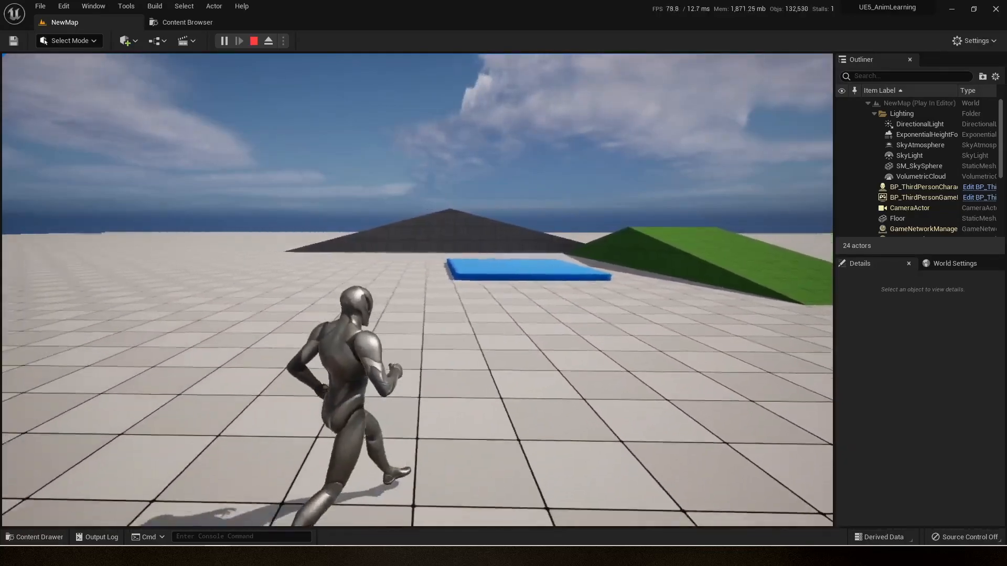
Run the character across the open floor of NewMap in varying directions to check its locomotion animations
key("a")
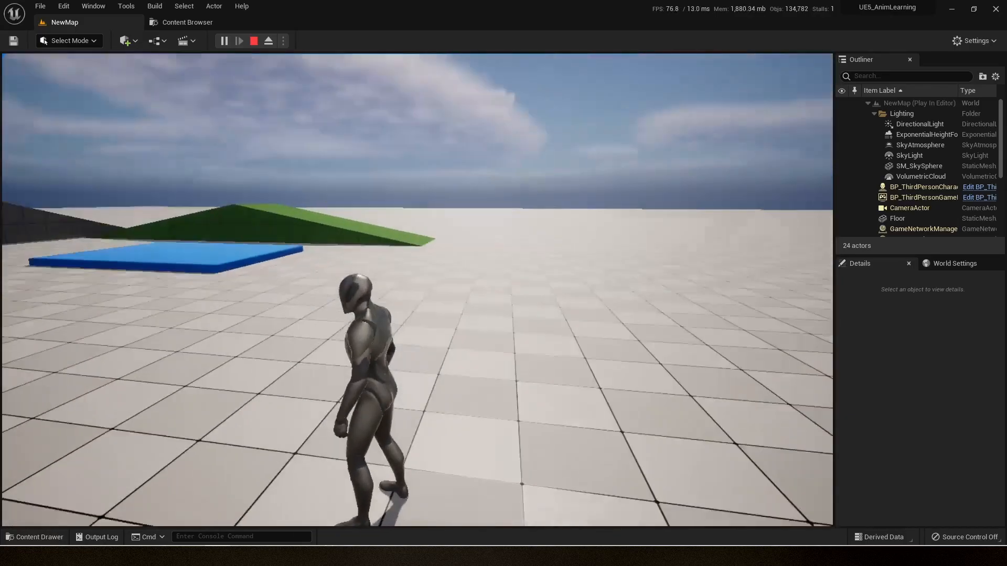
key("w")
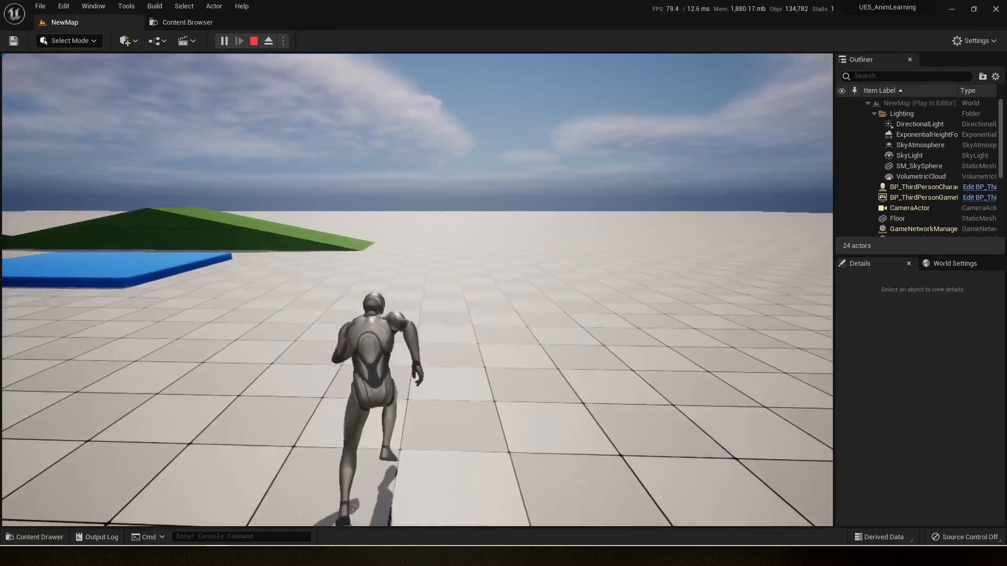
key("w")
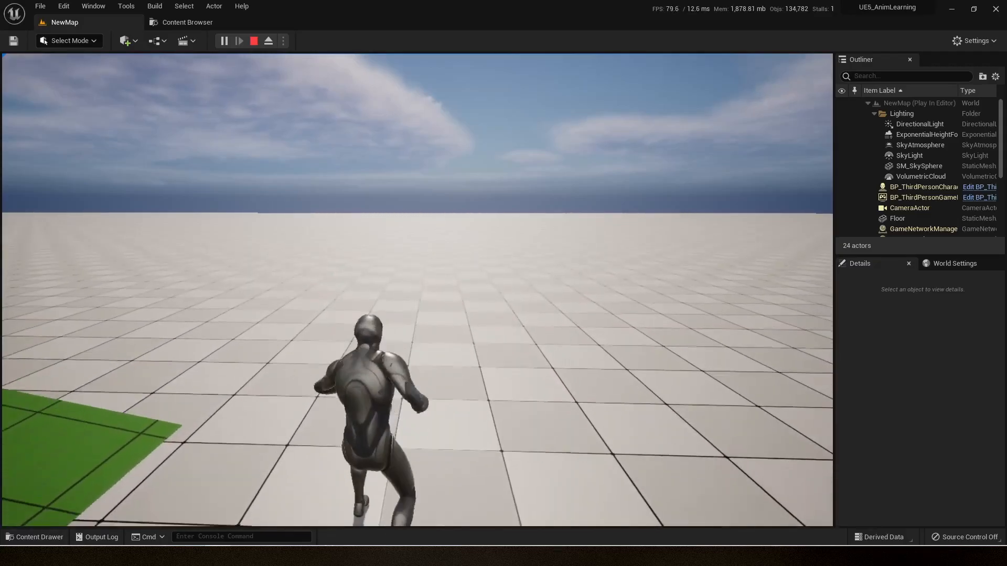
key("w")
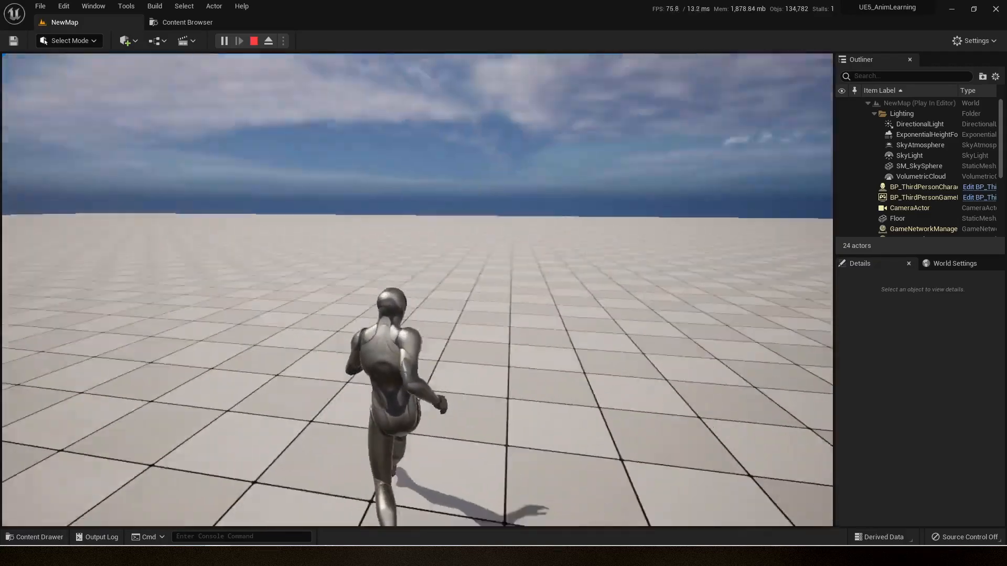
key("w")
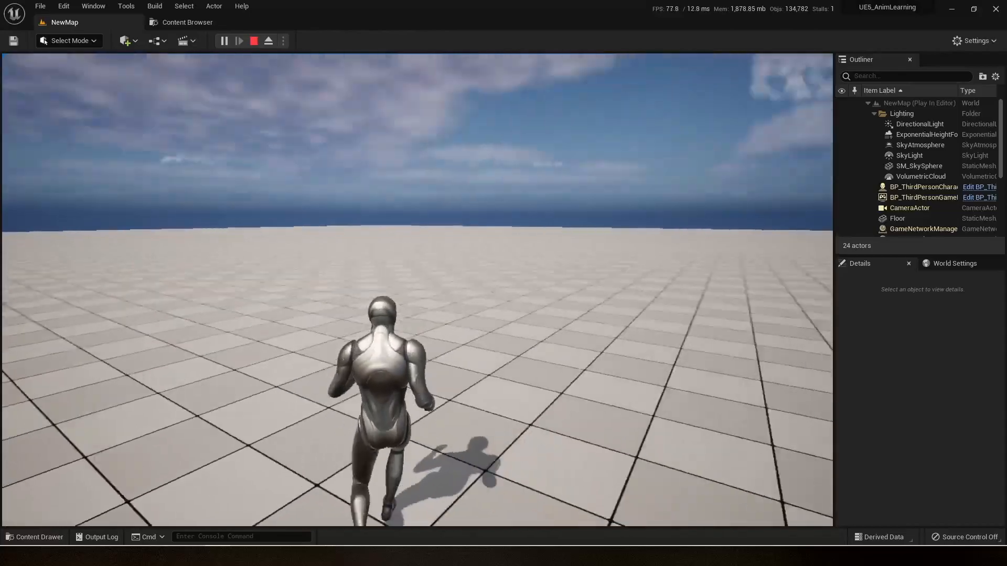
key("w")
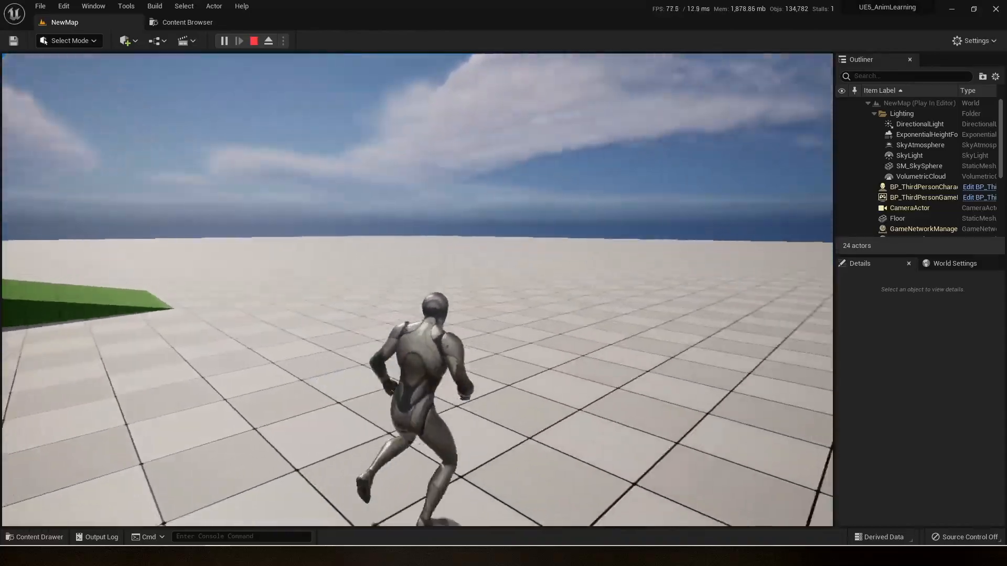
key("w")
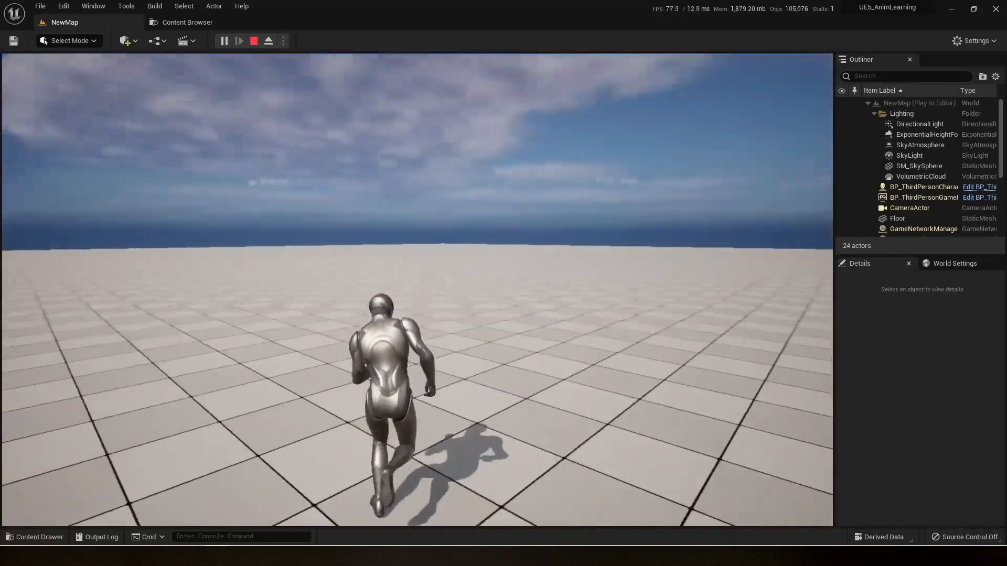
key("w")
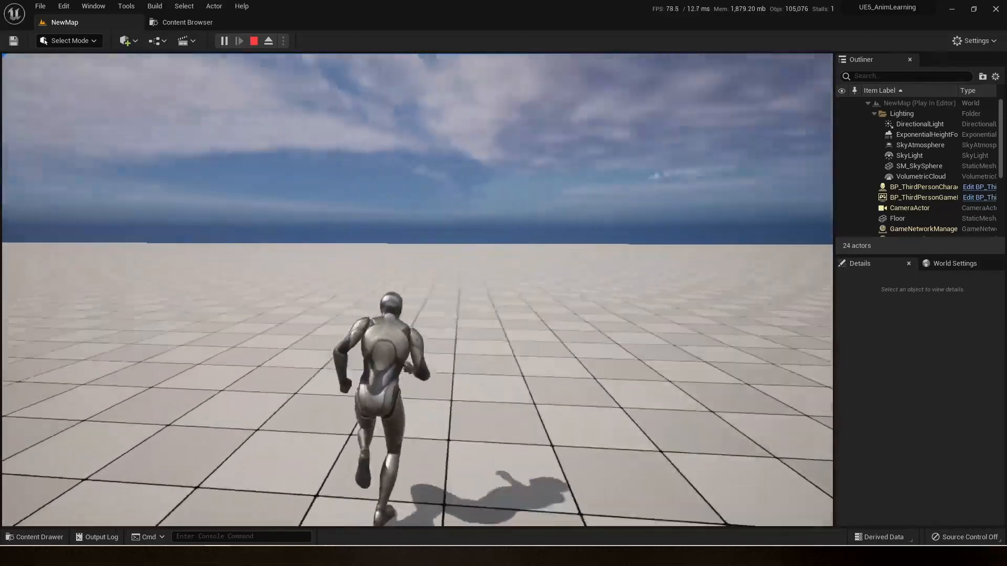
key("w")
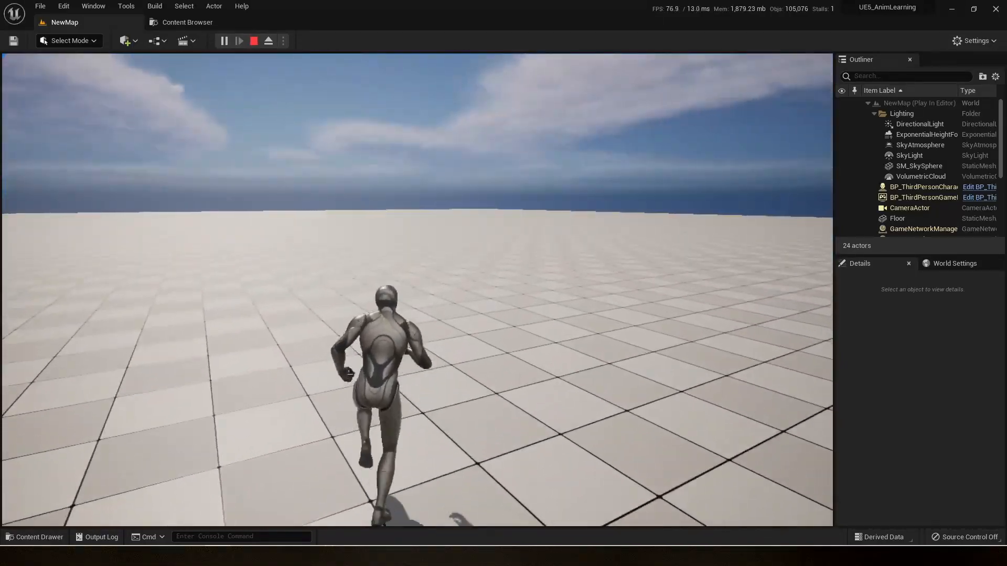
key("w")
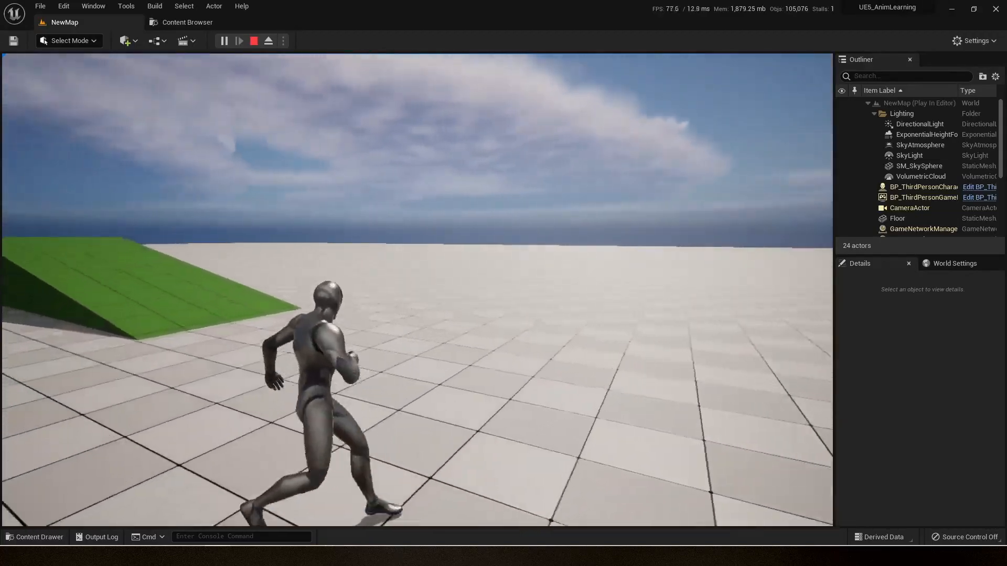
key("w")
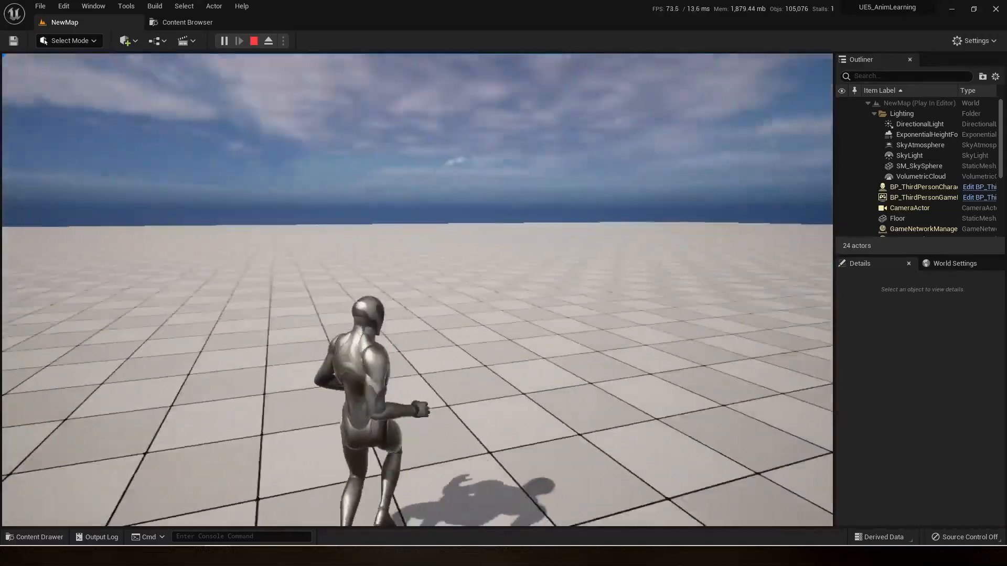
Run the character up onto the green ramp to check its movement there, and end the play session
key("d")
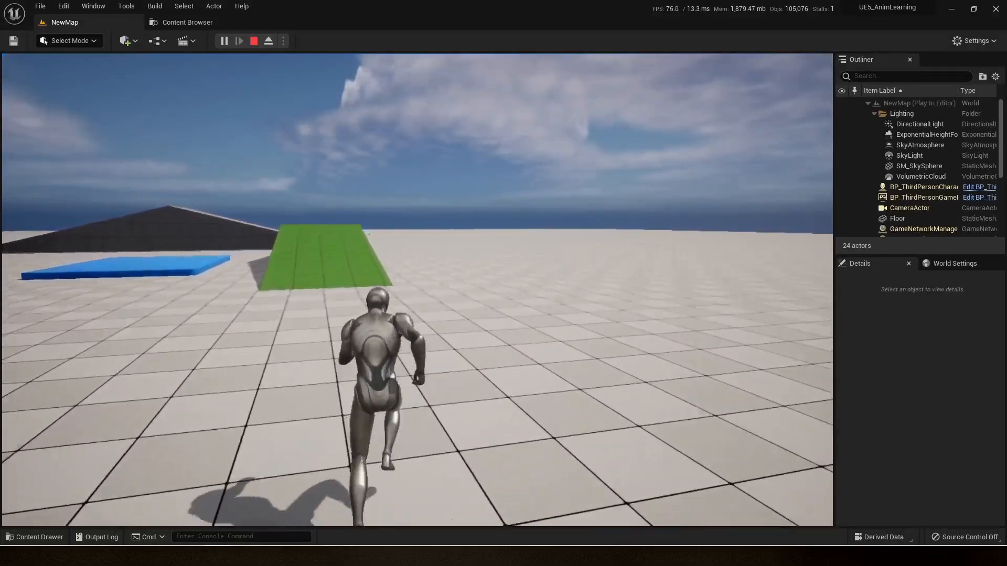
key("w")
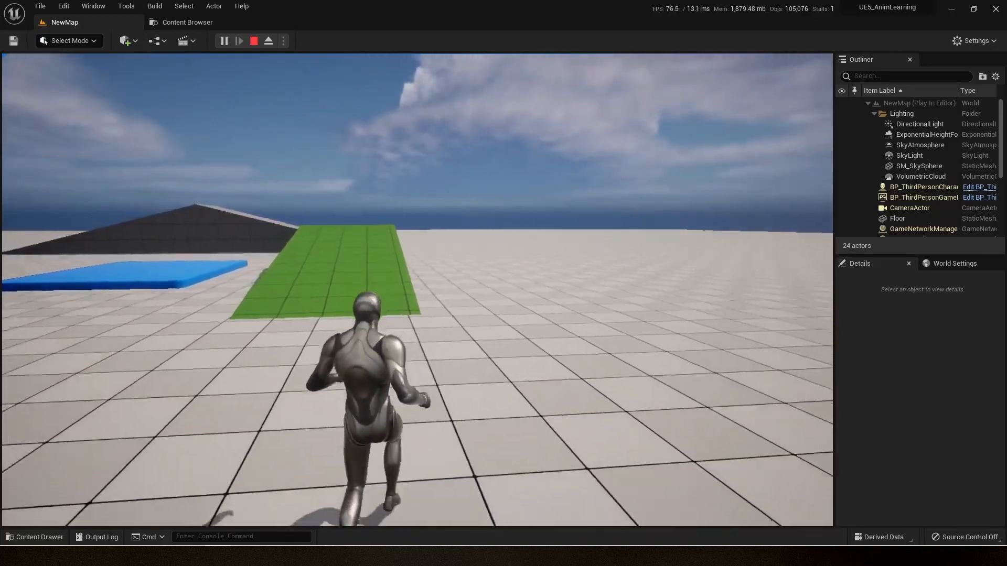
key("w")
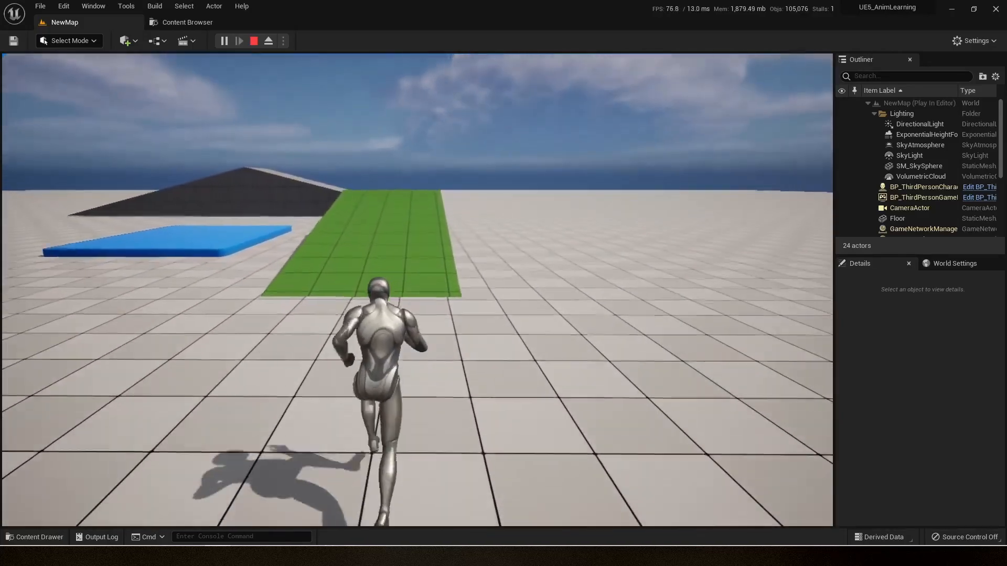
key("w")
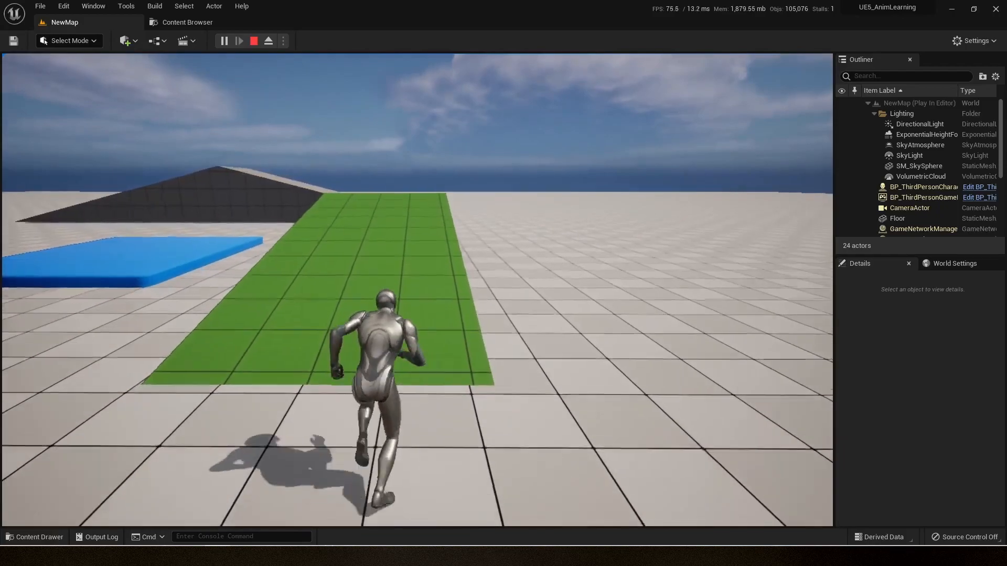
key("w")
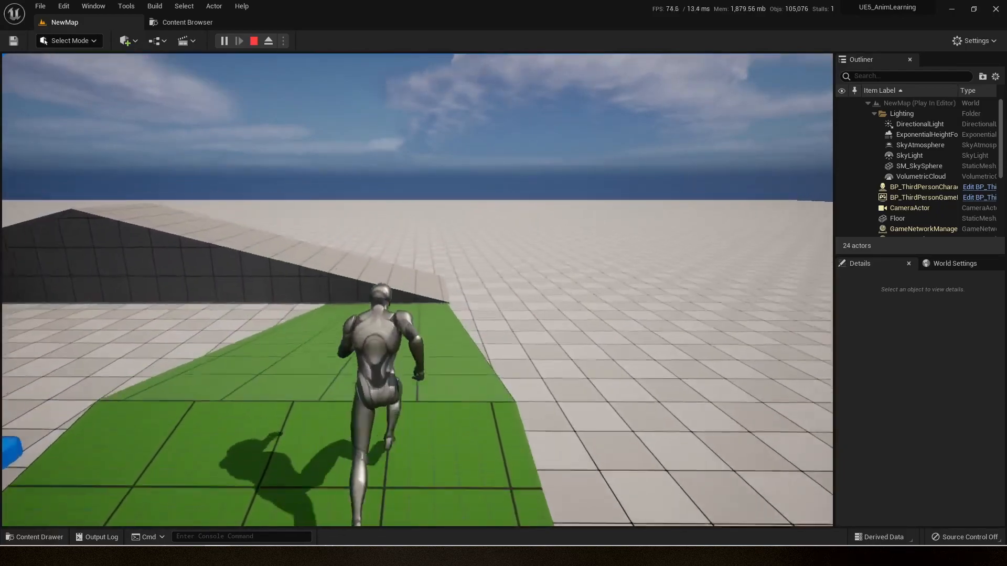
key("w")
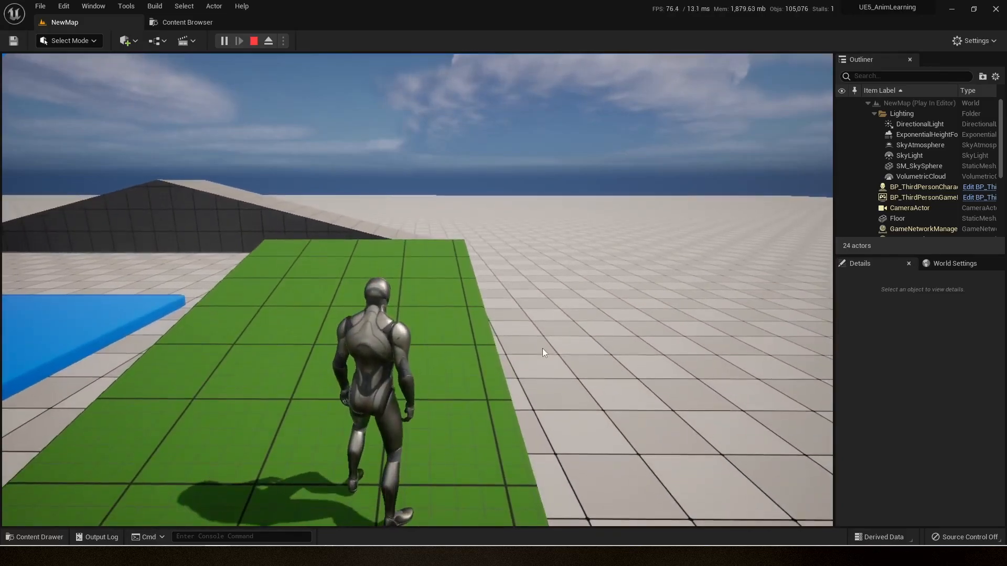
key("Escape")
Play the level again, run the character towards the ramps to check its starts and turns, and stop playing
left_click(224, 41)
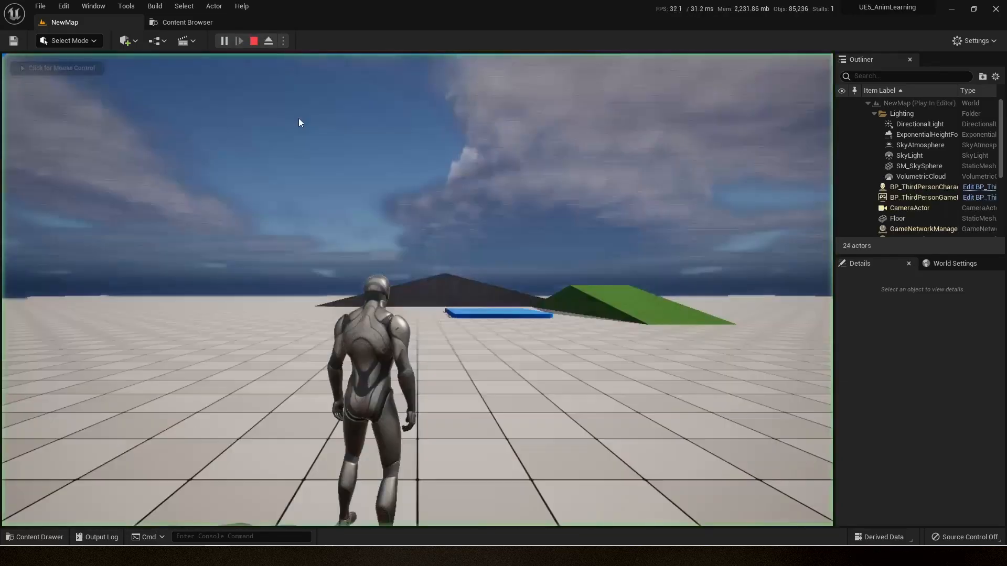
key("w")
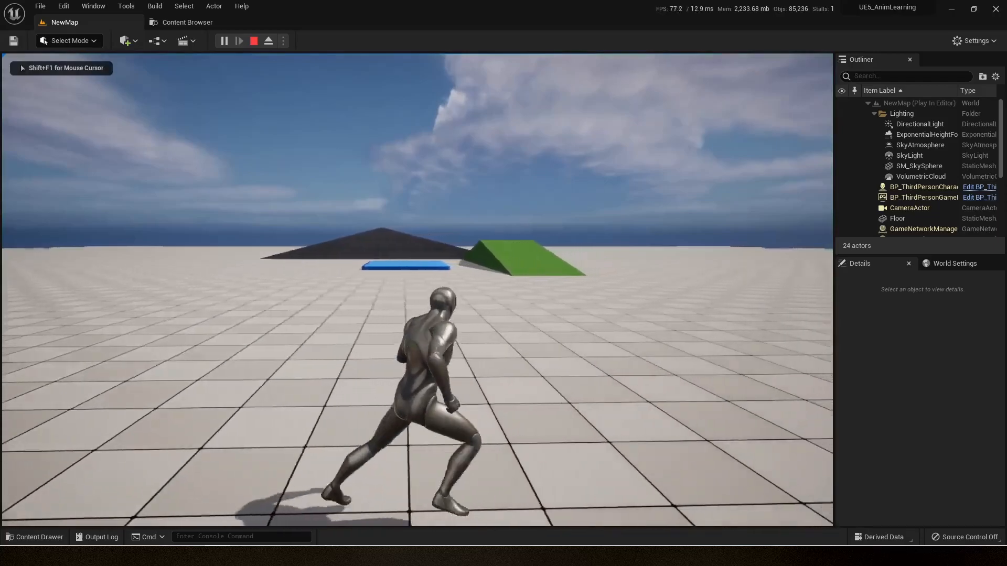
key("w")
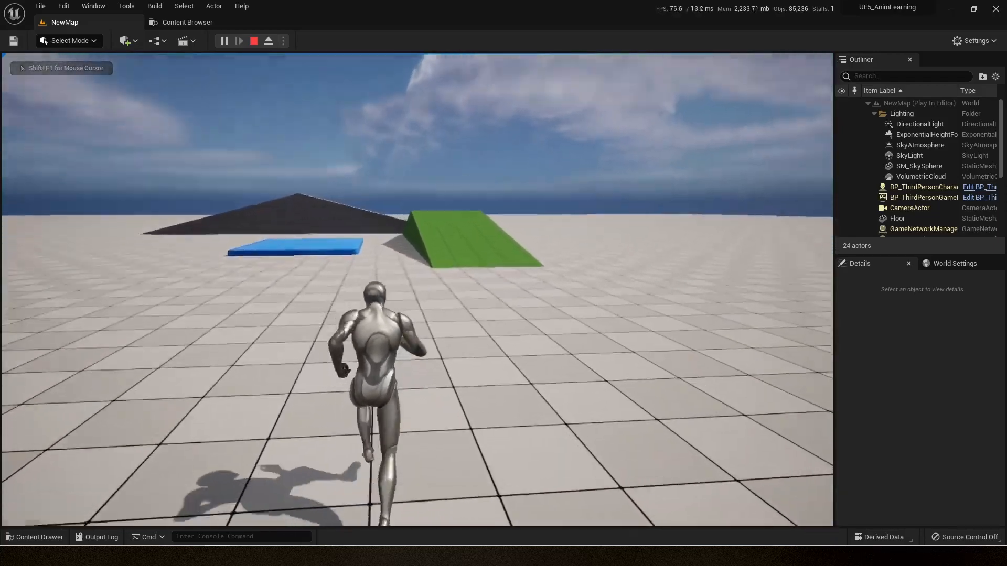
key("Escape")
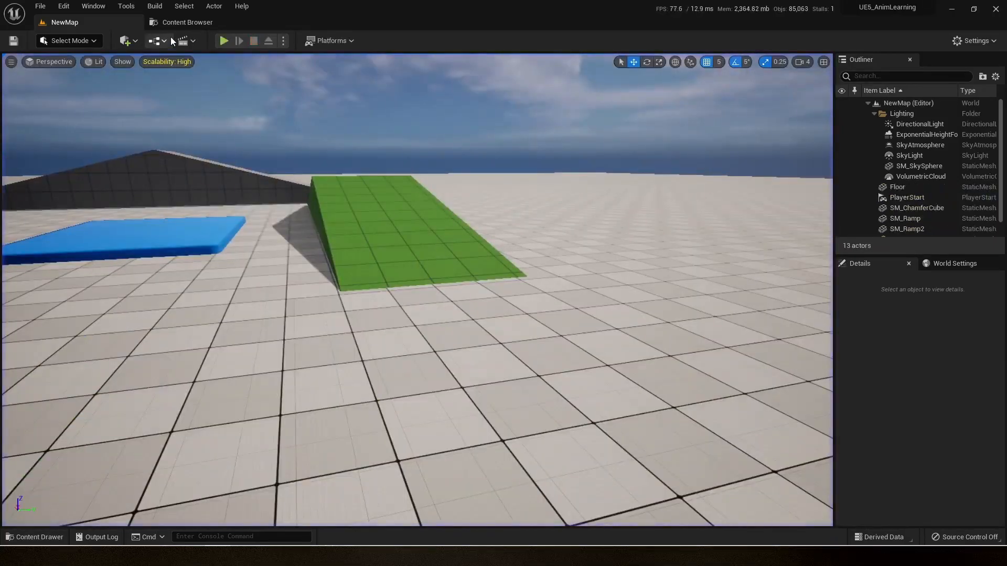
Open the ABP_LearningBase animation blueprint and go into the LocomotionSM state machine of its AnimGraph
left_click(178, 26)
left_click(253, 129)
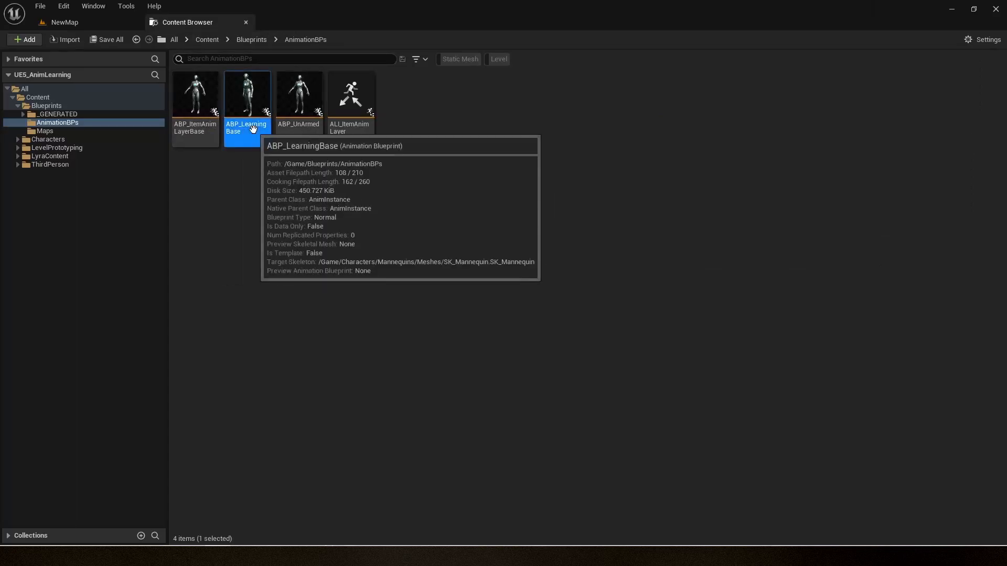
double_click(252, 129)
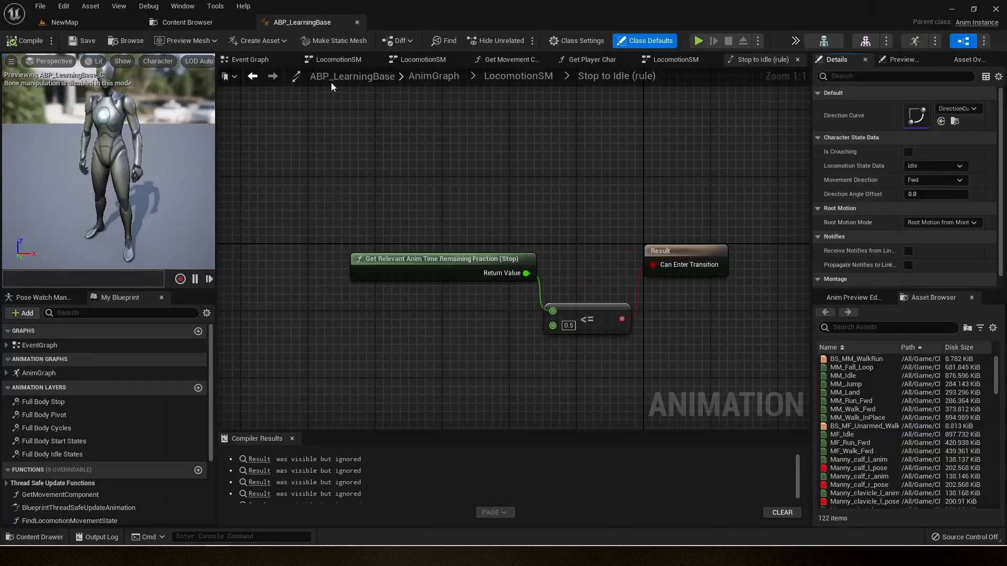
double_click(39, 373)
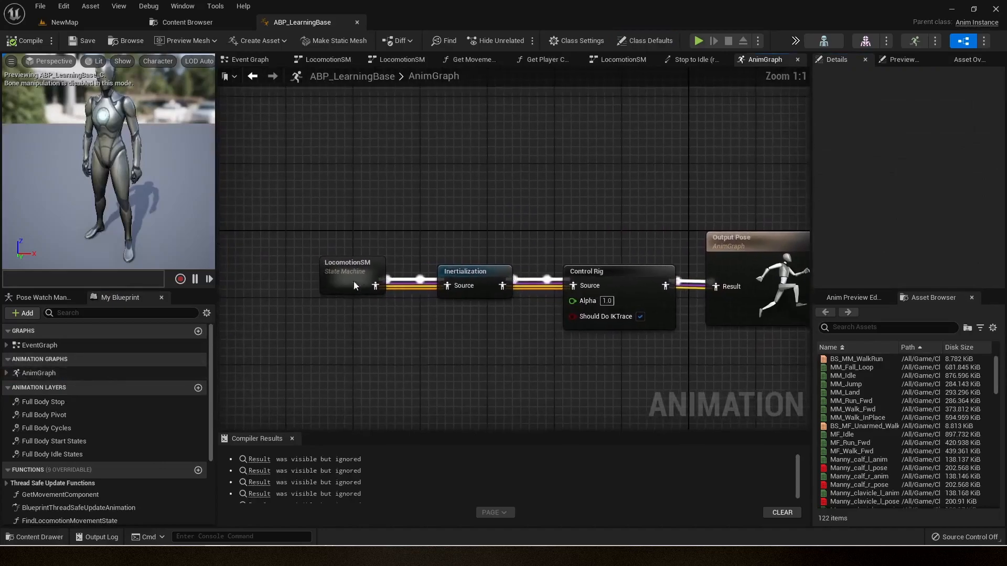
double_click(361, 283)
Review the LocomotionSM states and the blueprint's Event Graph, and return to the state machine
scroll(398, 246, "down", 3)
left_click_drag(310, 130, 750, 384)
left_click(721, 378)
double_click(46, 345)
left_click_drag(284, 193, 682, 382)
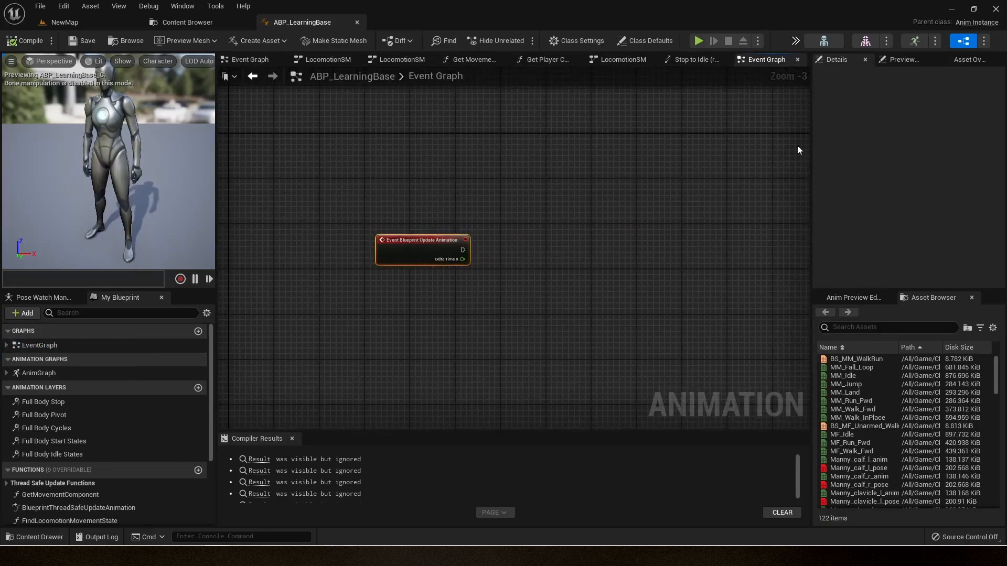
key("alt+Left")
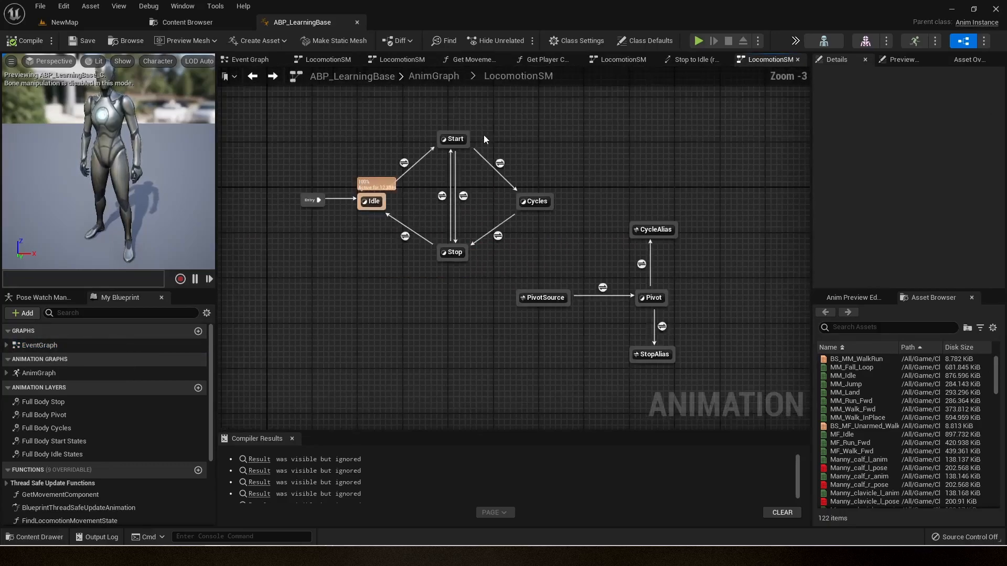
Examine the Find Movement Direction function bound to the Start state's FullBody_StartStates layer, and return to LocomotionSM
double_click(450, 139)
left_click(479, 290)
double_click(482, 291)
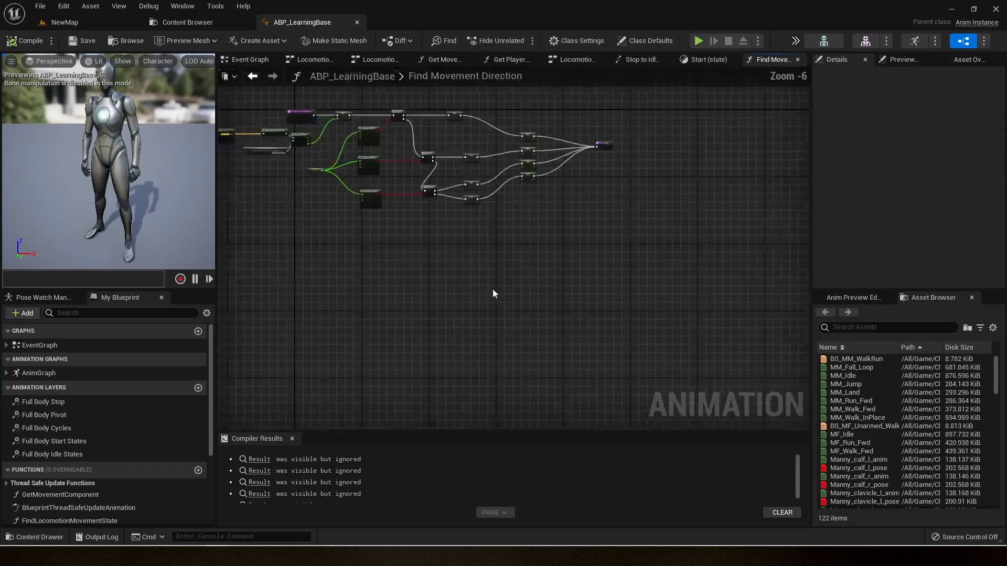
scroll(426, 212, "down", 1)
left_click_drag(322, 178, 543, 315)
key("alt+Left")
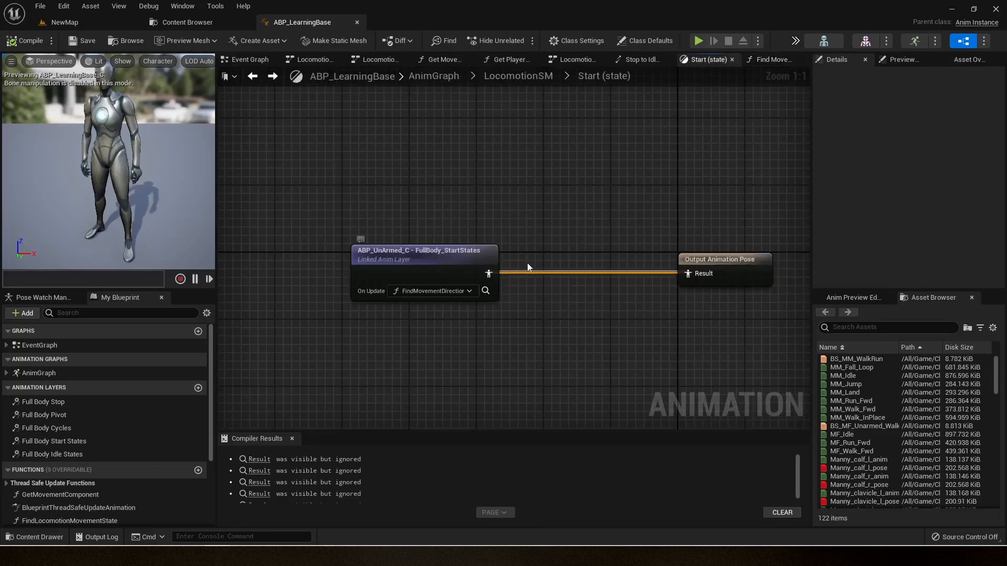
key("alt+Left")
Examine the On Update function bound to the Cycles state's output pose, and return to LocomotionSM
double_click(531, 204)
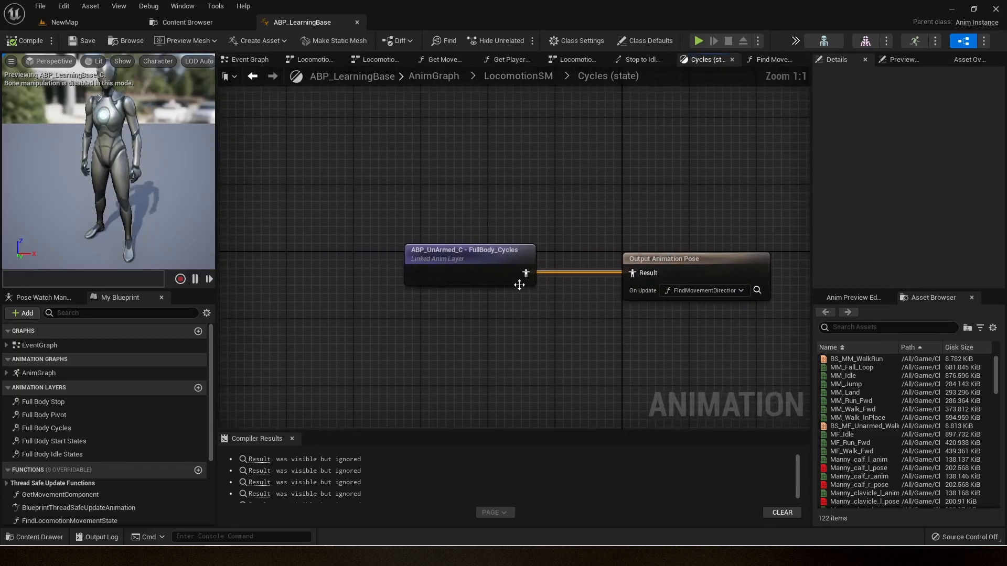
left_click(759, 291)
left_click_drag(344, 89, 710, 359)
key("alt+Left")
key("alt+Left")
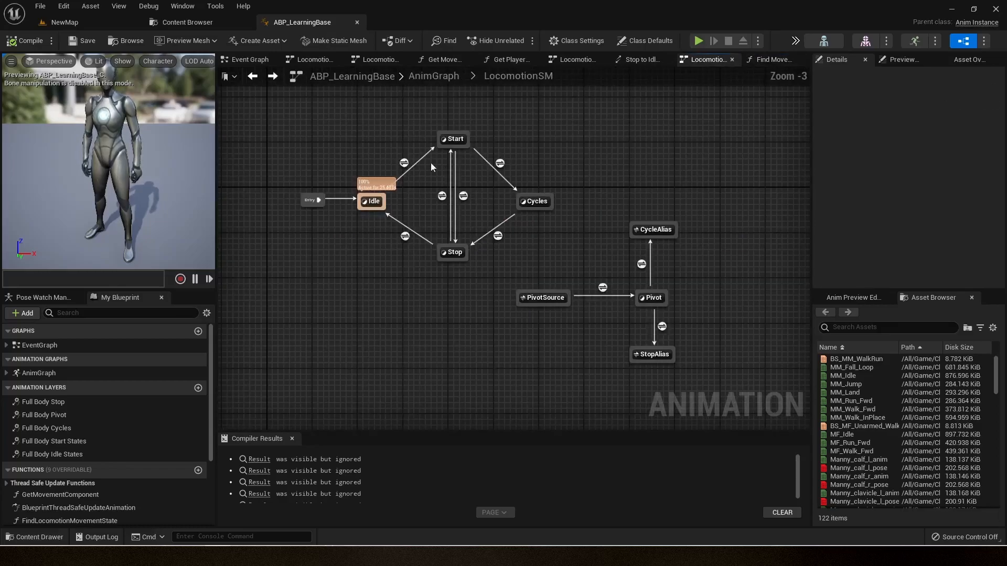
left_click_drag(317, 130, 288, 131)
left_click(701, 378)
left_click(704, 370)
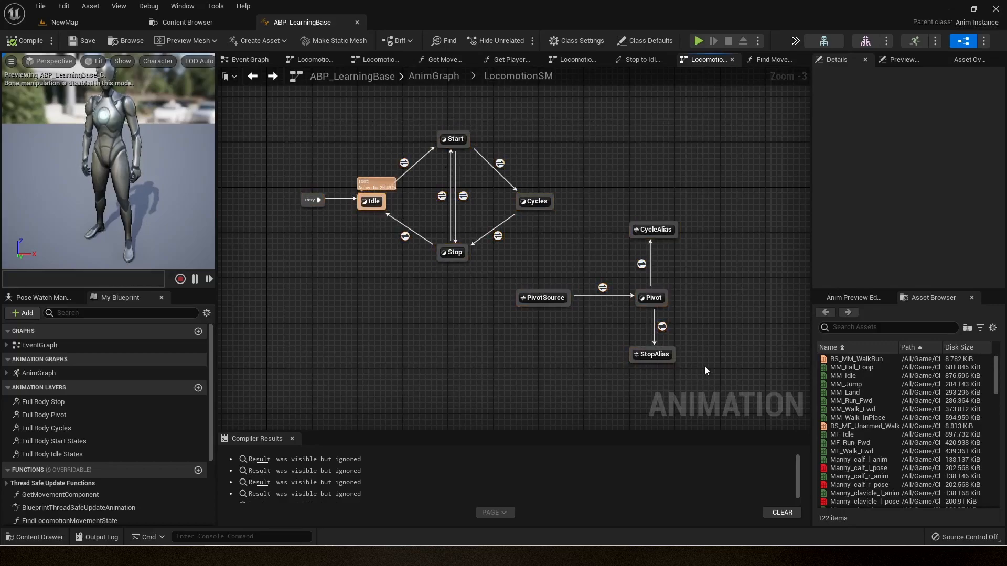
Play the NewMap level and run the character around in changing directions to check its start, stop and pivot animations
left_click(99, 25)
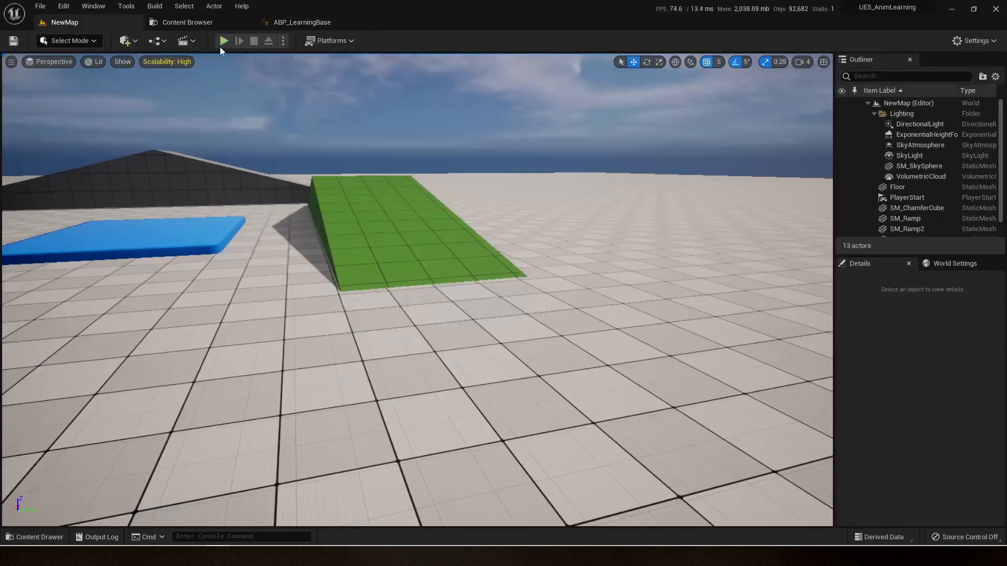
left_click(224, 41)
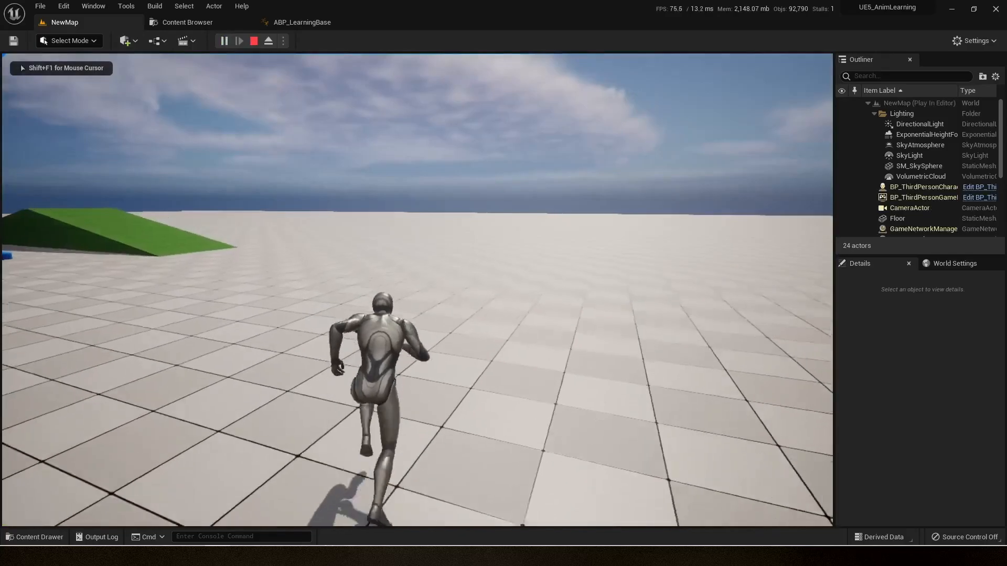
key("w")
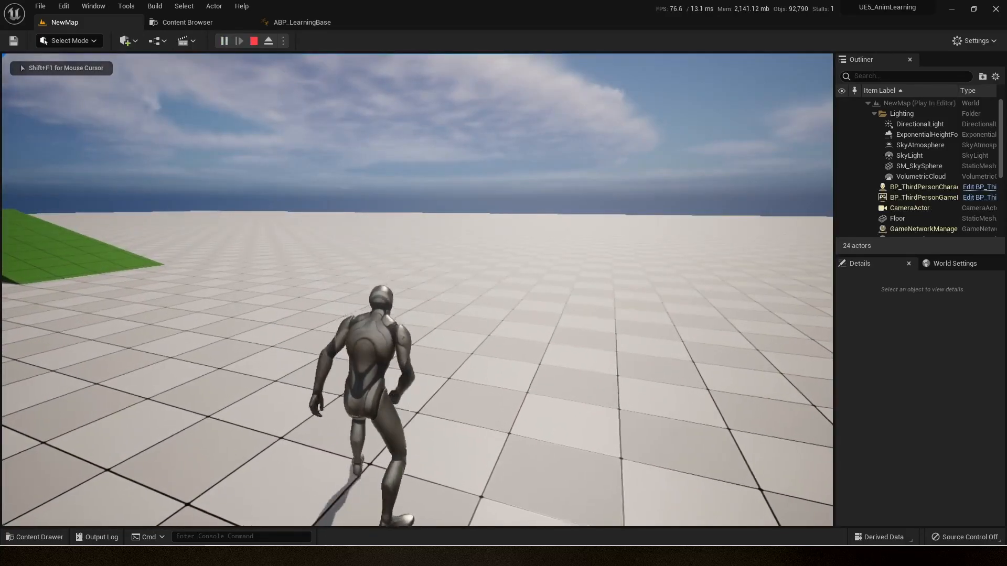
key("w")
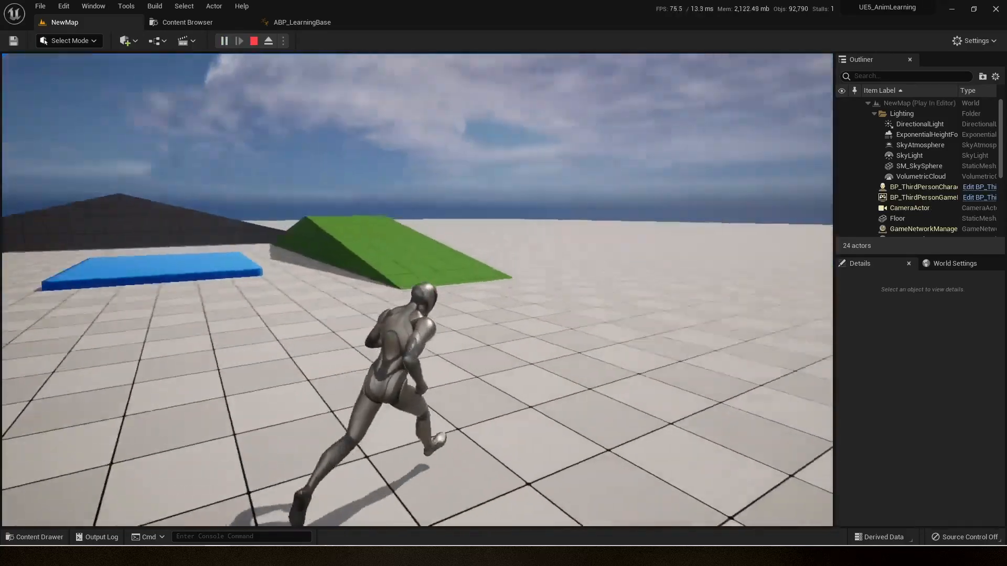
key("w")
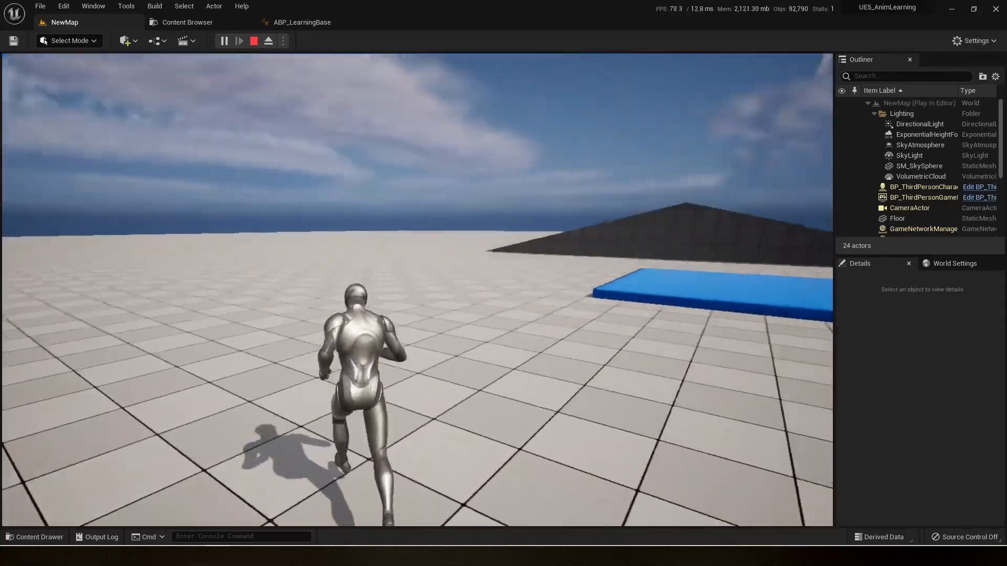
key("w")
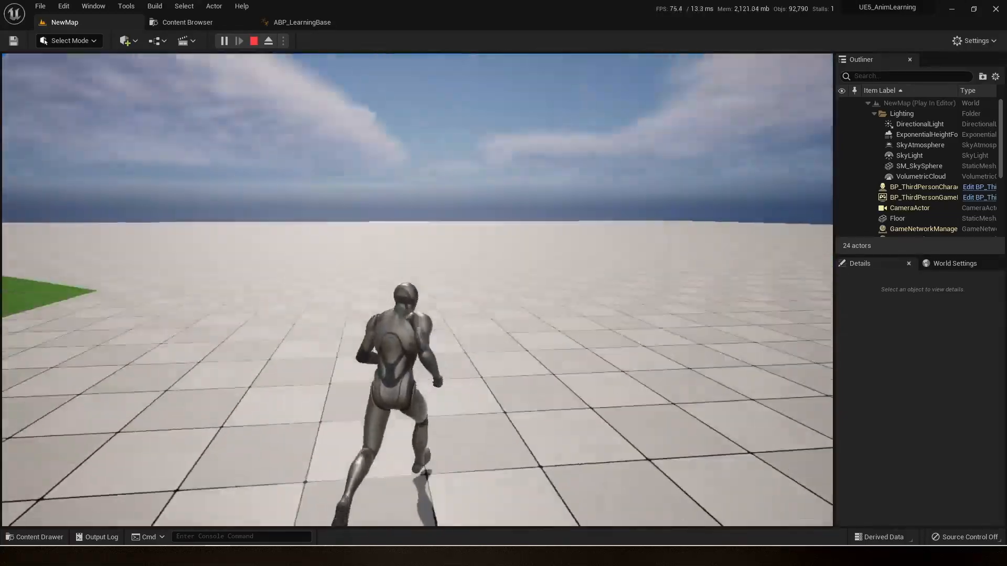
key("w")
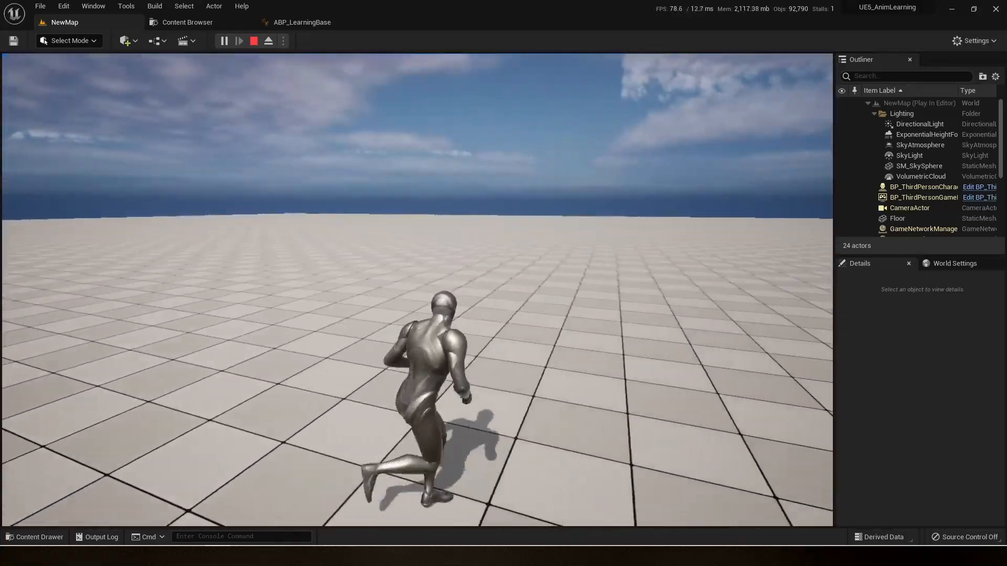
key("w")
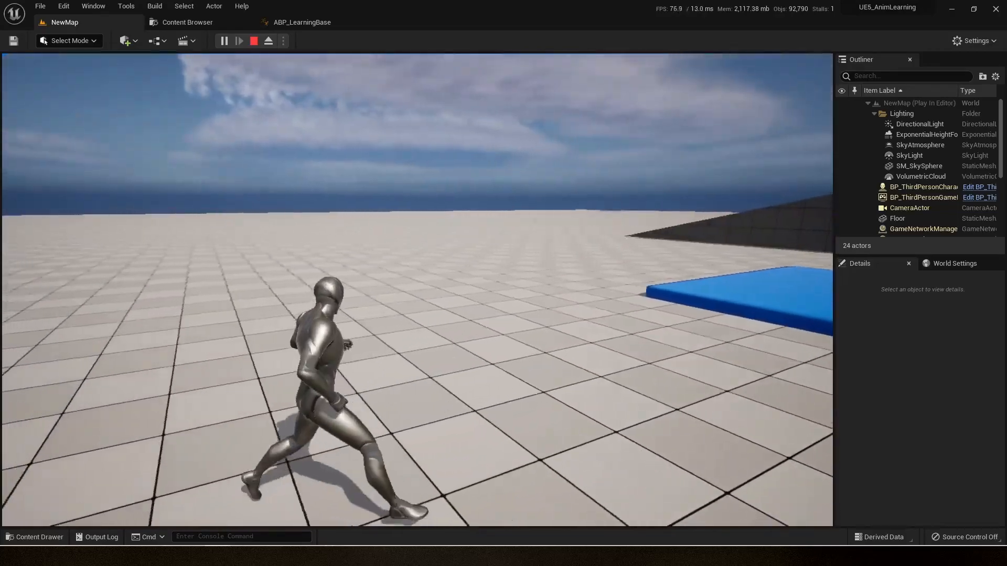
key("w")
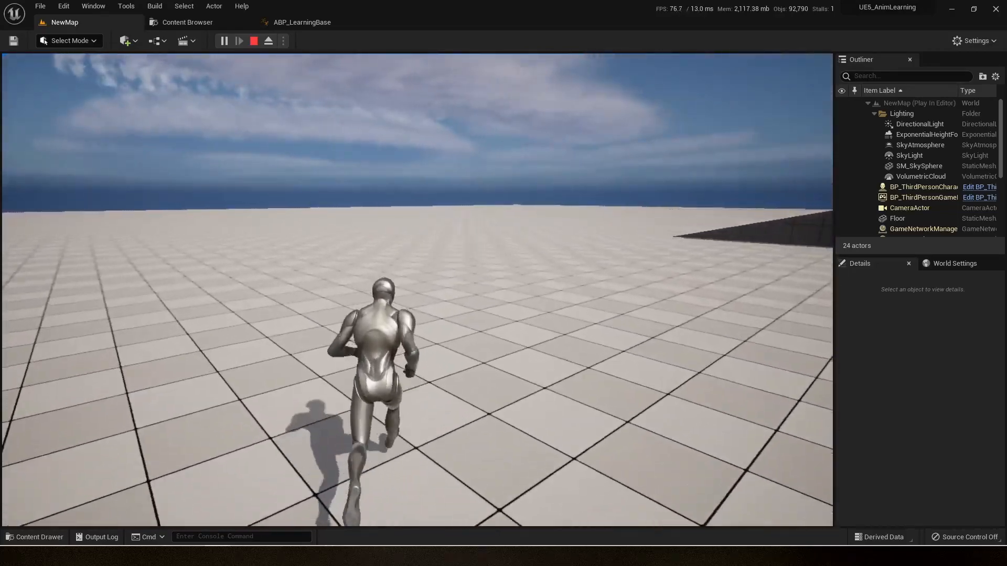
key("a")
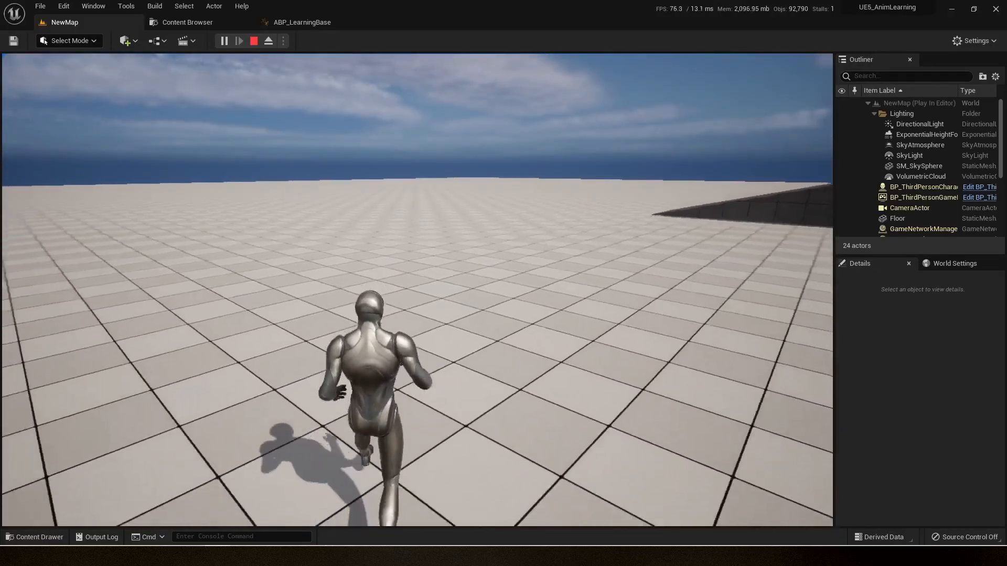
key("w")
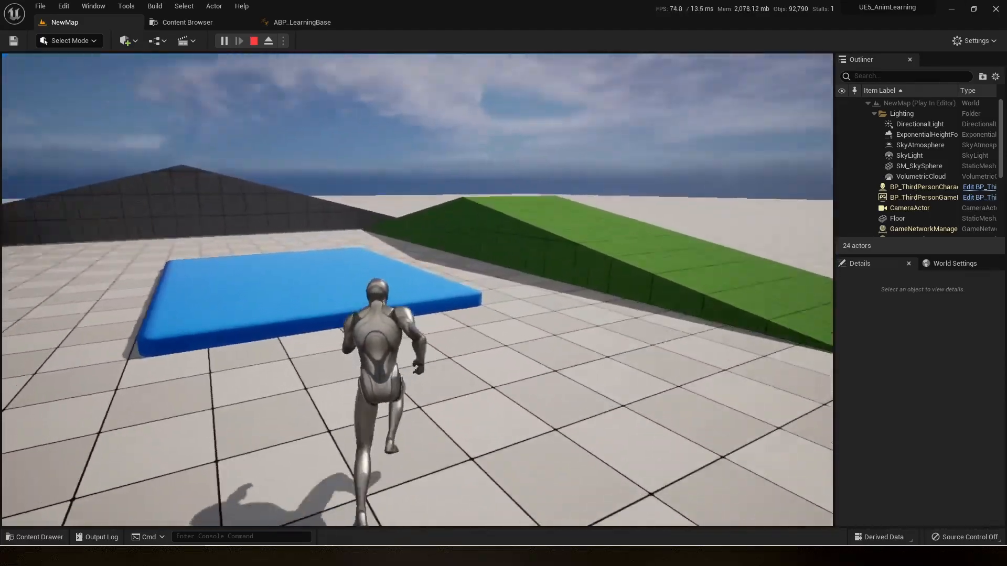
key("w")
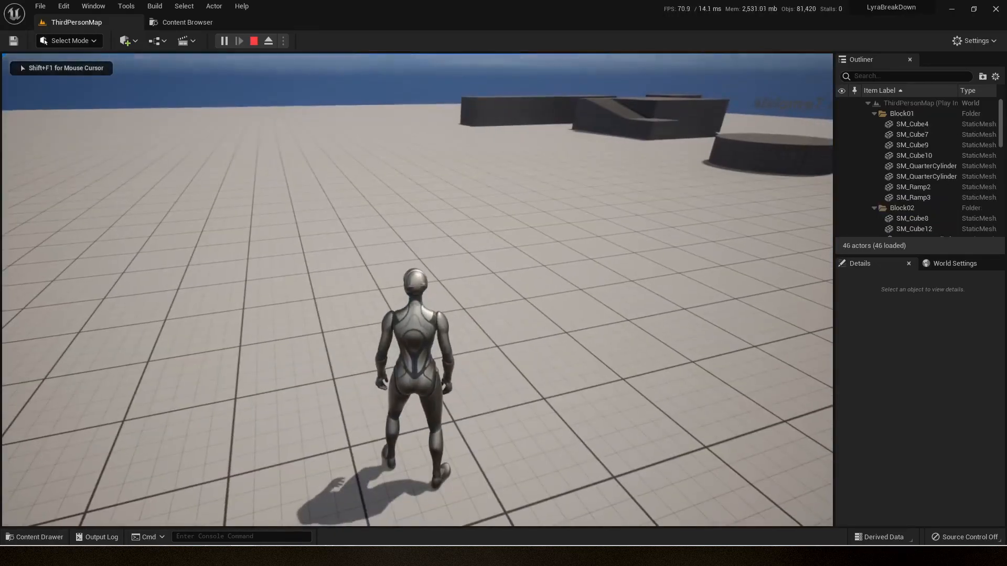
In the LyraBreakDown project, run the character back and forth in the playing ThirdPersonMap level, and end the play session
key("w")
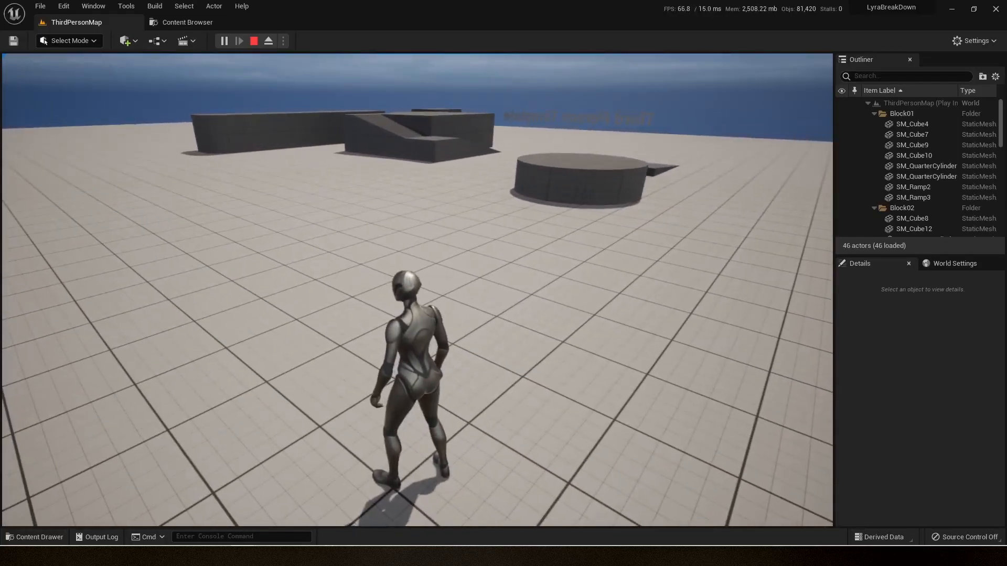
key("s")
key("w")
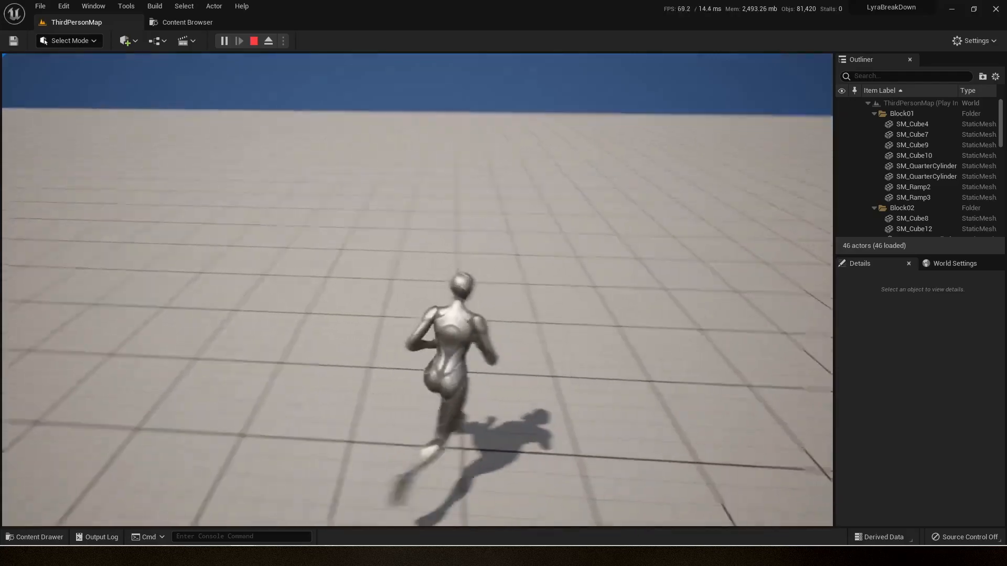
key("Escape")
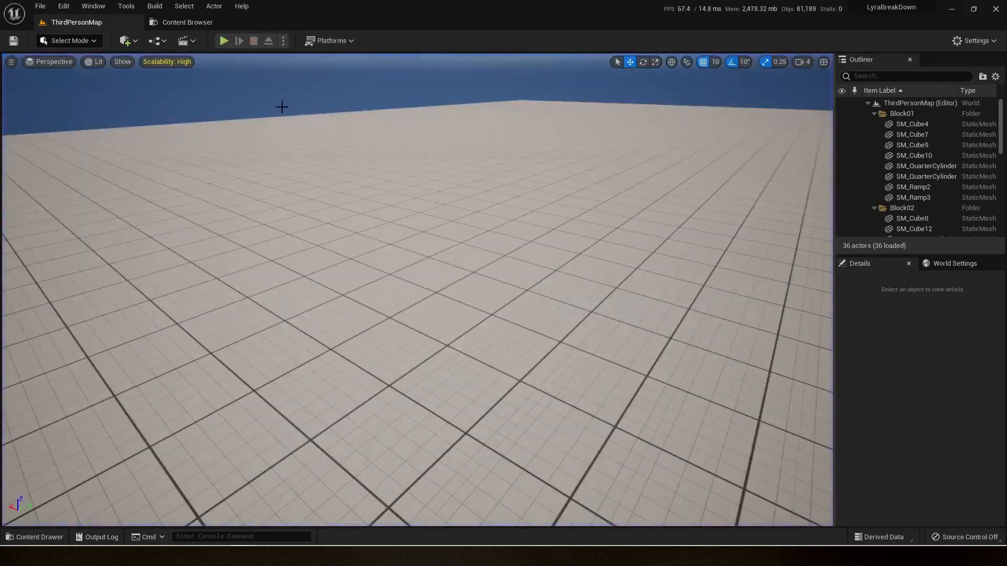
Open the BP_ThirdPersonCharacter blueprint, set the character mesh's Anim Class to None, and compile
left_click(168, 25)
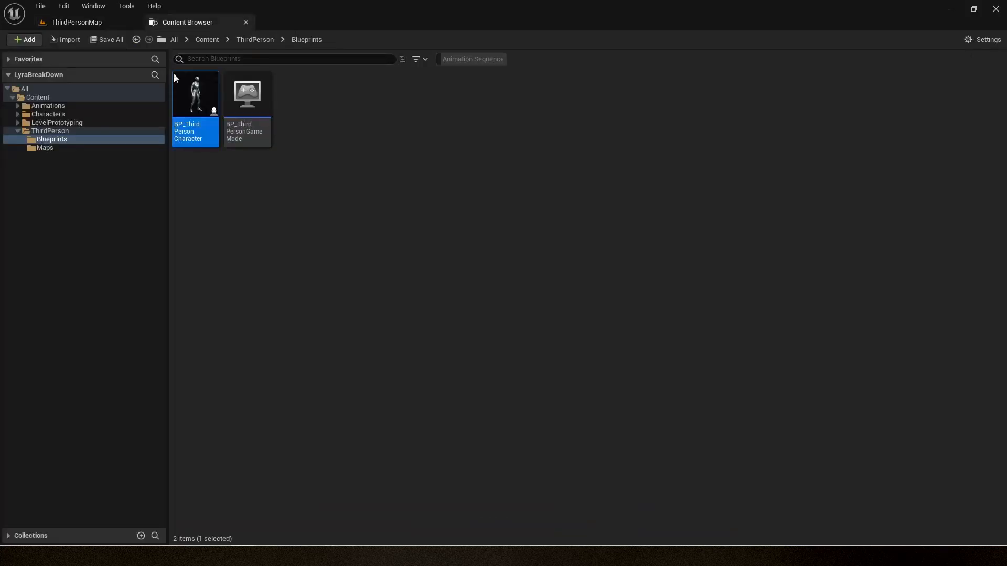
double_click(198, 128)
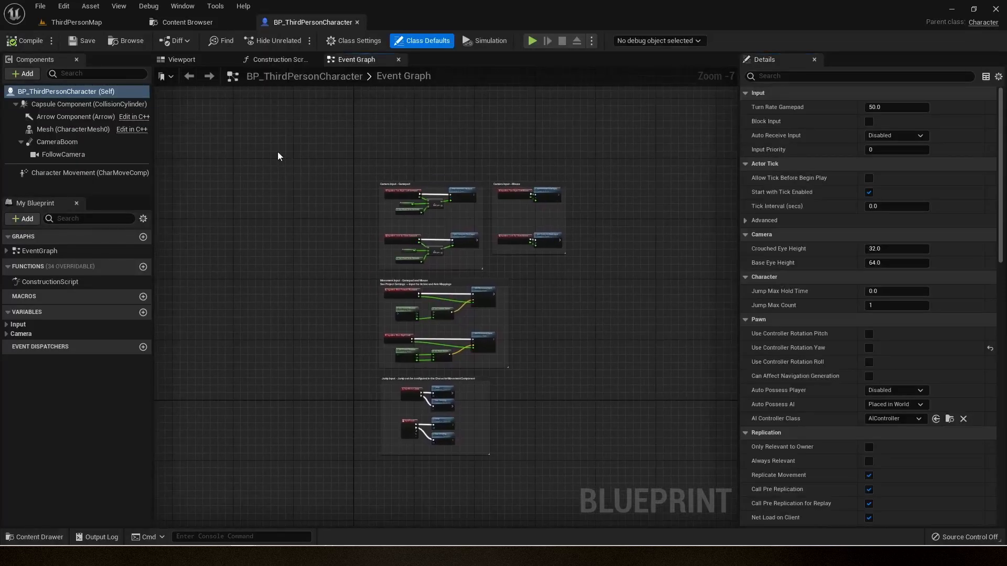
left_click(184, 59)
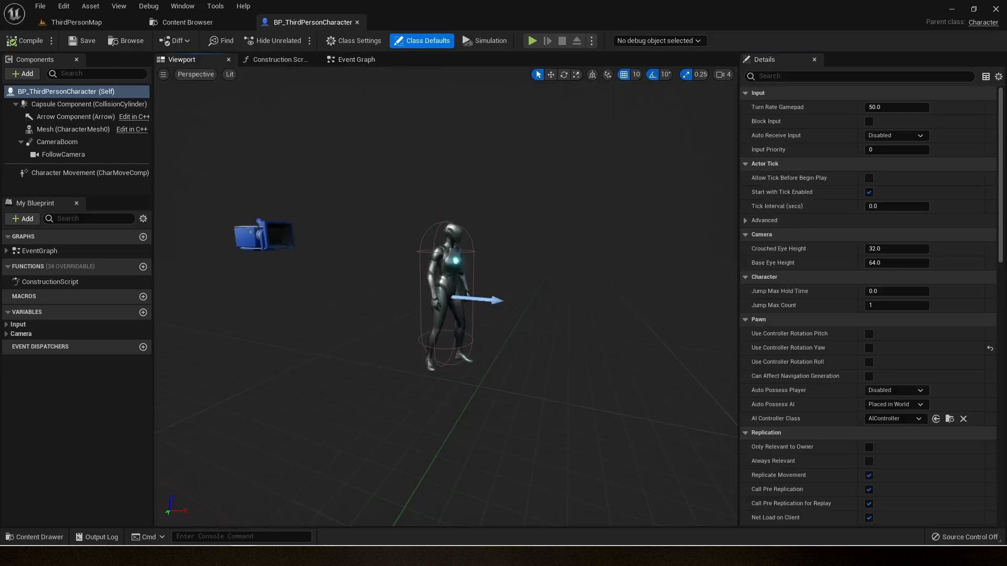
left_click(448, 277)
left_click(905, 308)
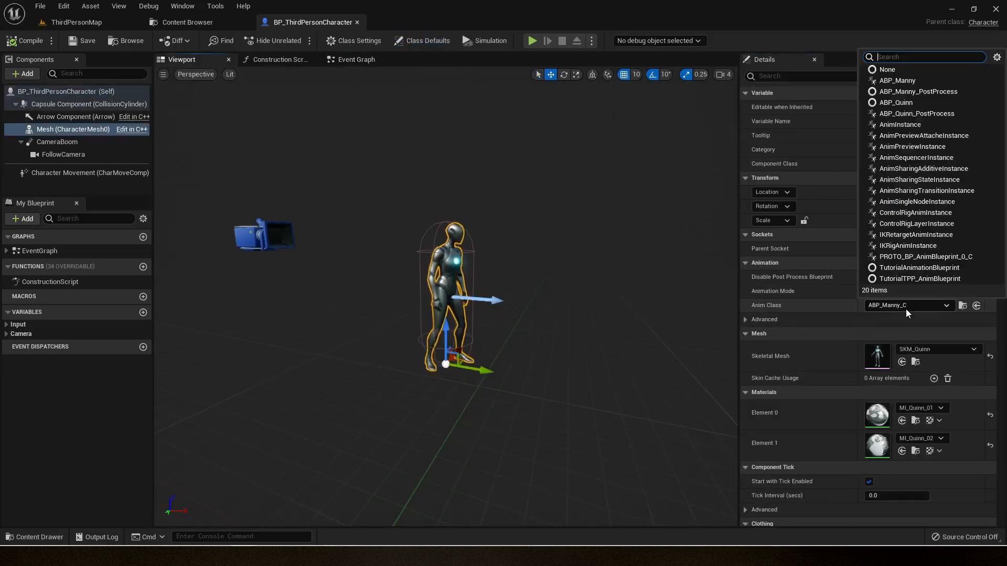
left_click(892, 71)
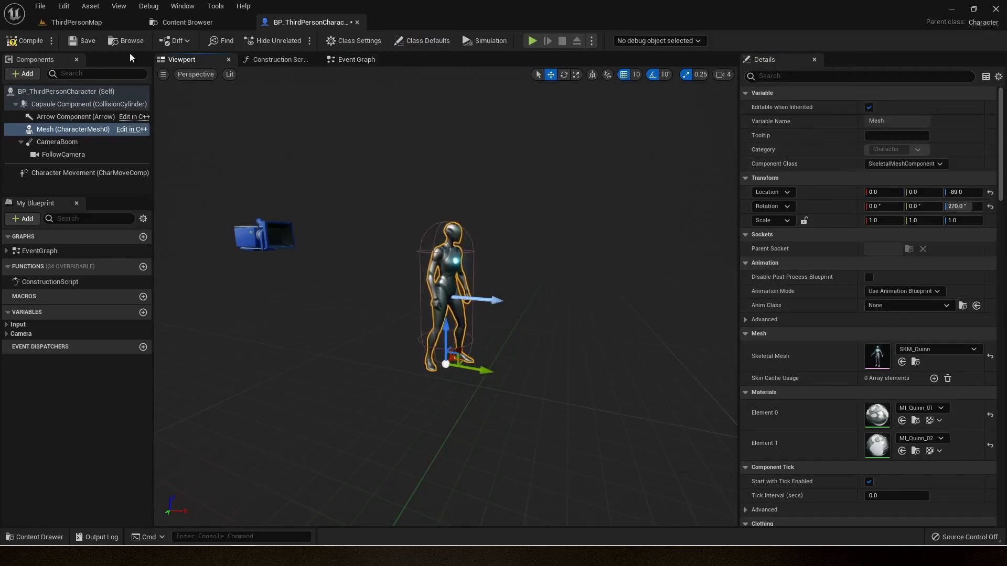
left_click(27, 41)
Change the character mesh's skeletal mesh to SKM_Manny_Simple and compile the blueprint
right_click_drag(315, 181, 293, 209)
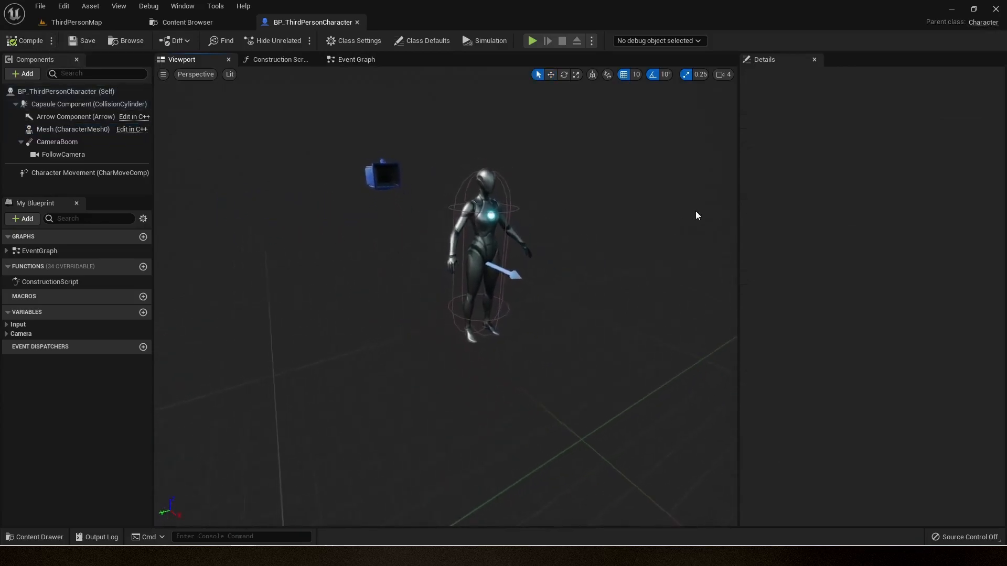
left_click_drag(737, 225, 779, 241)
left_click(543, 222)
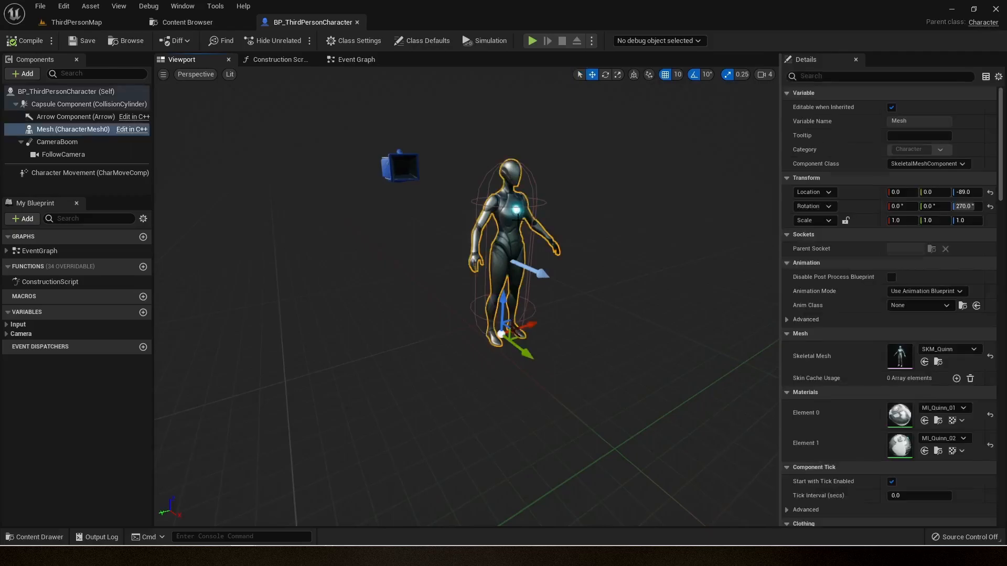
scroll(946, 305, "down", 2)
left_click(947, 300)
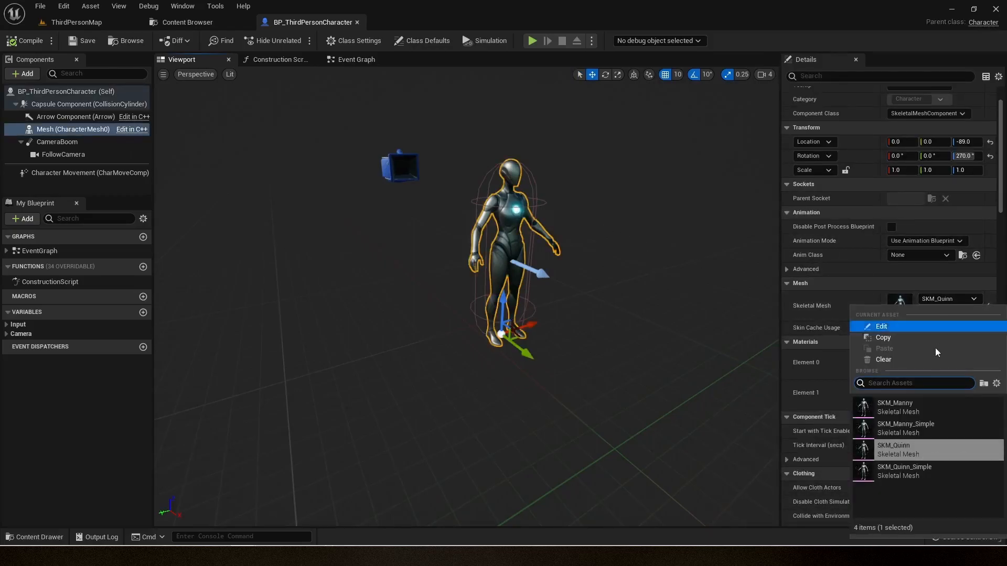
left_click(918, 424)
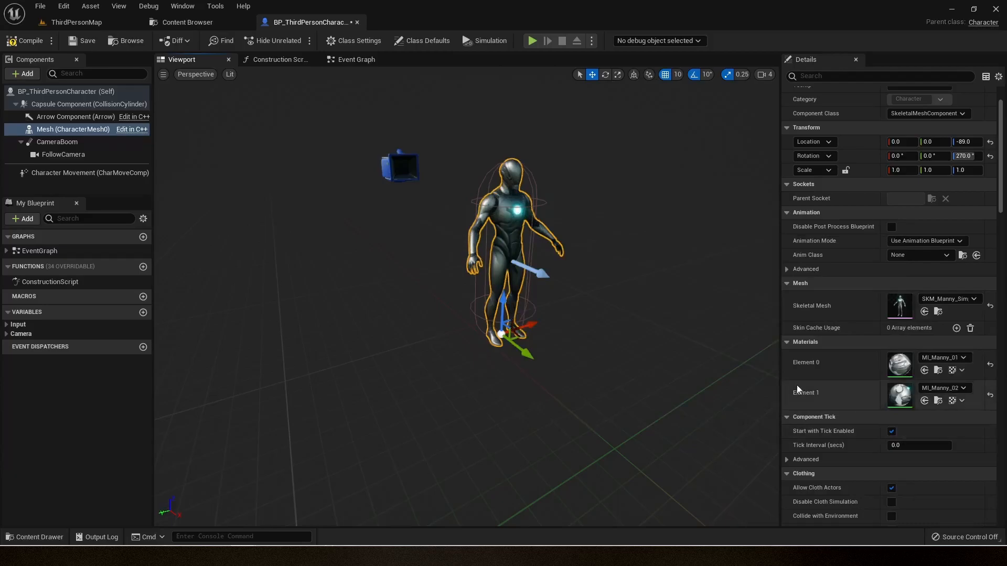
left_click(16, 45)
Examine the CameraBoom component's arm length, control rotation and camera lag settings
key("a")
mouse_move(468, 134)
right_mouse_down()
mouse_move(517, 135)
mouse_move(475, 131)
right_mouse_up()
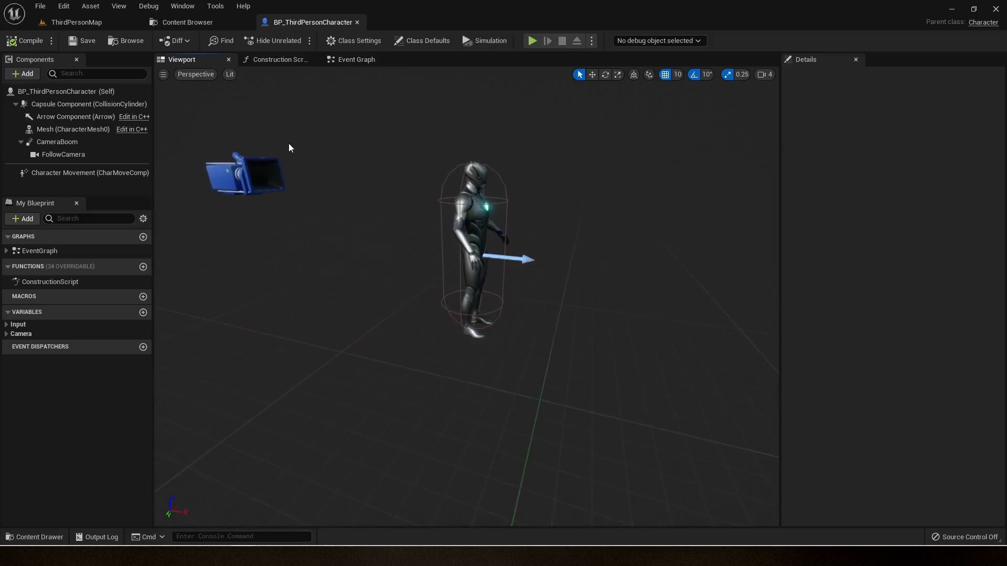
left_click(57, 142)
right_click_drag(459, 158, 392, 158)
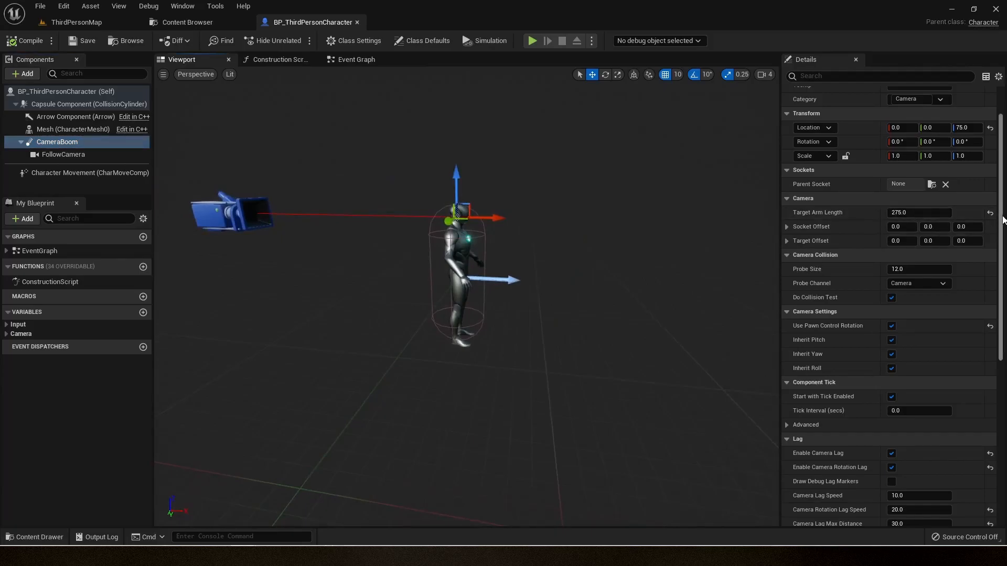
scroll(918, 217, "down", 10)
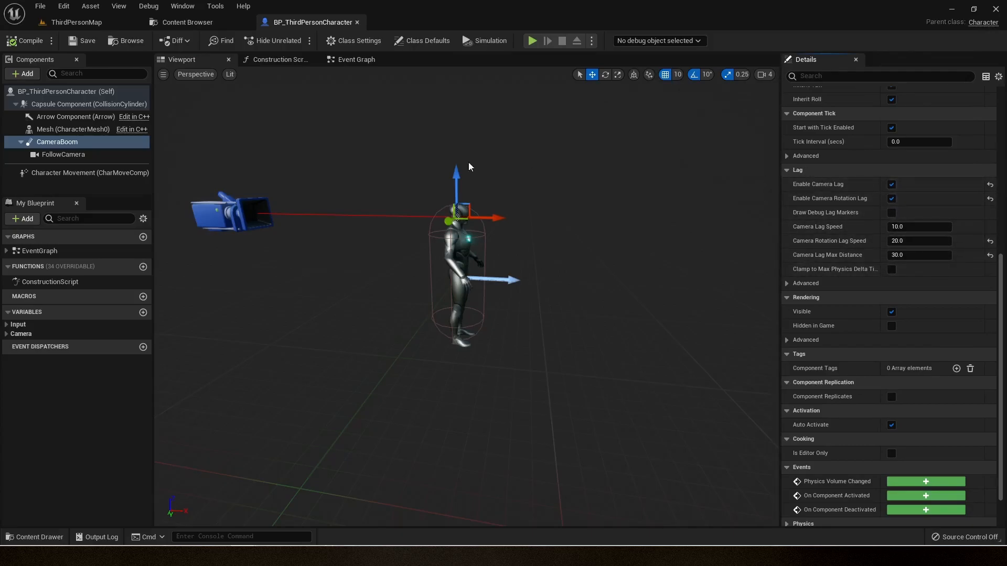
Play the ThirdPersonMap level, move the unanimated character in all directions, and stop the play session
left_click(86, 24)
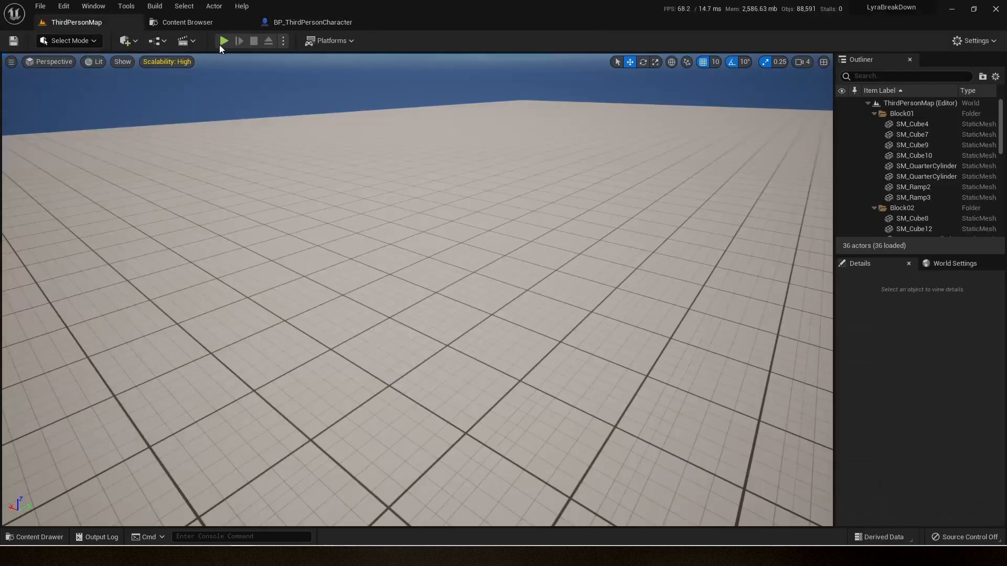
left_click(224, 42)
key("w")
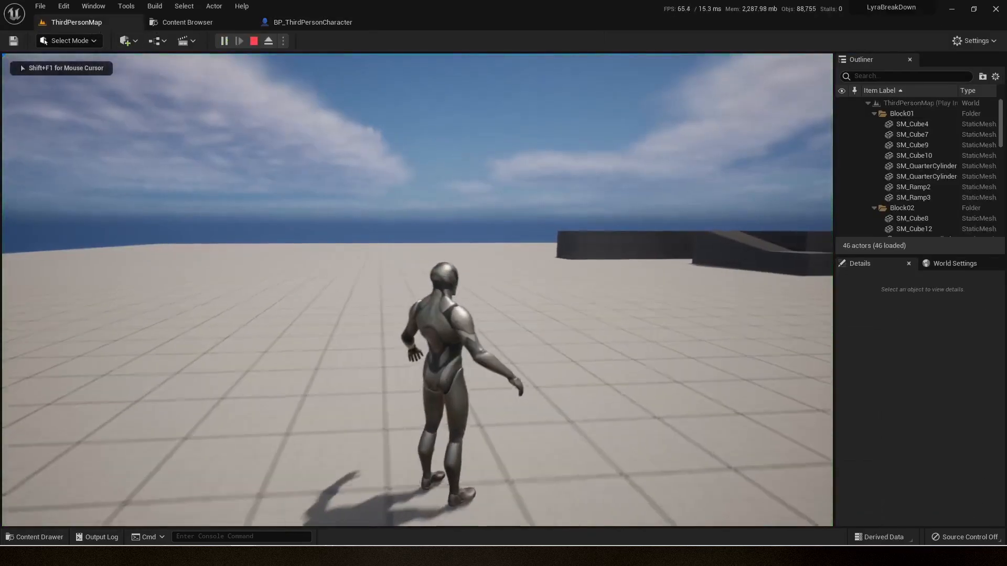
key("a")
key("s")
key("d")
key("w")
key("d")
key("a")
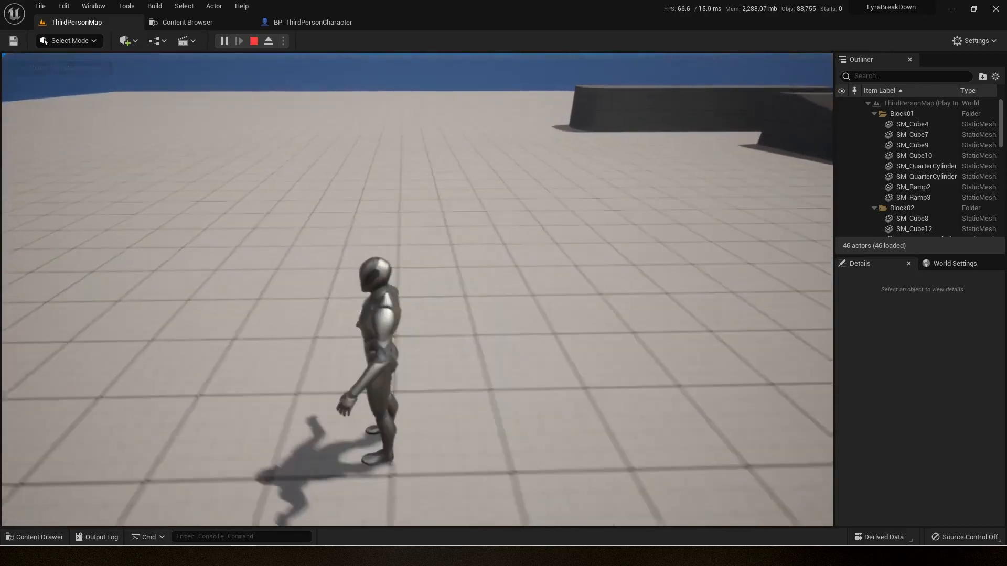
key("Escape")
On BP_ThirdPersonCharacter's Character Movement component, change Max Acceleration, and set Braking Deceleration Walking to 1000 and Max Walk Speed to 550 cm/s
left_click(310, 23)
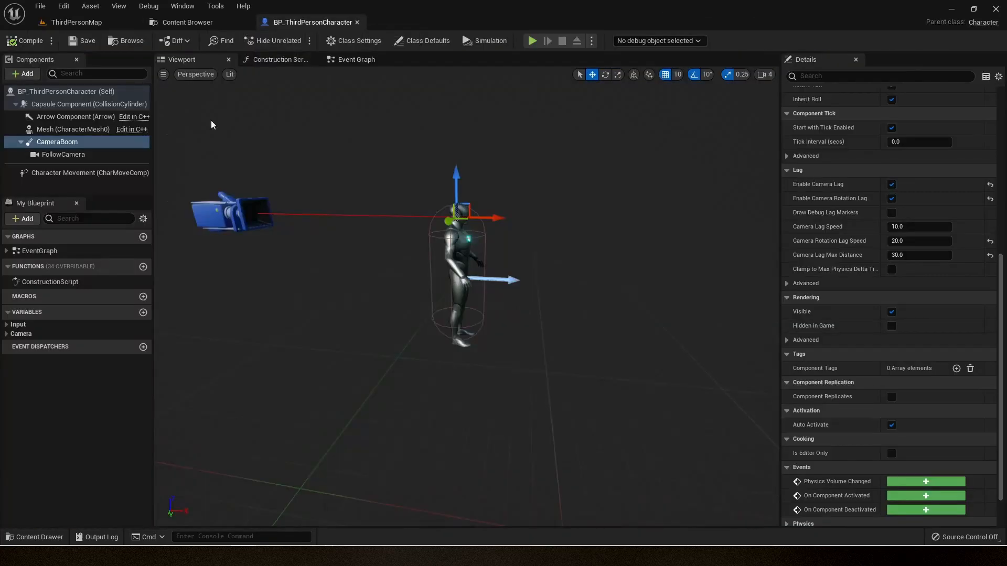
left_click(68, 187)
left_click(84, 173)
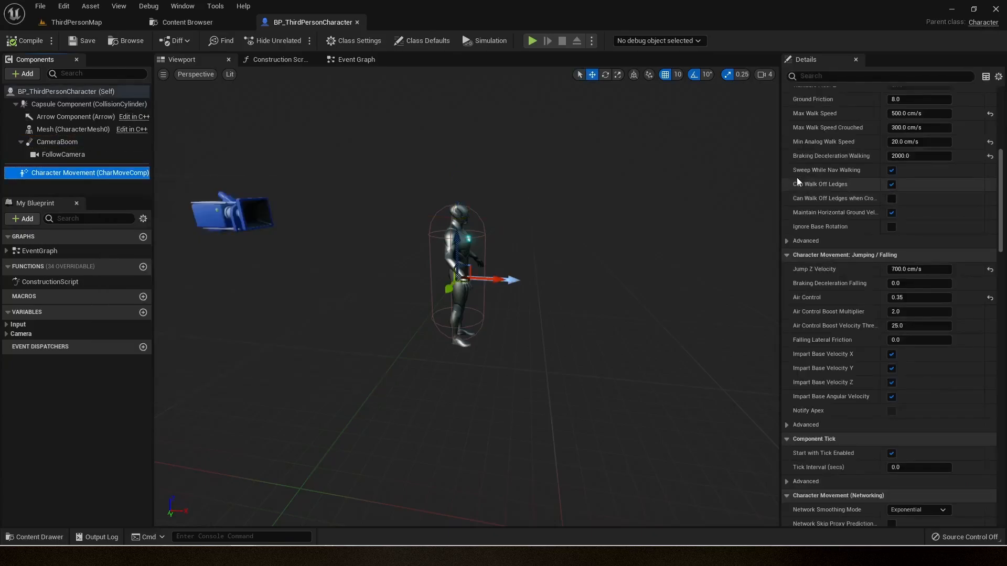
scroll(1004, 160, "up", 3)
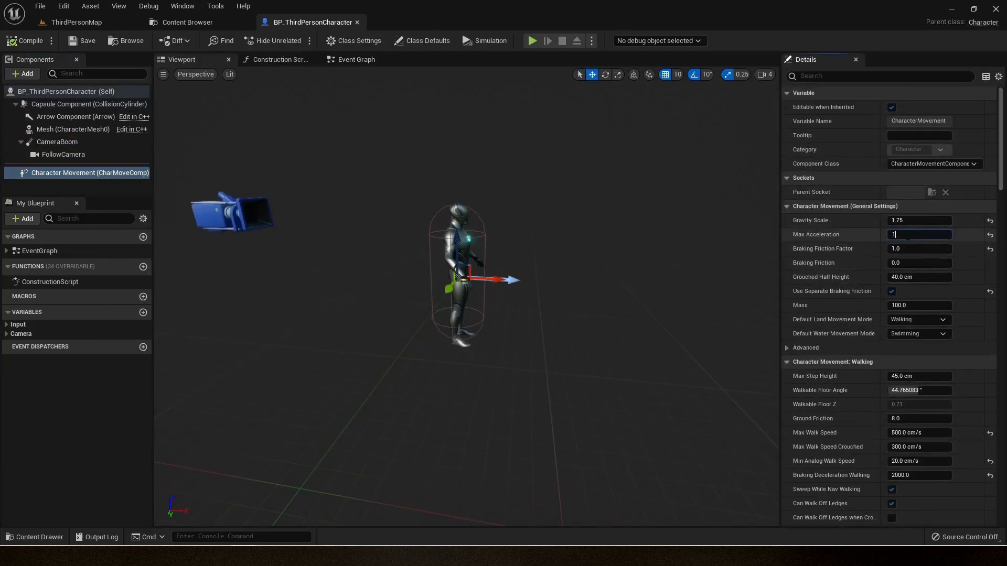
scroll(944, 241, "down", 5)
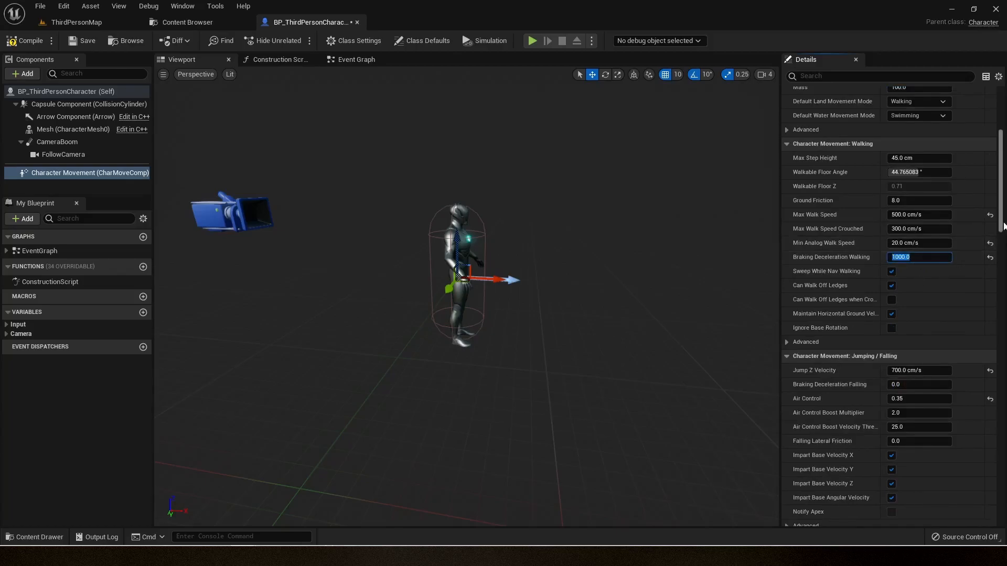
left_click_drag(1001, 224, 1001, 238)
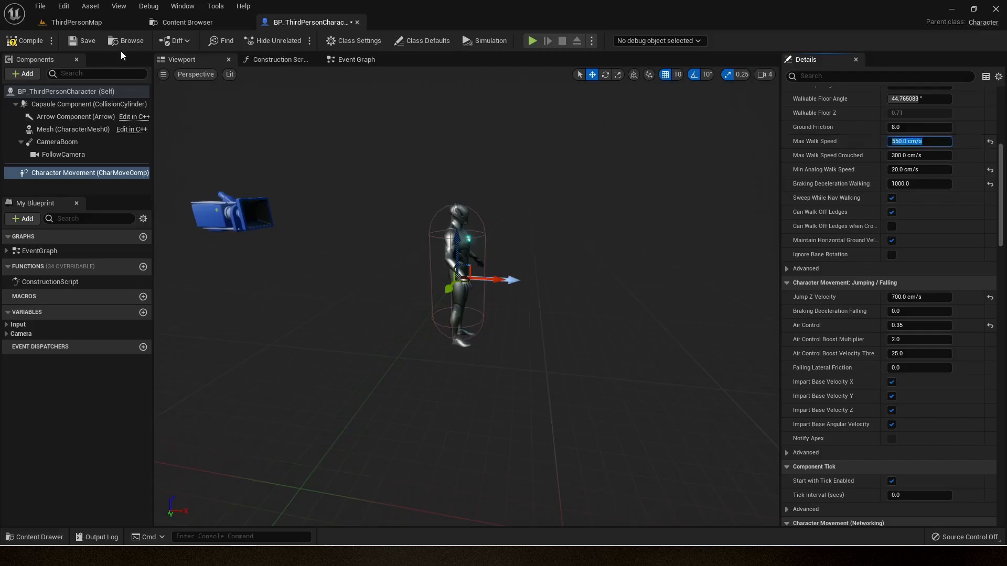
Compile BP_ThirdPersonCharacter, play ThirdPersonMap to test the new acceleration and walk speed in all directions, and stop the play session
left_click(25, 40)
left_click(103, 24)
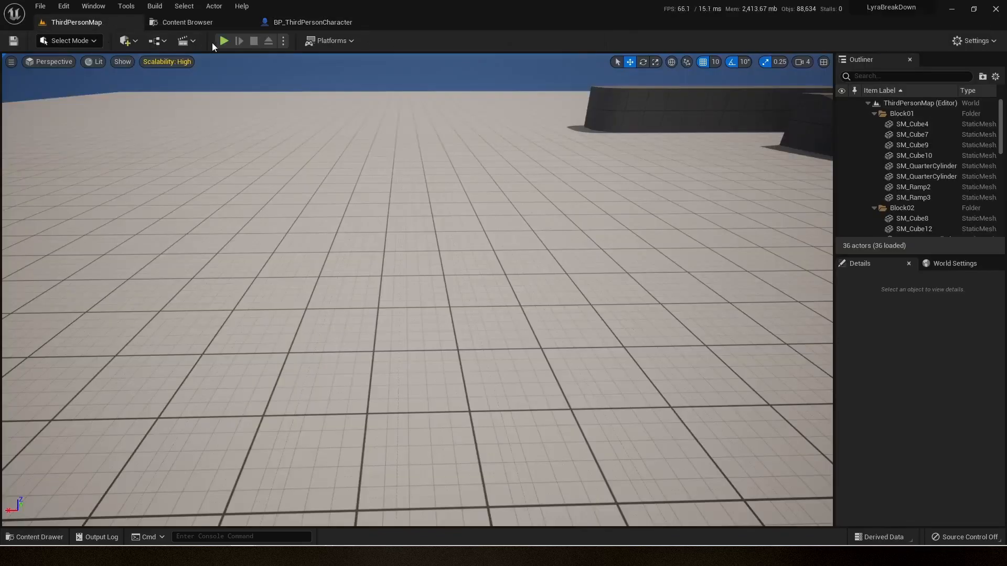
left_click(224, 40)
key("w")
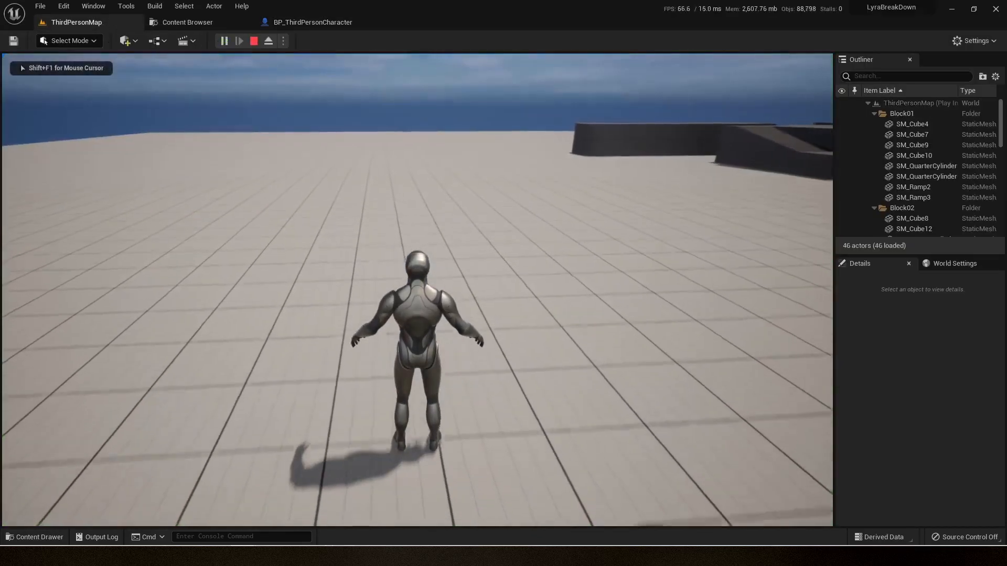
key("d")
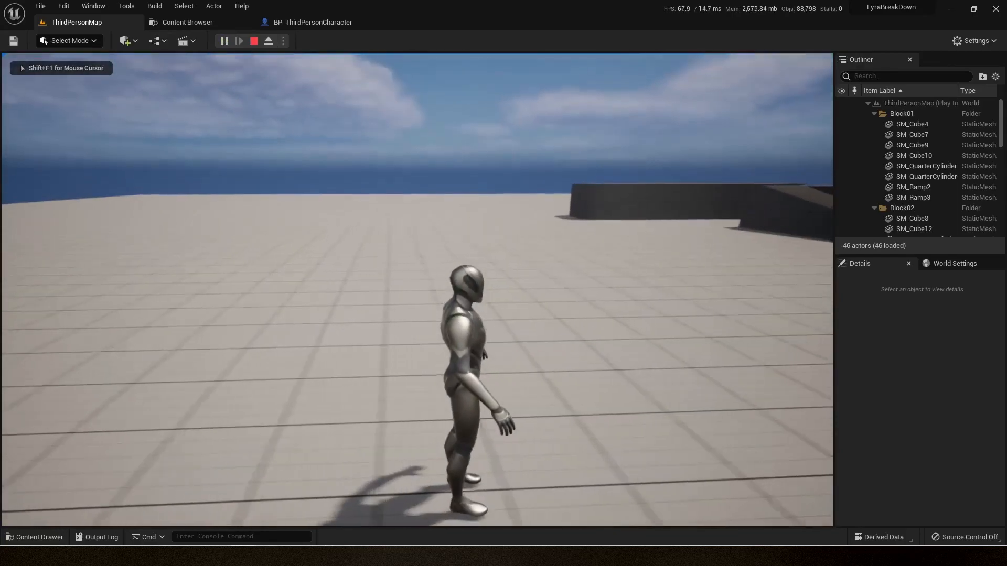
key("w")
key("a")
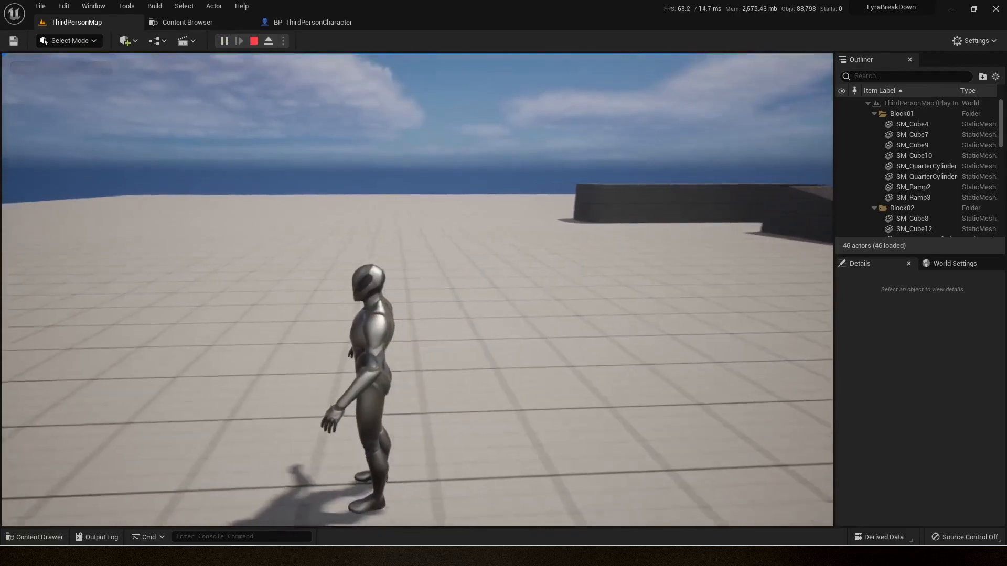
key("s")
key("d")
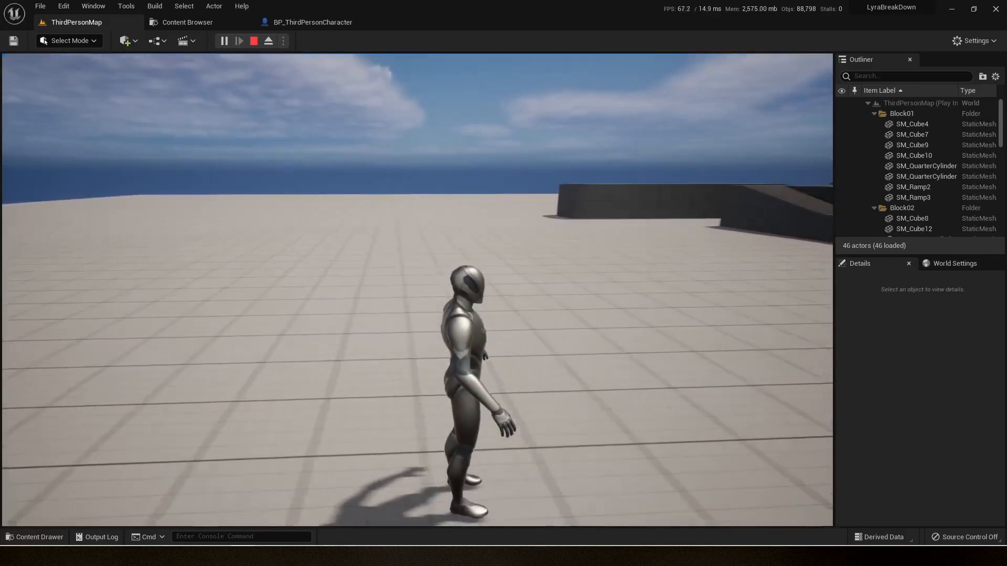
key("w")
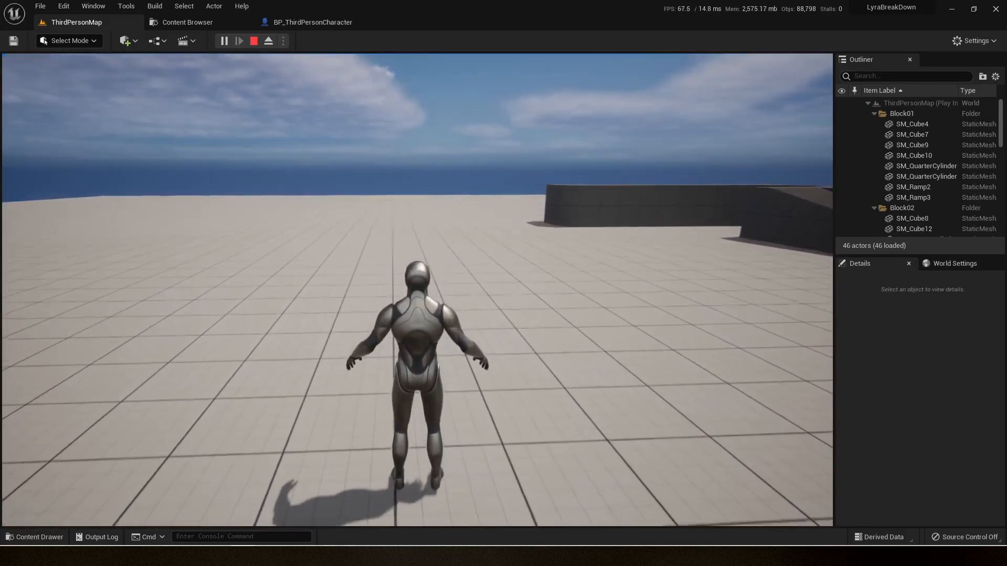
key("a")
key("d")
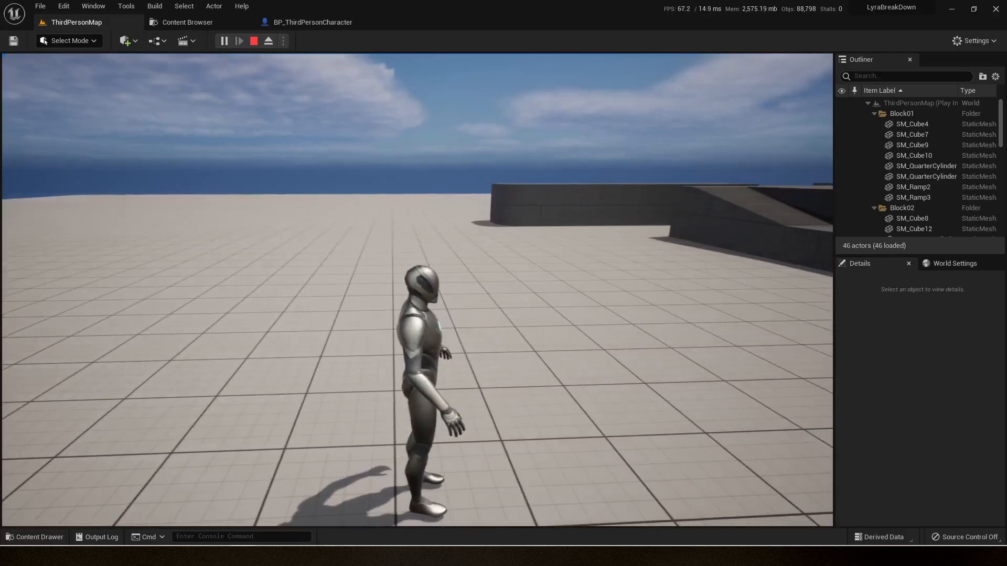
key("w")
key("a")
key("d")
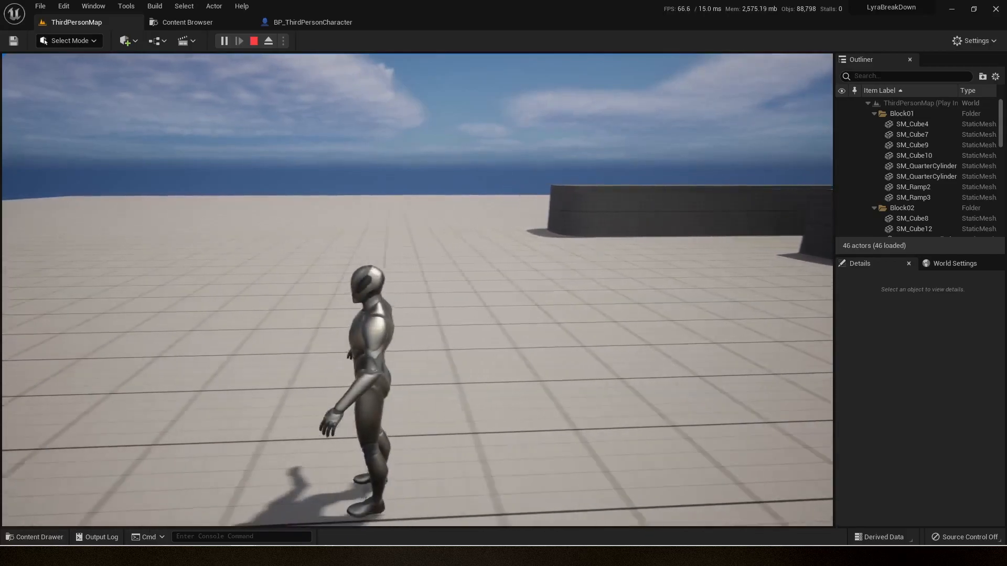
key("Escape")
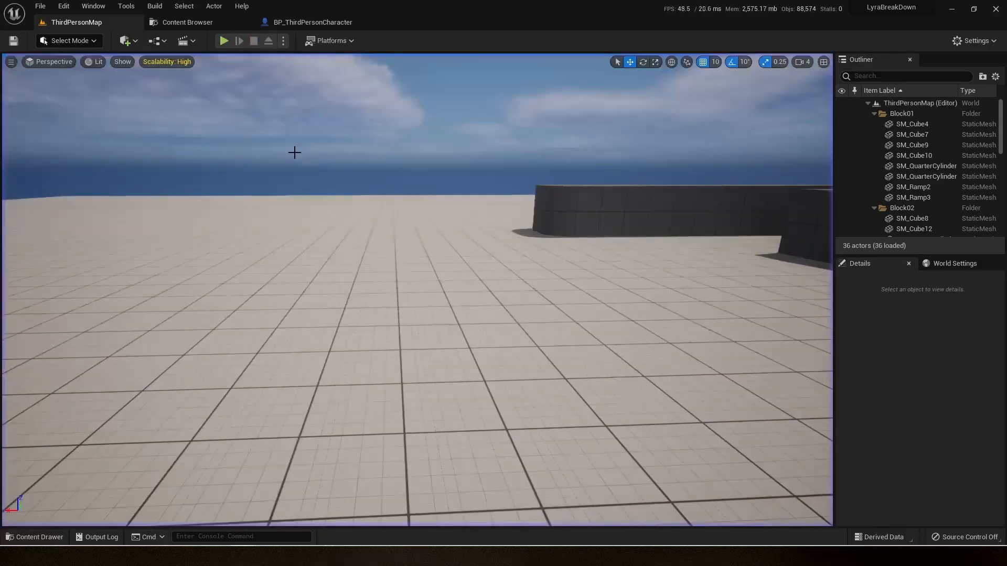
Examine the animation sequences in the Animations/Unarmed content folder
left_click(168, 24)
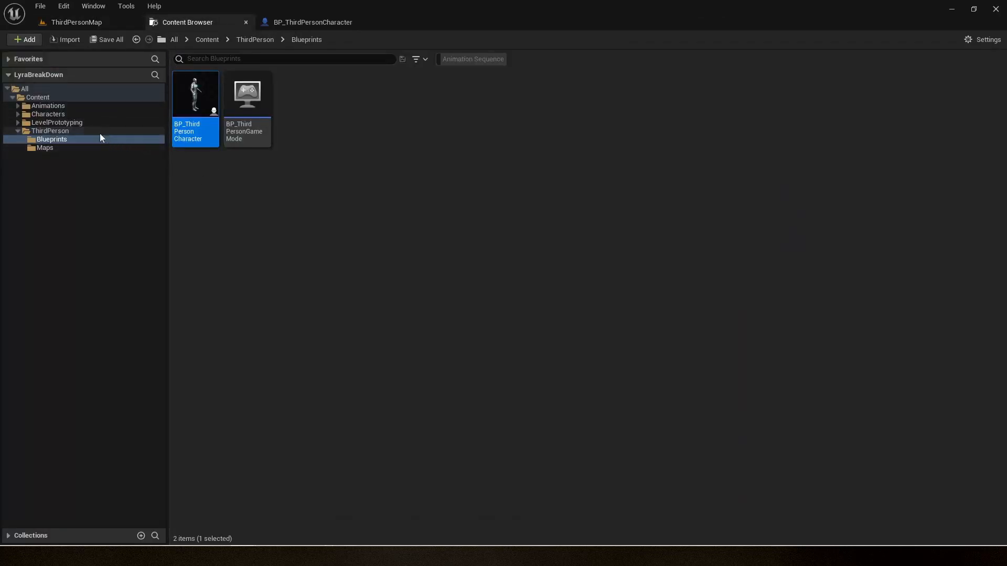
left_click(18, 106)
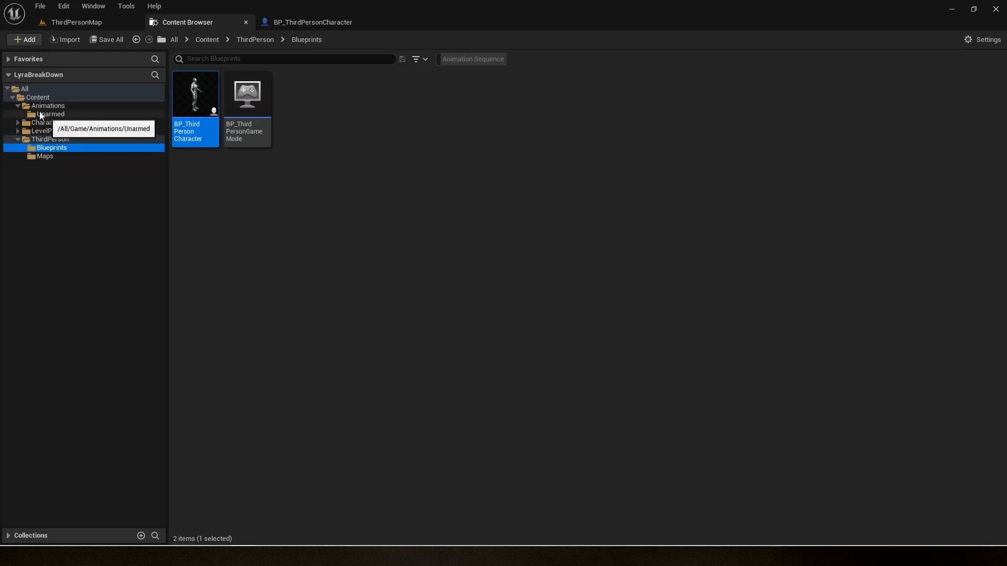
left_click(48, 114)
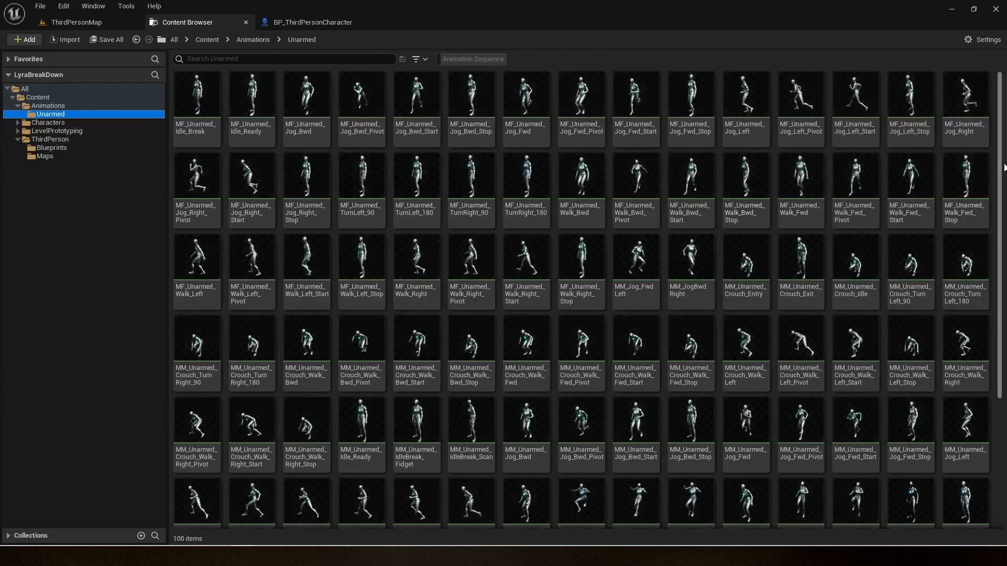
scroll(1005, 271, "down", 1)
scroll(1005, 272, "down", 3)
scroll(996, 236, "up", 5)
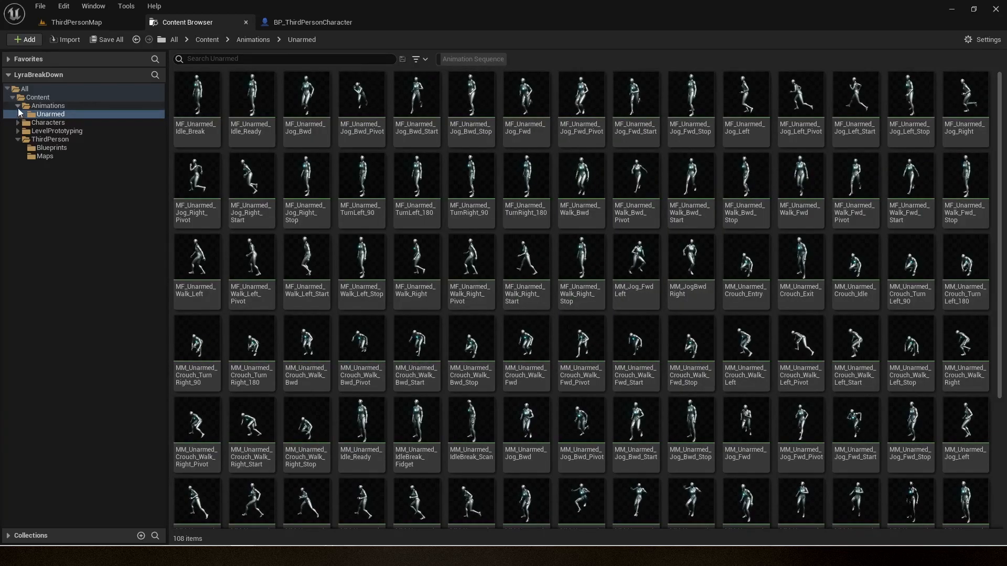
left_click(19, 109)
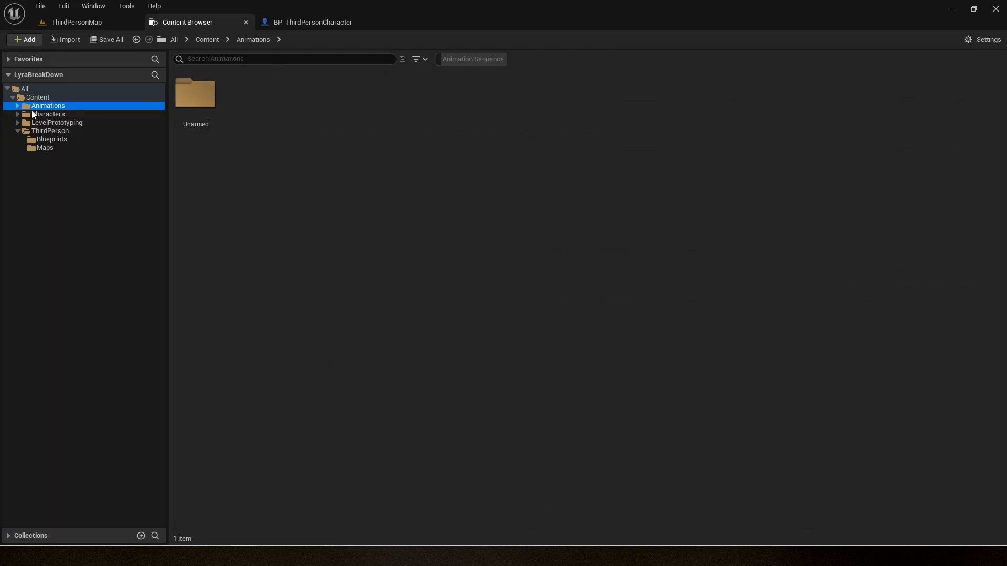
Inspect the character model in BP_ThirdPersonCharacter, and briefly play ThirdPersonMap to check the character's turning before stopping
left_click(310, 22)
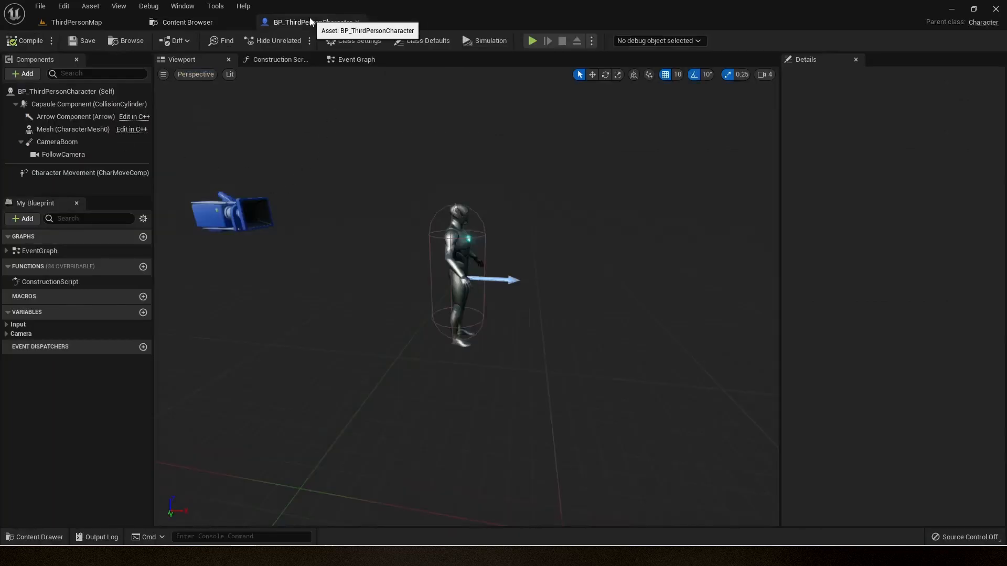
mouse_move(485, 150)
right_mouse_down()
mouse_move(438, 152)
mouse_move(484, 150)
right_mouse_up()
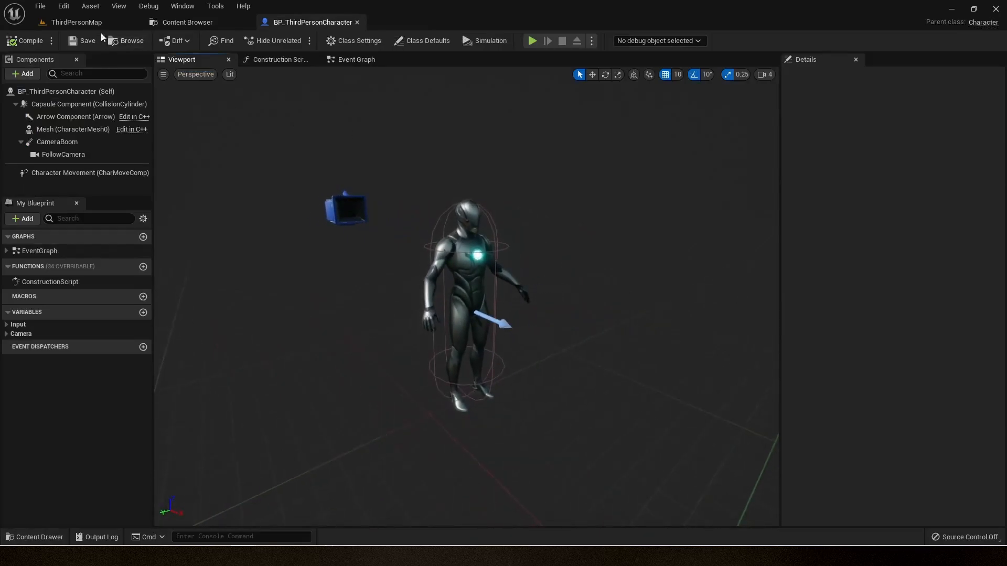
left_click(77, 22)
left_click(223, 41)
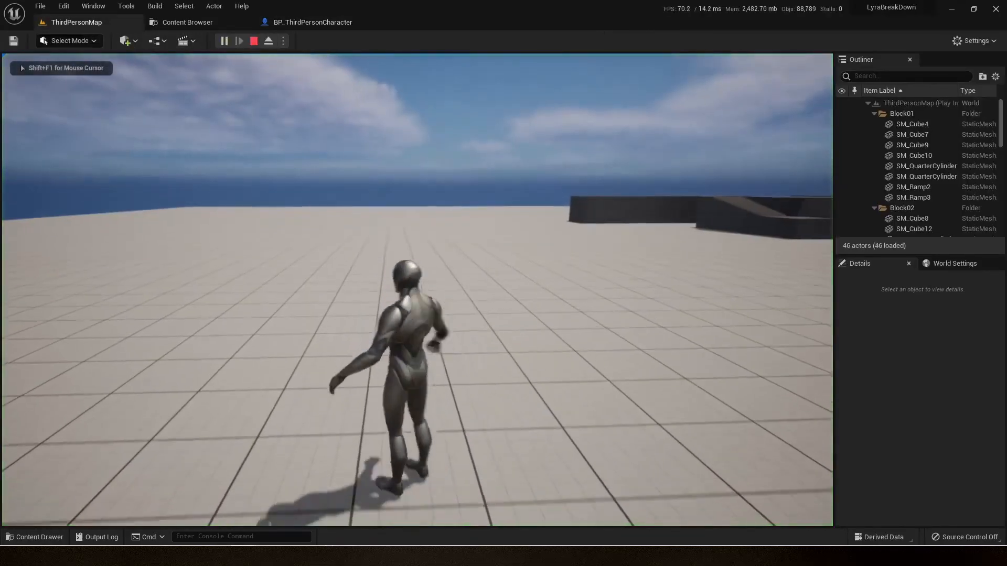
key("Escape")
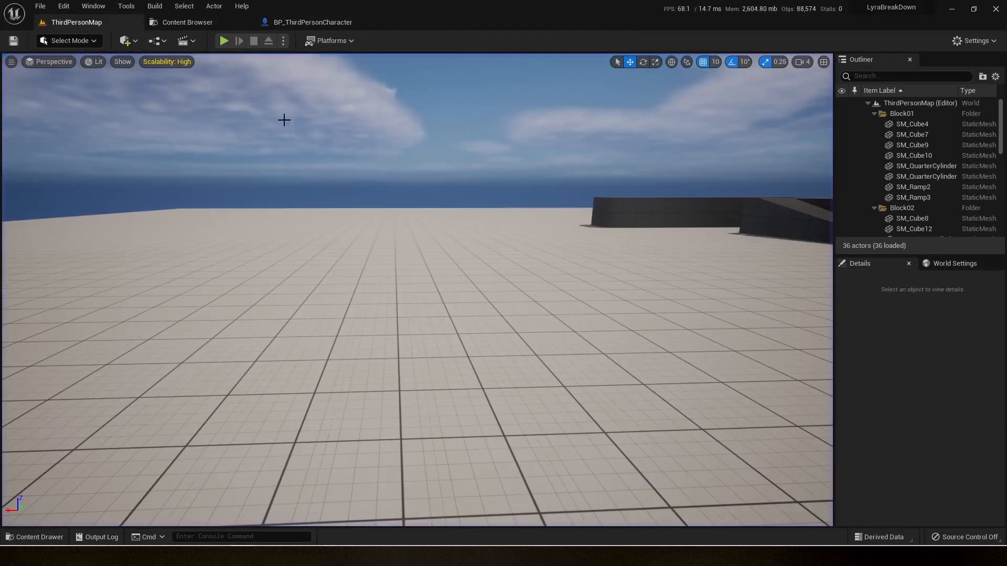
Set the Character Movement component's Rotation Rate Z to 0.0 in BP_ThirdPersonCharacter and save the blueprint
left_click(313, 22)
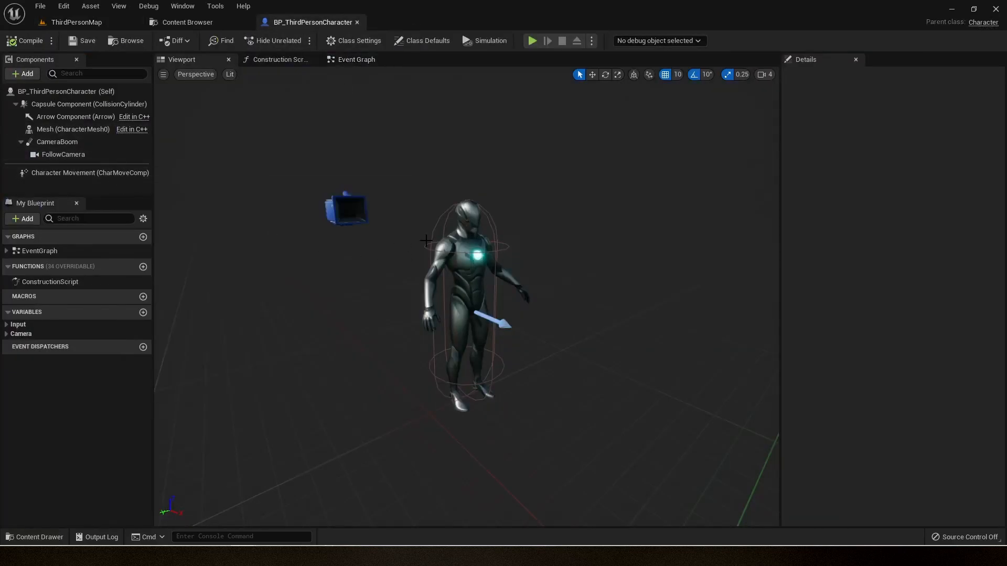
left_click(80, 176)
scroll(892, 304, "down", 5)
scroll(892, 158, "down", 10)
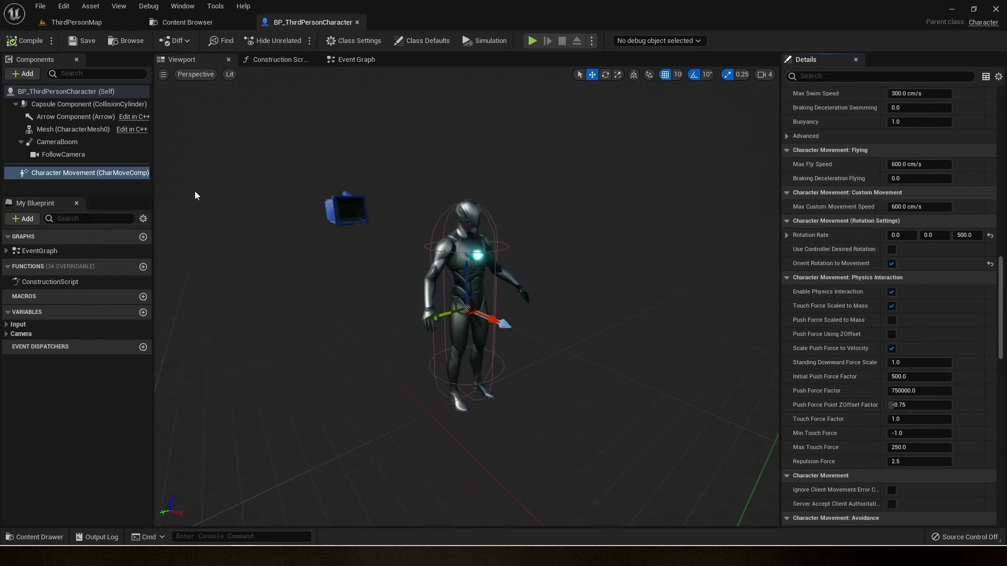
left_click(990, 236)
left_click(962, 236)
type("0")
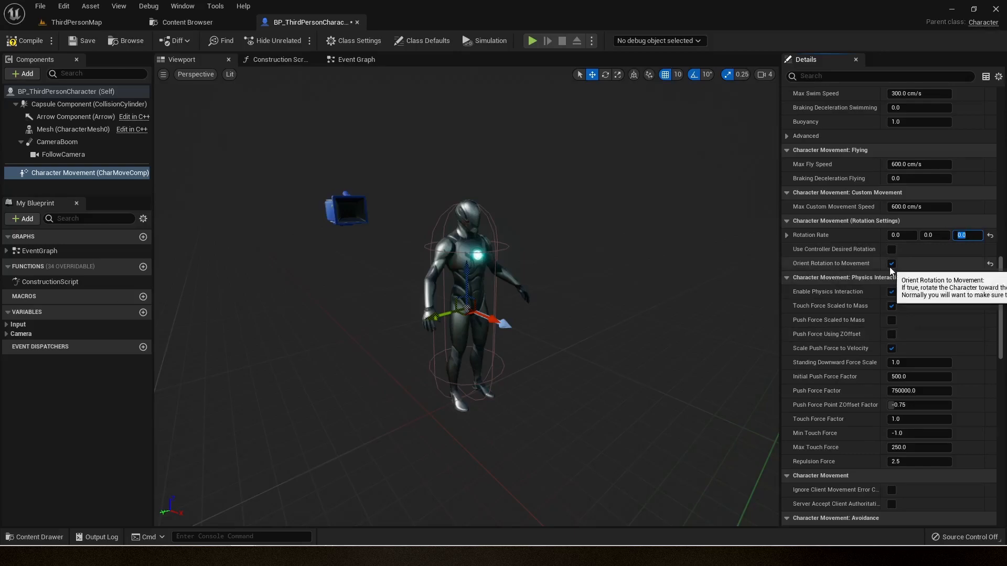
left_click(86, 41)
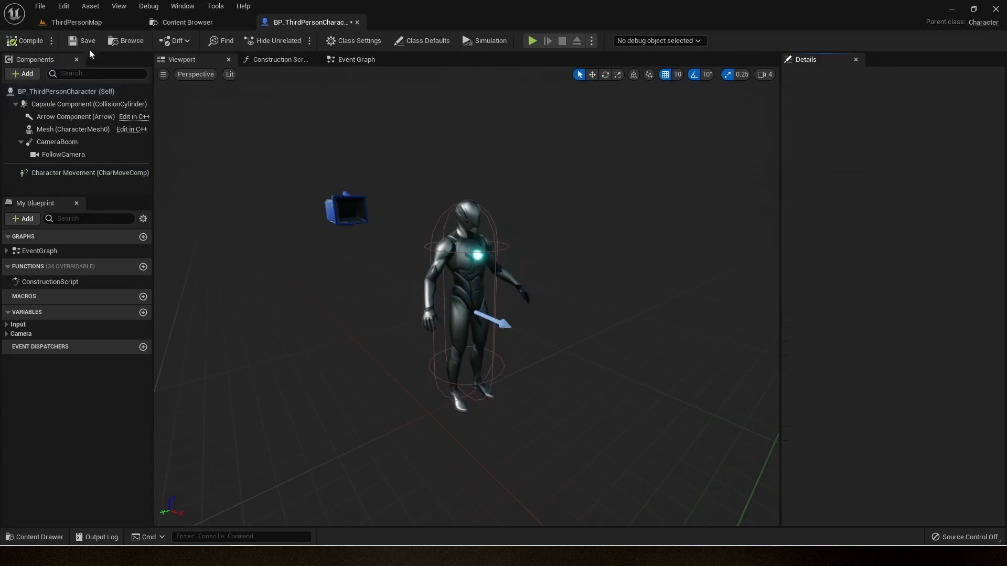
Play ThirdPersonMap to check how the character moves with zero rotation rate, and stop the play session
left_click(79, 22)
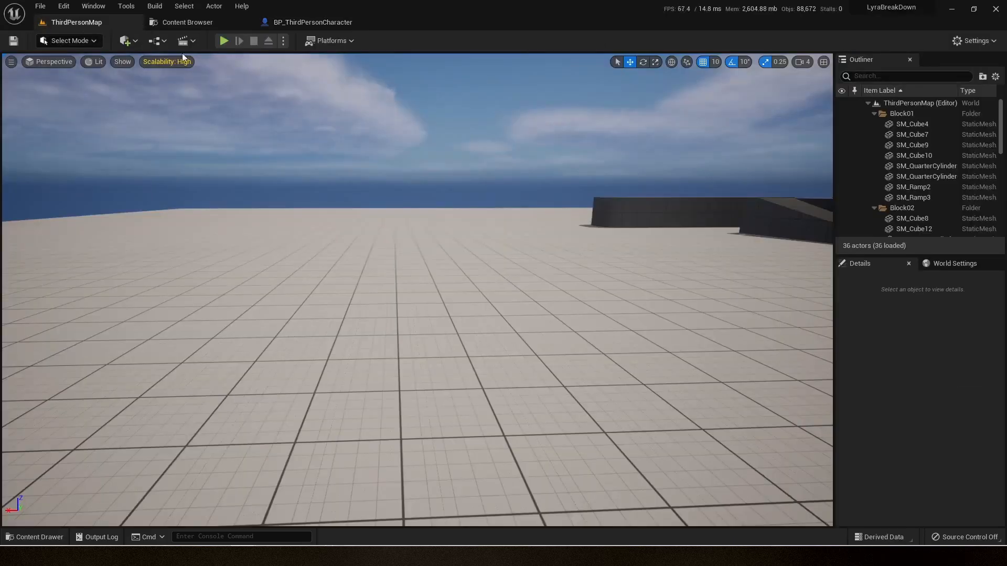
left_click(224, 41)
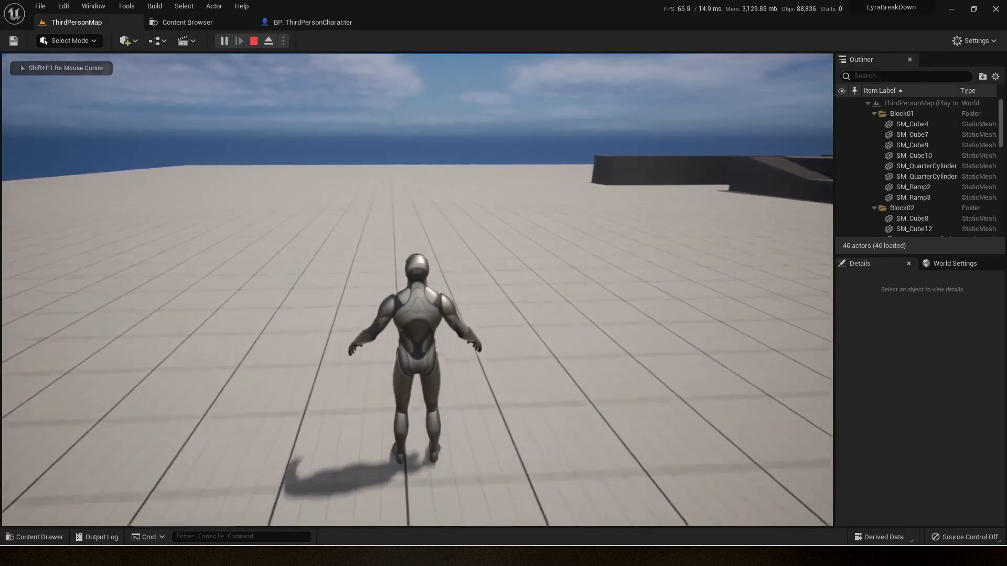
key("s")
key("a")
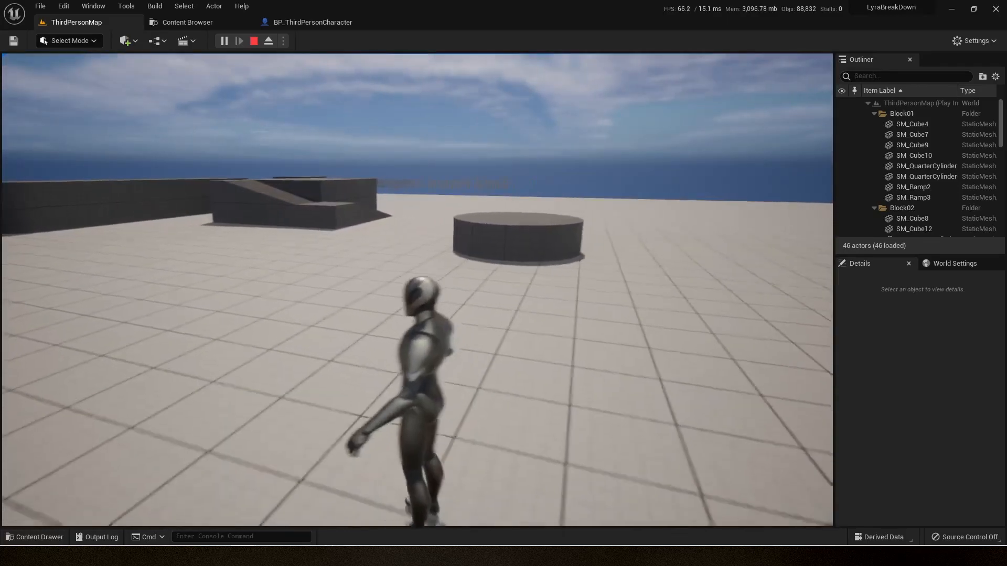
key("Escape")
Add an Event Tick node in the empty area below the jump input section of BP_ThirdPersonCharacter's Event Graph
left_click(318, 22)
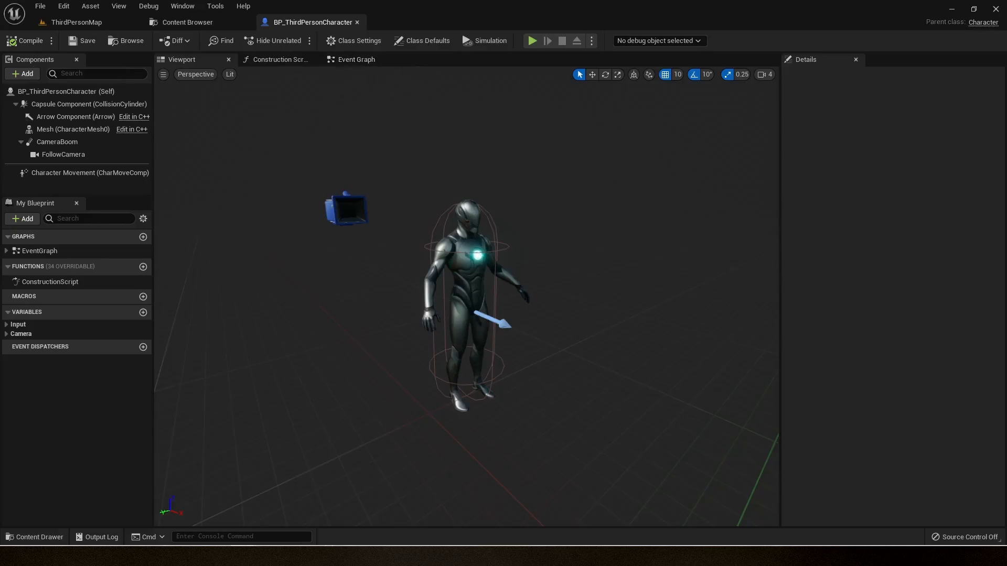
left_click(356, 62)
scroll(398, 150, "down", 2)
scroll(371, 156, "up", 4)
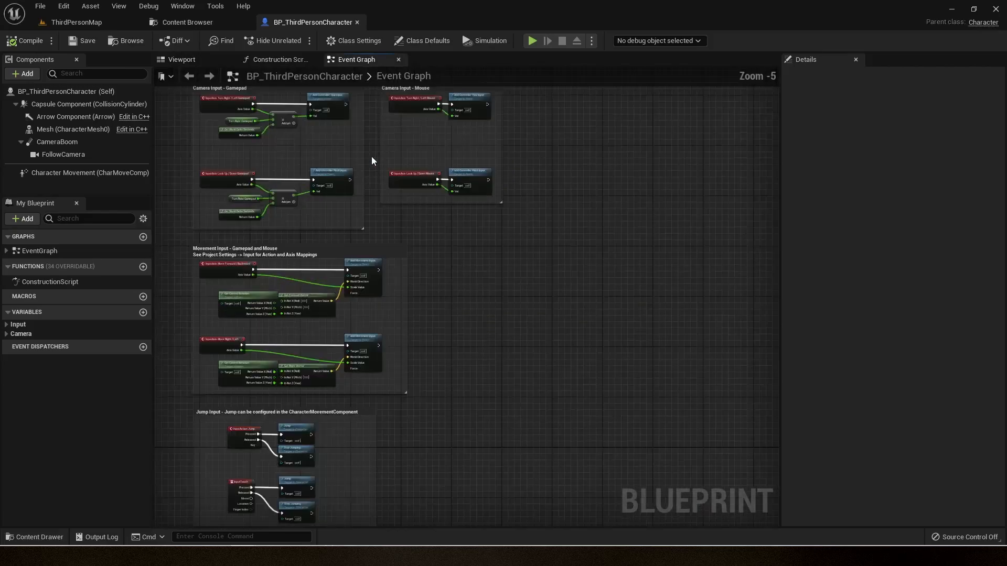
right_click_drag(357, 181, 384, 177)
right_click_drag(495, 339, 385, 187)
right_click_drag(537, 165, 384, 249)
right_click_drag(339, 432, 353, 248)
scroll(355, 234, "up", 3)
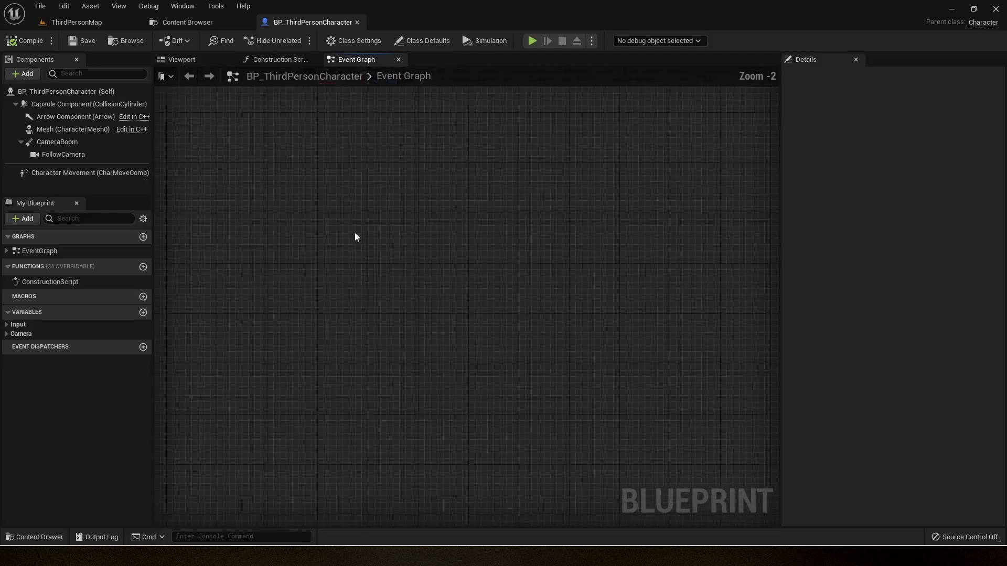
right_click_drag(351, 184, 386, 270)
right_click(386, 268)
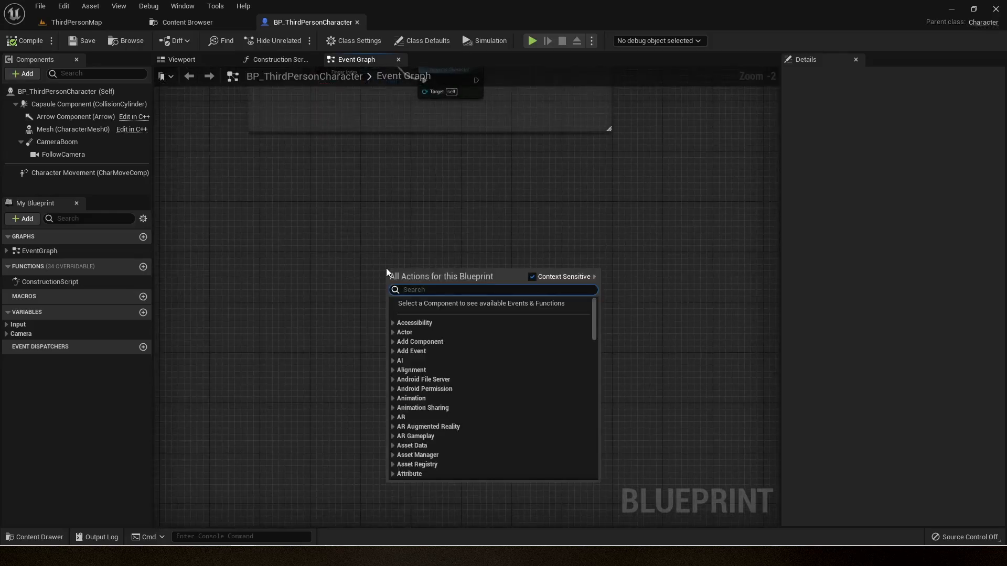
type("event tick")
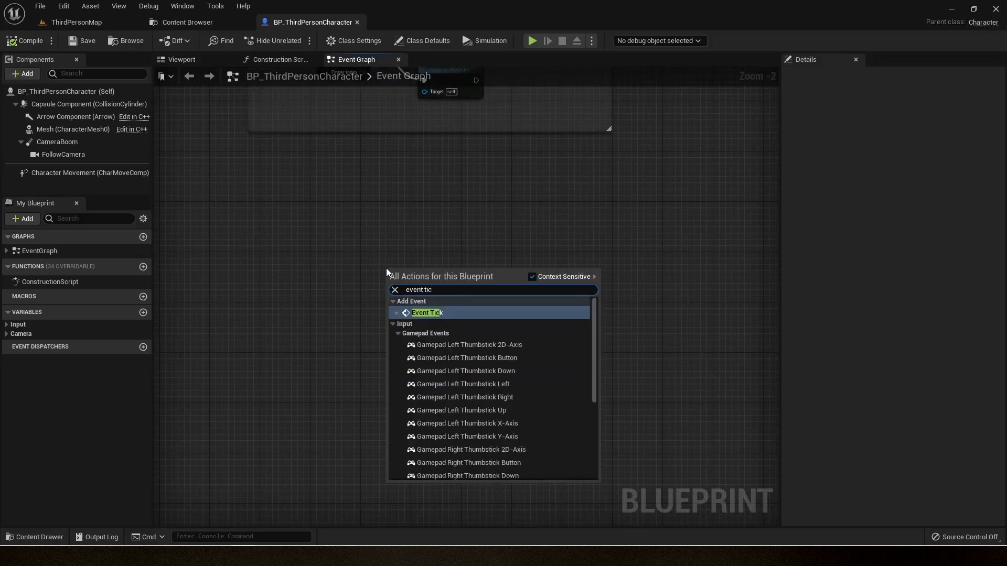
key("Return")
left_click_drag(380, 272, 427, 261)
scroll(471, 283, "down", 1)
scroll(471, 284, "up", 2)
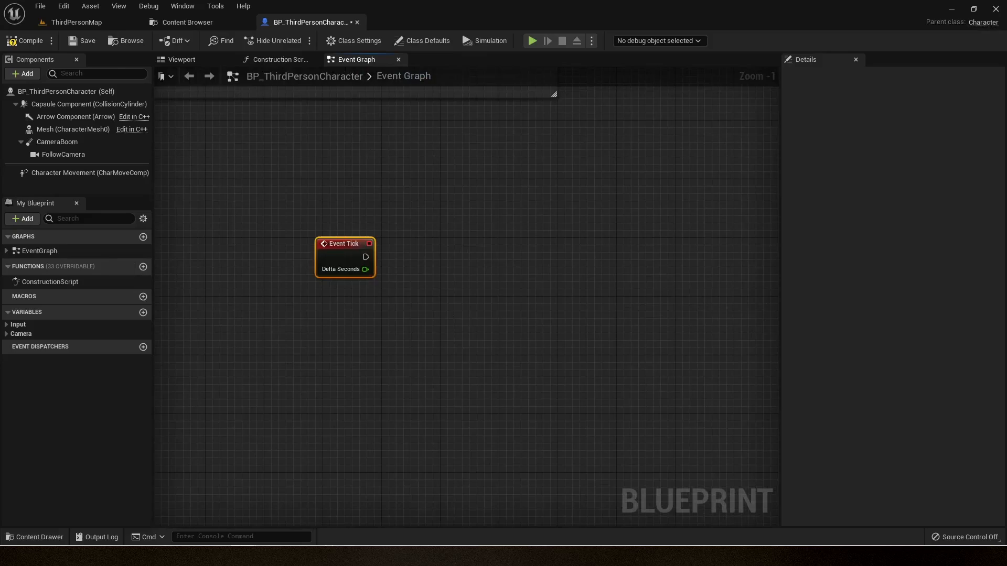
Add a Set Actor Rotation node and connect Event Tick's execution output to it
right_click_drag(521, 271, 476, 257)
right_click(517, 270)
type("set actor rot")
key("Return")
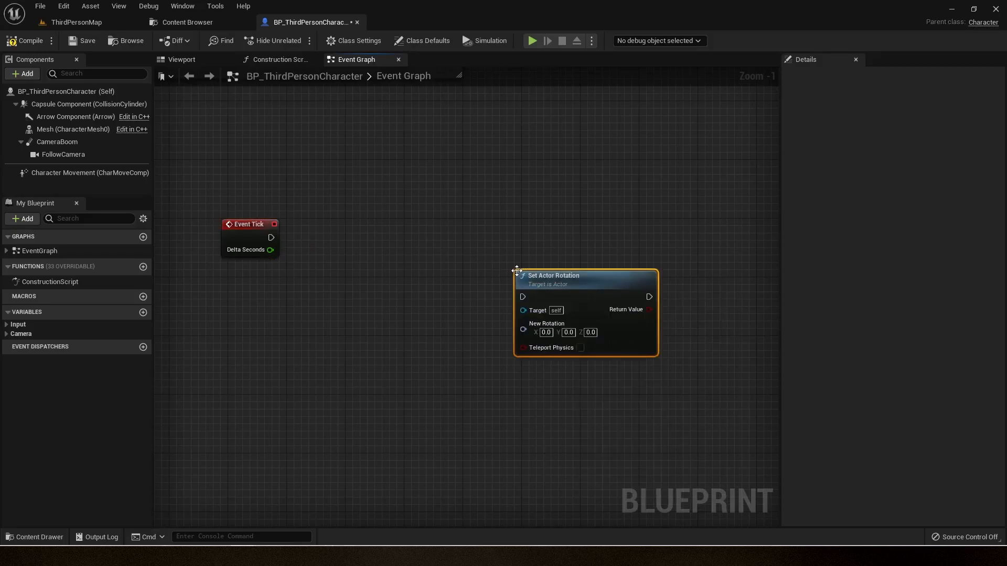
left_click_drag(269, 239, 685, 229)
Add an RInterp To node that feeds the New Rotation input of Set Actor Rotation
scroll(536, 285, "down", 1)
right_click_drag(536, 285, 503, 263)
left_click_drag(596, 253, 558, 324)
type("rinterp")
key("Return")
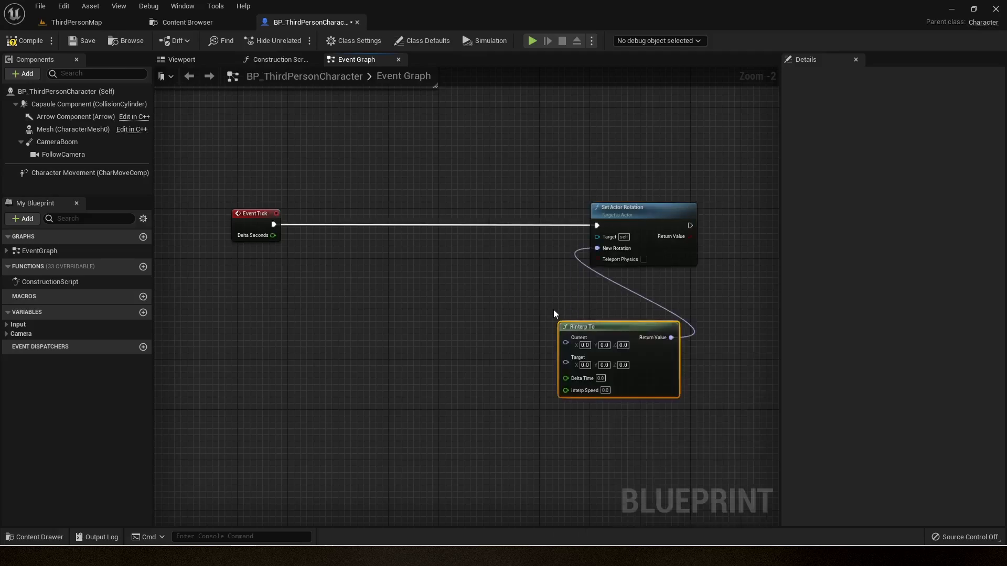
Add a Get Actor Rotation node that feeds the Current input of RInterp To
left_click_drag(565, 342, 592, 321)
right_click_drag(546, 332, 562, 351)
left_click_drag(569, 349, 524, 329)
type("get actorro")
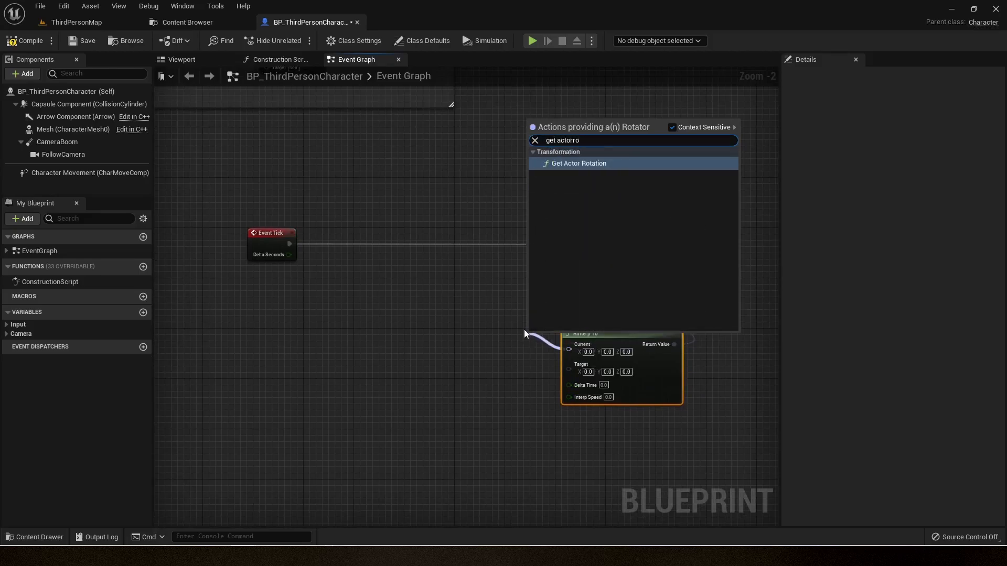
key("Return")
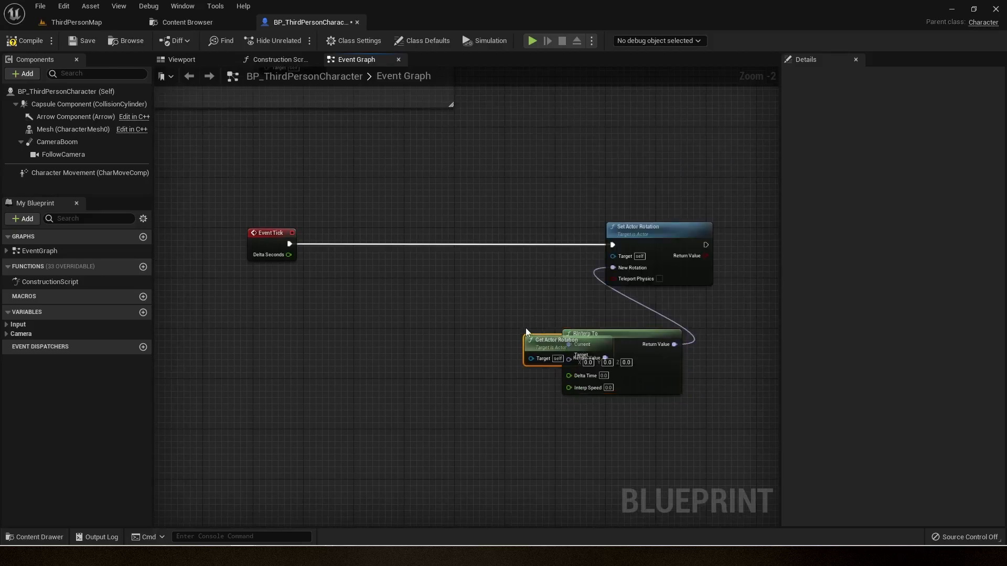
Place Get Actor Rotation to the left of RInterp To and position both nodes below the Set Actor Rotation connection
left_click_drag(540, 348, 388, 329)
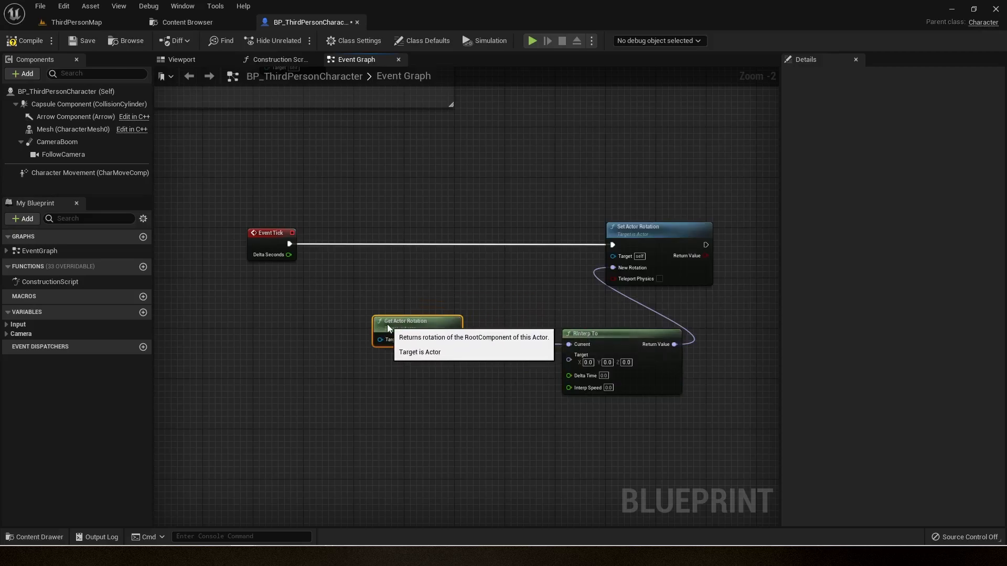
left_click_drag(618, 344, 543, 336)
scroll(419, 364, "down", 1)
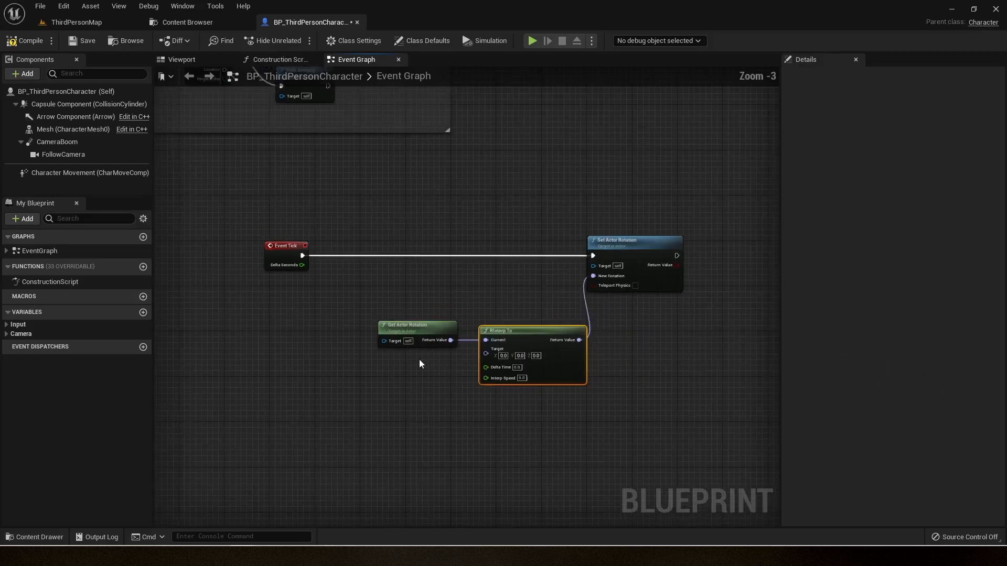
right_click_drag(420, 363, 468, 321)
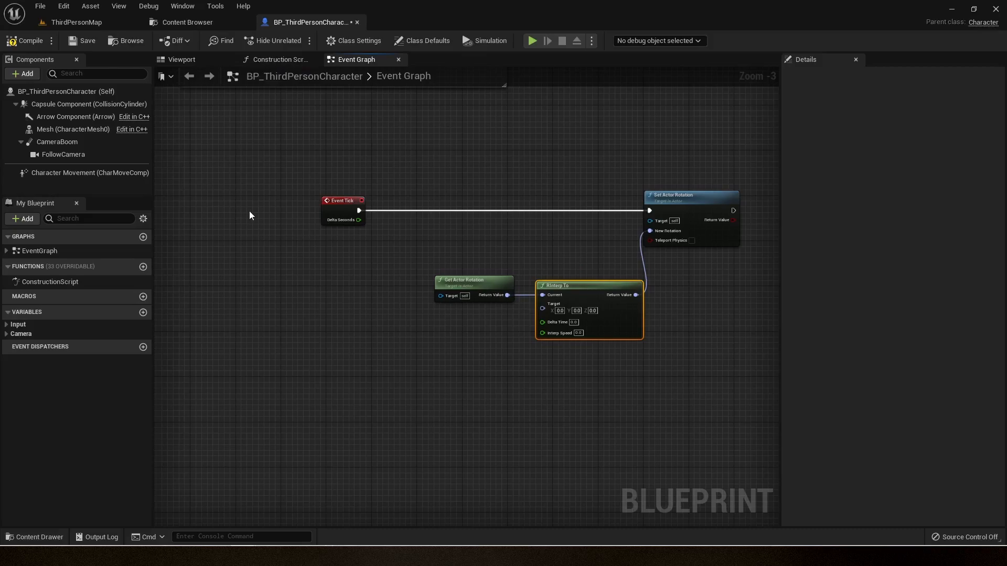
Add a Character Movement reference in the empty area below Event Tick and connect it to a Get Current Acceleration node
right_click_drag(439, 341, 477, 310)
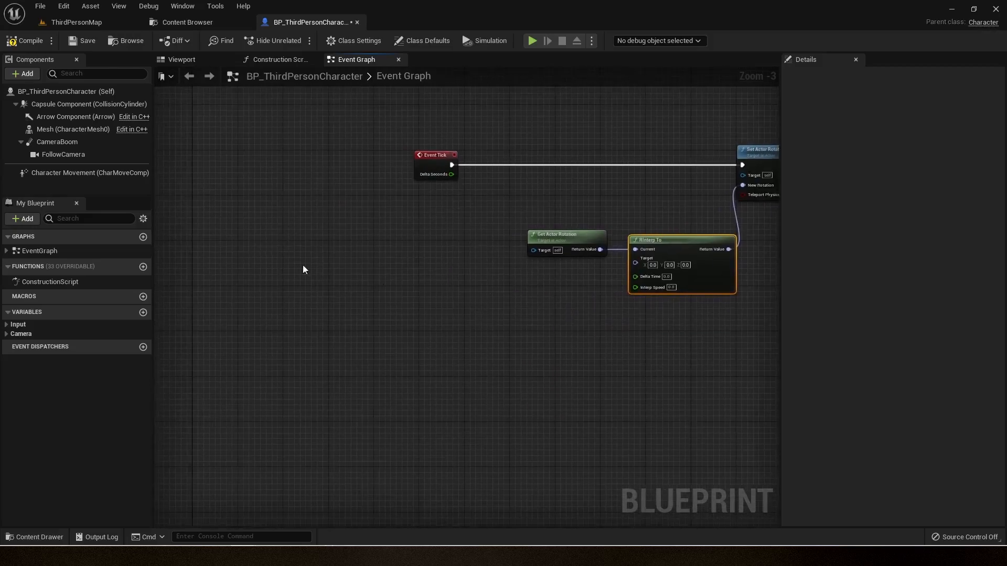
left_click_drag(80, 173, 285, 269)
left_click(276, 302)
type("get curre")
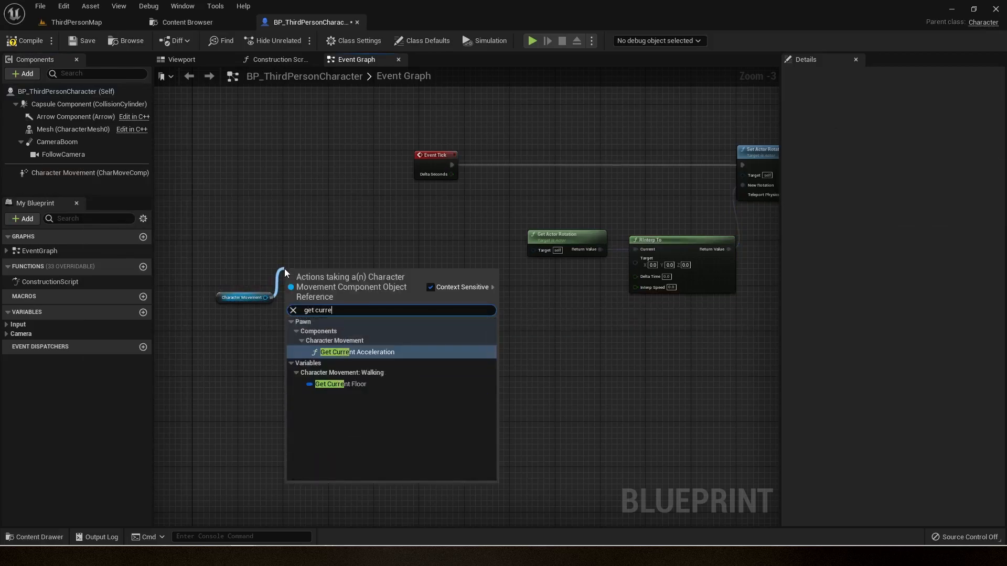
key("Return")
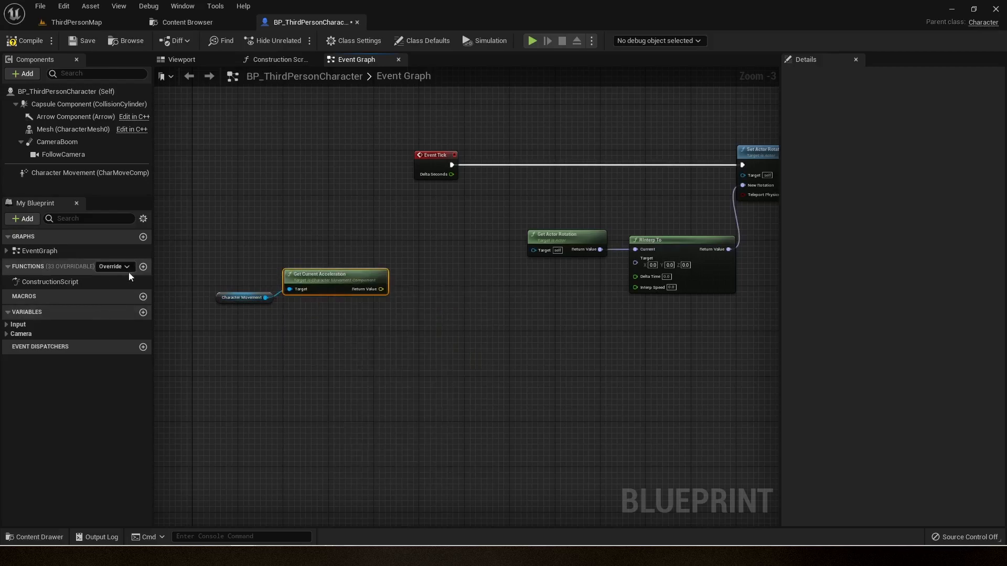
left_click_drag(306, 278, 288, 294)
left_click(328, 279)
right_click_drag(327, 279, 336, 277)
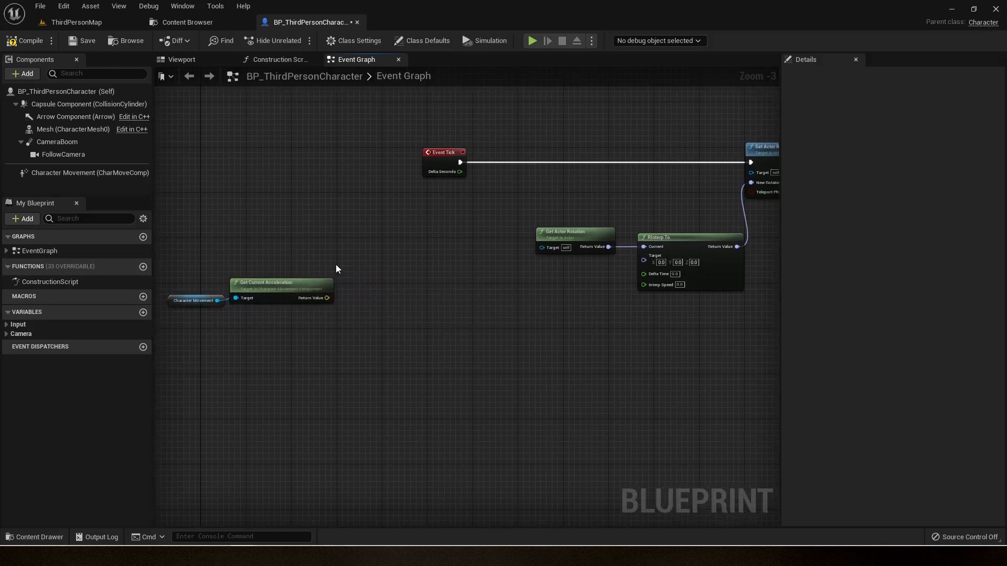
Feed Get Current Acceleration's return value into a new Make Rot from X node and align the Character Movement reference
left_click_drag(289, 291, 353, 291)
type("makero")
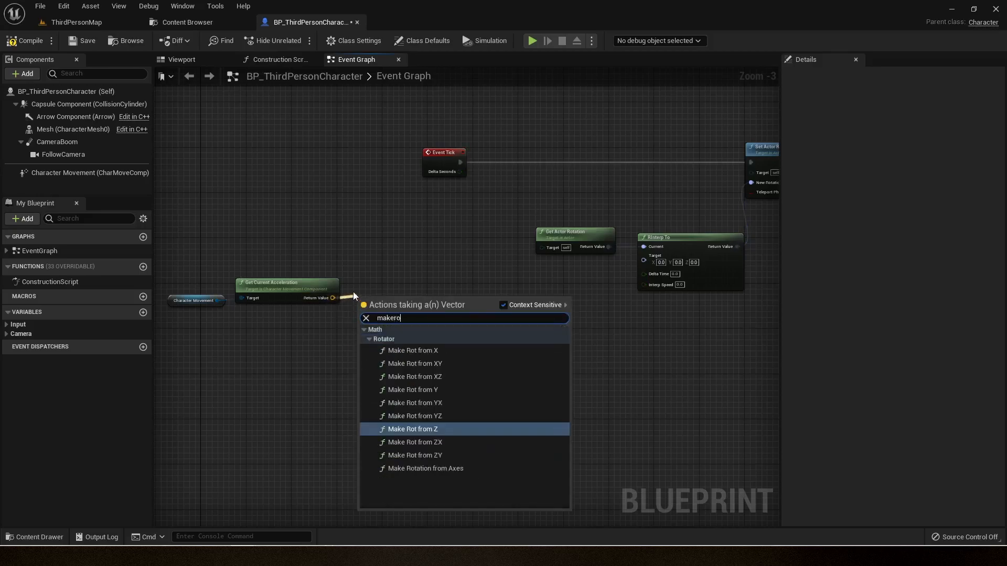
left_click(411, 350)
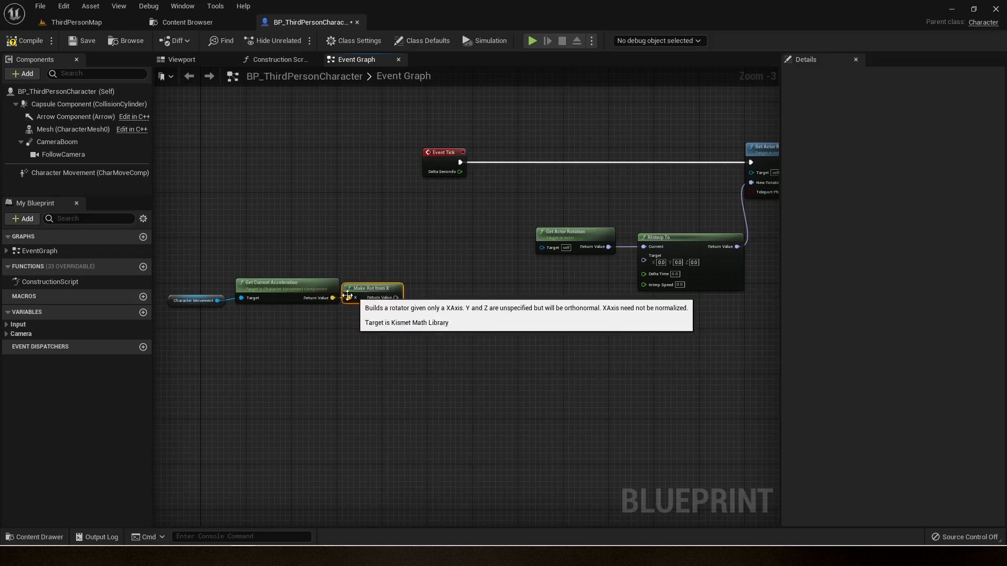
scroll(228, 307, "up", 1)
left_click_drag(219, 303, 225, 301)
Move the Character Movement, Get Current Acceleration and Make Rot from X nodes down together to free the space above them
left_click_drag(185, 254, 391, 352)
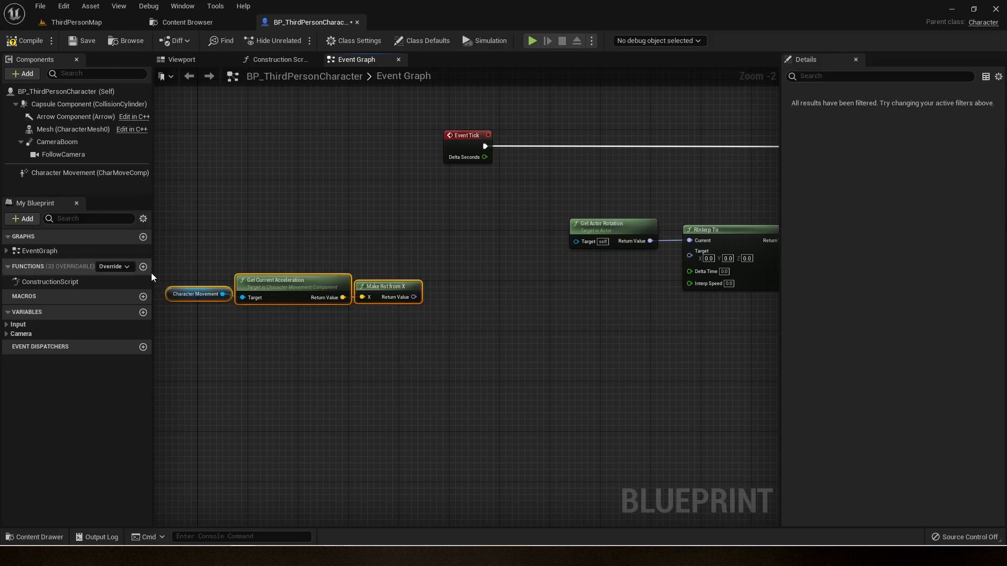
right_click_drag(193, 256, 243, 265)
left_click_drag(220, 255, 336, 332)
mouse_move(453, 359)
left_mouse_down()
mouse_move(211, 267)
mouse_move(212, 255)
left_mouse_up()
left_click_drag(212, 255, 234, 286)
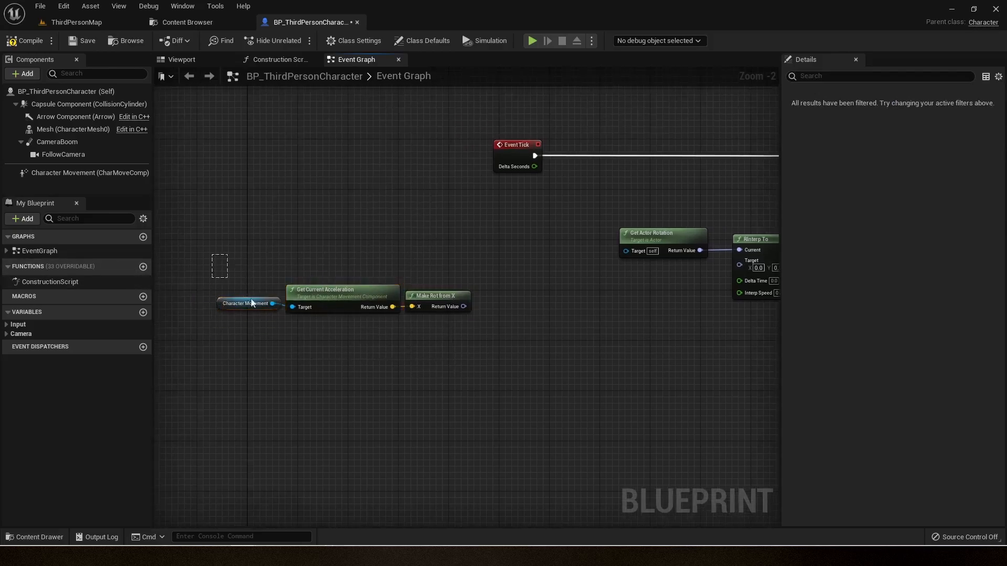
left_click_drag(455, 382, 231, 265)
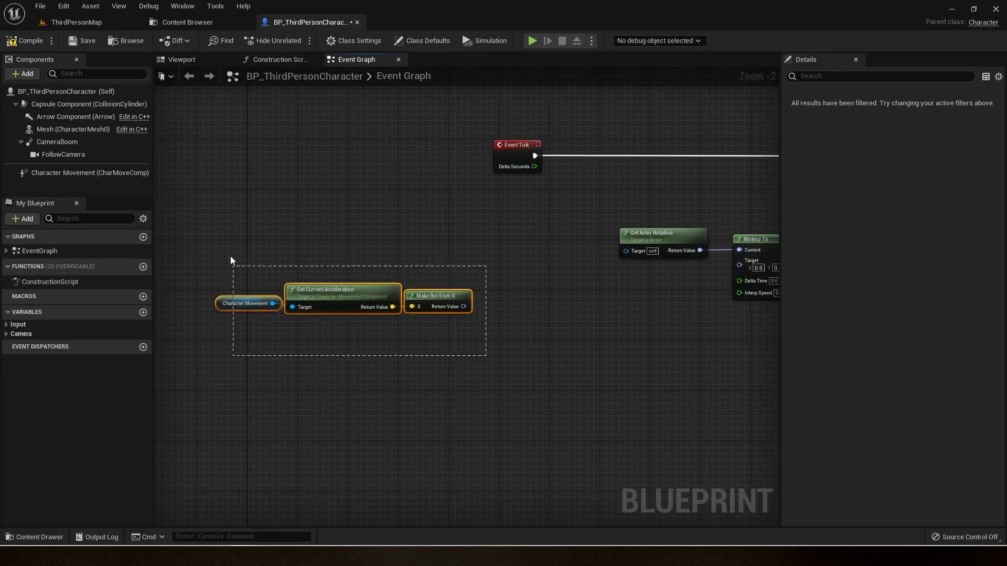
left_click_drag(294, 329, 297, 330)
left_click(347, 334)
left_click_drag(188, 249, 407, 336)
left_click_drag(420, 296, 413, 366)
left_click(336, 290)
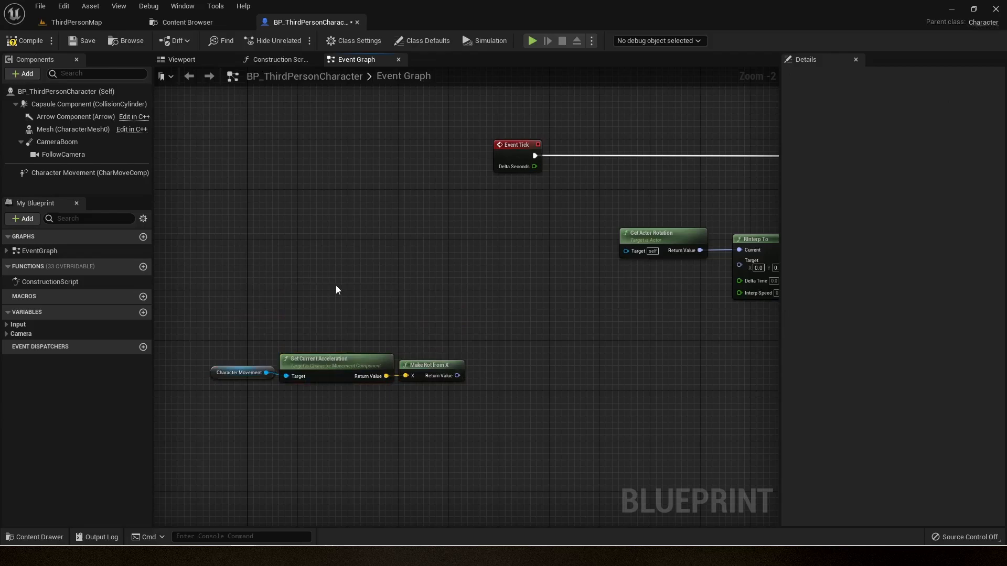
Add a Get Control Rotation node just above the Get Current Acceleration chain
right_click(336, 285)
type("get contro")
key("Up")
key("Return")
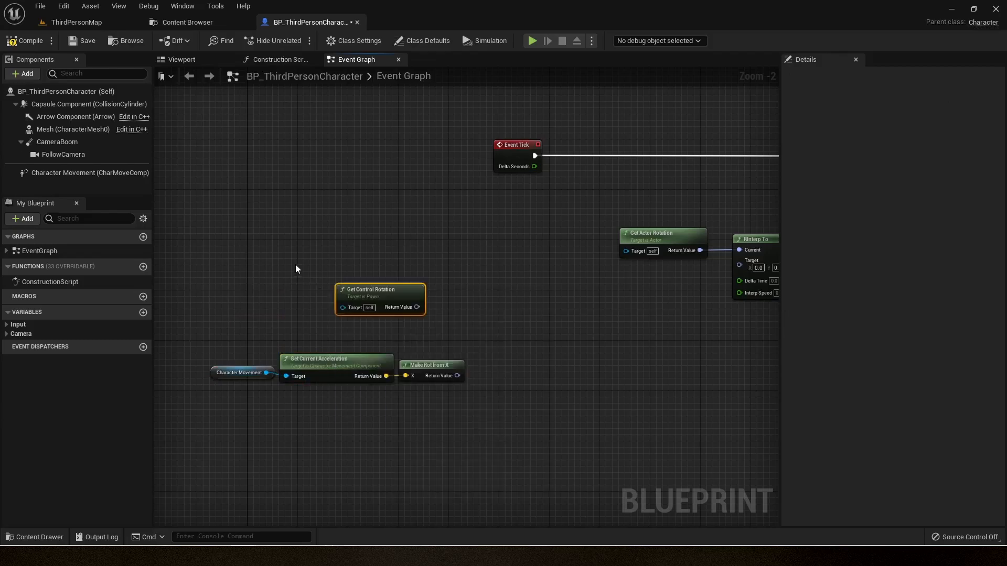
right_click_drag(312, 251, 237, 194)
left_click_drag(268, 231, 305, 231)
right_click_drag(368, 267, 320, 269)
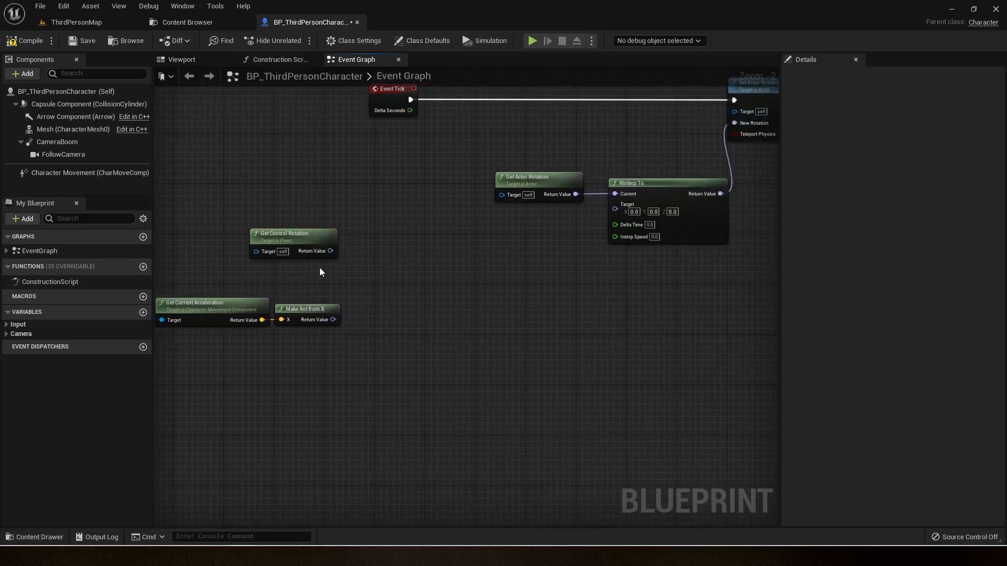
Connect Make Rot from X to input A of a new Delta (Rotator) node and line that node up with the chain
left_click_drag(331, 250, 345, 266)
left_click(338, 288)
left_click_drag(332, 320, 370, 281)
type("de")
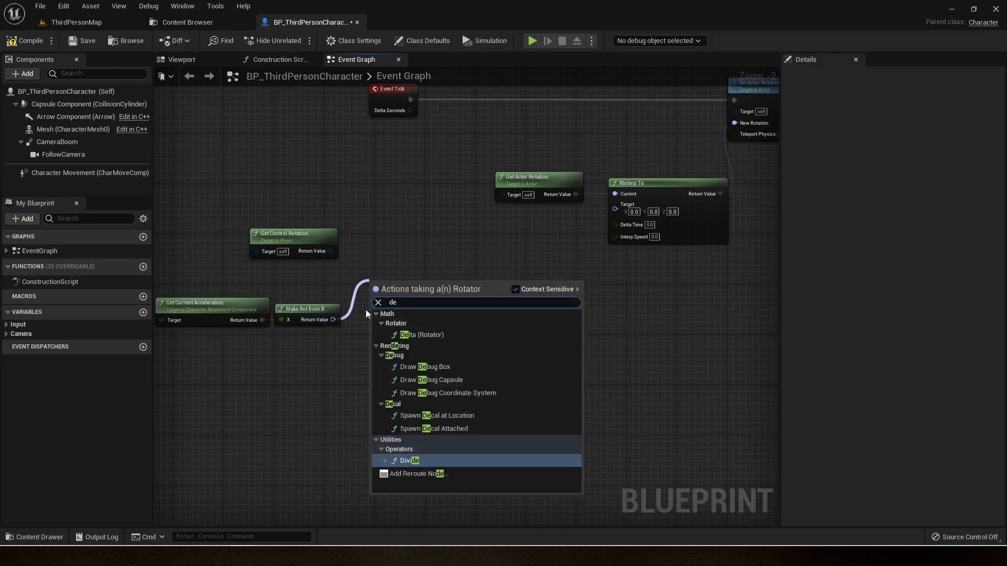
type("l")
left_click(418, 333)
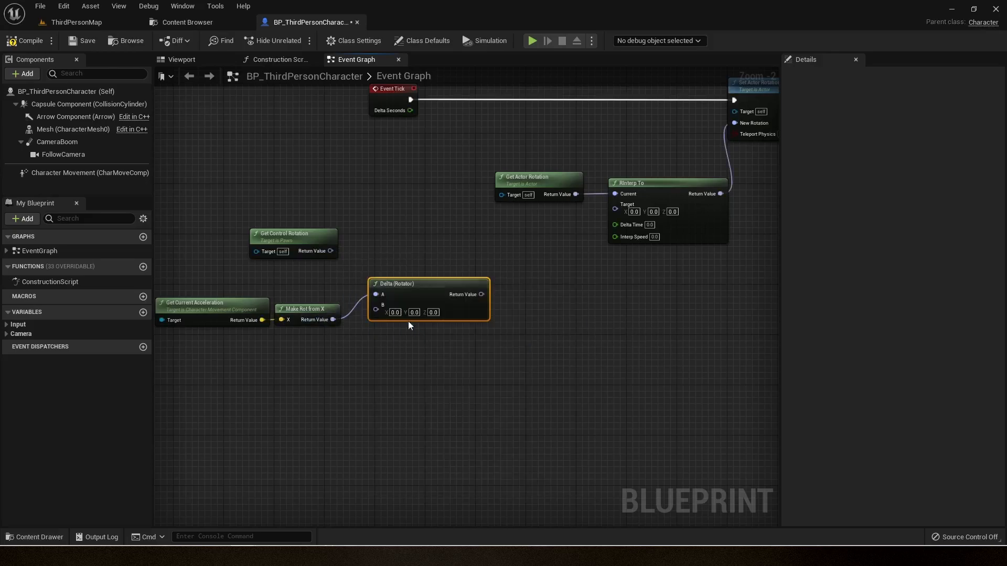
left_click_drag(409, 285, 416, 311)
left_click(381, 273)
right_click_drag(336, 276, 399, 241)
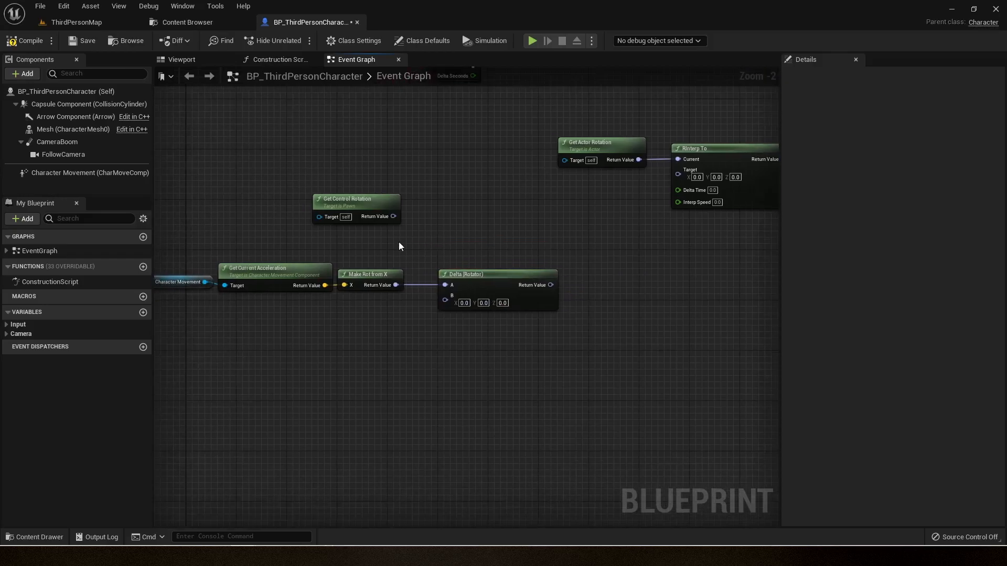
Place Get Control Rotation below Make Rot from X and connect its return value to input B of Delta (Rotator)
left_click_drag(336, 201, 334, 326)
right_click_drag(325, 276, 367, 247)
left_click_drag(276, 234, 532, 345)
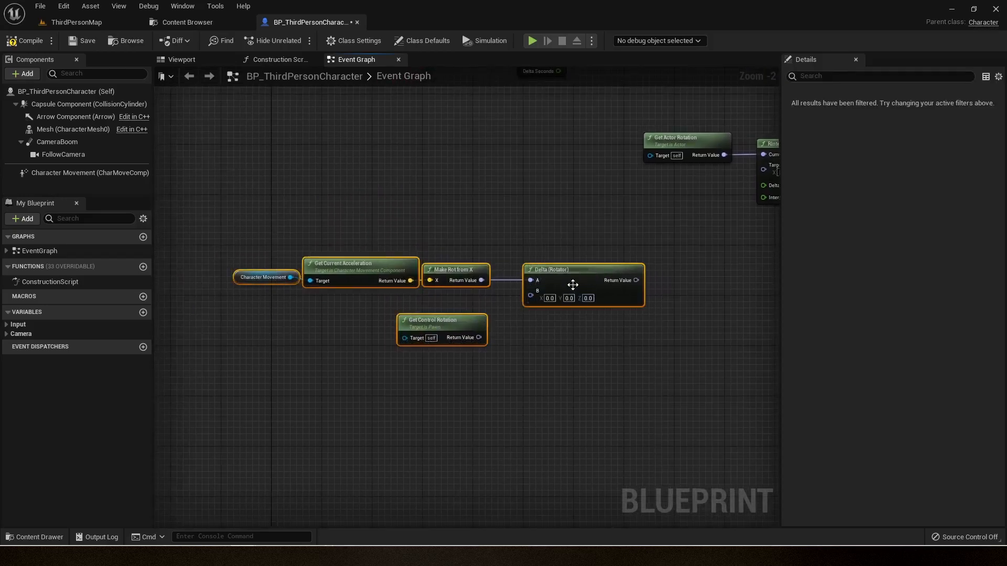
left_click_drag(573, 286, 529, 261)
left_click(458, 225)
left_click_drag(434, 312, 486, 269)
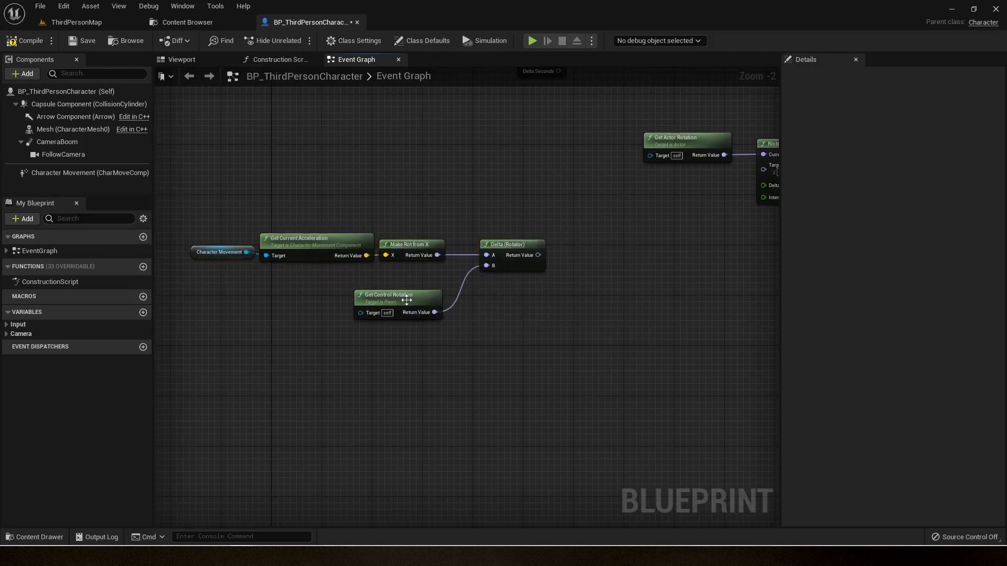
Tighten the layout by moving Get Control Rotation closer under Make Rot from X and Delta (Rotator) closer beside it
left_click_drag(408, 297, 414, 284)
left_click(497, 256)
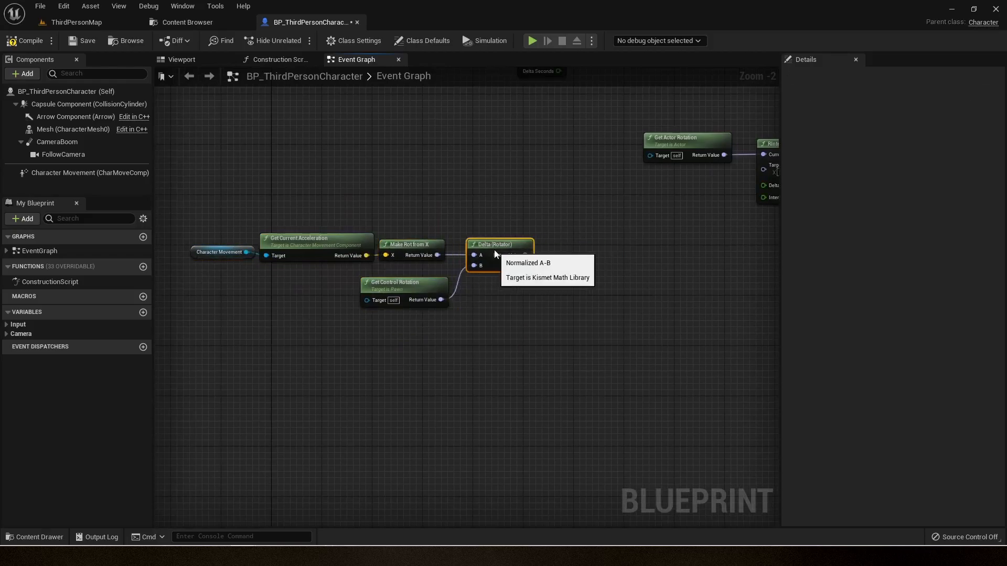
left_click_drag(497, 257, 484, 257)
left_click_drag(225, 205, 484, 332)
left_click(530, 323)
right_click_drag(570, 305, 386, 316)
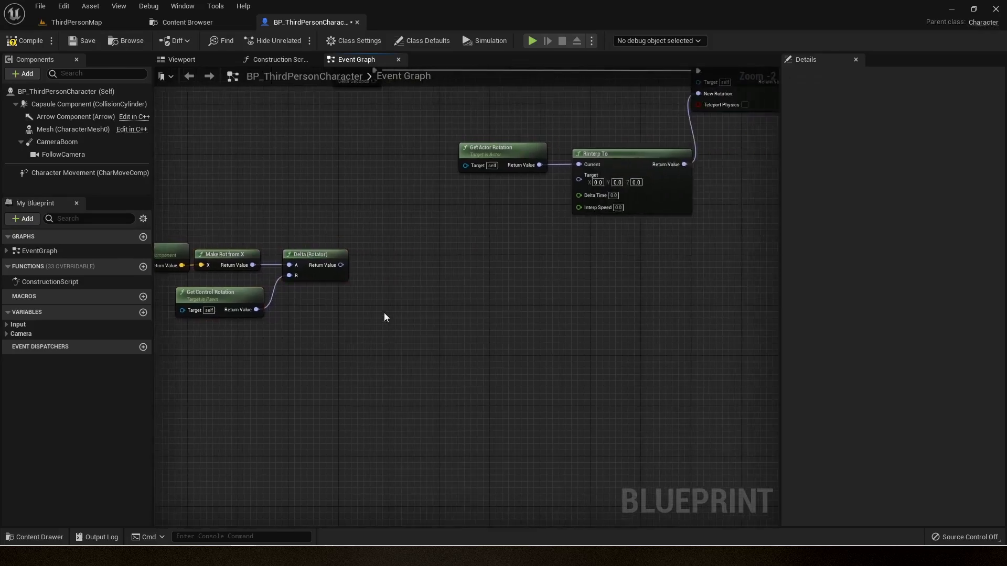
Connect Delta (Rotator)'s return value to a new Break Rotator node and shift the whole chain slightly down
left_click_drag(340, 265, 376, 269)
type("brea")
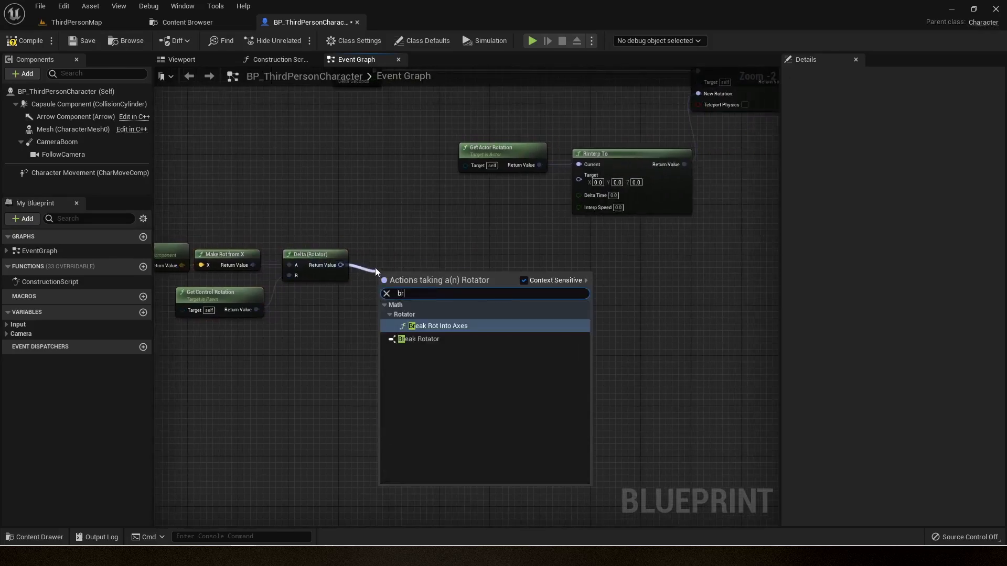
left_click(428, 340)
mouse_move(421, 303)
right_mouse_down()
mouse_move(360, 315)
mouse_move(444, 313)
right_mouse_up()
right_click_drag(269, 335, 337, 339)
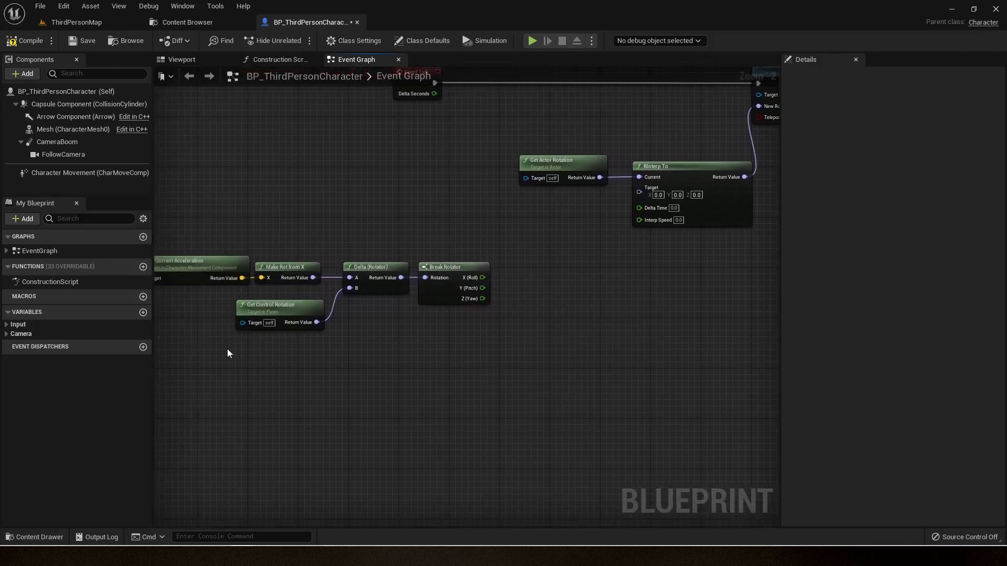
right_click_drag(228, 348, 354, 332)
left_click_drag(283, 334, 603, 234)
left_click_drag(250, 213, 572, 303)
left_click(662, 268)
right_click_drag(665, 266, 438, 295)
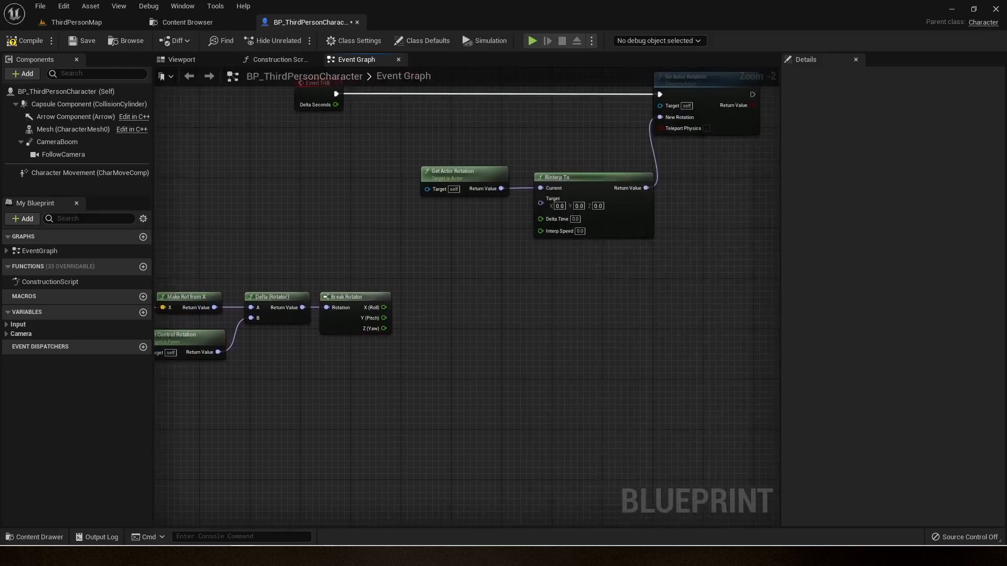
Add a Make Rotator node feeding RInterp To's Target input and shift the rotation-setting nodes to the right
right_click_drag(495, 251, 492, 303)
left_click_drag(537, 257, 457, 284)
left_click(551, 495)
scroll(457, 284, "down", 2)
left_click_drag(442, 181, 657, 313)
left_click_drag(618, 207, 650, 206)
Move the acceleration, control rotation, delta and Break Rotator chain further left of the Make Rotator node
right_click_drag(444, 284, 560, 266)
left_click_drag(259, 288, 523, 382)
left_click_drag(494, 341, 401, 345)
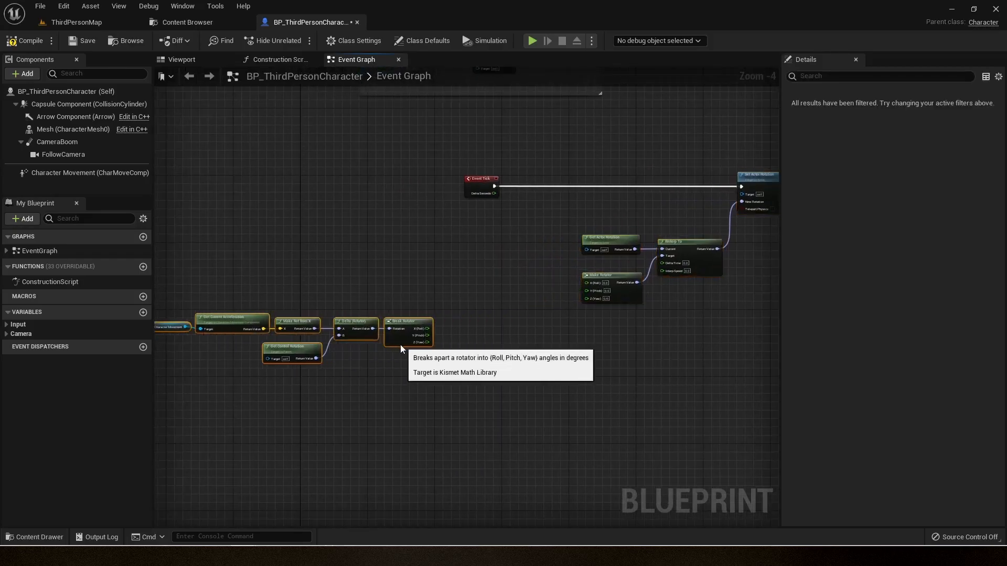
left_click(426, 383)
scroll(441, 355, "up", 2)
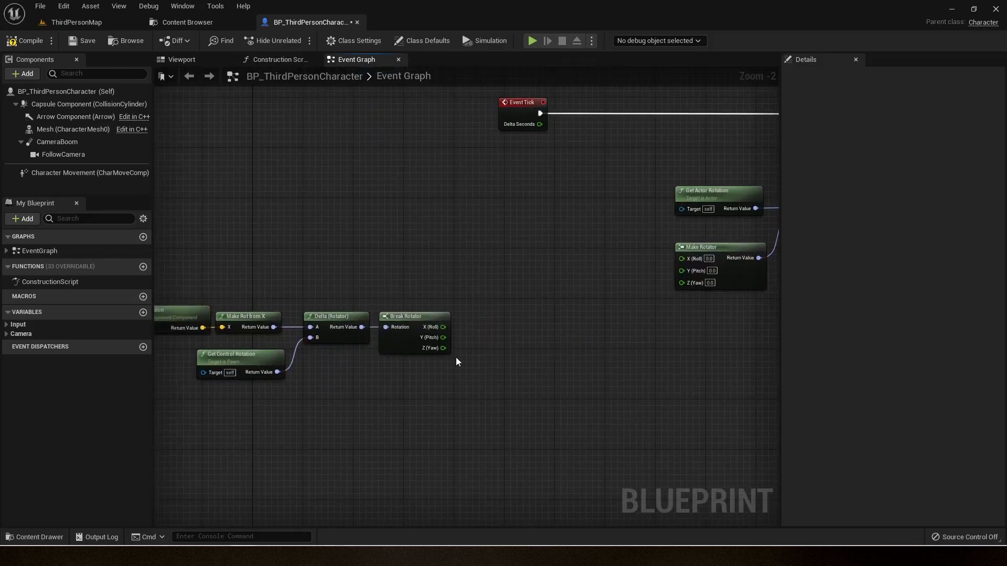
right_click_drag(400, 373, 351, 373)
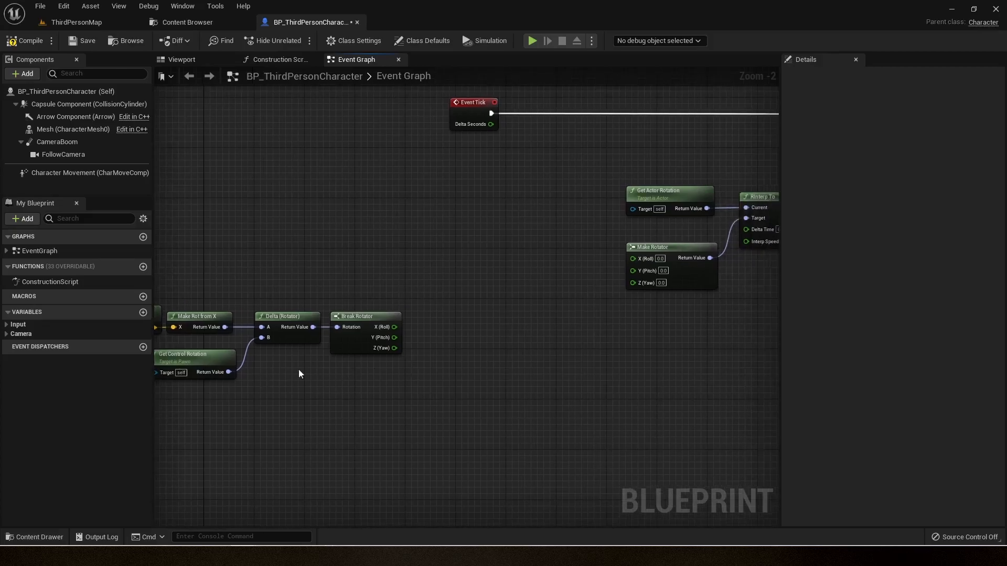
Break Get Control Rotation's return value with a second Break Rotator and connect its Z (Yaw) to Make Rotator's Z (Yaw)
left_click_drag(228, 372, 505, 318)
scroll(555, 486, "down", 5)
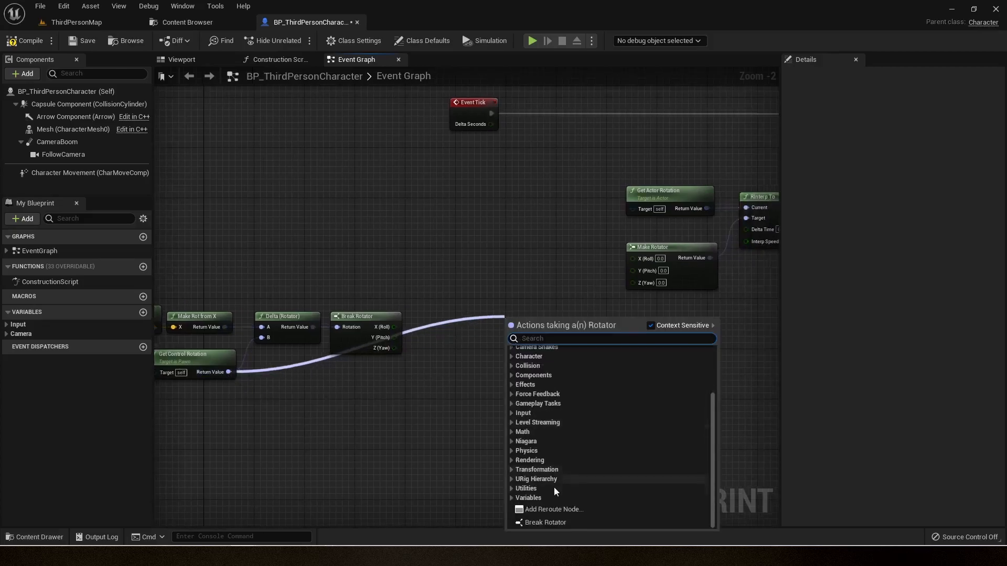
left_click(546, 523)
left_click_drag(570, 354, 632, 282)
Save the character blueprint, play-test the character in ThirdPersonMap, and return to the blueprint's Event Graph
left_click(91, 42)
left_click(87, 24)
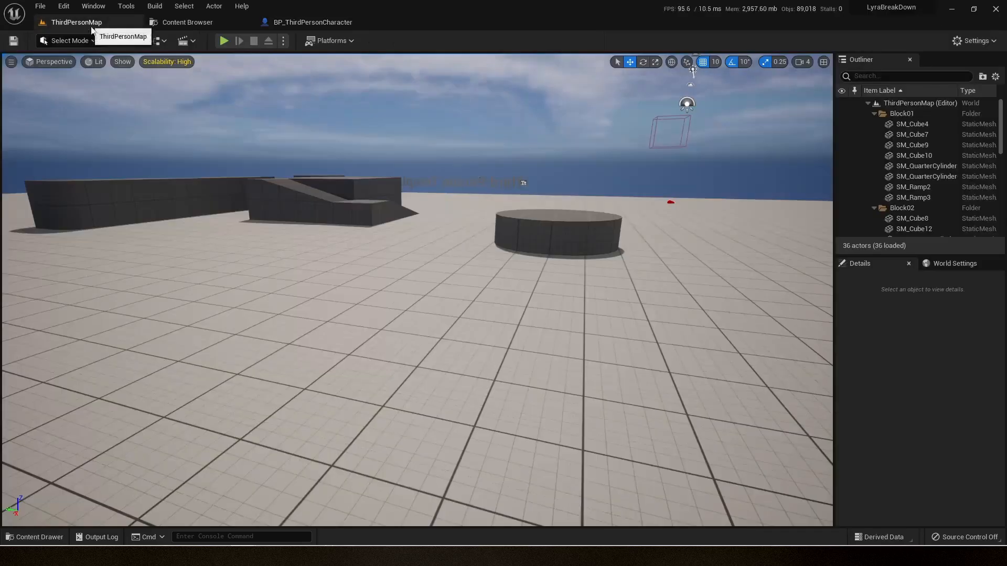
left_click(224, 40)
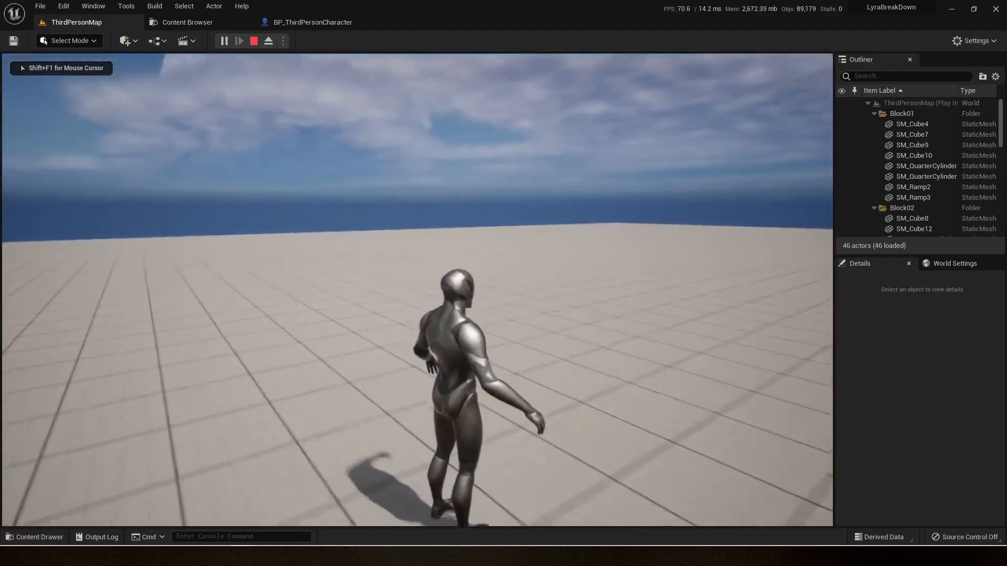
key("Escape")
left_click(299, 24)
scroll(430, 187, "down", 1)
right_click_drag(600, 289, 500, 309)
scroll(501, 309, "up", 1)
right_click_drag(620, 240, 466, 237)
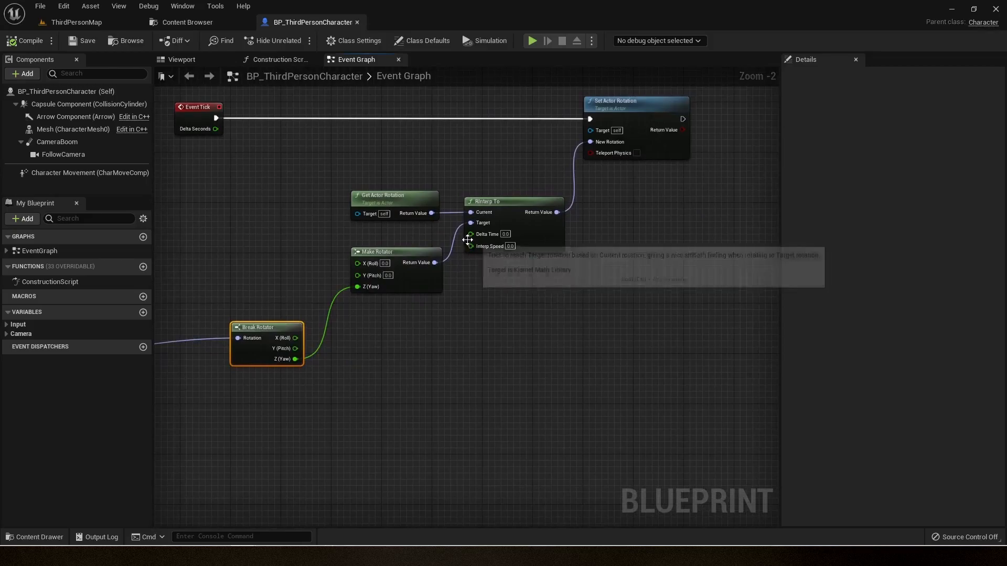
scroll(467, 238, "up", 1)
left_click_drag(472, 235, 482, 294)
type("g")
left_click(458, 325)
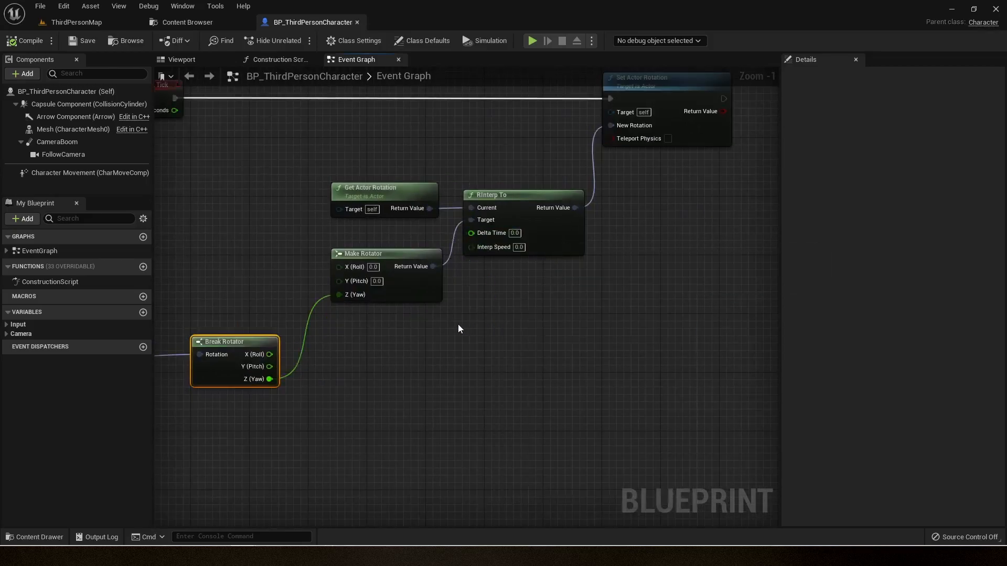
Feed RInterp To's Delta Time from a new Get World Delta Seconds node placed directly beneath it
left_click_drag(471, 233, 474, 304)
type("getw")
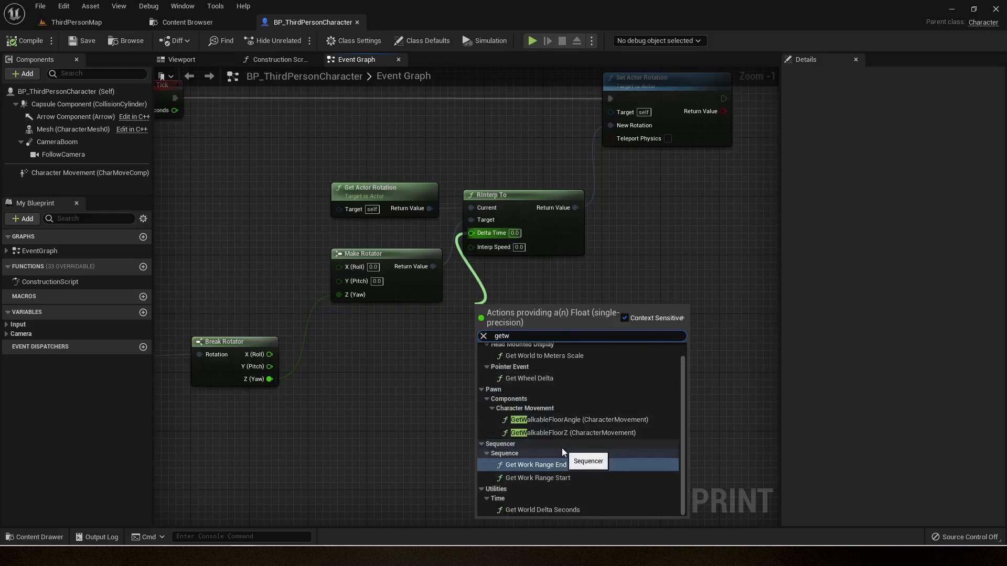
left_click(563, 511)
left_click_drag(467, 321, 503, 259)
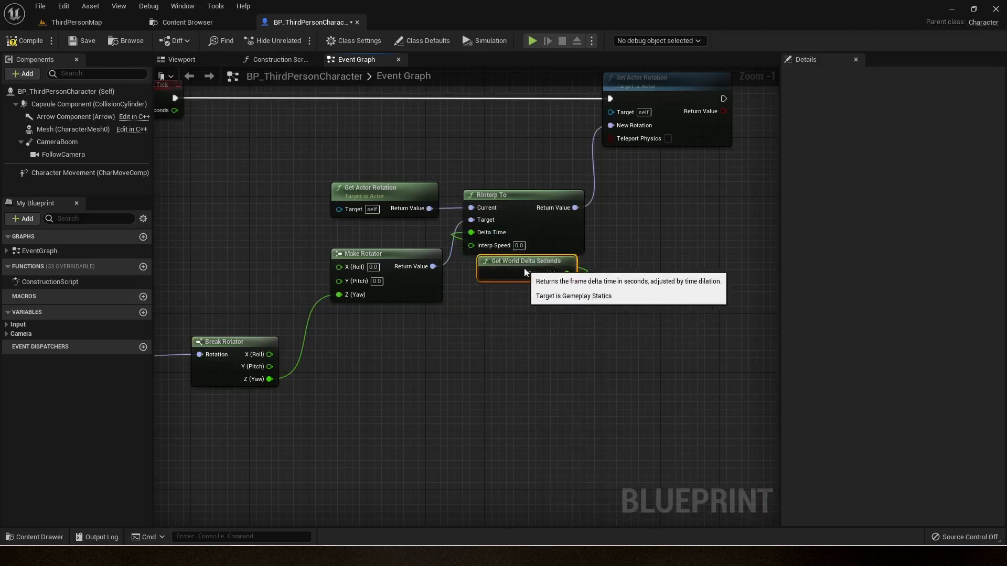
Set RInterp To's Interp Speed to 10 and compile the character blueprint
left_click(519, 245)
type("10")
key("Return")
left_click(20, 41)
Play-test the interpolated character rotation in ThirdPersonMap and end the session
right_click_drag(265, 161, 590, 157)
scroll(589, 157, "down", 2)
left_click(73, 27)
left_click(225, 41)
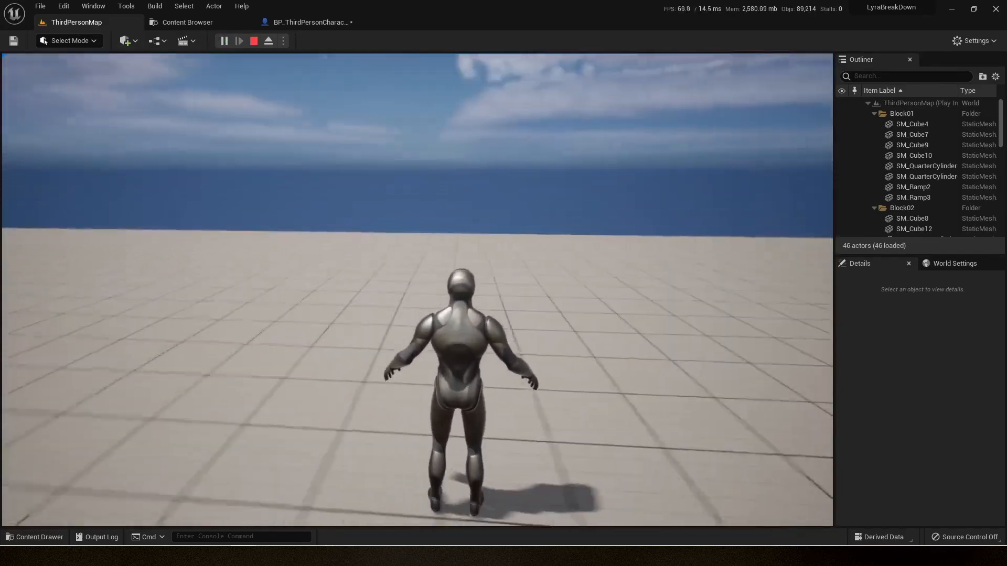
key("Escape")
Turn off Hidden in Game for the character blueprint's Capsule Component and save the blueprint
left_click(312, 22)
left_click(74, 107)
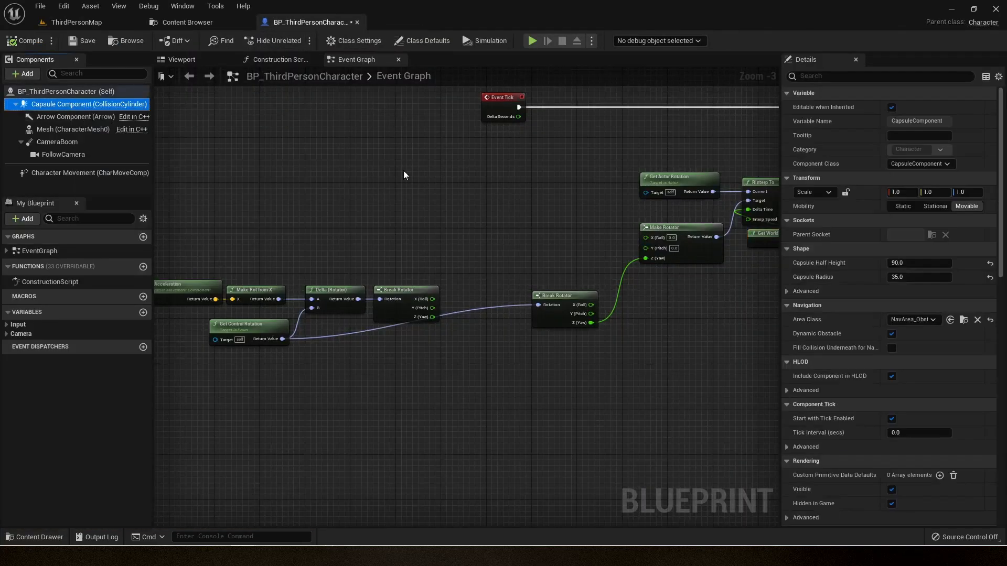
scroll(890, 168, "down", 10)
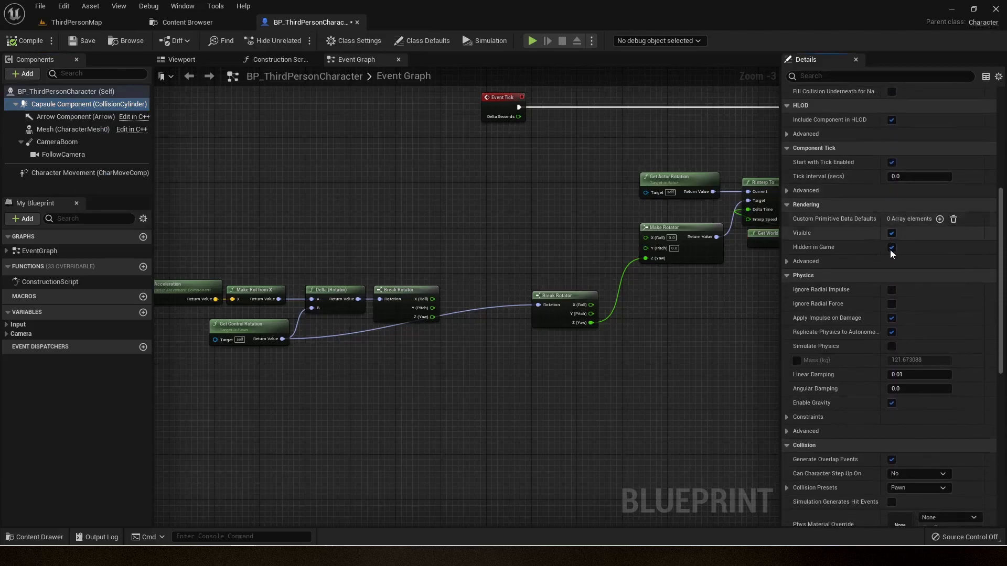
left_click(79, 40)
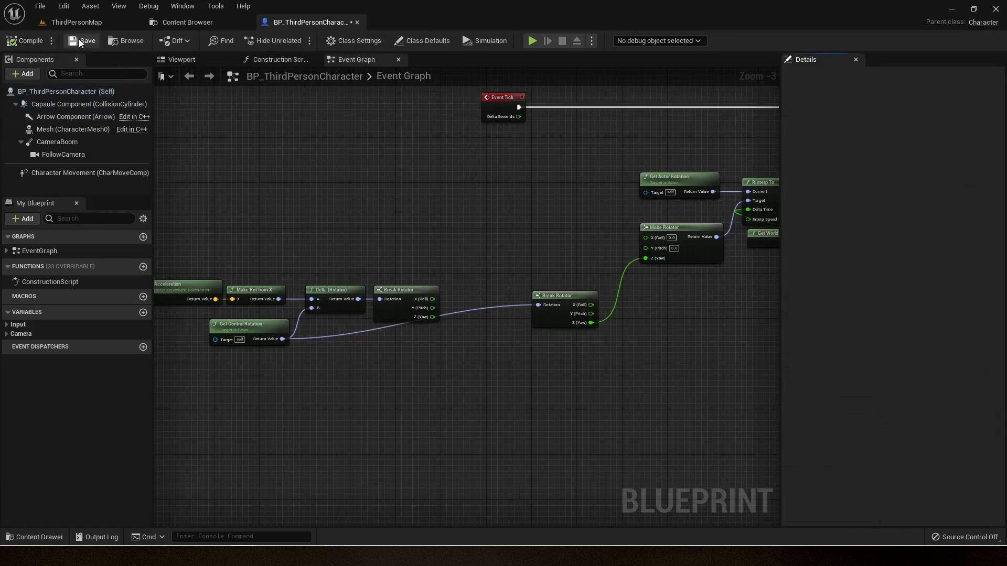
Add a new Arrow component to the character under the Capsule Component
left_click(60, 110)
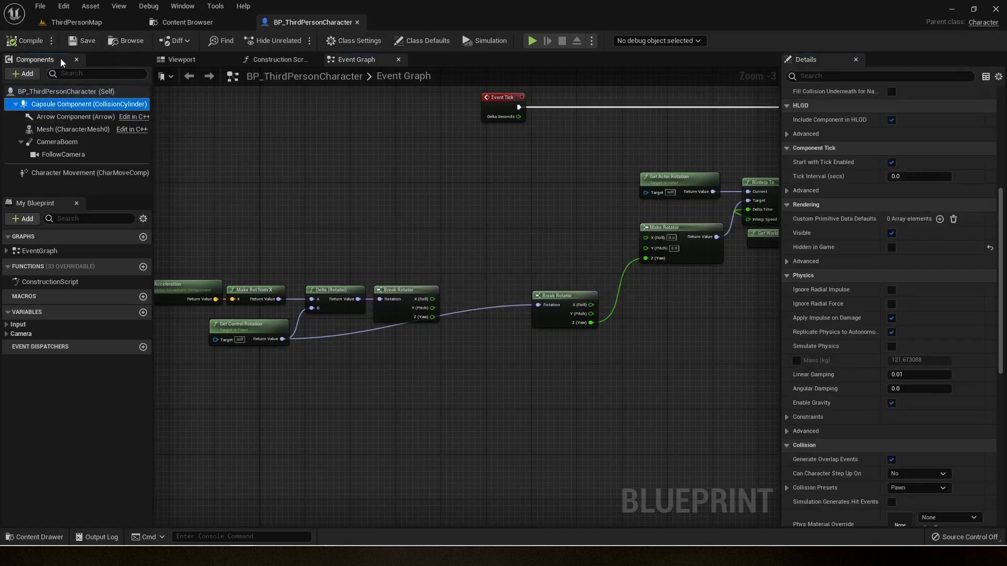
left_click(24, 75)
type("arr")
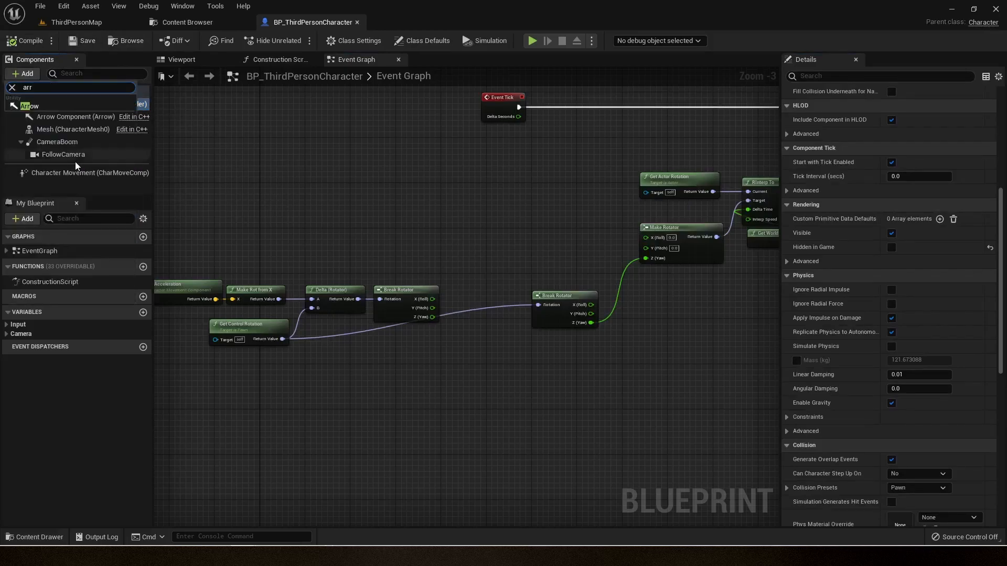
left_click(37, 108)
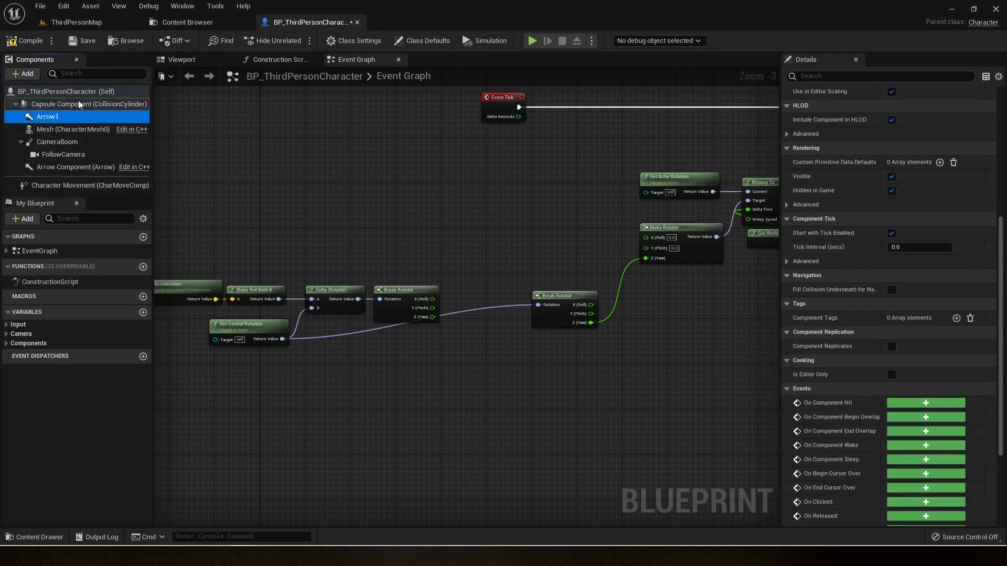
Play-test the character with the extra arrow in ThirdPersonMap, and delete that arrow component from the blueprint
left_click(76, 22)
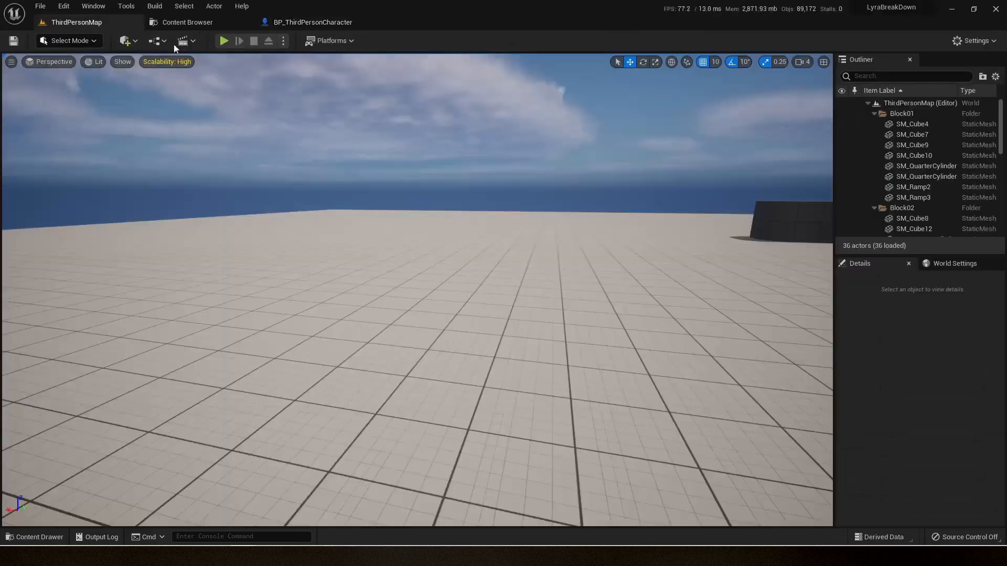
left_click(223, 40)
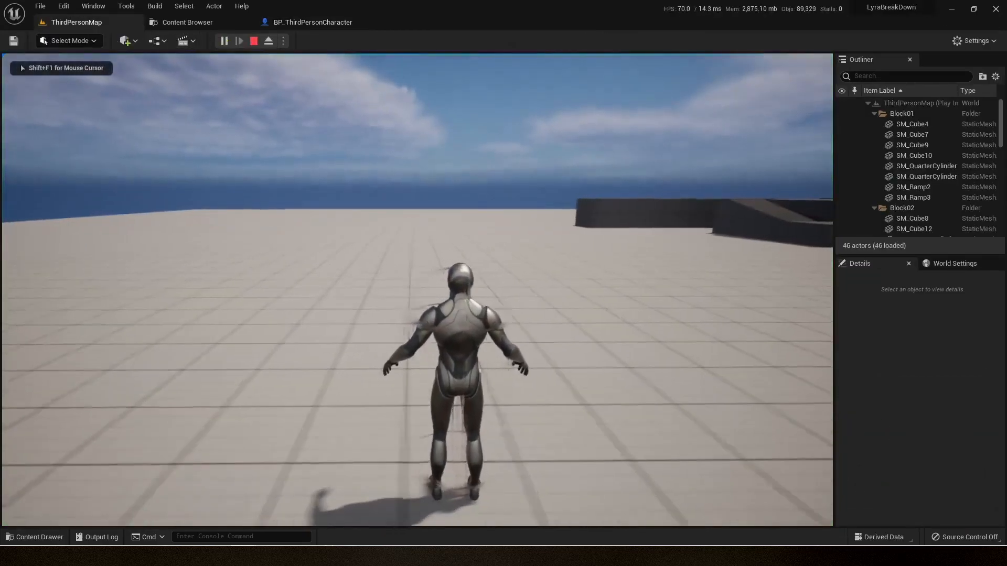
key("Escape")
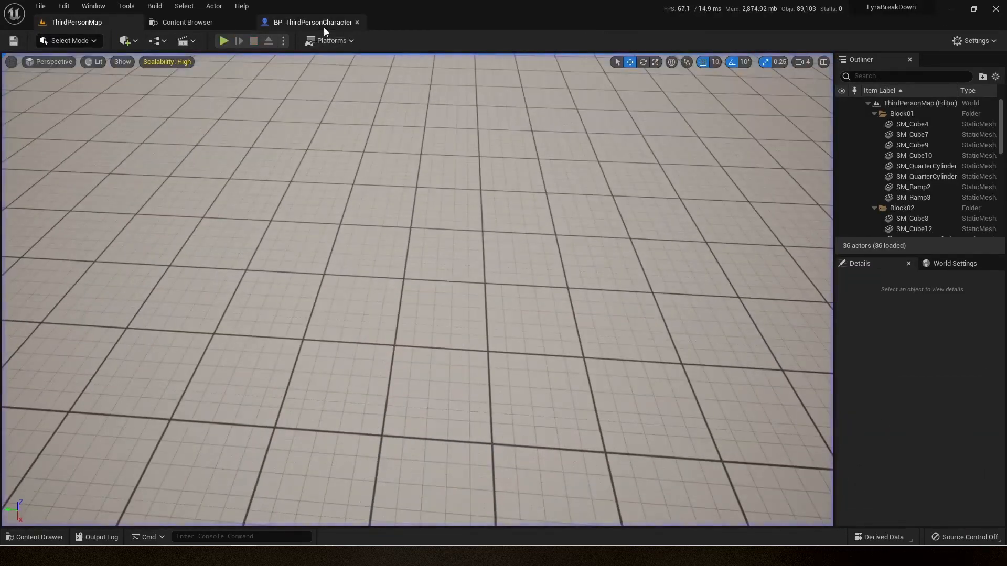
left_click(323, 26)
key("Delete")
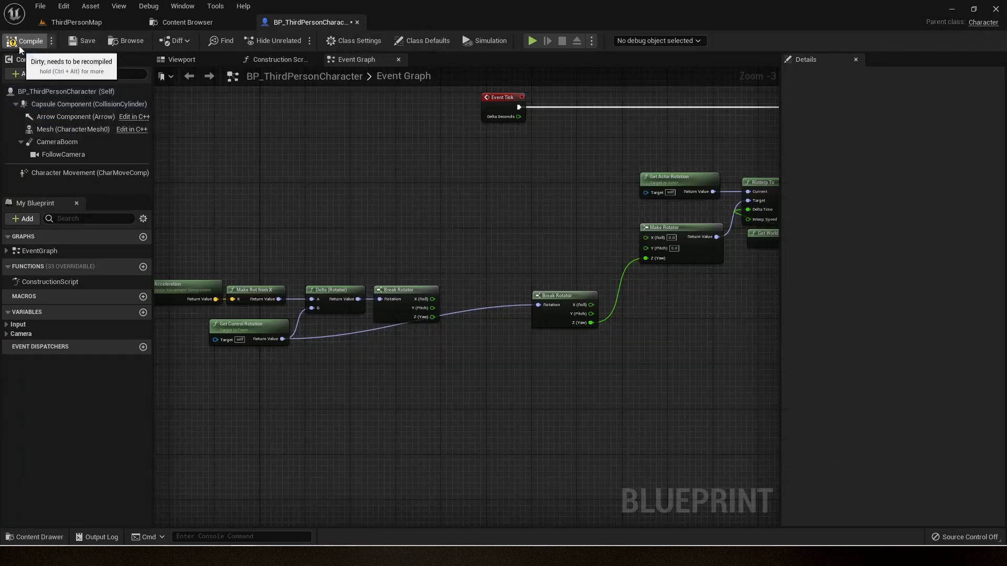
Play-test ThirdPersonMap, moving the character forward and sideways to examine how its capsule and body turn with the camera
left_click(77, 22)
left_click(223, 41)
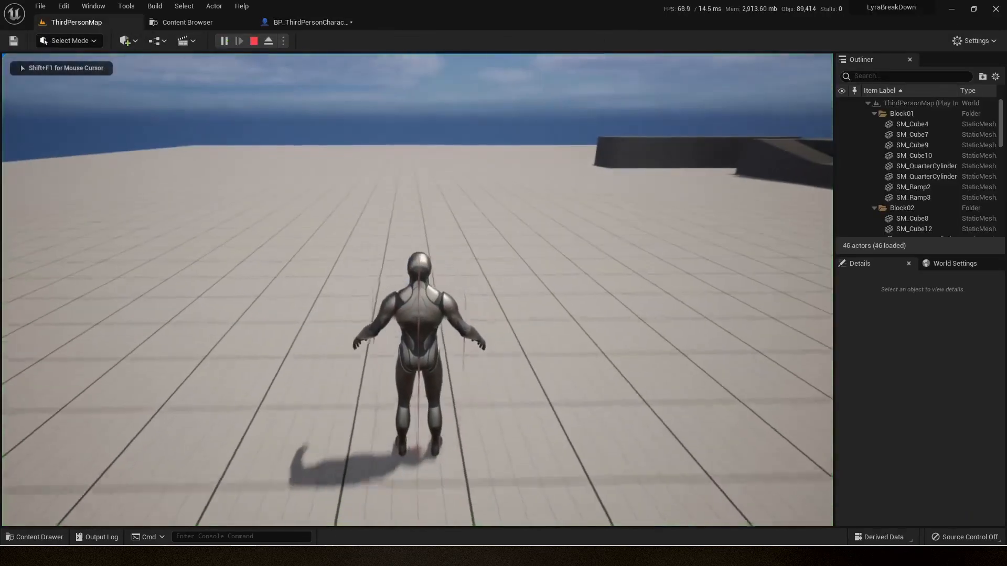
key("w")
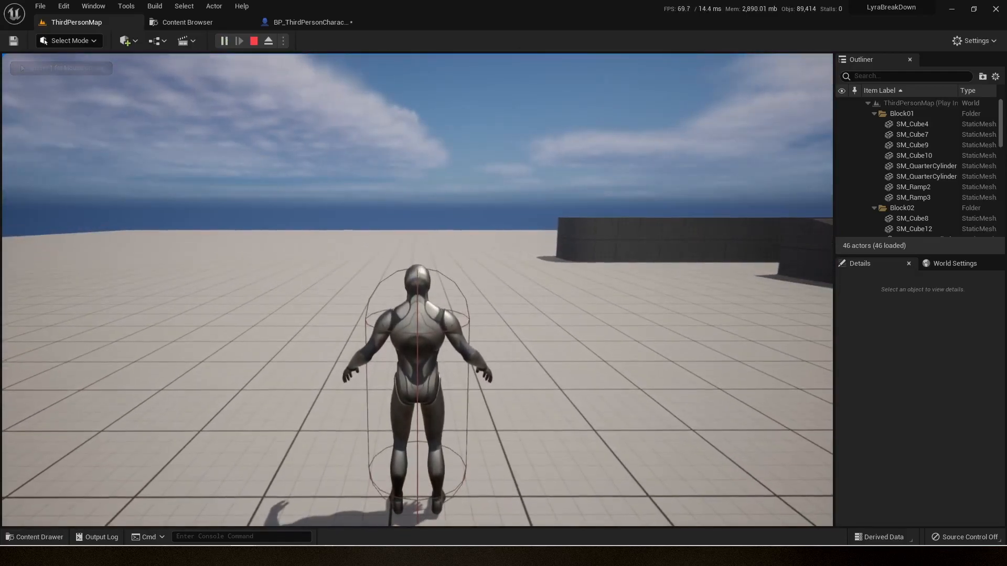
key("w")
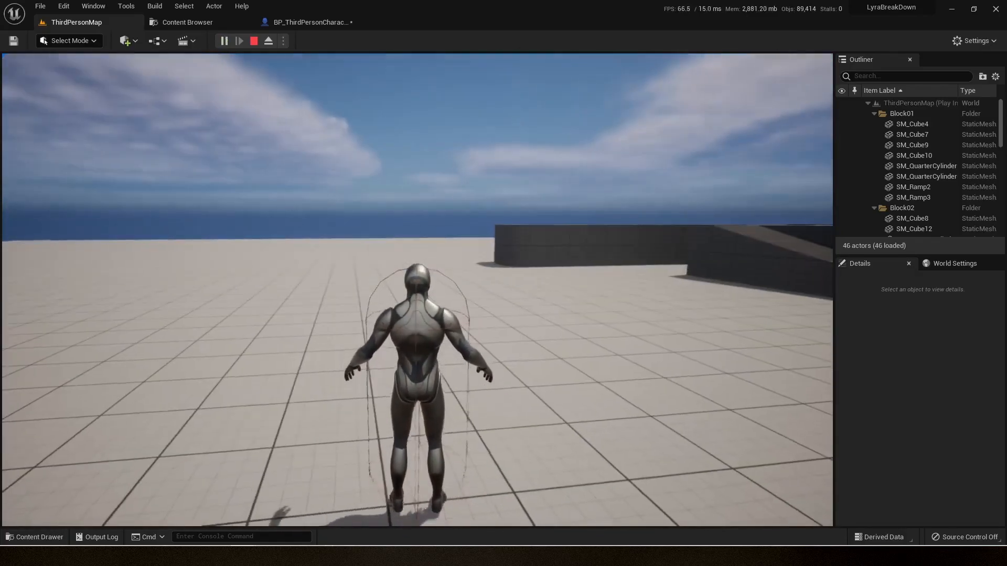
key("w")
key("d")
key("a")
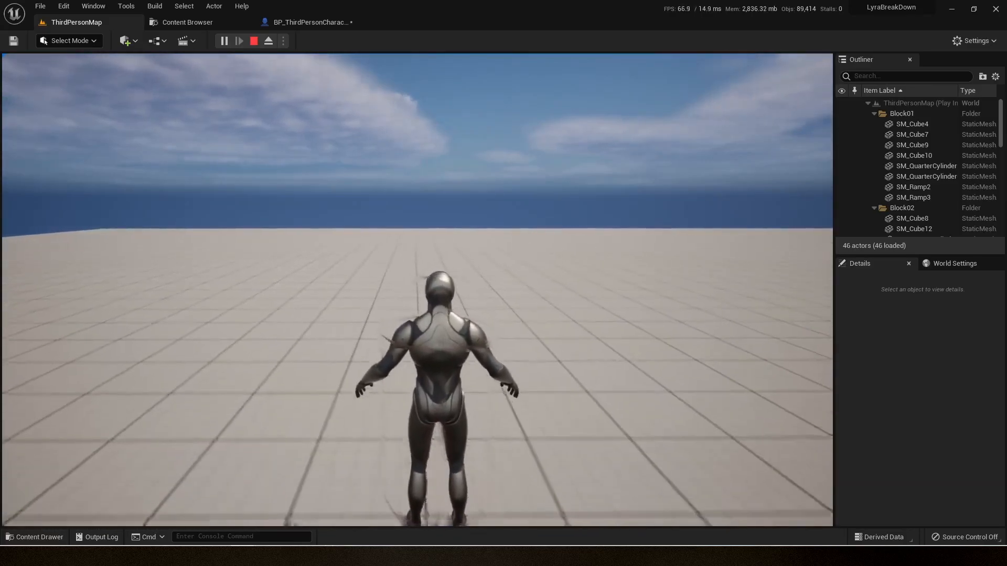
key("Escape")
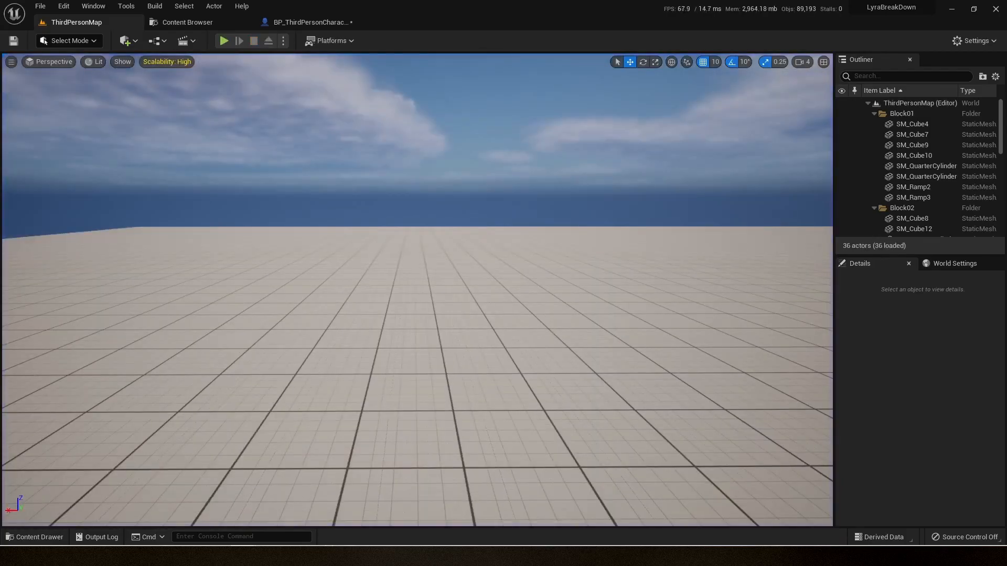
Bring in the UE5_AnimLearning preview window and move its character in all directions to examine the reference locomotion, closing it when done
left_click_drag(0, 108, 526, 103)
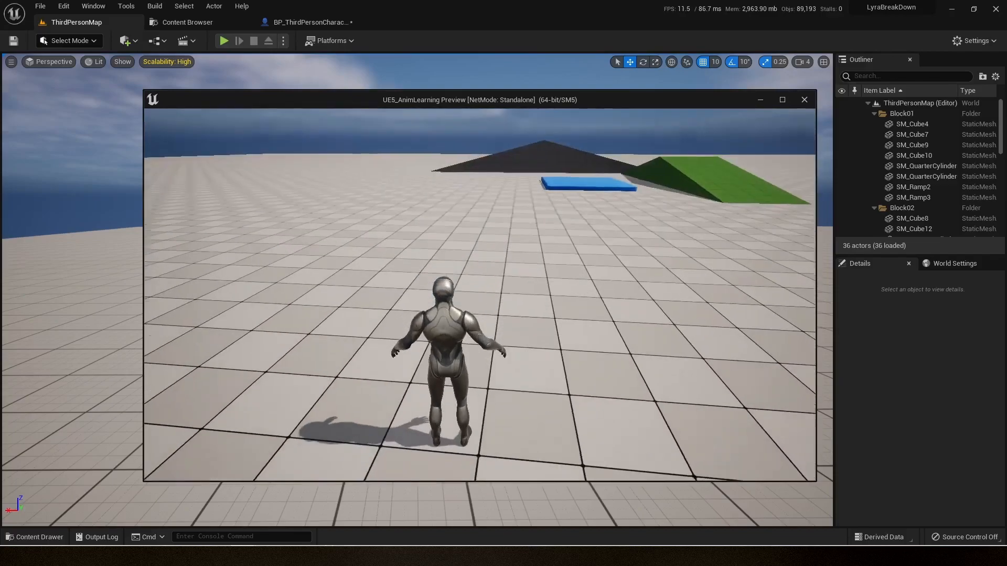
key("d")
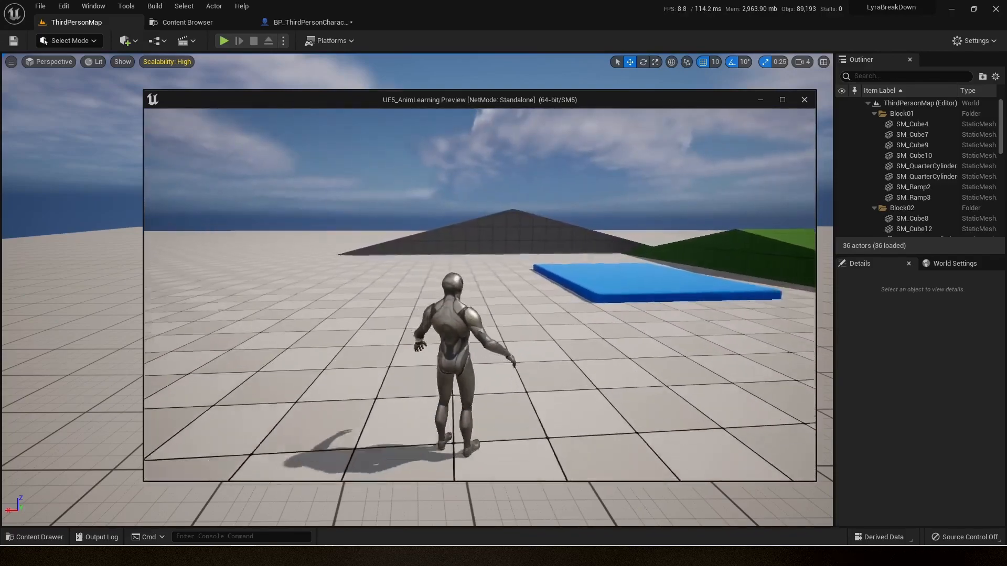
key("s")
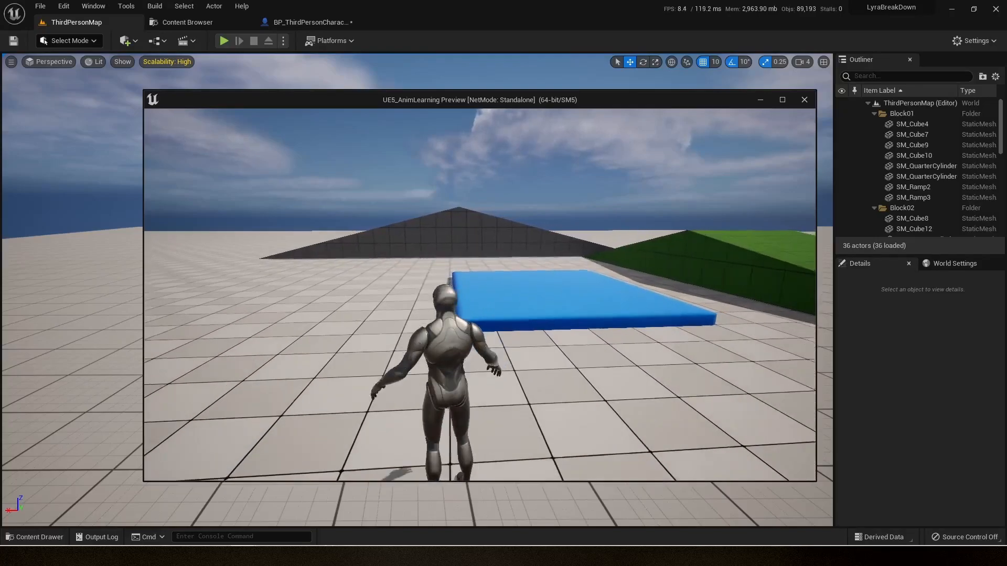
key("d")
key("a")
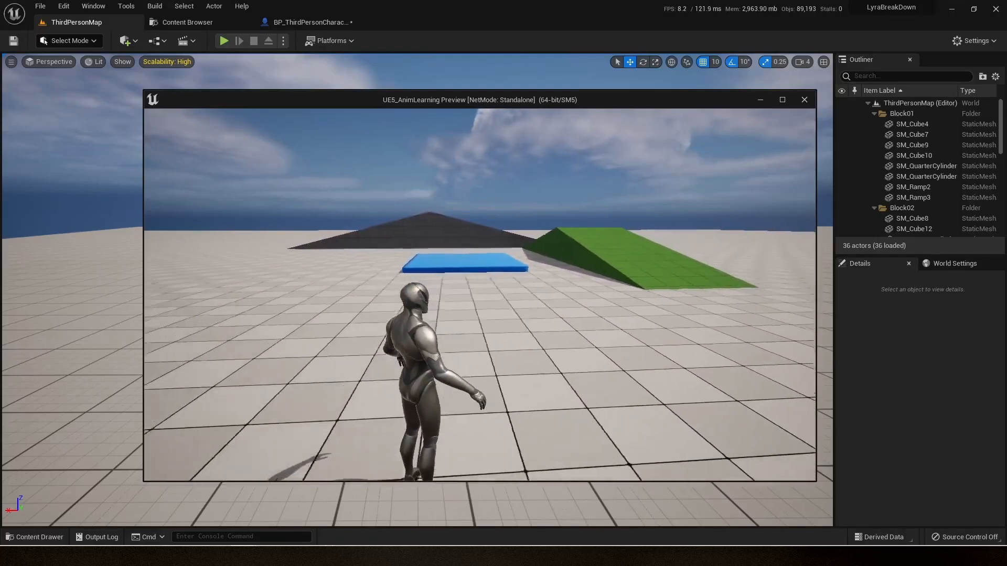
key("w")
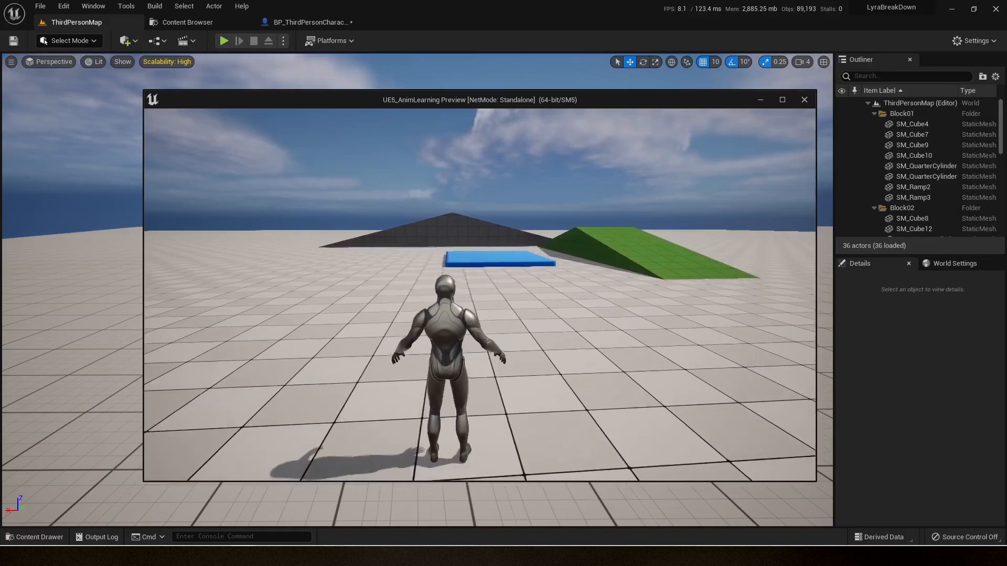
key("a")
key("w")
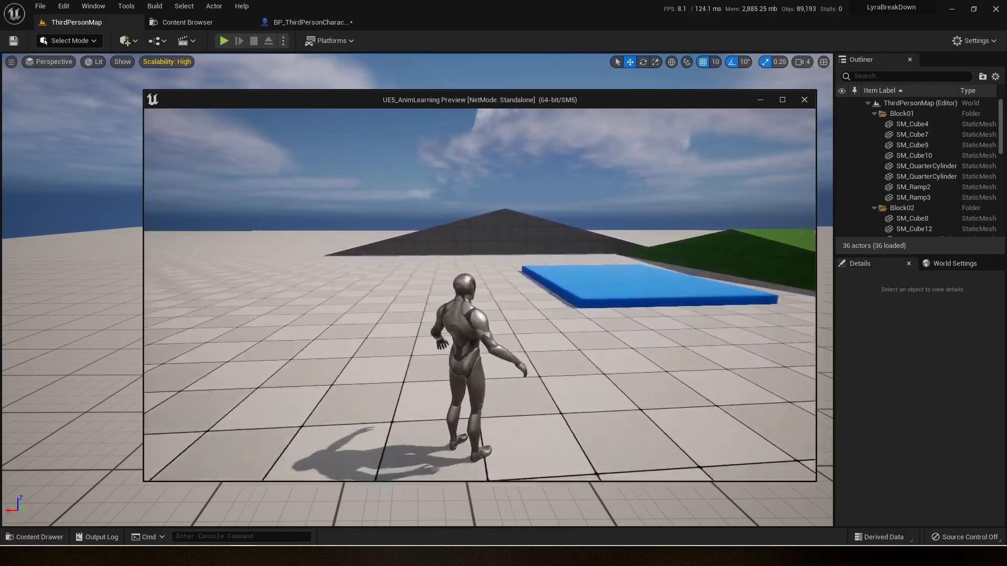
key("d")
key("s")
key("s")
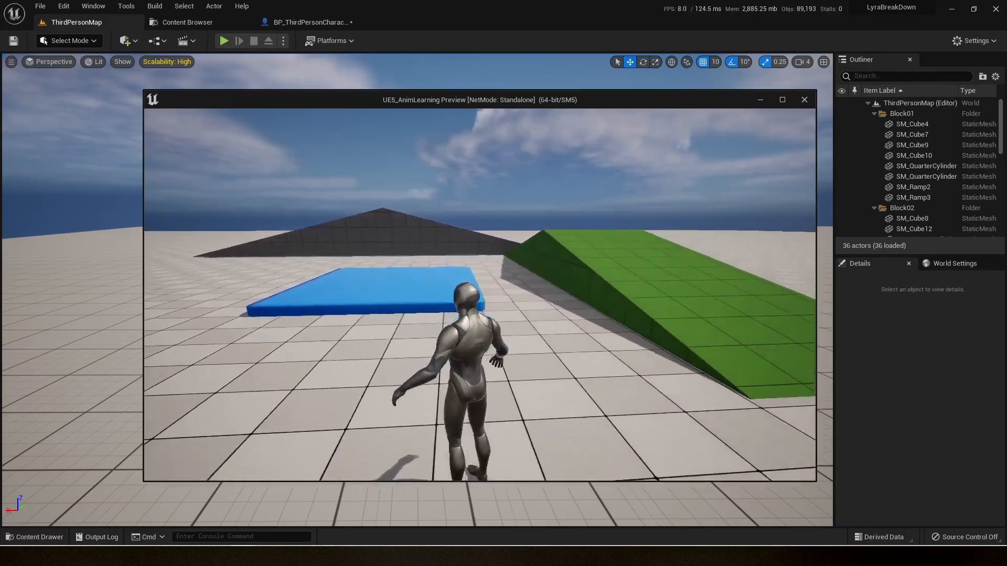
key("a")
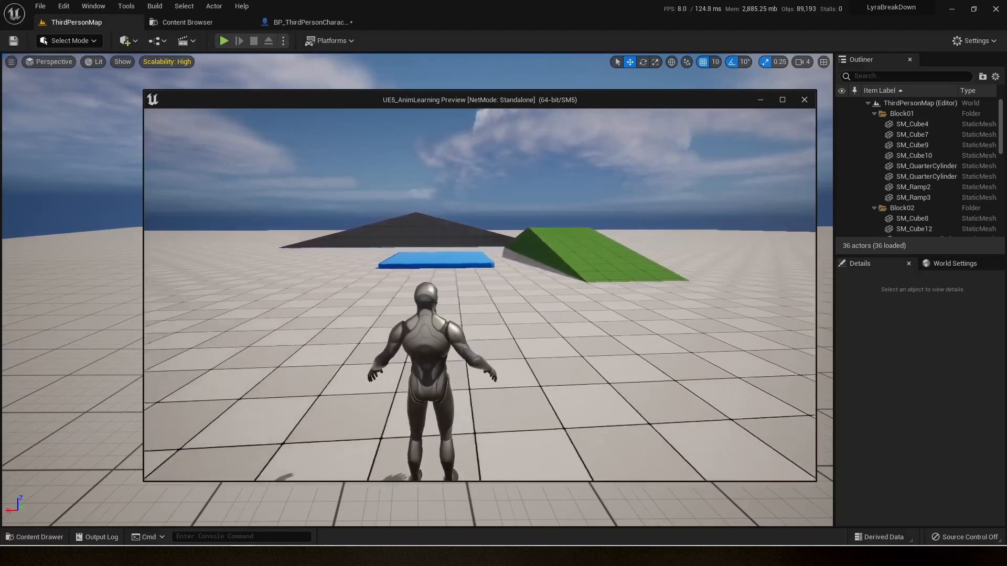
key("Escape")
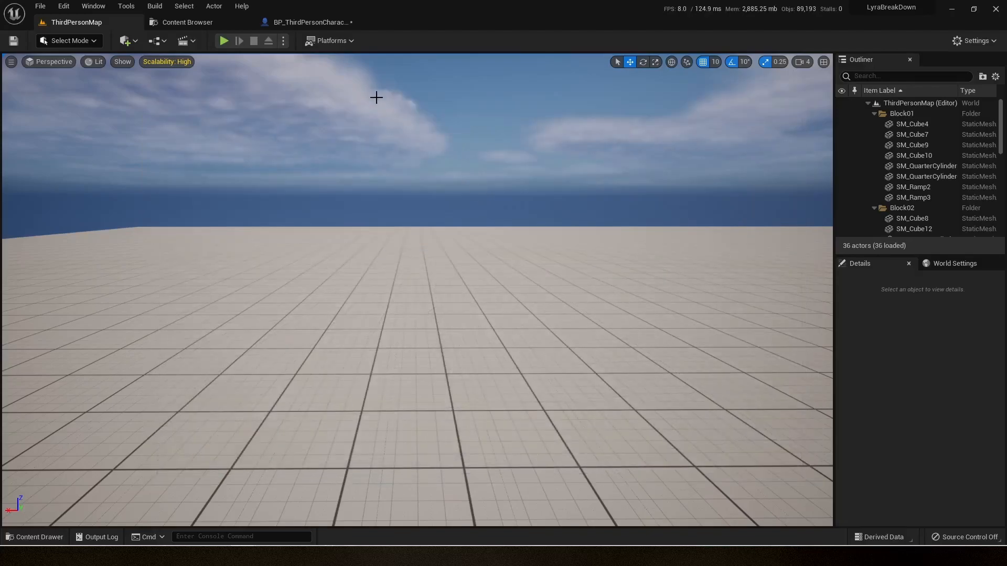
Save BP_ThirdPersonCharacter and review the acceleration, control rotation and Delta (Rotator) chain in its Event Graph
left_click(310, 28)
left_click(84, 41)
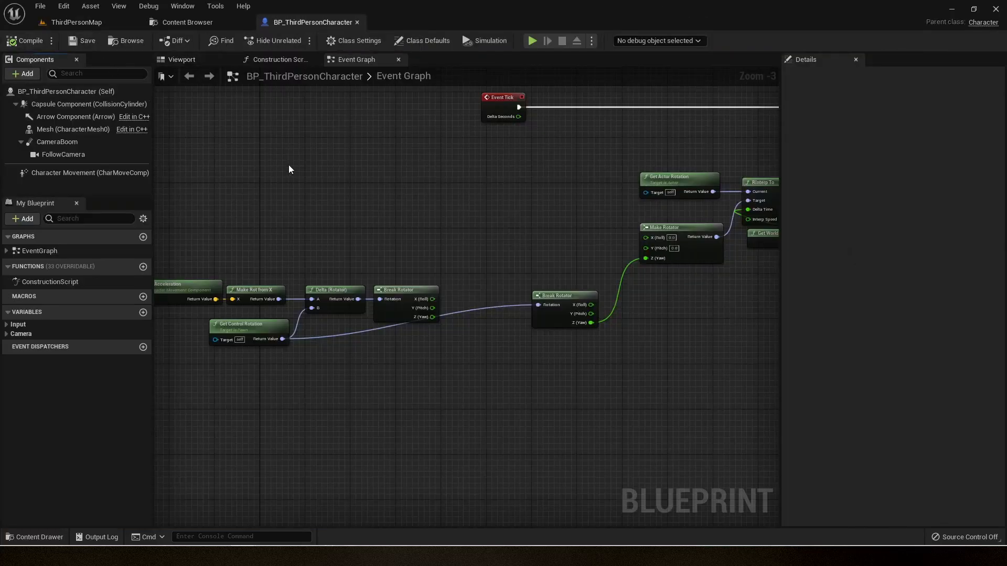
scroll(410, 219, "down", 2)
scroll(410, 218, "up", 3)
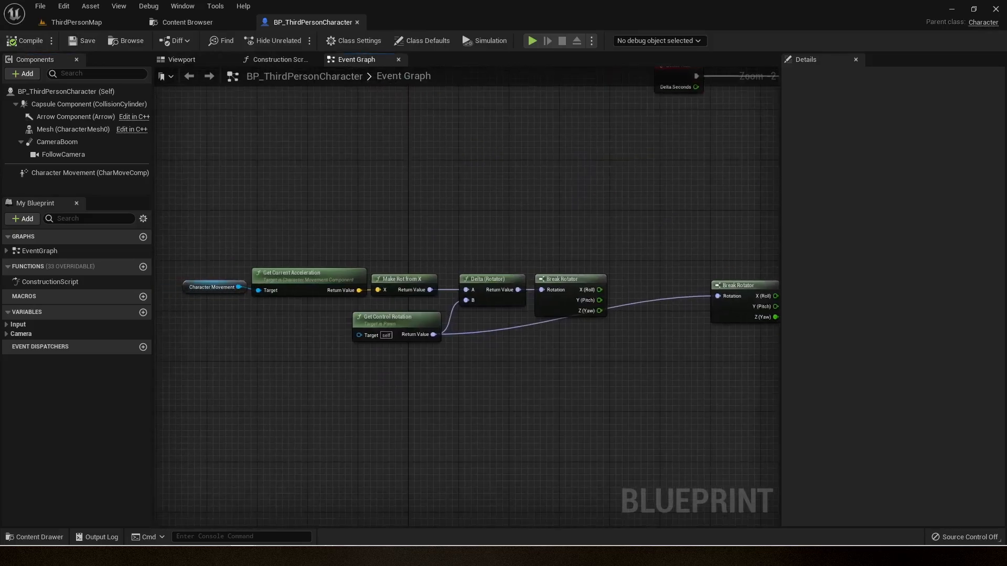
right_click_drag(565, 235, 399, 202)
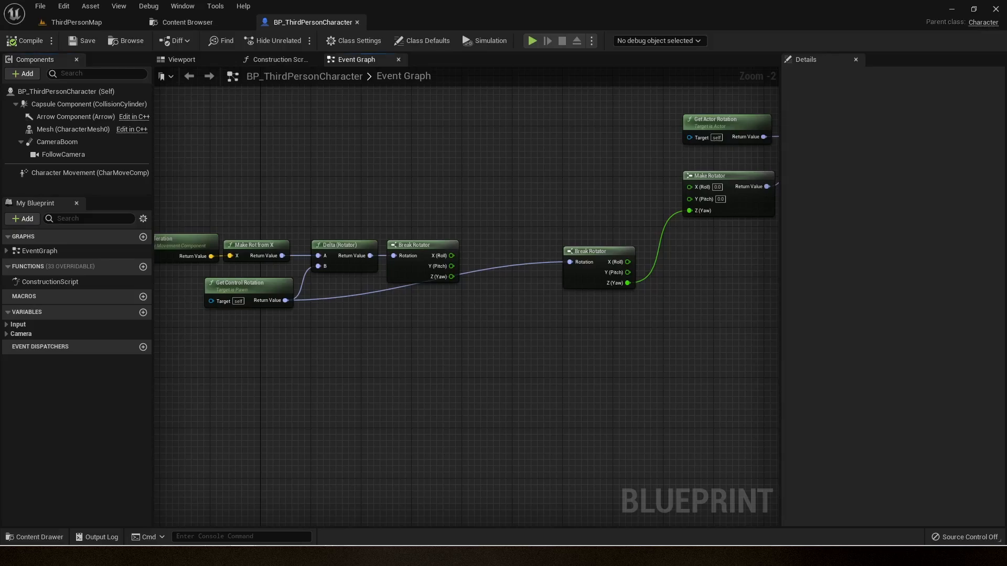
right_click_drag(272, 151, 366, 183)
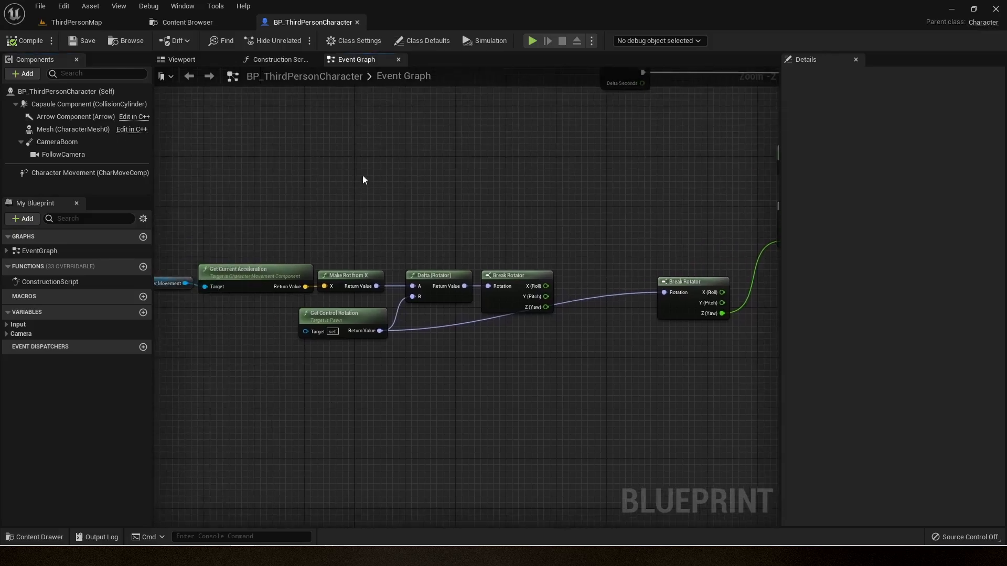
Create a CurveFloat asset named DirectionCurve in the ThirdPerson/Blueprints folder
left_click(194, 22)
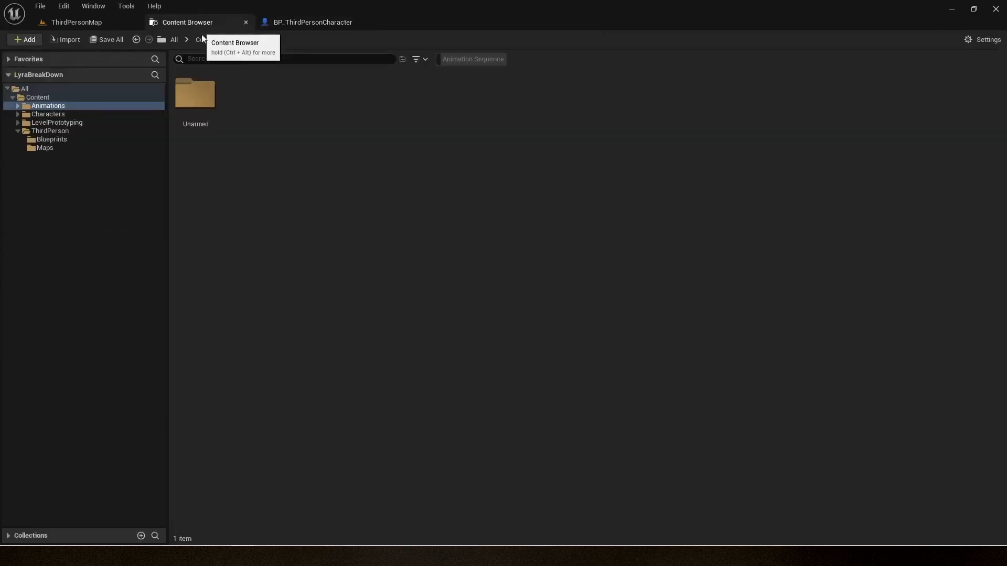
left_click(52, 131)
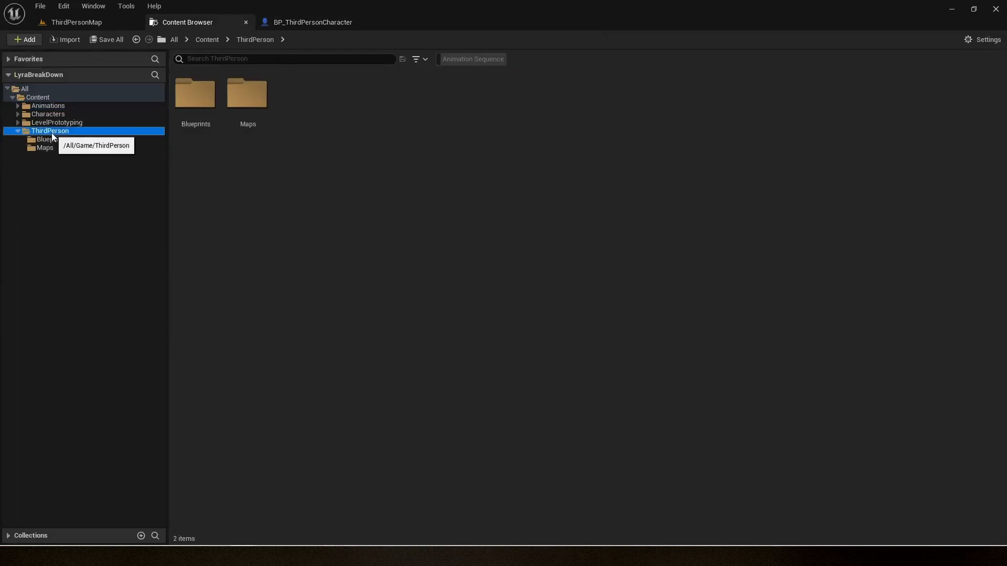
left_click(54, 140)
right_click(382, 151)
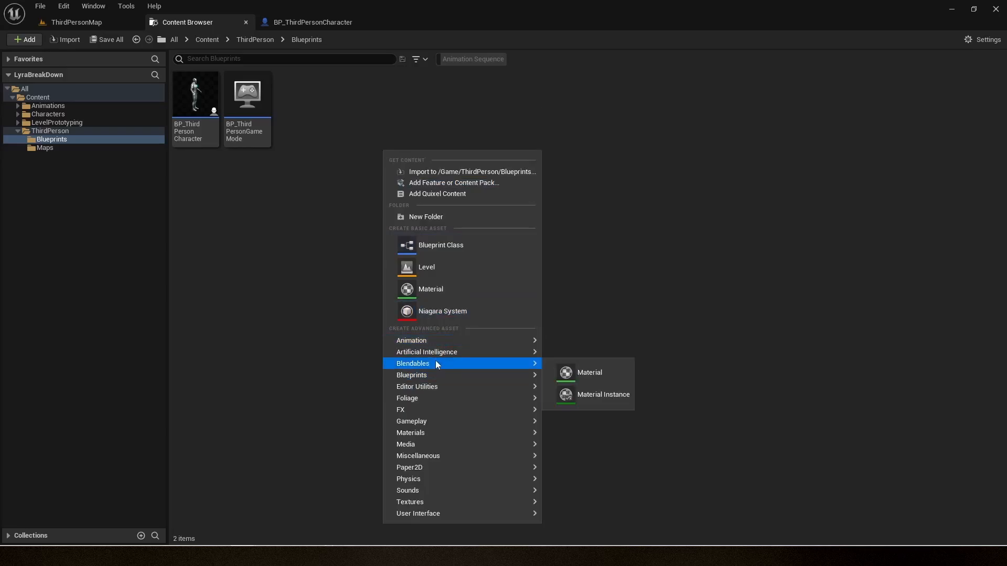
mouse_move(471, 438)
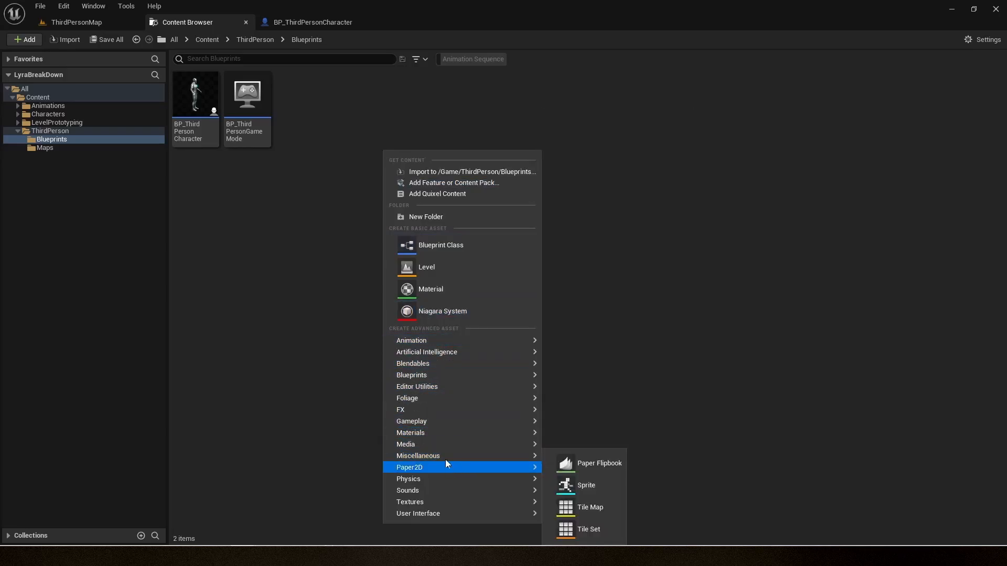
mouse_move(444, 458)
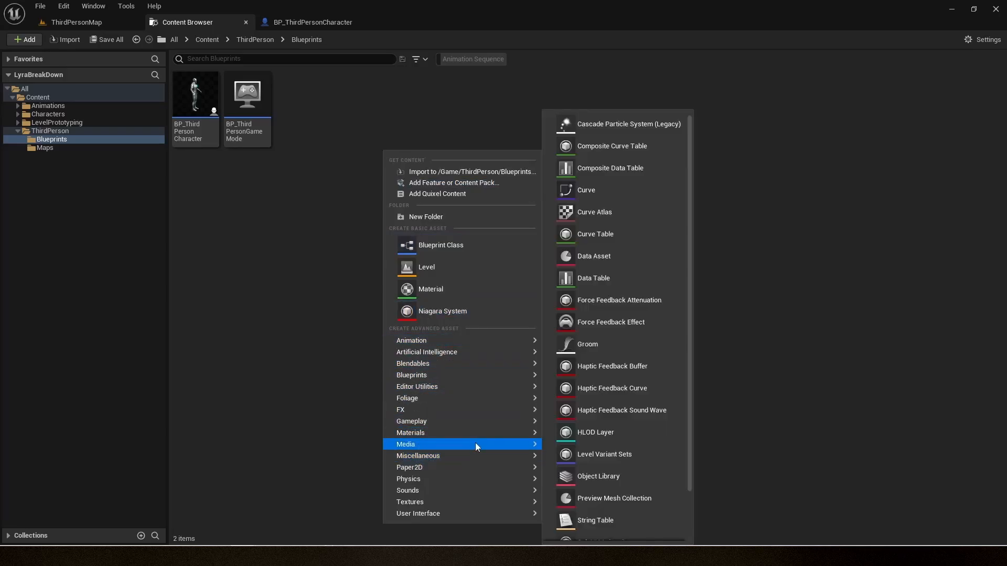
left_click(608, 197)
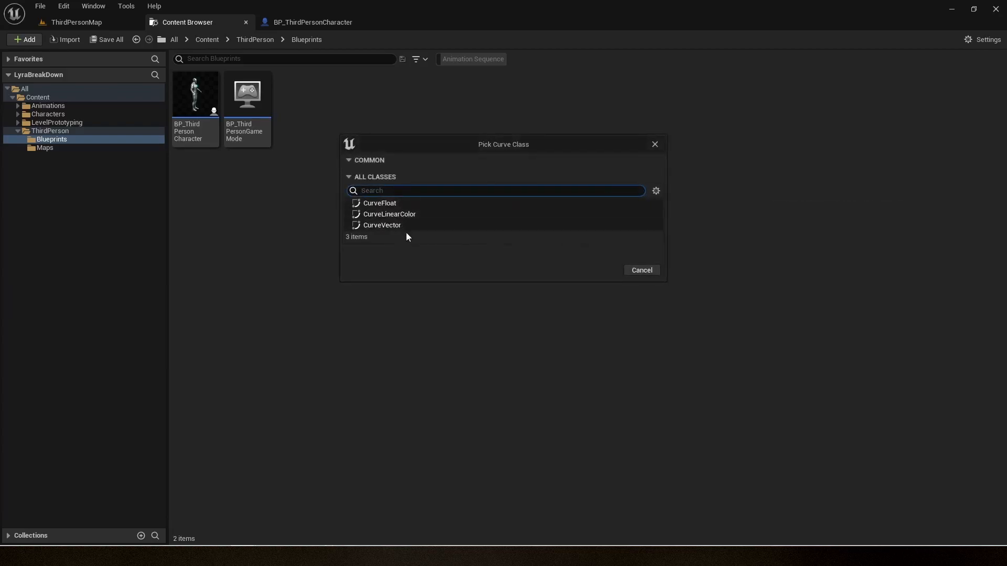
left_click(392, 204)
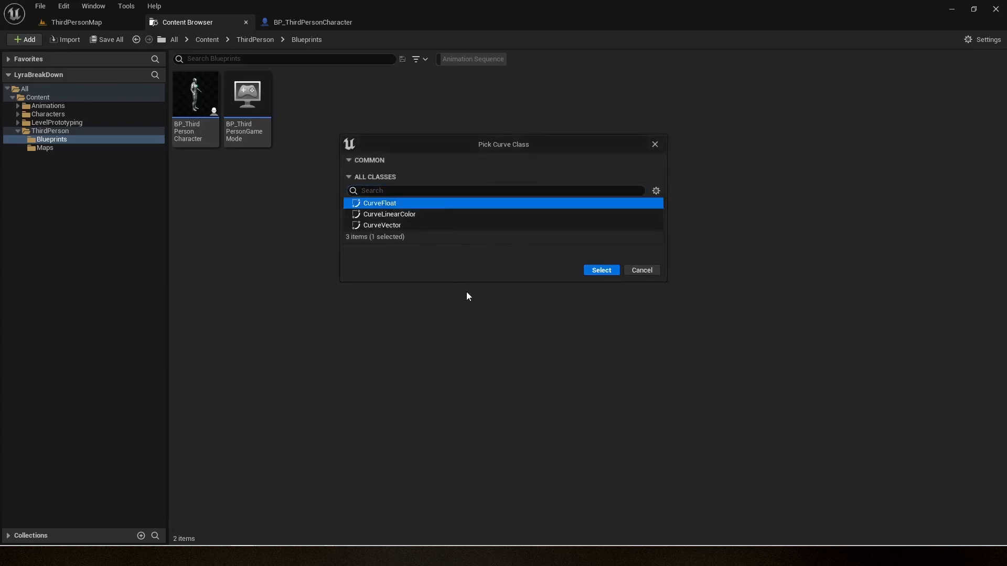
left_click(601, 271)
type("DirectionCurve")
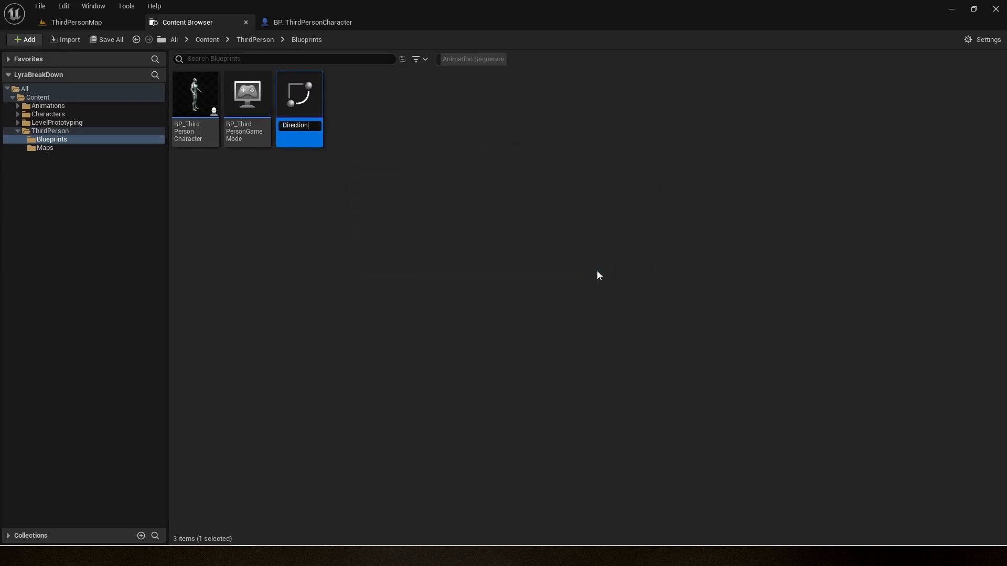
key("Return")
Open DirectionCurve for editing and dock its editor between the Content Browser and BP_ThirdPersonCharacter
double_click(294, 134)
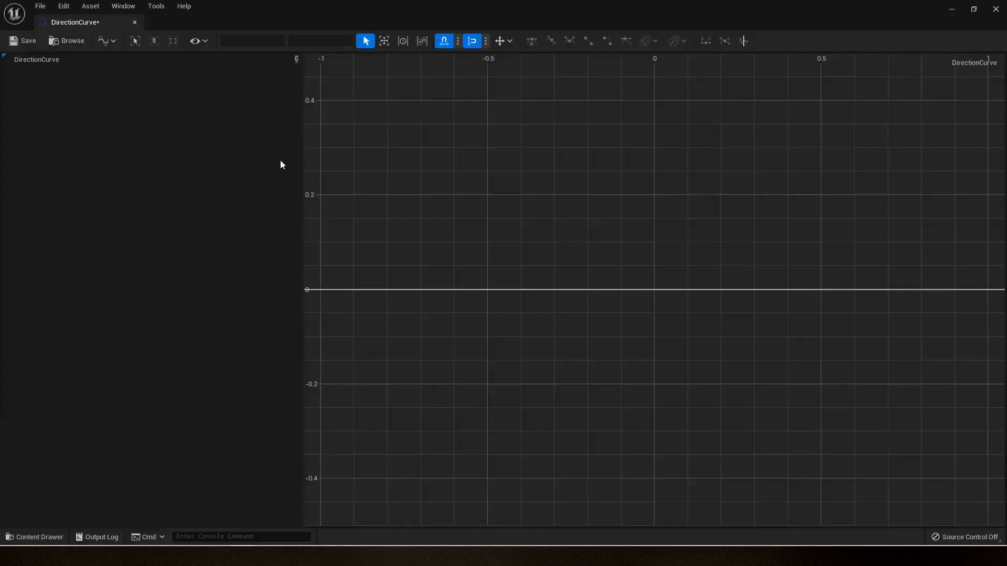
left_click_drag(79, 22, 322, 23)
scroll(477, 221, "down", 13)
right_click_drag(462, 215, 441, 247)
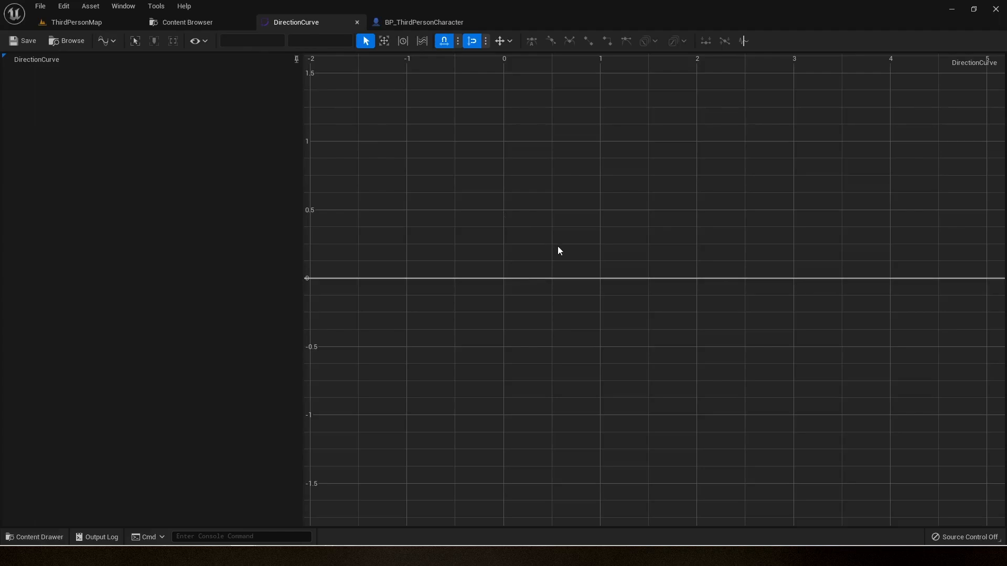
Add a first key to DirectionCurve and set its time and value to 0
right_click(596, 264)
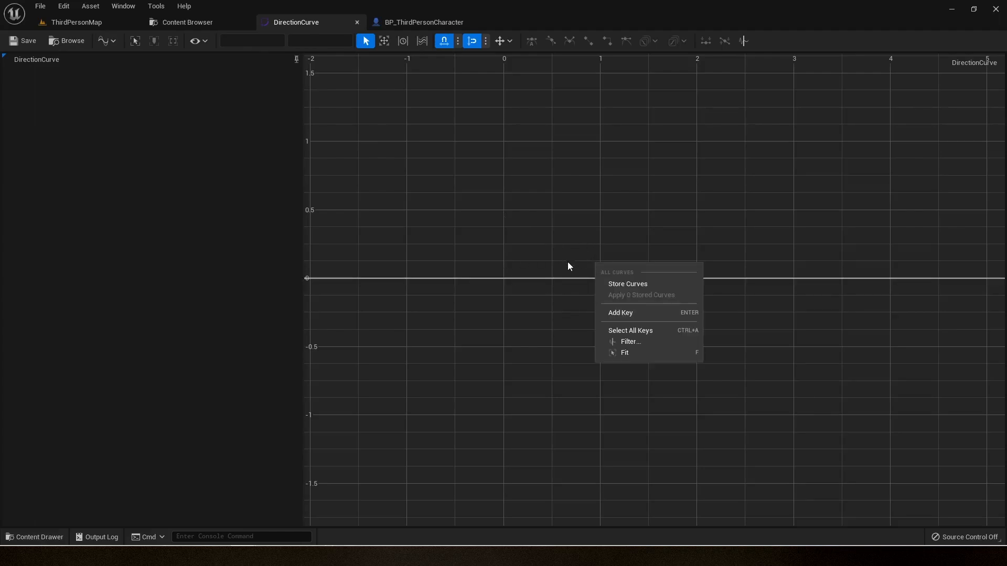
left_click(565, 248)
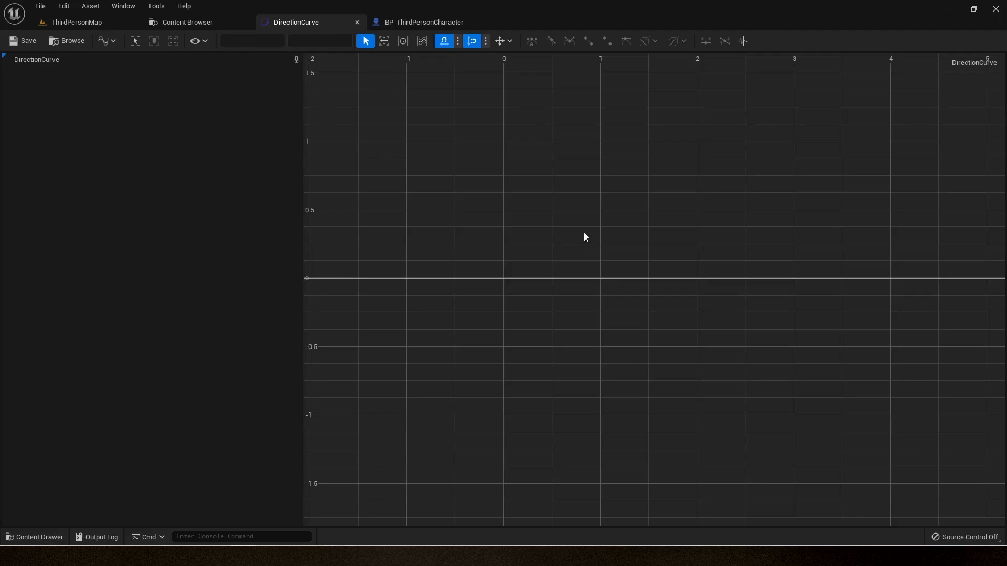
right_click(585, 237)
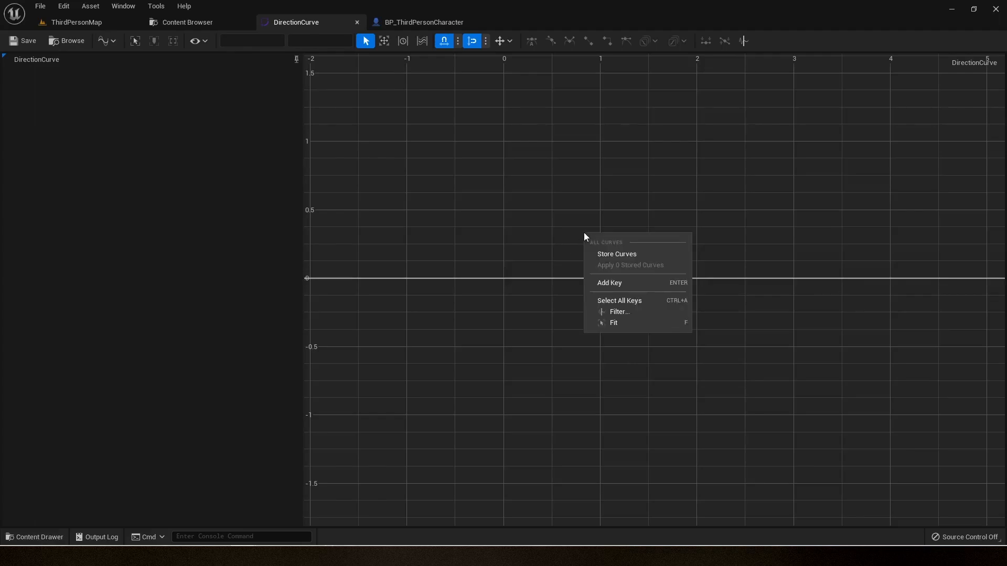
left_click(603, 284)
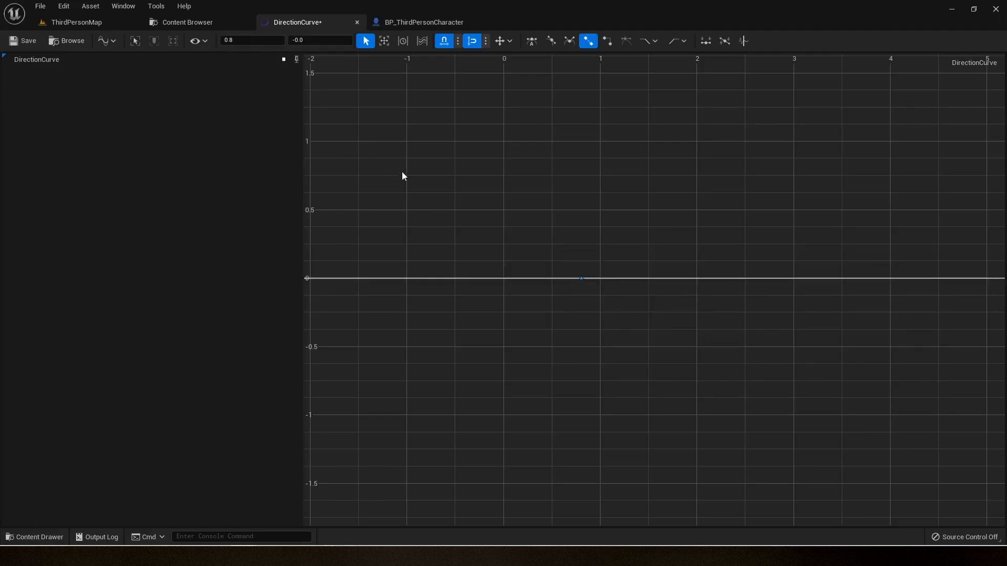
left_click(253, 42)
left_click_drag(524, 210, 606, 317)
left_click(253, 41)
type("0")
left_click(321, 40)
type("0")
left_click(544, 213)
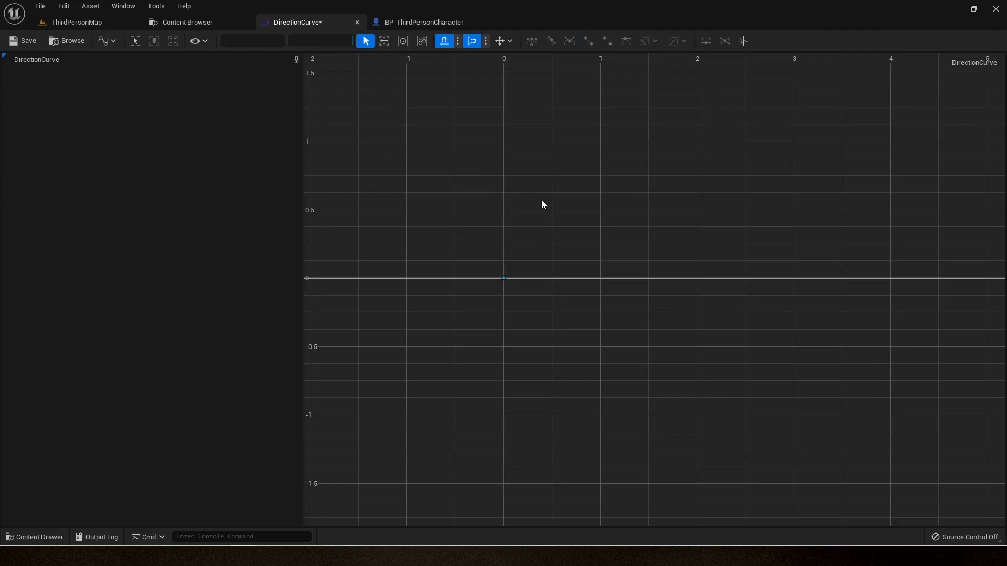
Add a second key to DirectionCurve at time 45 with value 45
right_click(541, 204)
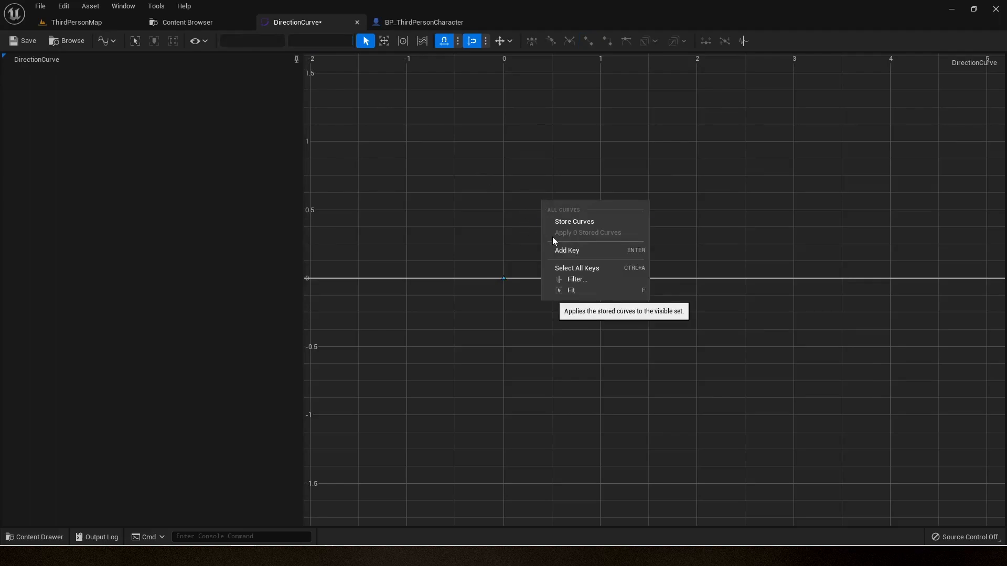
left_click(524, 218)
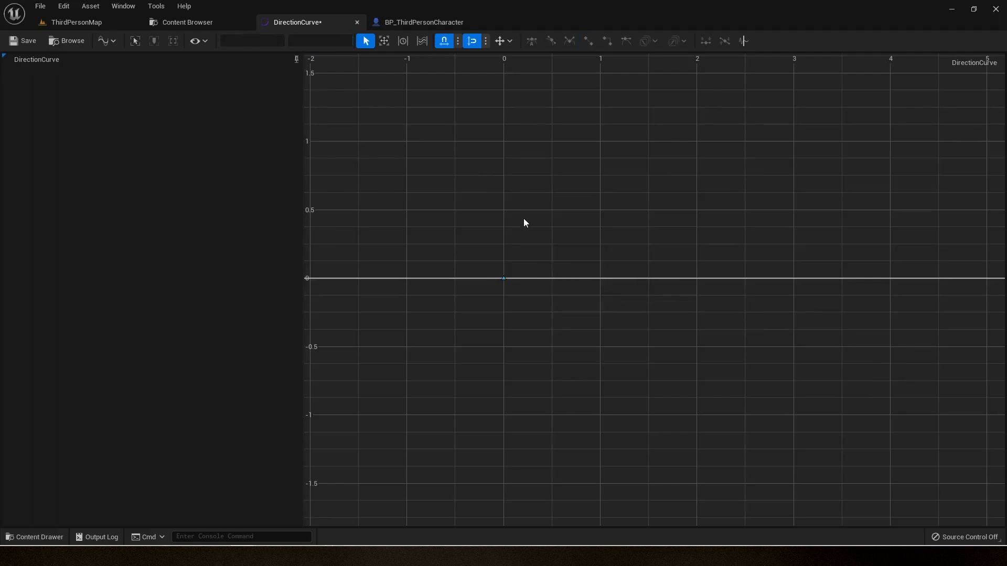
right_click(566, 201)
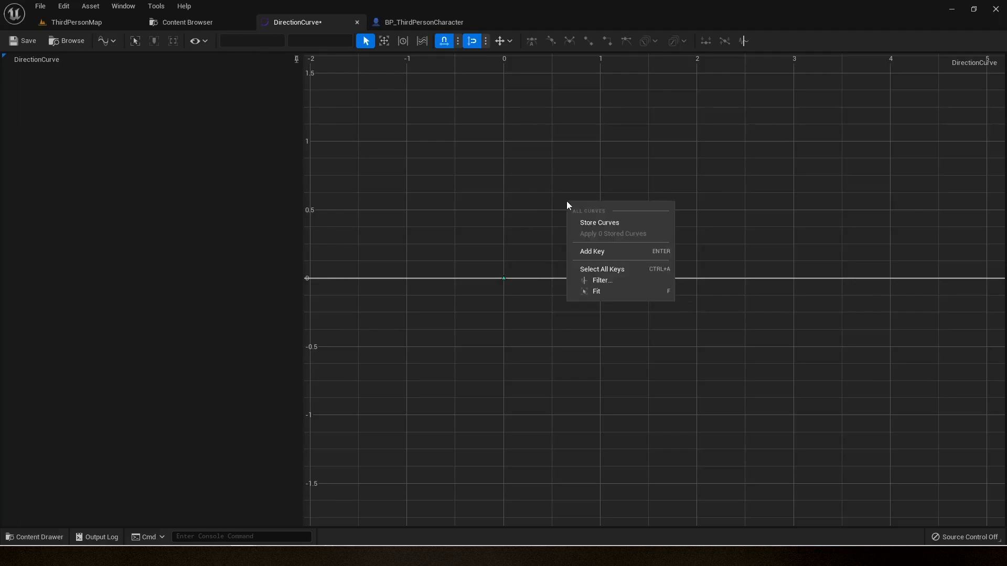
left_click(591, 252)
left_click(242, 42)
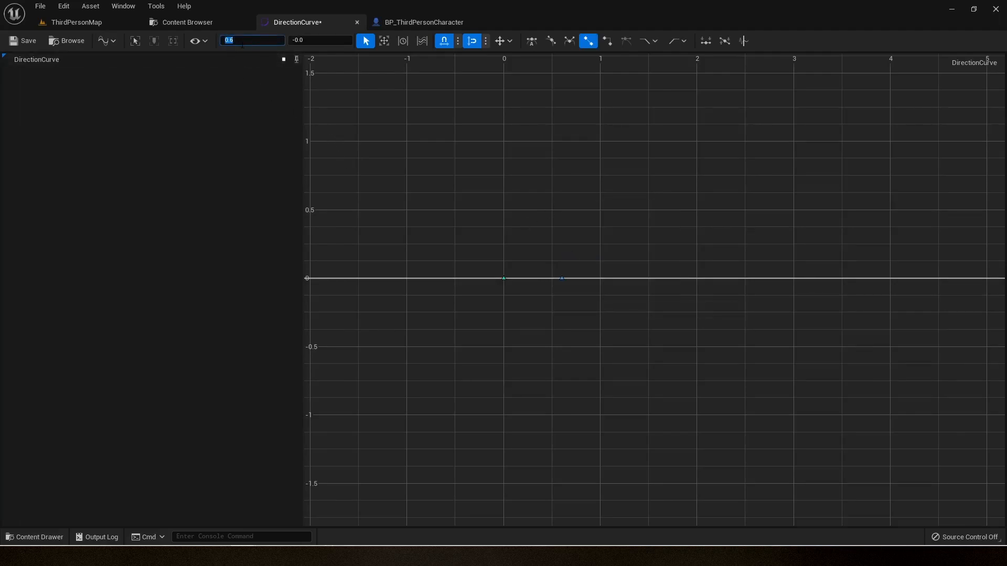
type("45")
key("Tab")
type("45")
key("Return")
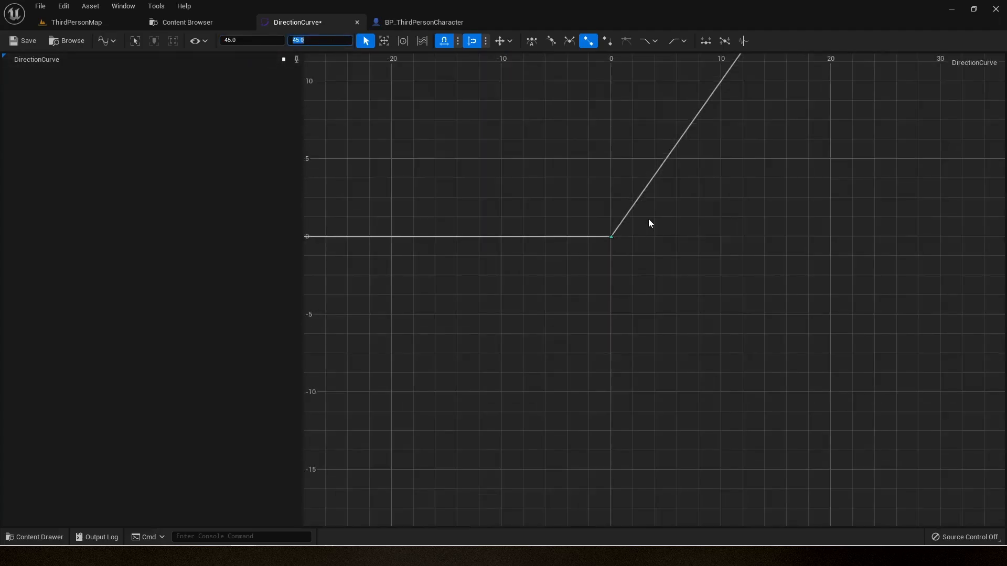
Add a third key to DirectionCurve at time 90 with value 0, and save the curve
scroll(652, 230, "down", 7)
right_click_drag(718, 180, 506, 268)
scroll(590, 249, "down", 4)
scroll(590, 248, "up", 2)
scroll(527, 261, "up", 1)
right_click(507, 268)
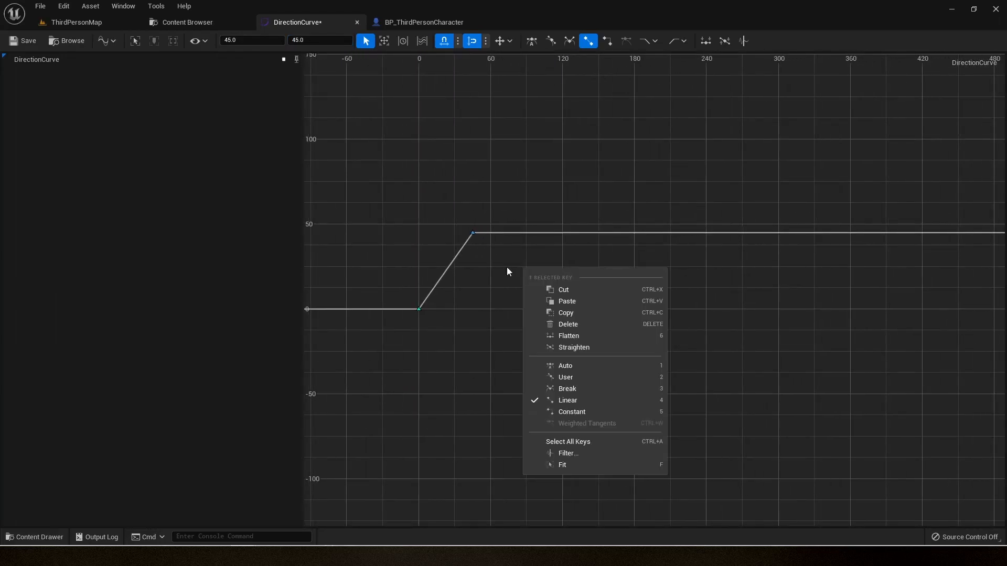
left_click(521, 281)
right_click(522, 279)
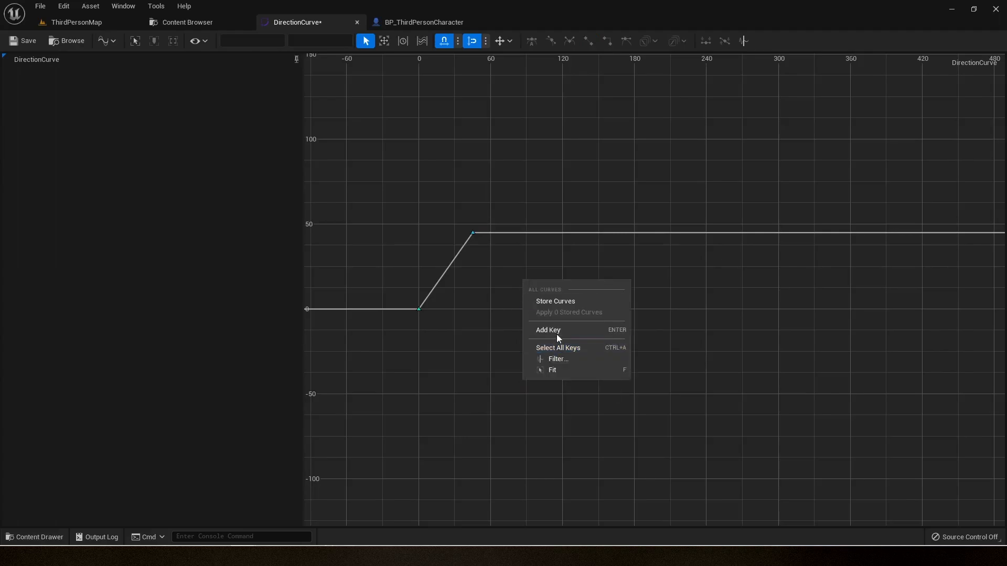
left_click(556, 335)
left_click(252, 42)
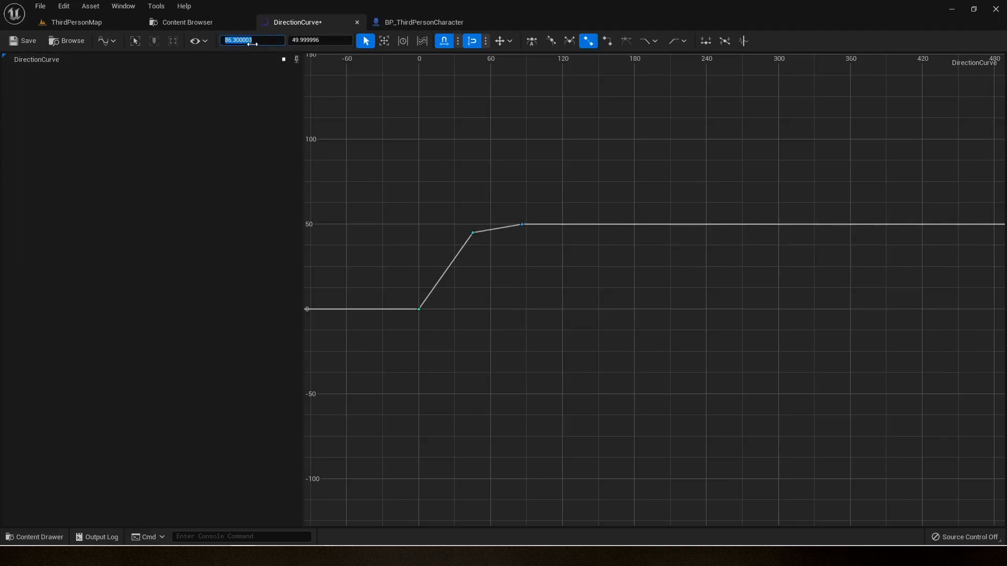
type("90")
key("Return")
left_click(321, 40)
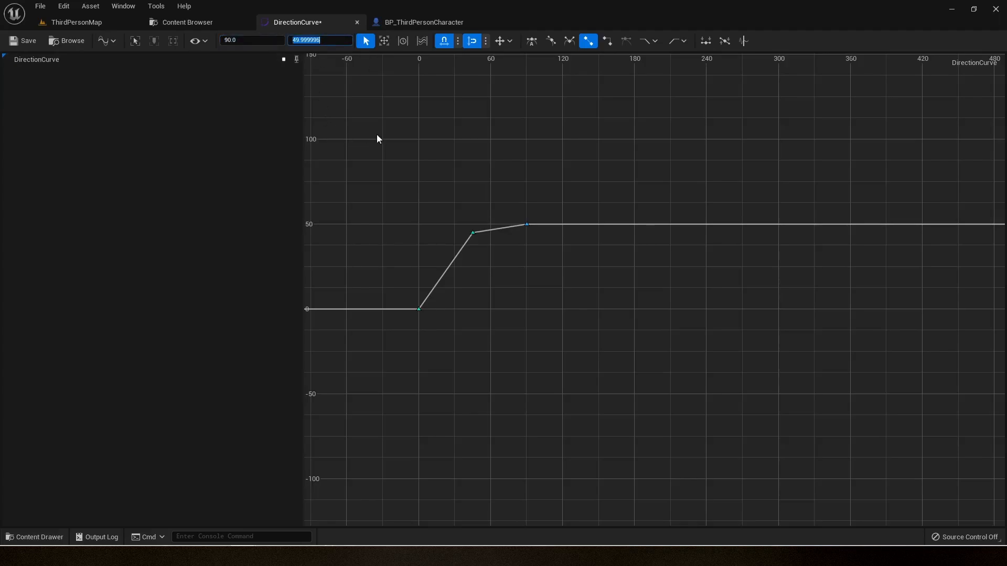
type("0")
key("Return")
left_click(24, 41)
In BP_ThirdPersonCharacter's Event Graph, insert a Print String after Event Tick and feed it the Z (Yaw) of the control rotation's Break Rotator
left_click(399, 27)
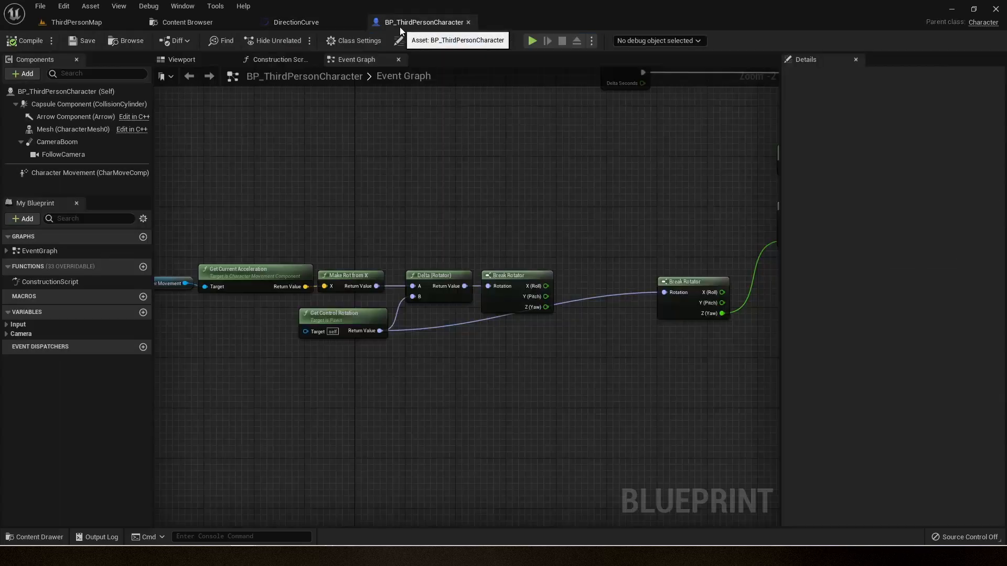
scroll(468, 203, "down", 1)
right_click_drag(703, 123, 404, 201)
scroll(403, 202, "up", 1)
left_click_drag(313, 161, 351, 178)
type("print")
key("Return")
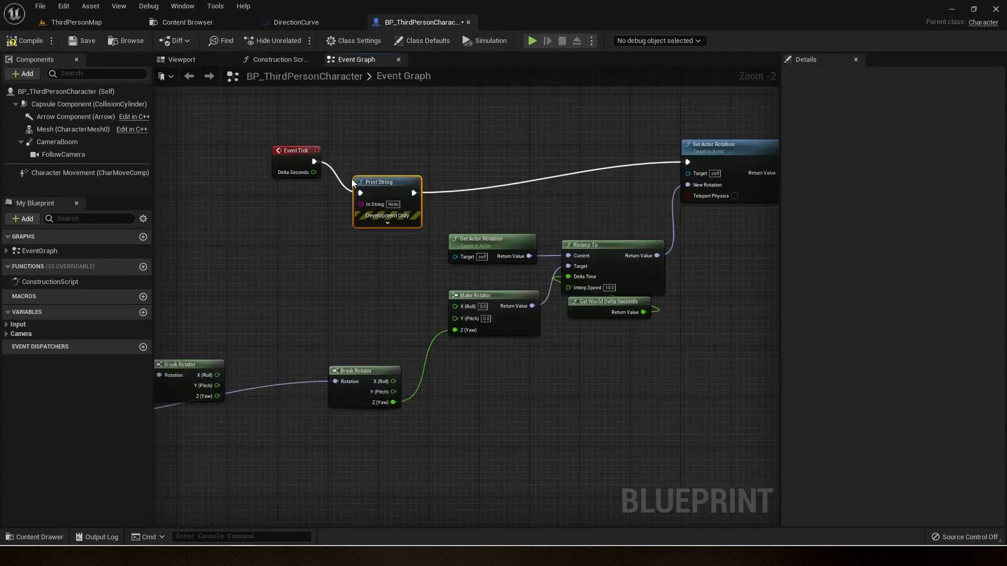
right_click_drag(312, 247, 418, 332)
left_click_drag(448, 366, 415, 168)
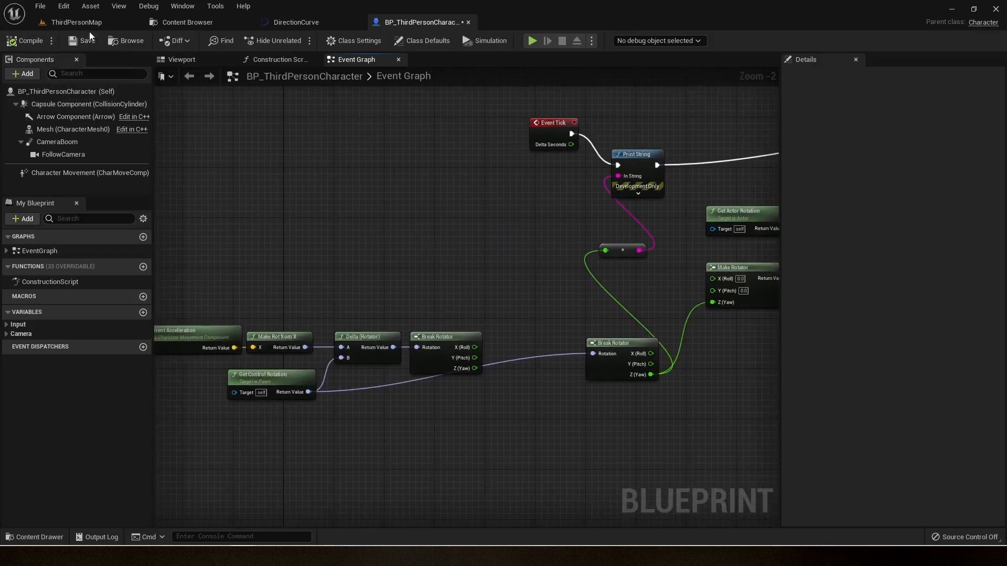
Play ThirdPersonMap and run the character forward and sideways to check the printed control yaw, ending the session
left_click(79, 22)
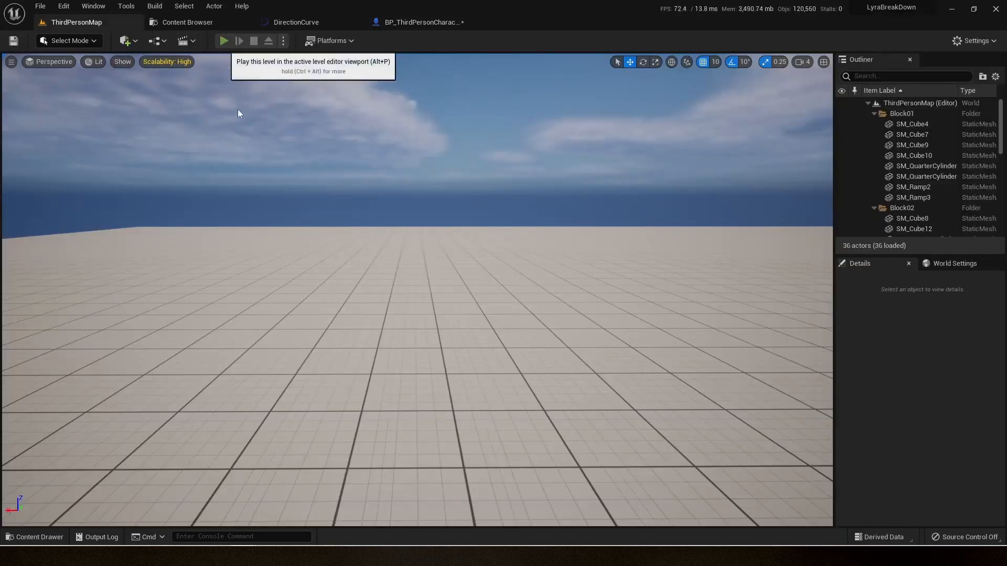
left_click(224, 40)
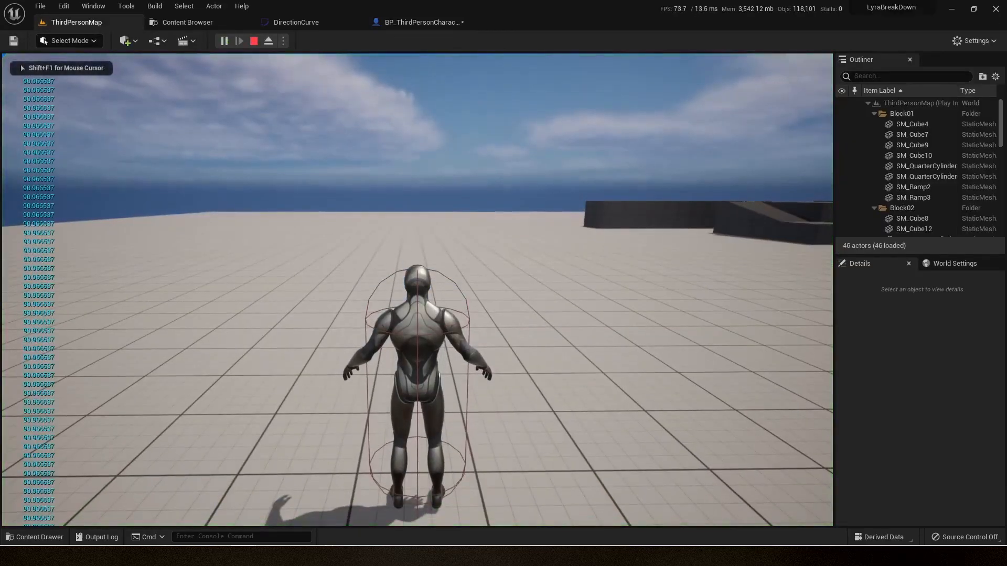
key("w")
key("w")
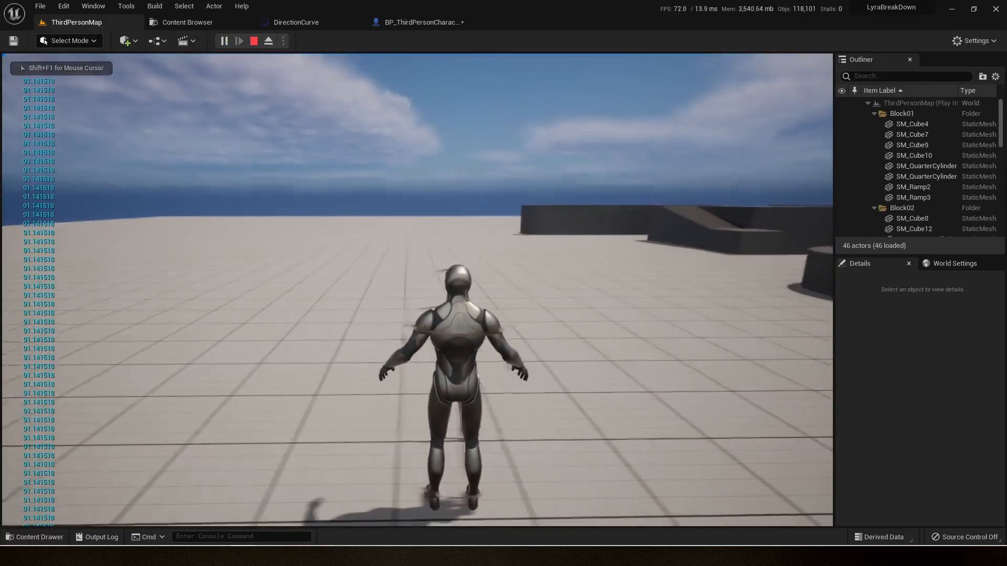
key("w")
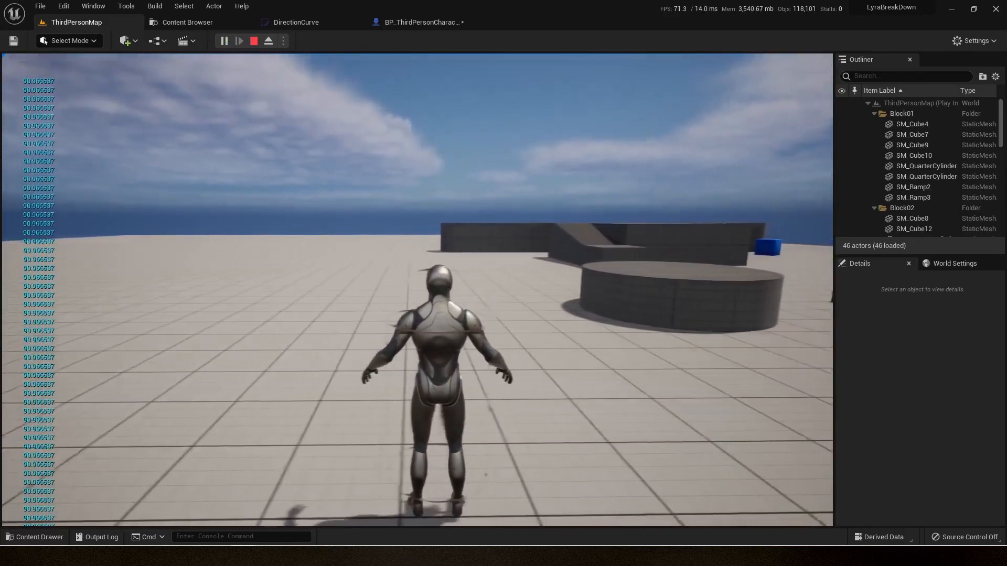
key("d")
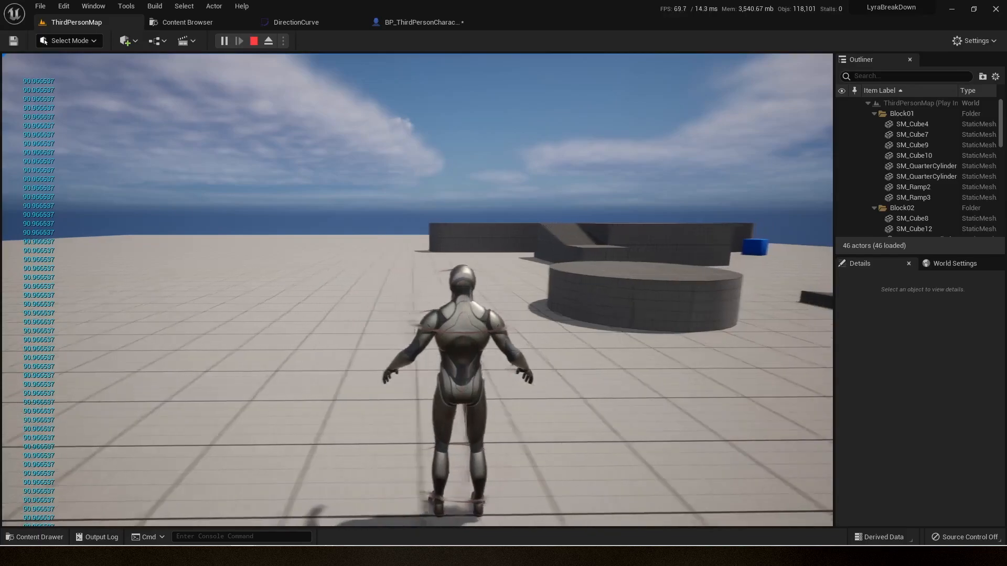
key("d")
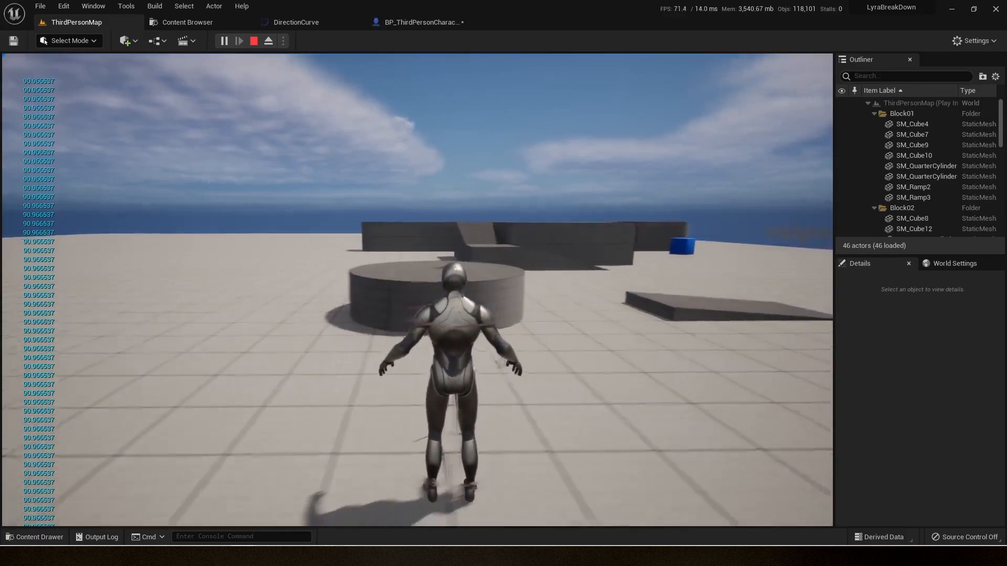
key("d")
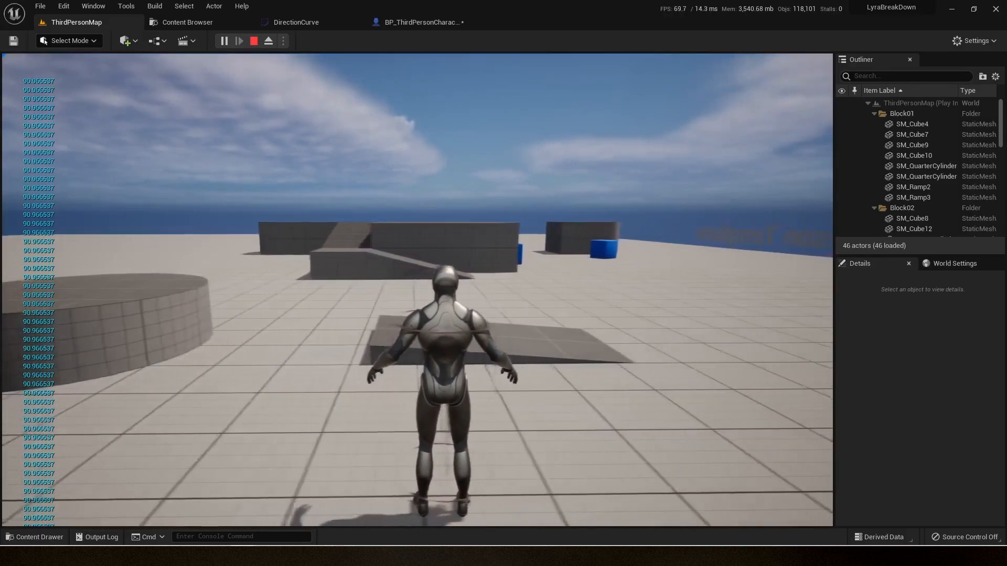
key("d")
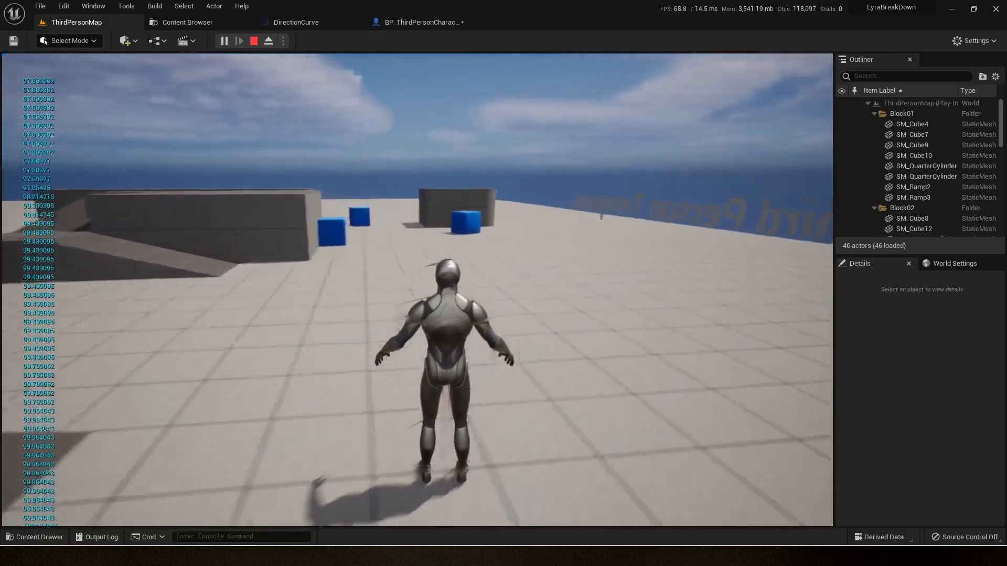
key("Escape")
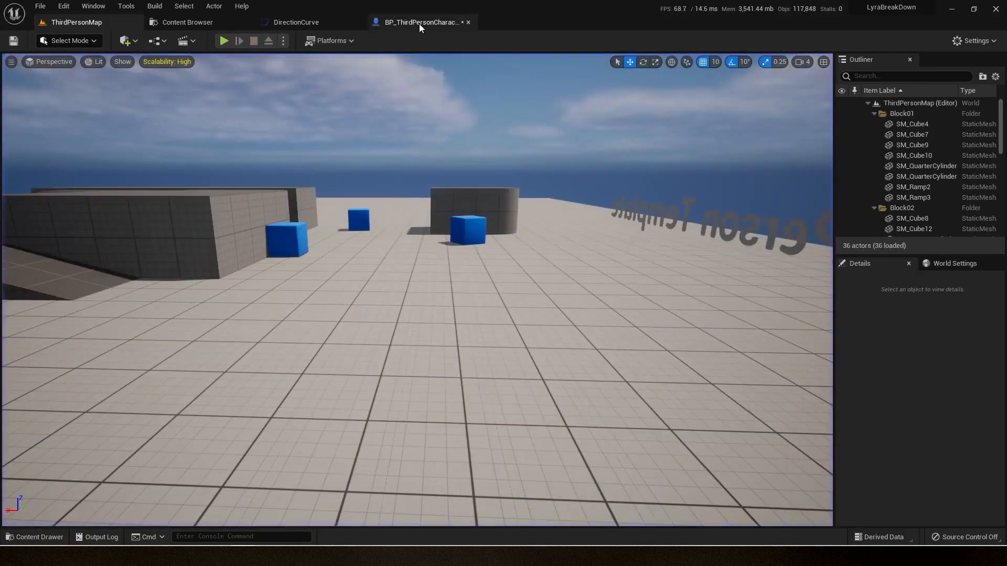
In BP_ThirdPersonCharacter, delete the Print String and its conversion node, and reconnect Event Tick directly to Set Actor Rotation
left_click(419, 22)
right_click_drag(518, 276, 473, 322)
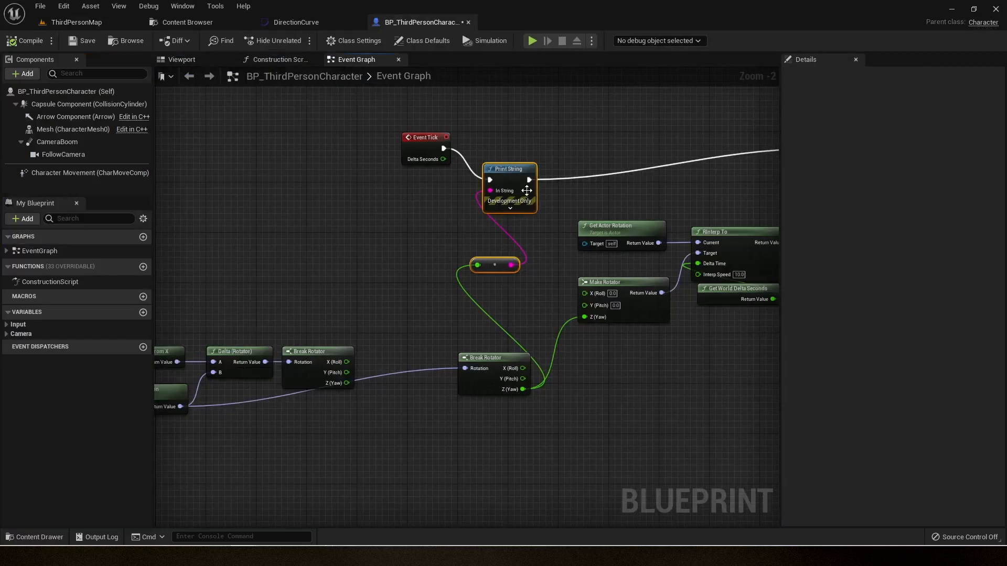
key("Delete")
left_click_drag(443, 149, 657, 150)
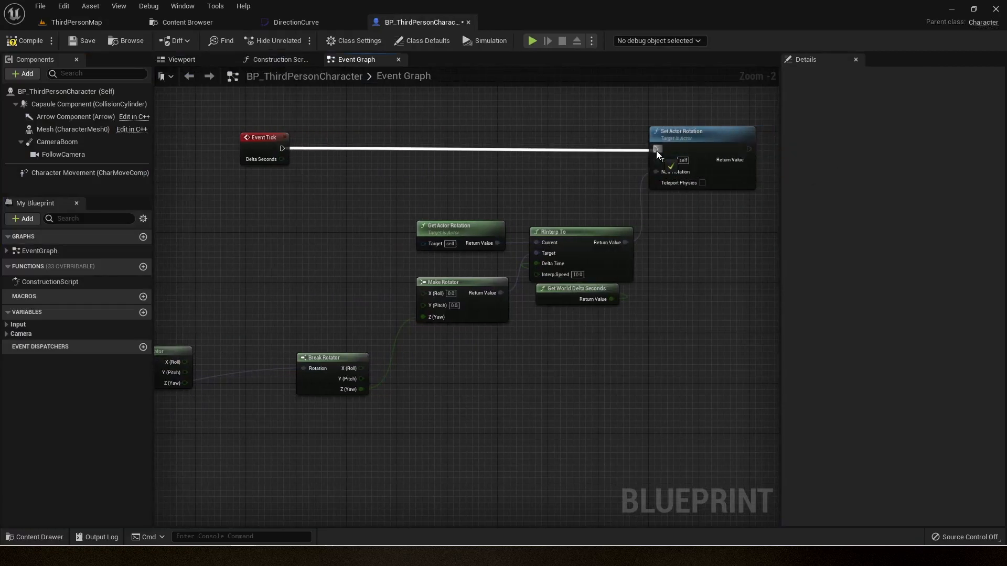
Add a key to DirectionCurve at time 135 with value -45
left_click(296, 22)
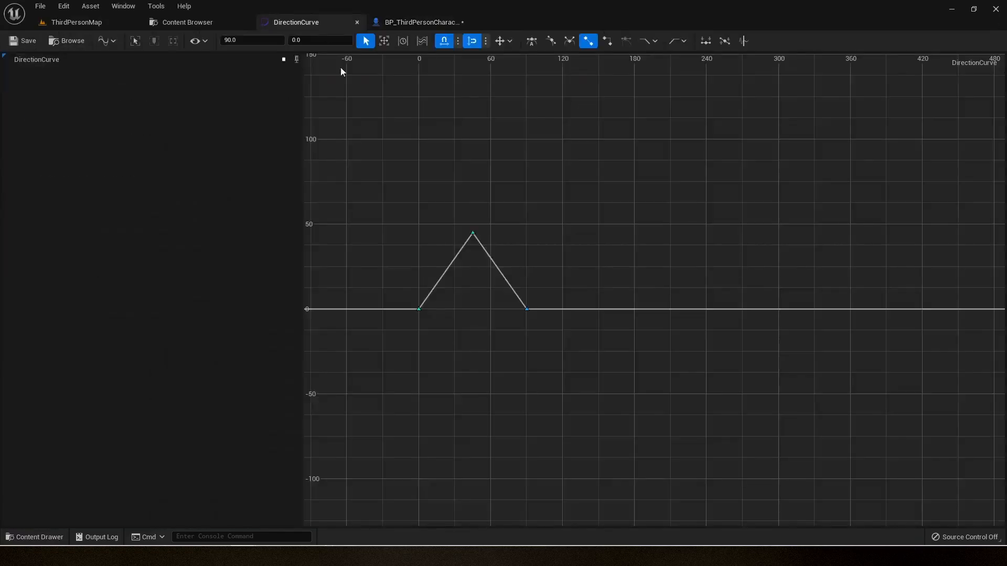
left_click_drag(498, 293, 561, 352)
key("ctrl+a")
right_click(579, 340)
left_click(611, 388)
left_click(257, 42)
type("135")
key("Return")
left_click(322, 41)
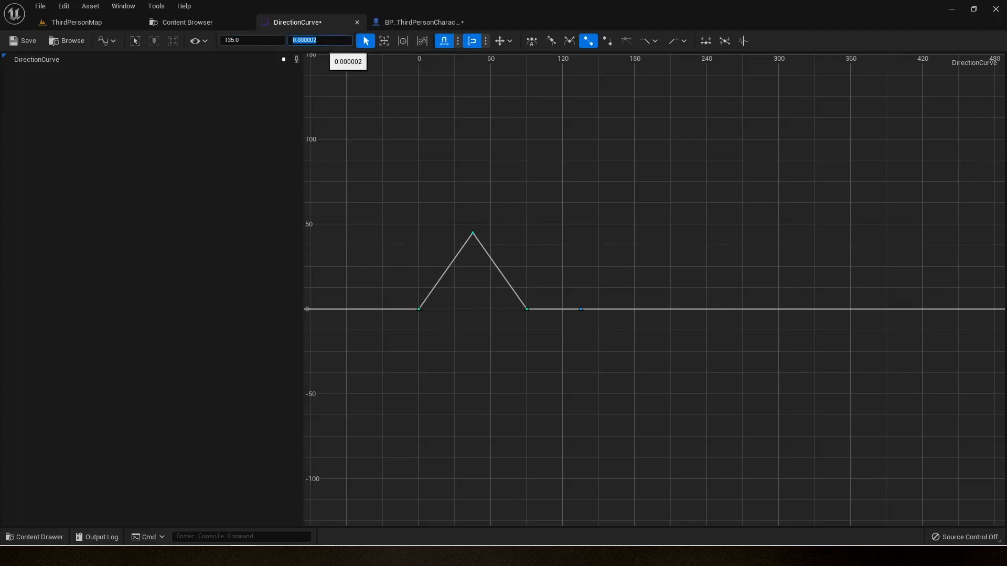
type("-45")
key("Return")
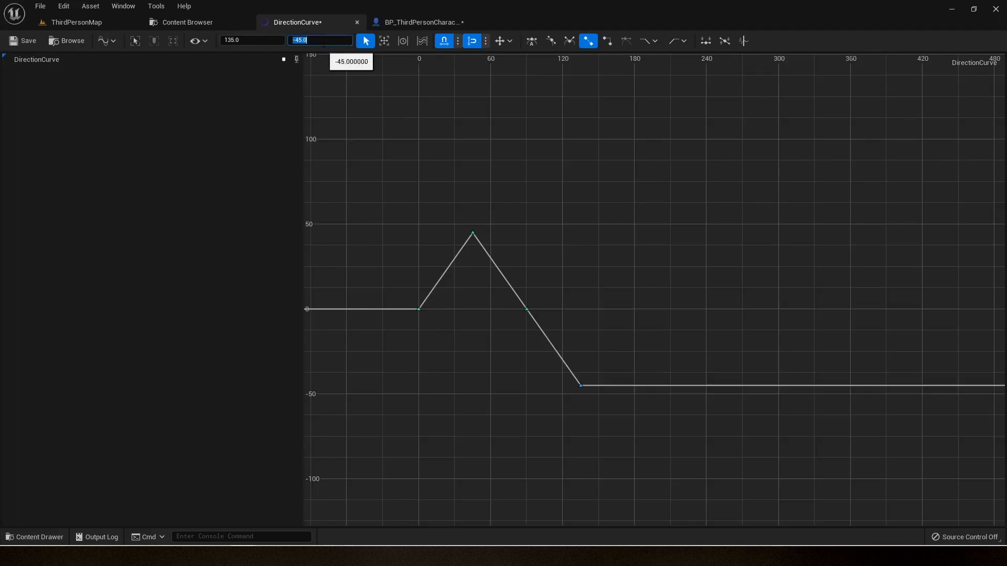
Add a key to DirectionCurve at time 180 with value 0
left_click(607, 298)
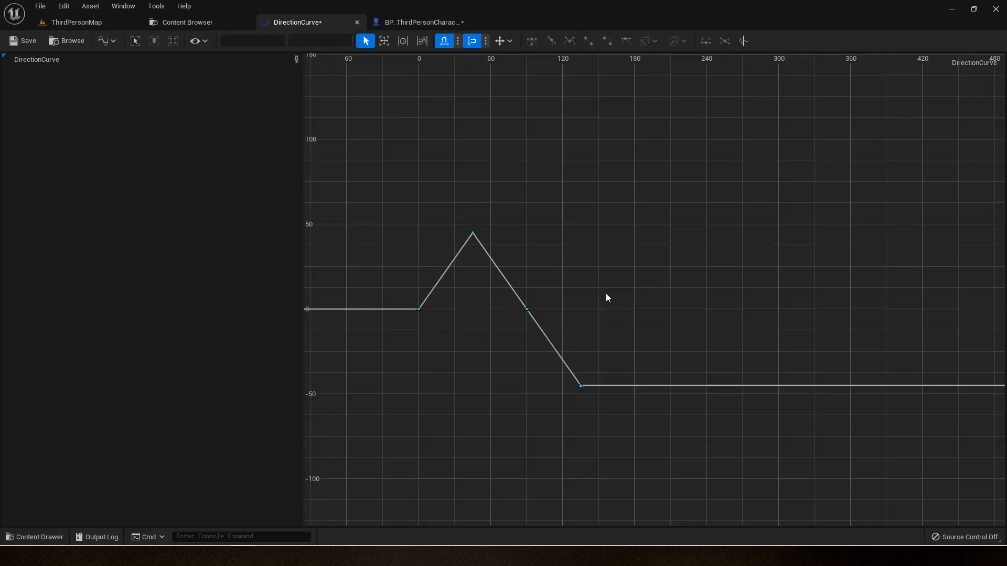
right_click(656, 272)
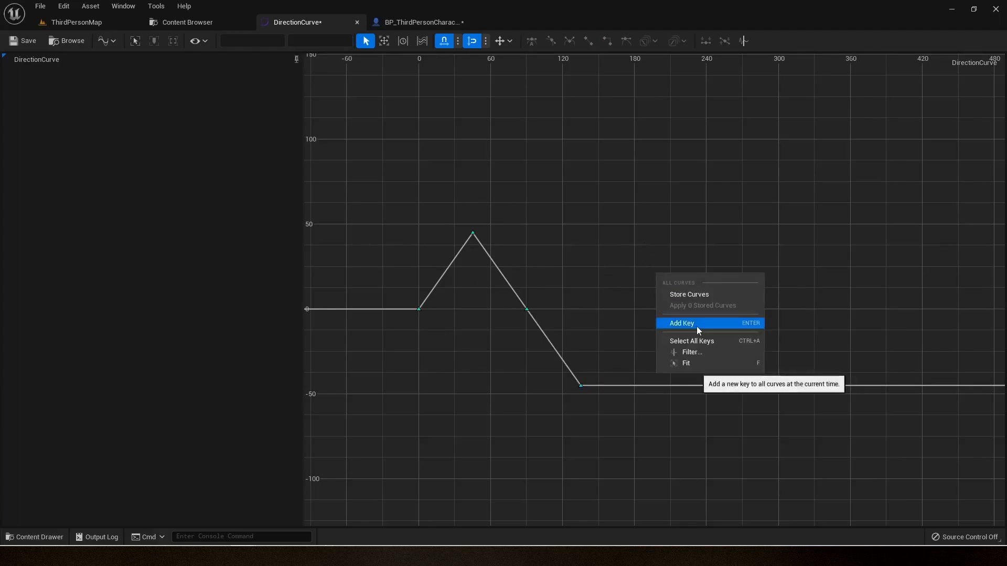
left_click(696, 327)
left_click(247, 42)
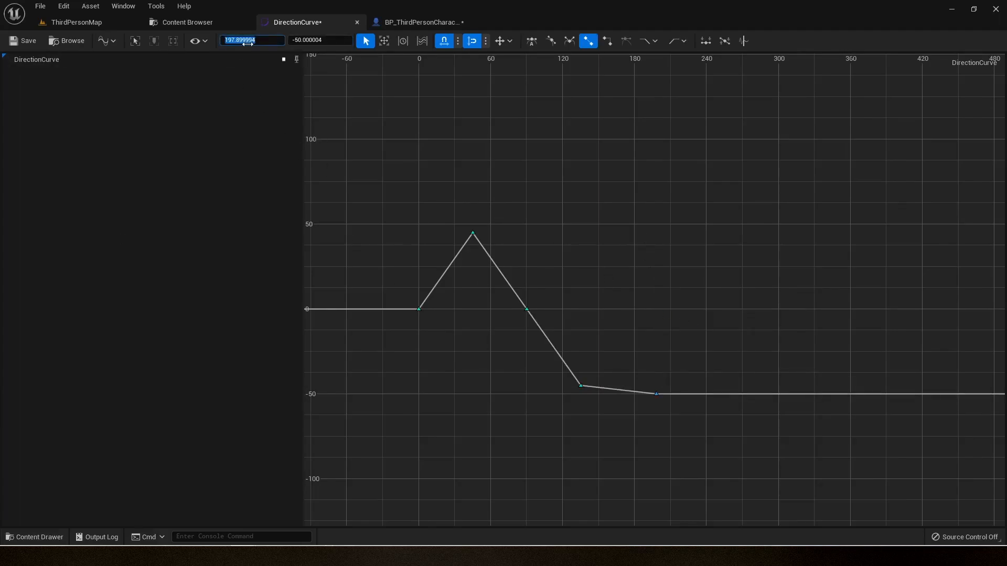
type("180")
key("Return")
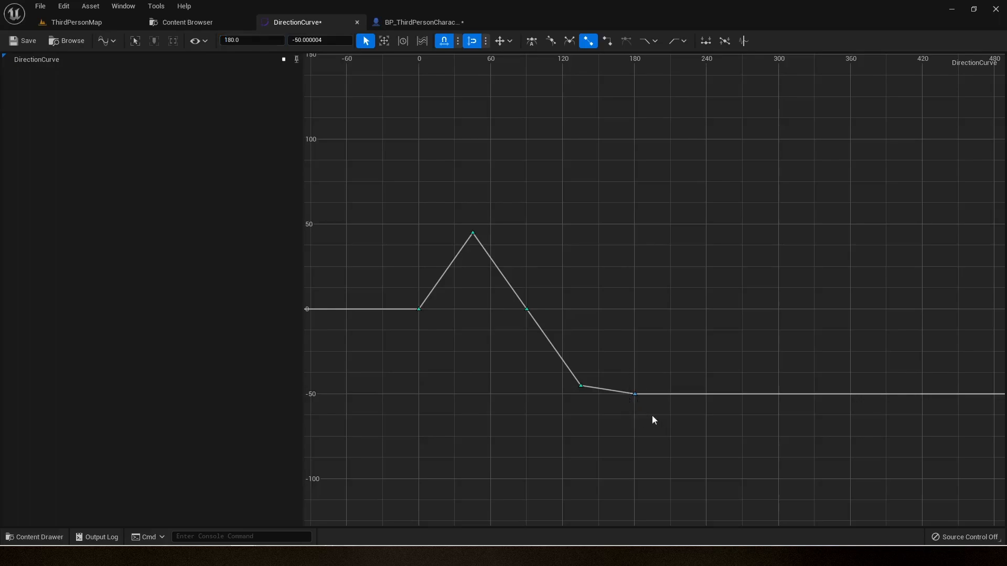
key("Return")
left_click(602, 257)
right_click_drag(540, 290, 609, 300)
left_click_drag(529, 234, 682, 420)
left_click_drag(675, 298, 764, 364)
Add a key on the negative side of DirectionCurve at time -45 with value -45
right_click_drag(410, 265, 528, 266)
left_click_drag(542, 211, 870, 434)
left_click(535, 251)
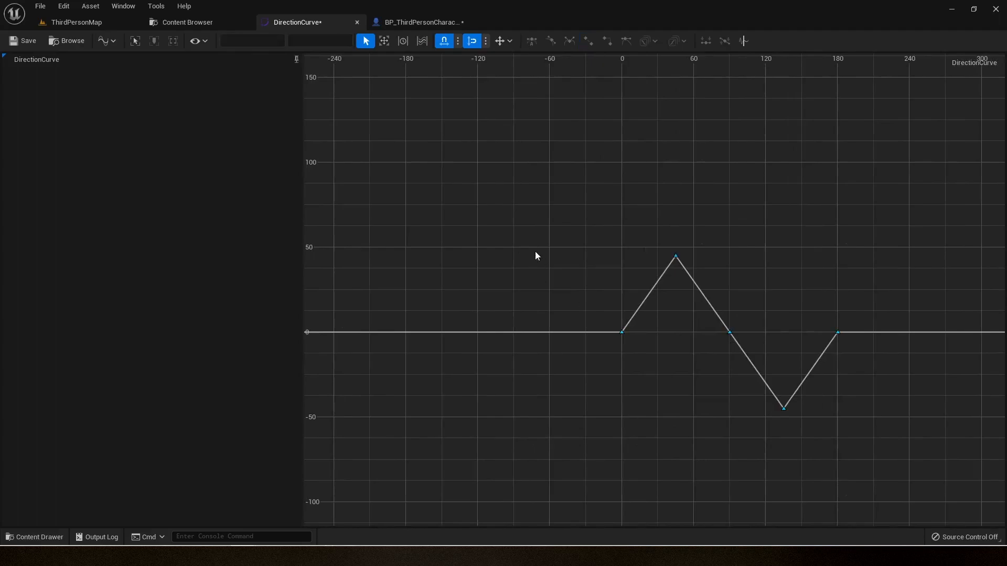
right_click(487, 274)
left_click(515, 316)
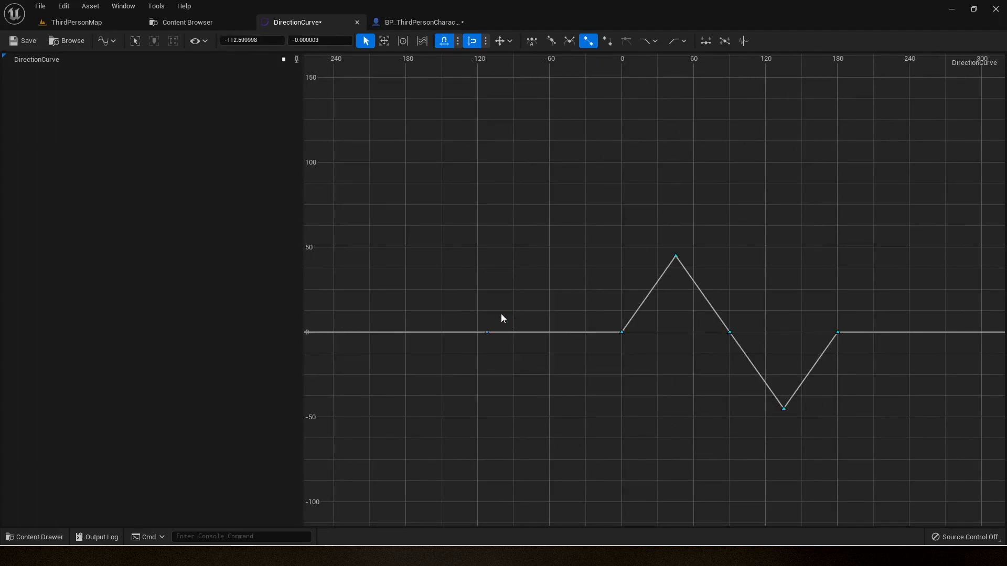
left_click_drag(423, 261, 514, 378)
left_click(257, 41)
type("-45")
key("Return")
left_click(319, 40)
type("-45")
key("Return")
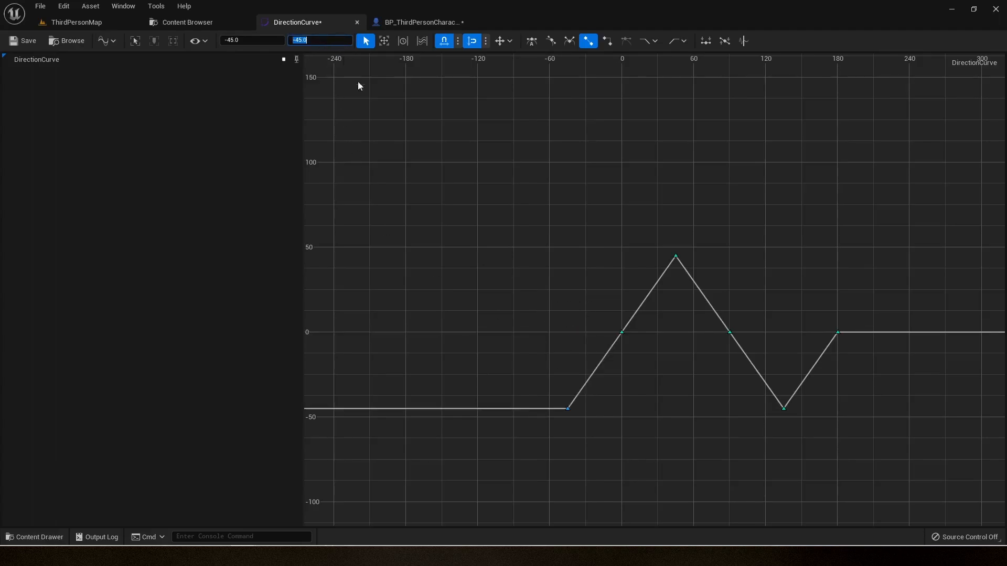
Add a key to DirectionCurve at time -90 with value 0
left_click(466, 260)
right_click(461, 283)
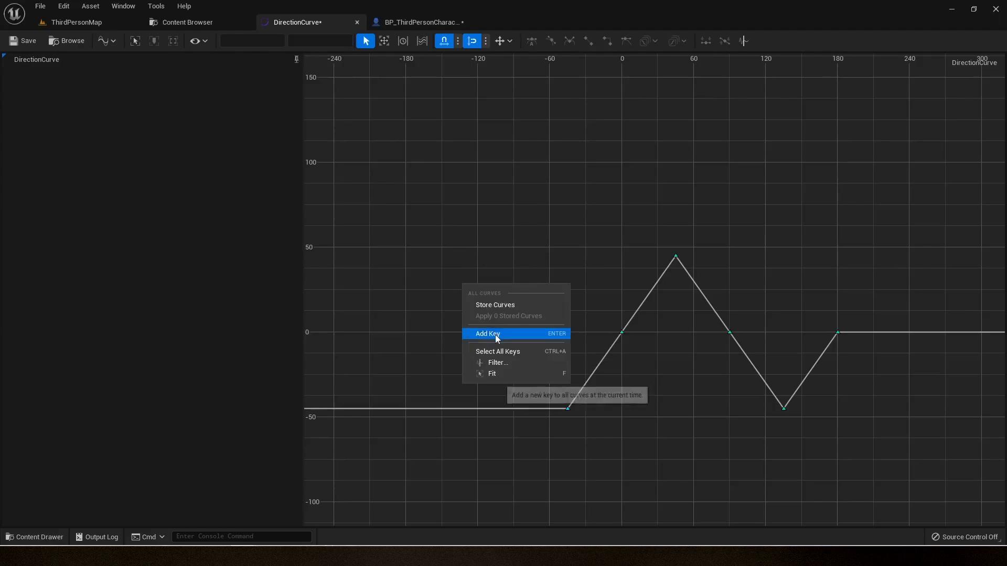
left_click(495, 335)
left_click_drag(411, 362, 476, 452)
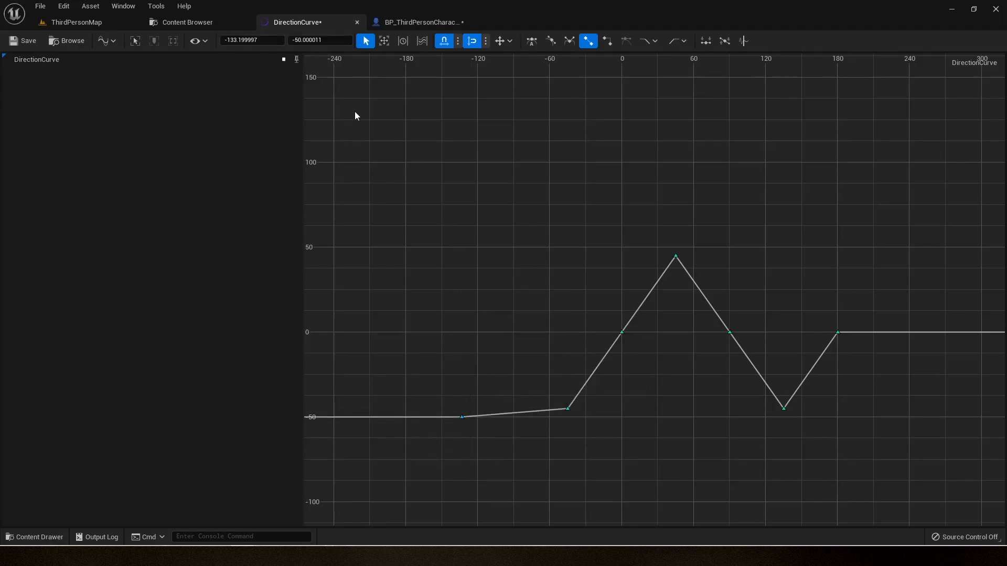
left_click(231, 40)
type("-90")
key("Return")
key("Tab")
type("0")
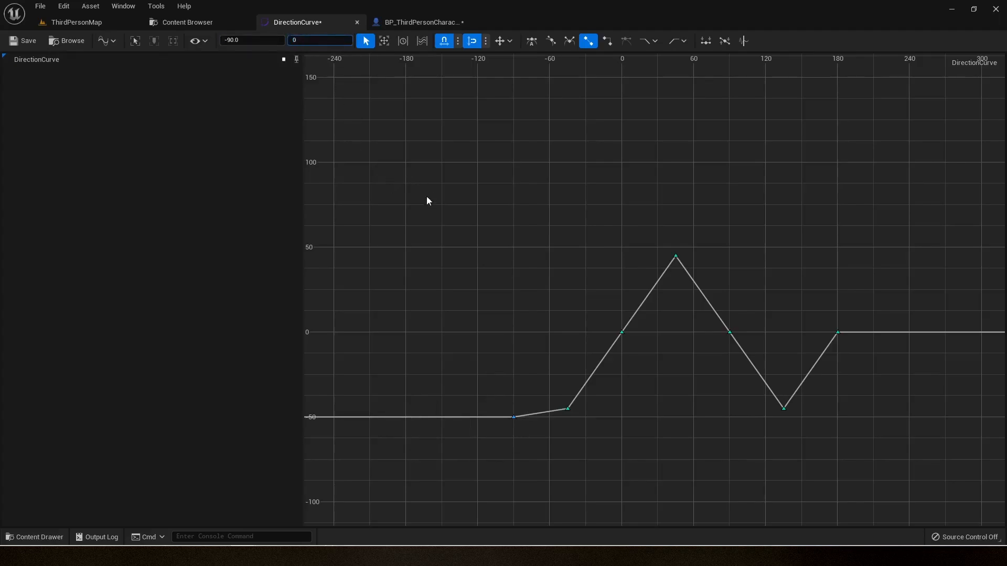
key("Return")
Add a key to DirectionCurve at time -135 with value 45
left_click(459, 271)
right_click(400, 264)
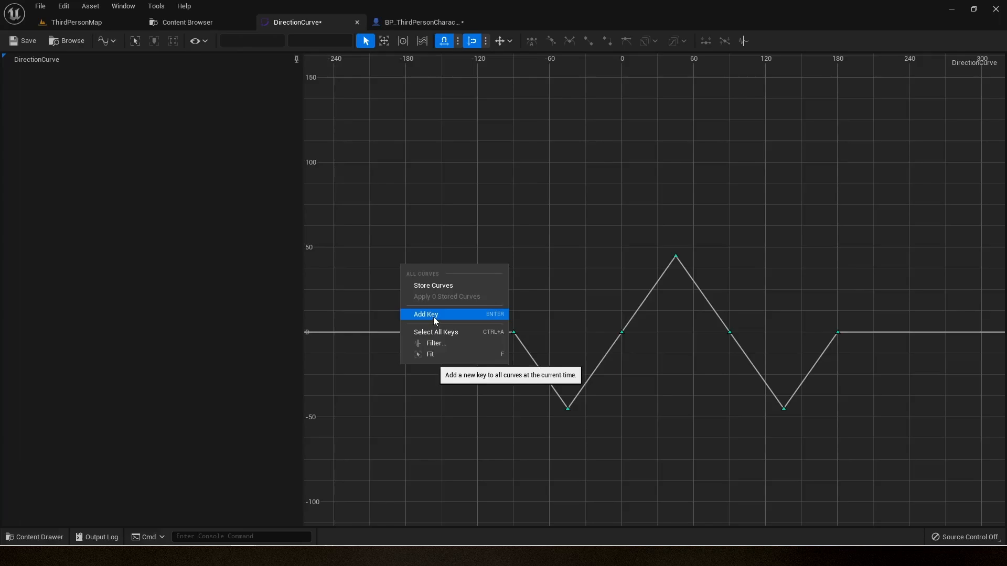
left_click(433, 317)
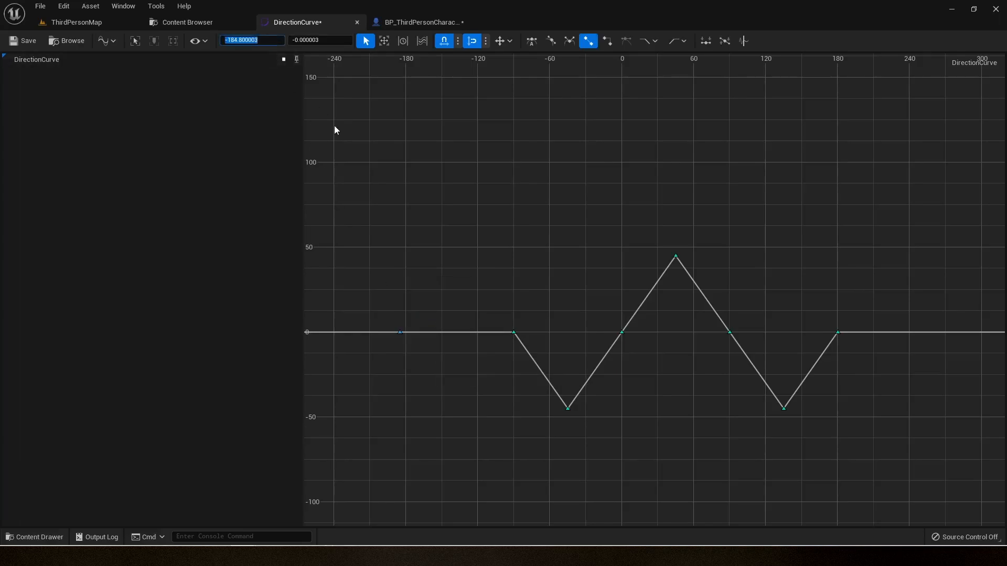
type("-135")
key("Return")
left_click(315, 40)
type("45")
key("Return")
left_click(522, 241)
Add a key to DirectionCurve at time -180 with value 0
key("f")
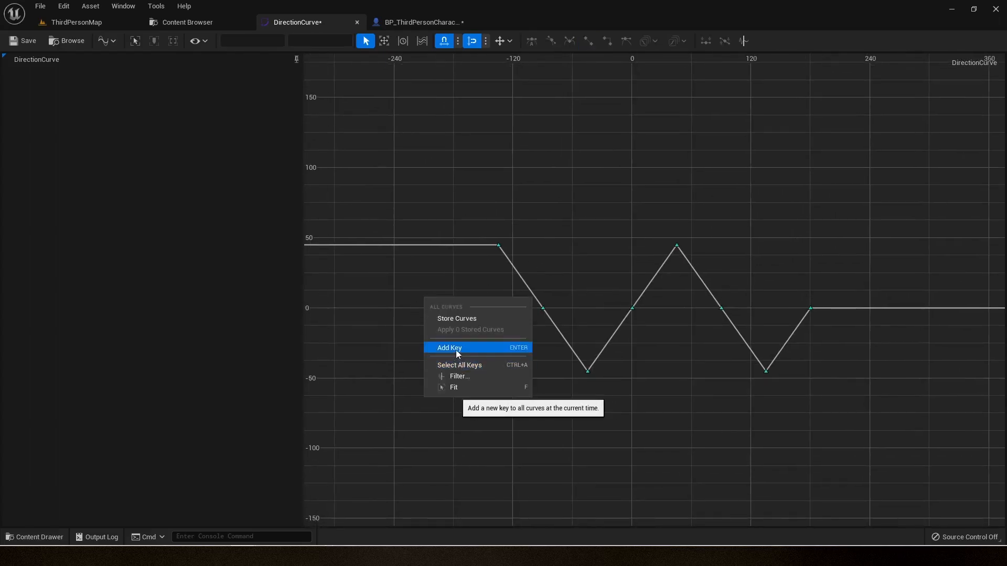
left_click(455, 348)
left_click(263, 41)
type("-180")
key("Return")
key("Tab")
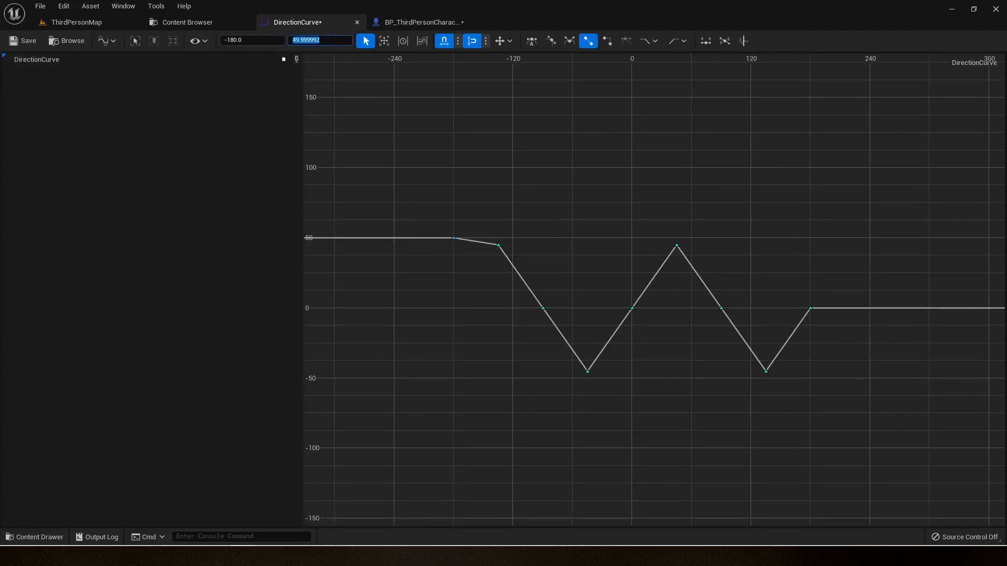
type("0")
key("Return")
scroll(508, 221, "down", 2)
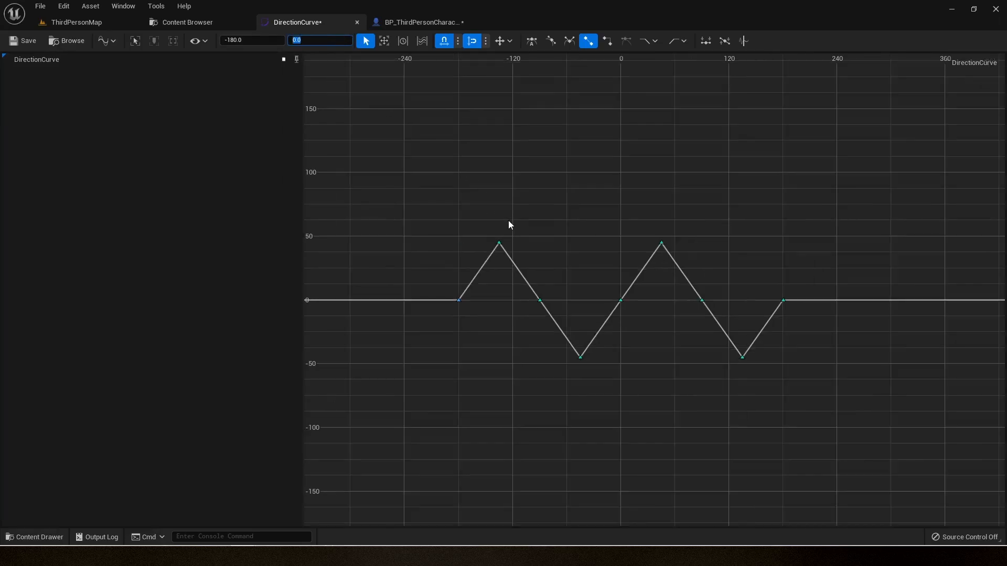
Select the keys of DirectionCurve and save the curve asset
left_click_drag(450, 199, 805, 423)
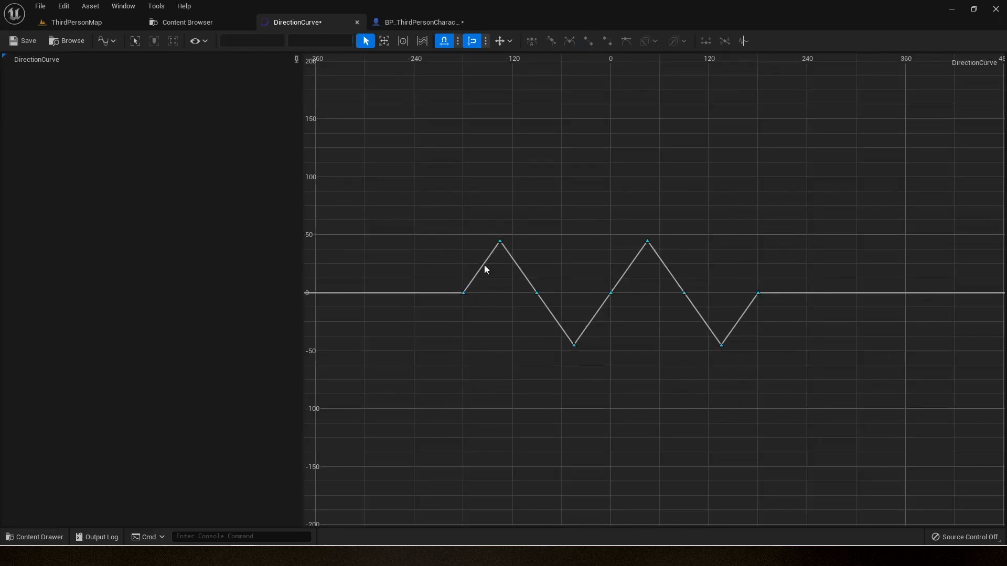
left_click_drag(754, 393, 755, 393)
left_click(22, 40)
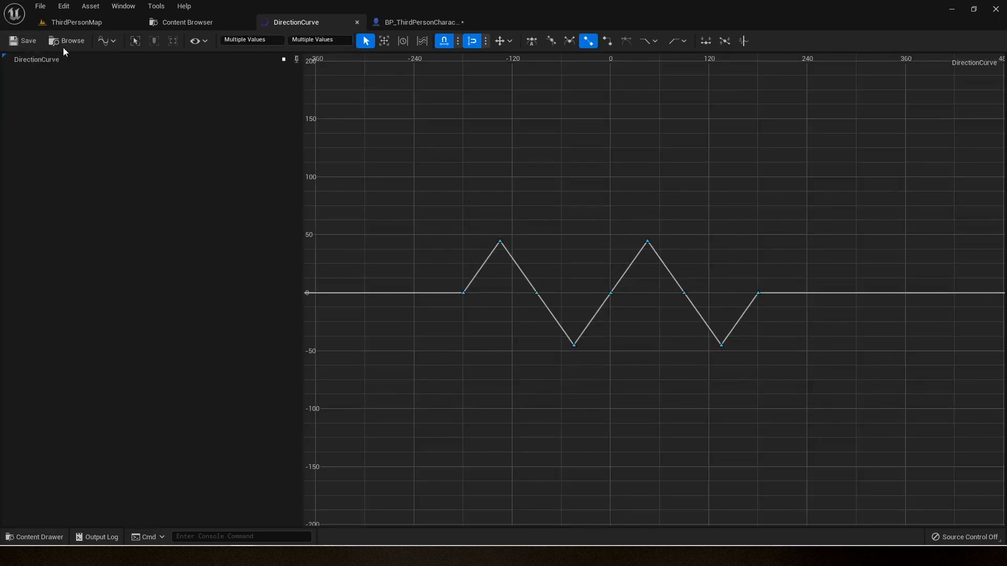
Examine the overall shape of DirectionCurve and its keys between -180 and 180
left_click_drag(468, 245, 394, 215)
left_click_drag(481, 260, 821, 414)
scroll(763, 365, "up", 1)
right_click_drag(763, 364, 788, 376)
left_click(755, 362)
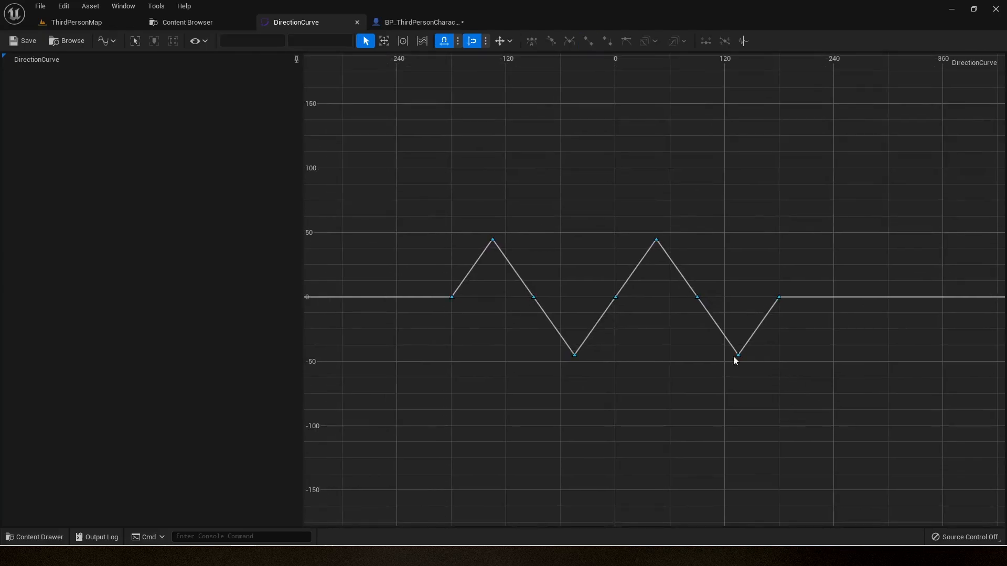
left_click_drag(394, 195, 834, 434)
left_click(866, 420)
left_click_drag(382, 189, 827, 432)
left_click(807, 428)
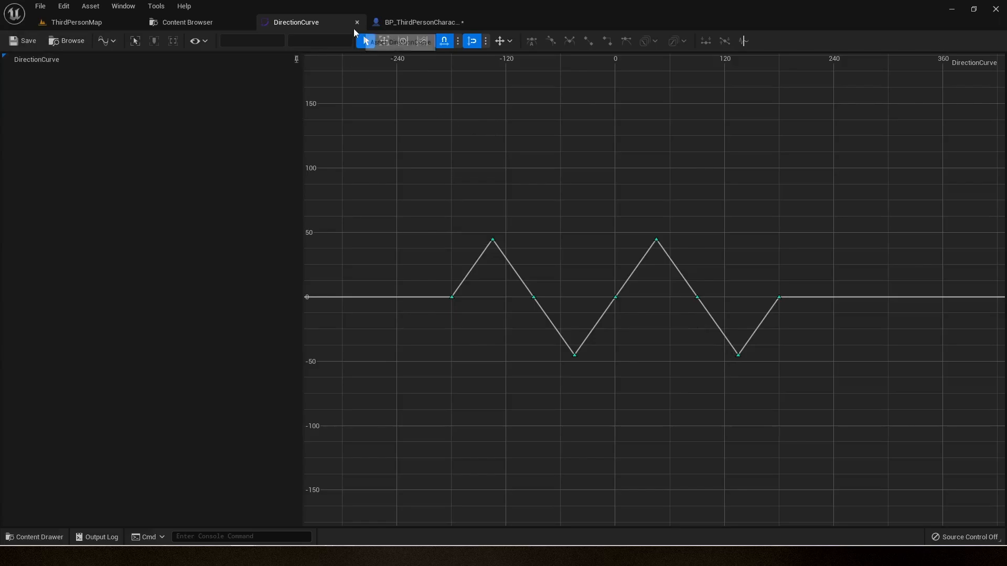
Save BP_ThirdPersonCharacter and bring the acceleration and control rotation nodes of its Event Graph into view
left_click(392, 25)
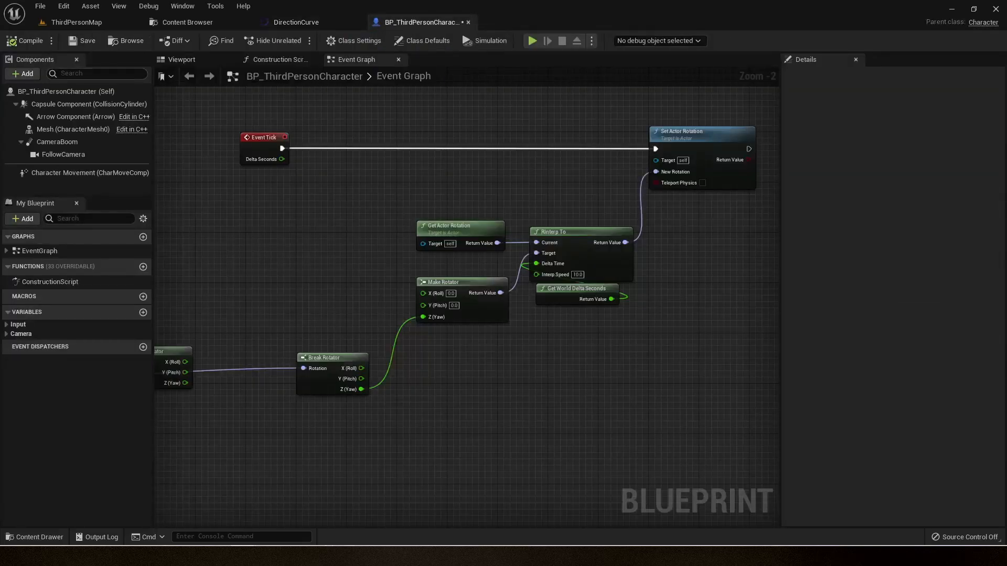
left_click(84, 42)
scroll(350, 298, "down", 4)
scroll(256, 313, "up", 4)
right_click_drag(256, 313, 463, 230)
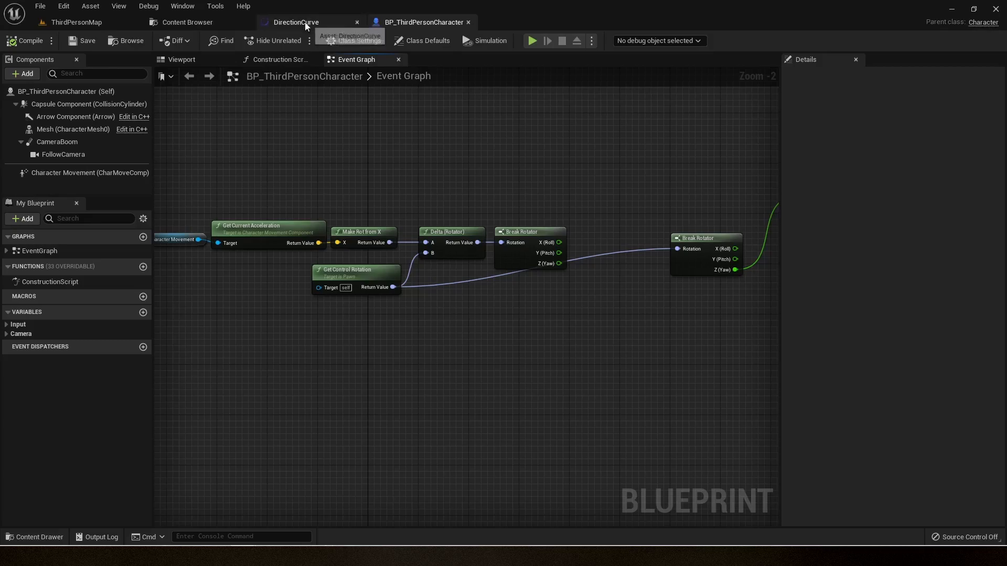
Add a new variable named DirectionCurve to BP_ThirdPersonCharacter
scroll(351, 175, "down", 2)
scroll(348, 176, "up", 1)
right_click_drag(348, 176, 356, 201)
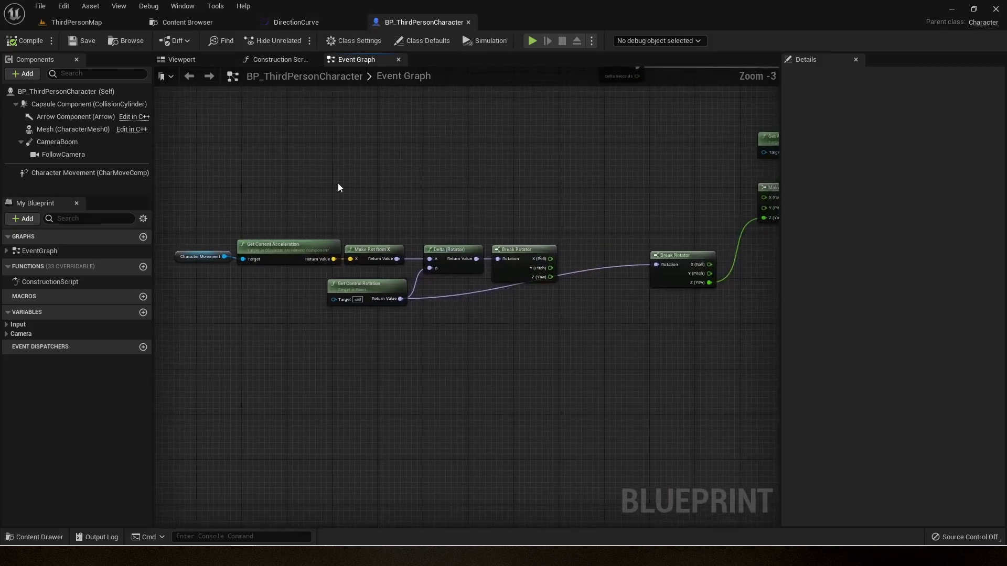
left_click(143, 316)
type("D")
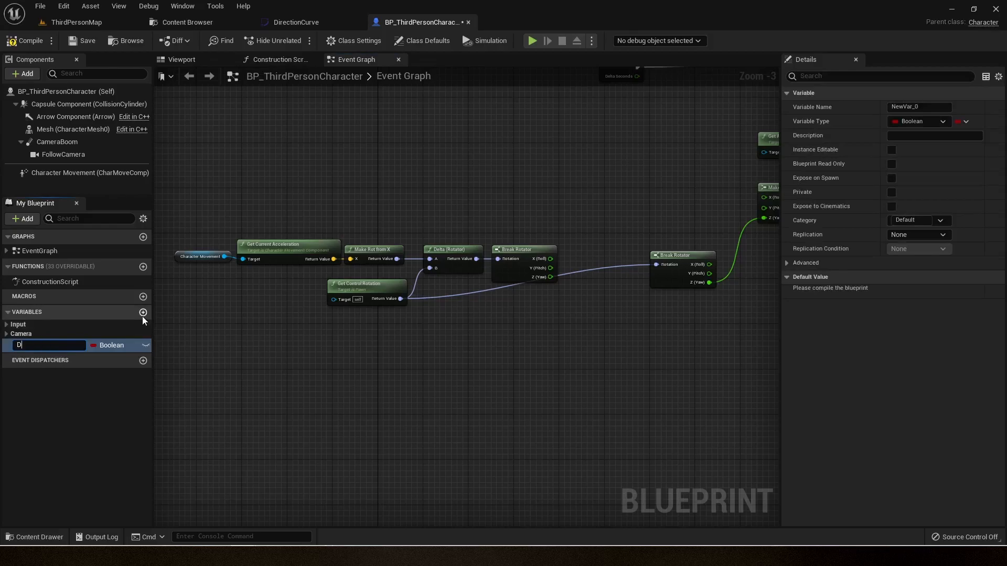
type("irectionCurve")
key("Return")
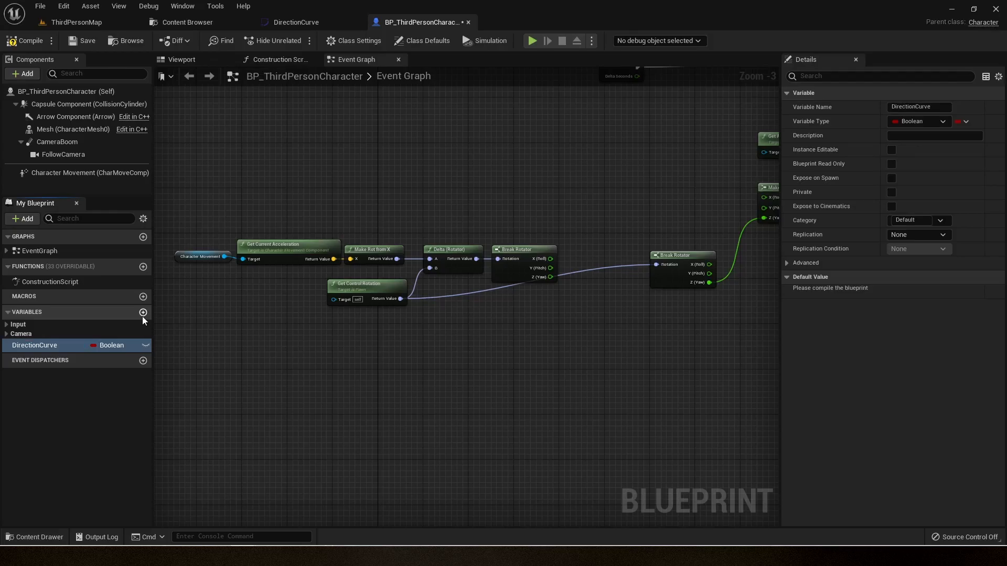
Change the DirectionCurve variable's type to a Curve Float object reference
left_click(917, 123)
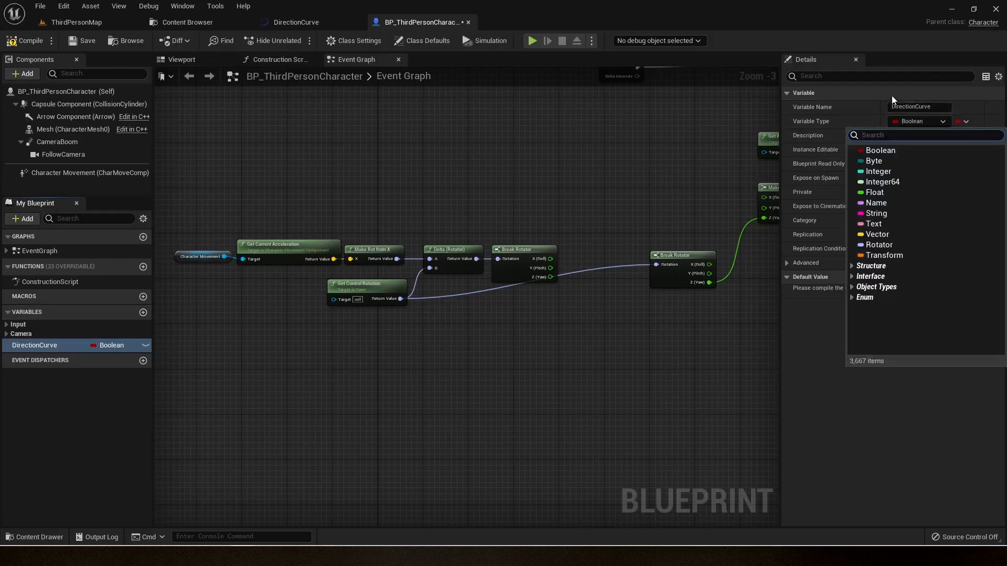
type("direc")
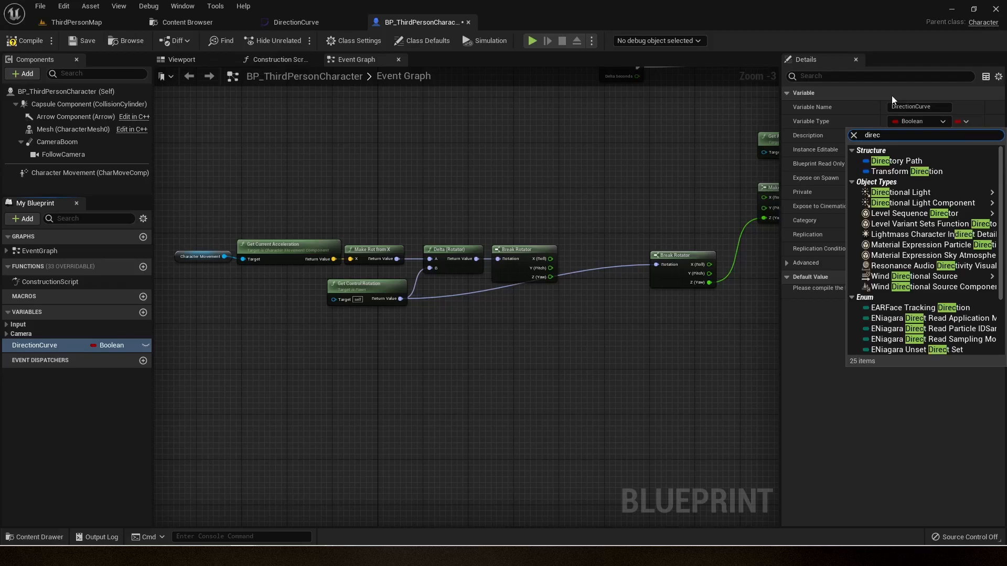
type("tioncu")
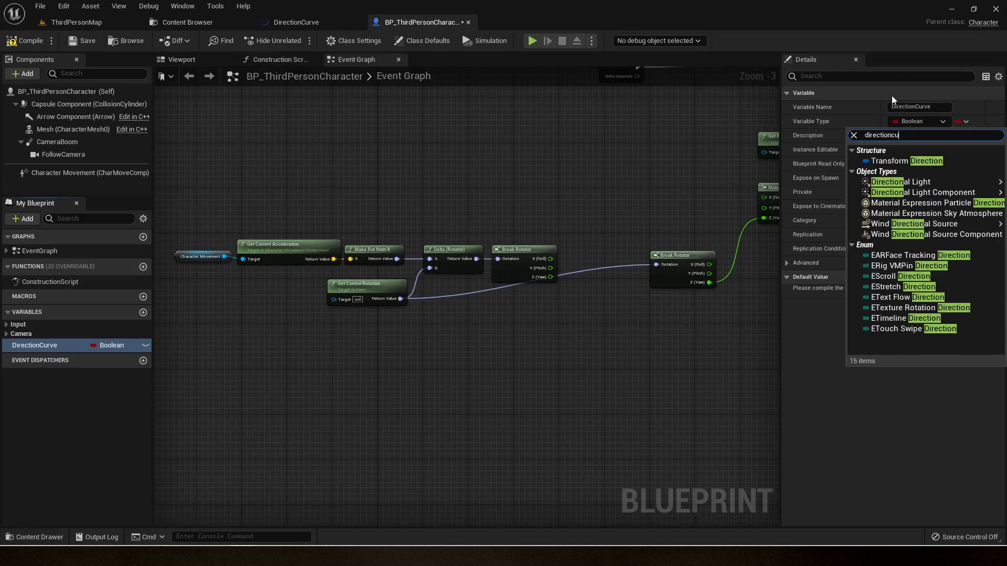
key("BackSpace")
key("BackSpace")
key("BackSpace")
key("BackSpace")
key("BackSpace")
key("BackSpace")
key("BackSpace")
key("BackSpace")
key("BackSpace")
key("BackSpace")
key("BackSpace")
type("curve")
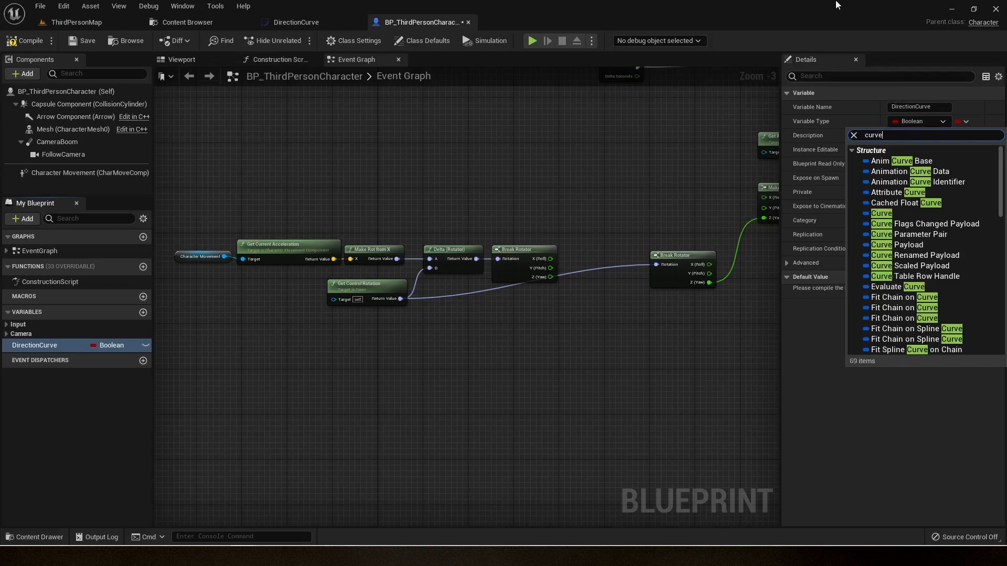
scroll(895, 267, "down", 12)
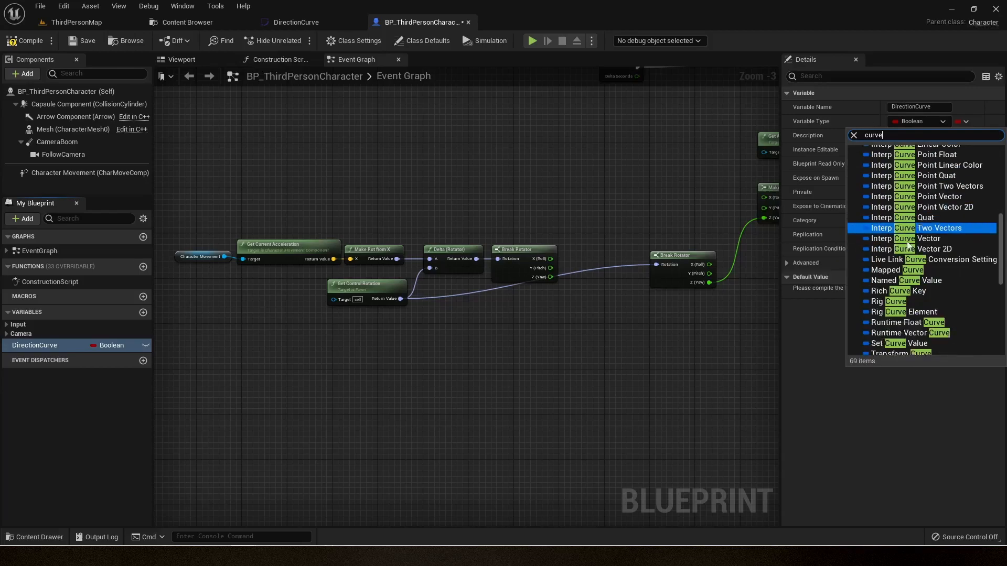
scroll(895, 268, "down", 3)
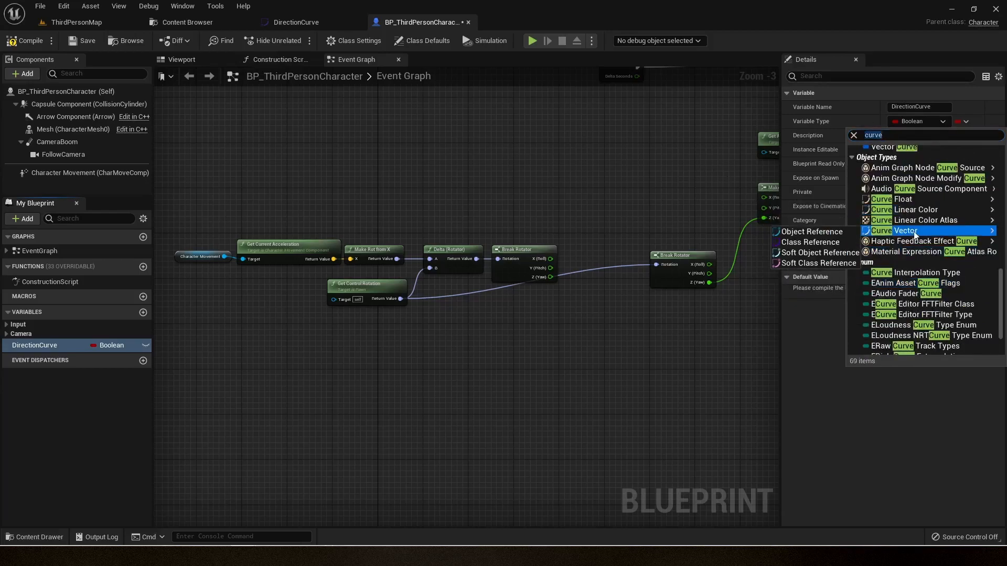
mouse_move(897, 200)
left_click(810, 203)
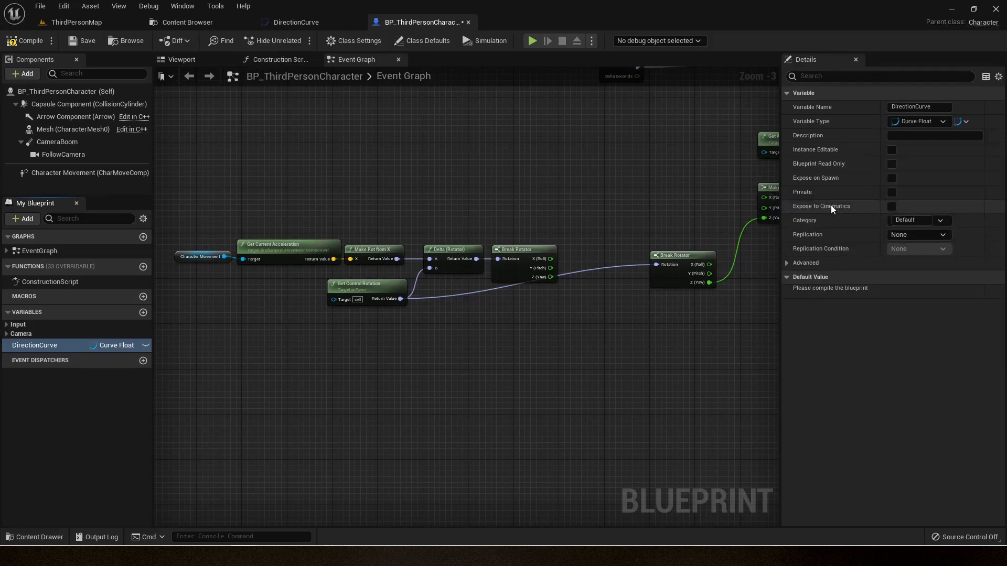
Compile the blueprint, assign the DirectionCurve asset as the variable's default value, and save
left_click(25, 40)
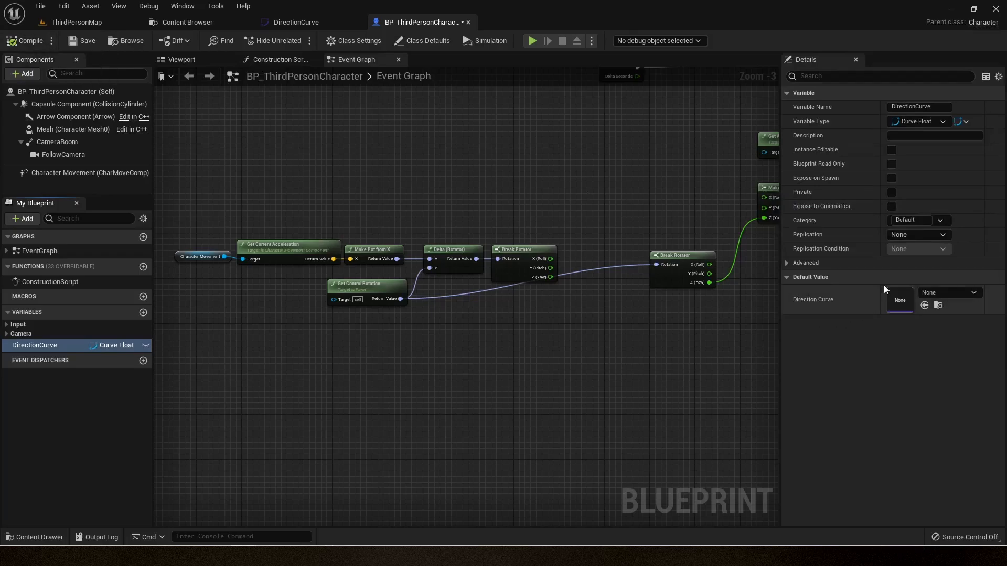
left_click(952, 293)
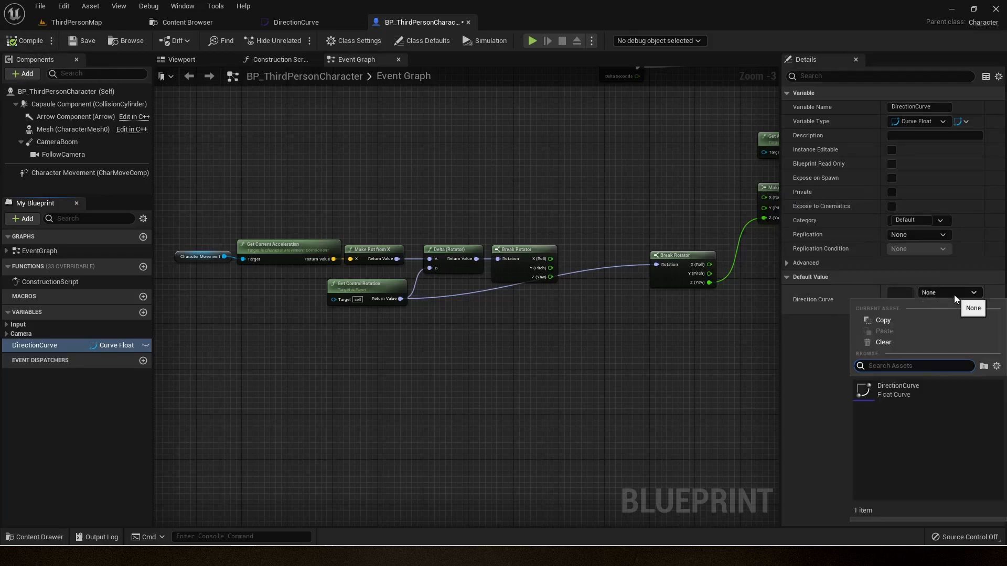
left_click(915, 399)
left_click(81, 42)
Place a DirectionCurve getter below the Break Rotator nodes and create a Get Float Value node from it
right_click_drag(452, 341, 318, 363)
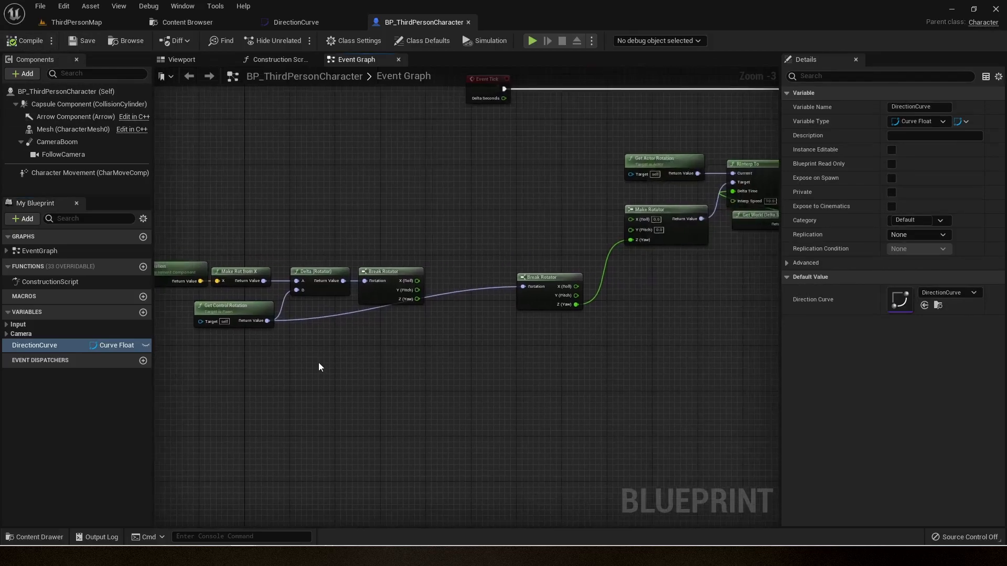
scroll(319, 363, "up", 1)
left_click_drag(50, 347, 369, 338)
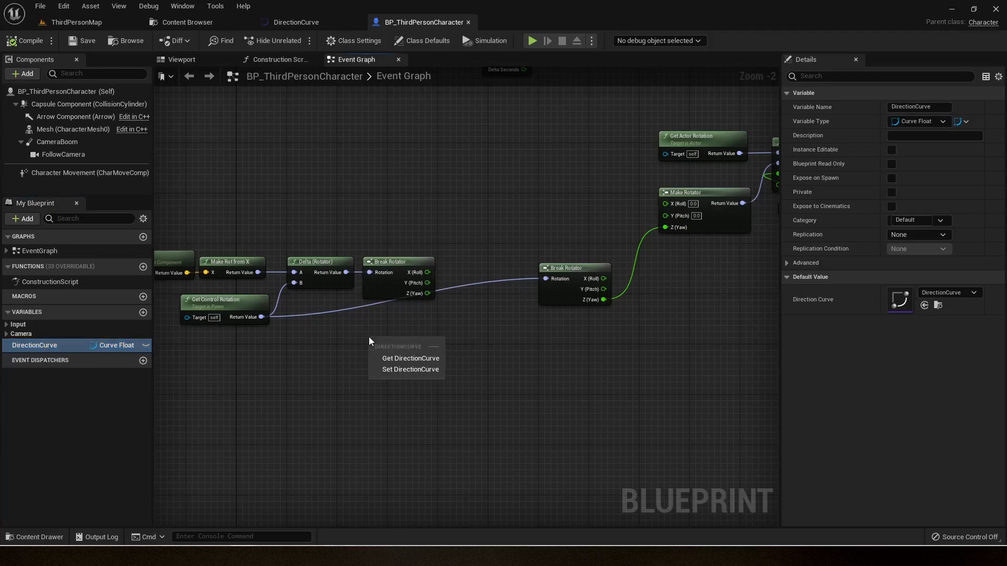
left_click(410, 359)
left_click(441, 369)
scroll(402, 345, "up", 2)
left_click_drag(407, 344, 455, 332)
type("get")
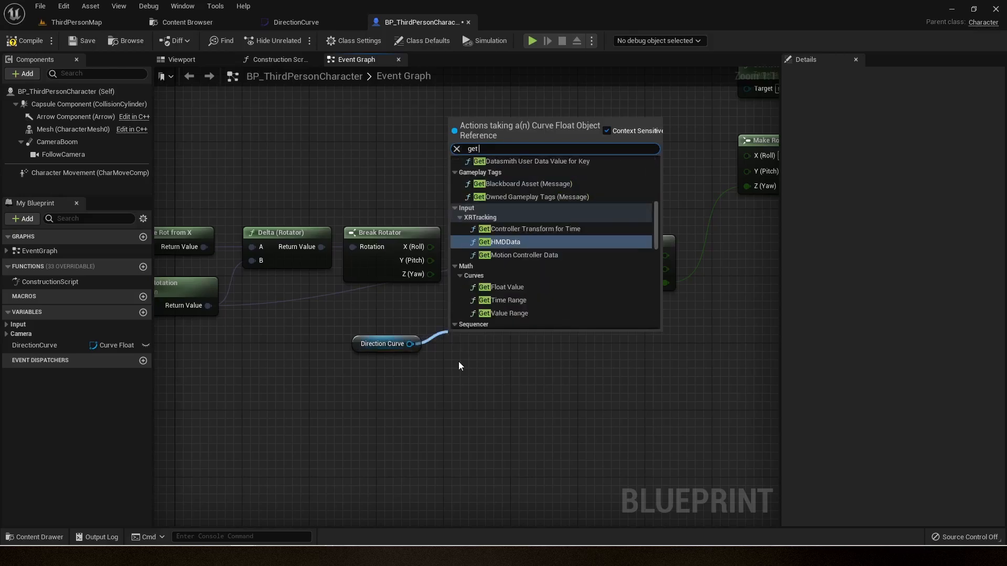
type(" flo")
left_click(510, 182)
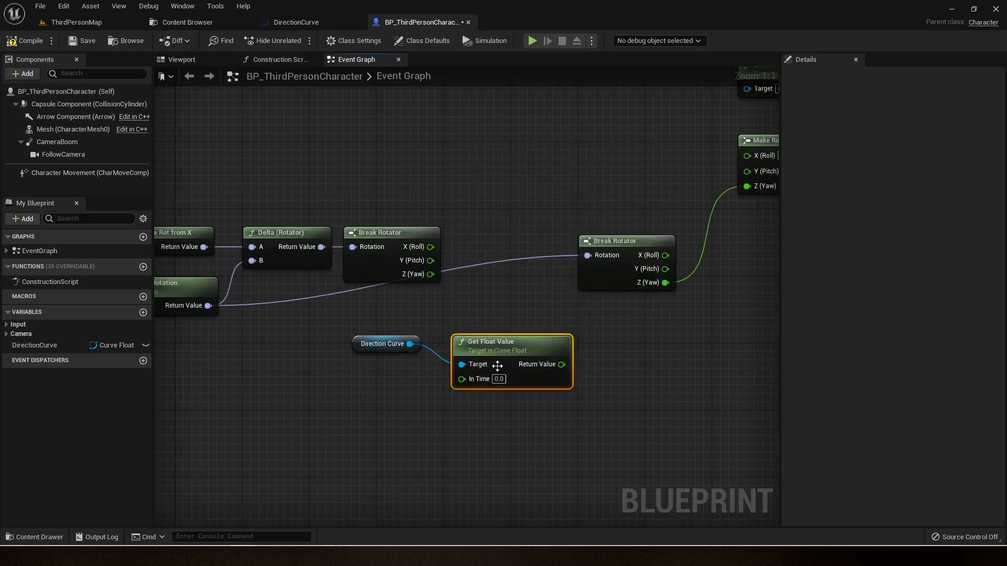
Arrange the Direction Curve getter and Get Float Value node closer together
left_click_drag(342, 326, 503, 398)
left_click_drag(460, 353, 443, 379)
left_click_drag(333, 321, 488, 426)
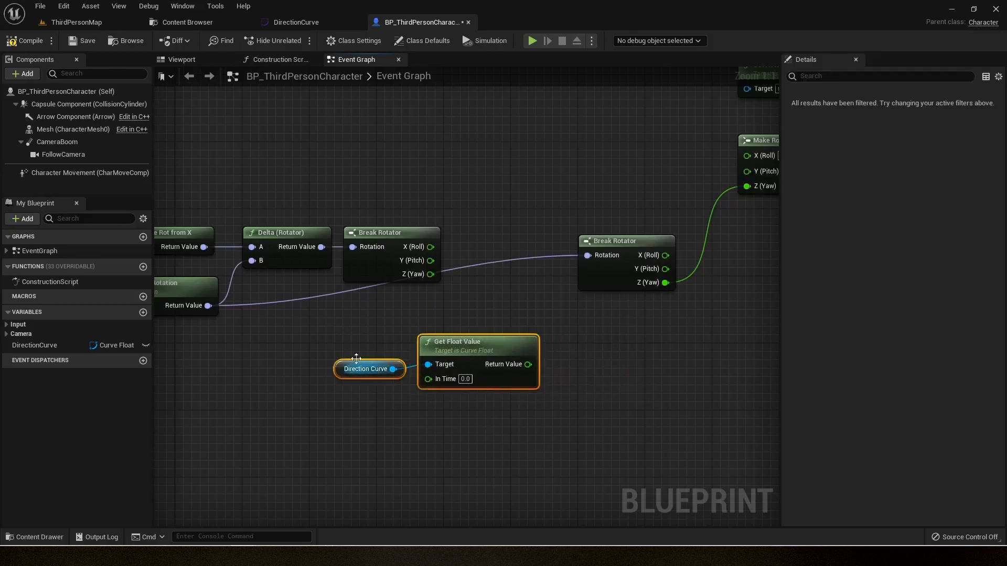
left_click_drag(301, 343, 370, 411)
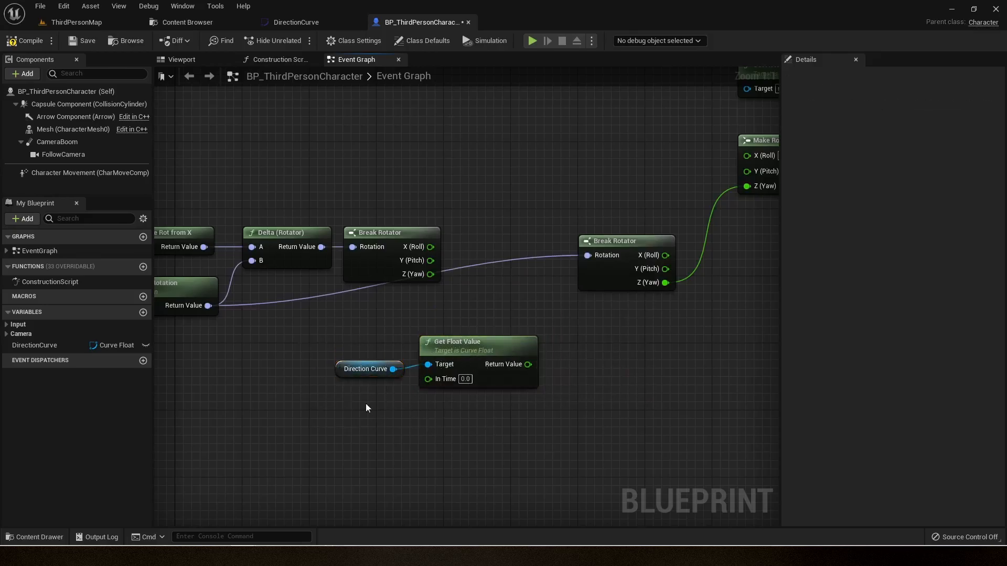
right_click_drag(370, 410, 466, 379)
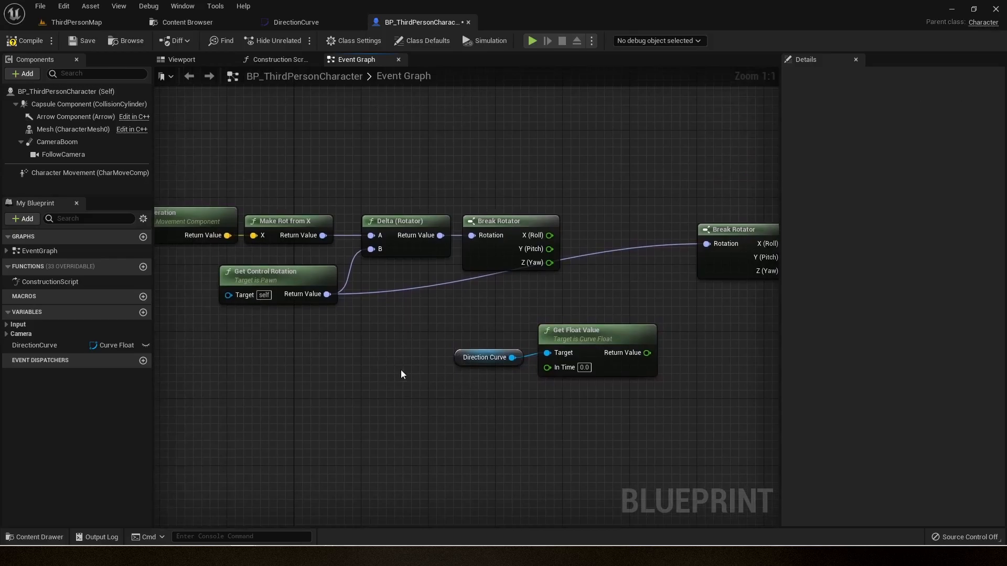
right_click_drag(478, 316, 431, 314)
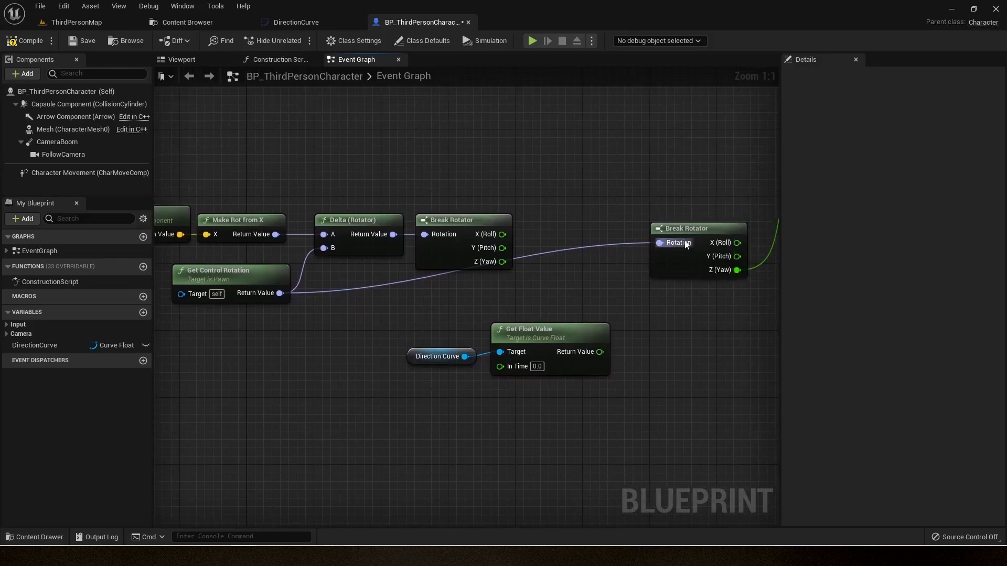
Delete the Break Rotator node that links Get Control Rotation to Make Rotator
scroll(686, 245, "down", 3)
right_click_drag(685, 245, 472, 292)
left_click(451, 266)
key("Delete")
Reposition the acceleration delta chain and the curve nodes so the Direction Curve nodes sit after the delta's Break Rotator
right_click_drag(377, 309, 483, 314)
left_click_drag(382, 335, 534, 353)
right_click_drag(413, 342, 537, 361)
left_click_drag(204, 255, 508, 367)
left_click_drag(521, 315, 452, 312)
left_click_drag(546, 341, 623, 331)
left_click(420, 329)
scroll(417, 329, "up", 2)
right_click_drag(418, 329, 362, 326)
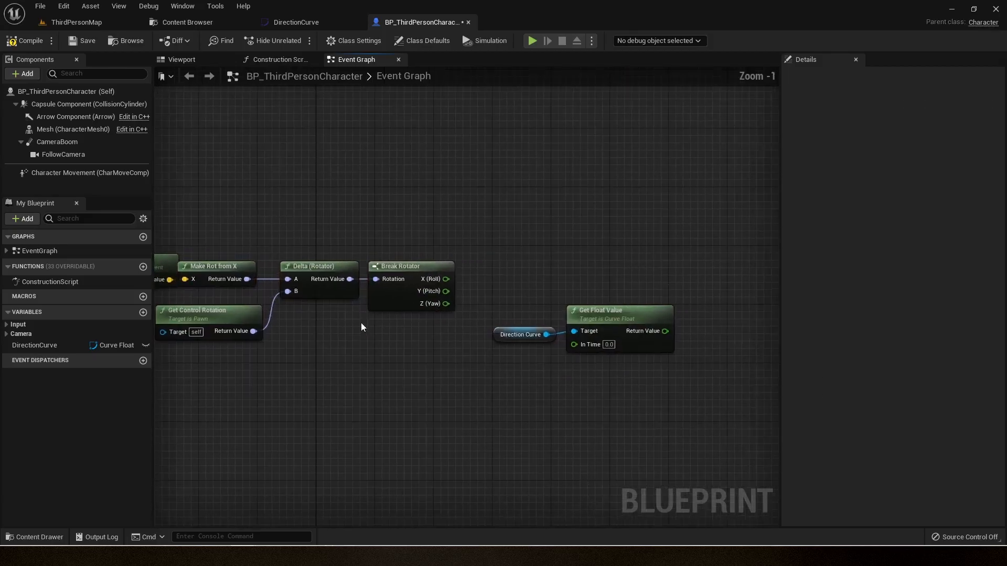
left_click_drag(308, 234, 409, 306)
left_click(450, 336)
right_click_drag(482, 325, 425, 324)
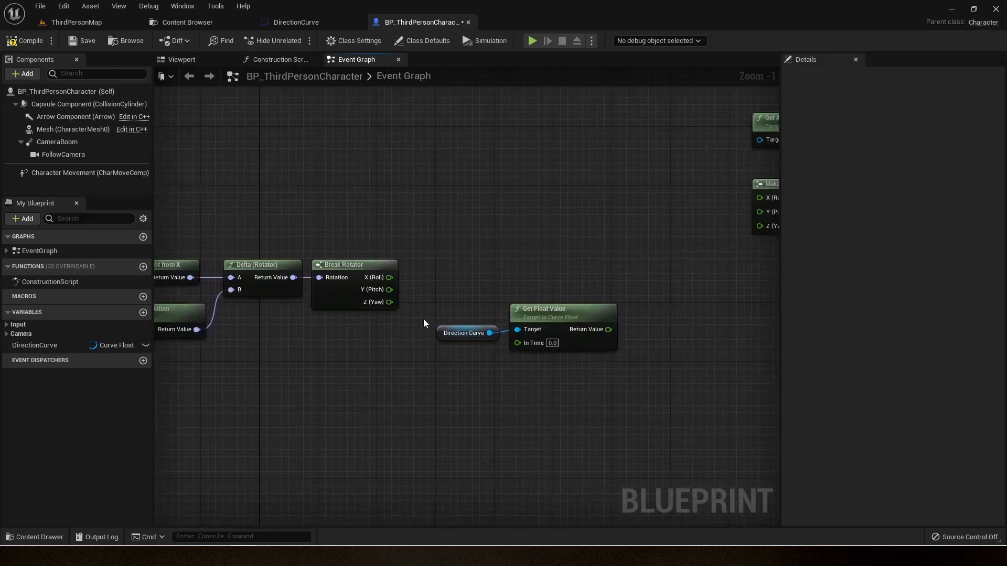
Connect the delta Break Rotator's Yaw to Get Float Value's In Time and route the wire through a reroute node
left_click_drag(391, 309, 526, 346)
left_click_drag(448, 339, 422, 346)
double_click(407, 304)
left_click(502, 372)
right_click_drag(503, 373, 485, 410)
right_click_drag(298, 267, 508, 286)
right_click_drag(558, 327, 406, 300)
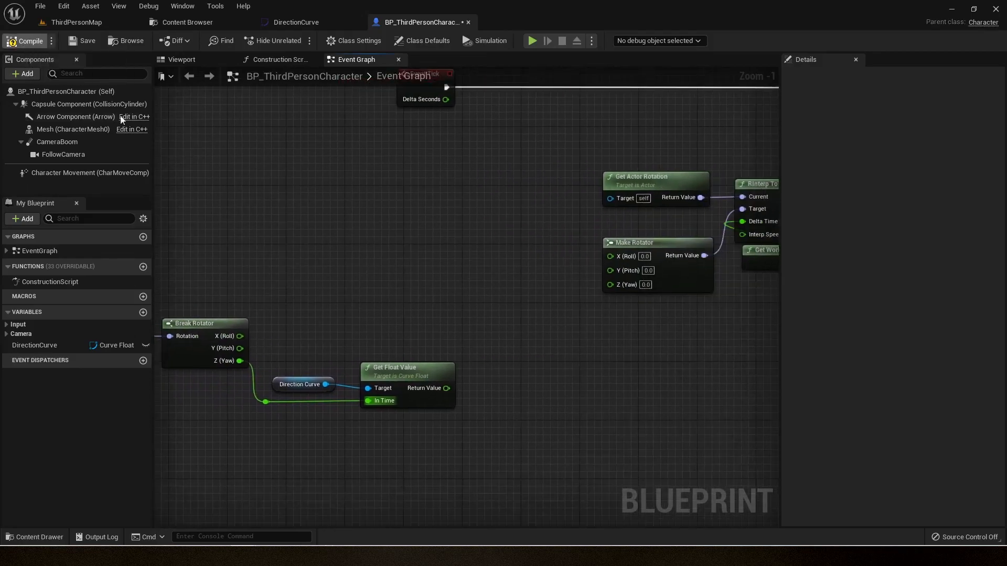
Duplicate the Get Control Rotation node and place the copy above the delta chain
right_click_drag(267, 208, 355, 253)
right_click_drag(383, 317, 470, 288)
left_click(215, 394)
key("ctrl+c")
key("ctrl+v")
left_click_drag(393, 294, 397, 264)
Split the duplicated Get Control Rotation's return value with a Break Rotator node placed beside it
right_click_drag(497, 310, 400, 315)
left_click_drag(378, 283, 412, 290)
scroll(464, 436, "down", 5)
left_click(459, 483)
left_click_drag(433, 324, 411, 295)
Create an Add node from the control rotation's Yaw and shift the two control rotation nodes closer to it
left_click_drag(469, 307, 527, 309)
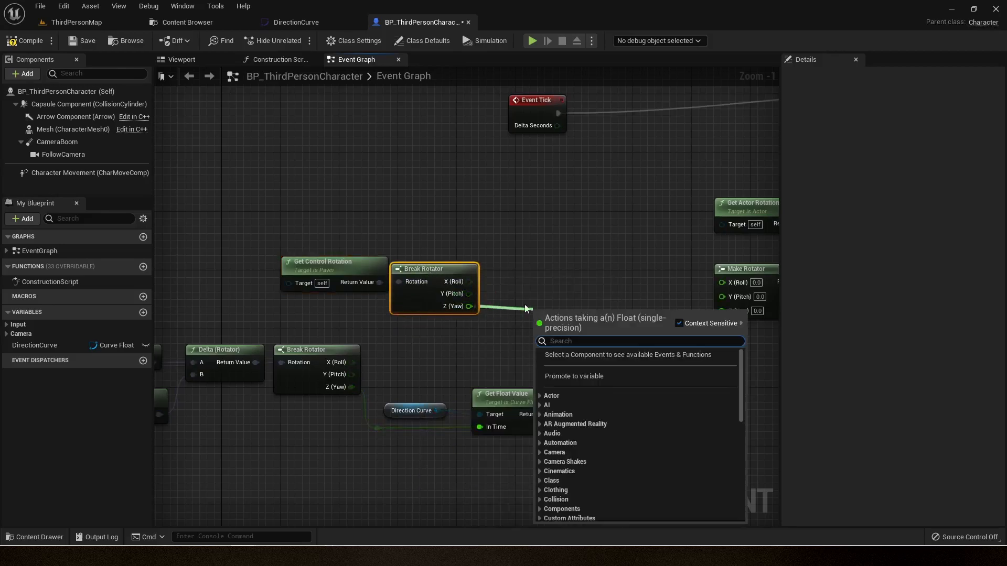
type("+")
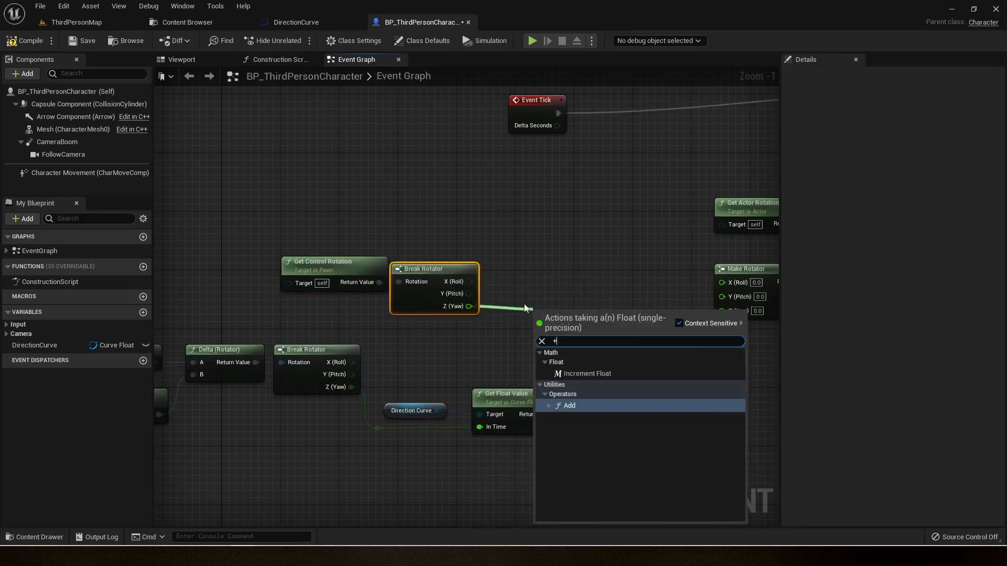
left_click(579, 409)
left_click_drag(555, 339, 275, 242)
left_click_drag(562, 315, 591, 315)
left_click(469, 372)
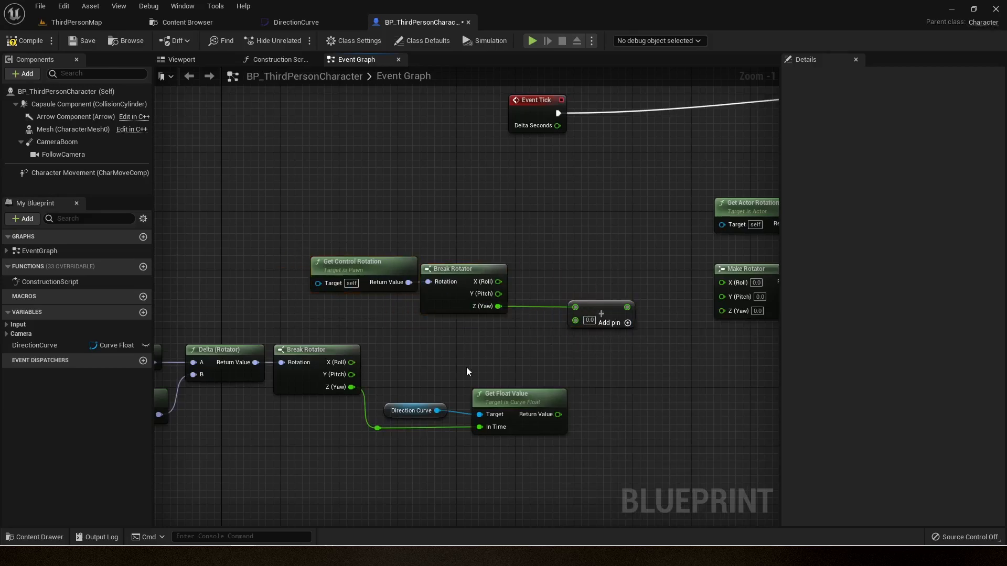
Move the curve nodes up beside the Add node and connect Get Float Value's return value to its second input
right_click_drag(468, 371, 557, 355)
left_click_drag(603, 443, 456, 368)
left_click_drag(596, 387, 597, 319)
right_click_drag(652, 368, 499, 379)
left_click_drag(537, 299, 552, 300)
left_click(534, 281)
left_click_drag(493, 344, 525, 315)
Space out the upper Get Control Rotation and Break Rotator nodes before the Add node
left_click_drag(398, 263, 420, 263)
left_click(373, 254)
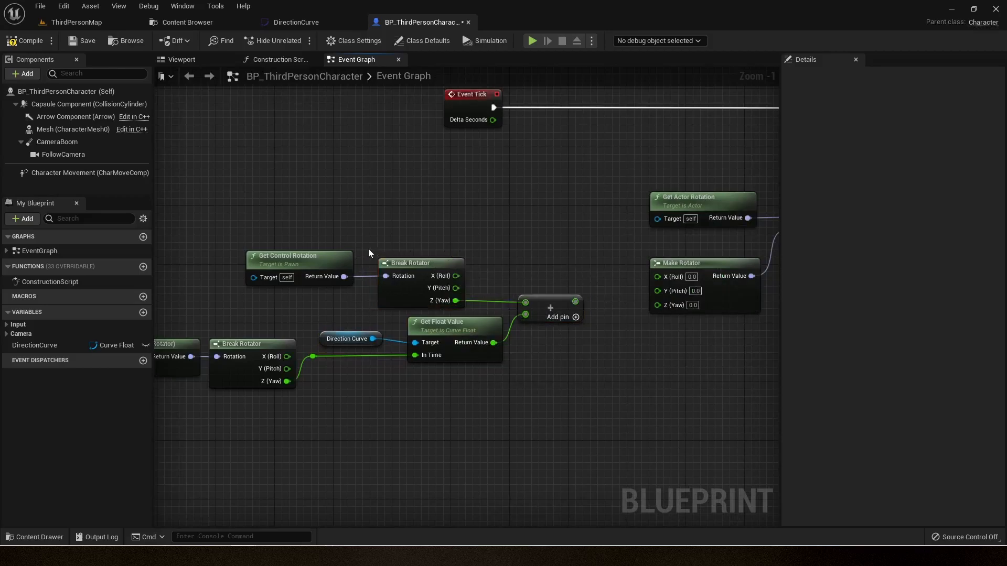
left_click_drag(323, 257, 308, 255)
right_click_drag(349, 270, 458, 262)
scroll(459, 358, "down", 3)
right_click_drag(470, 370, 497, 386)
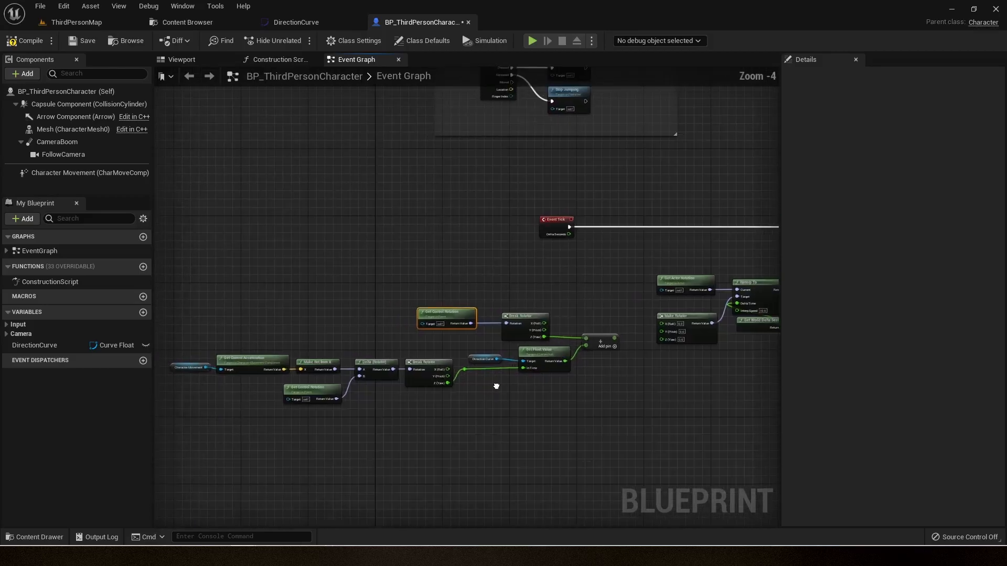
Move the actor rotation interpolation nodes slightly up and connect the Add result to Make Rotator's Yaw
left_click_drag(175, 303, 602, 448)
scroll(490, 382, "up", 3)
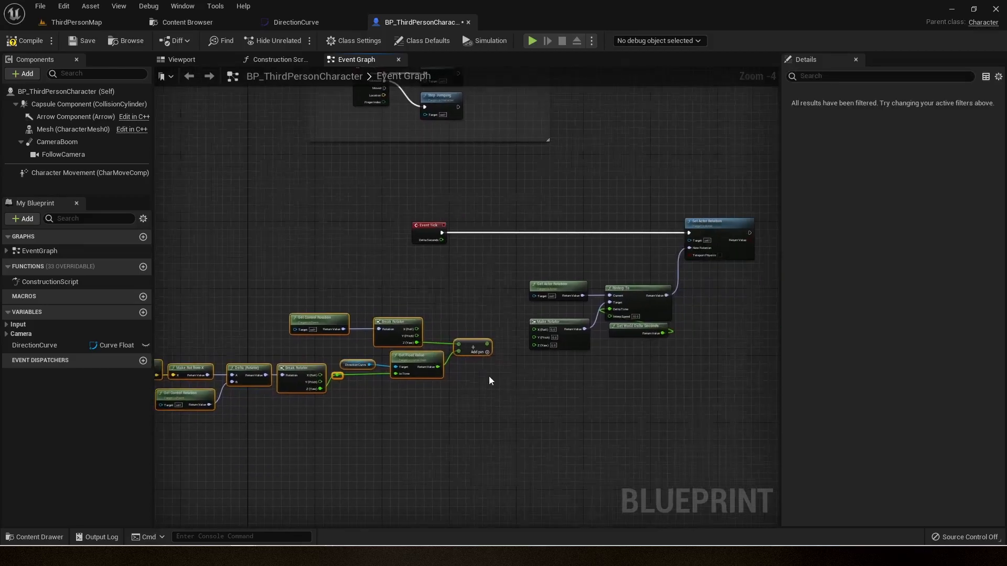
right_click_drag(603, 273, 498, 287)
left_click_drag(454, 207, 652, 368)
left_click_drag(644, 257, 636, 235)
left_click(507, 360)
left_click_drag(380, 334, 465, 321)
scroll(458, 351, "down", 2)
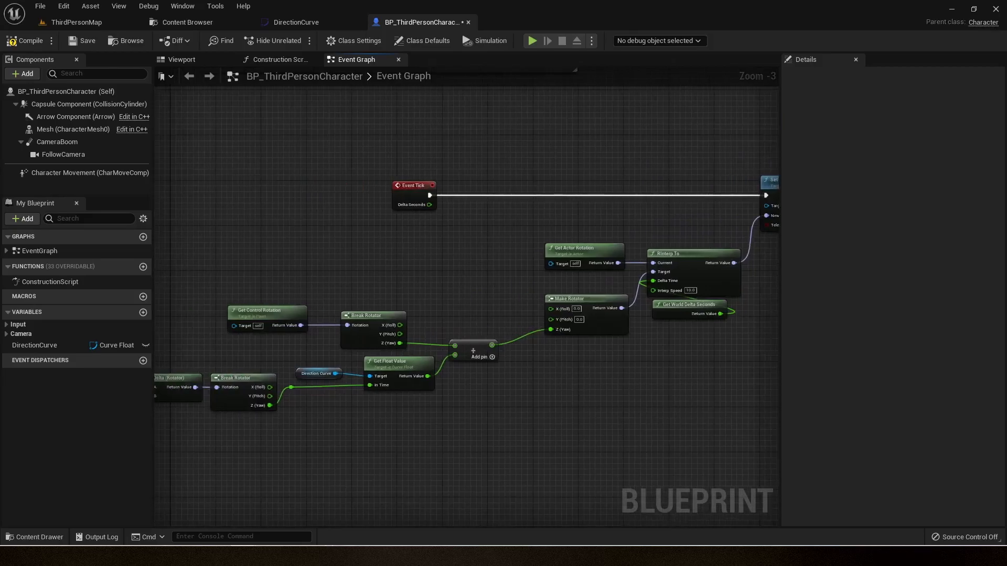
Compile and save BP_ThirdPersonCharacter
left_click(28, 43)
left_click(81, 42)
scroll(359, 208, "down", 2)
Play ThirdPersonMap and move the character forward and sideways to check how it rotates with the movement direction
left_click(113, 21)
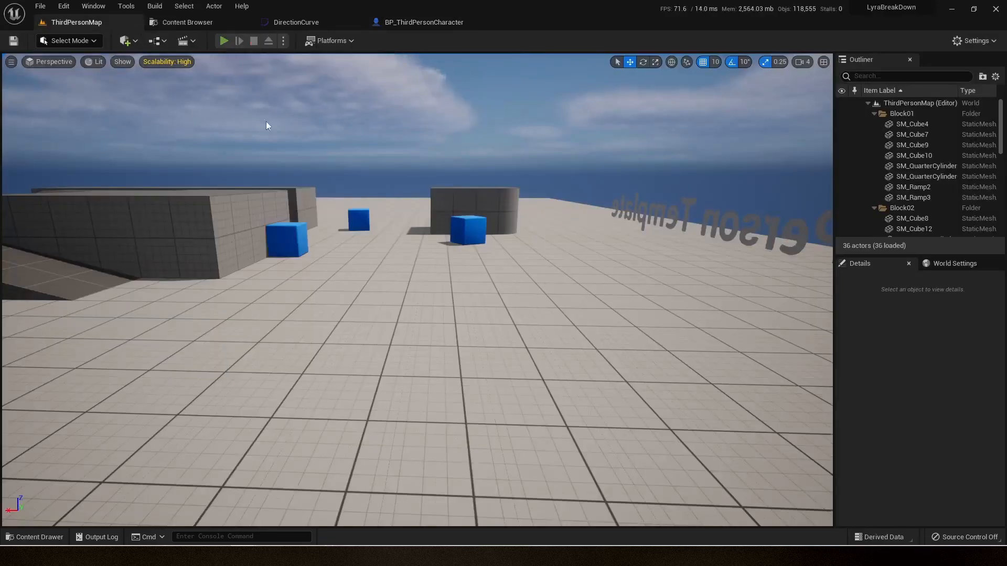
left_click(229, 45)
left_click(250, 95)
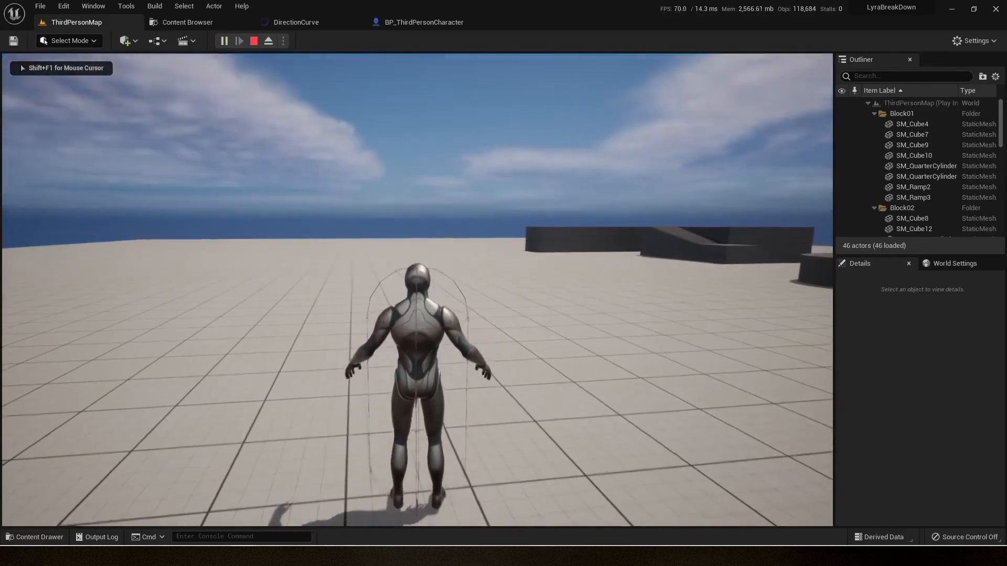
key("d")
key("a")
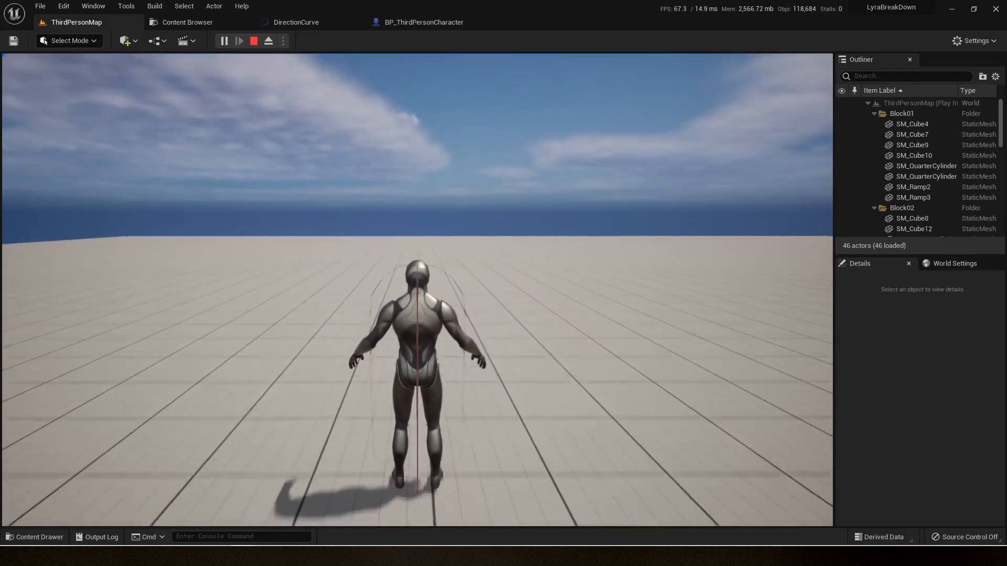
key("w")
key("d")
key("a")
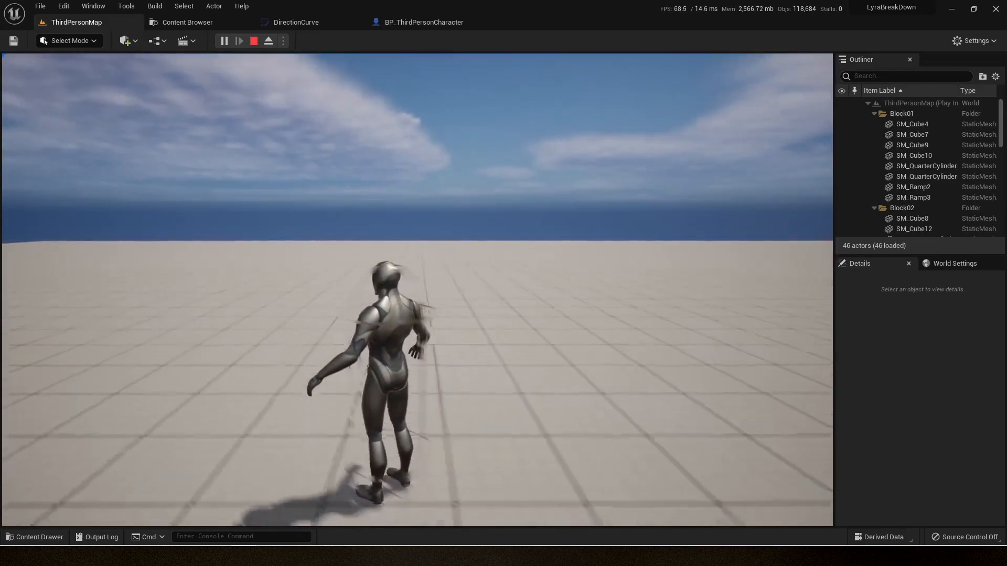
key("d")
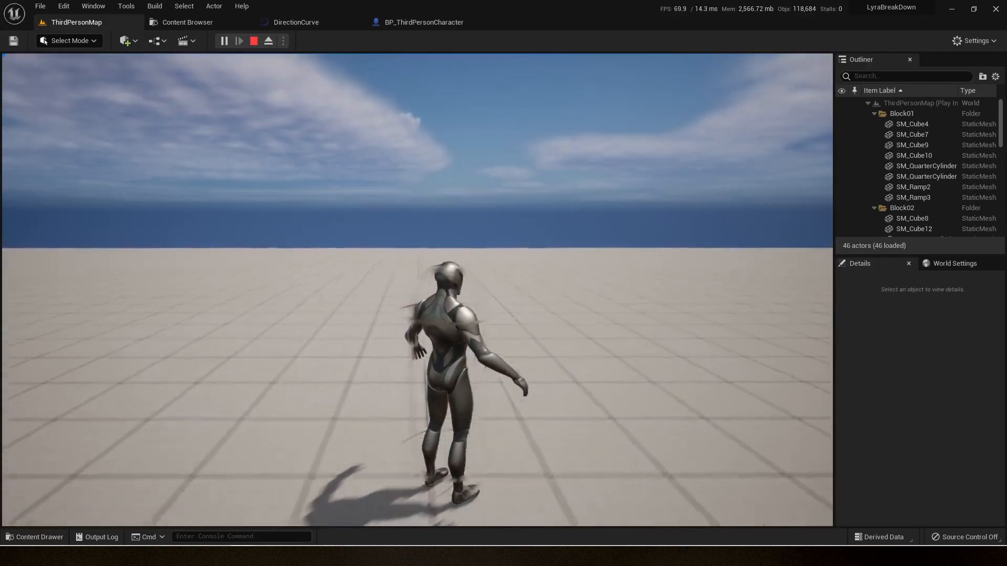
key("a")
key("d")
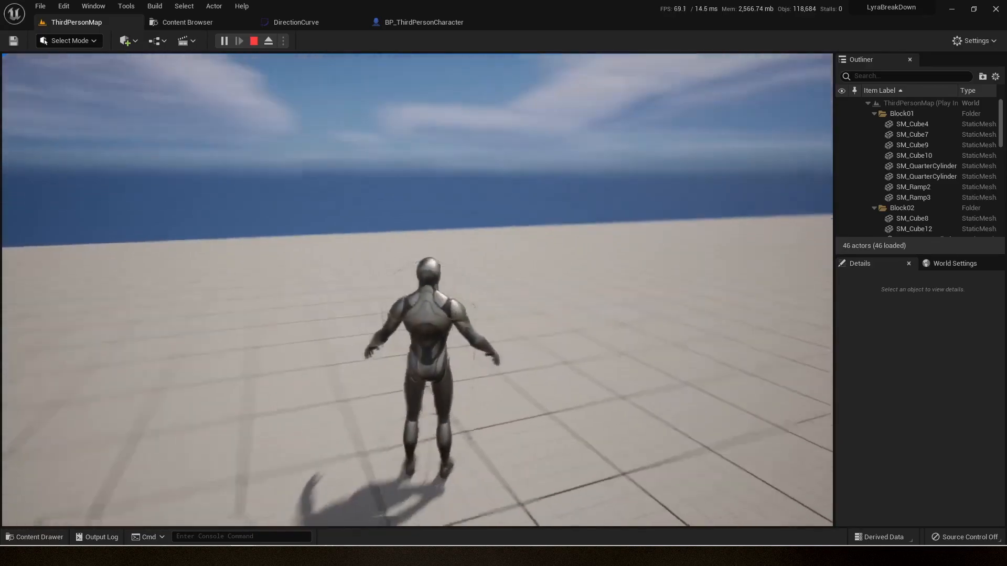
key("a")
key("d")
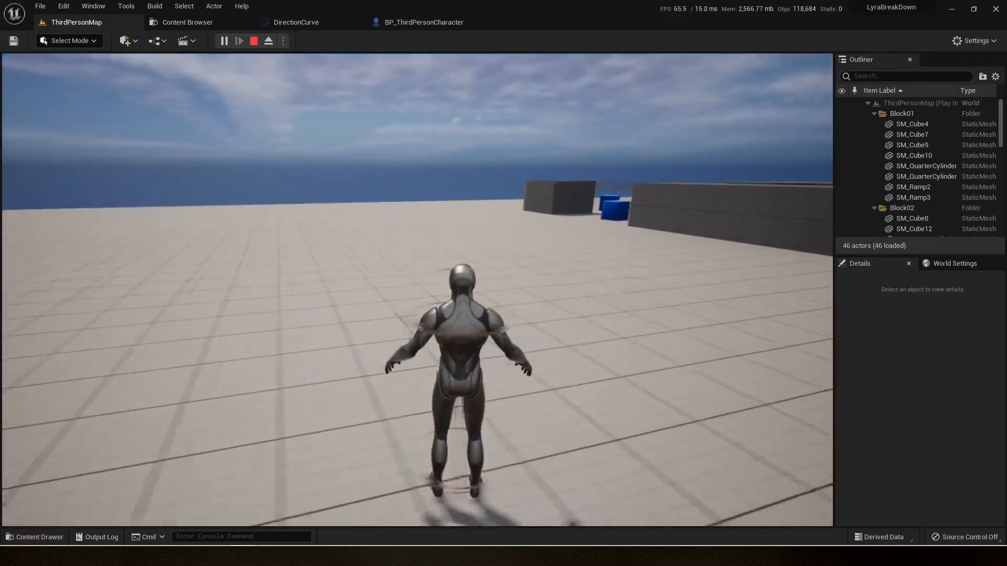
Continue the play test with backward, forward and sideways movement while turning the camera, and end the session
key("s")
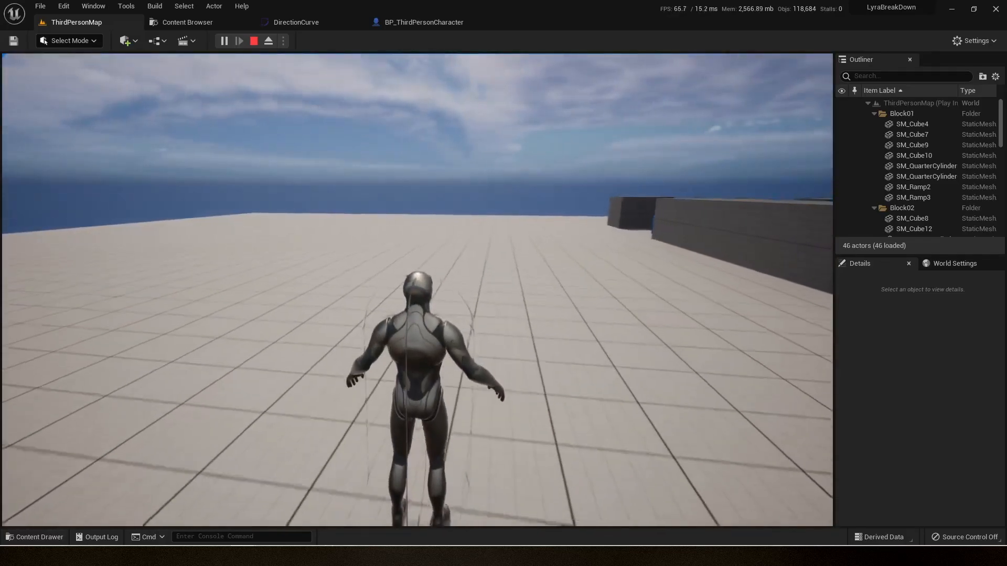
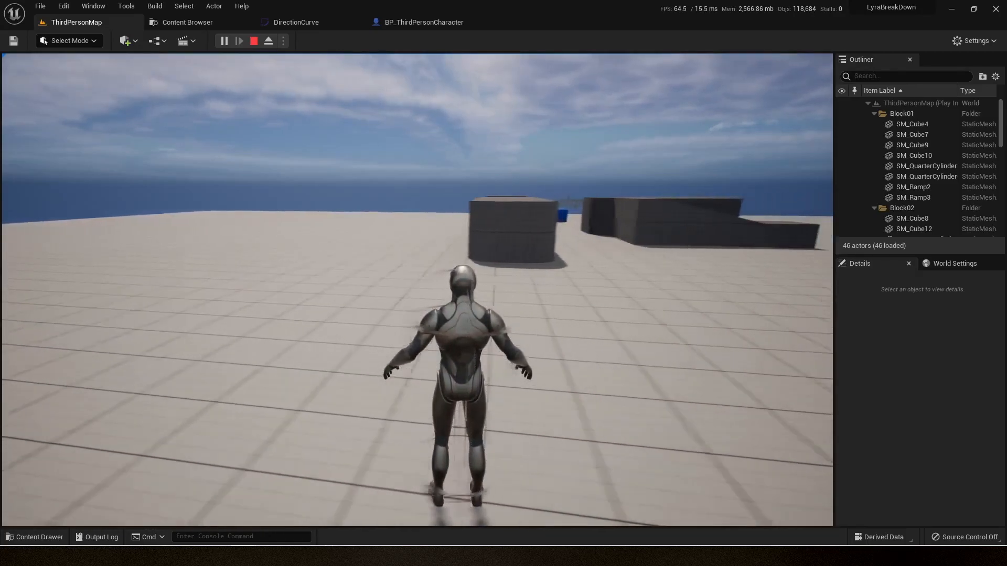
key("w")
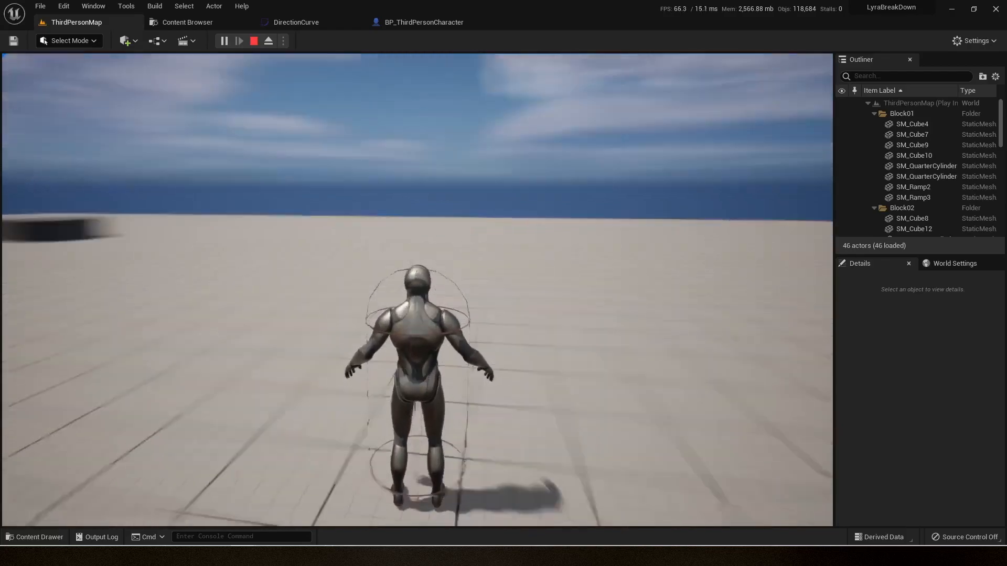
key("d")
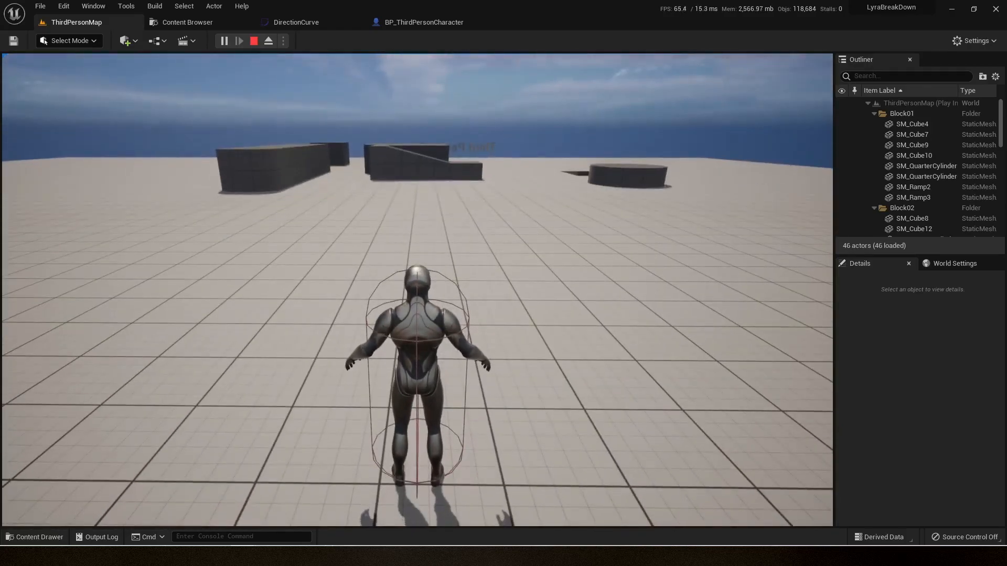
key("d")
key("d")
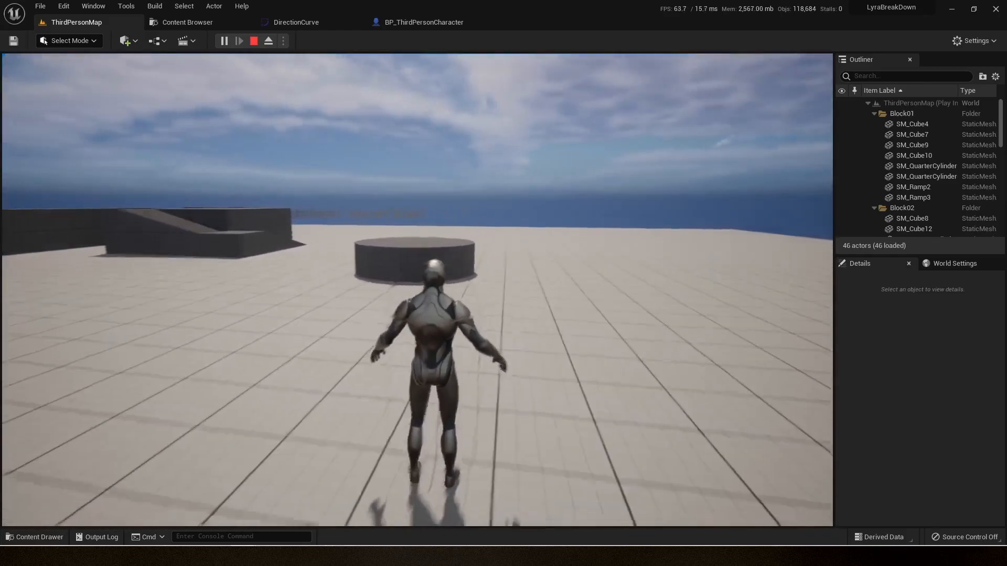
key("d")
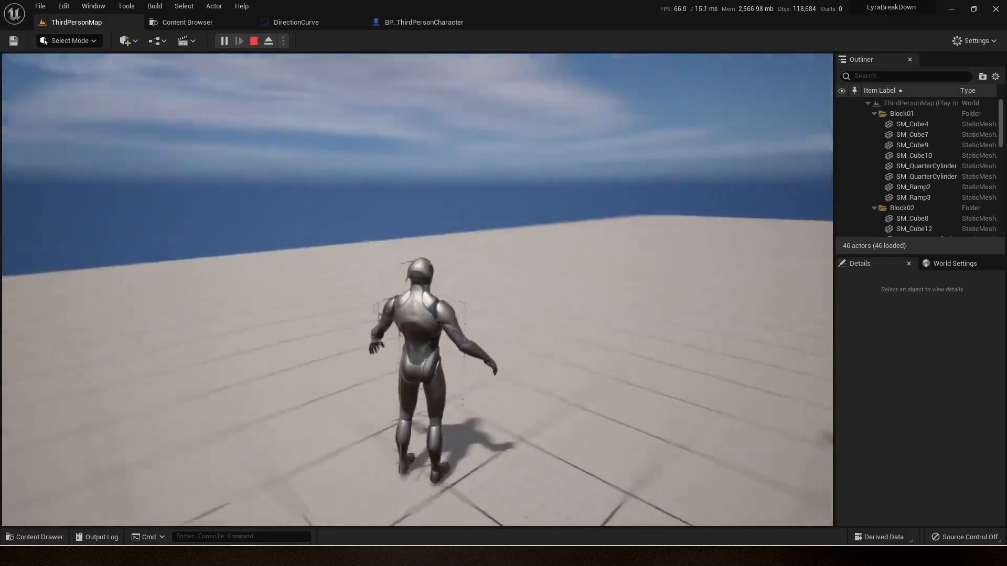
key("a")
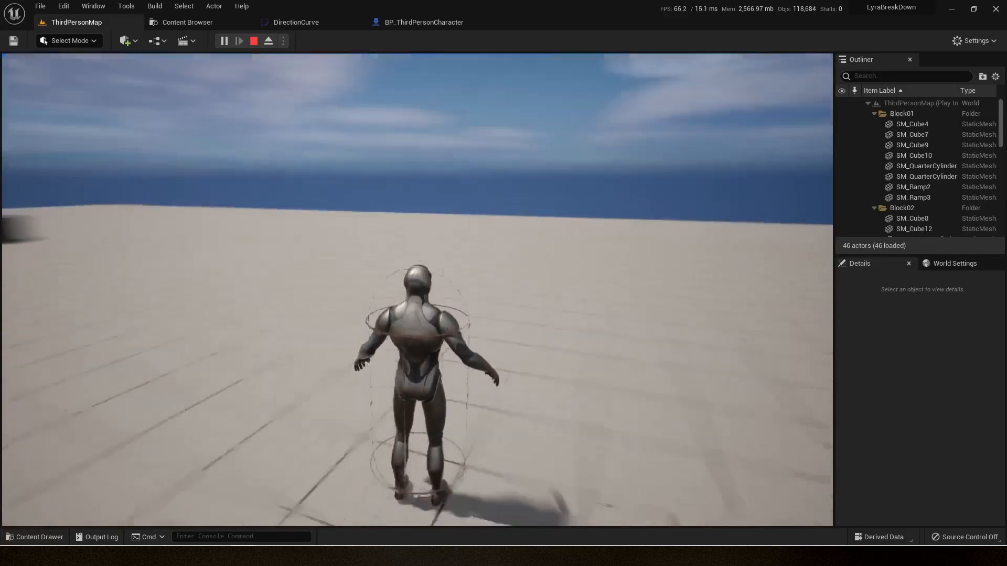
key("Escape")
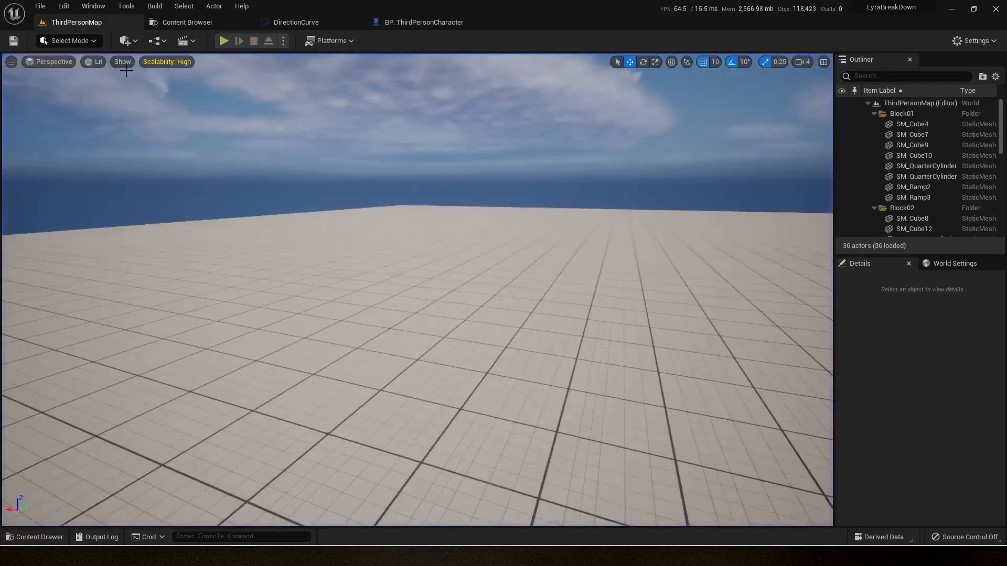
Play ThirdPersonMap again to check the character's facing while it stands still, and stop the session
left_click(196, 22)
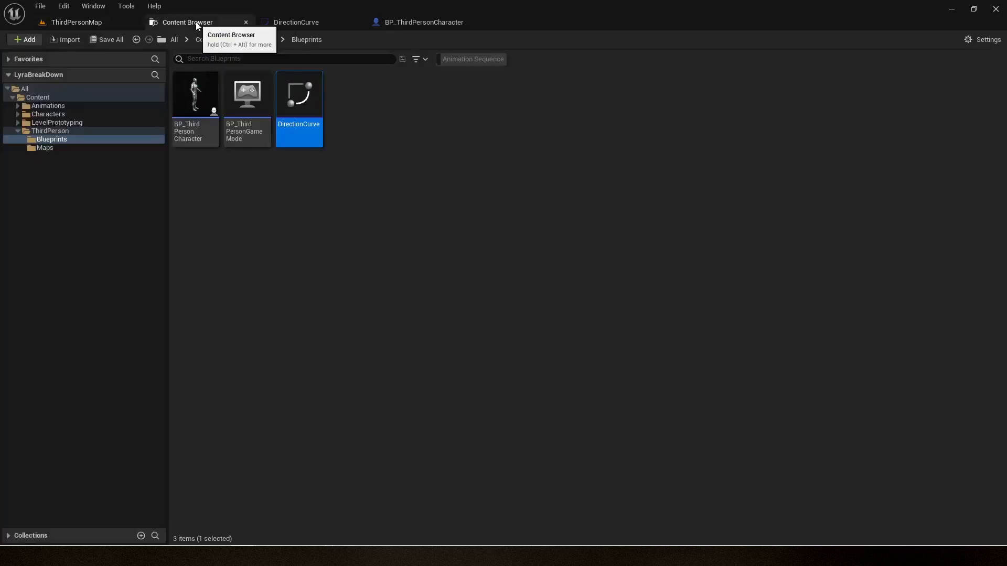
left_click(415, 25)
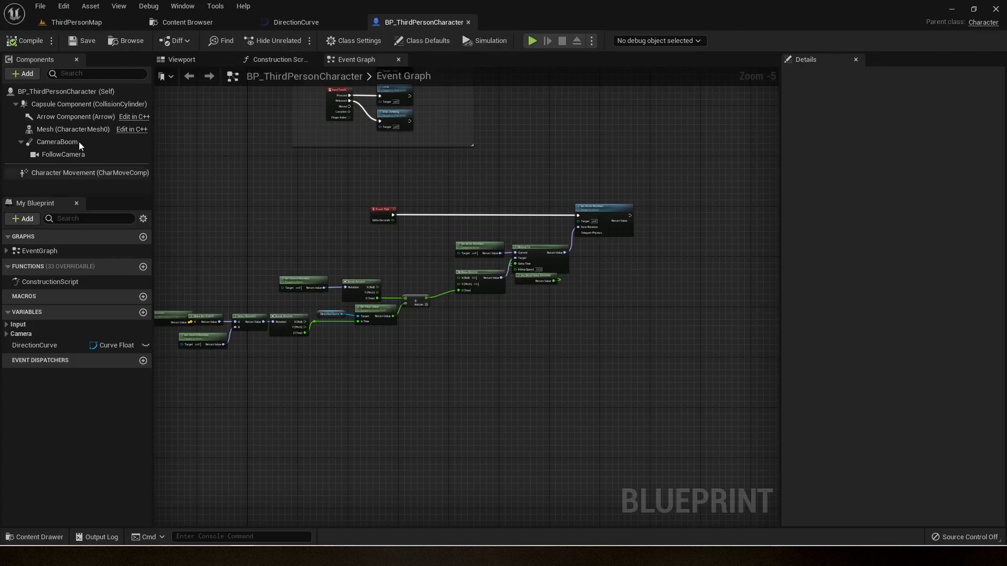
left_click(77, 22)
left_click(226, 41)
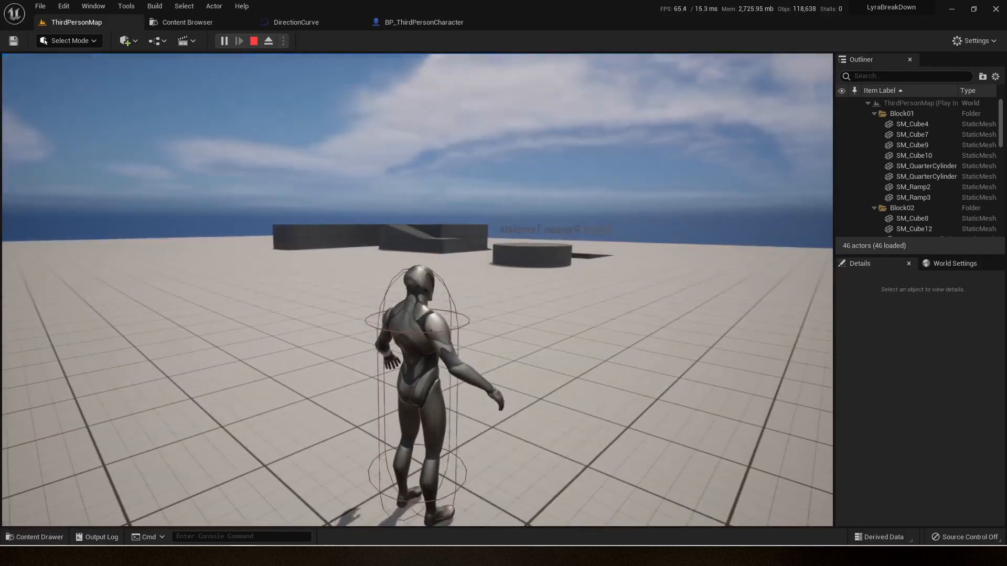
key("Escape")
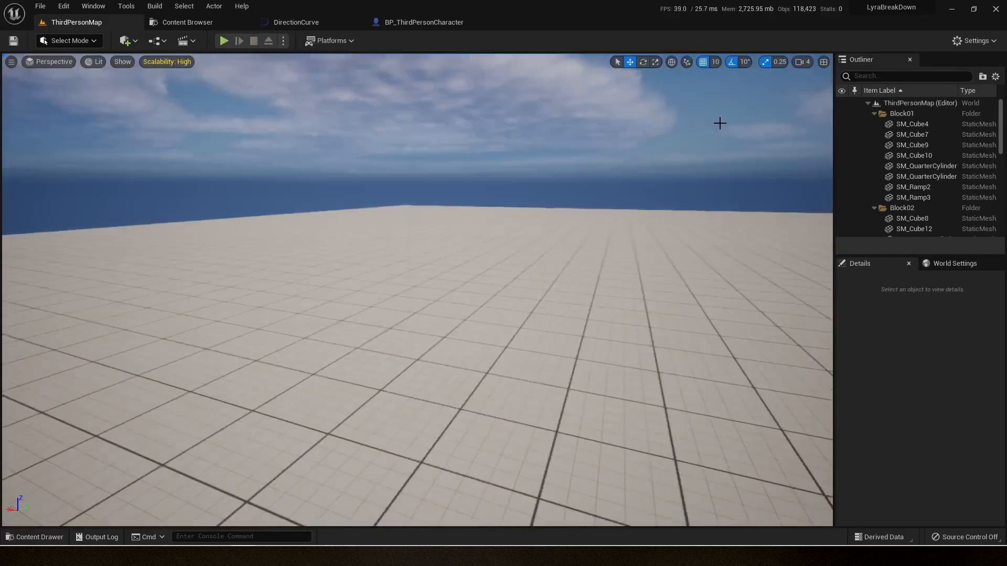
In BP_ThirdPersonCharacter, add a Branch node after Event Tick and place both in line before Set Actor Rotation
left_click(433, 27)
scroll(397, 156, "down", 3)
scroll(393, 169, "up", 3)
right_click_drag(394, 169, 463, 200)
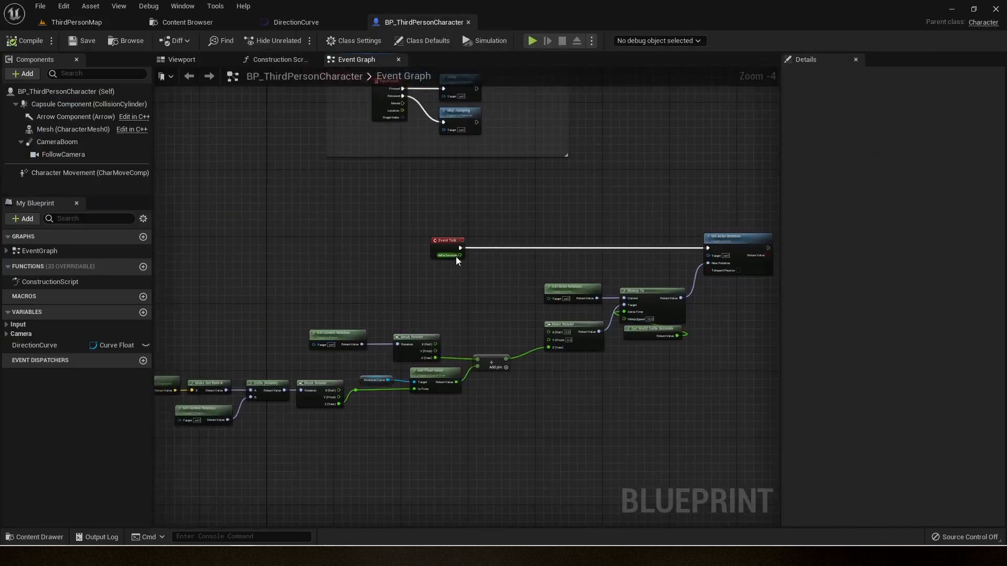
scroll(499, 266, "up", 3)
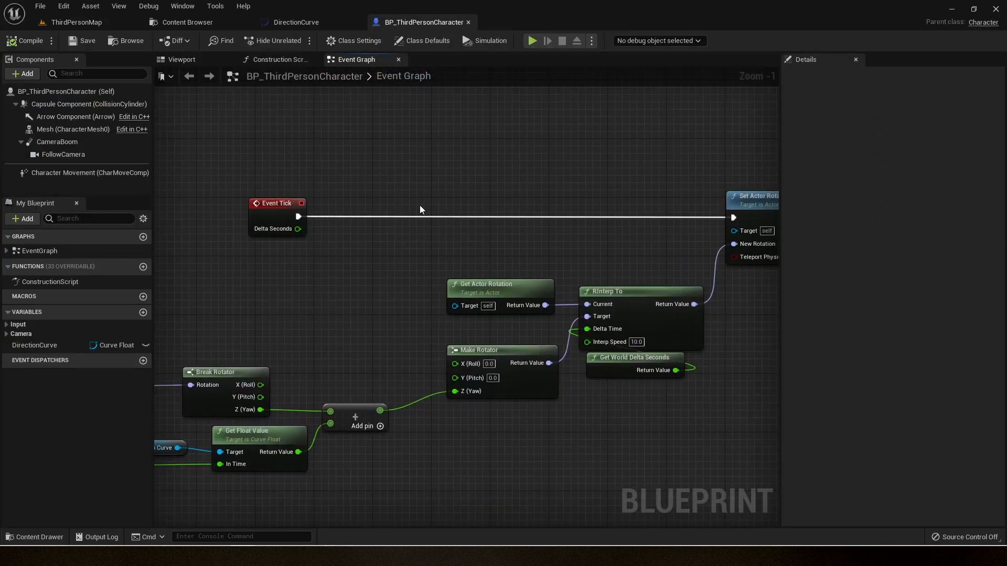
left_click(419, 210)
left_click_drag(312, 223, 393, 223)
left_click_drag(456, 223, 580, 212)
left_click_drag(358, 223, 422, 217)
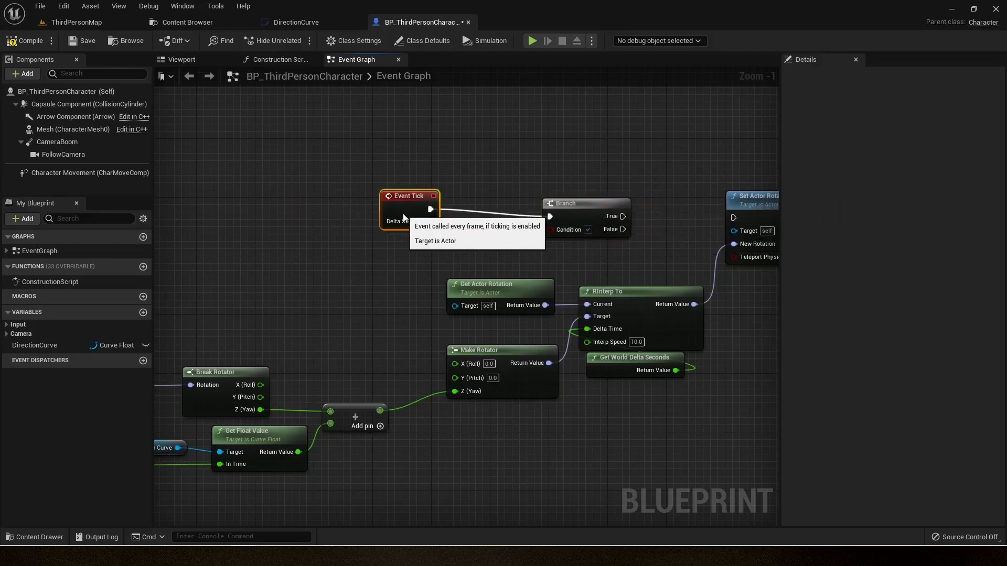
Copy the Character Movement and Get Current Acceleration nodes and paste the pair below Event Tick
scroll(419, 226, "down", 2)
right_click_drag(423, 243, 650, 231)
right_click_drag(281, 323, 307, 325)
left_click_drag(302, 371, 329, 388)
right_click_drag(583, 240, 202, 373)
left_click(284, 363)
key("ctrl+v")
scroll(359, 385, "up", 2)
Add a Vector Length node fed by Get Current Acceleration's return value
left_click_drag(375, 390, 388, 361)
left_click(395, 310)
type("len")
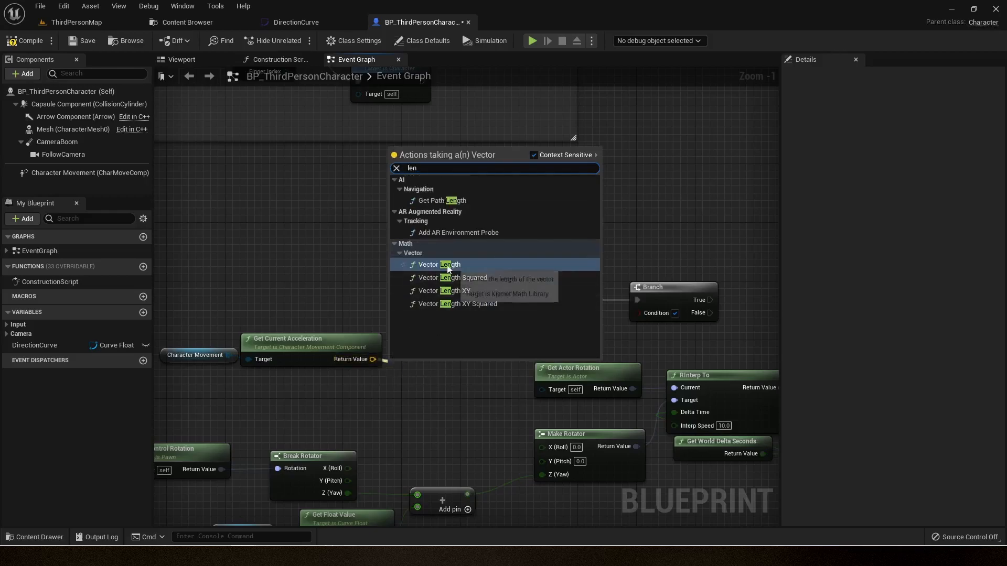
left_click(447, 265)
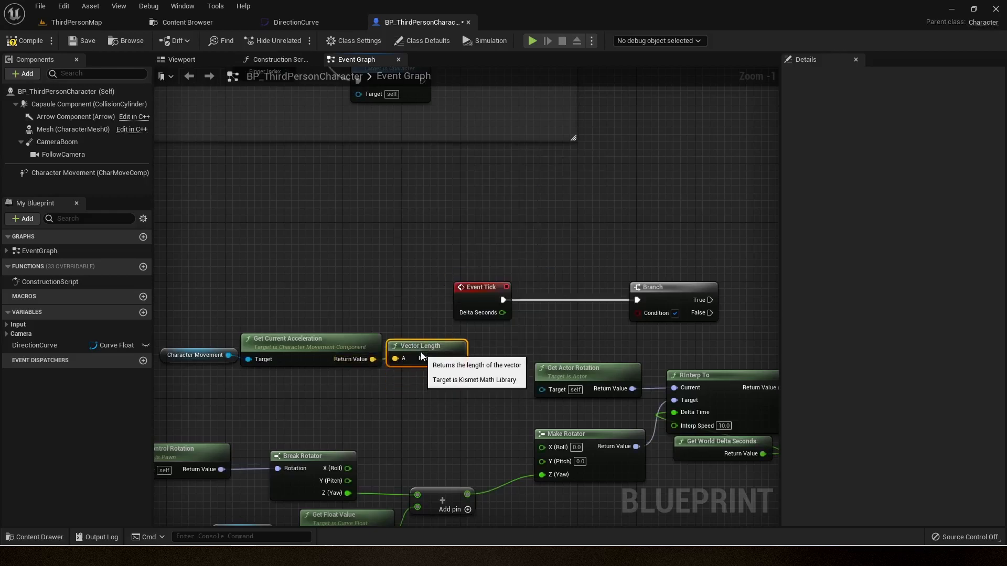
Add a greater-than node comparing the vector length with 0.0 and align it beside the Vector Length node
right_click_drag(466, 394, 350, 392)
left_click_drag(341, 359, 354, 383)
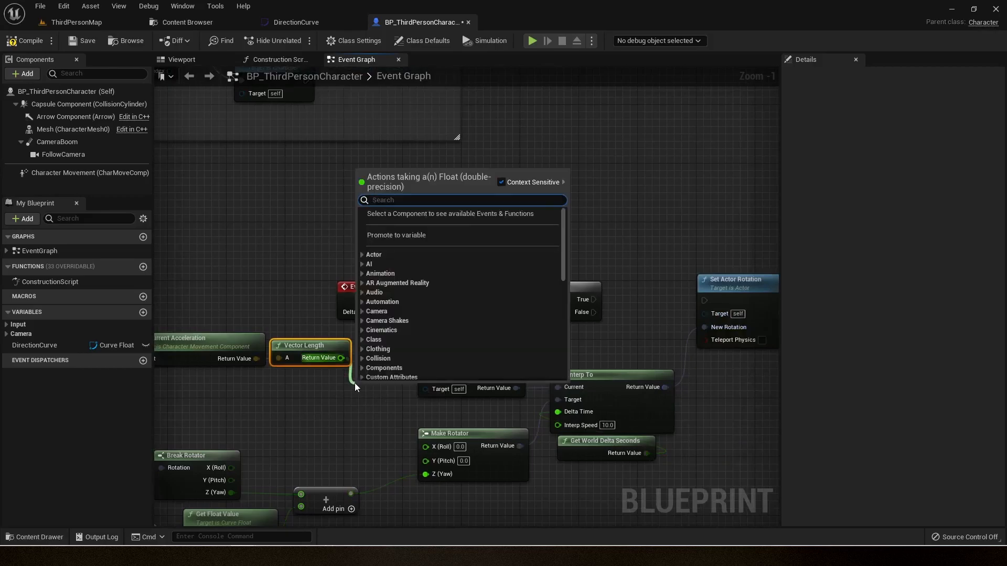
type(">")
left_click(396, 234)
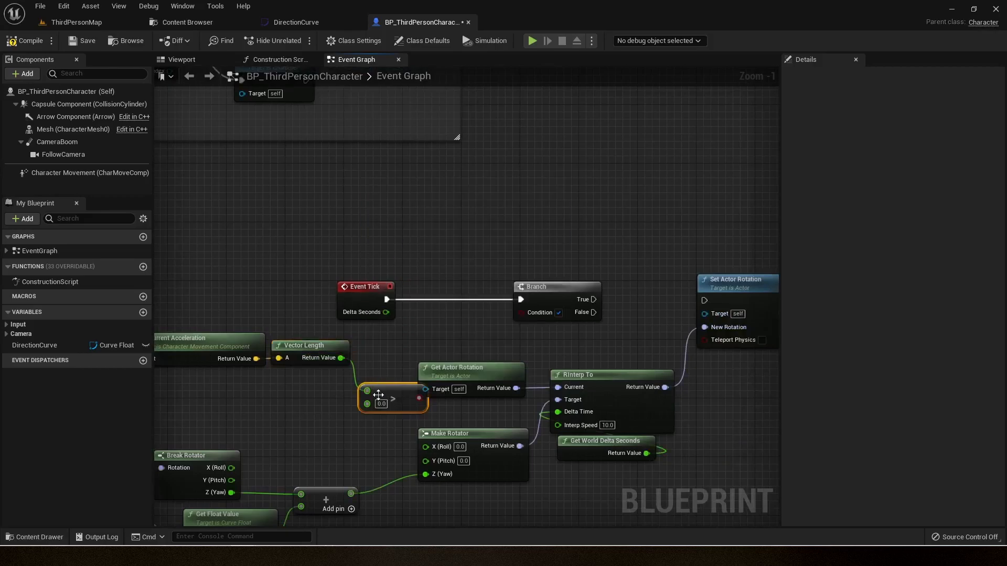
left_click_drag(371, 355, 382, 391)
right_click_drag(182, 389, 366, 398)
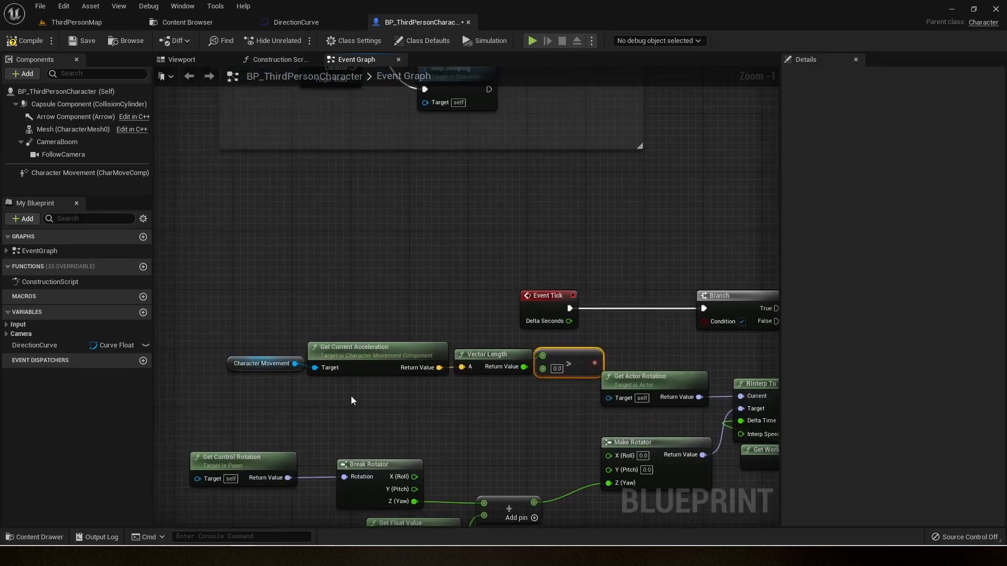
left_click_drag(491, 371, 513, 353)
left_click(572, 352)
Connect the greater-than result to the Branch's Condition and the Branch's True output to Set Actor Rotation
right_click_drag(600, 350, 427, 347)
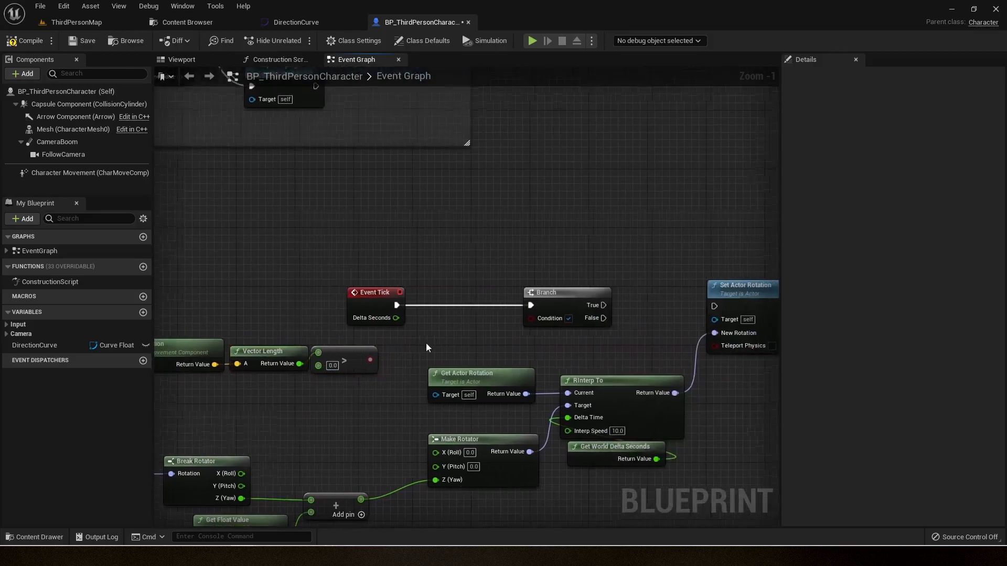
left_click_drag(371, 360, 530, 320)
left_click_drag(372, 302, 387, 229)
right_click_drag(504, 276, 353, 283)
left_click_drag(444, 310, 562, 311)
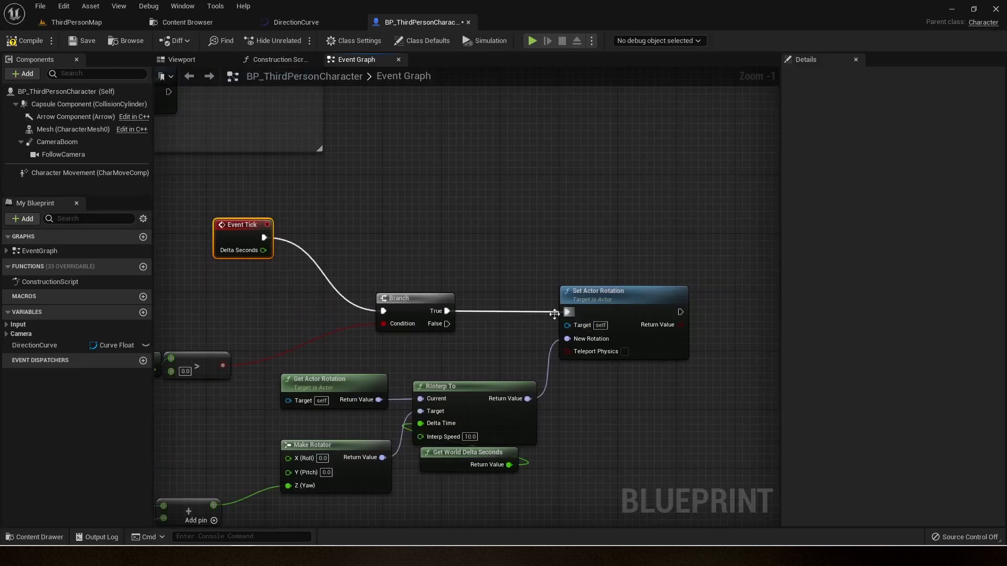
Move Event Tick closer to the Branch node and compile the blueprint
right_click_drag(281, 273, 440, 274)
left_click_drag(392, 236, 451, 266)
scroll(382, 310, "down", 1)
right_click_drag(381, 310, 480, 294)
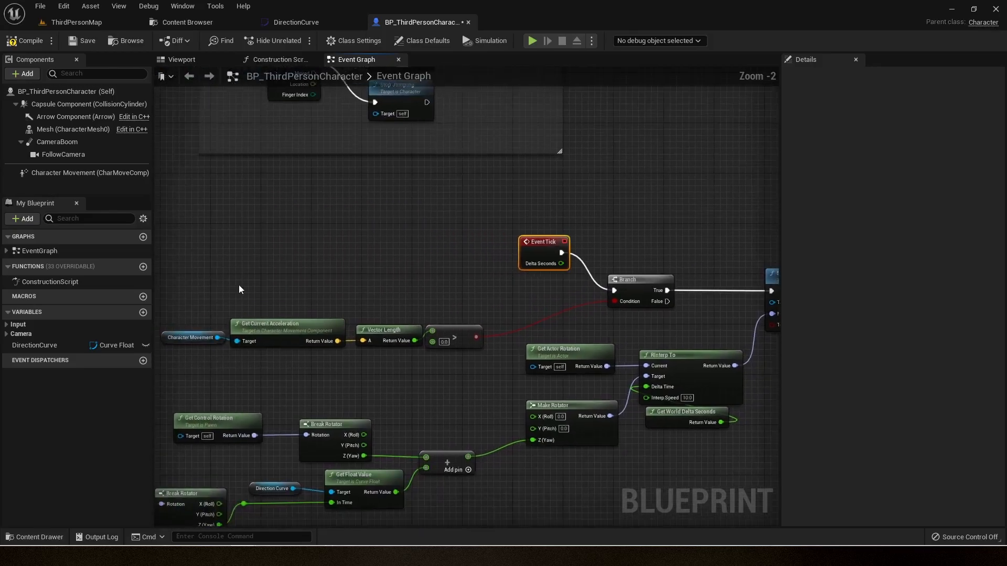
left_click(30, 42)
Play ThirdPersonMap and move the character in all directions to check its rotation with the acceleration condition
left_click(80, 26)
left_click(234, 40)
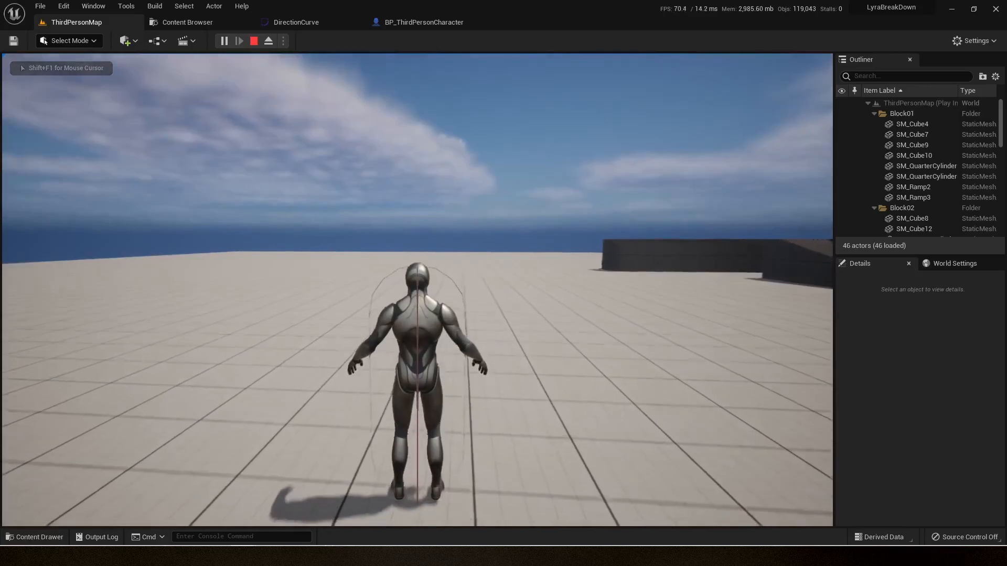
key("a")
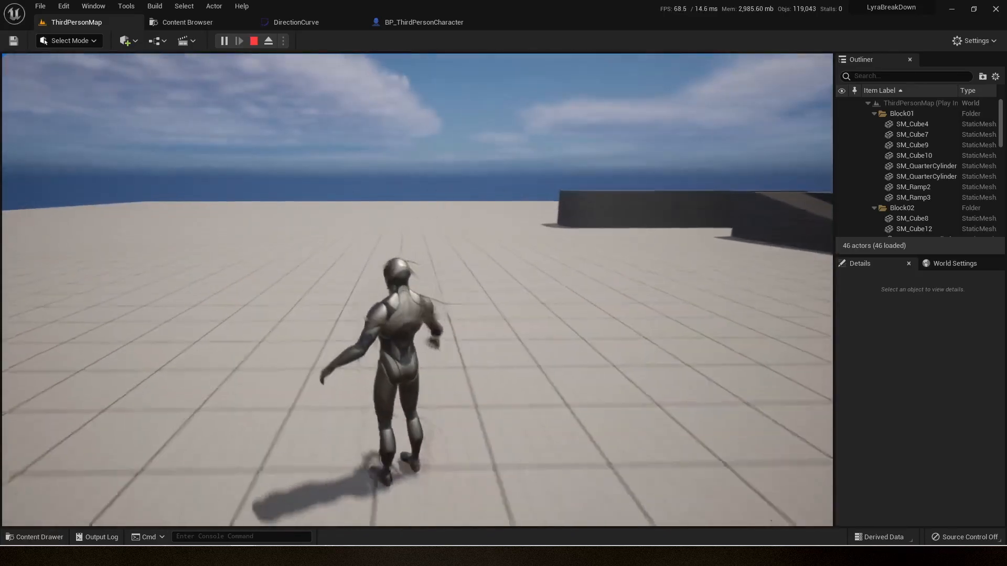
key("d")
key("s")
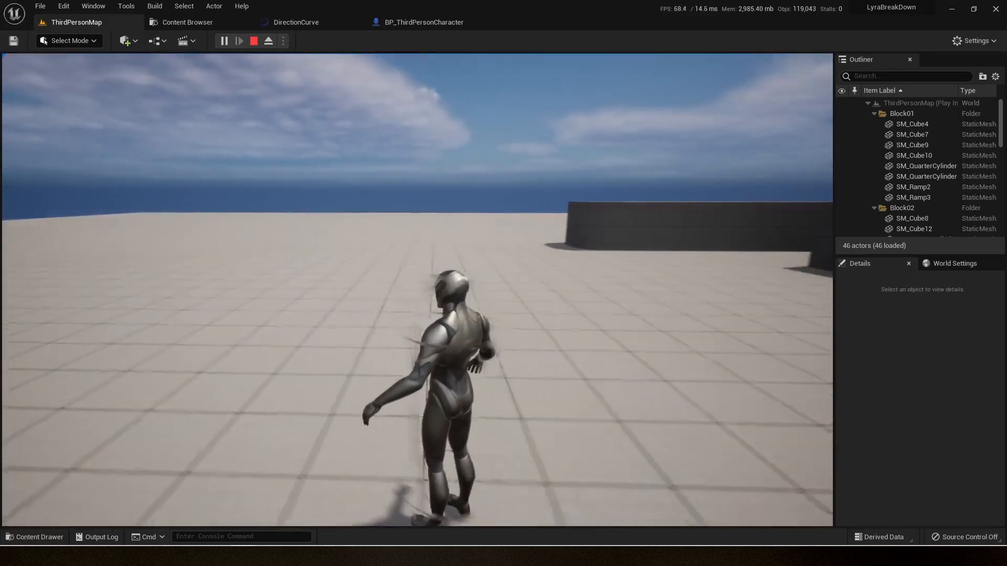
key("a")
key("w")
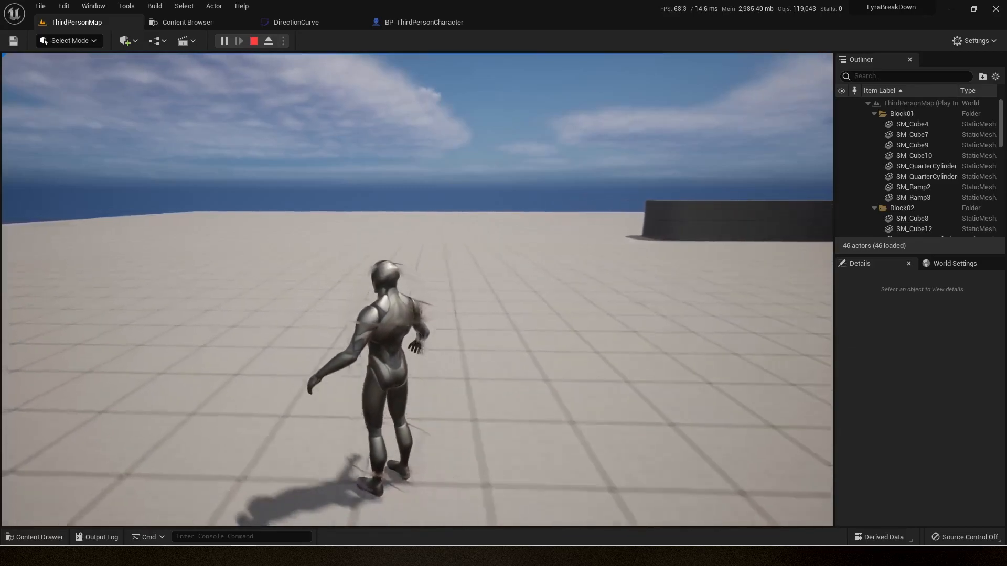
key("d")
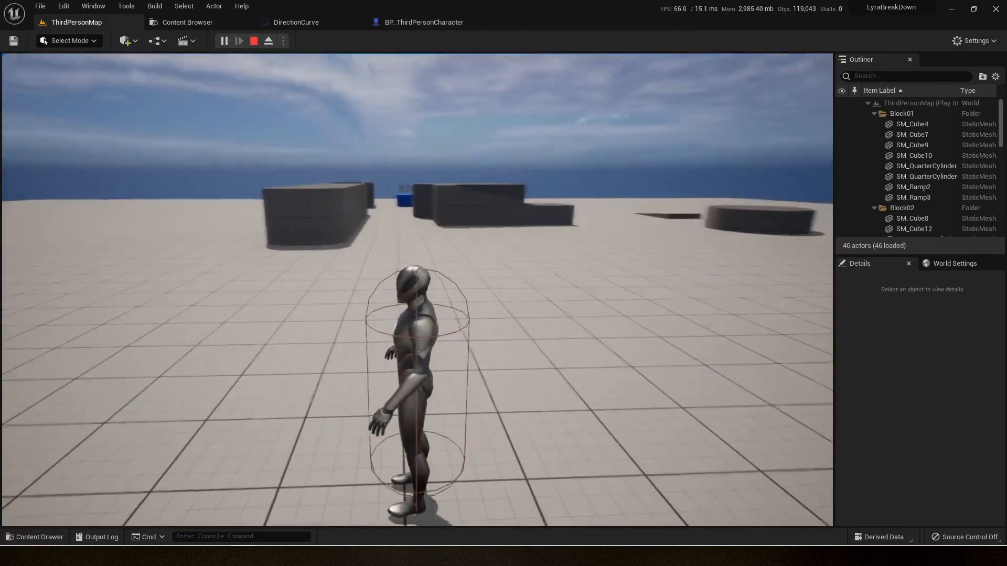
Move the character sideways and backward while turning the camera to check its rotation, and end the play session
key("a")
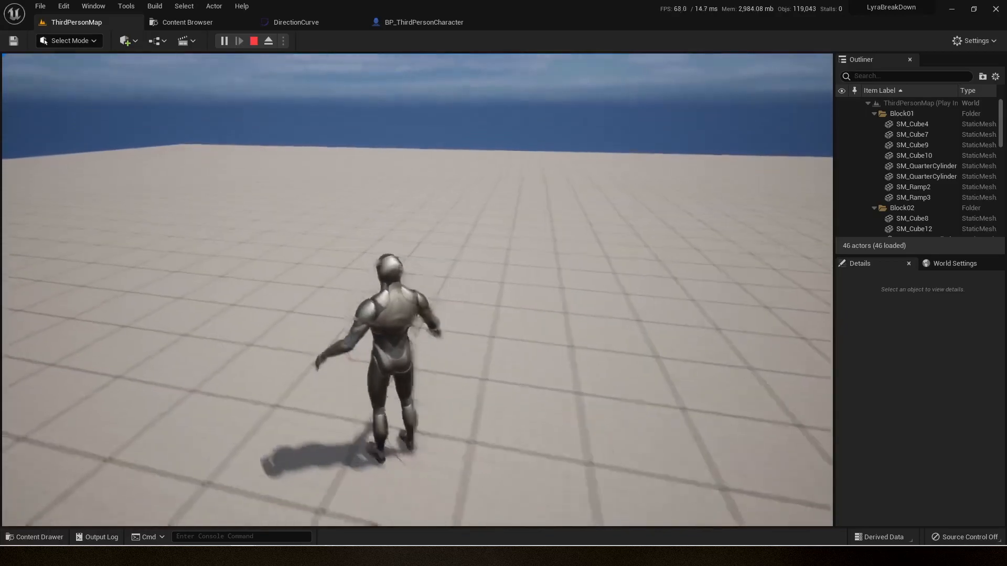
key("d")
key("s")
key("a")
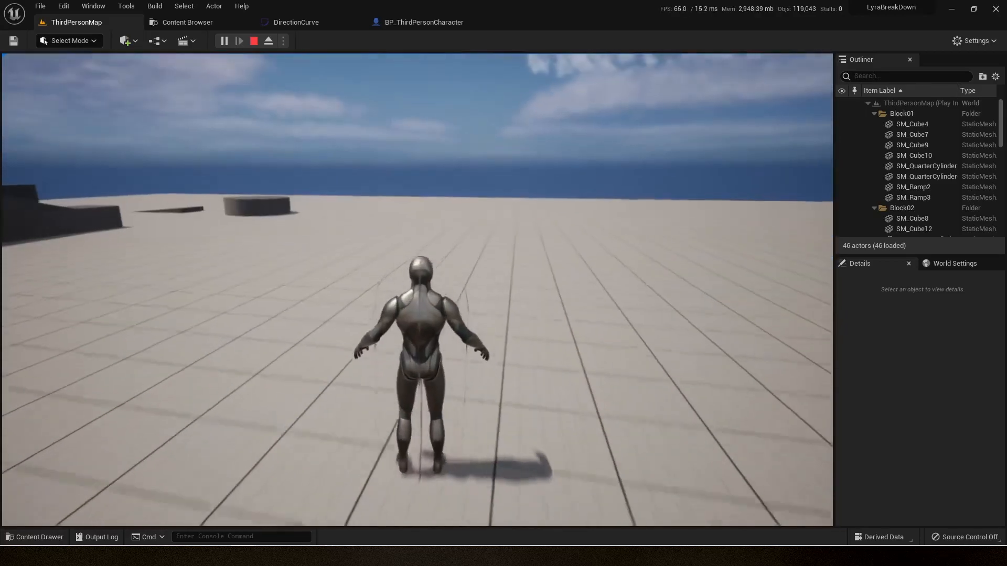
key("d")
key("s")
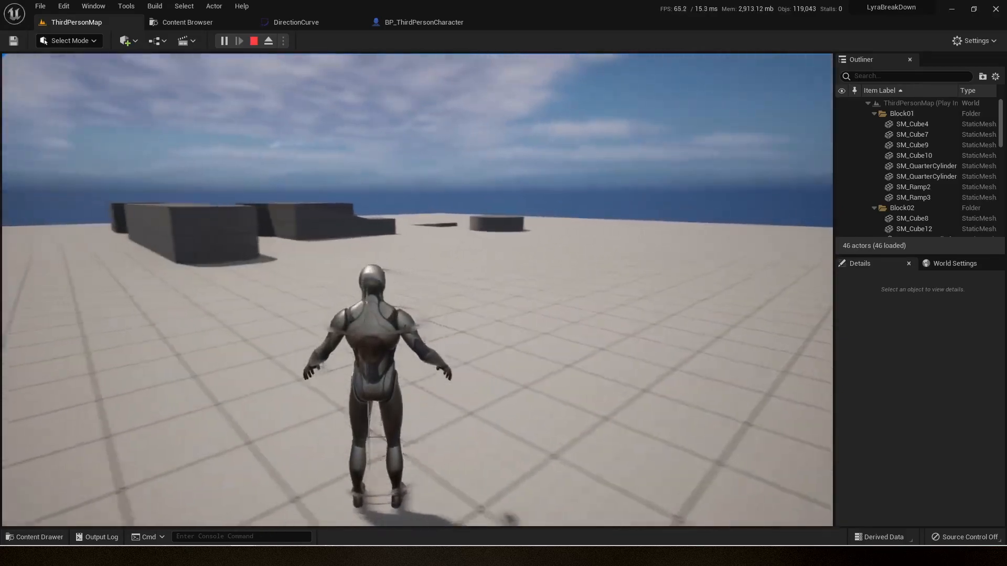
key("a")
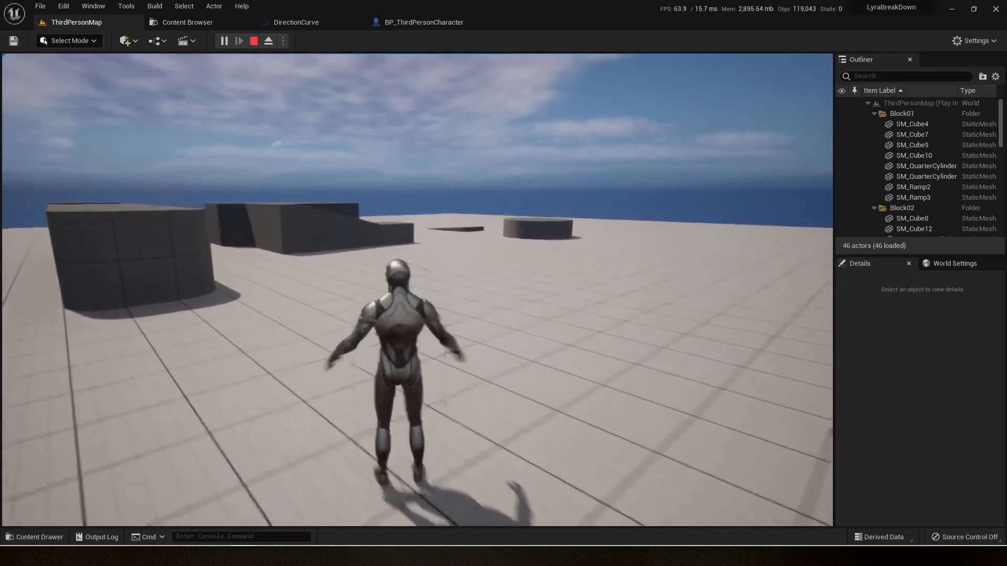
key("d")
key("s")
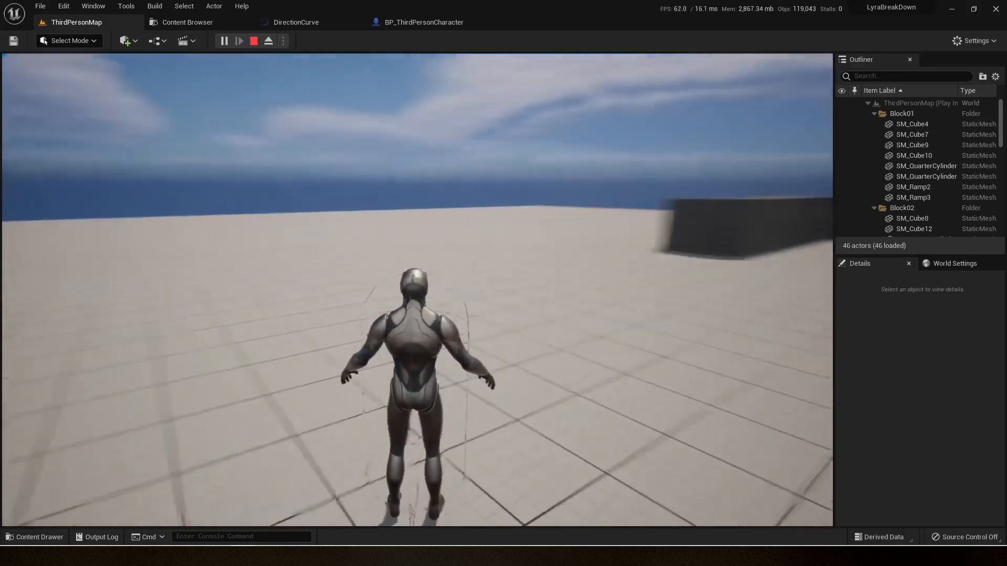
key("d")
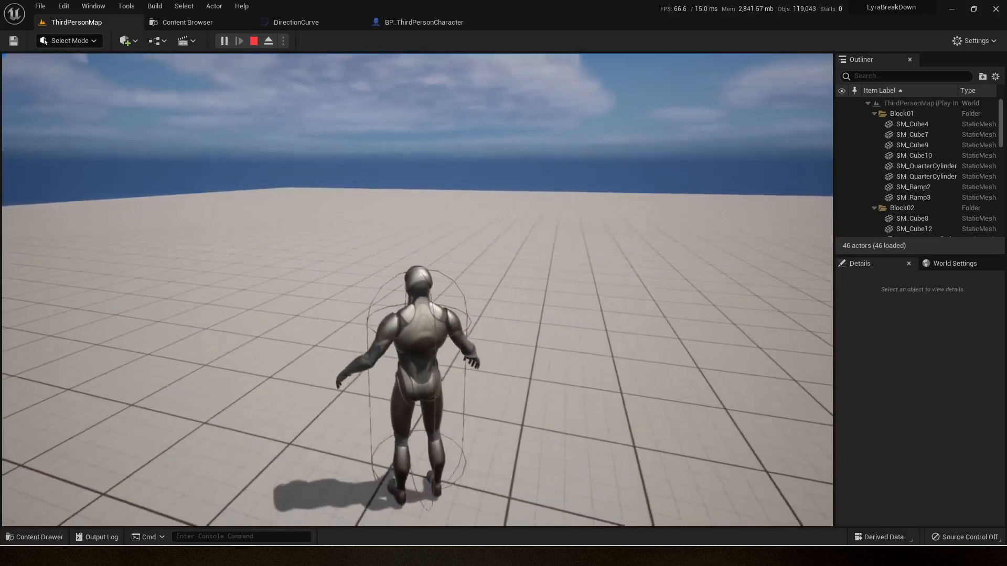
key("a")
key("s")
key("a")
key("Escape")
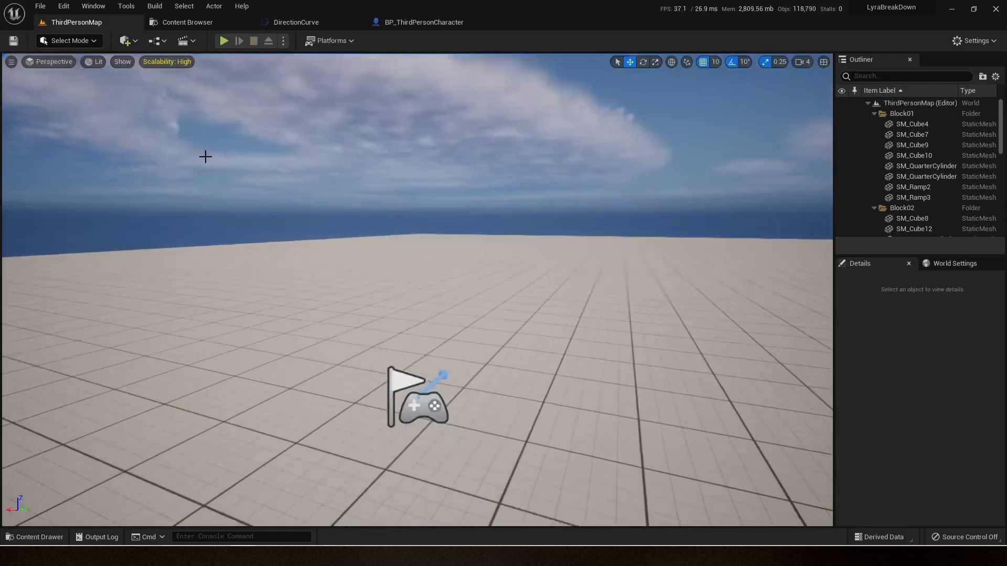
Create a folder named AnimationBPs inside ThirdPerson/Blueprints and open it
left_click(429, 28)
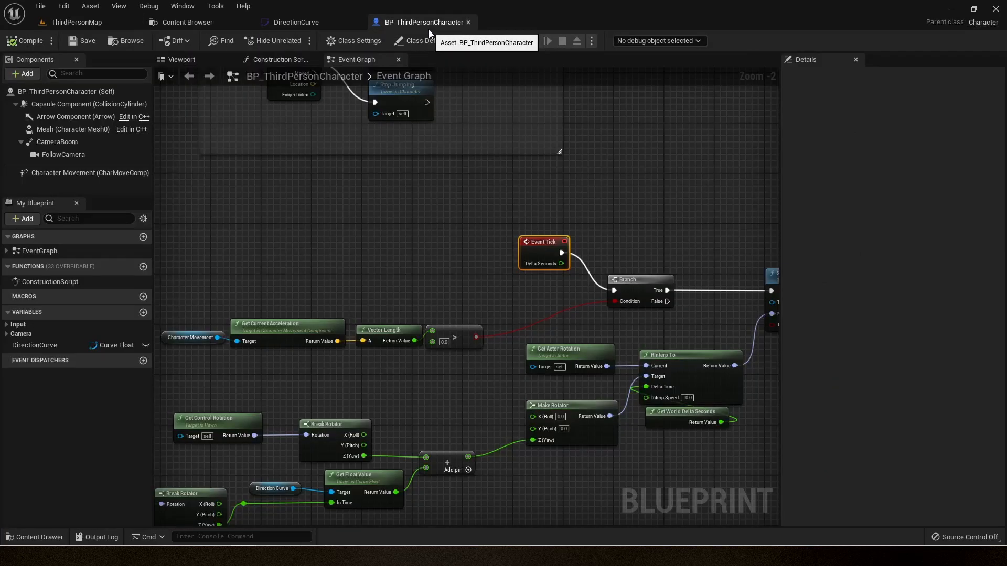
left_click(180, 23)
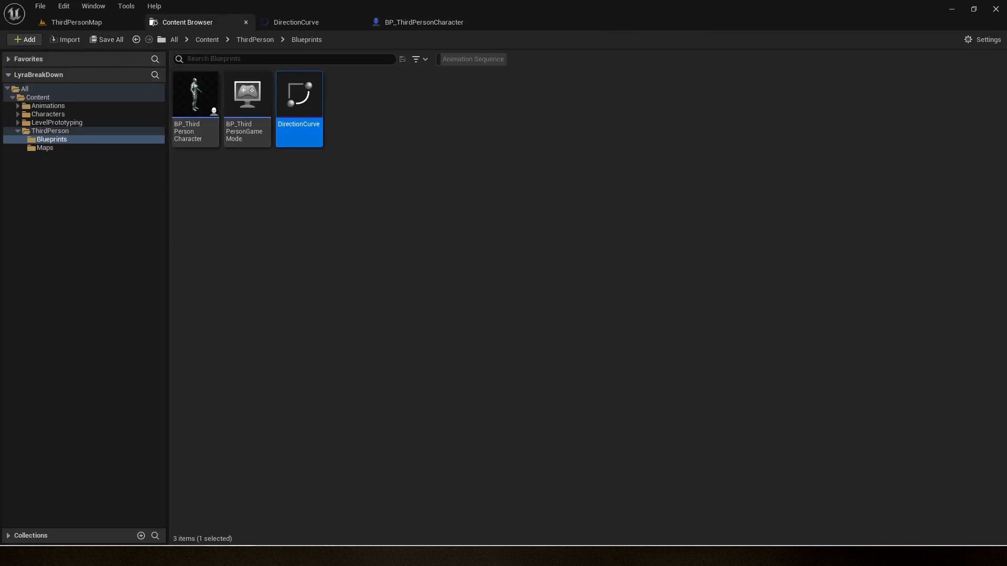
left_click(310, 211)
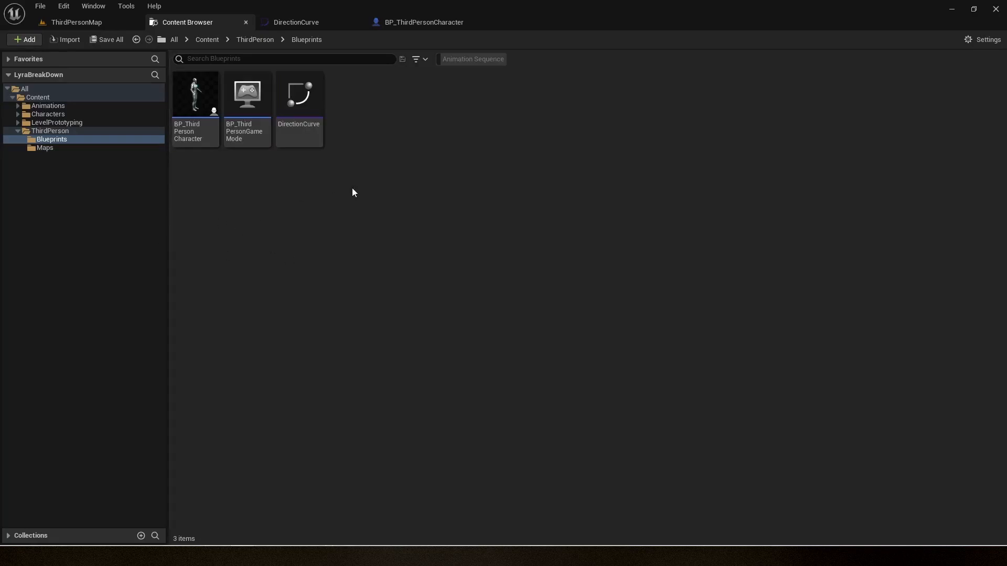
right_click(374, 153)
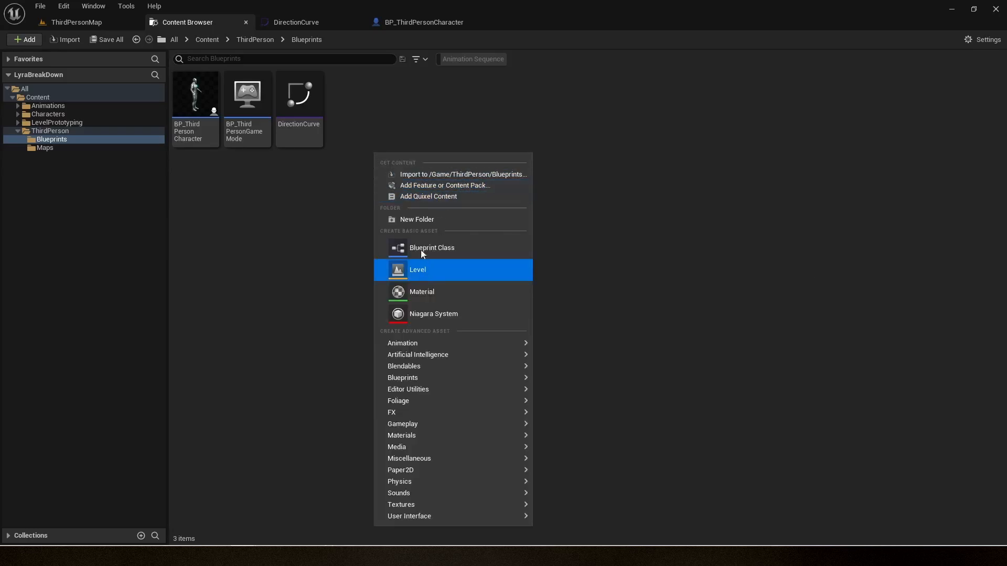
left_click(418, 219)
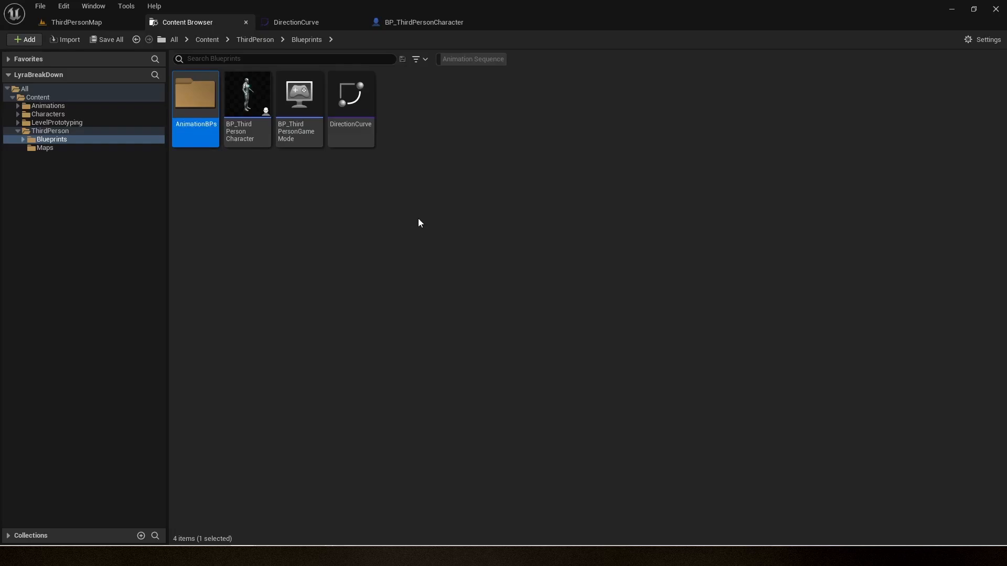
double_click(209, 106)
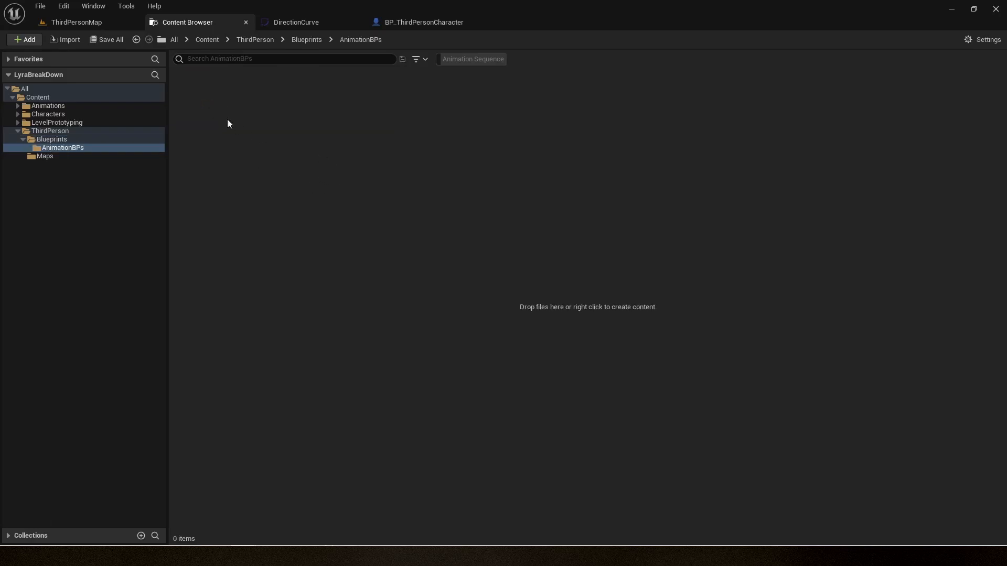
Create an Animation Blueprint for the SK_Mannequin skeleton in the AnimationBPs folder and name it ABP_LyraBase
mouse_move(166, 116)
left_mouse_down()
mouse_move(193, 126)
mouse_move(174, 128)
left_mouse_up()
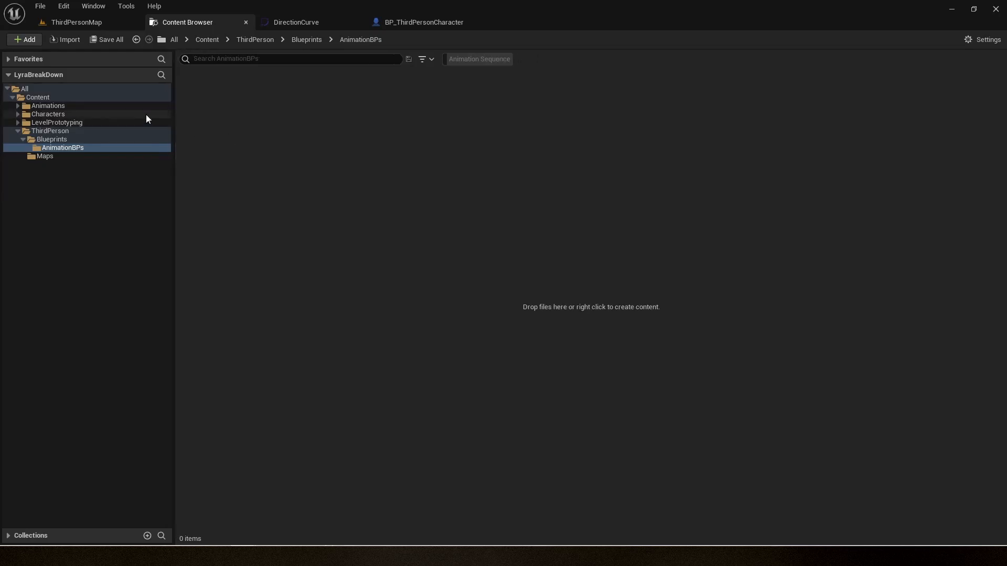
right_click(276, 101)
mouse_move(330, 296)
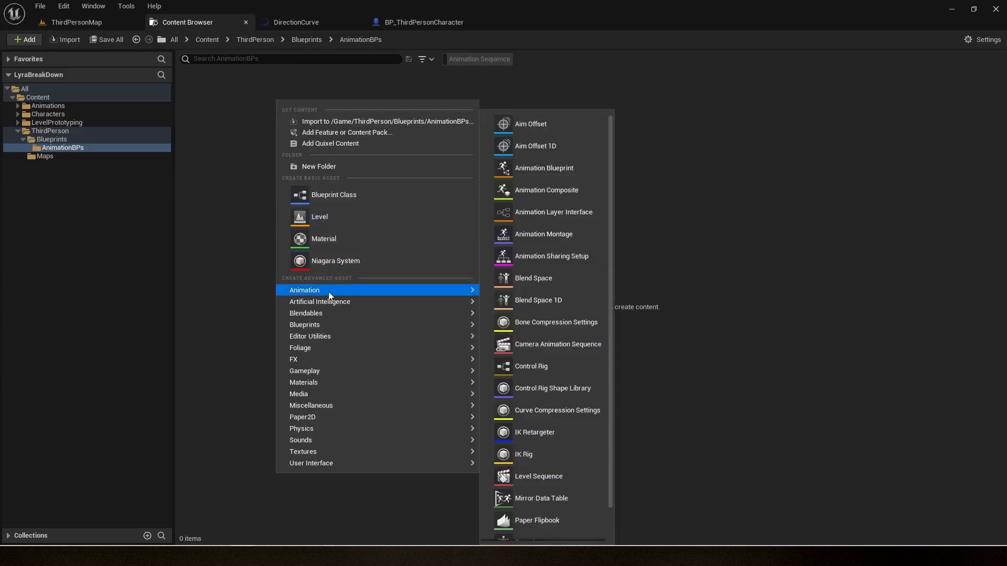
left_click(542, 172)
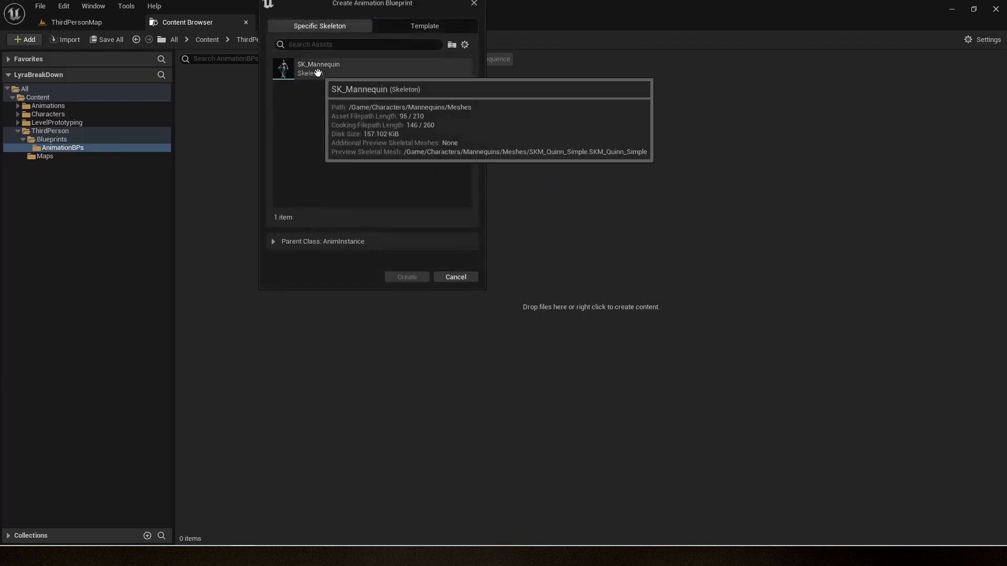
left_click(317, 72)
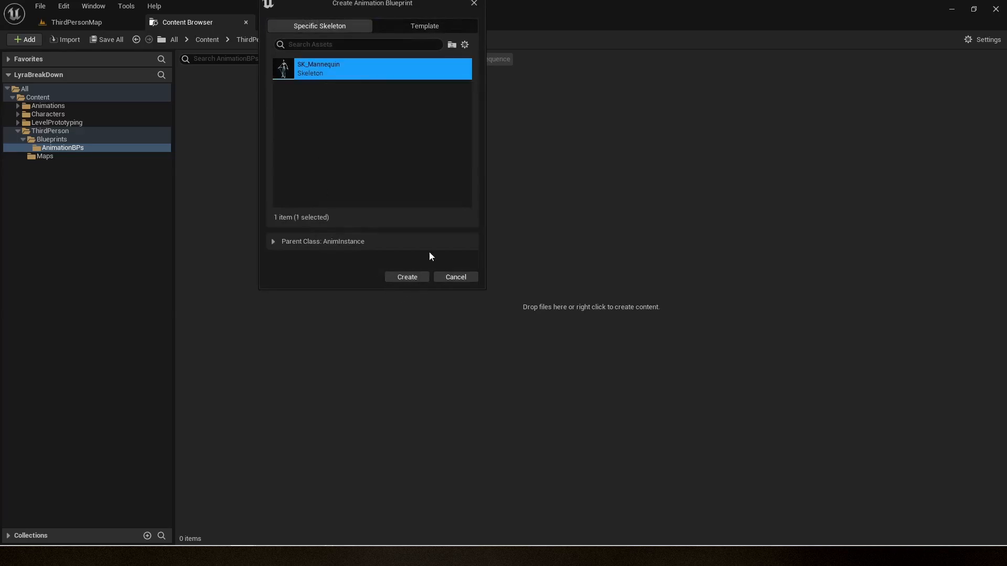
left_click(415, 275)
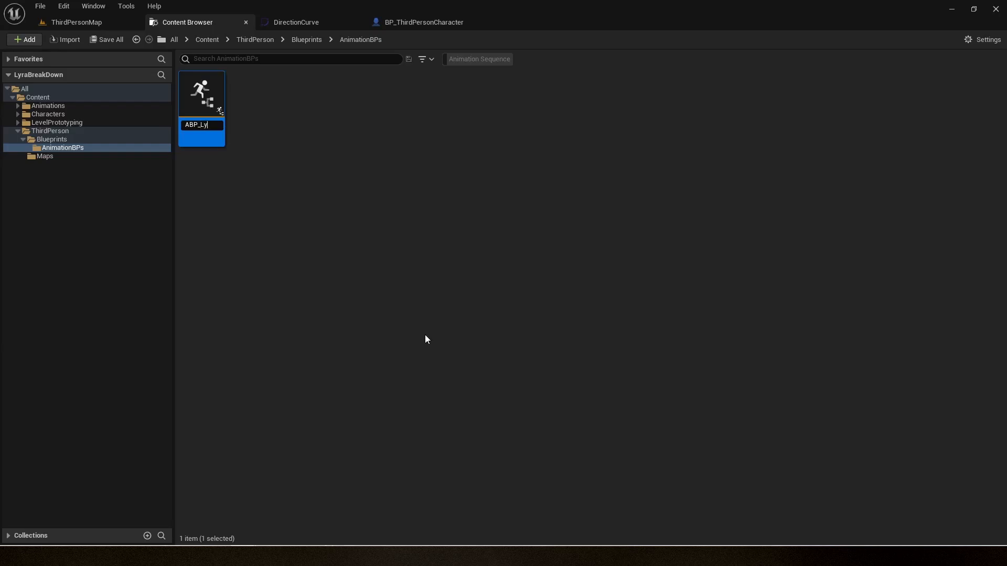
type("e")
key("Return")
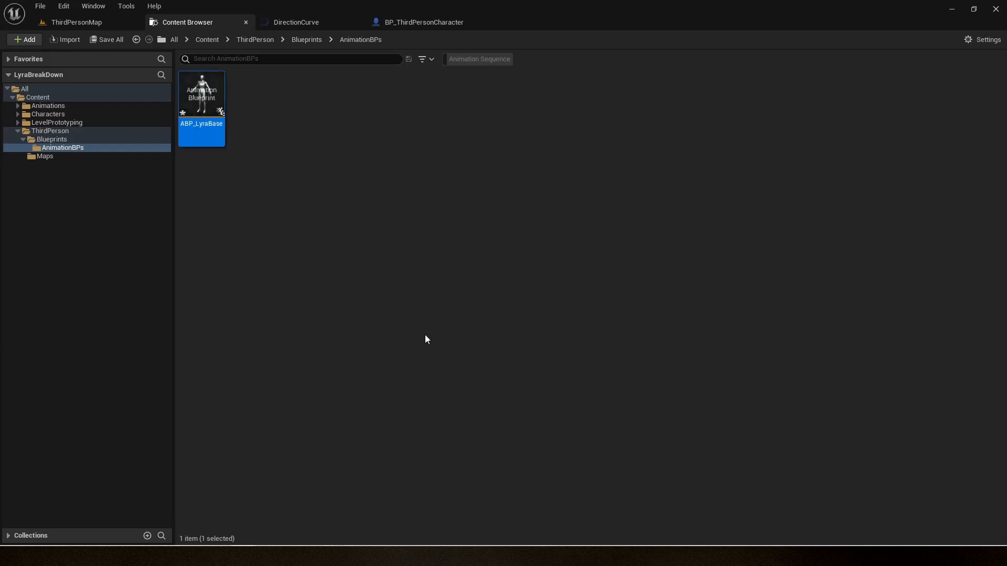
Open ABP_LyraBase, save it, and return to the AnimationBPs folder
double_click(208, 116)
left_click(84, 40)
left_click(216, 24)
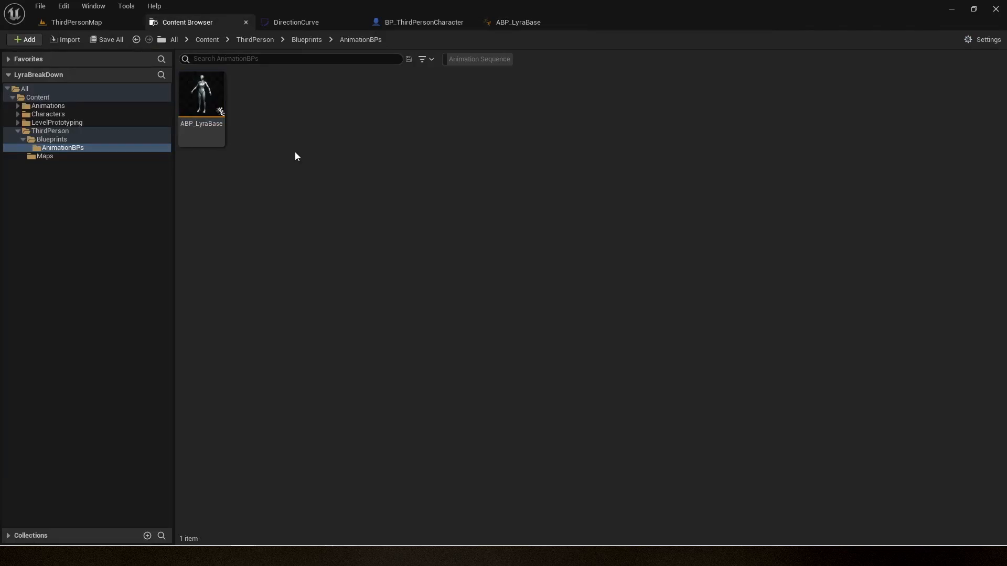
Create an Animation Layer Interface in the AnimationBPs folder and name it ALI_Lyra
right_click(288, 102)
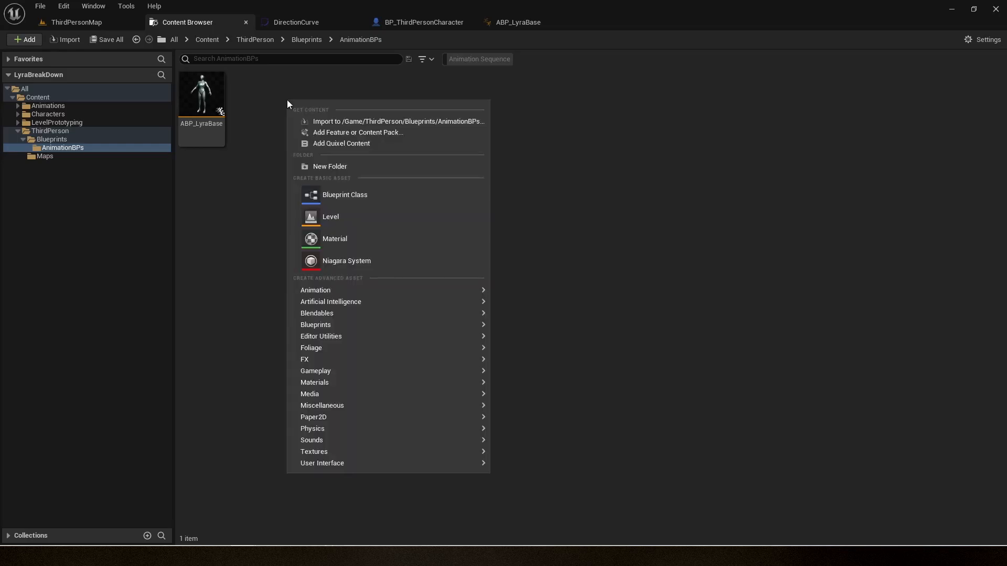
mouse_move(337, 290)
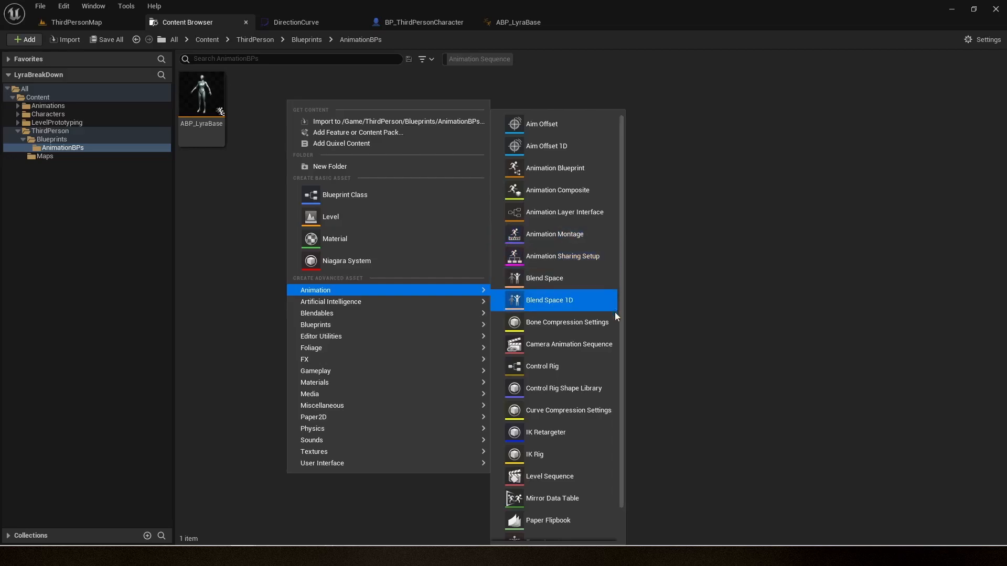
scroll(620, 398, "down", 1)
left_click_drag(620, 398, 620, 294)
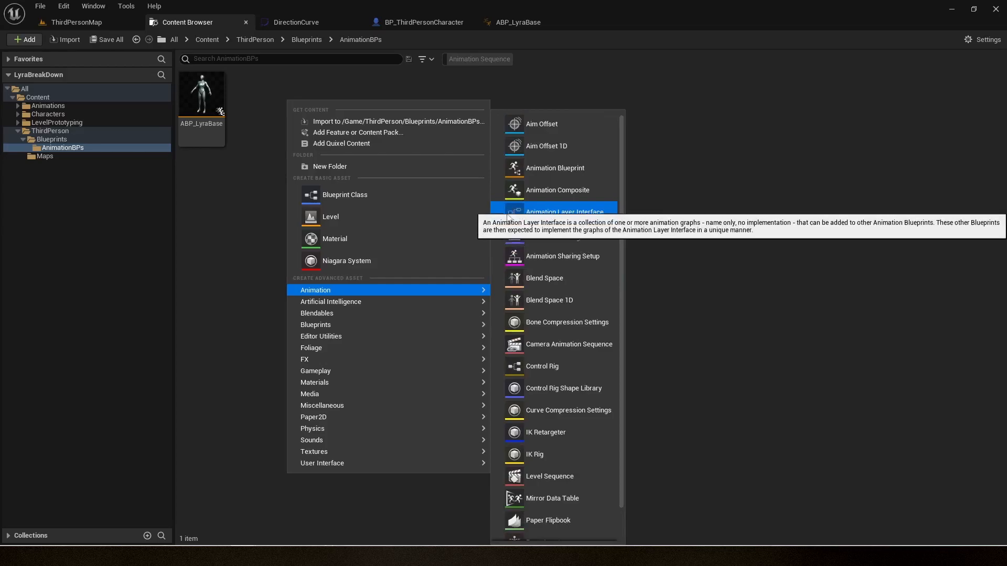
left_click(566, 213)
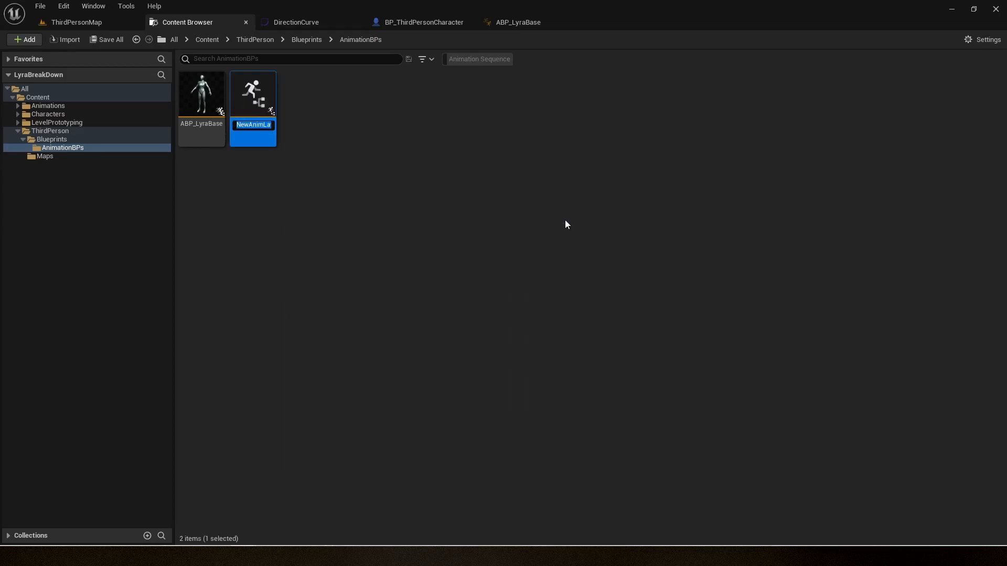
type("A")
type("LI_Lyra")
key("Return")
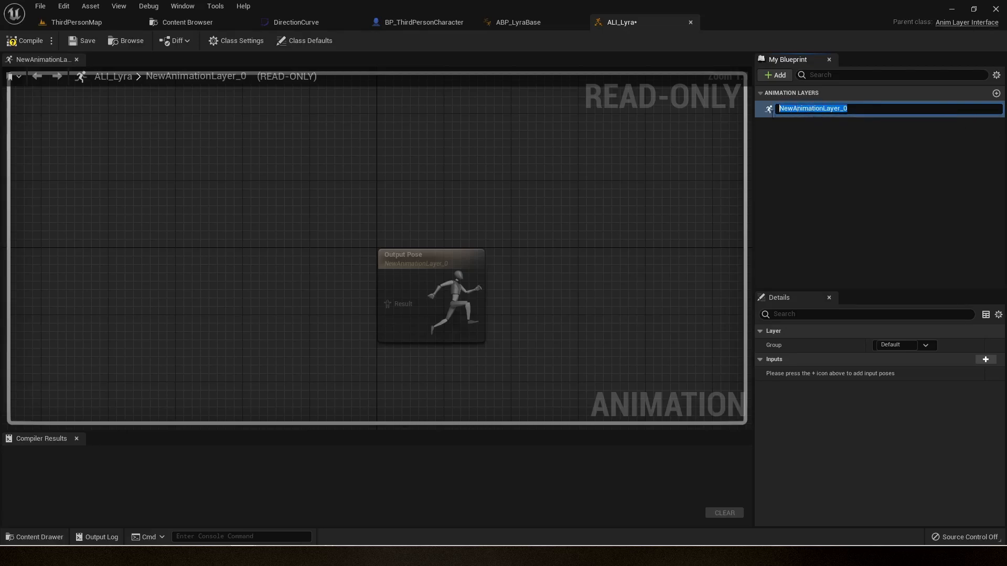
Name the first animation layer of ALI_Lyra FullBody_IdleState
type("F")
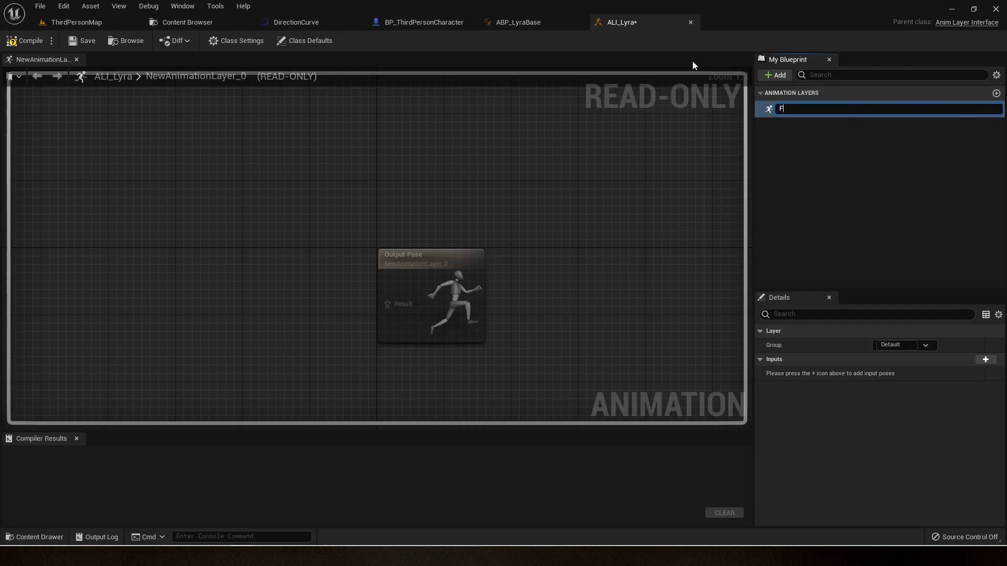
type("ullBody_IdleState")
key("Return")
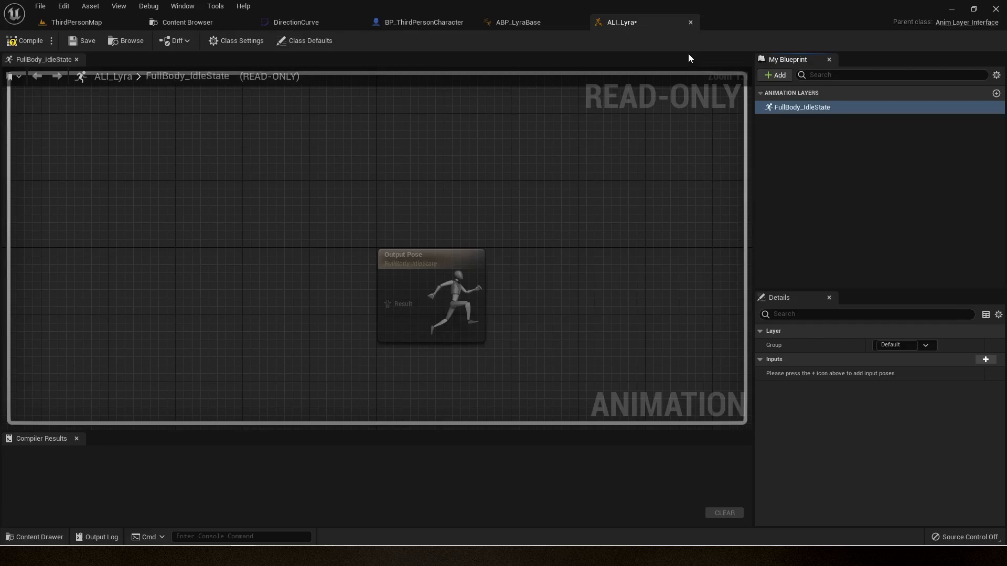
Add a second animation layer to ALI_Lyra below FullBody_IdleState
left_click(782, 75)
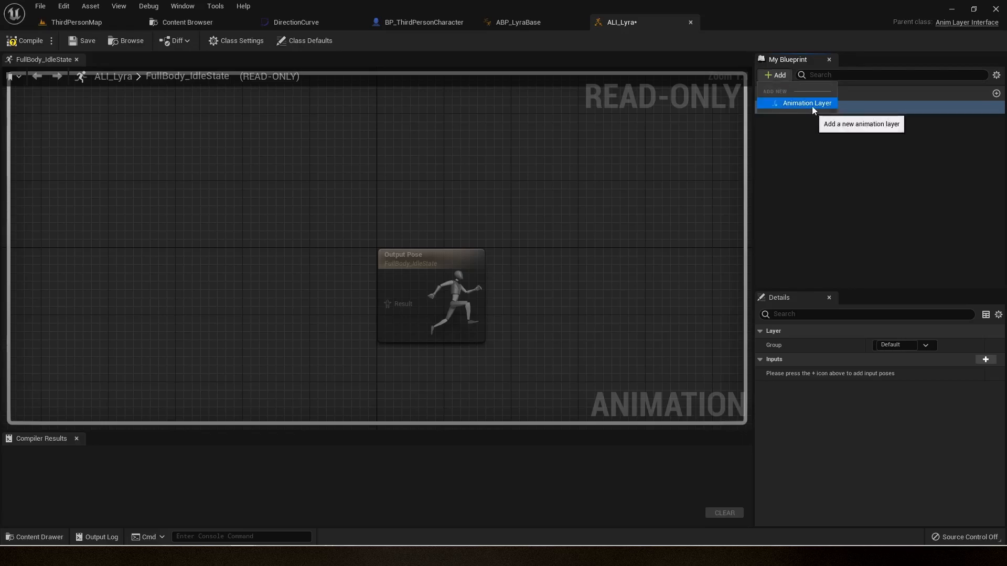
left_click(805, 139)
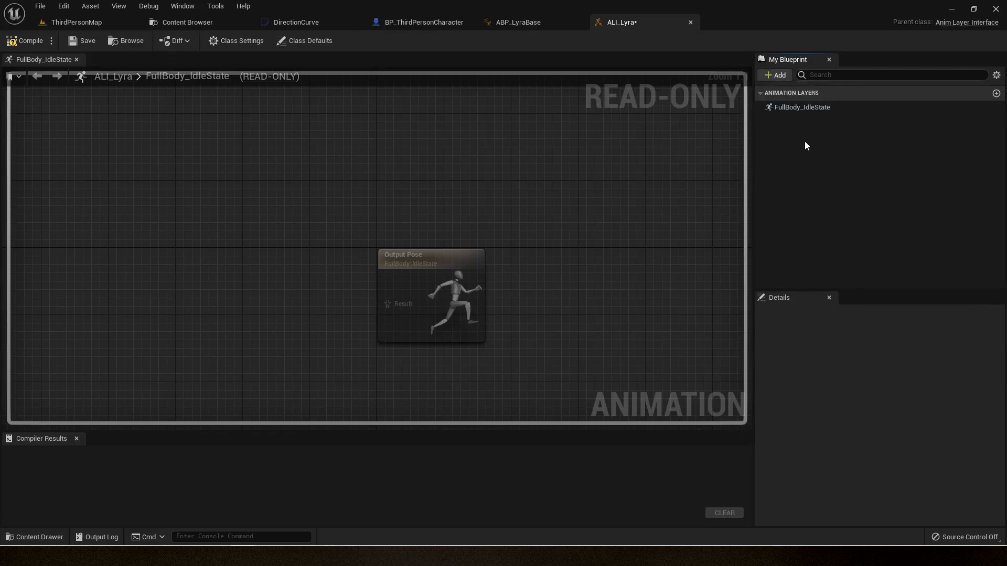
left_click(996, 94)
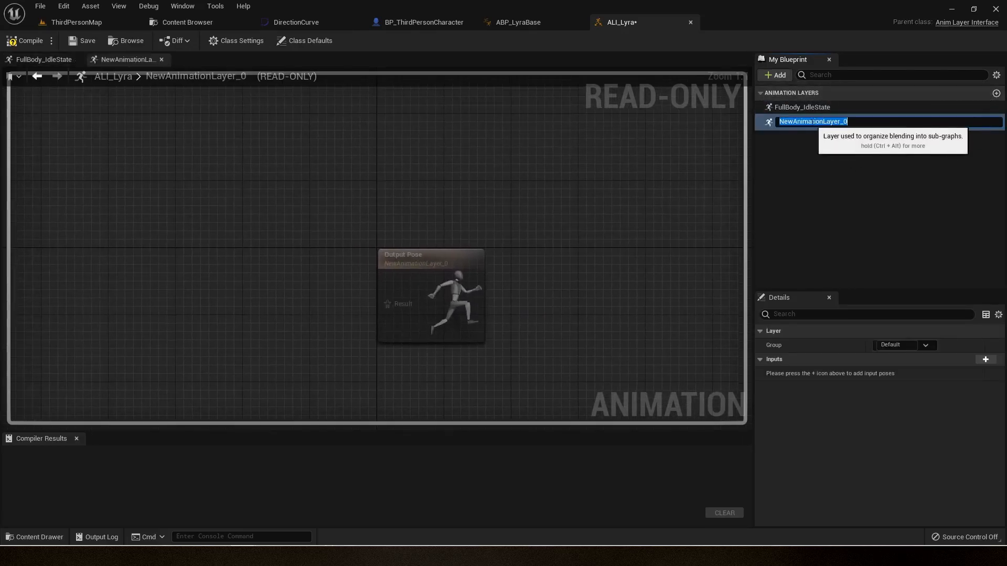
Name the new animation layer FullBody_MovementStart
type("FullBody")
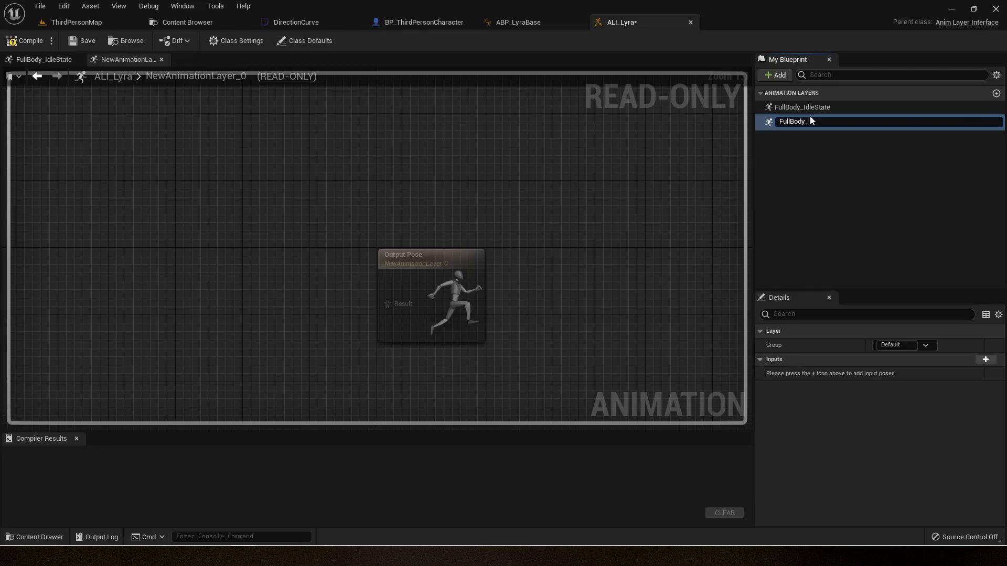
type("_MovementStart")
key("Return")
Add another animation layer to the interface and name it FullBodyMovementLoop
left_click(996, 93)
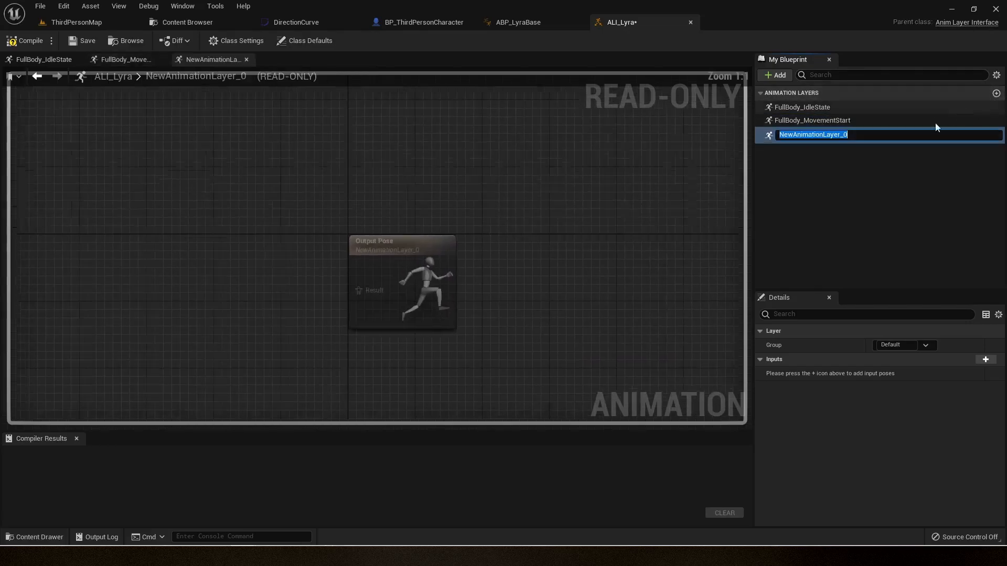
type("FullBody_MovementLo")
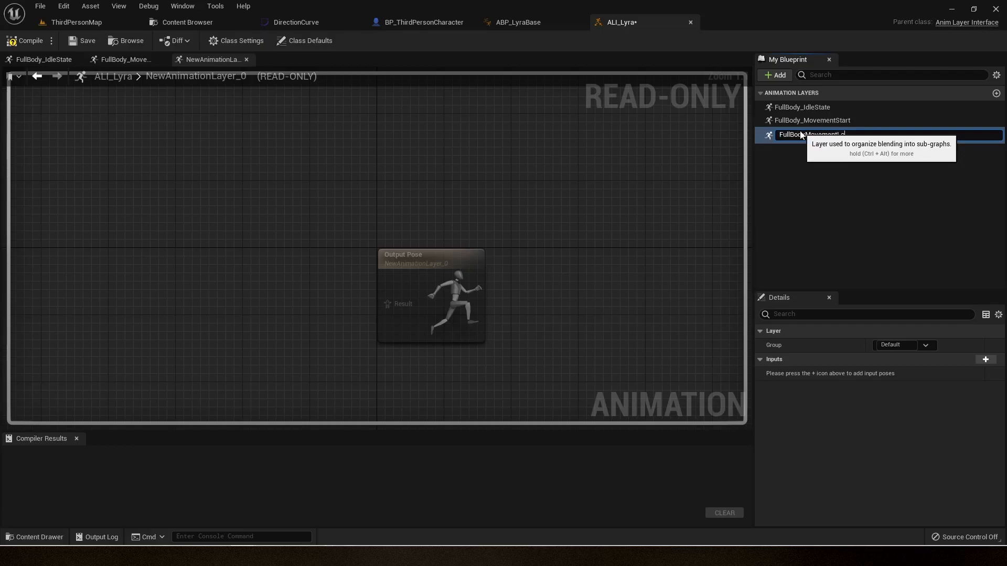
type("op")
key("Return")
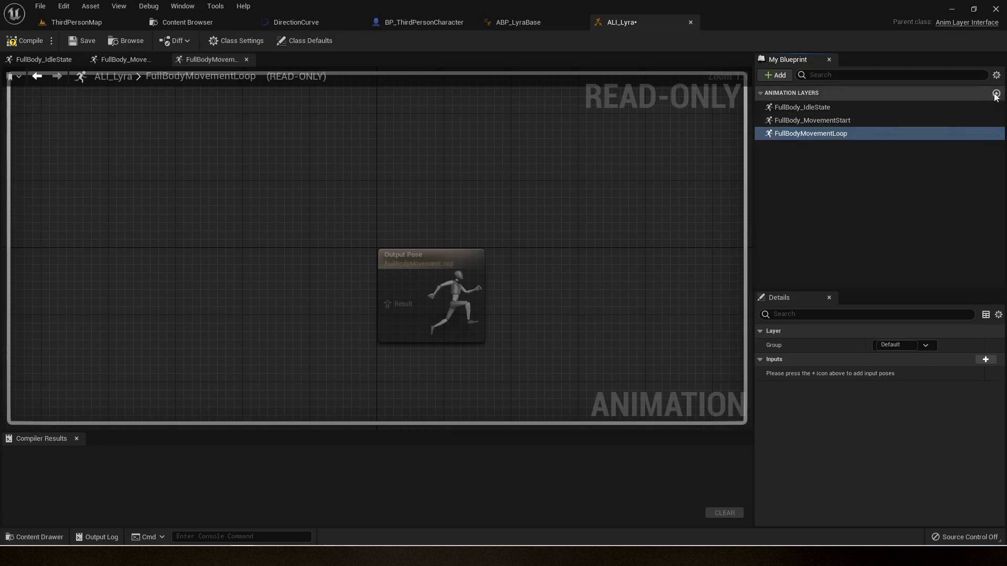
Rename the FullBodyMovementLoop layer to FullBody_MovementCycles
left_click(811, 137)
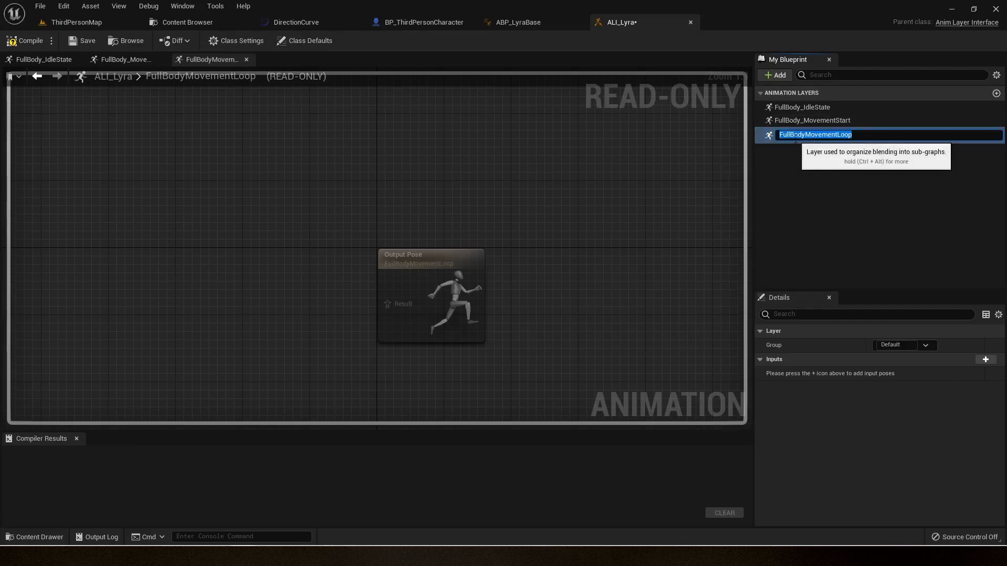
key("Left")
key("Right")
type("_")
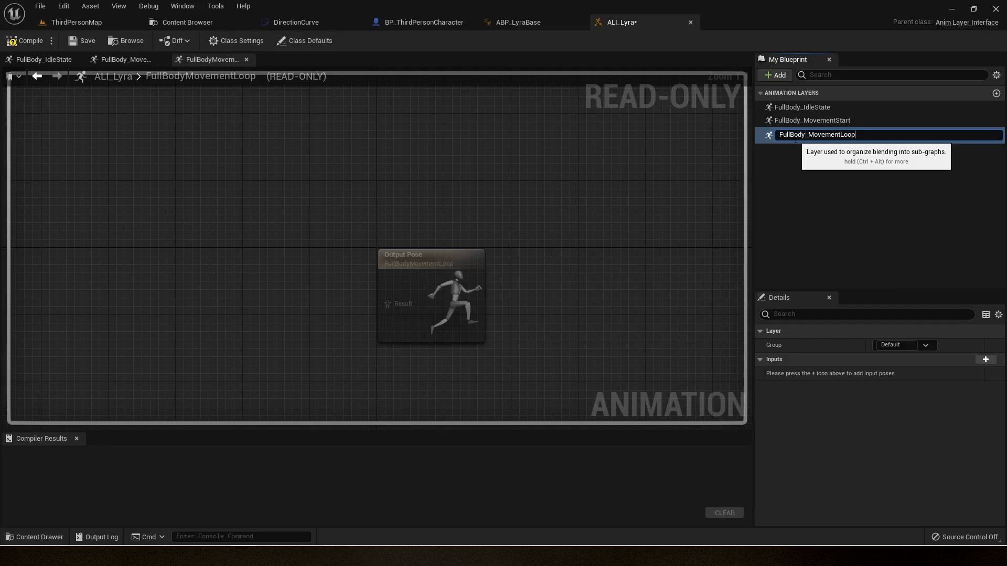
key("BackSpace")
key("BackSpace")
key("BackSpace")
type("Cycles")
key("Return")
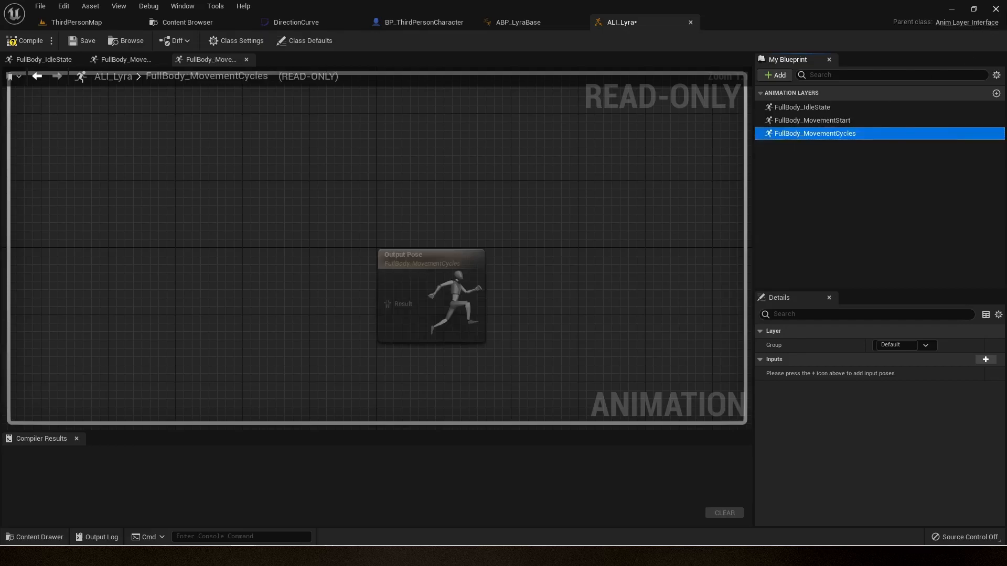
Add an animation layer named FullBody_MovementEnd to the interface
left_click(995, 92)
type("F")
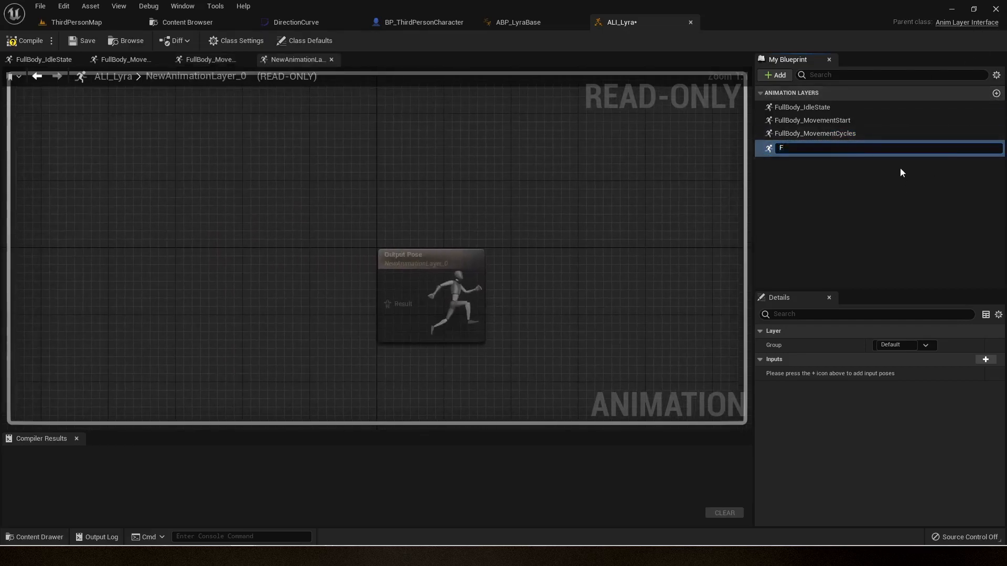
type("ullBody_MovementEnd")
key("Return")
left_click(844, 173)
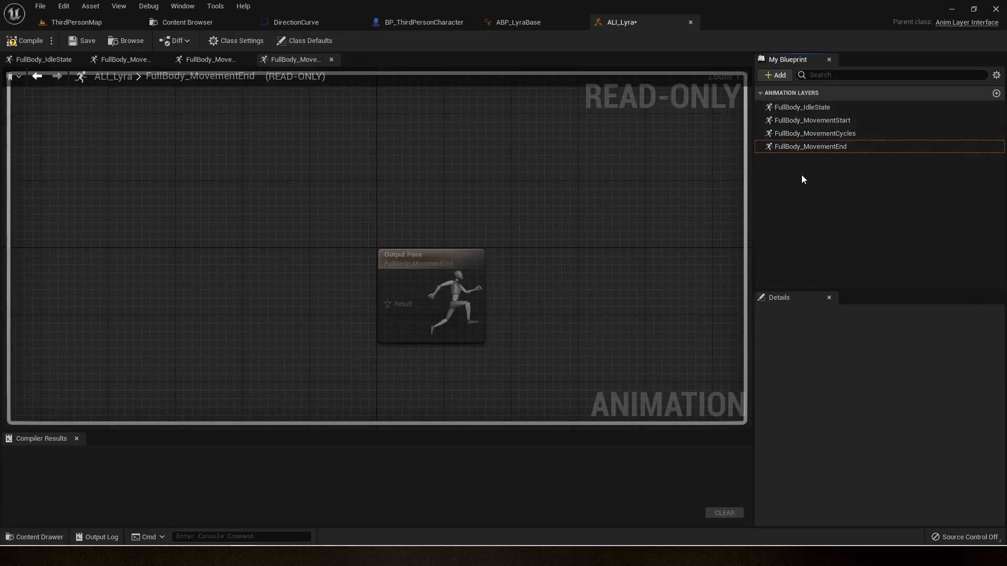
Add an animation layer named FullBody_Pivoting, and compile and save the ALI_Lyra interface
left_click(996, 93)
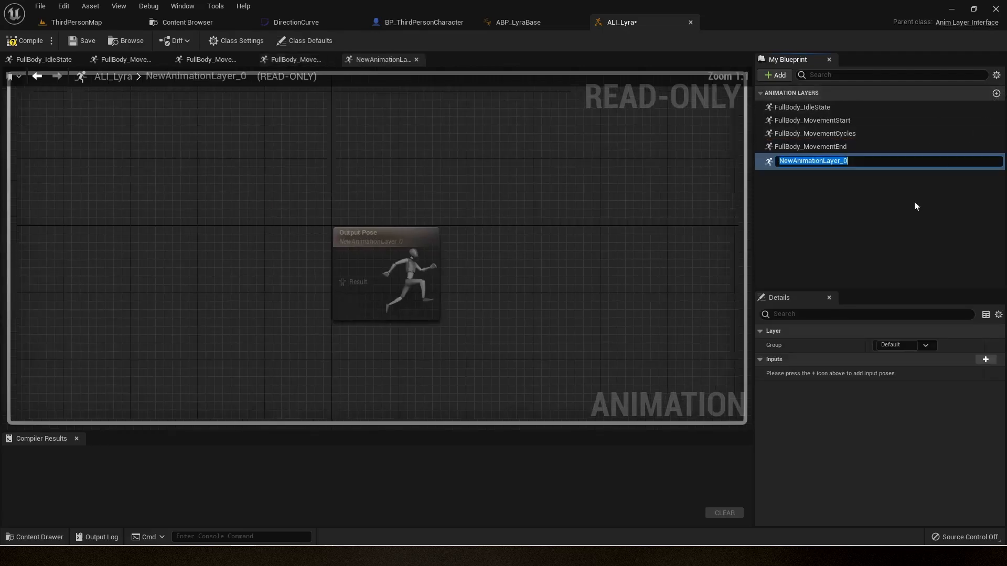
type("FullBody_Pivot")
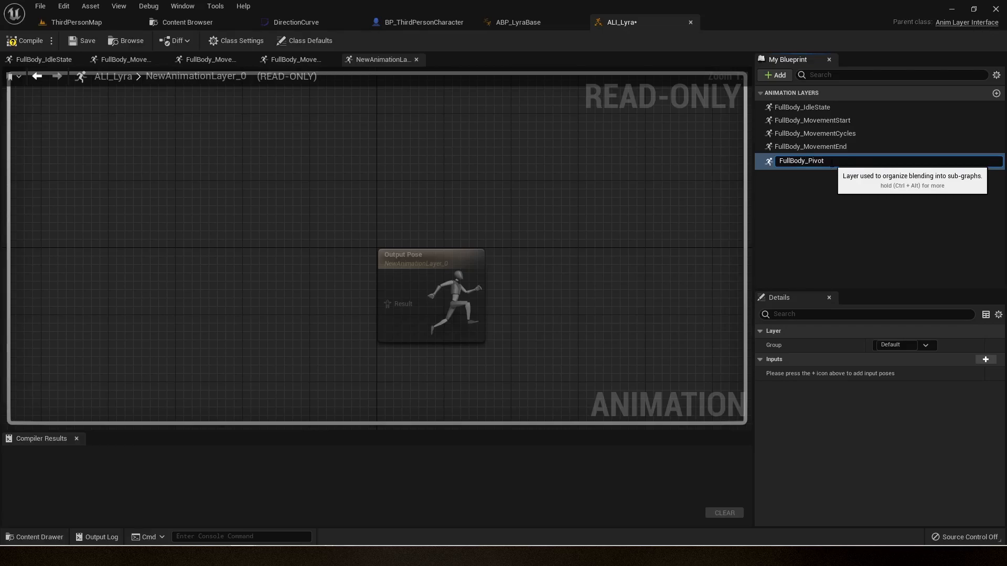
type("ing")
key("Return")
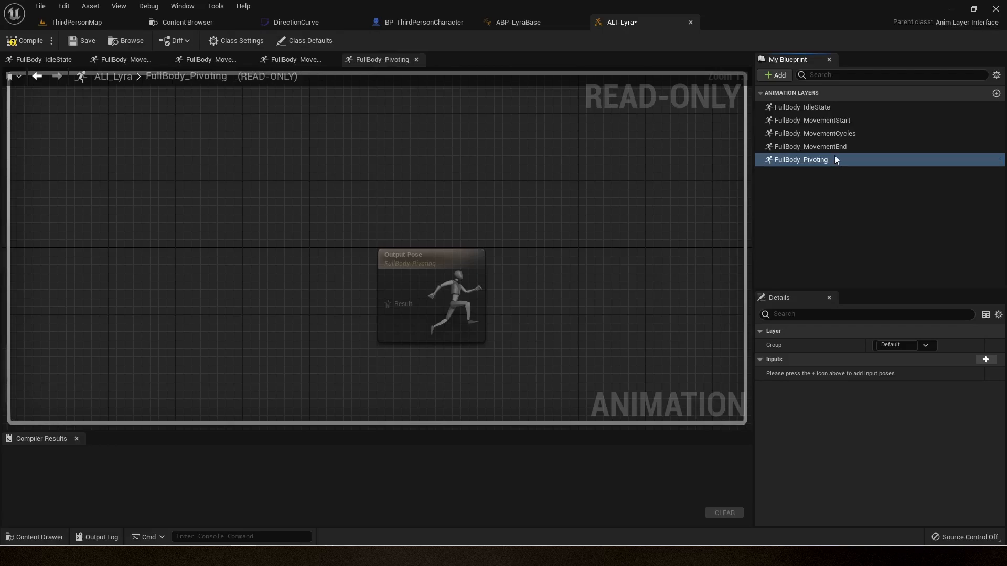
left_click(25, 40)
left_click(83, 40)
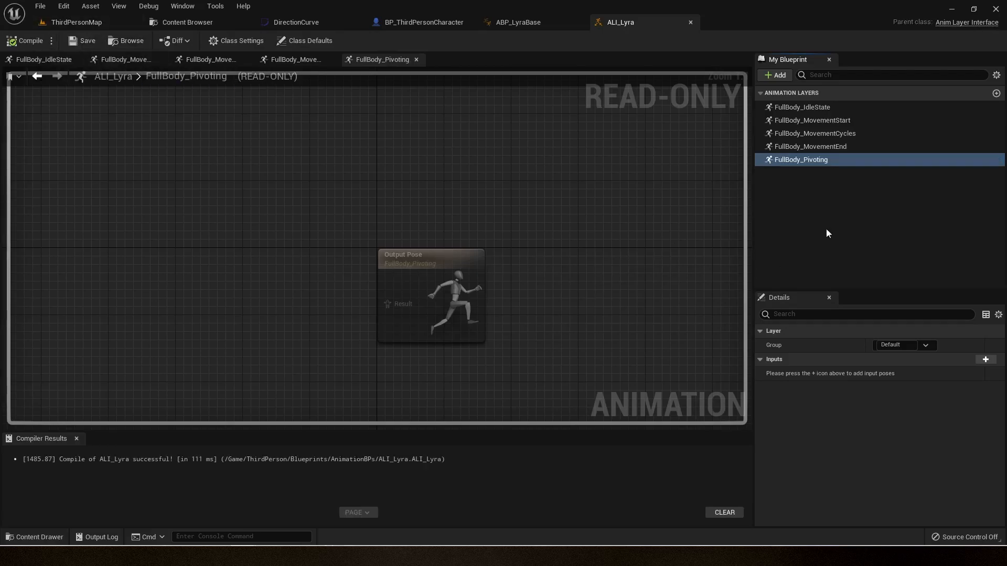
left_click(915, 189)
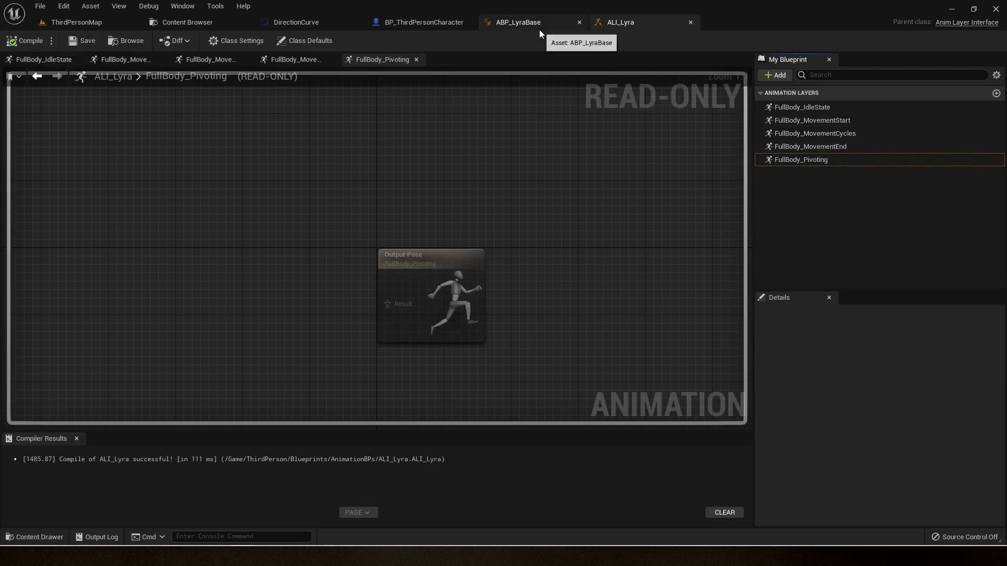
Implement the ALI_Lyra interface in the class settings of the ABP_LyraBase animation blueprint, and compile and save it
left_click(218, 20)
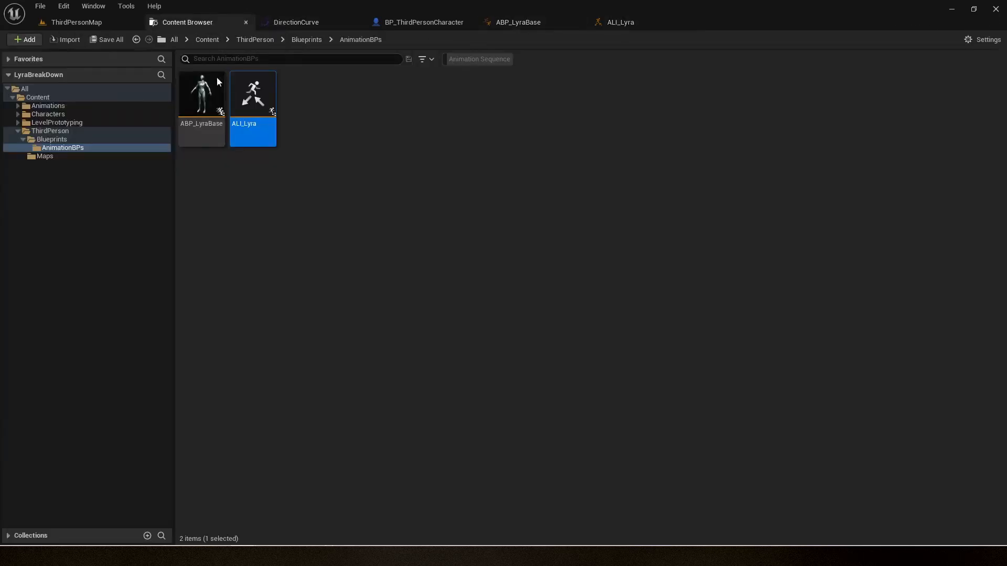
double_click(213, 138)
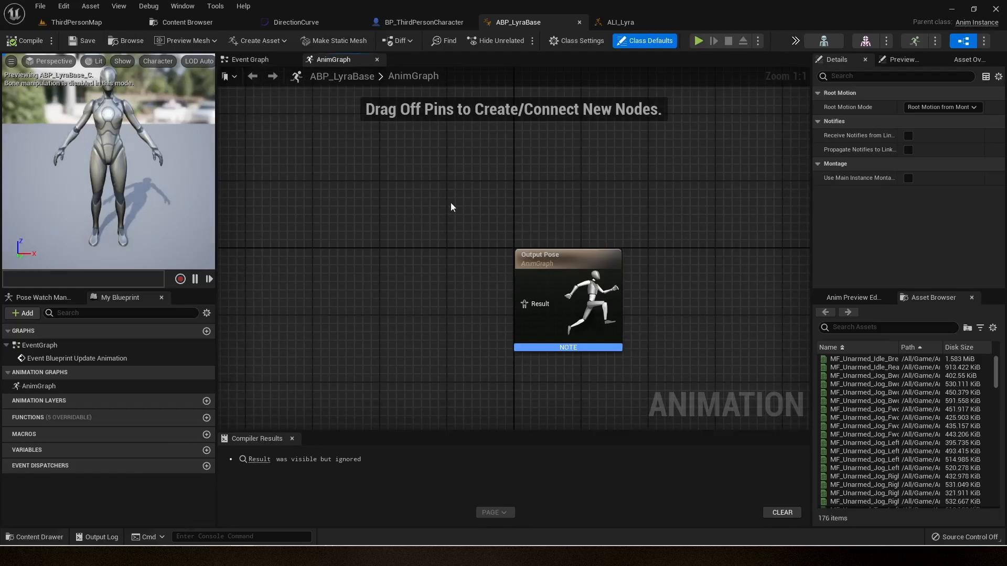
left_click(571, 43)
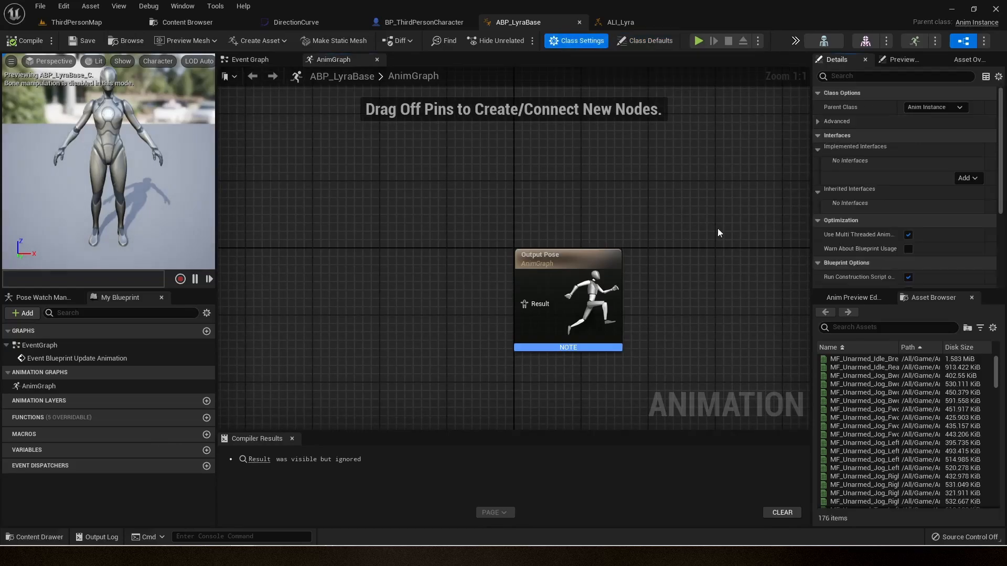
left_click(969, 178)
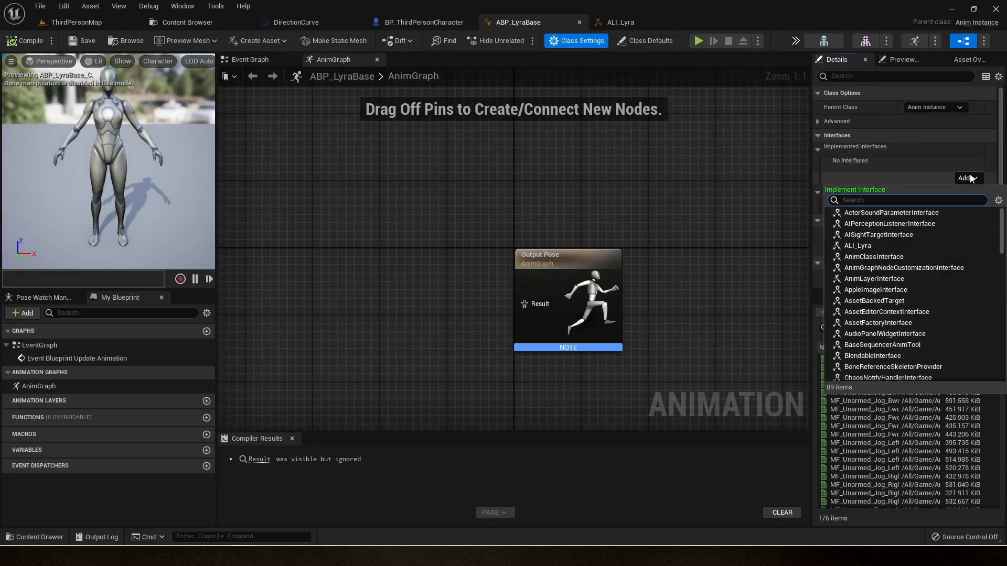
left_click(871, 246)
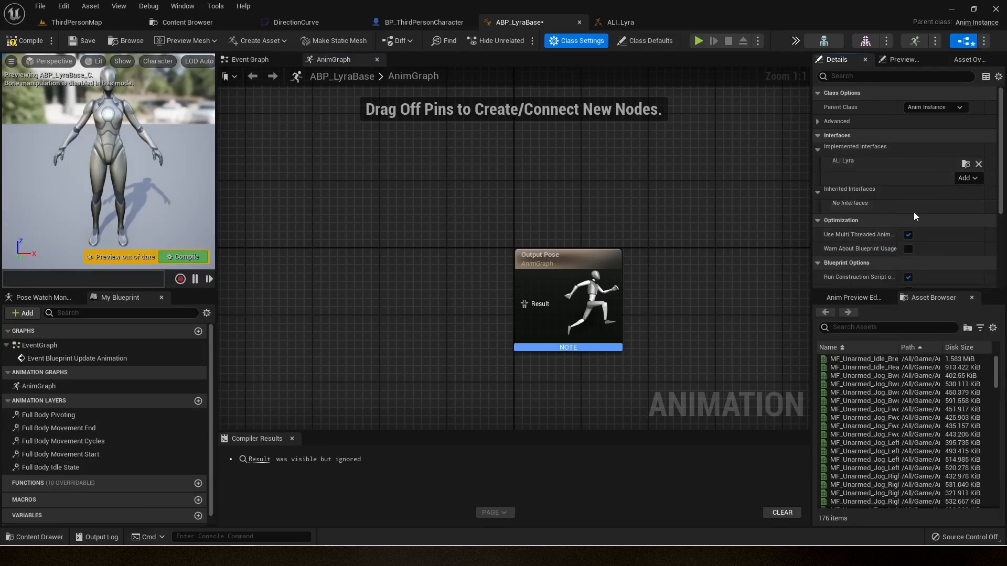
left_click(30, 38)
left_click(89, 42)
Review the five full-body animation layers that the interface provides in ABP_LyraBase
scroll(542, 234, "down", 1)
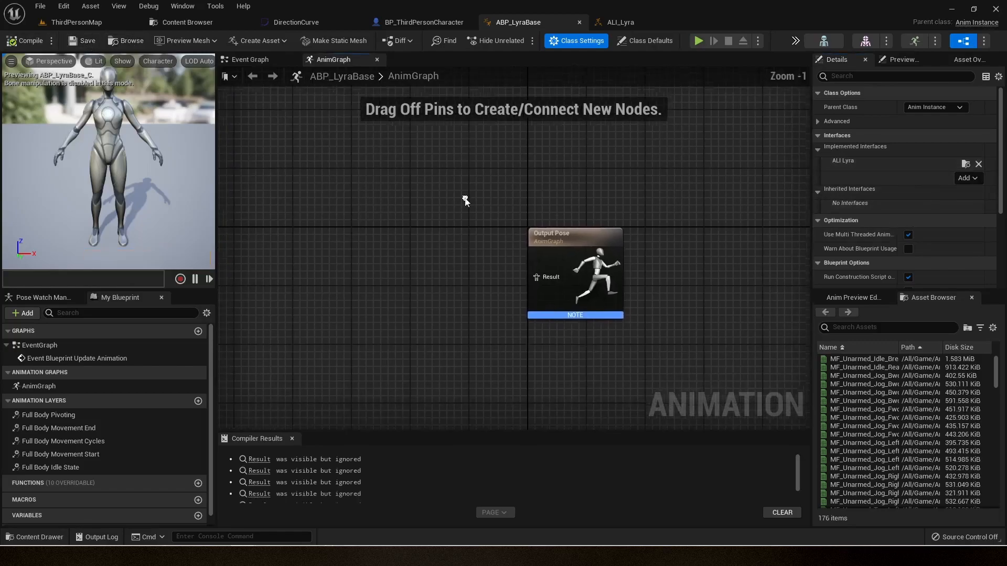
scroll(99, 408, "down", 1)
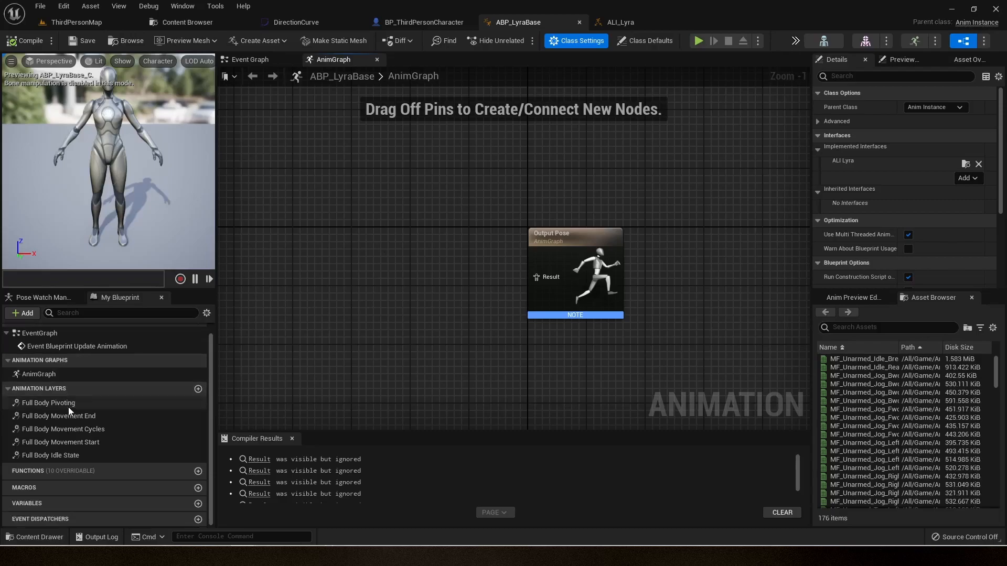
left_click_drag(68, 404, 88, 427)
left_click(81, 417)
left_click(73, 431)
left_click(73, 455)
left_click(74, 443)
left_click(69, 430)
left_click(61, 418)
left_click(63, 405)
left_click(310, 362)
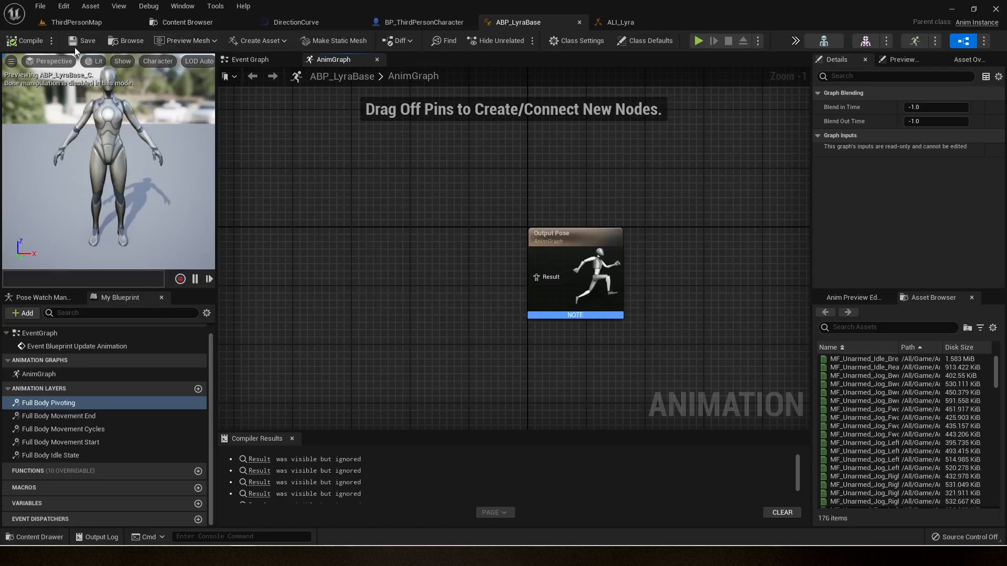
scroll(421, 203, "down", 3)
right_click_drag(523, 201, 443, 224)
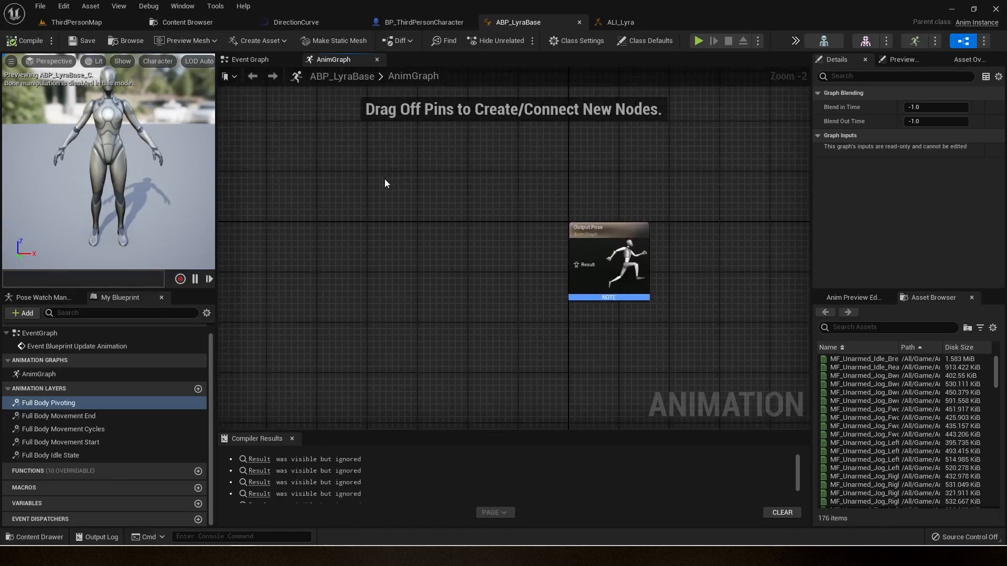
Add a new state machine named LocomotionSM to the AnimGraph, ahead of the Output Pose node
left_click(58, 376)
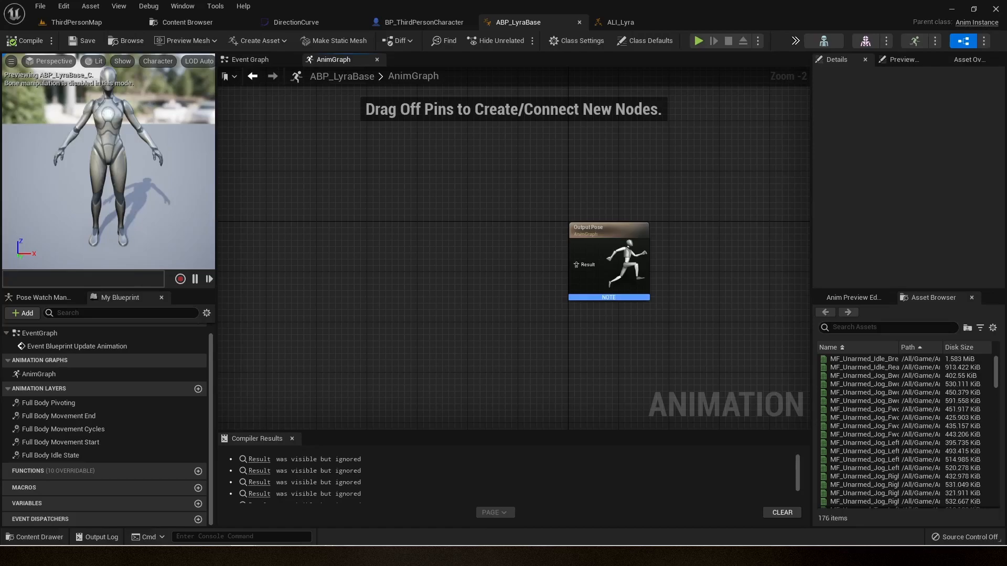
right_click_drag(416, 264, 571, 267)
scroll(470, 260, "down", 2)
right_click_drag(470, 260, 414, 257)
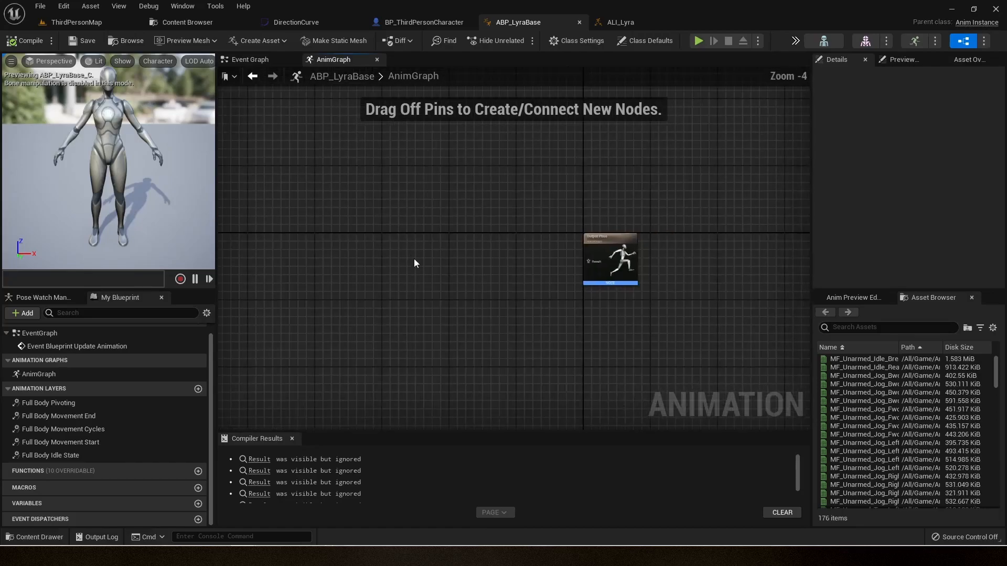
right_click(413, 259)
type("statemac")
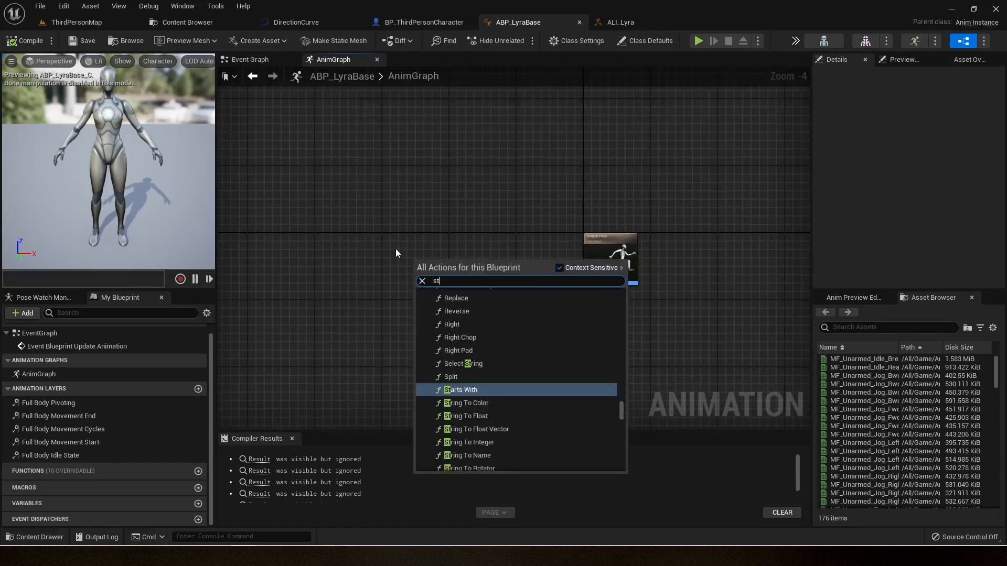
key("BackSpace")
key("BackSpace")
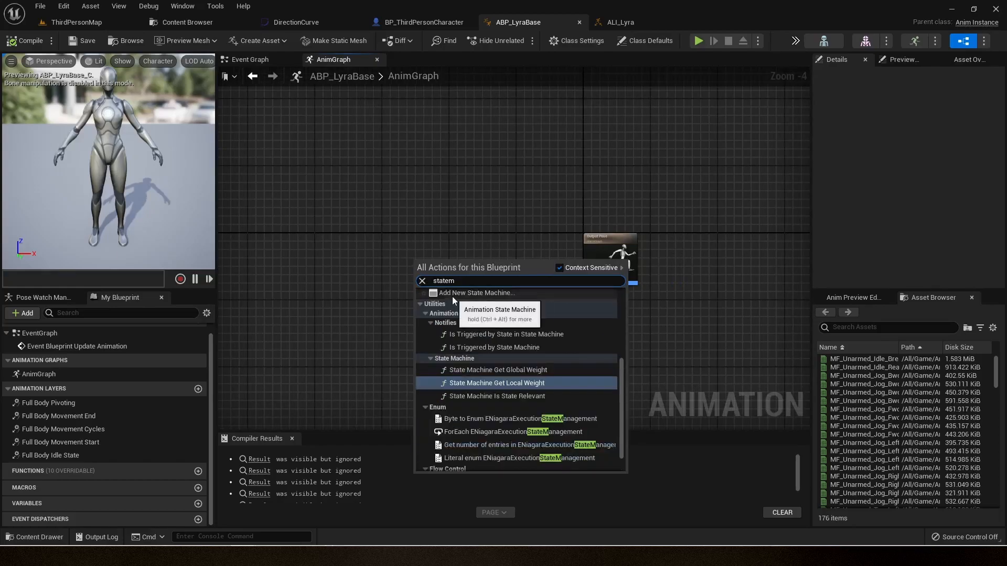
left_click(452, 293)
scroll(428, 286, "up", 3)
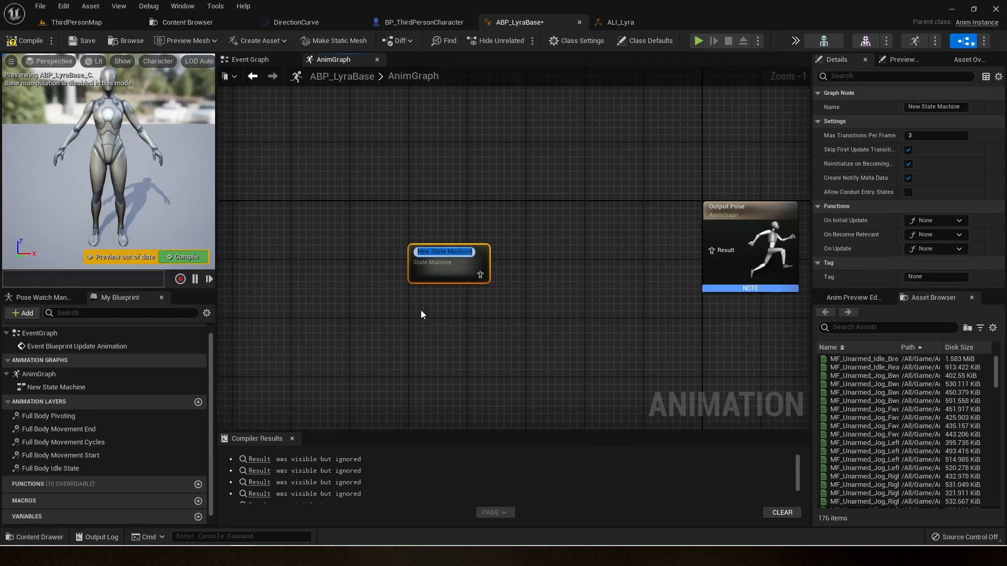
type("Locomoti")
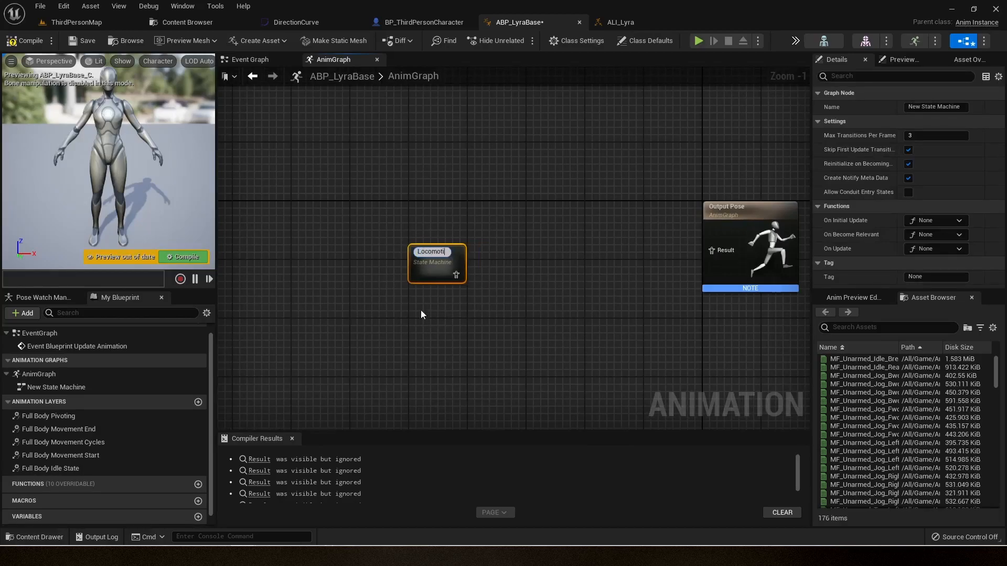
type("oNSM")
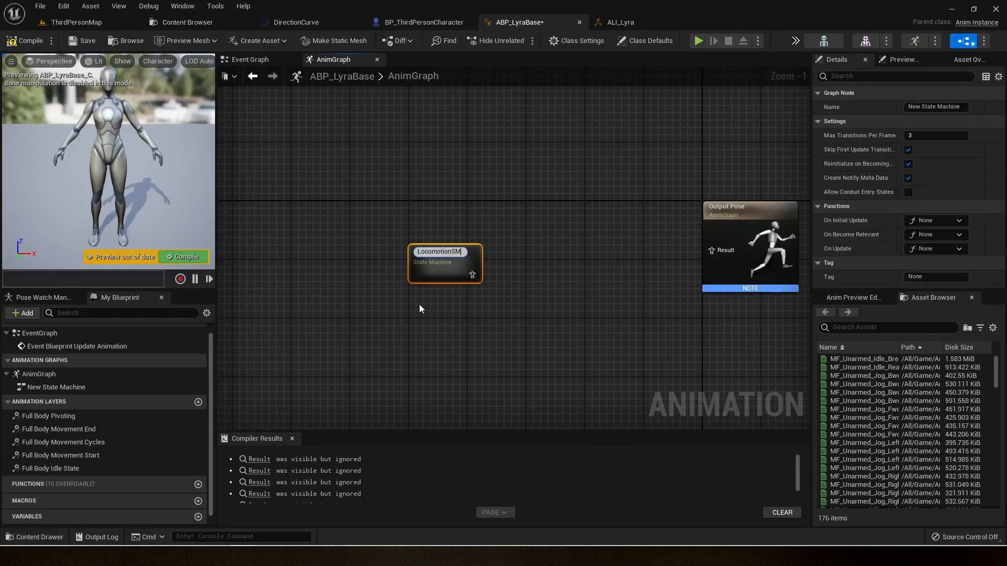
key("Return")
left_click(481, 265)
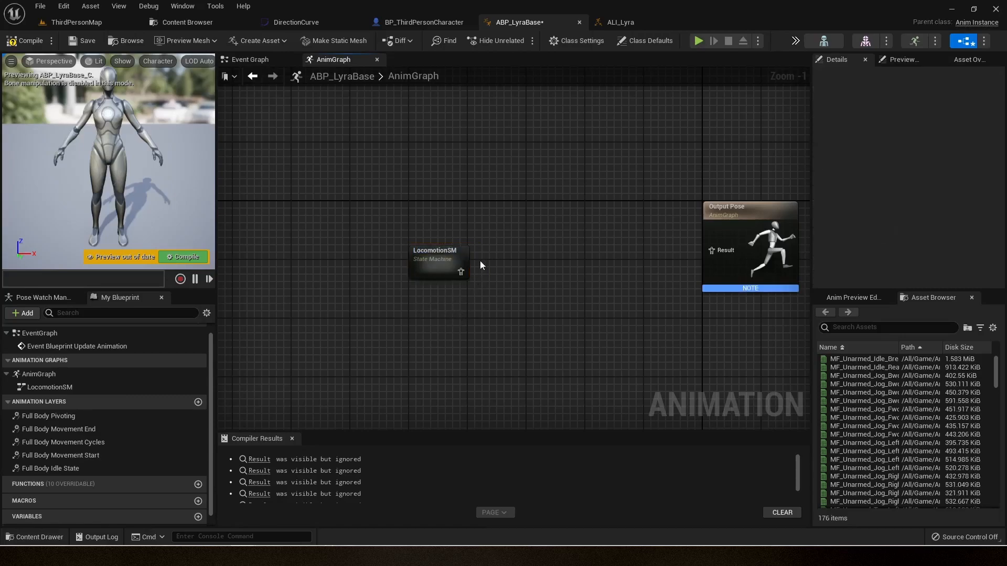
Add an Inertialization node fed by the LocomotionSM output and align it beside the state machine
mouse_move(455, 265)
left_mouse_down()
mouse_move(426, 265)
mouse_move(468, 276)
left_mouse_up()
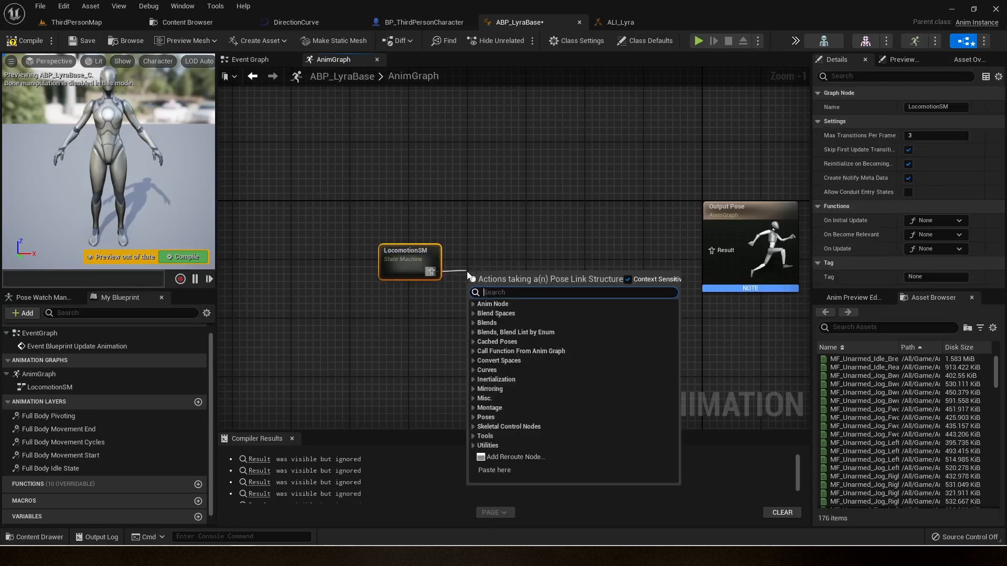
type("iner")
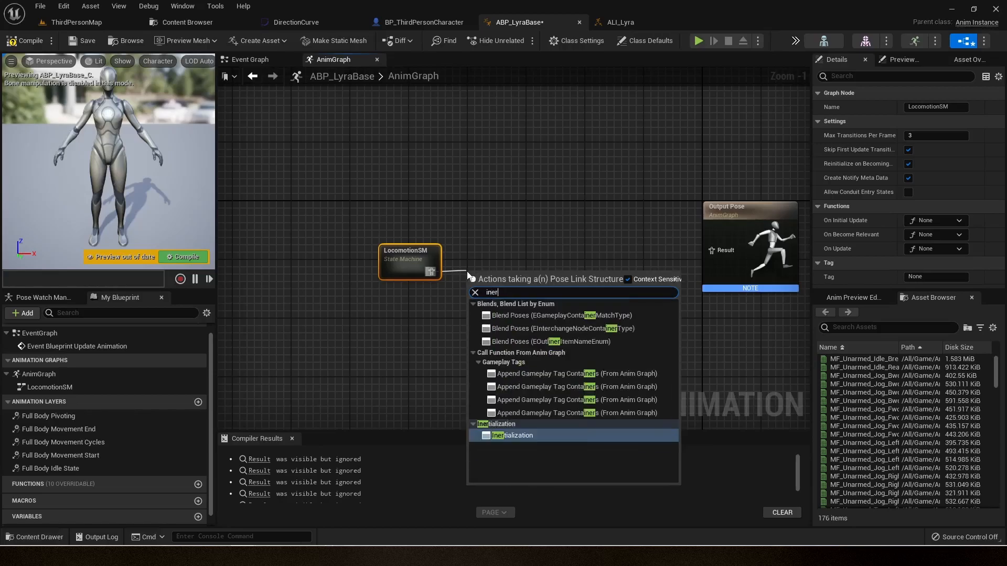
key("Return")
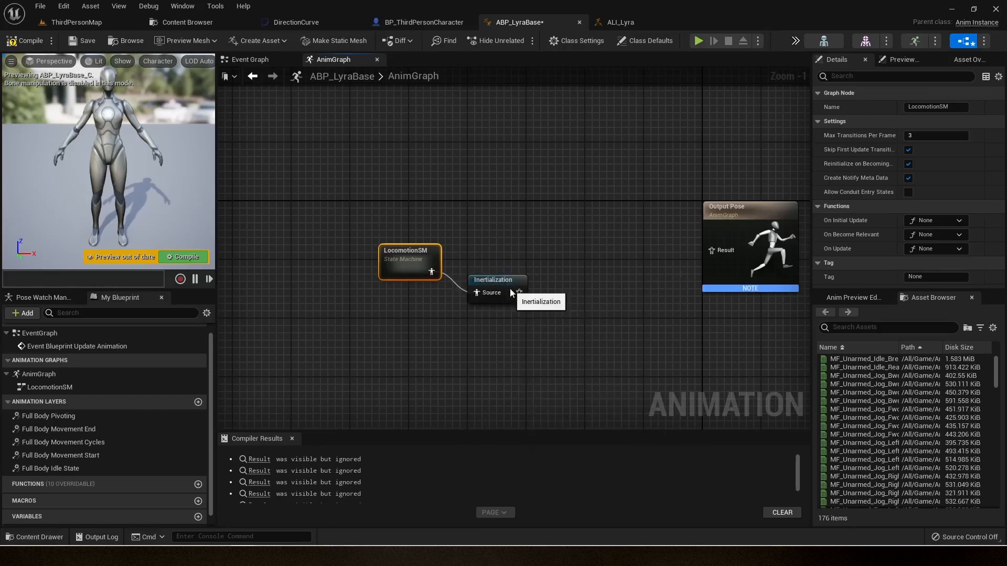
left_click(508, 272)
right_click_drag(508, 272, 443, 279)
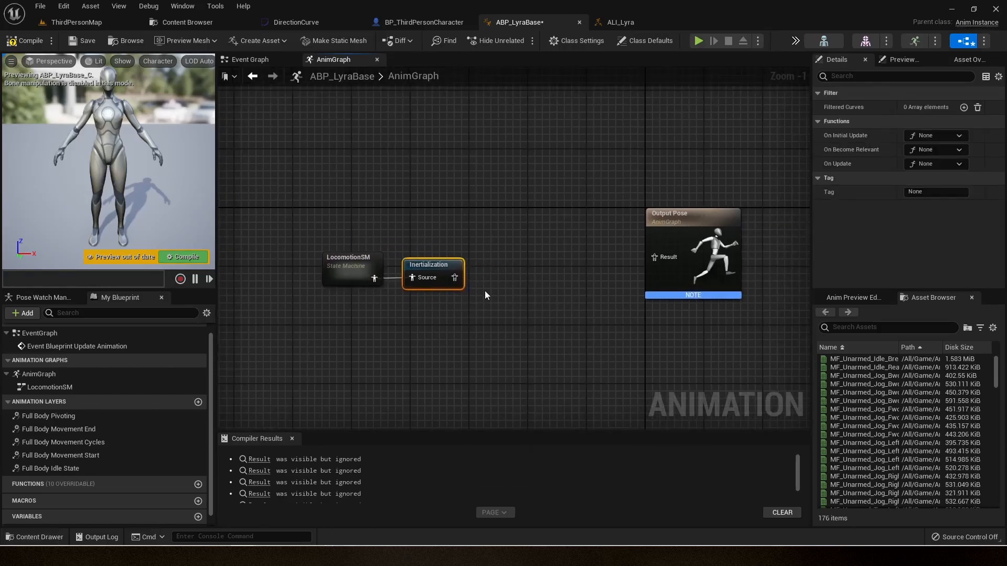
Connect the Inertialization output to the Output Pose, compile, and space the Inertialization node midway between its neighbours
left_click_drag(455, 277, 678, 259)
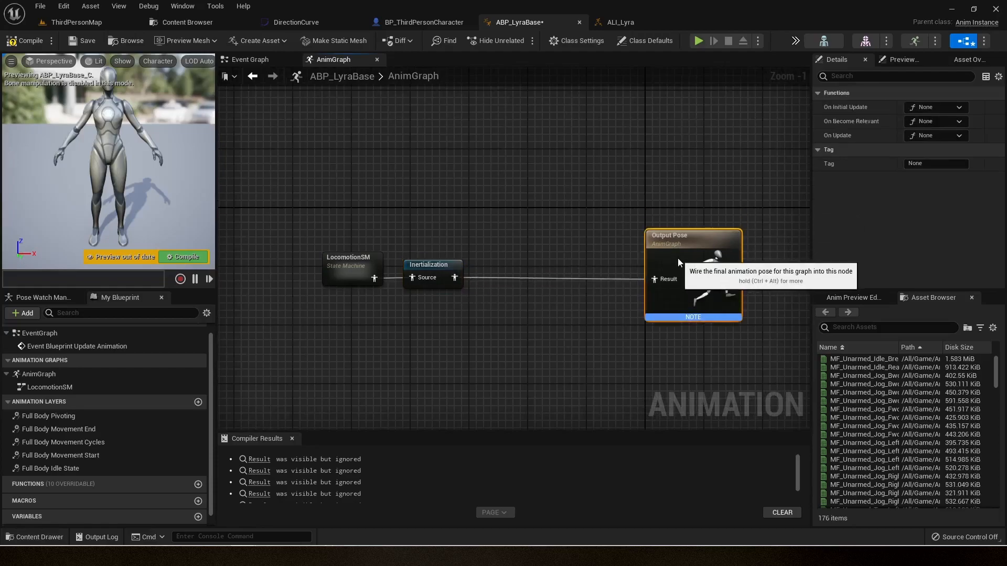
left_click(18, 40)
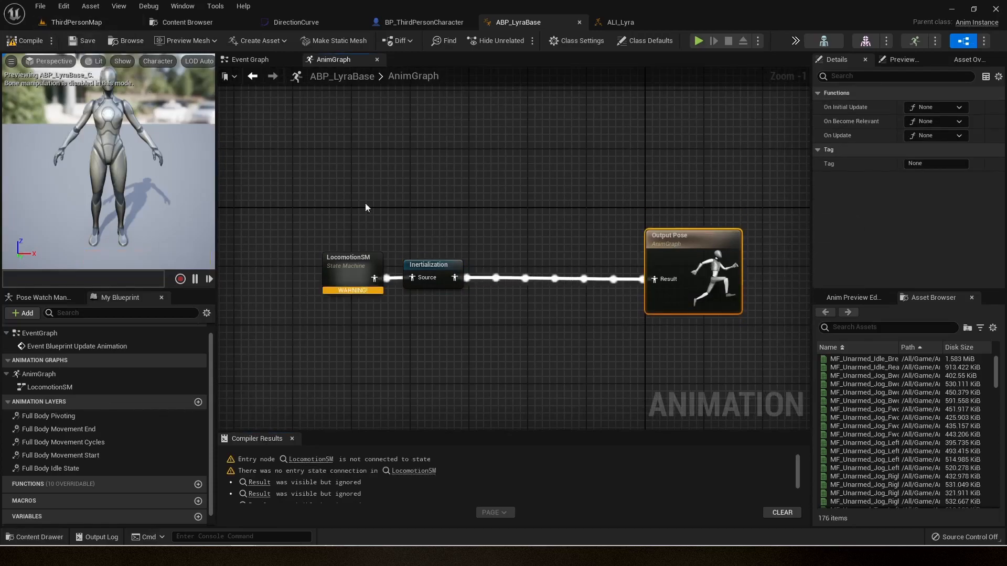
left_click_drag(423, 269, 489, 269)
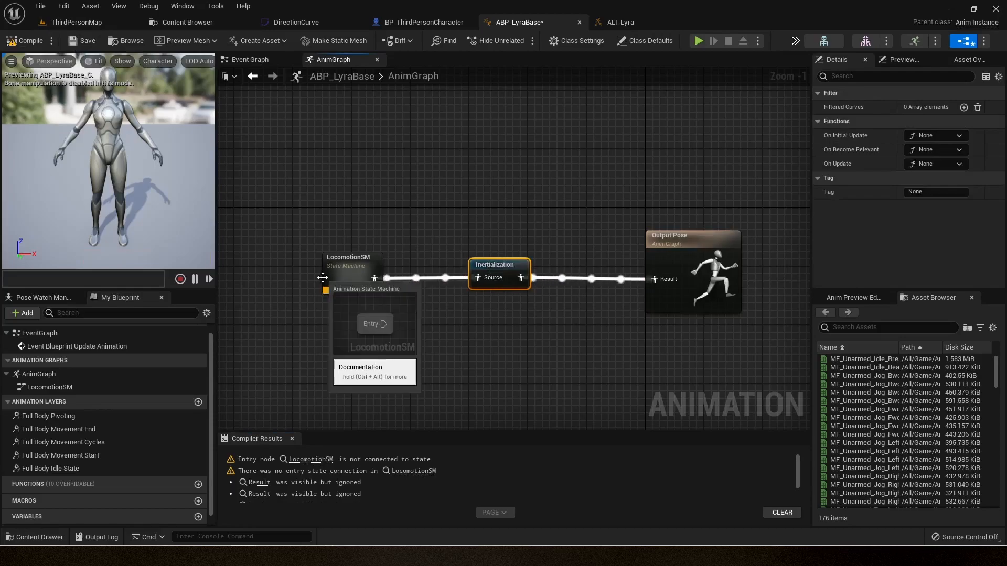
Open the LocomotionSM state machine and add a new state named Idle beside the Entry node
double_click(349, 262)
scroll(419, 270, "down", 1)
right_click_drag(587, 308, 480, 287)
scroll(485, 273, "up", 1)
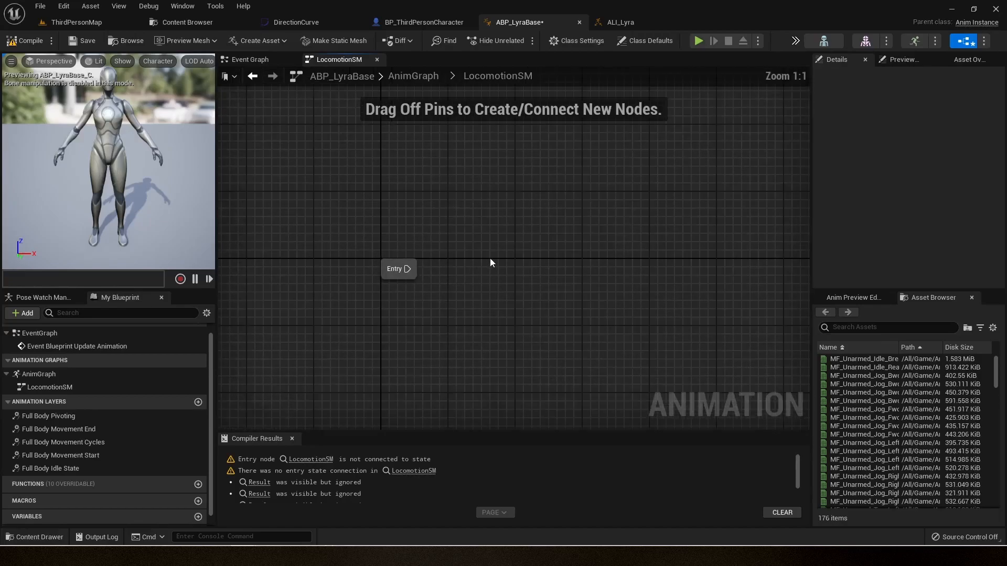
right_click(490, 258)
left_click(533, 307)
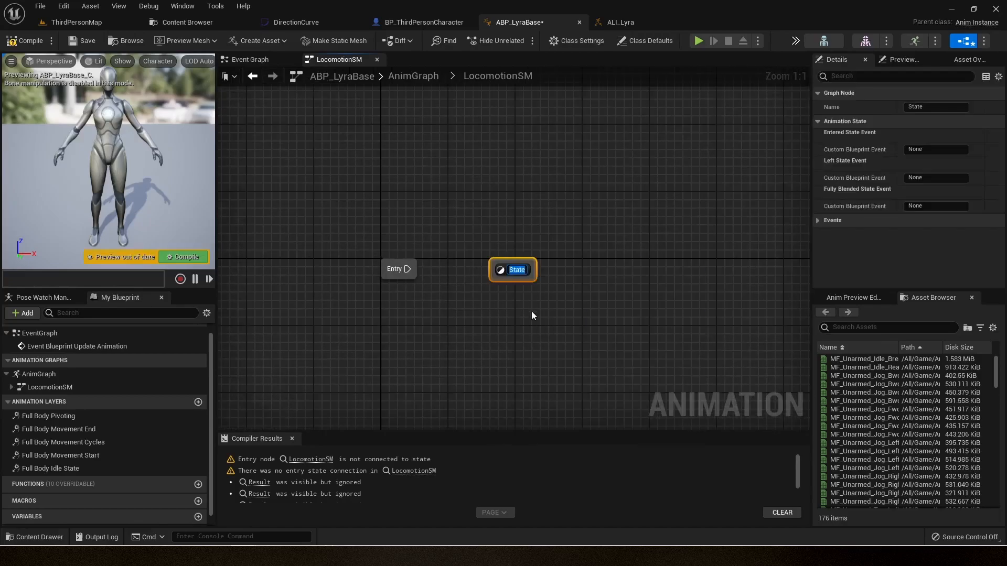
type("Idle")
key("Return")
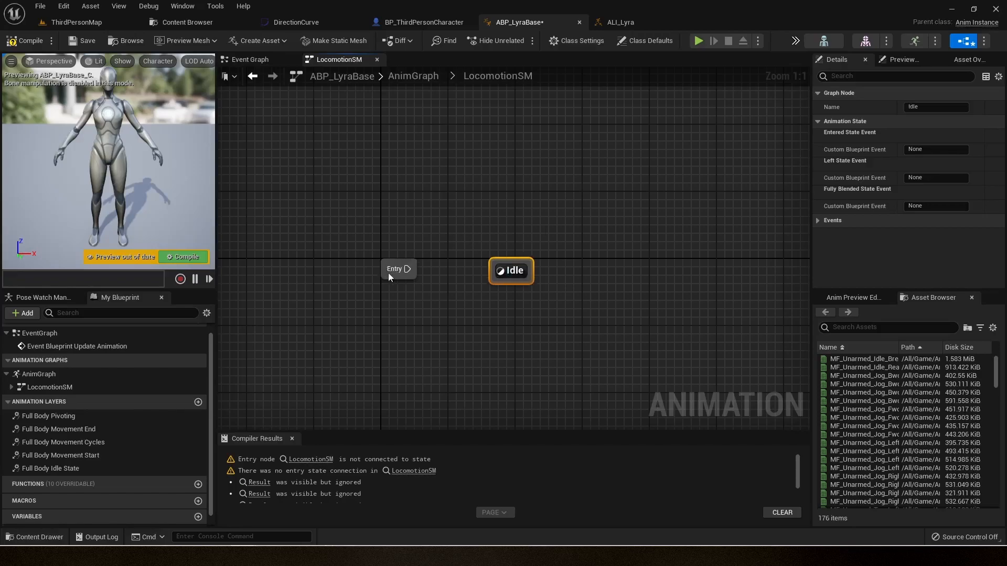
Connect Entry to the Idle state in LocomotionSM, and compile and save the animation blueprint
left_click_drag(408, 269, 542, 199)
scroll(498, 263, "down", 3)
scroll(463, 278, "up", 3)
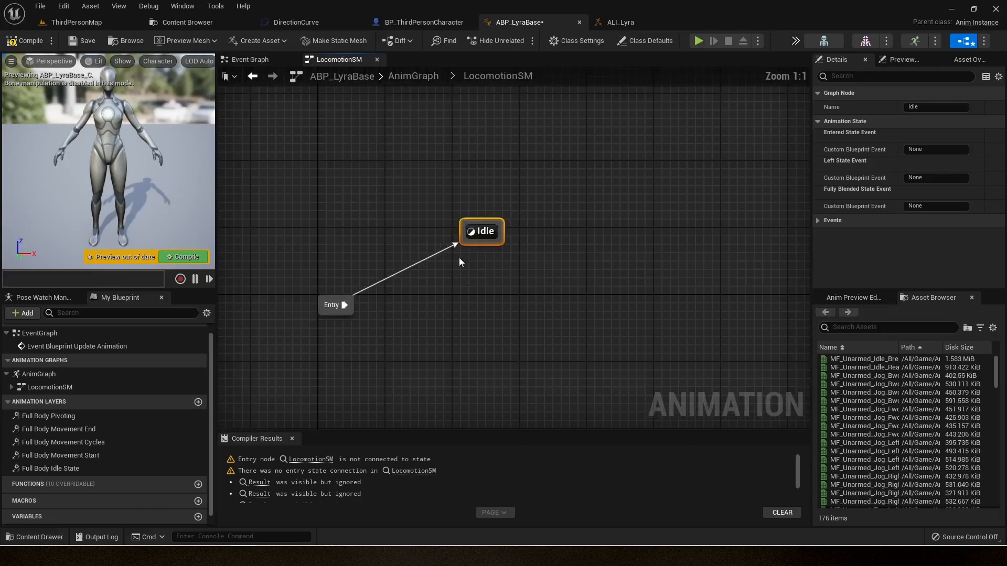
left_click(30, 41)
left_click(82, 41)
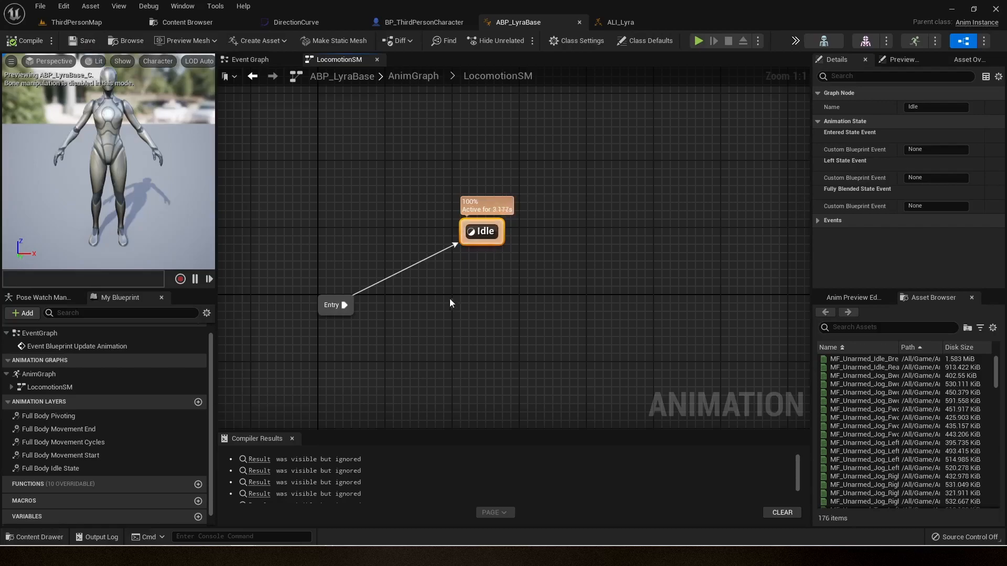
Open the Idle state, add the Full Body Idle State layer and wire it to the Output Animation Pose
double_click(480, 231)
scroll(438, 254, "down", 1)
right_click_drag(438, 254, 476, 240)
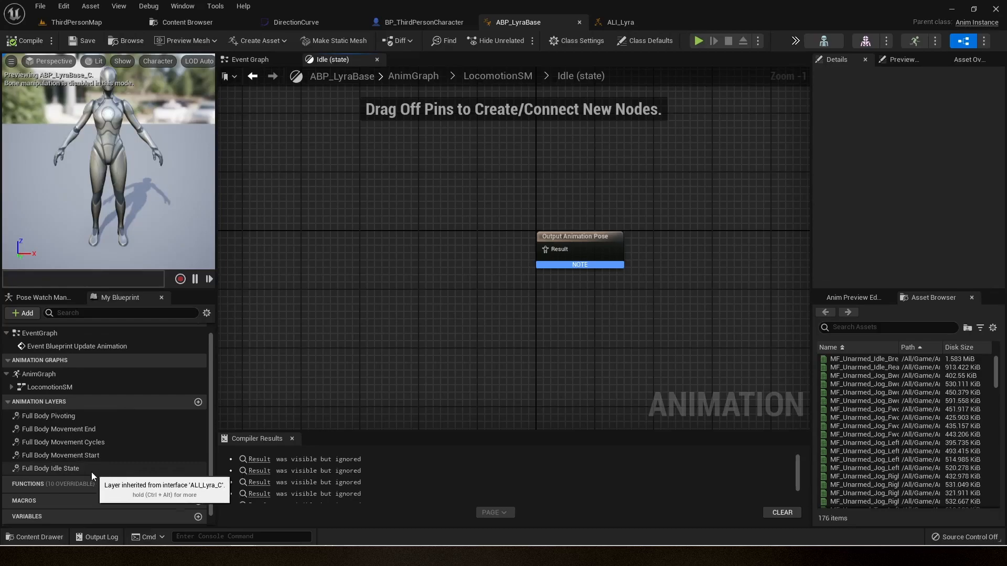
left_click_drag(62, 469, 292, 245)
left_click_drag(341, 269, 546, 249)
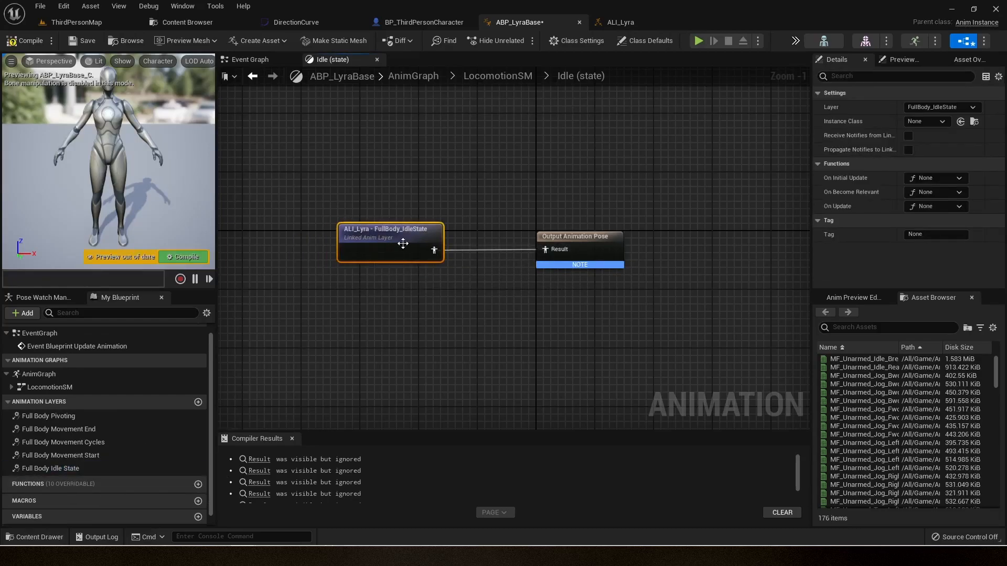
left_click_drag(405, 251, 419, 250)
left_click_drag(423, 198, 574, 249)
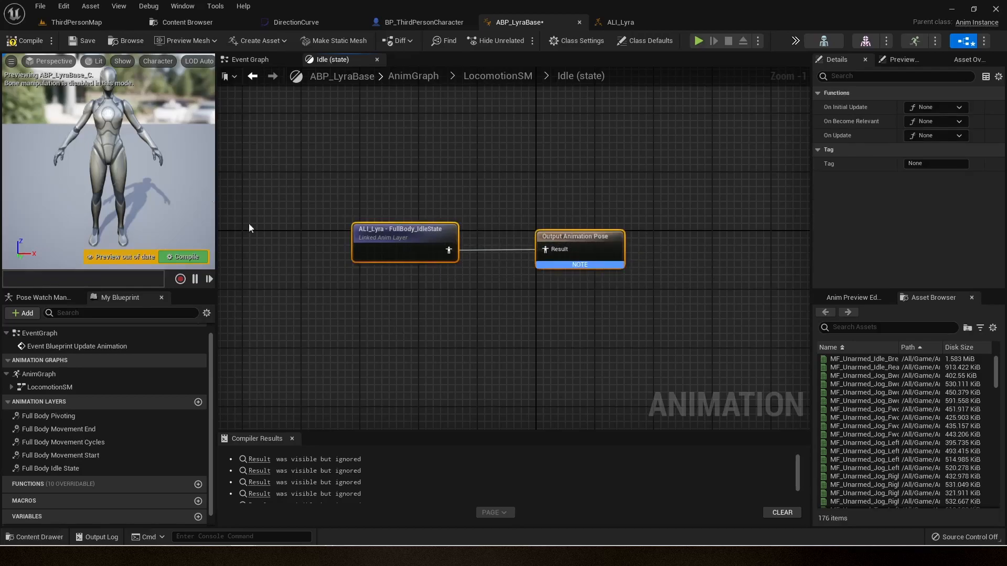
Compile and save ABP_LyraBase with the linked idle layer
left_click(25, 40)
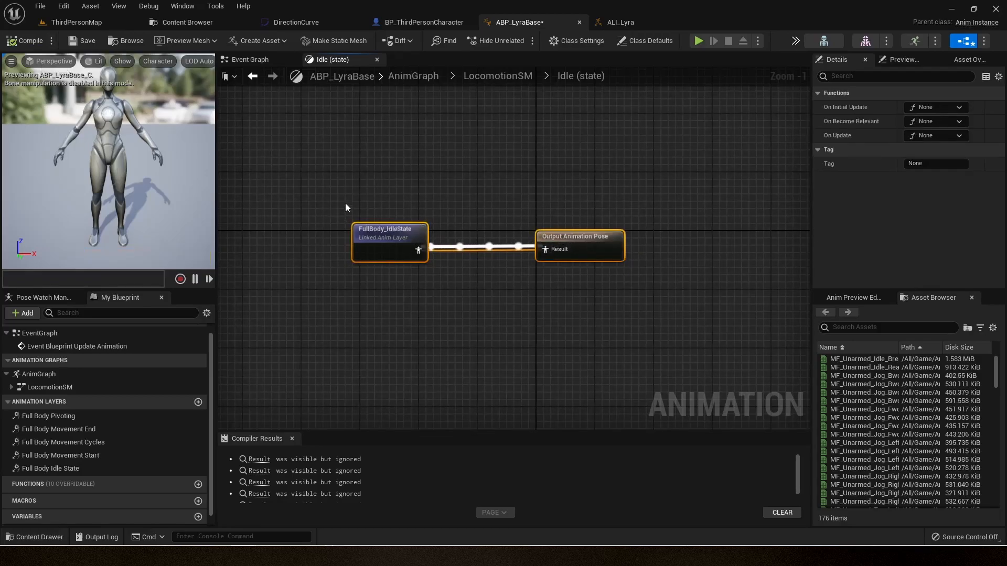
left_click_drag(364, 184, 436, 303)
left_click_drag(434, 303, 283, 152)
left_click_drag(281, 148, 469, 349)
left_click_drag(466, 346, 308, 169)
left_click_drag(307, 169, 427, 311)
left_click(28, 41)
left_click(85, 42)
left_click_drag(316, 187, 407, 282)
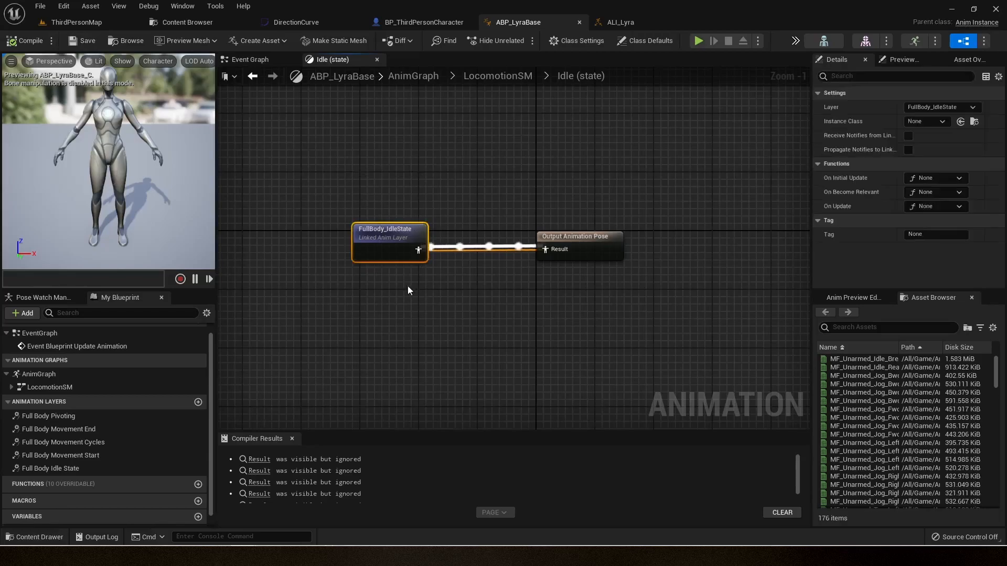
left_click(809, 144)
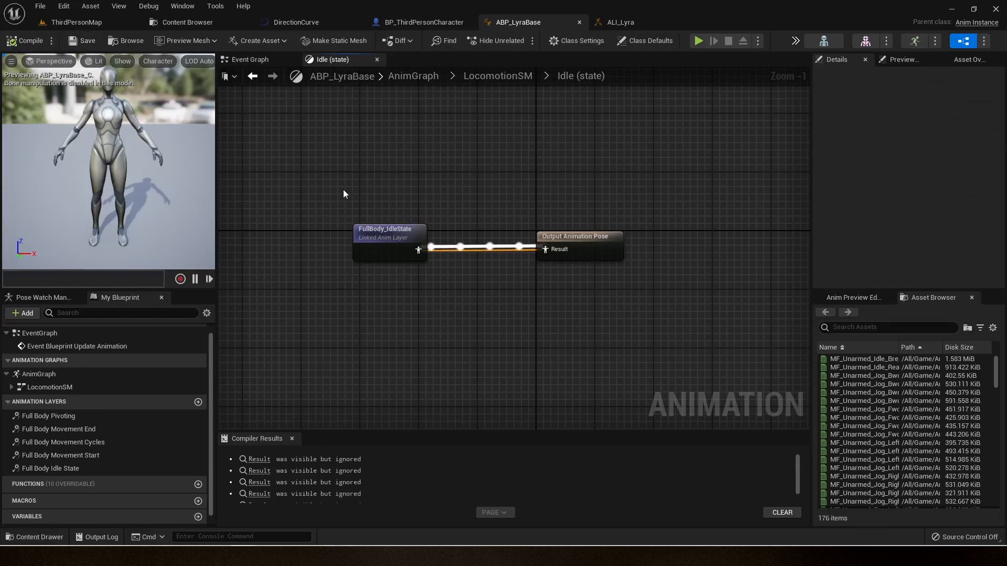
left_click_drag(343, 189, 499, 299)
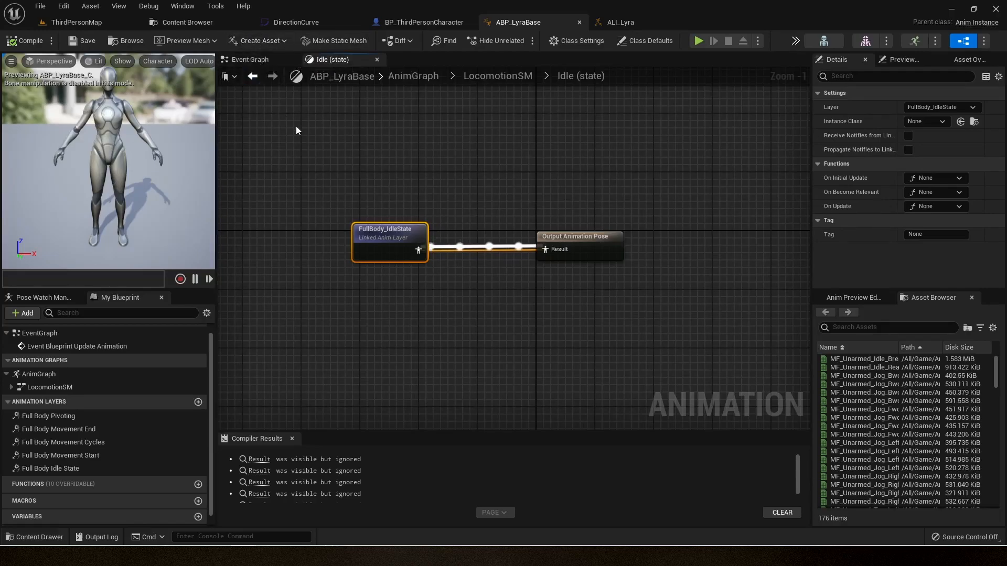
Create a new animation blueprint for the SK_Mannequin skeleton in the AnimationBPs folder of the Content Browser
left_click(191, 19)
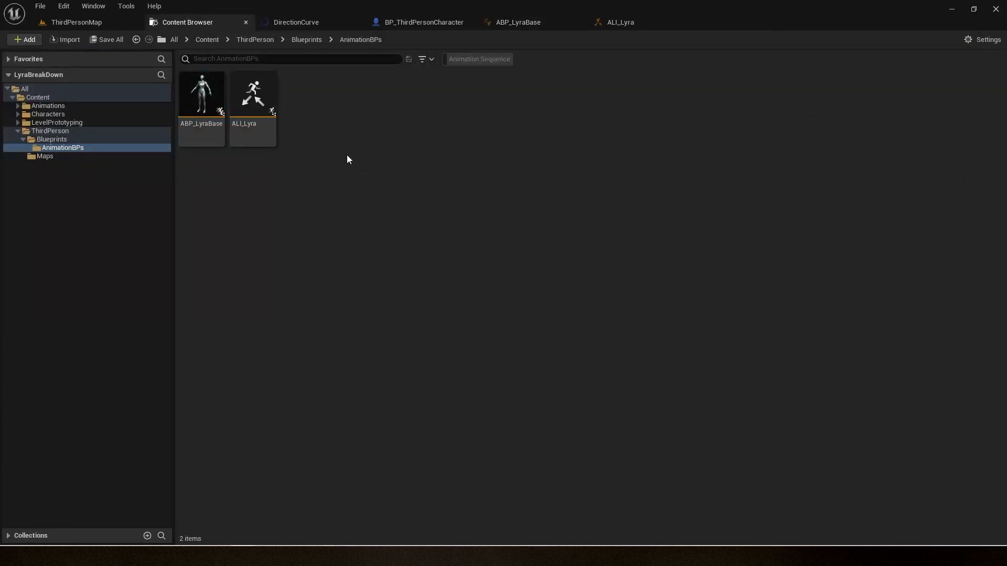
right_click(337, 143)
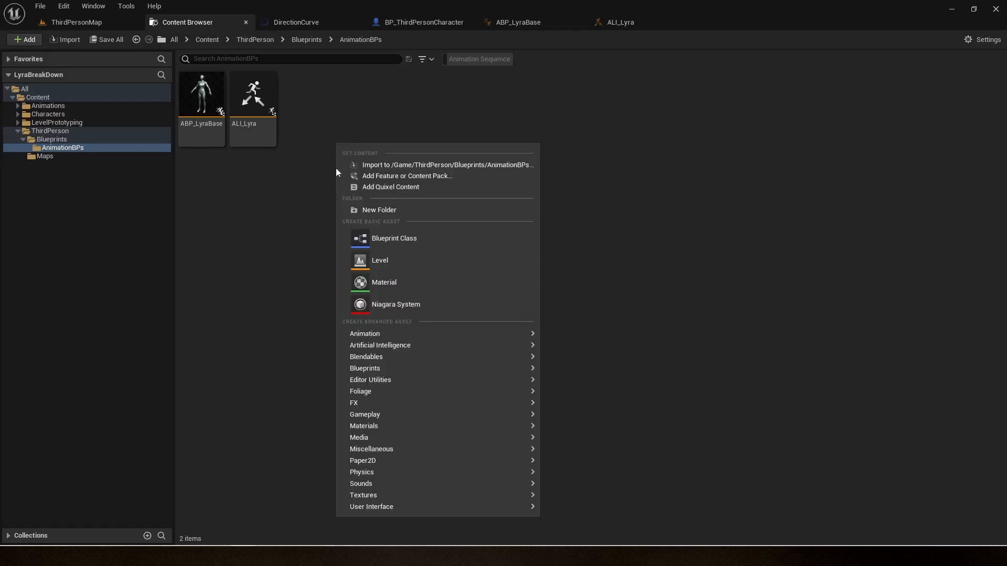
mouse_move(394, 335)
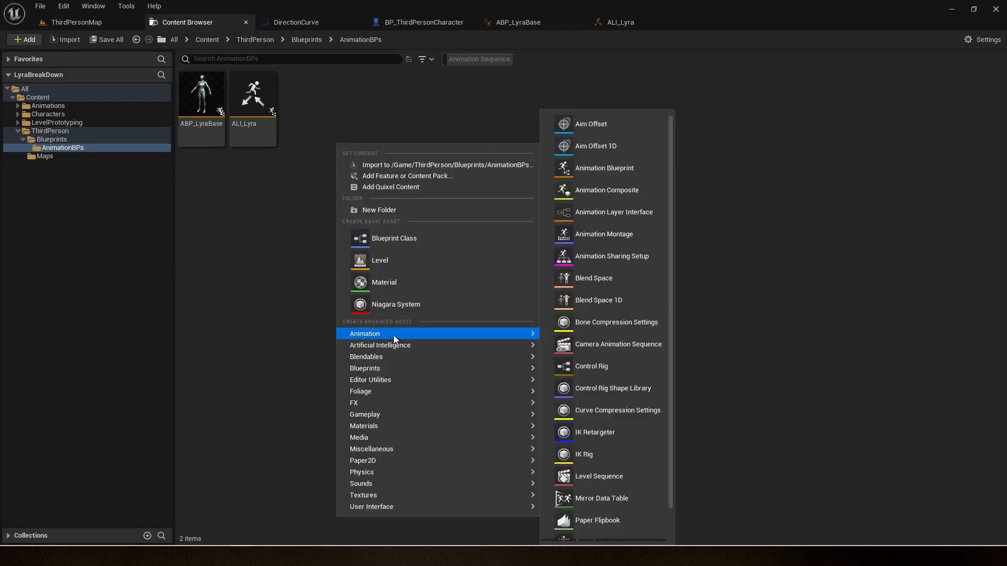
left_click(609, 175)
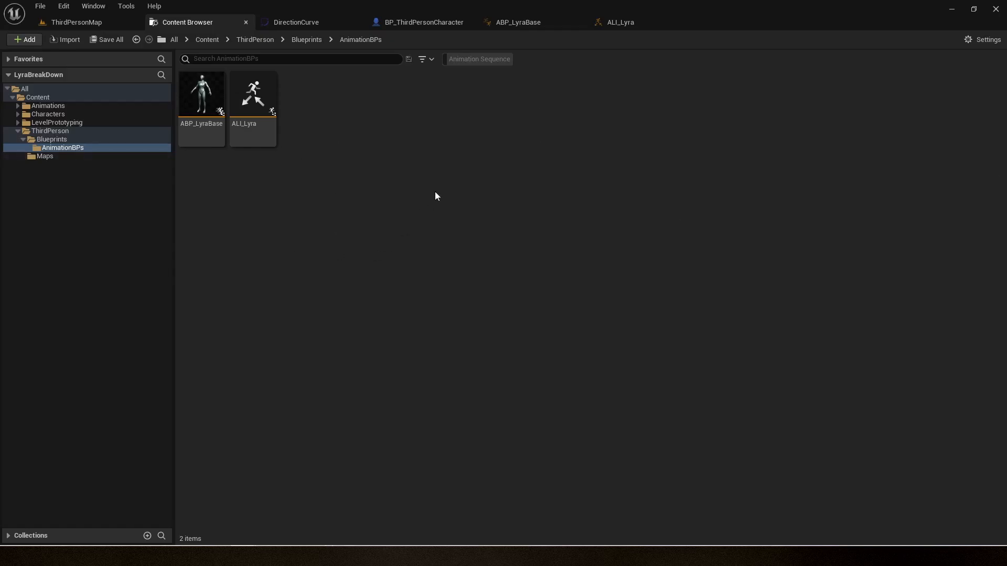
right_click(435, 197)
mouse_move(472, 361)
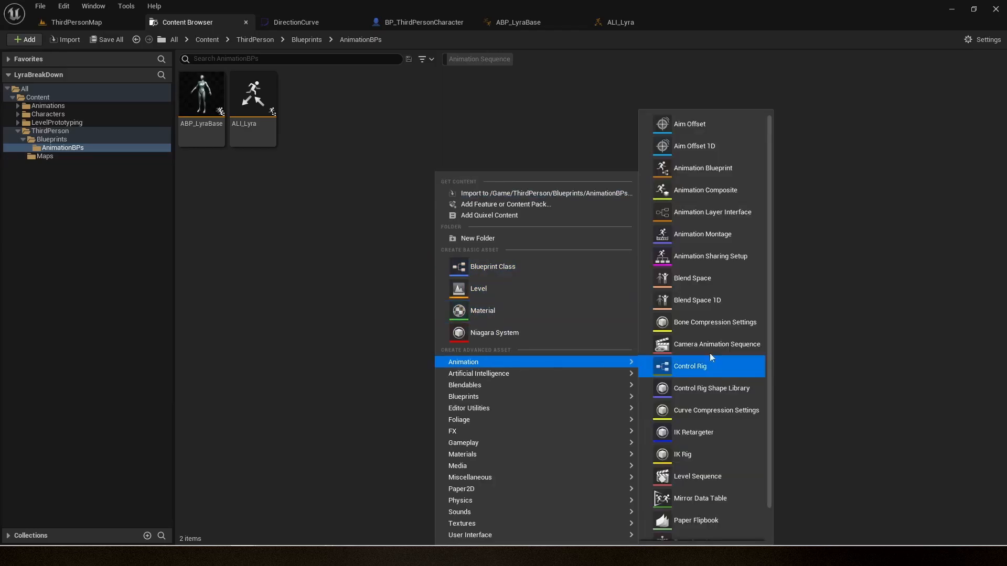
left_click(716, 171)
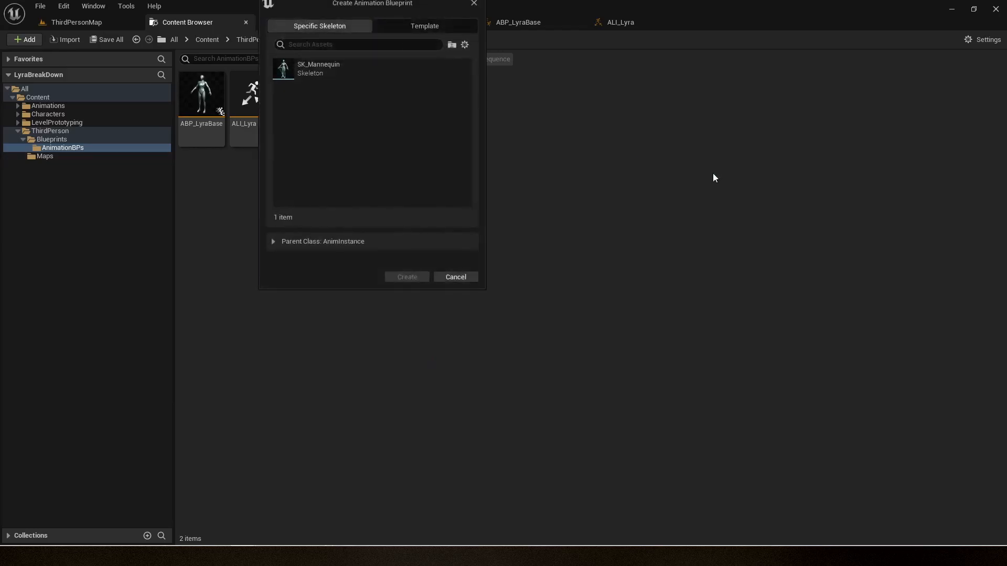
left_click(325, 69)
left_click(417, 277)
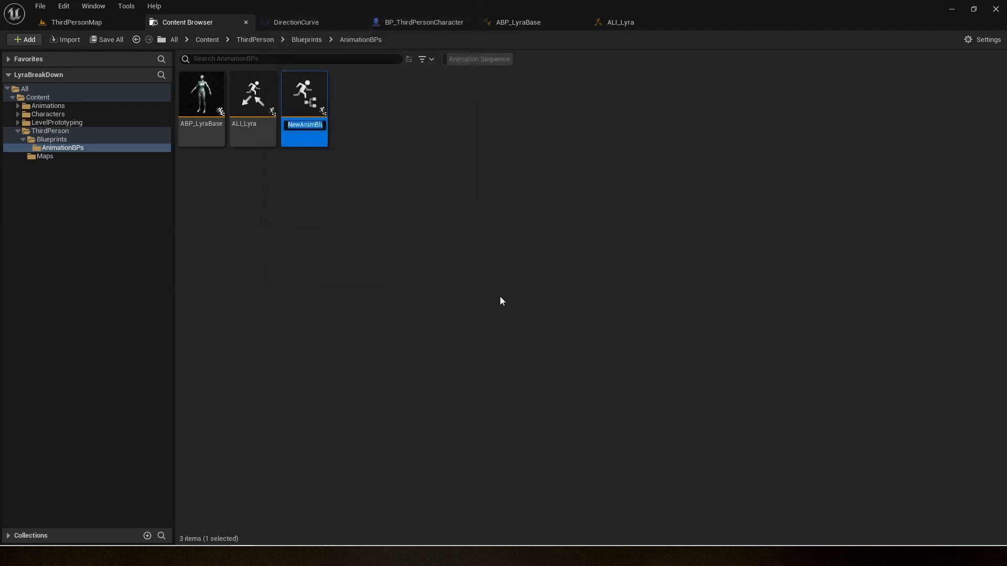
Name the new animation blueprint ABP_LayerBase
type("AB")
type("P_Layer")
type("Base")
key("Return")
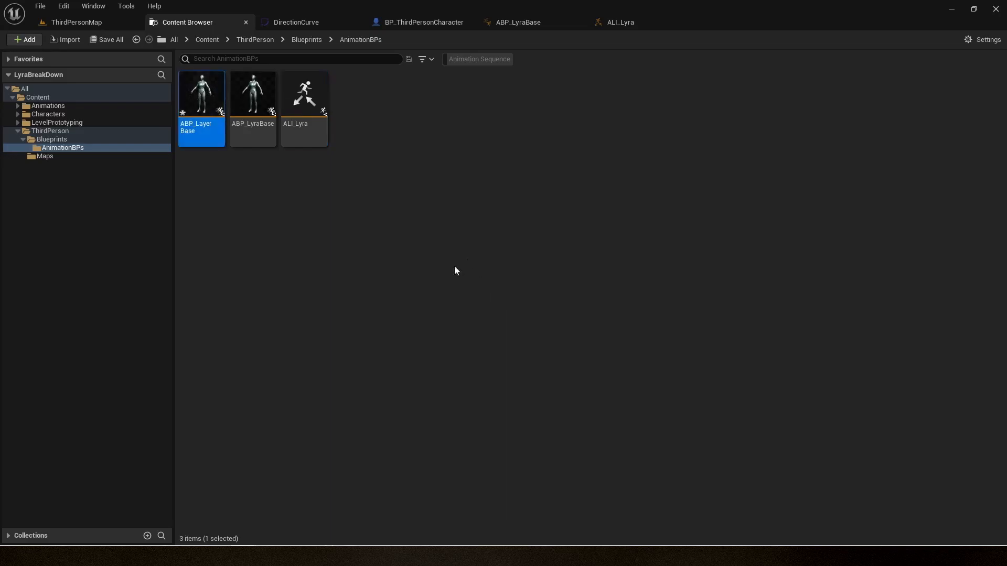
Open the ABP_LayerBase animation blueprint and compile it
mouse_move(227, 144)
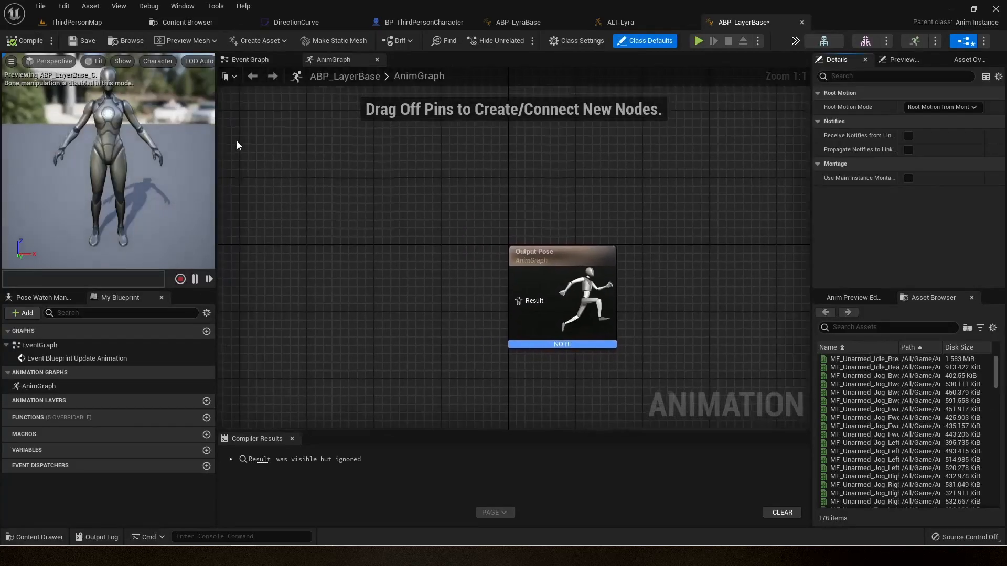
scroll(456, 240, "down", 5)
right_click_drag(456, 240, 571, 227)
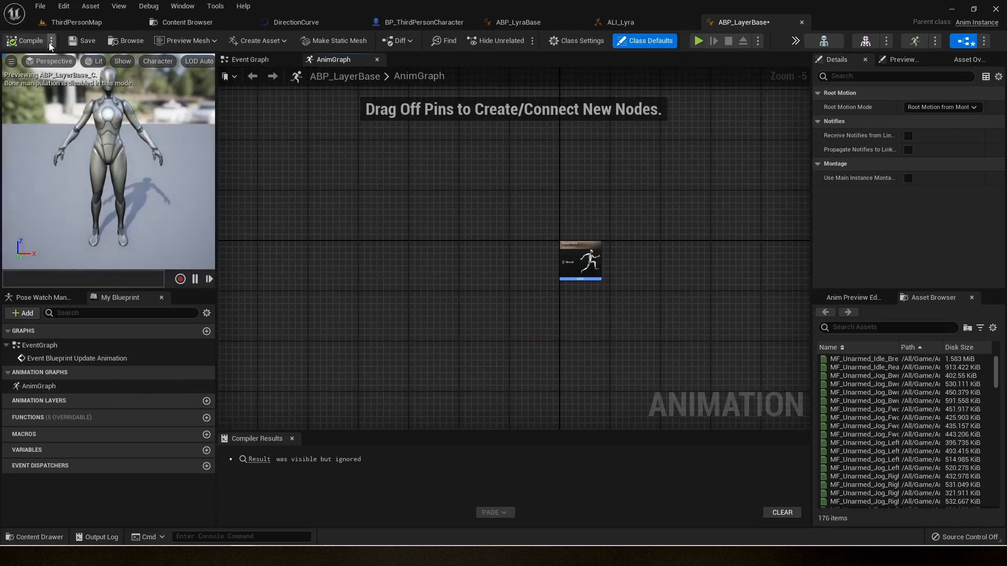
left_click(23, 41)
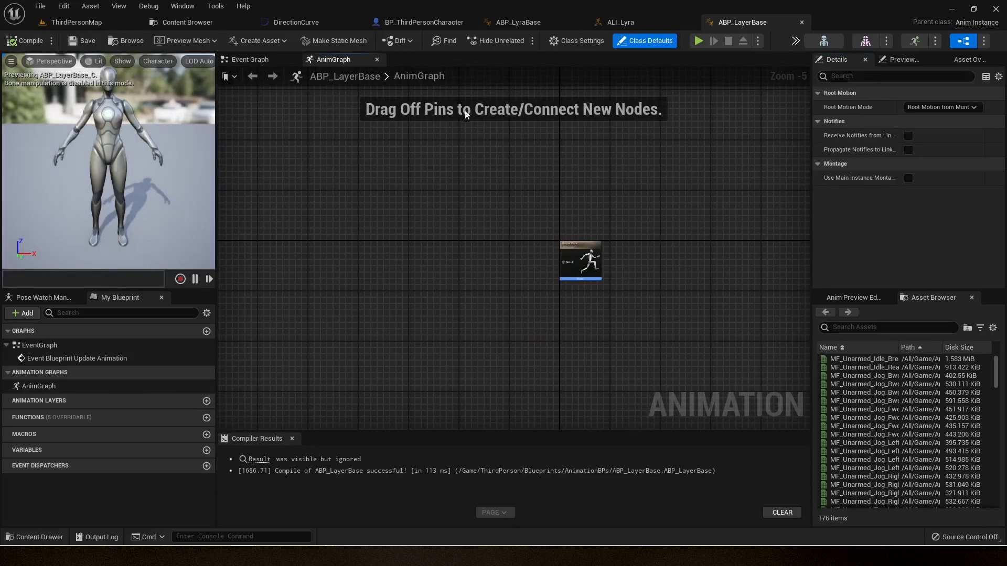
Implement the ALI_Lyra interface in the class settings of ABP_LayerBase and compile the blueprint
left_click(573, 42)
left_click(964, 178)
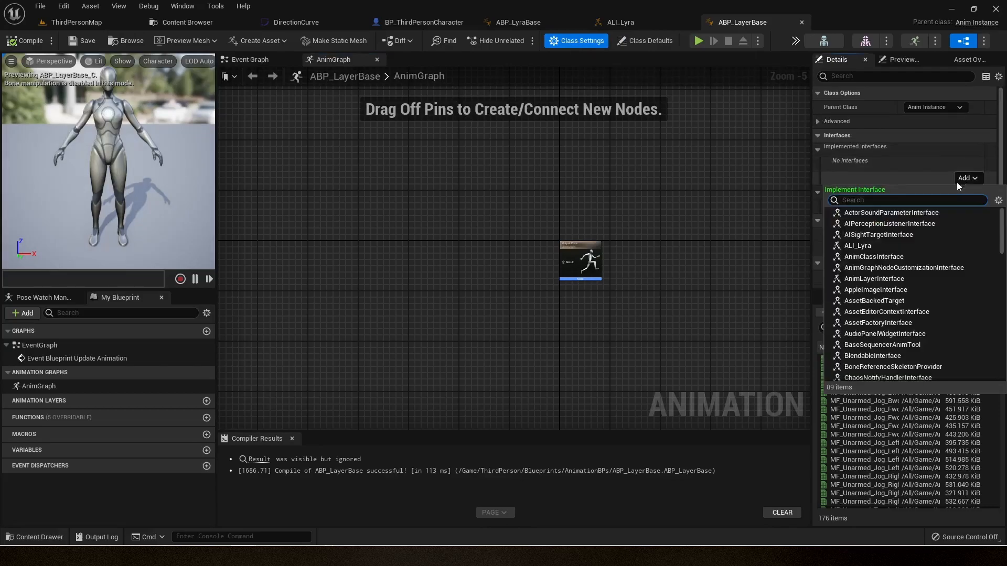
left_click(877, 244)
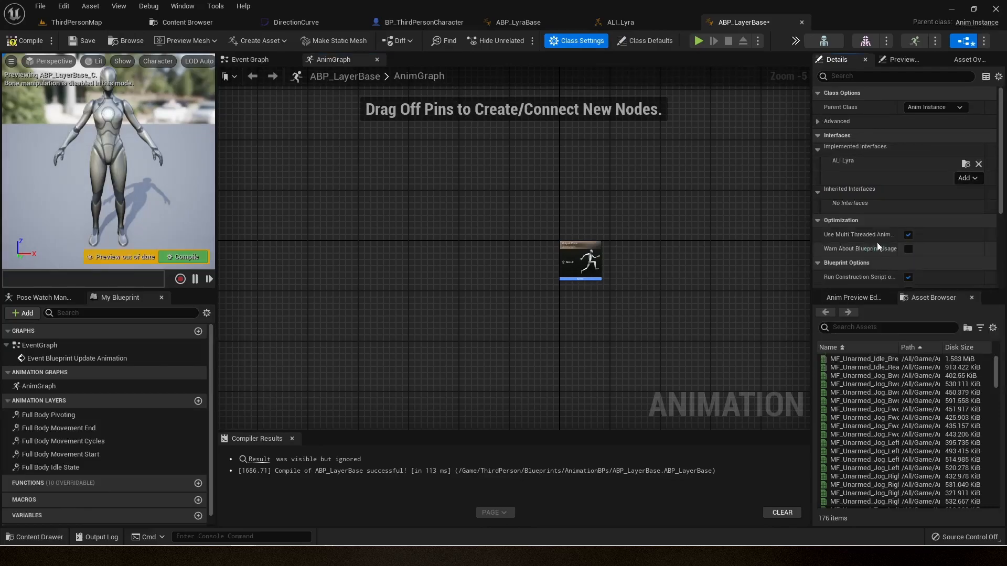
left_click(25, 40)
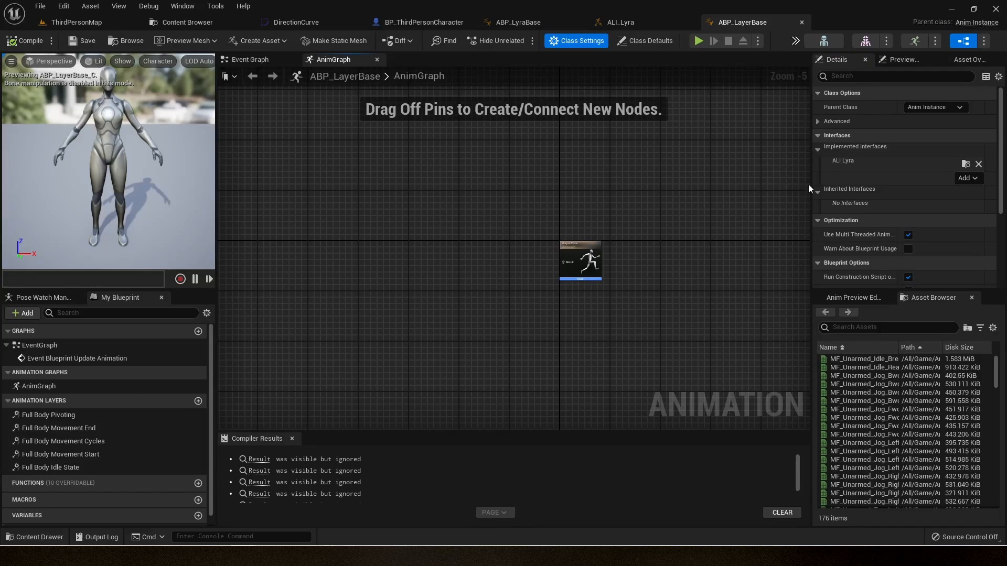
Open the graph of the Full Body Idle State animation layer in ABP_LayerBase
right_click_drag(552, 259, 481, 192)
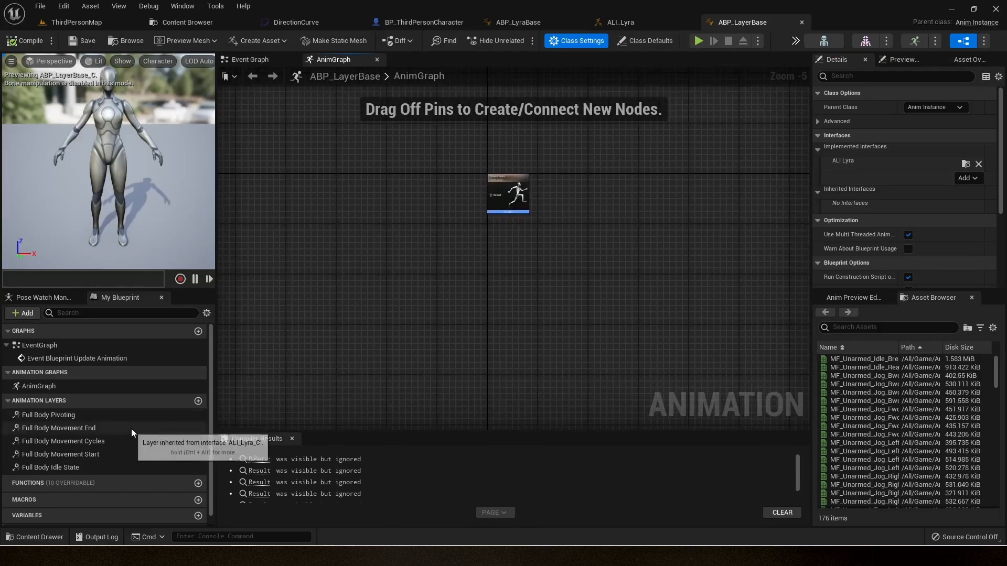
right_click_drag(294, 362, 454, 349)
right_click_drag(389, 328, 431, 336)
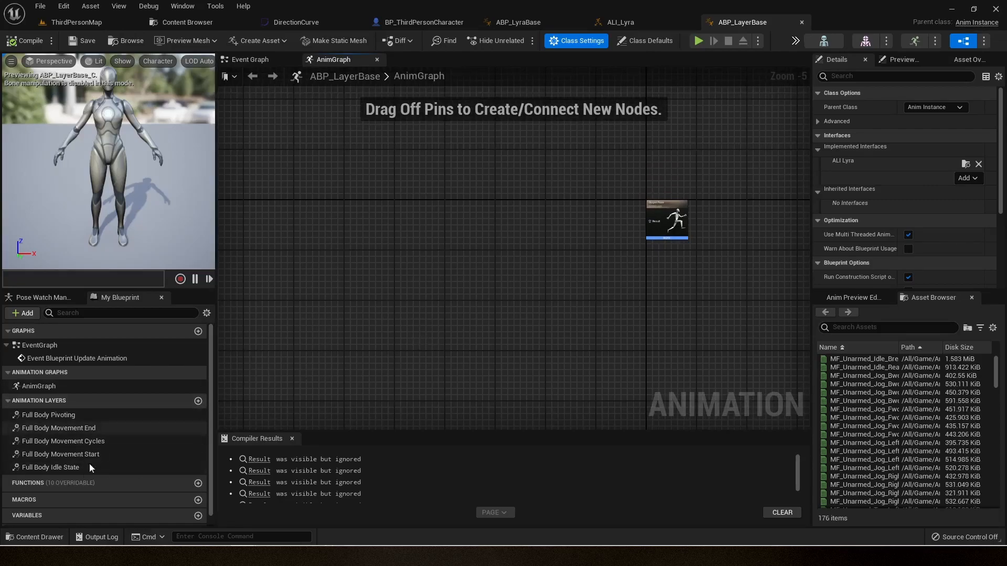
left_click(74, 467)
double_click(74, 468)
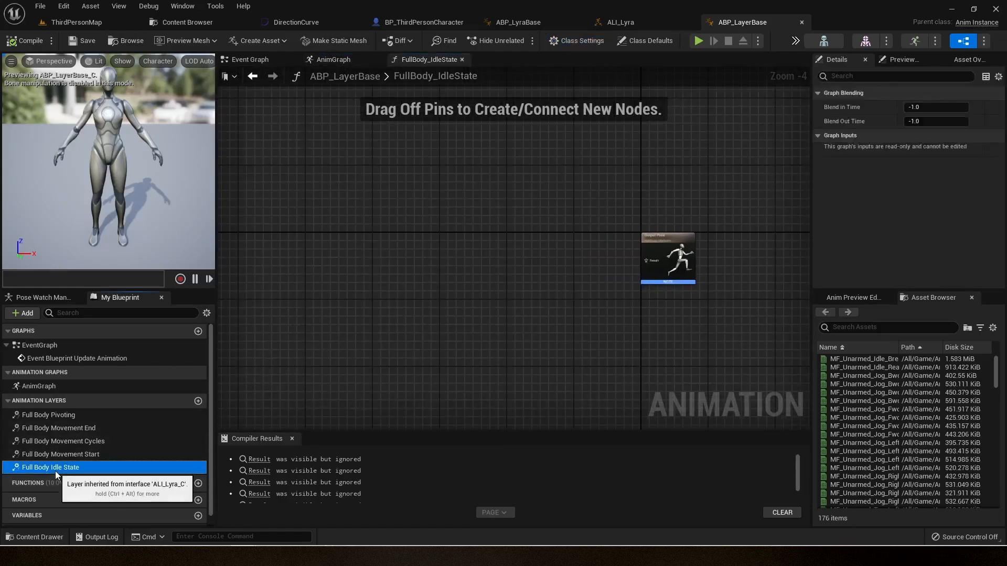
Add a Sequence Player node beside the Output Pose in the FullBody_IdleState graph
right_click_drag(403, 304, 556, 262)
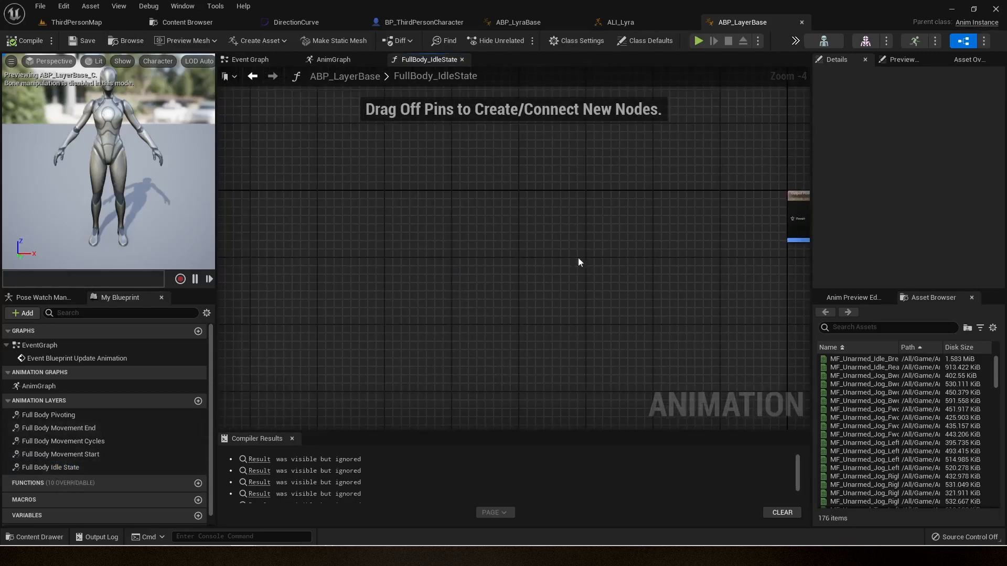
scroll(624, 232, "up", 3)
right_click_drag(629, 231, 420, 266)
right_click_drag(516, 252, 458, 256)
right_click(458, 251)
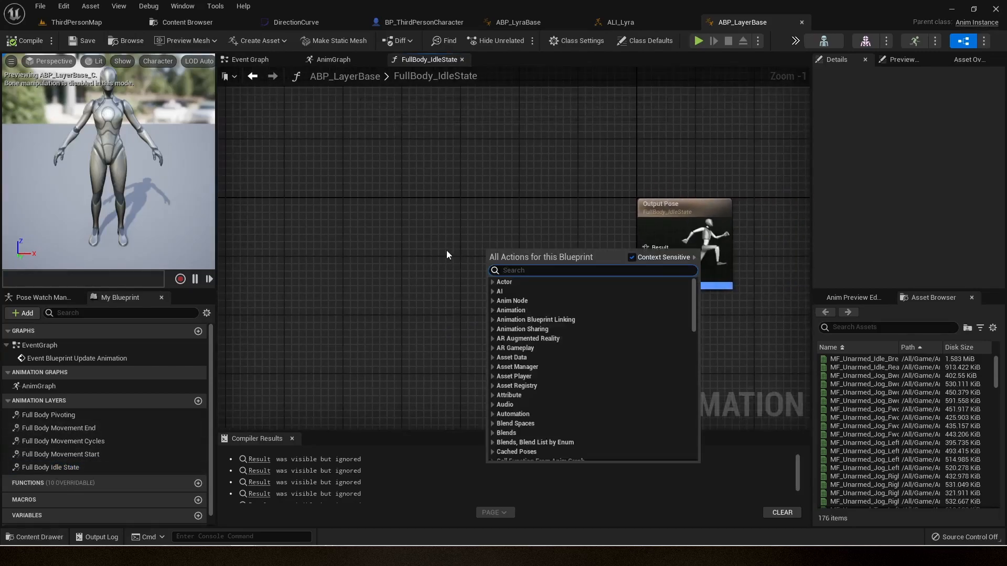
type("animation seq")
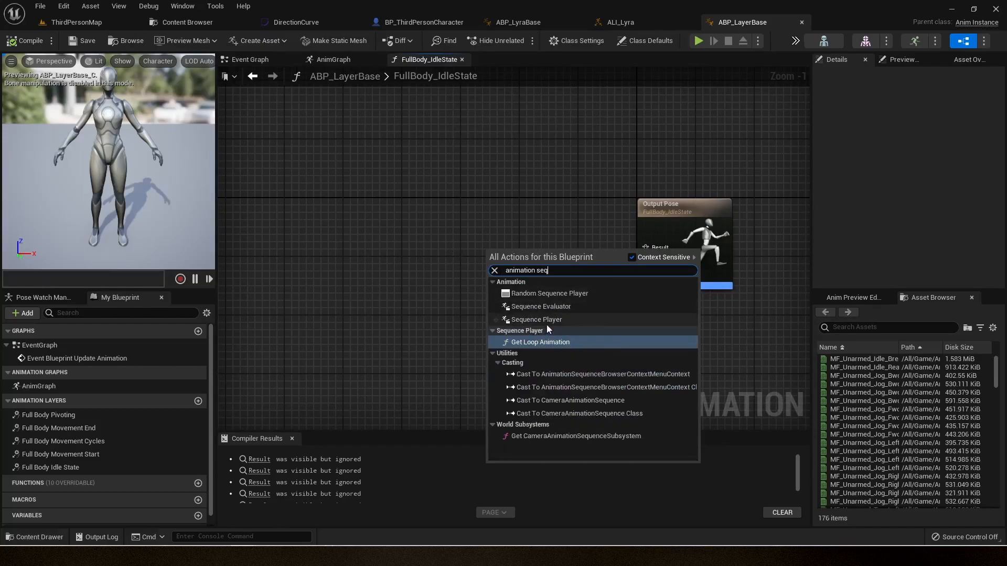
left_click(546, 322)
left_click_drag(504, 260, 439, 254)
left_click(454, 231)
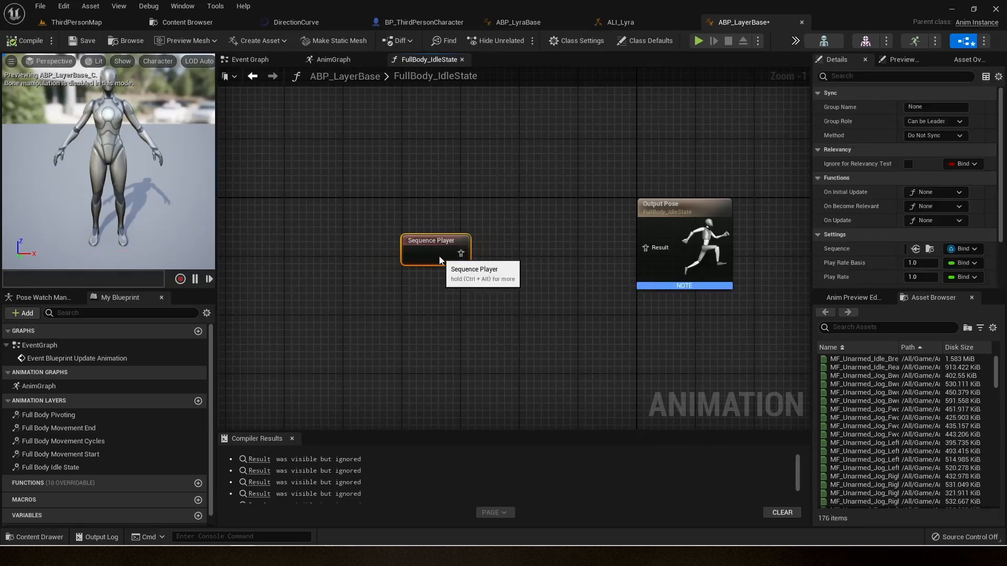
left_click(464, 269)
left_click(460, 235)
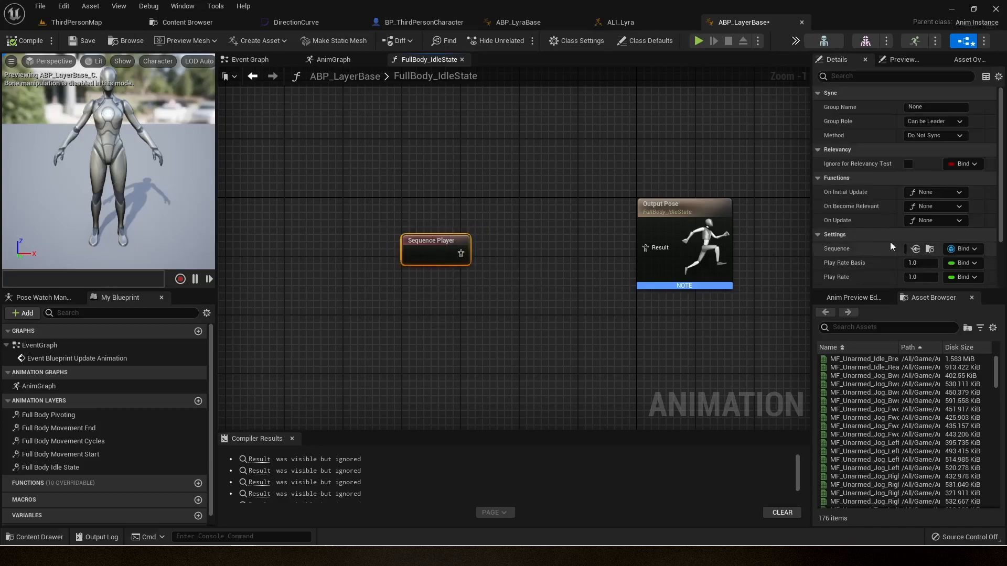
Bind the Sequence Player's Sequence setting as a Dynamic Value and save the blueprint
left_click_drag(900, 226, 768, 240)
left_click(964, 249)
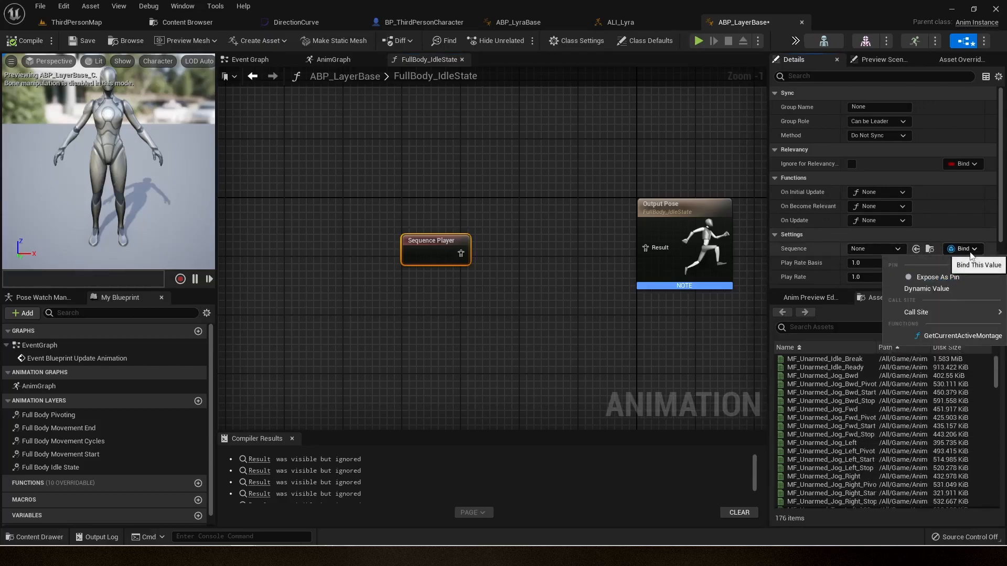
left_click(947, 290)
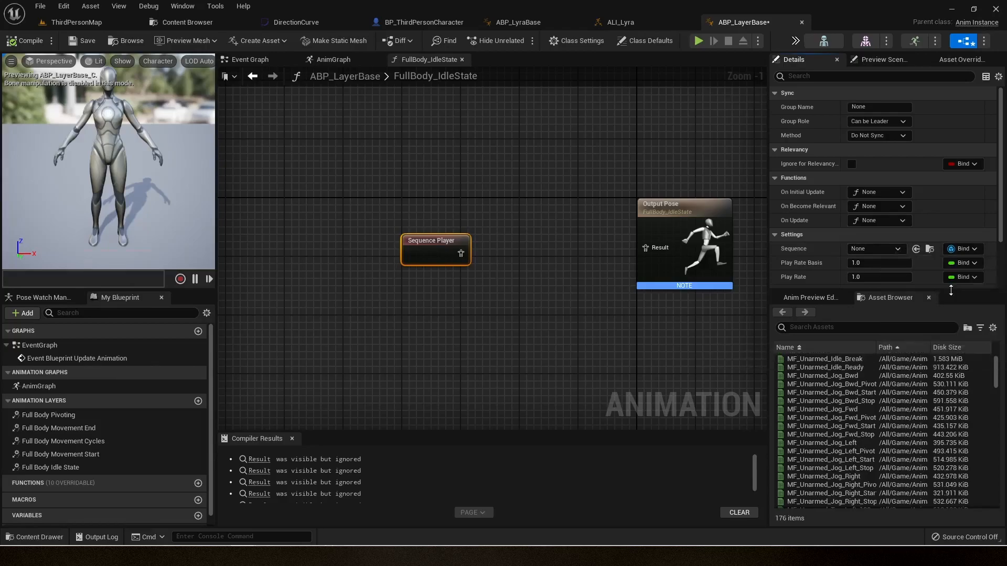
left_click(544, 196)
left_click_drag(474, 184, 387, 278)
left_click(82, 45)
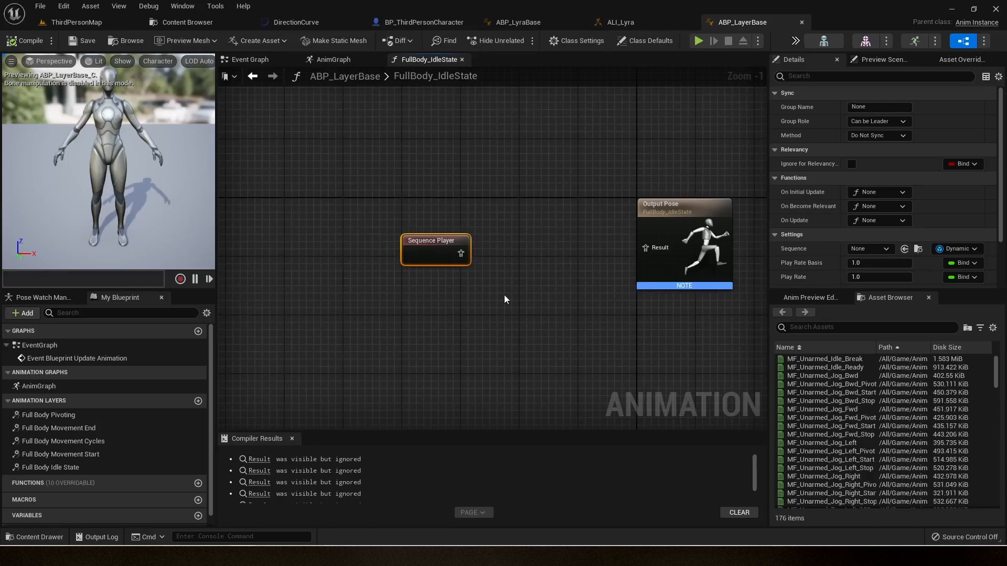
Connect the Sequence Player's output to the Output Pose result and compile ABP_LayerBase
left_click(493, 284)
left_click_drag(451, 260, 645, 247)
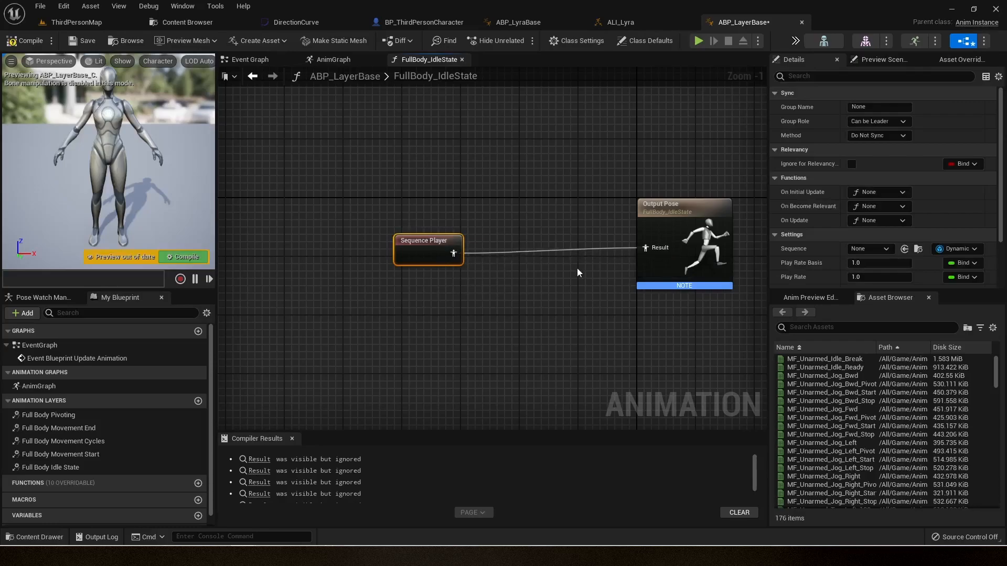
left_click_drag(431, 251, 461, 243)
left_click(24, 41)
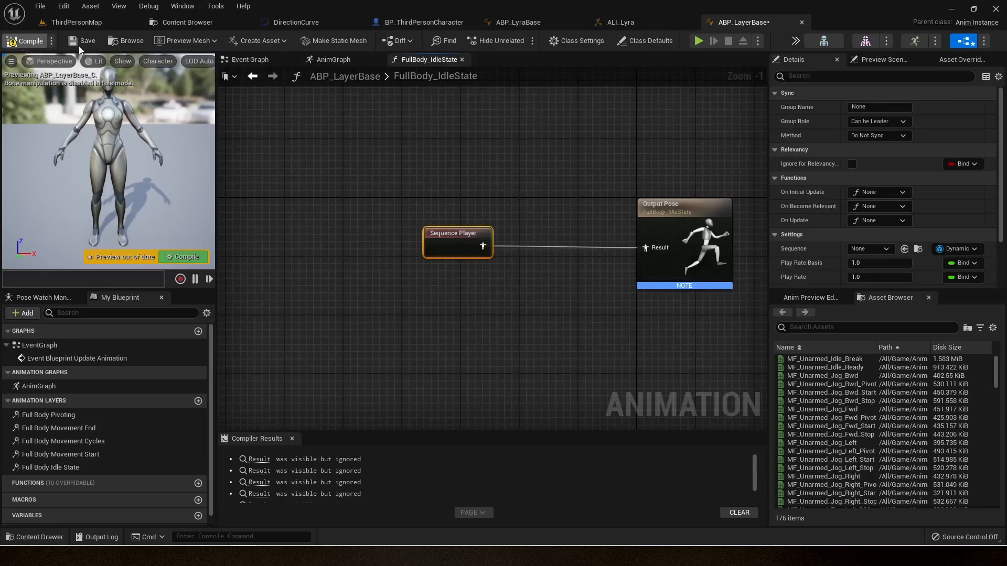
left_click(279, 157)
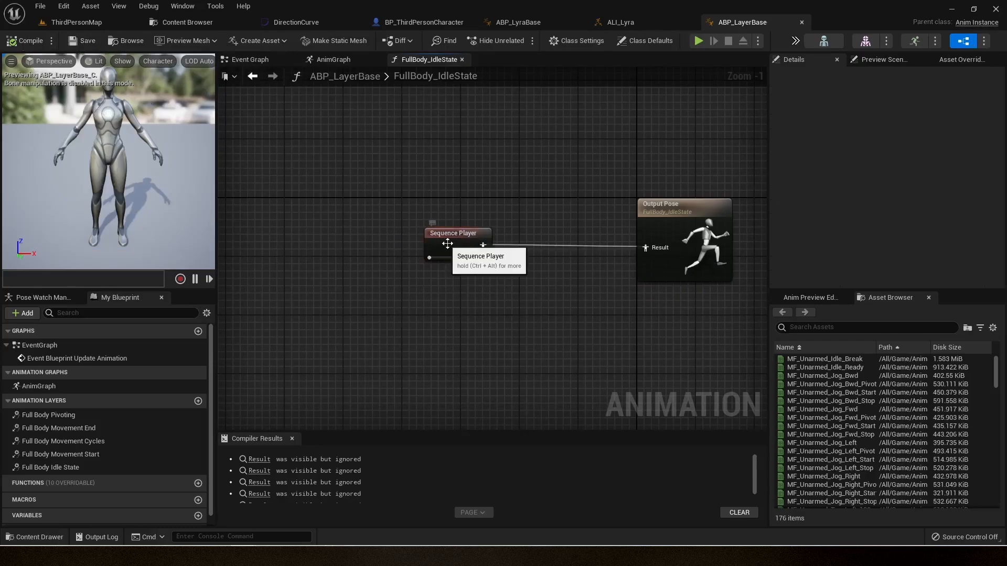
mouse_move(465, 247)
left_mouse_down()
mouse_move(433, 254)
mouse_move(450, 247)
left_mouse_up()
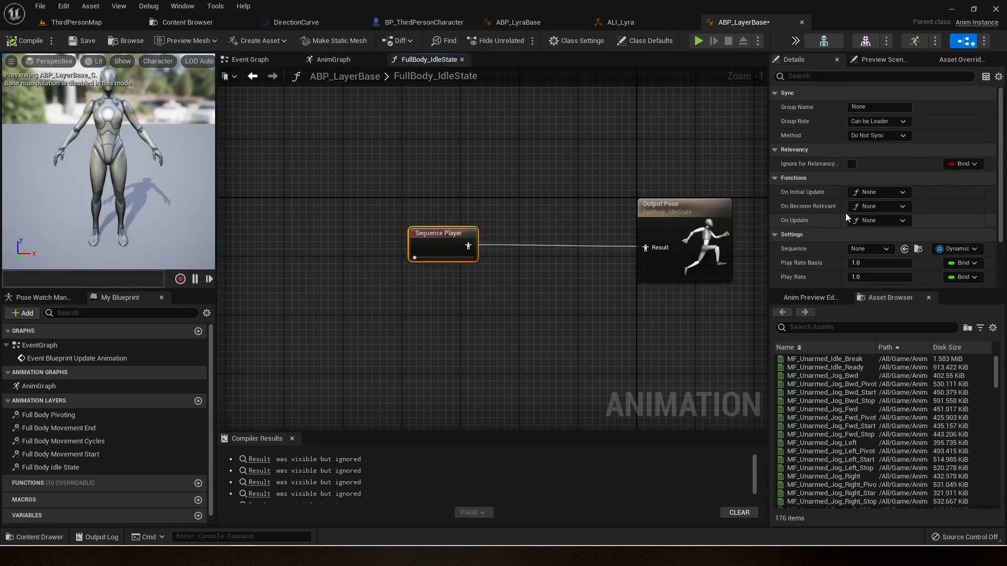
Move the Sequence Player and Output Pose nodes closer together in the FullBody_IdleState graph
left_click_drag(842, 143, 879, 144)
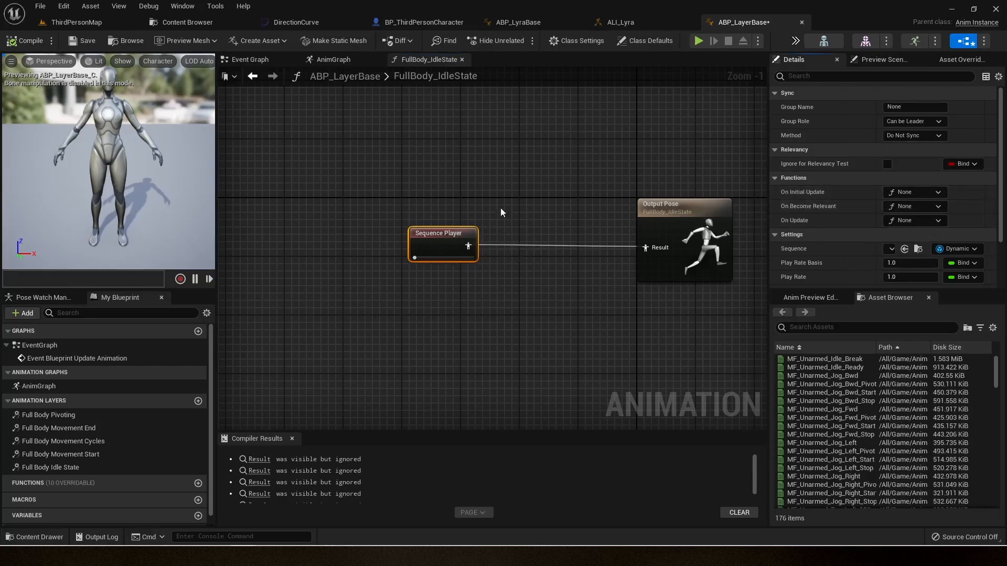
double_click(59, 470)
left_click_drag(330, 175, 646, 347)
right_click_drag(646, 347, 504, 341)
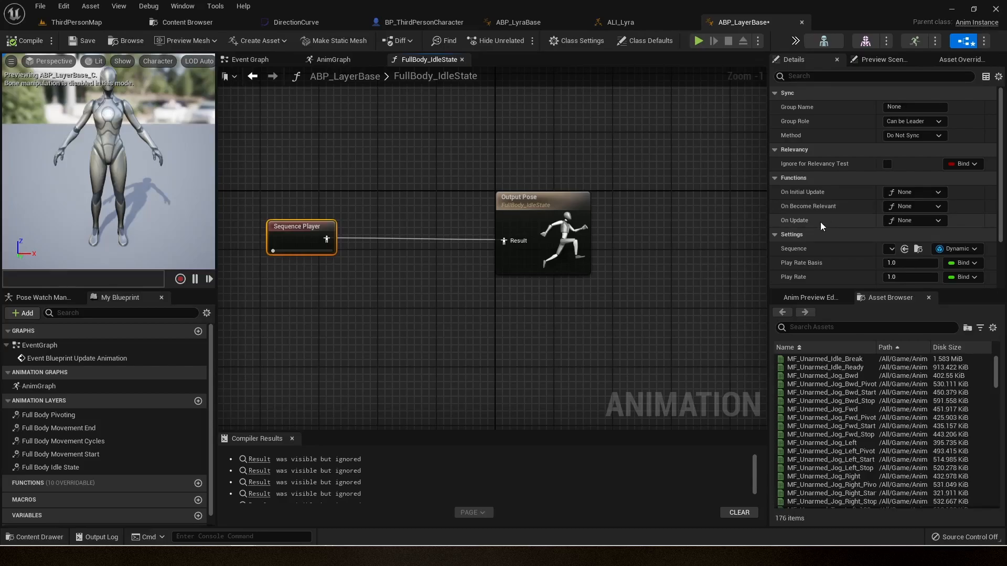
left_click_drag(256, 180, 613, 328)
left_click_drag(305, 232, 376, 240)
left_click(332, 240)
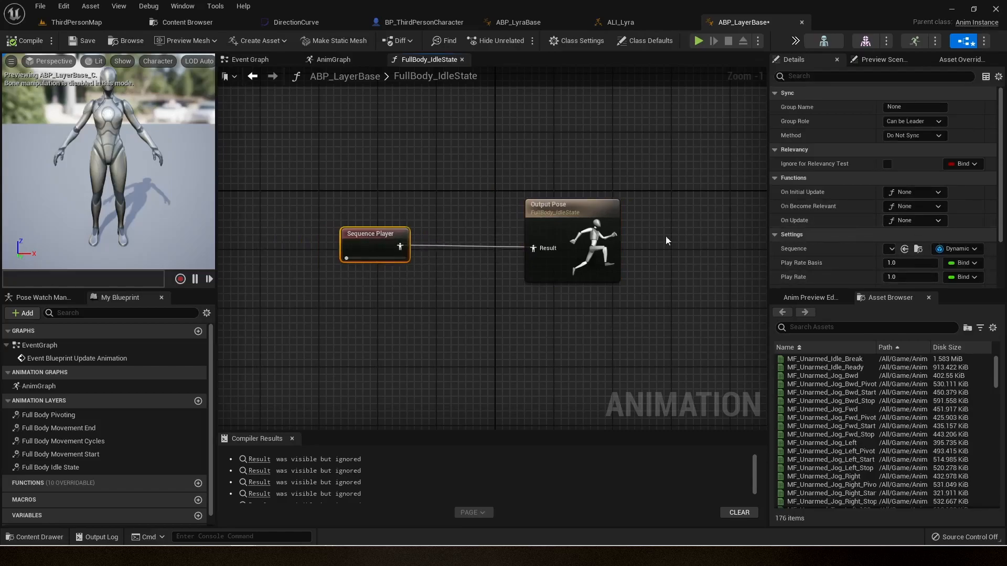
left_click_drag(331, 181, 664, 345)
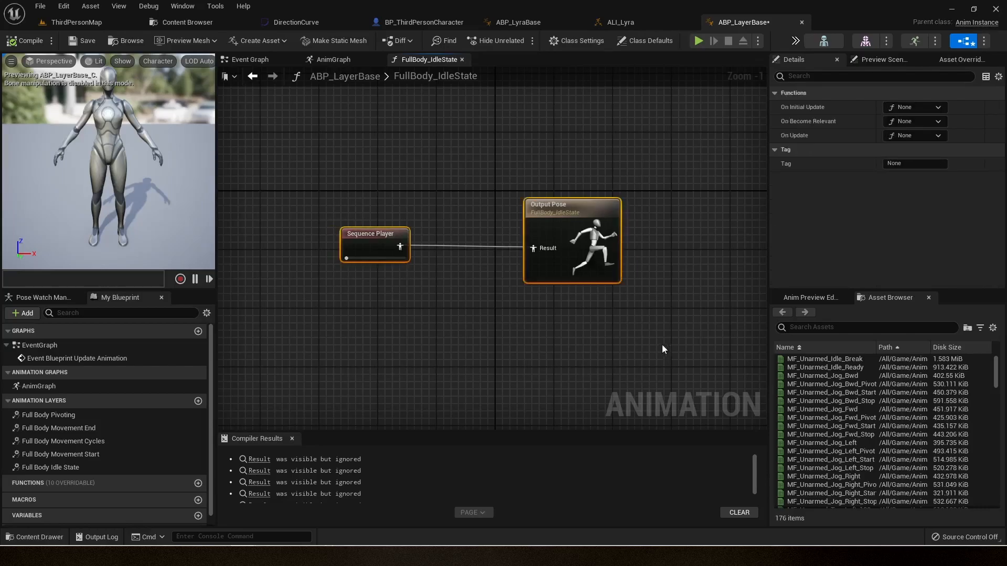
left_click(643, 363)
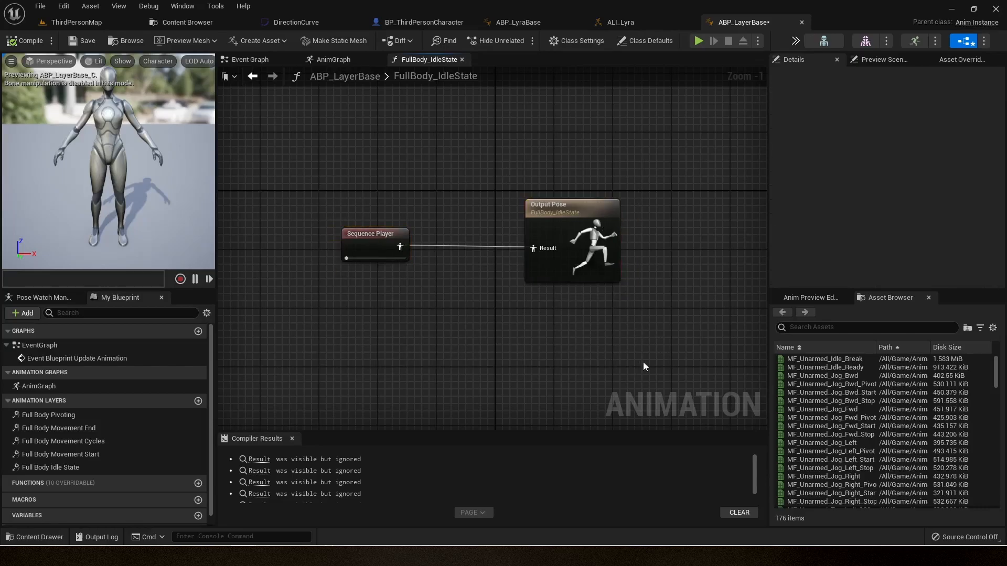
left_click_drag(644, 363, 495, 306)
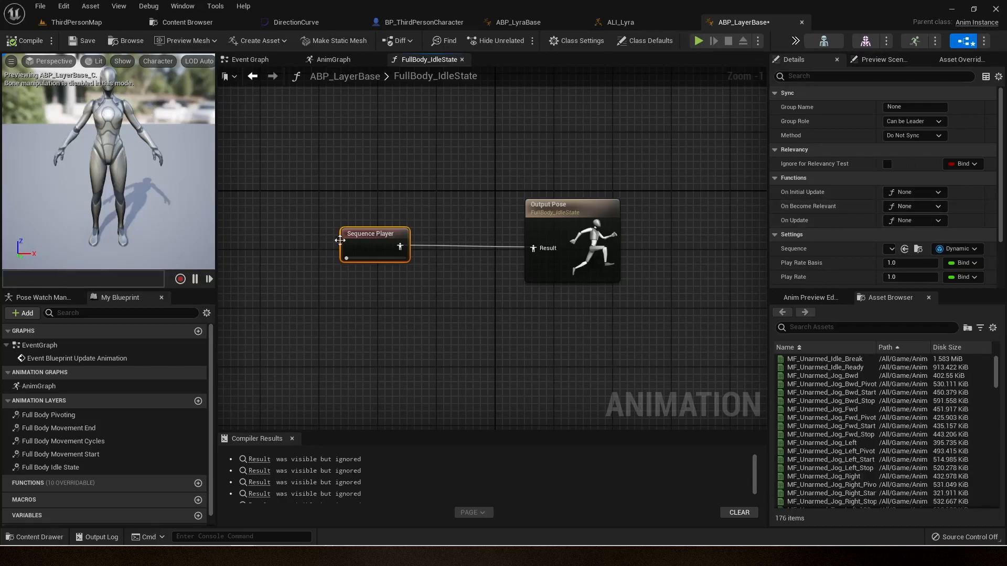
Create a function binding for the Sequence Player's On Become Relevant event and name it OnIdleAnim
left_click(911, 206)
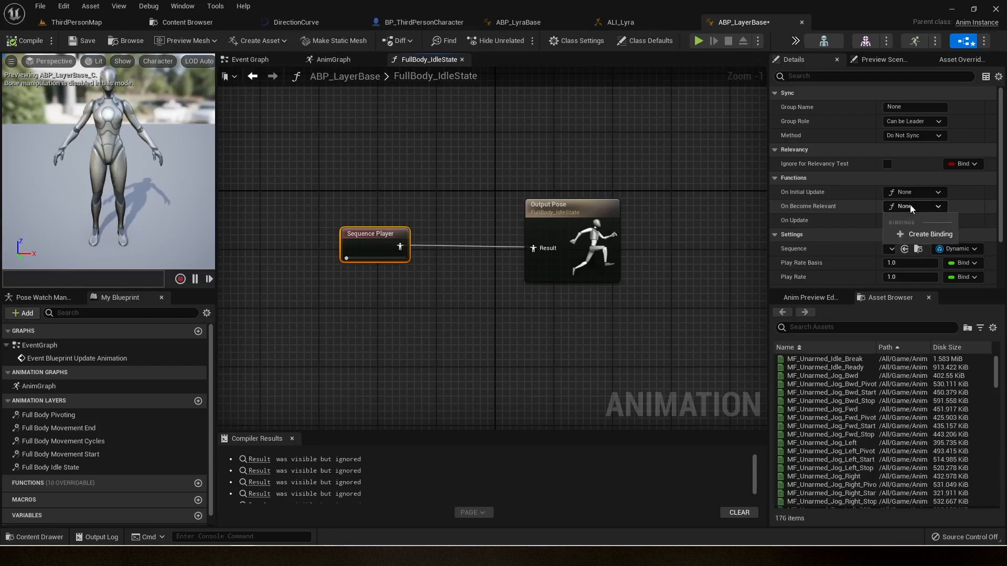
left_click_drag(296, 184, 450, 335)
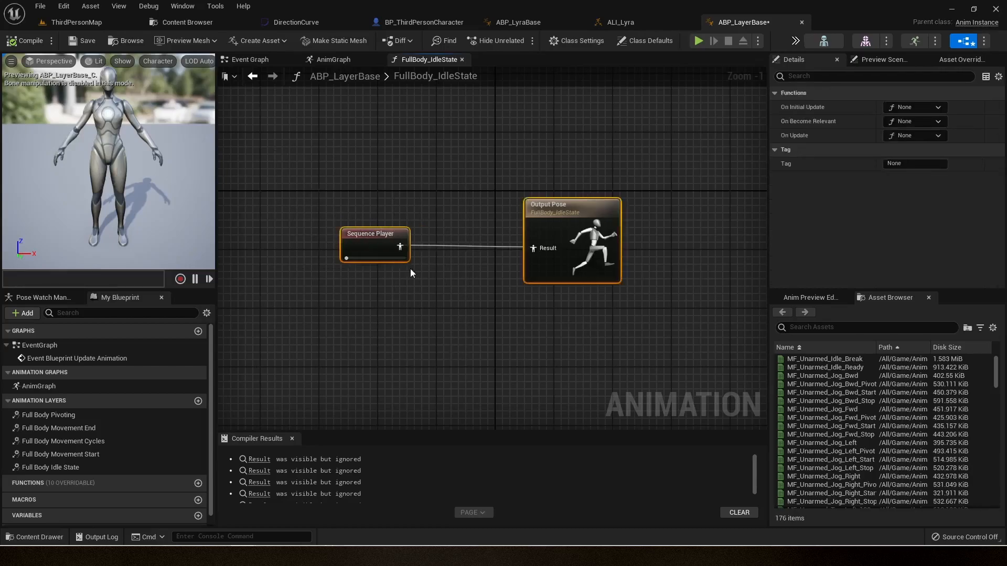
left_click(911, 207)
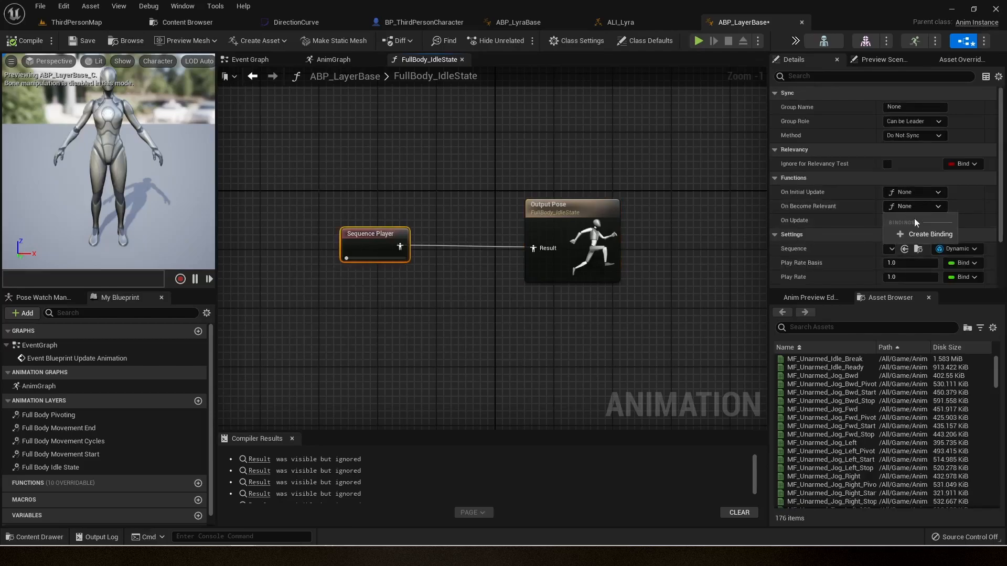
left_click(925, 235)
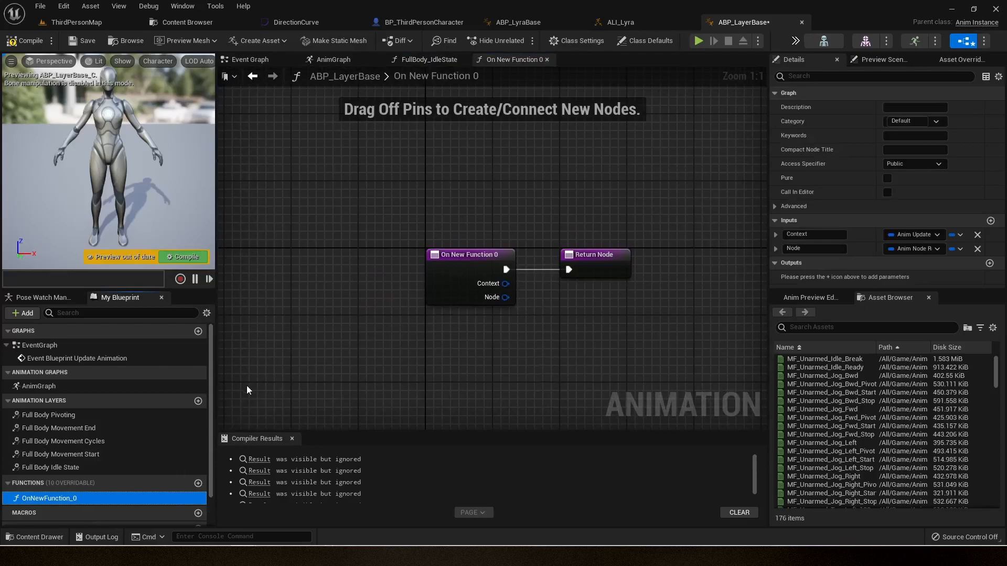
key("F2")
type("On")
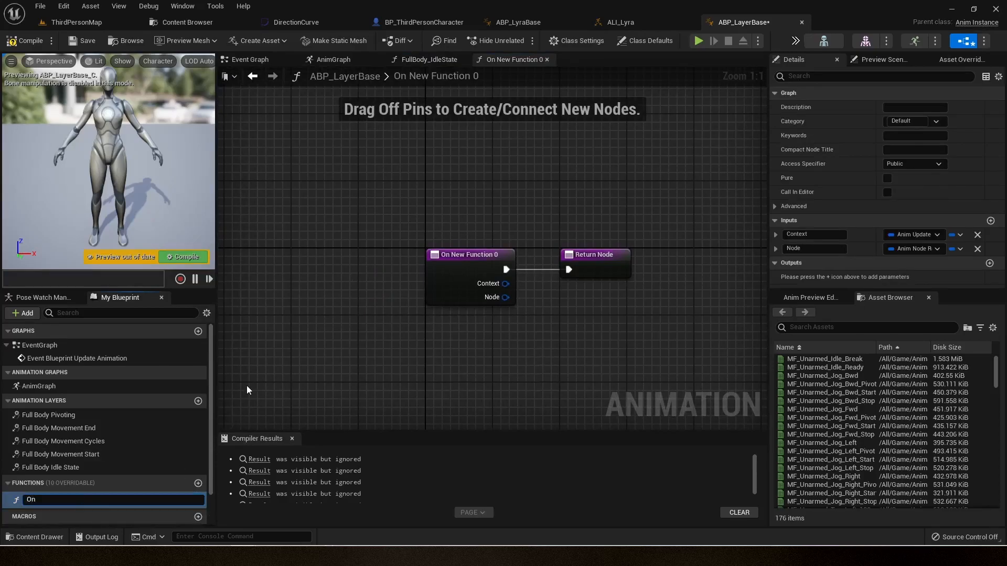
type("Idle")
key("BackSpace")
type("Anim")
key("Return")
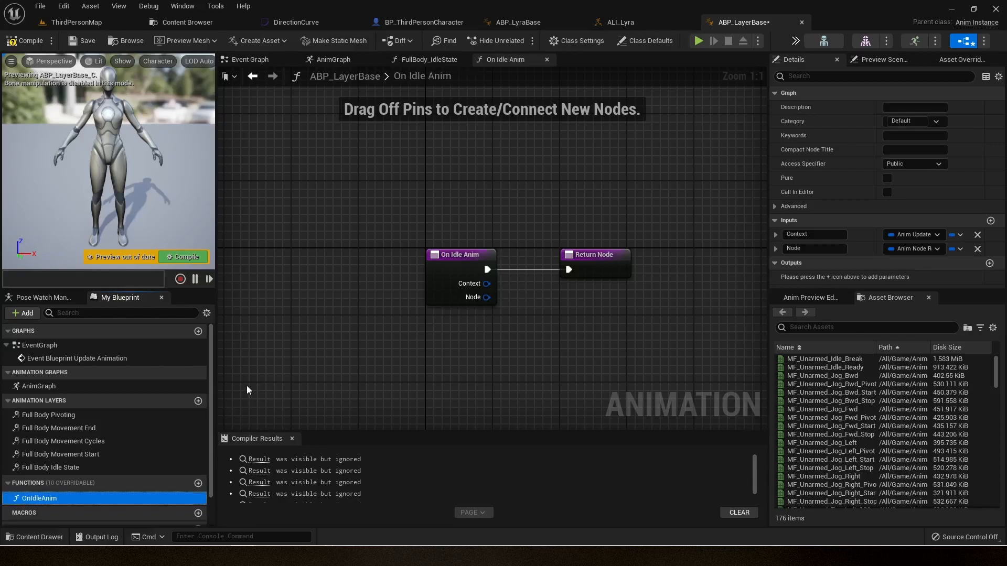
Move the Return Node farther from the On Idle Anim entry node to make room between them
scroll(546, 259, "down", 3)
right_click_drag(545, 259, 382, 257)
left_click_drag(407, 255, 566, 256)
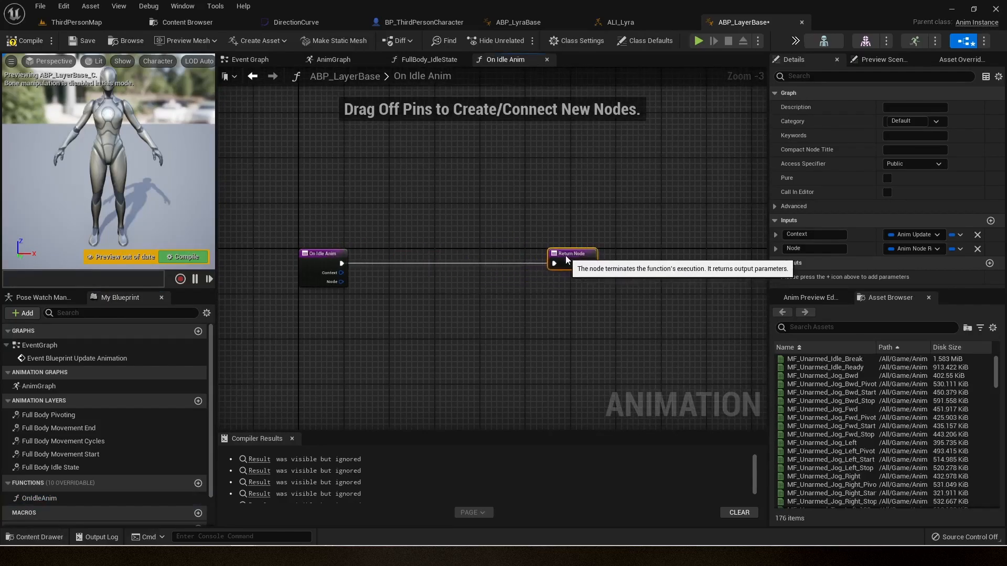
scroll(448, 256, "up", 2)
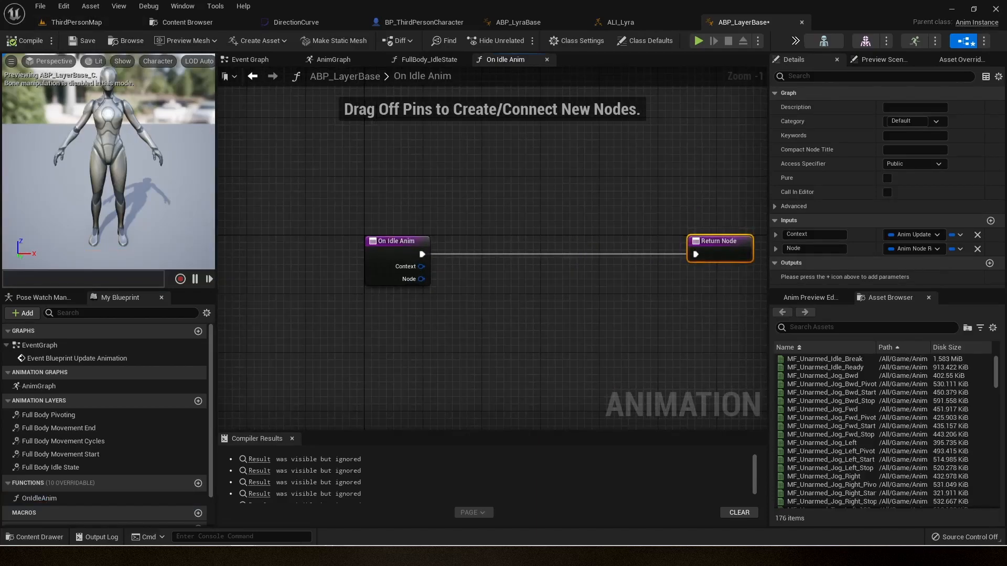
right_click_drag(379, 311, 218, 269)
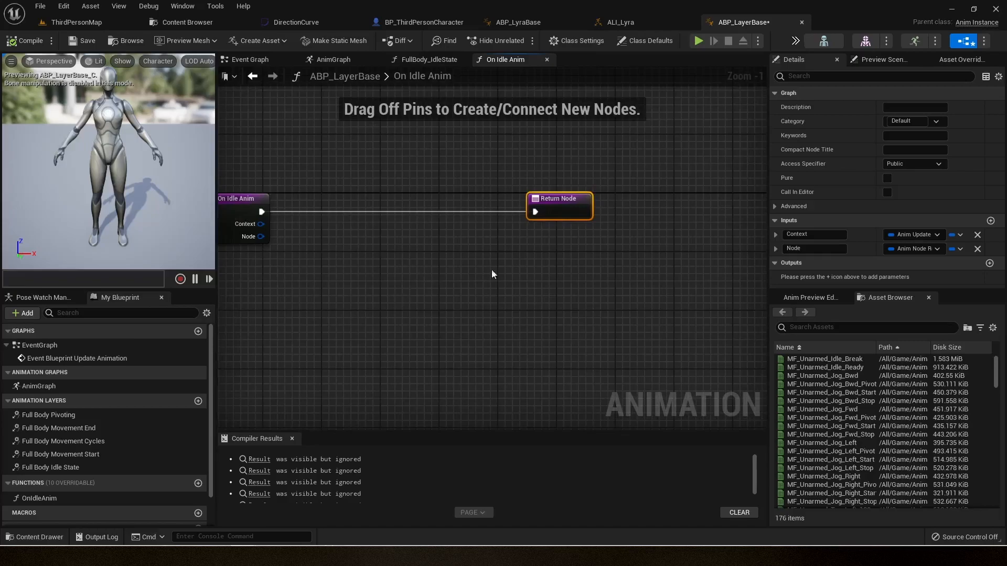
right_click_drag(474, 268, 599, 288)
right_click_drag(477, 286, 424, 277)
left_click_drag(338, 247, 389, 263)
left_click(458, 115)
left_click(441, 58)
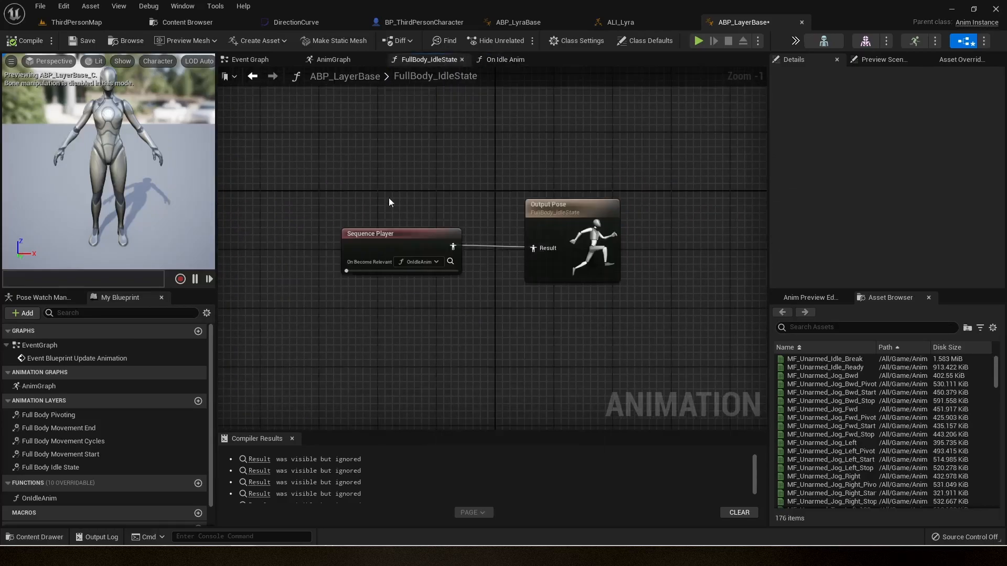
left_click(503, 59)
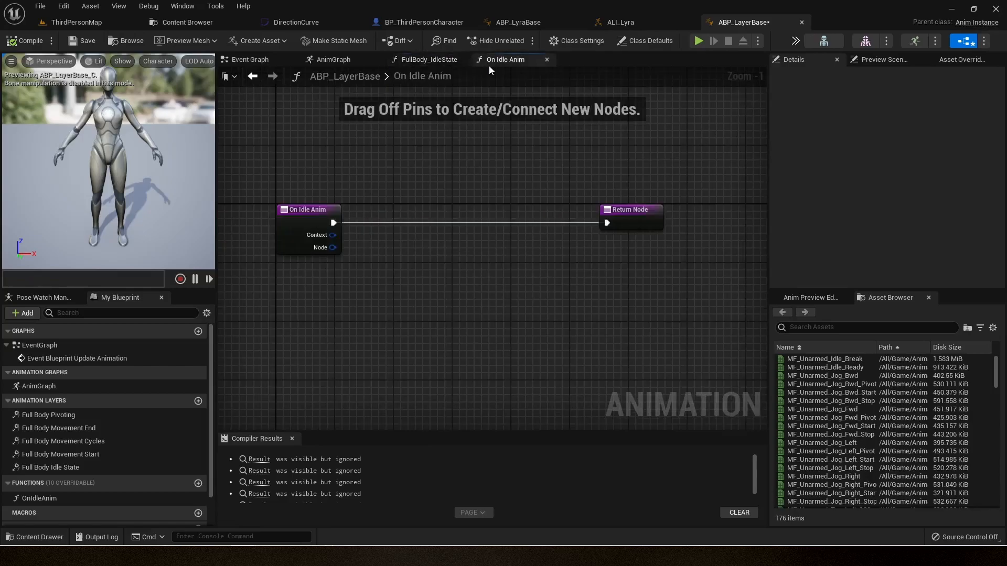
Add a Set Sequence with Inertial Blending node fed by the On Idle Anim Context output
left_click_drag(333, 235, 388, 251)
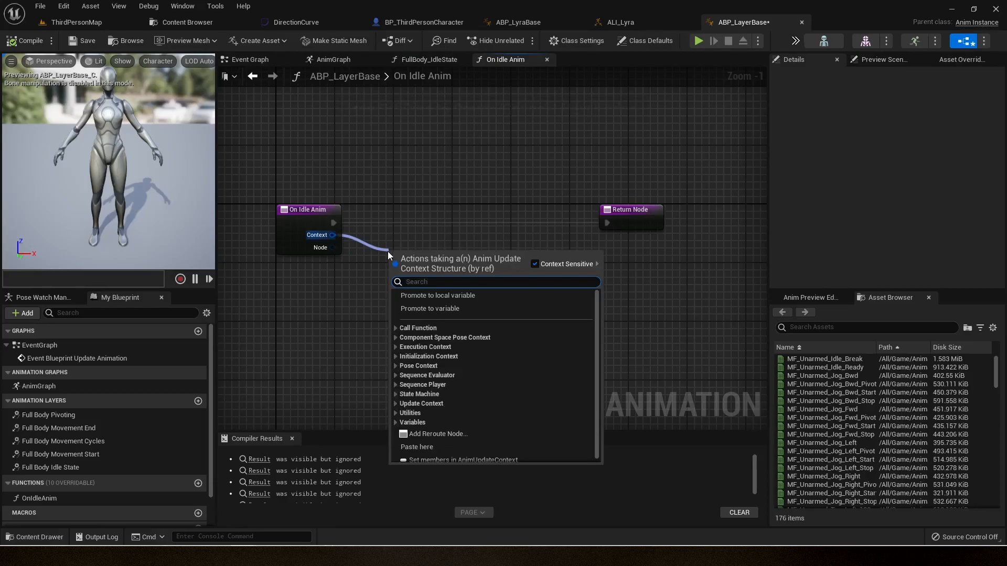
type("set seq")
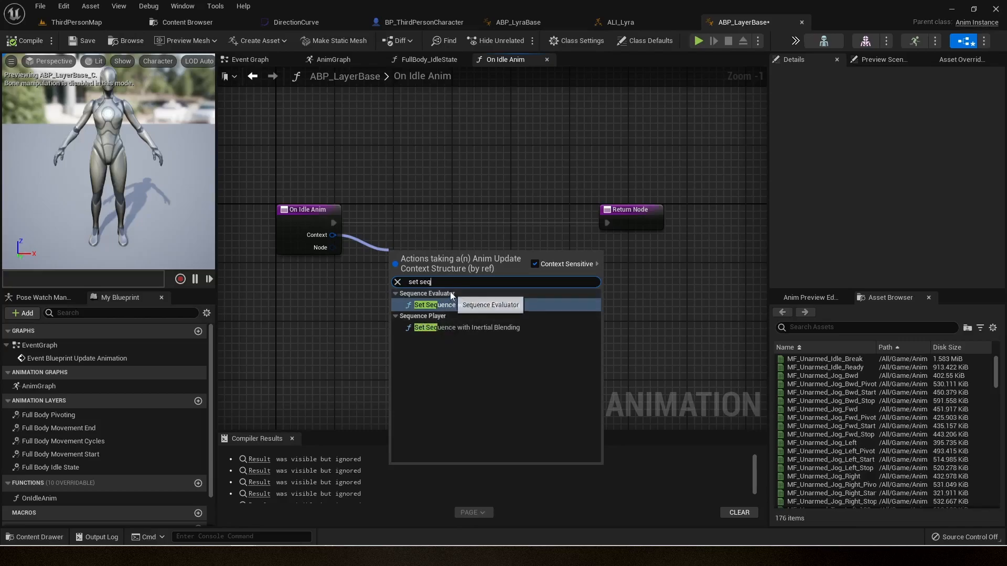
left_click(446, 325)
left_click_drag(454, 263, 489, 228)
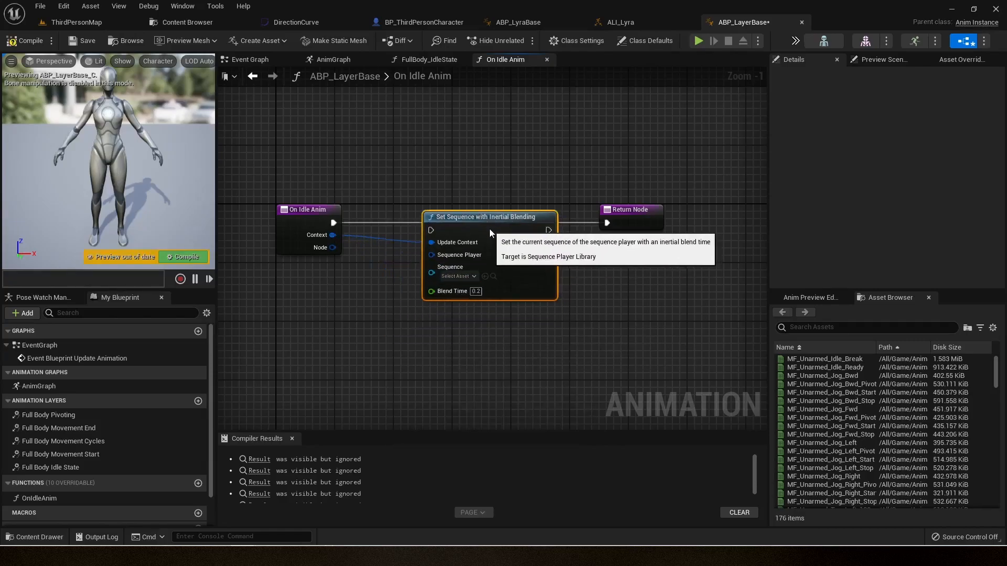
Wire the execution flow from On Idle Anim through Set Sequence with Inertial Blending to the Return Node and align the nodes
left_click(462, 61)
left_click_drag(337, 153, 450, 315)
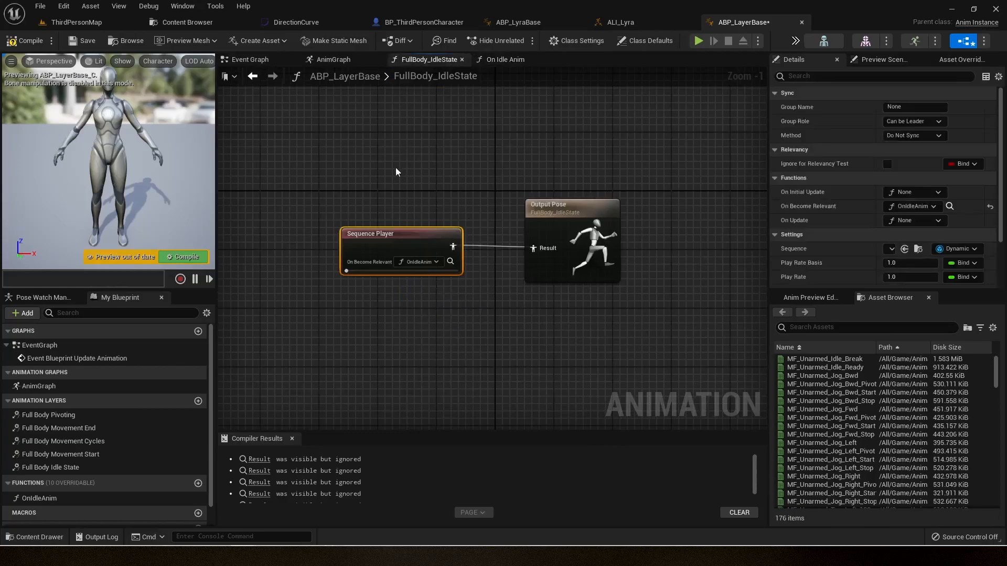
left_click(495, 60)
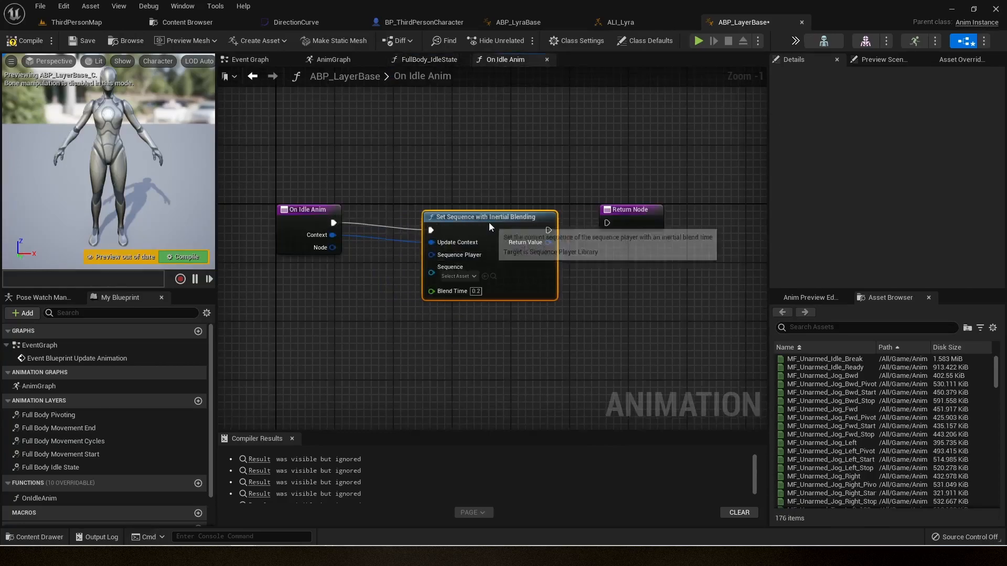
left_click_drag(486, 225, 507, 218)
left_click_drag(641, 212, 671, 212)
left_click_drag(571, 224, 641, 224)
left_click_drag(287, 169, 716, 304)
left_click_drag(304, 184, 718, 347)
left_click(650, 313)
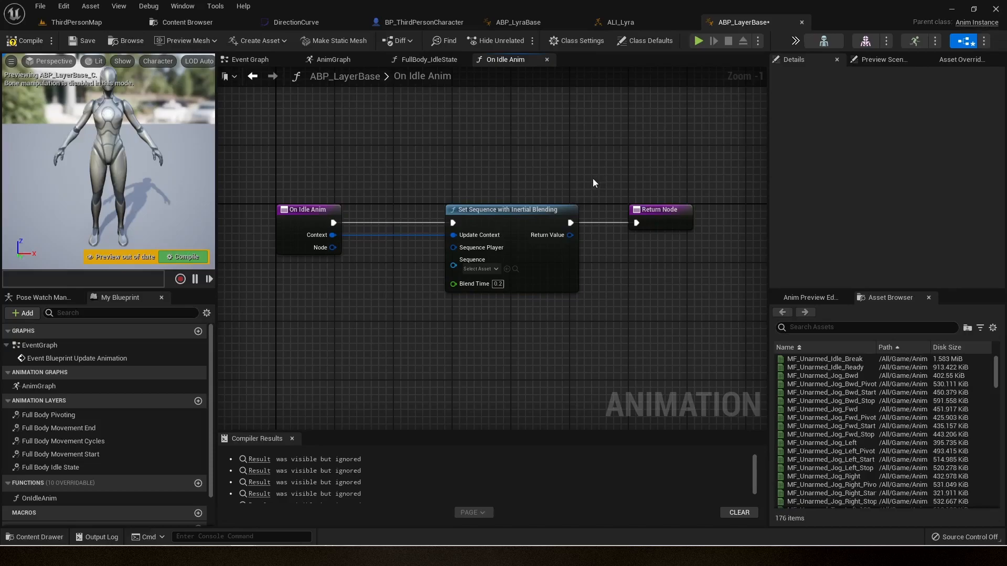
Move the Return Node and the Set Sequence with Inertial Blending node farther from the On Idle Anim entry node
left_click_drag(665, 210, 709, 211)
left_click_drag(517, 219, 570, 224)
left_click_drag(299, 169, 277, 155)
left_click_drag(276, 155, 692, 344)
left_click(694, 342)
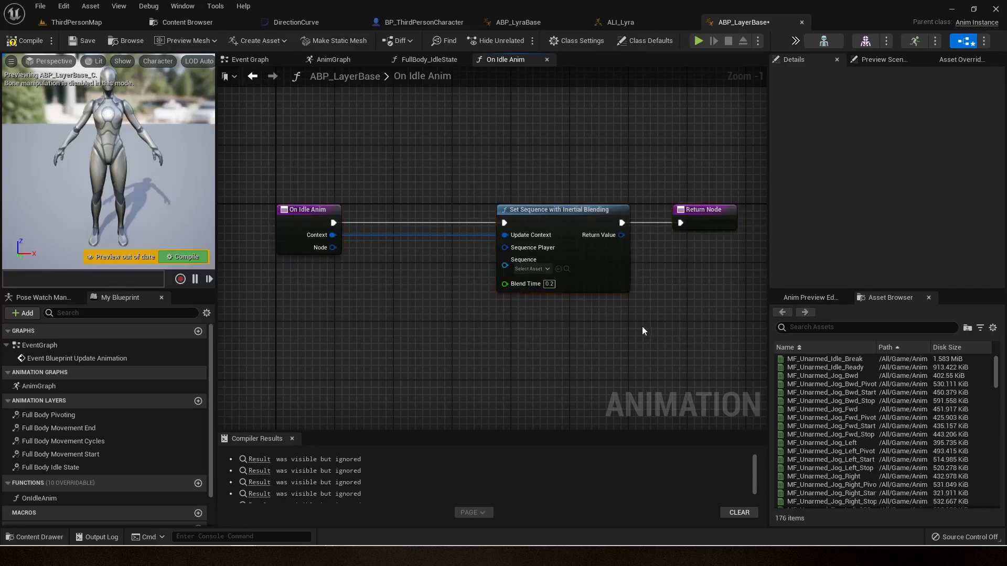
right_click_drag(634, 325, 674, 305)
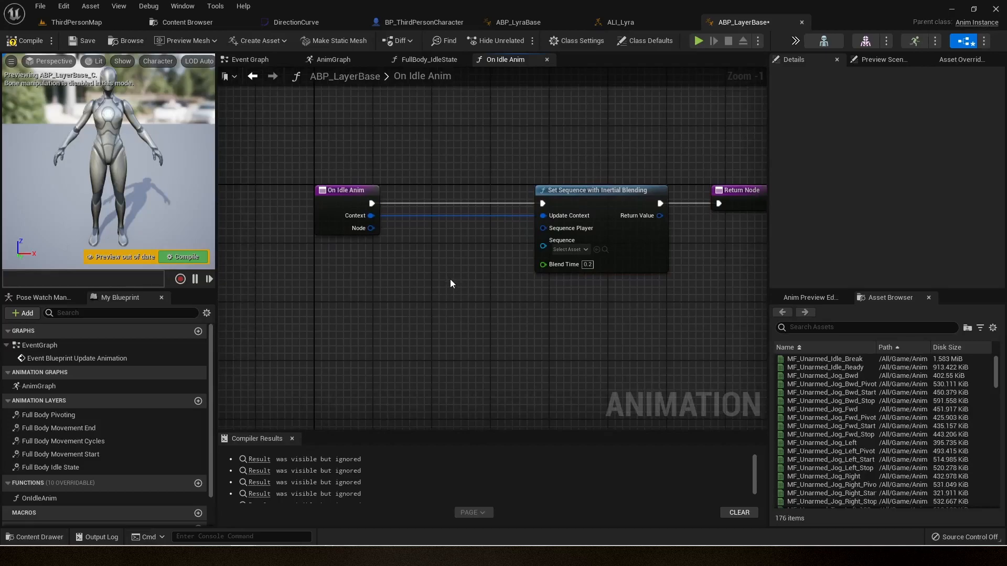
Add a pure Convert to Sequence Player node from On Idle Anim's Node output and connect it to the Sequence Player input of Set Sequence with Inertial Blending
right_click_drag(404, 279, 392, 261)
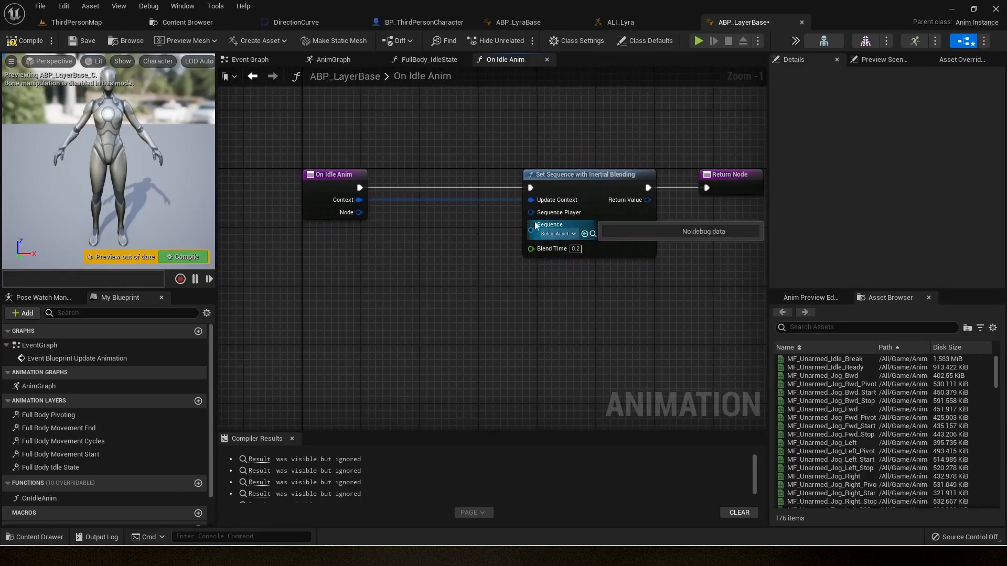
left_click_drag(359, 213, 377, 255)
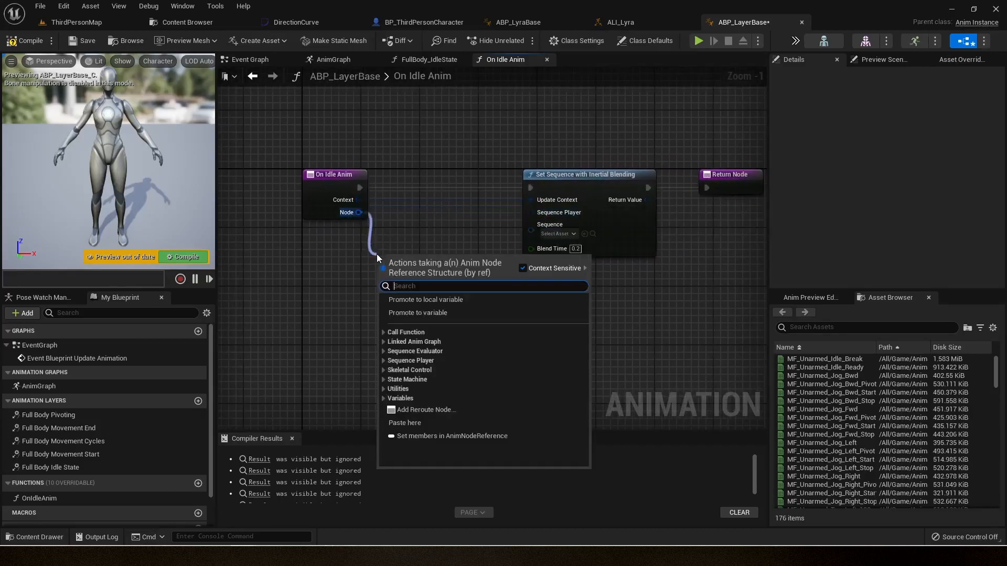
type("conve")
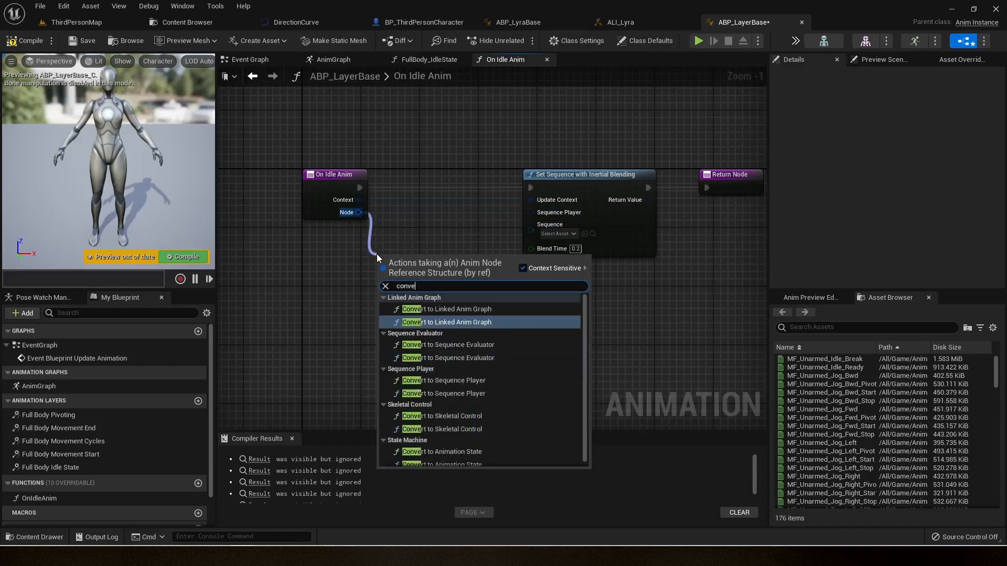
type("rt to se")
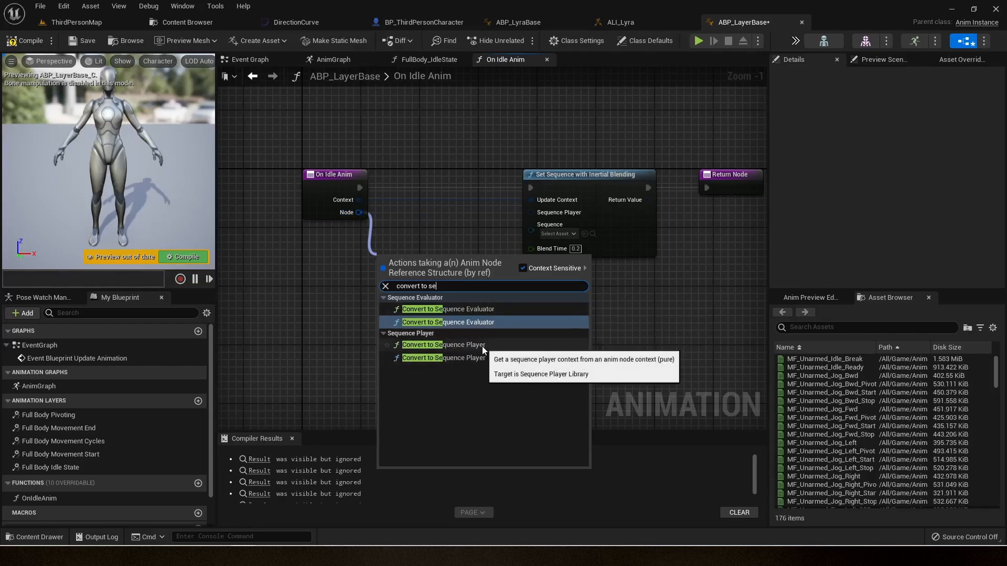
left_click(447, 346)
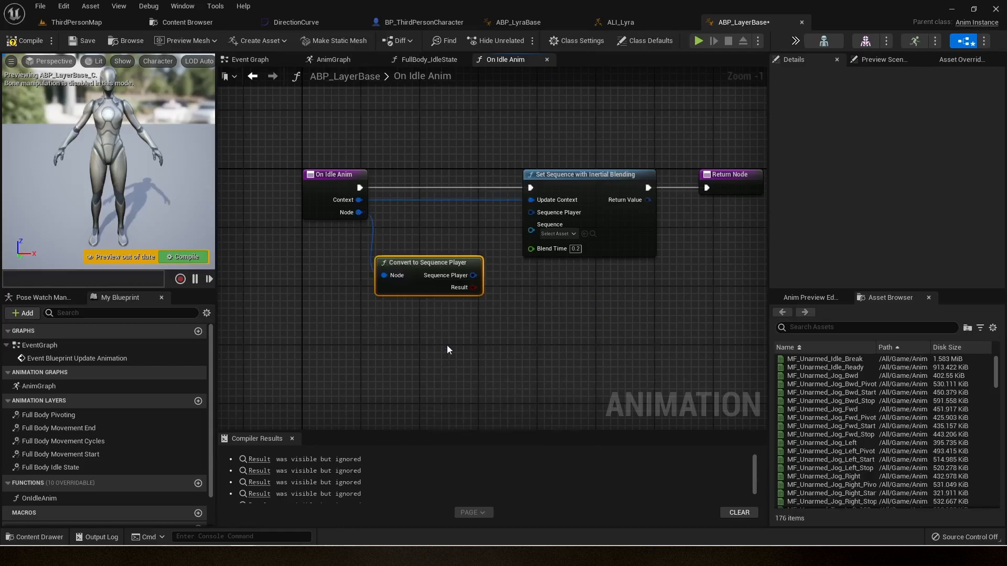
left_click_drag(472, 275, 531, 213)
left_click_drag(424, 270, 434, 228)
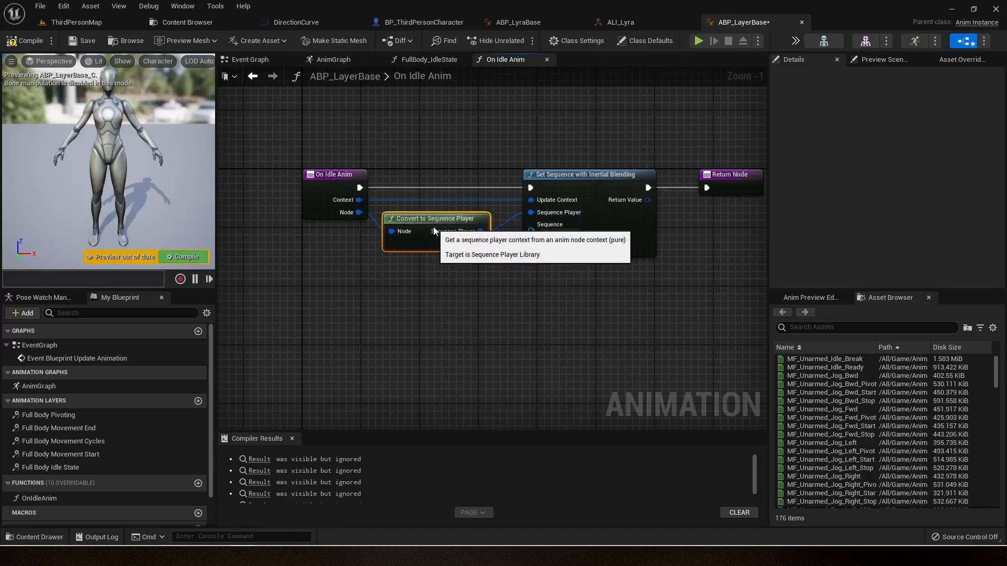
Spread out the On Idle Anim function's nodes around Convert to Sequence Player, then compile the blueprint
left_click_drag(340, 178, 303, 178)
left_click_drag(442, 226, 435, 218)
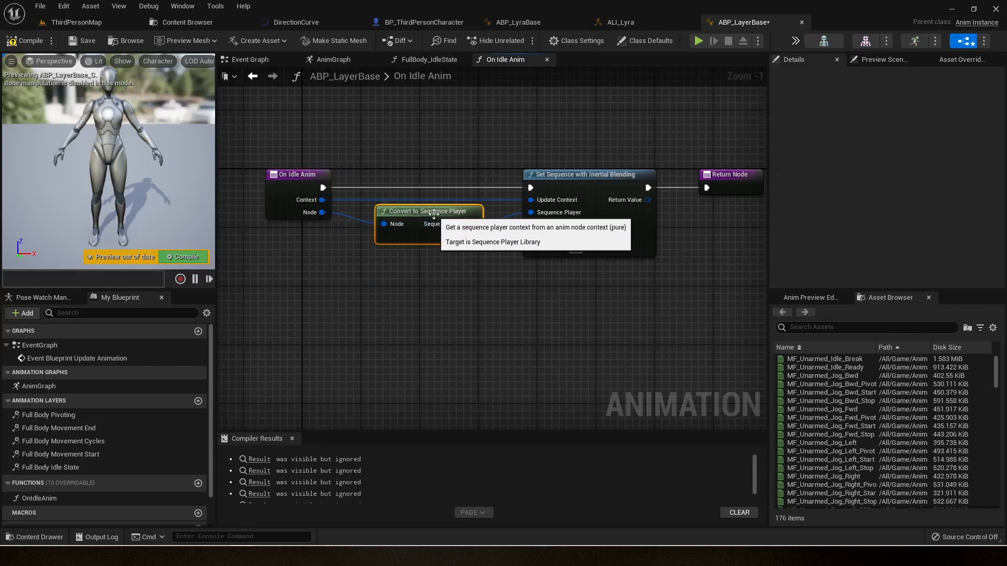
right_click_drag(435, 218, 357, 206)
left_click(667, 160)
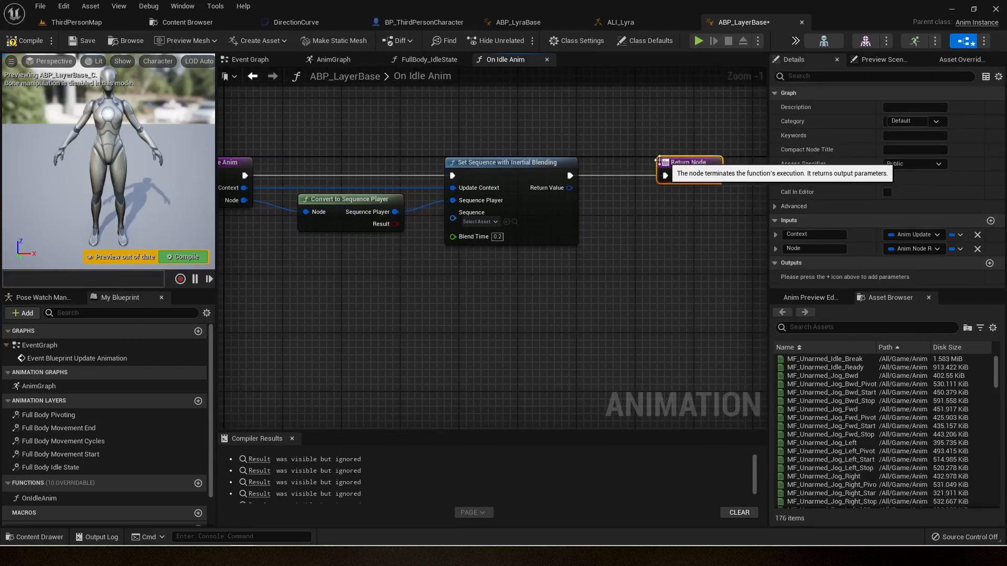
left_click_drag(526, 163, 562, 162)
left_click(456, 237)
left_click(25, 41)
Add a Select node feeding the Sequence input of Set Sequence with Inertial Blending and place it below Convert to Sequence Player
right_click_drag(390, 132, 509, 155)
right_click_drag(527, 189, 473, 157)
left_click_drag(562, 212, 426, 285)
left_click(436, 267)
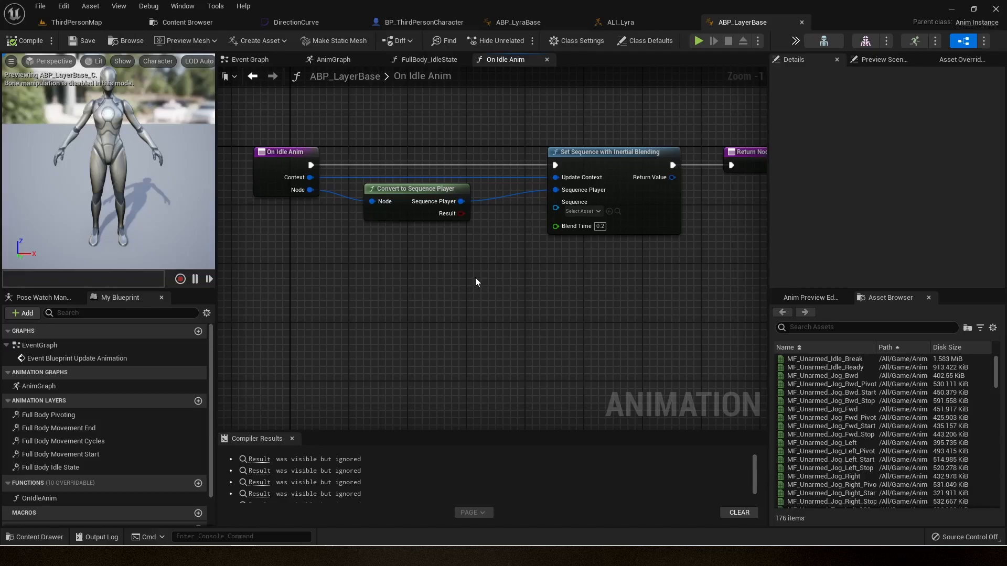
left_click(569, 211)
left_click(459, 307)
left_click_drag(556, 207, 455, 298)
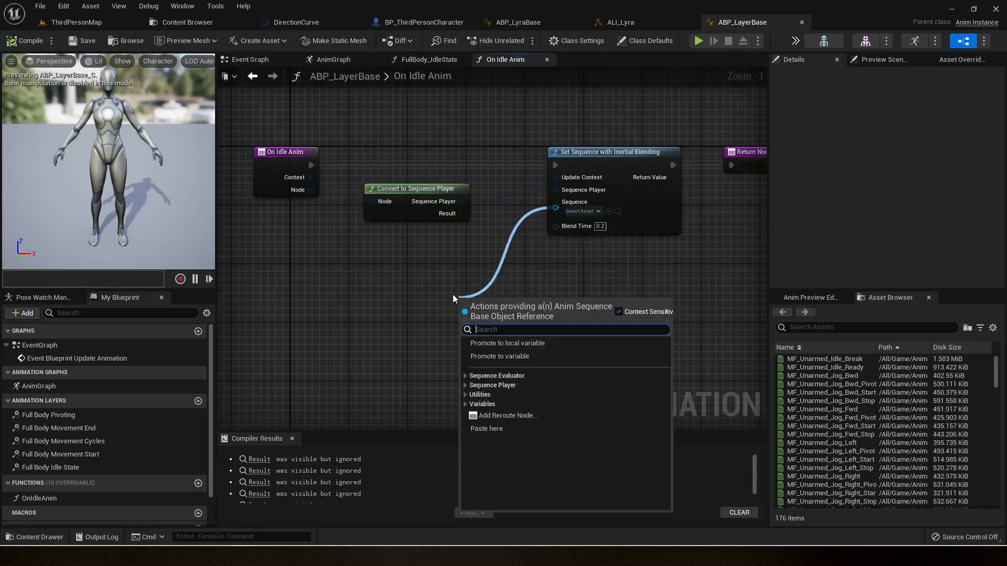
type("select")
key("Return")
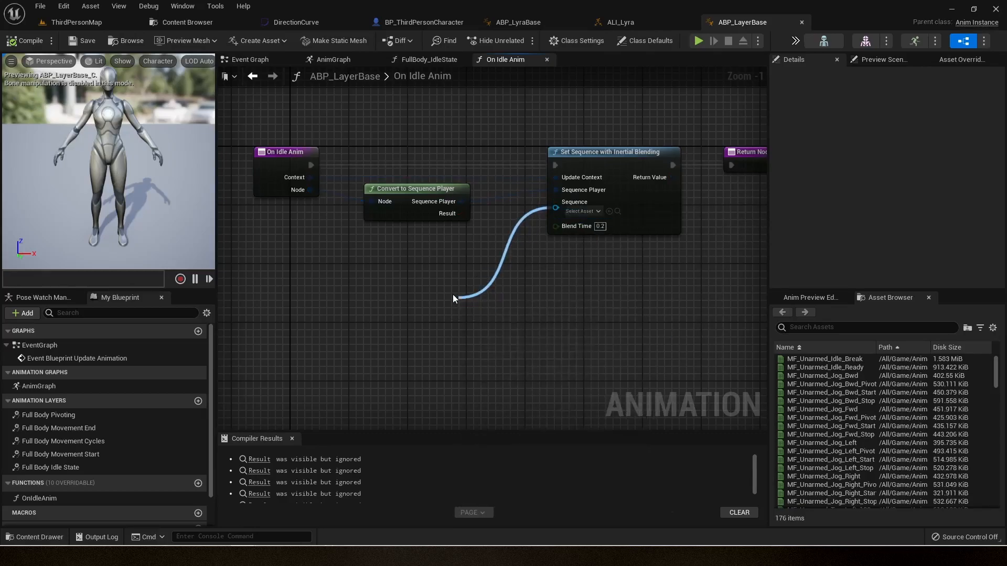
left_click_drag(500, 305, 463, 277)
left_click(465, 237)
Search the Asset Browser for idle, then filter the Content Browser's Animations/Unarmed folder for idle
left_click(821, 328)
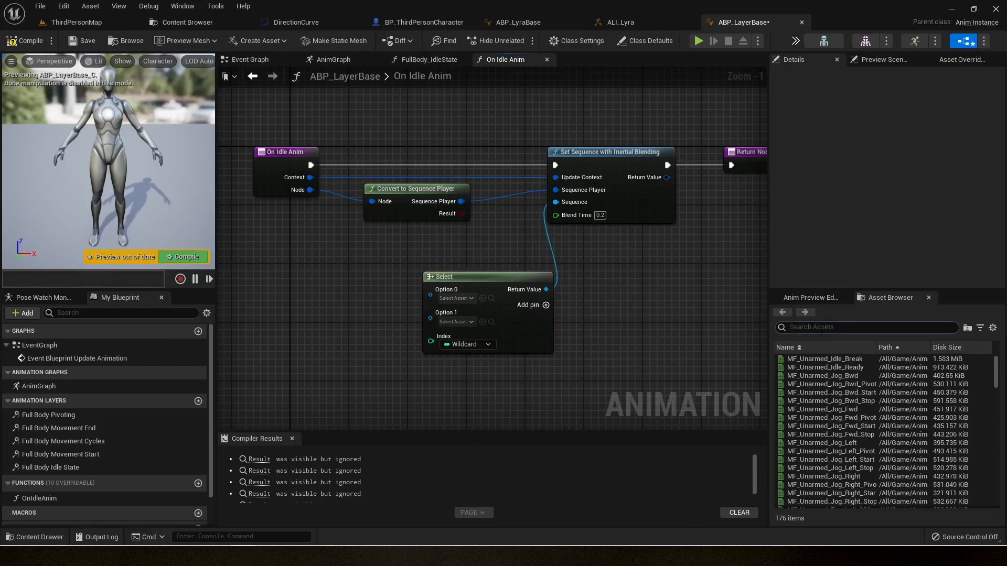
type("idle")
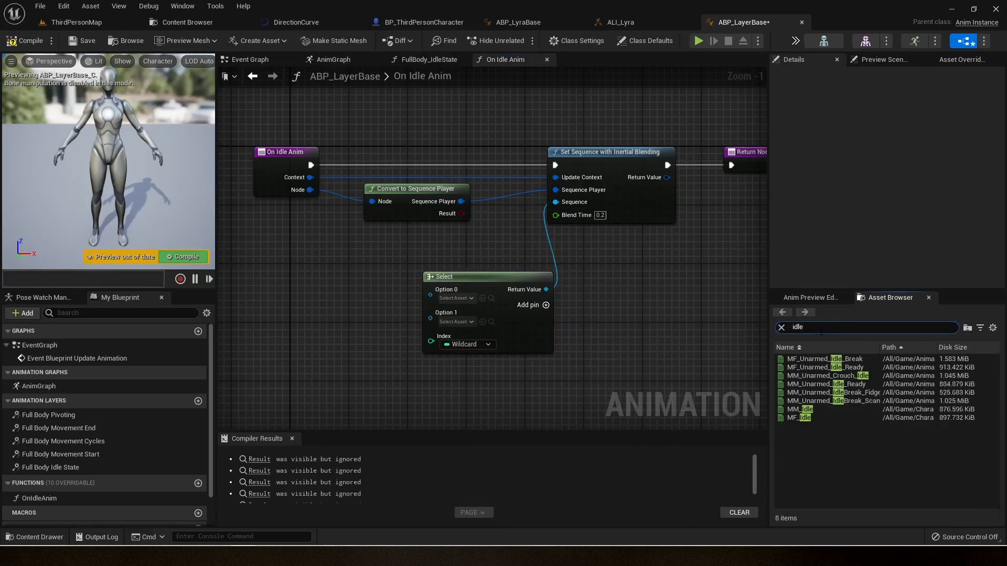
left_click(173, 22)
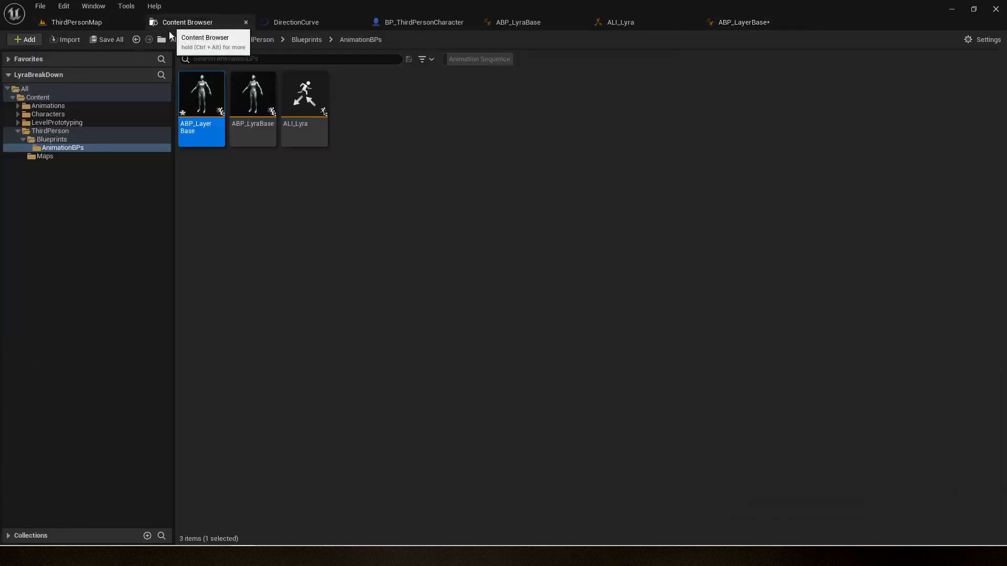
left_click(18, 106)
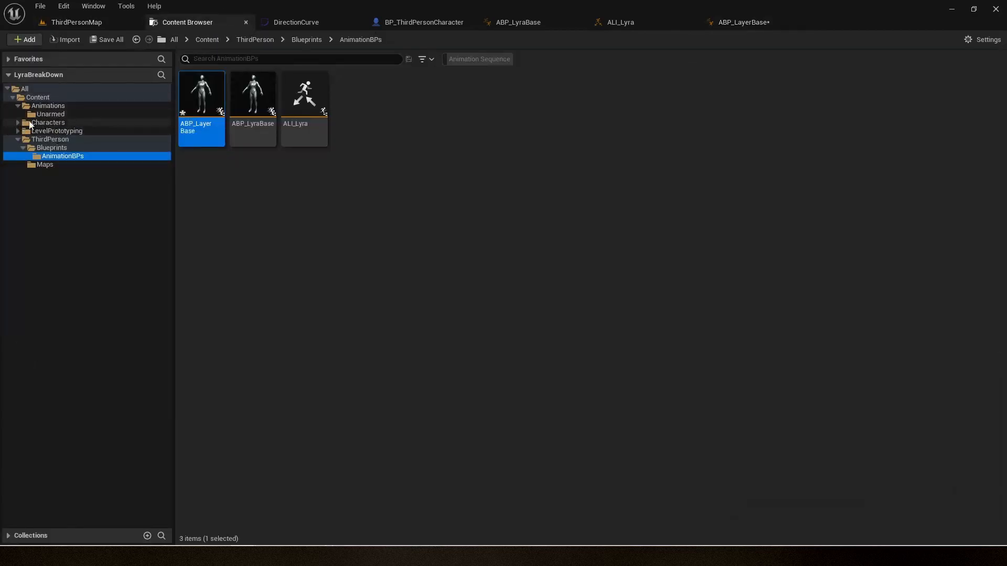
left_click(50, 113)
left_click(275, 57)
type("idle")
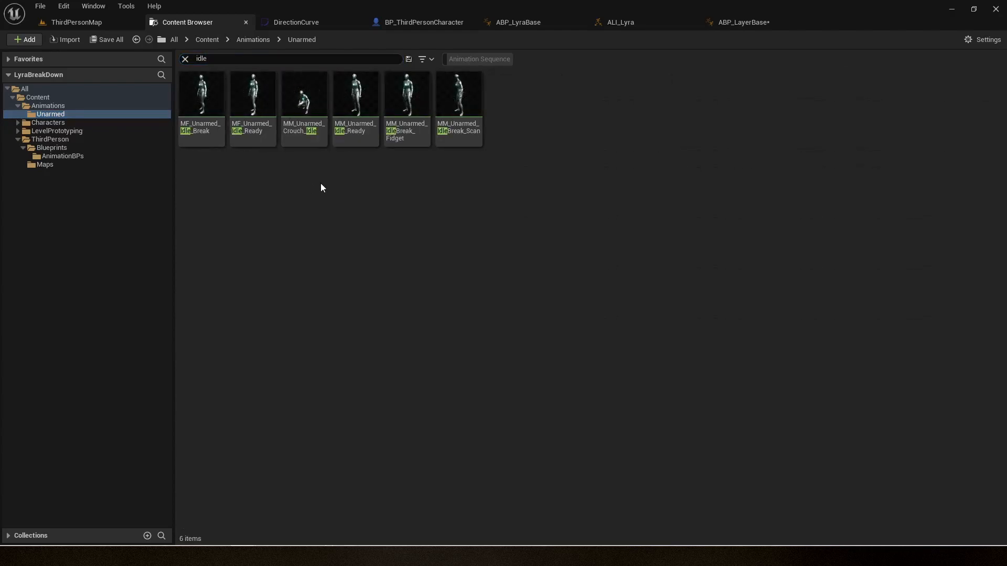
Assign the MF_Unarmed_Idle_Ready animation from the Content Browser to Option 0 of the Select node
left_click(254, 137)
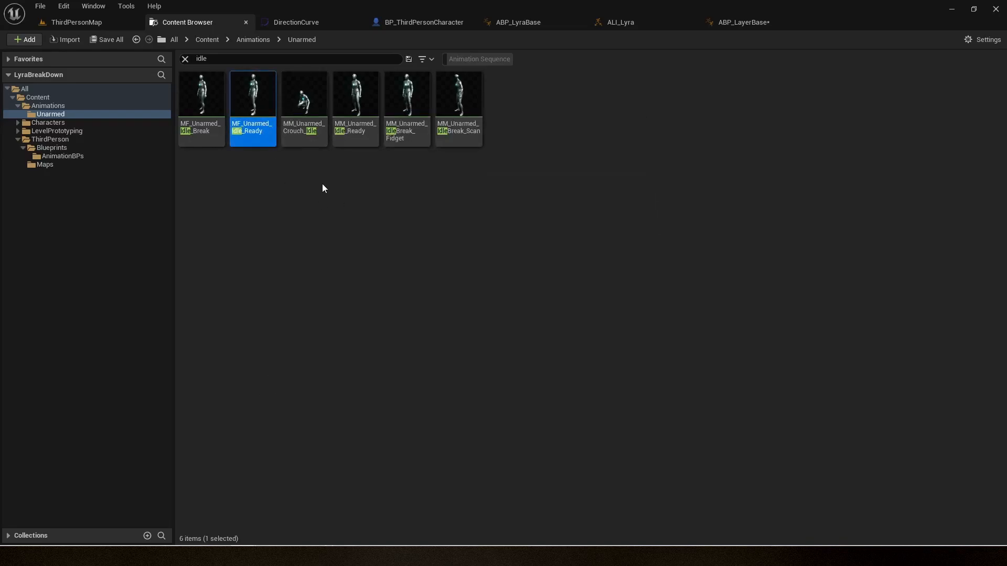
left_click(304, 115)
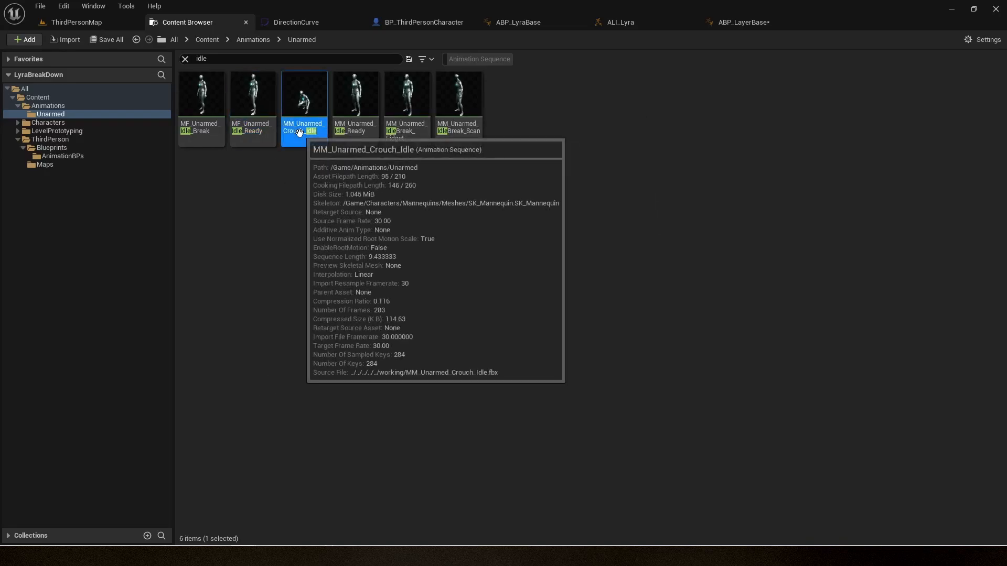
left_click(740, 24)
left_click(203, 23)
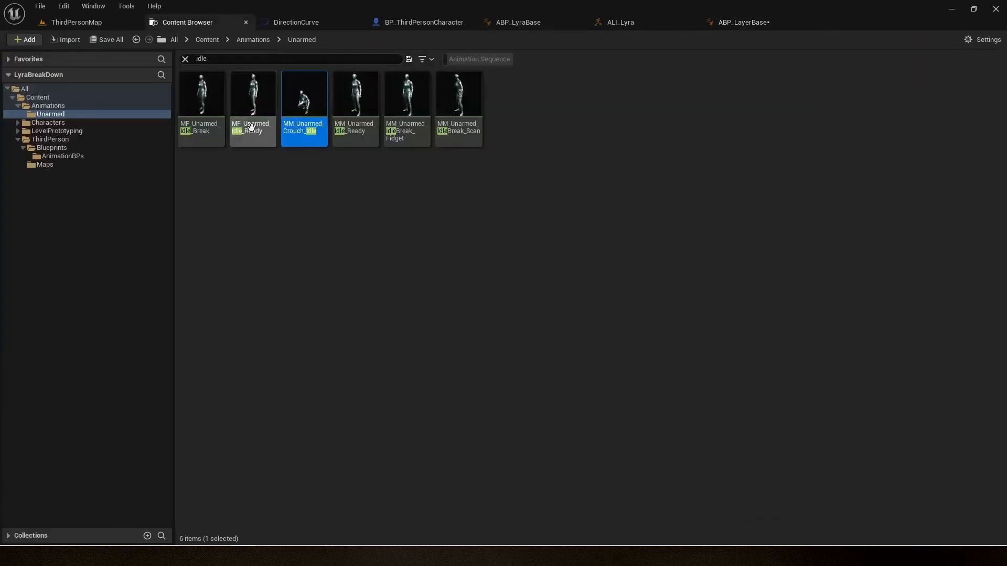
mouse_move(261, 136)
left_click(253, 105)
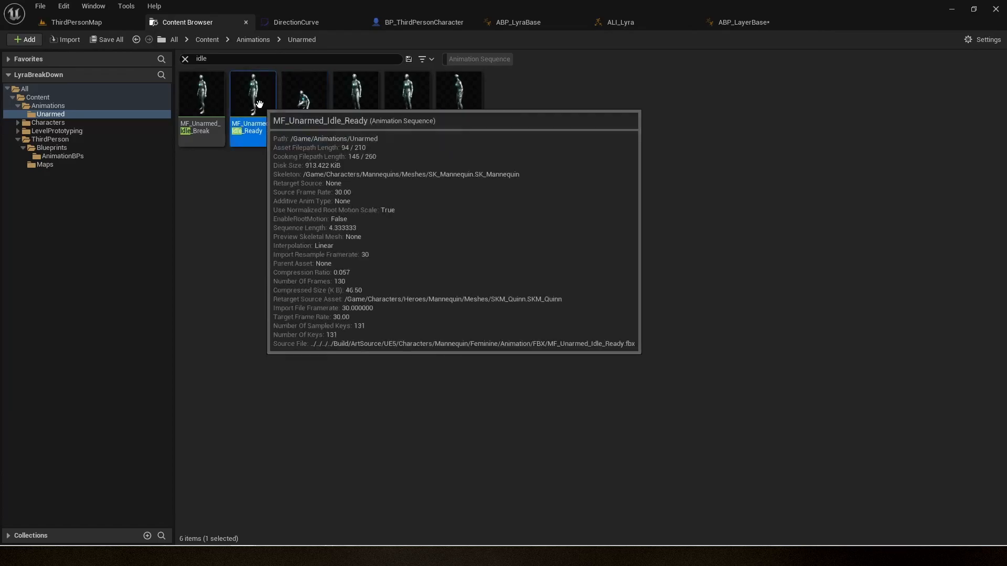
left_click(737, 25)
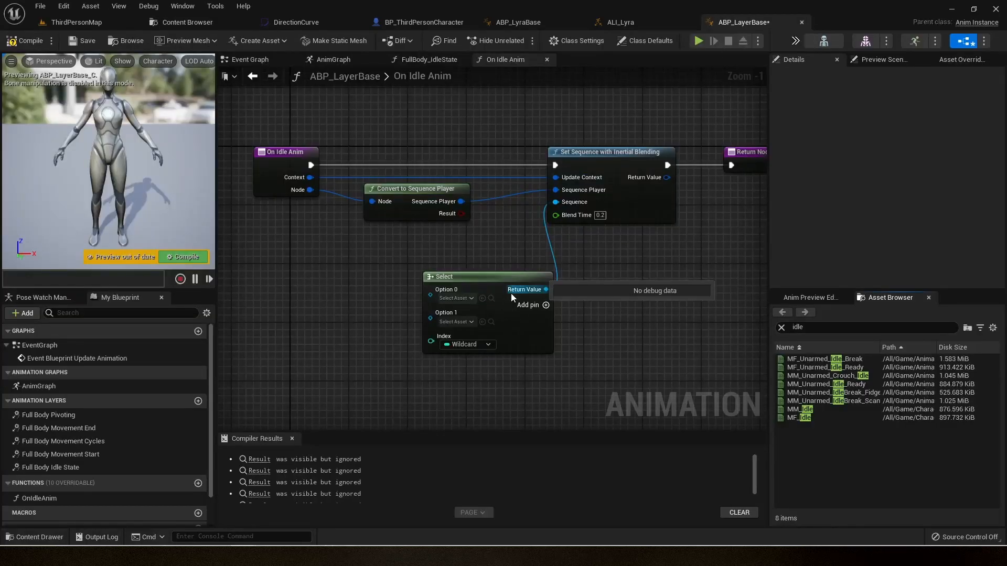
left_click(482, 299)
right_click_drag(405, 230, 451, 221)
Assign the MM_Unarmed_Crouch_Idle animation to Option 1 of the Select node and compile the blueprint
left_click(187, 22)
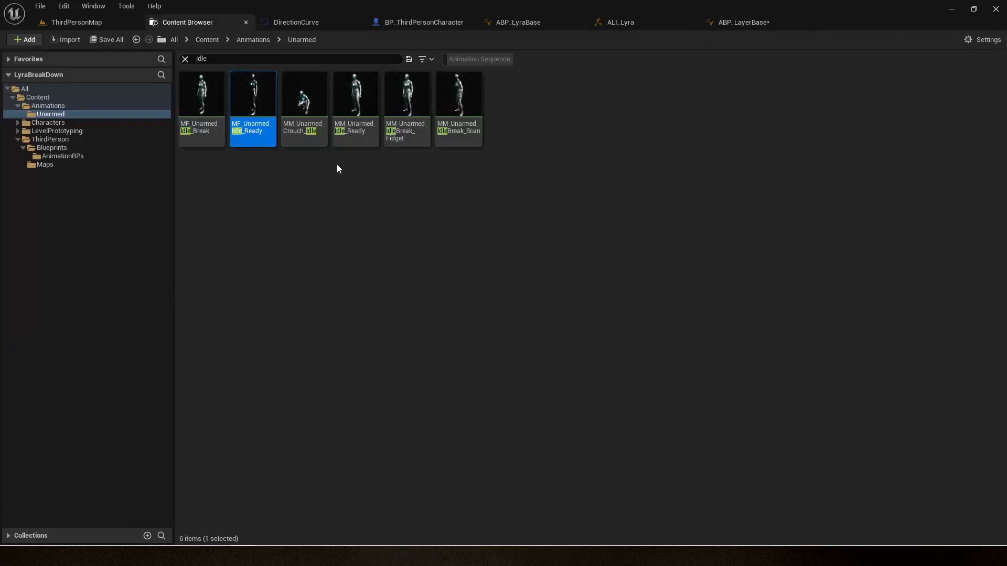
left_click(307, 105)
left_click(734, 23)
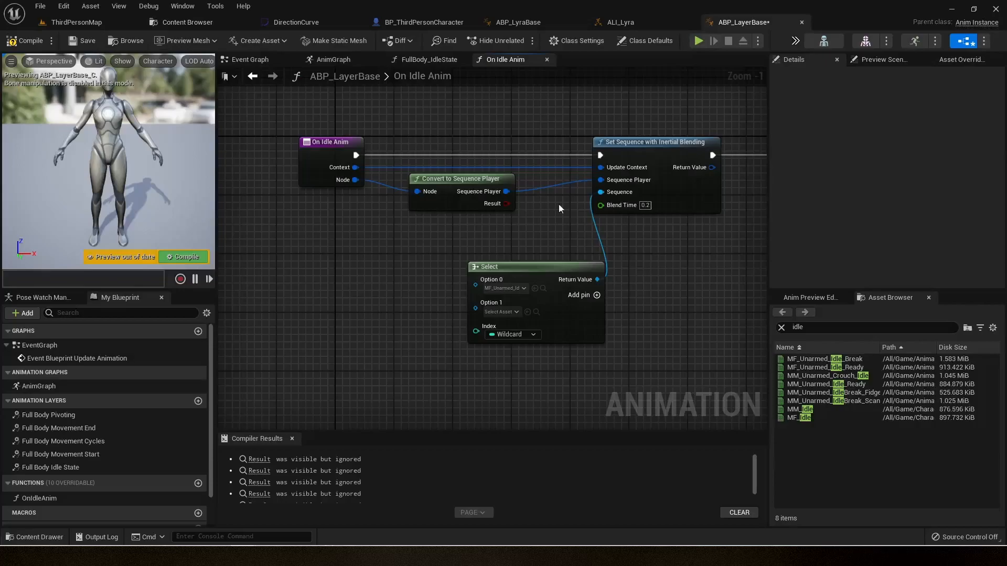
left_click(529, 312)
left_click(27, 47)
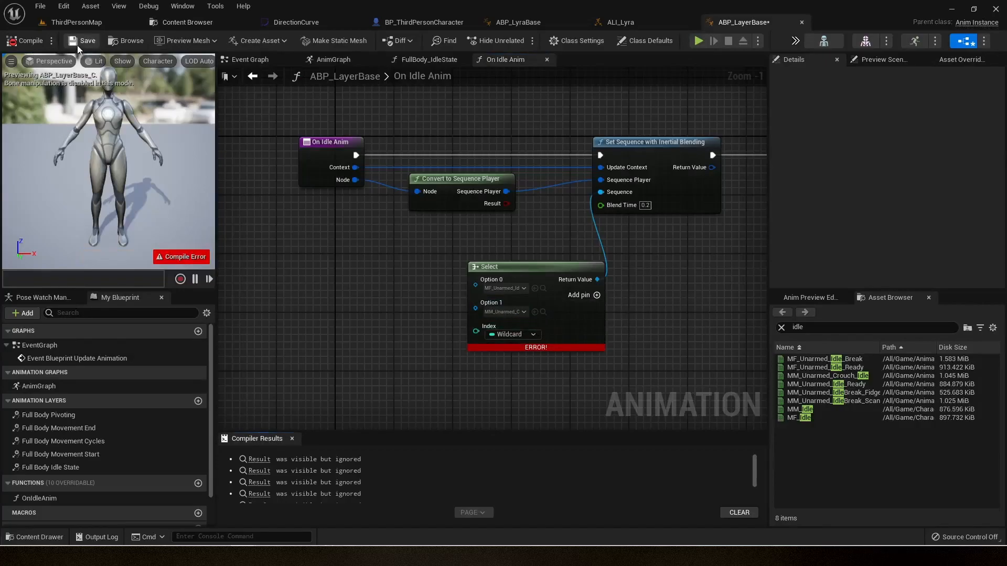
Change the Select node's Index pin type to Boolean, then compile and save the blueprint
right_click_drag(417, 303, 426, 233)
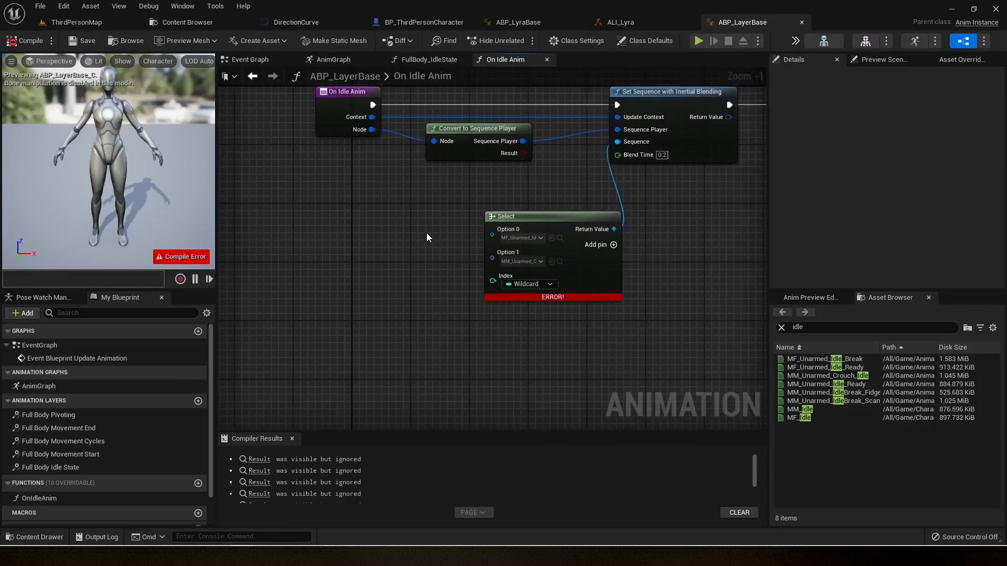
right_click(503, 282)
left_click(553, 307)
left_click(516, 310)
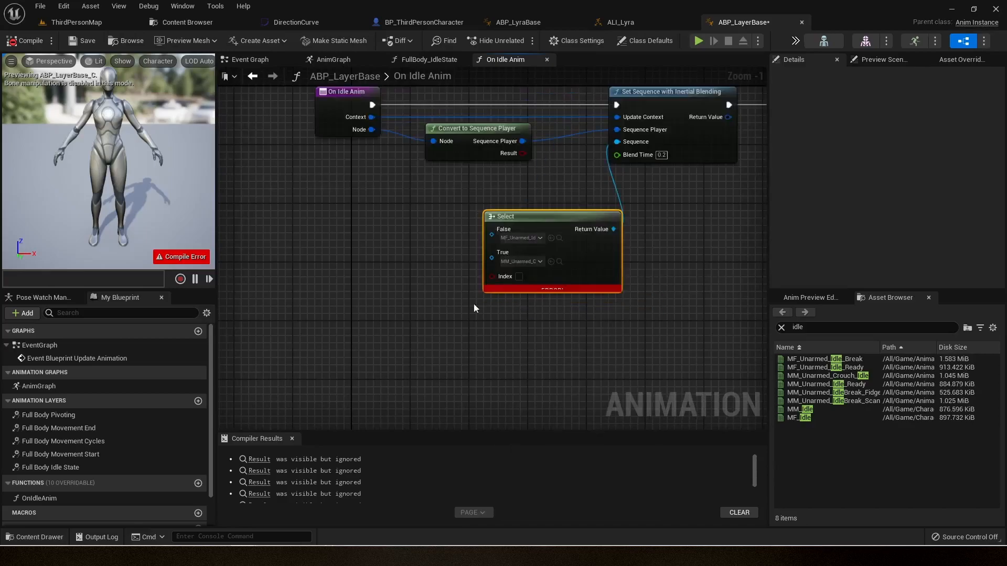
left_click(24, 45)
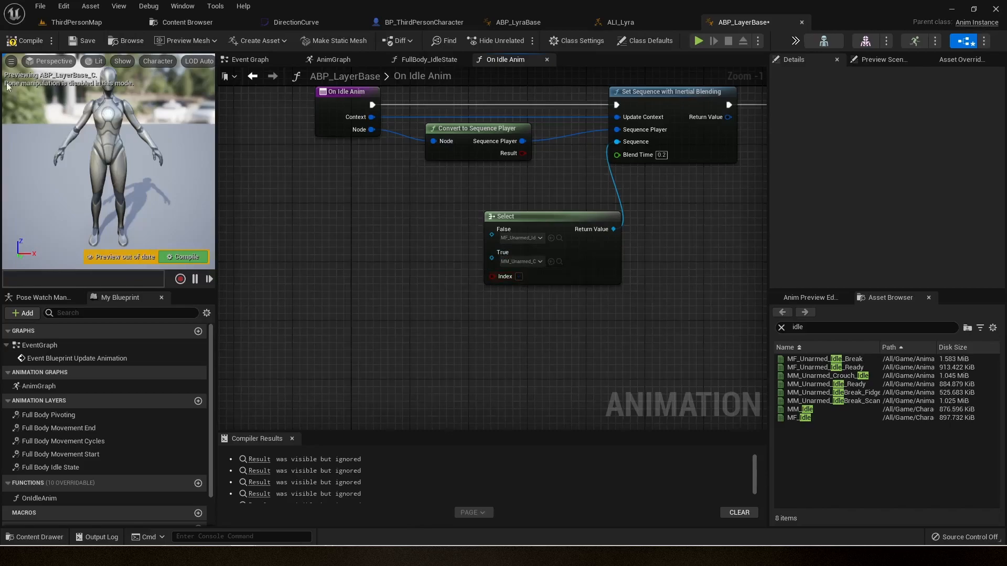
left_click(86, 41)
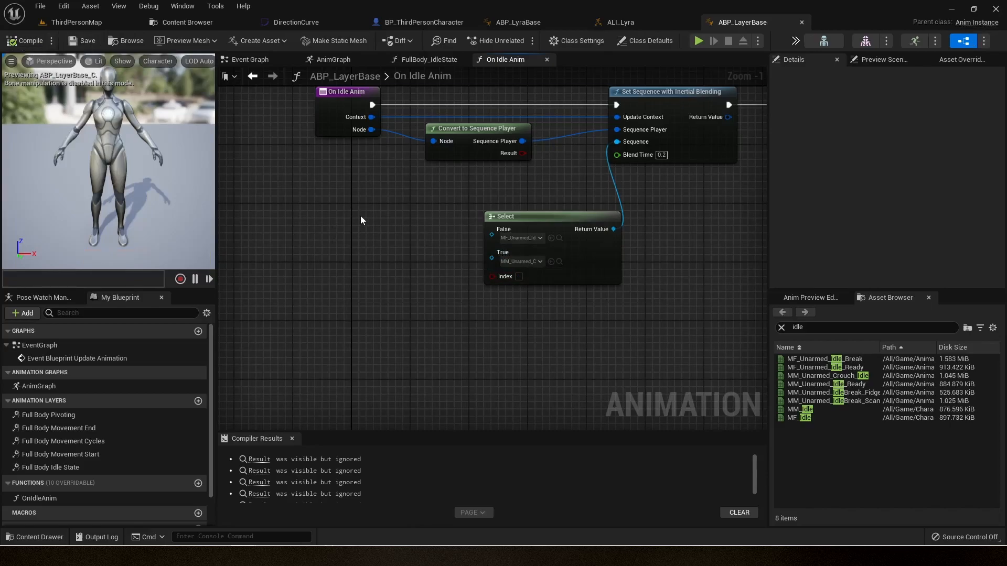
Reposition the Select node beneath Convert to Sequence Player so its wire reaches the Sequence input cleanly
left_click_drag(374, 185, 542, 347)
left_click_drag(574, 275, 542, 277)
scroll(314, 207, "down", 2)
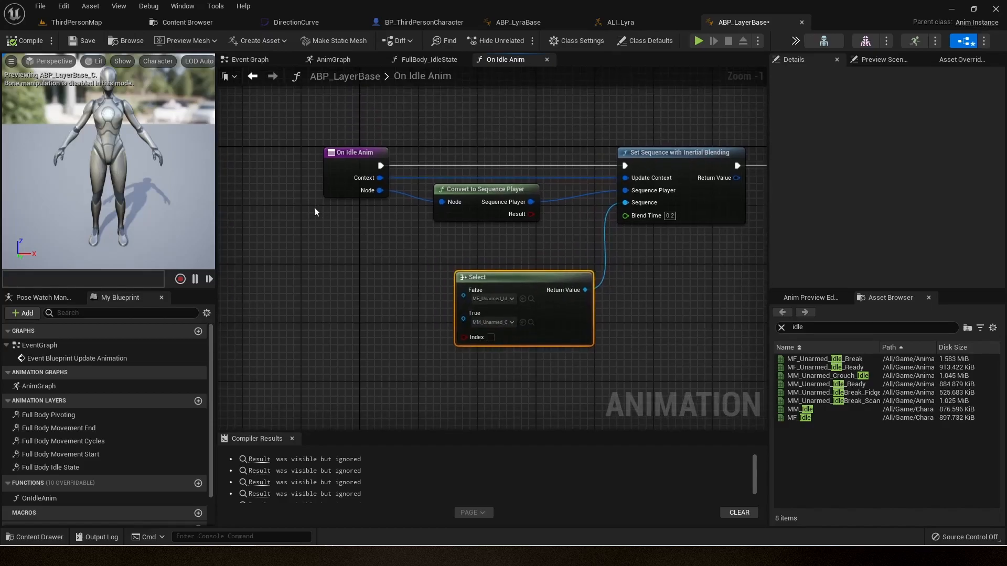
left_click_drag(295, 151, 690, 370)
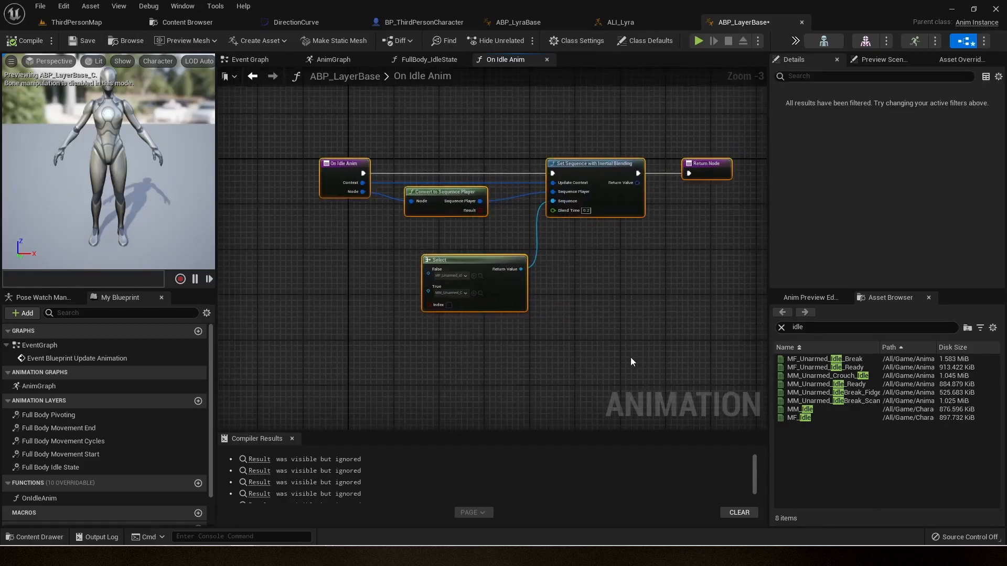
left_click(530, 335)
left_click_drag(308, 131, 694, 342)
left_click(621, 313)
mouse_move(477, 263)
left_mouse_down()
mouse_move(479, 241)
mouse_move(483, 259)
left_mouse_up()
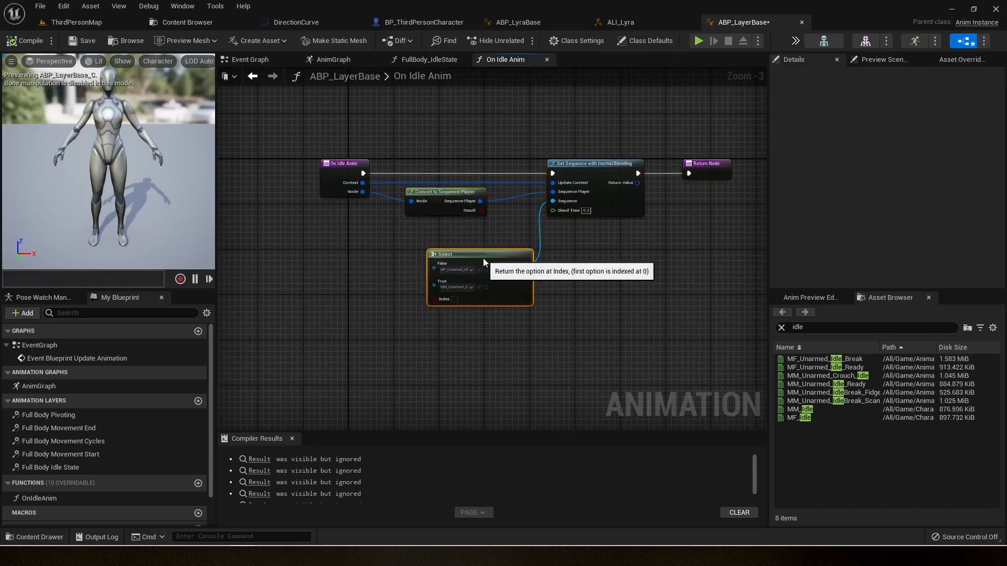
left_click(336, 120)
left_click_drag(336, 120, 719, 315)
left_click(593, 308)
right_click_drag(591, 307, 637, 267)
scroll(485, 285, "up", 1)
right_click_drag(423, 271, 498, 289)
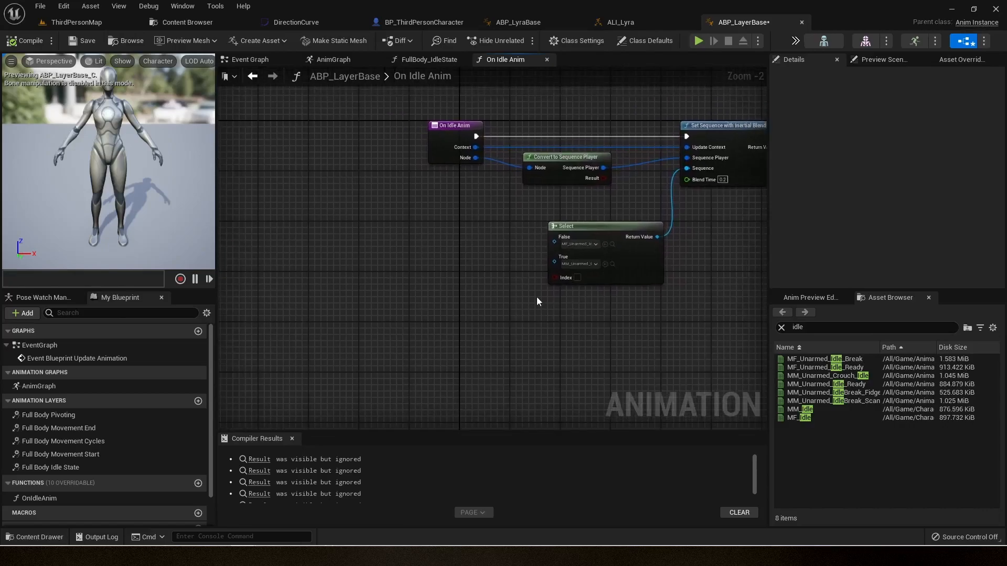
scroll(570, 294, "up", 1)
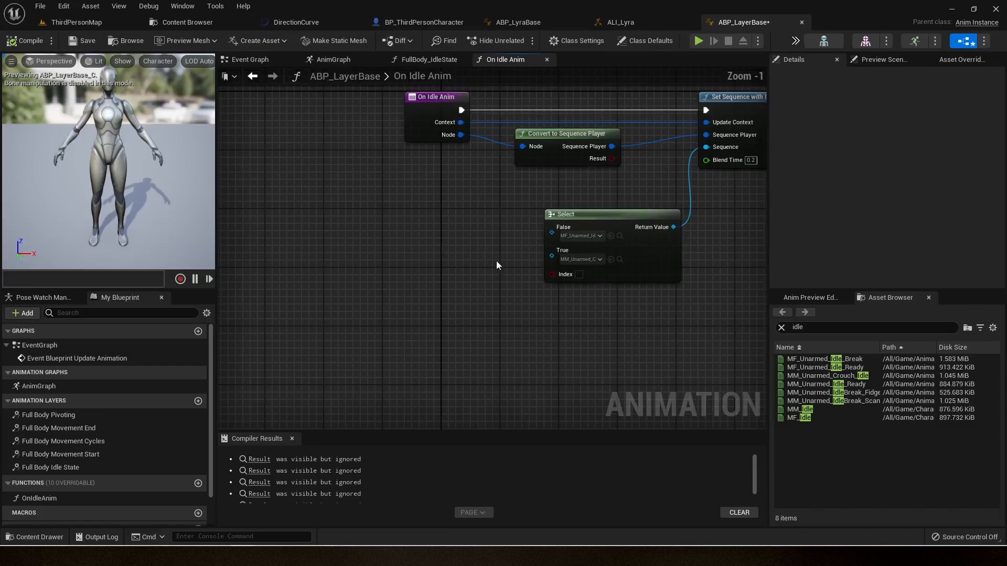
Examine the OnIdleAnim graph's wiring from the entry node through Select and Set Sequence with Inertial Blending to the Return Node
right_click_drag(539, 287, 399, 280)
scroll(337, 248, "down", 1)
right_click_drag(338, 248, 398, 296)
left_click_drag(304, 134, 615, 304)
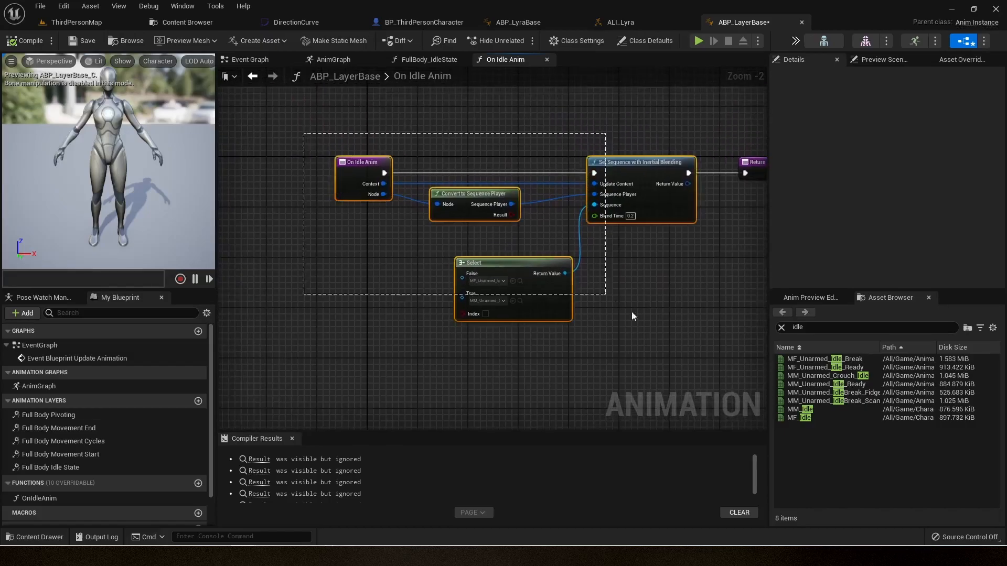
left_click_drag(710, 363, 710, 363)
scroll(668, 332, "down", 1)
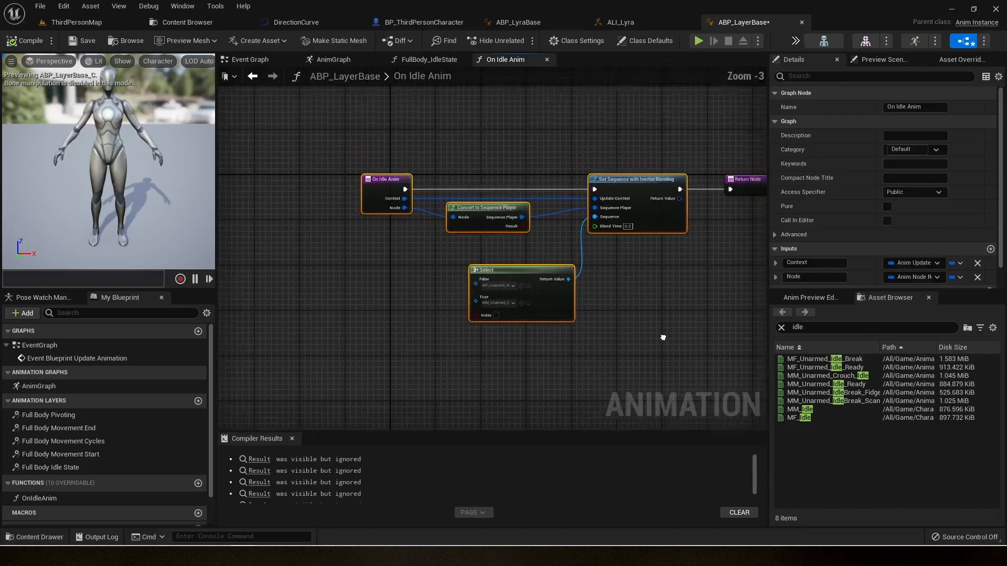
right_click_drag(668, 333, 527, 297)
right_click_drag(531, 250, 693, 254)
scroll(632, 315, "up", 2)
right_click_drag(631, 319, 629, 377)
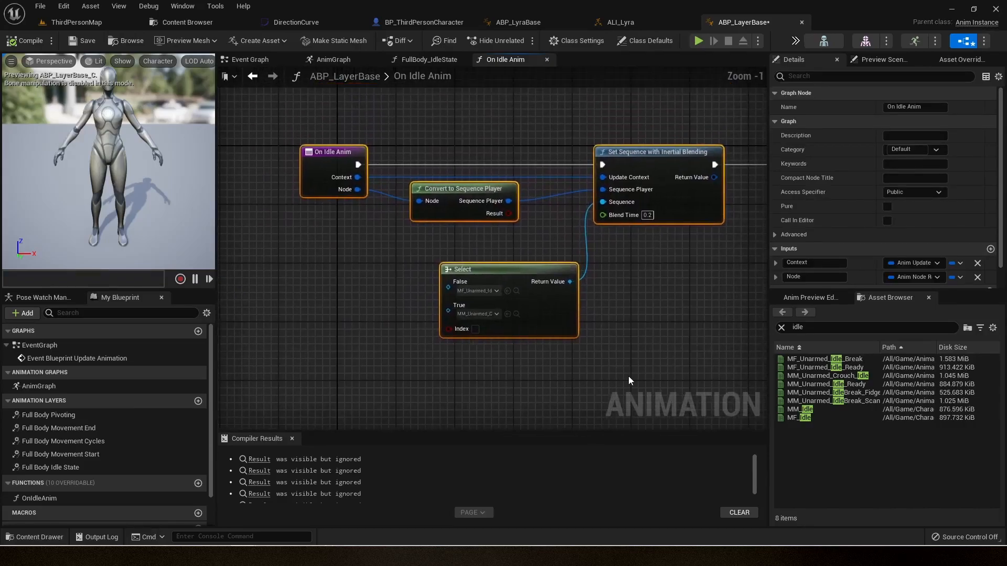
left_click(405, 282)
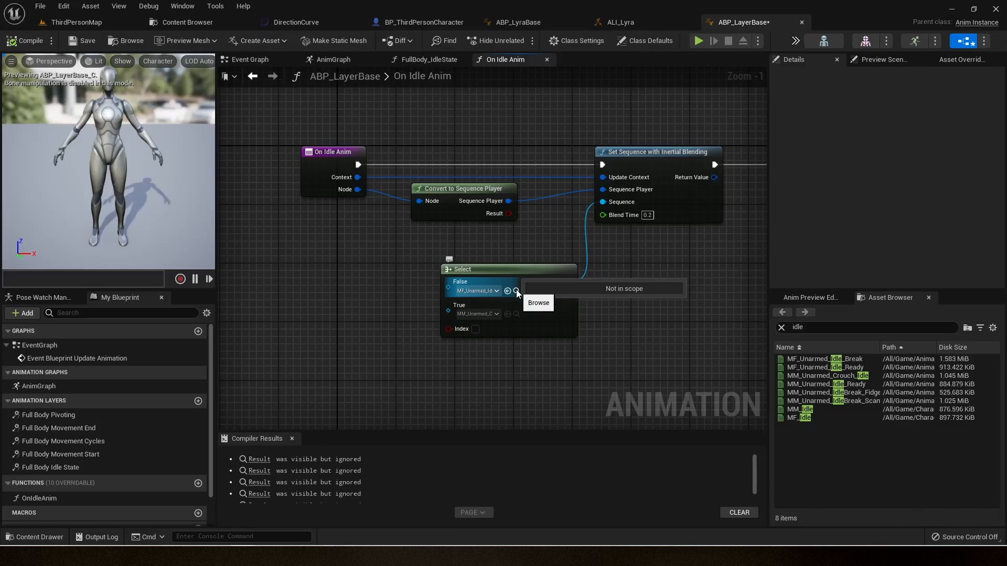
Save ABP_LayerBase and open the Idle state inside the LocomotionSM state machine of ABP_LyraBase
left_click(82, 42)
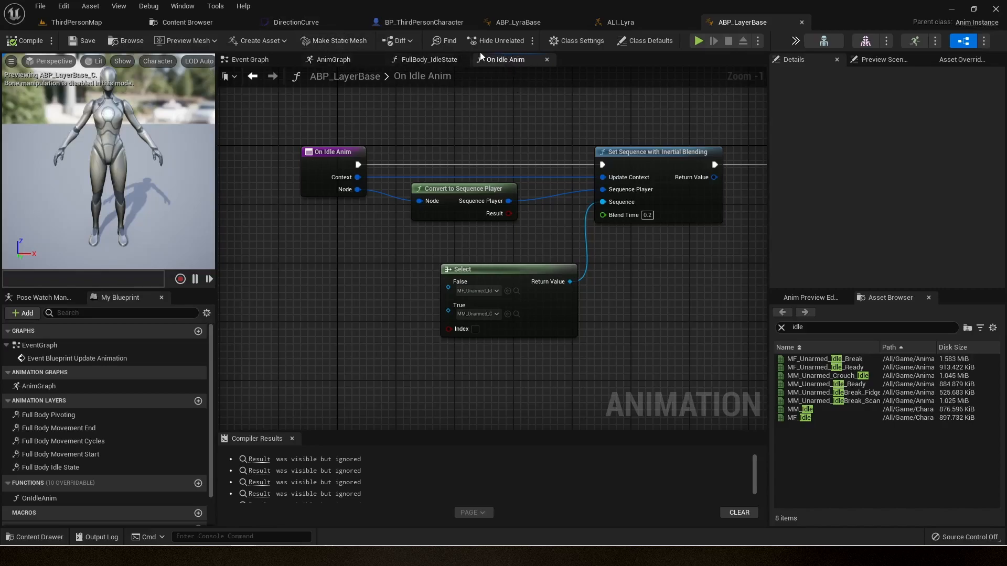
left_click(209, 25)
left_click(519, 22)
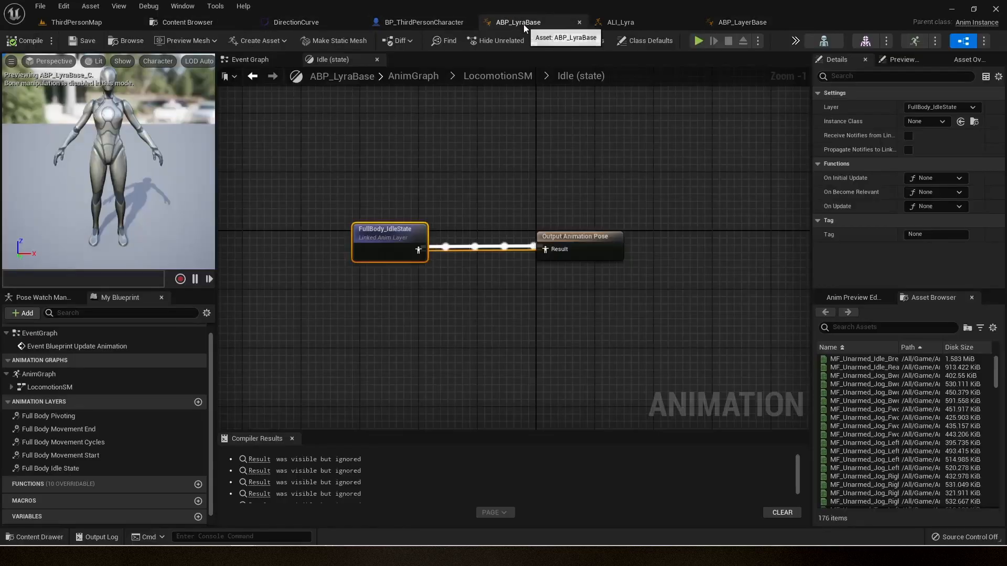
left_click(128, 41)
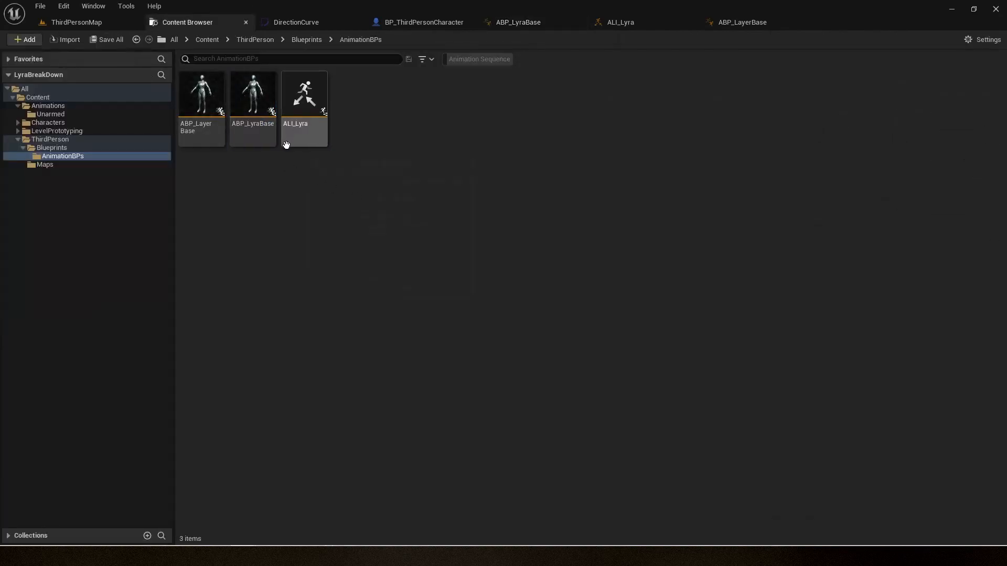
double_click(261, 139)
scroll(550, 170, "down", 3)
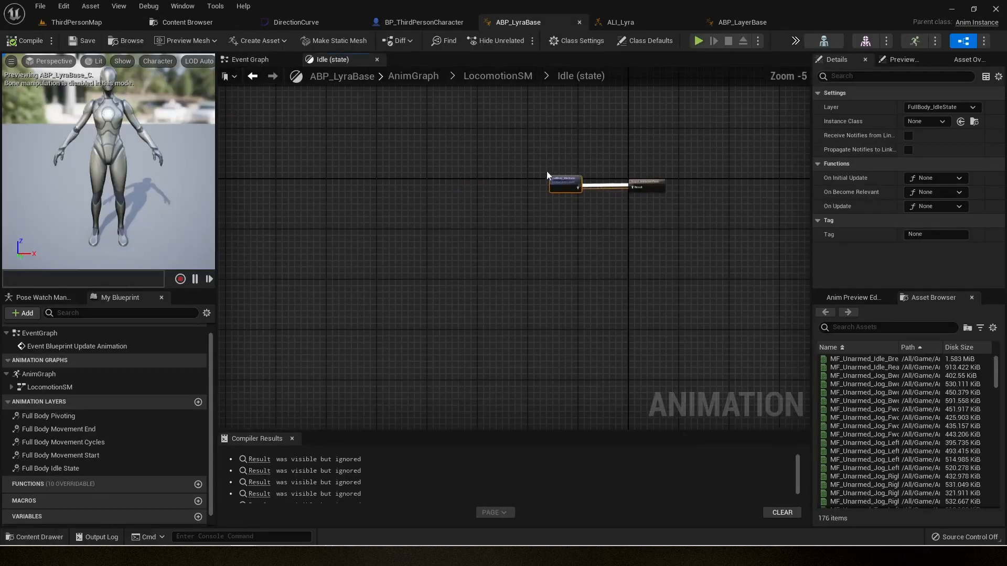
left_click(478, 76)
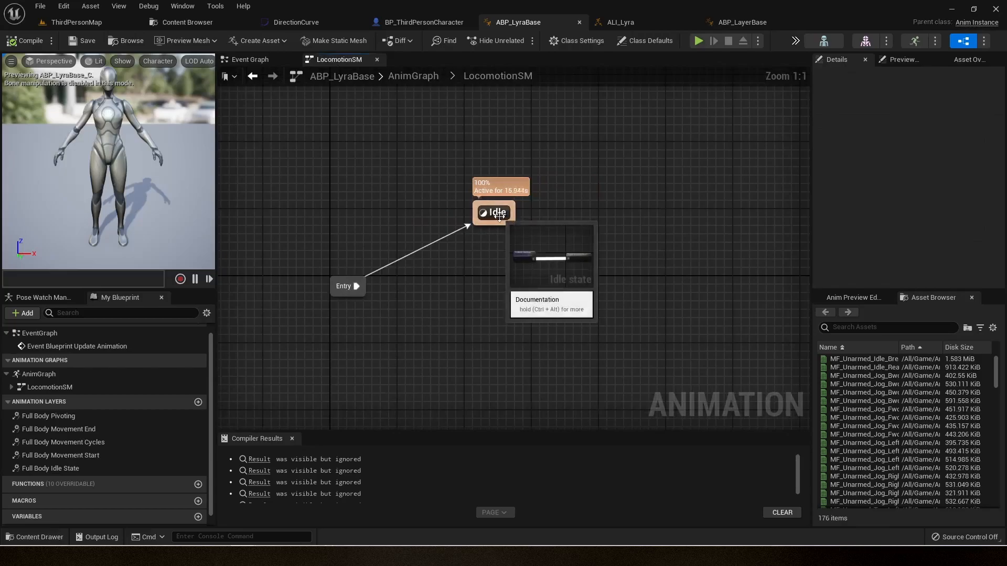
double_click(493, 212)
Replace the existing FullBody_IdleState node with a fresh Full Body Idle State layer node wired to Output Animation Pose, and compile
left_click_drag(360, 181, 506, 334)
left_click_drag(359, 207, 442, 269)
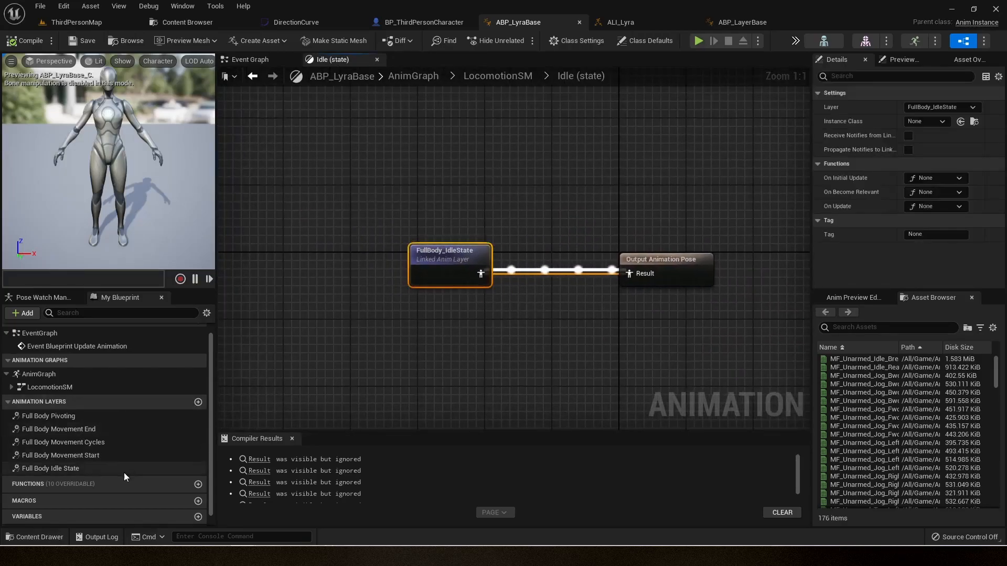
left_click_drag(70, 472, 429, 329)
left_click(430, 330)
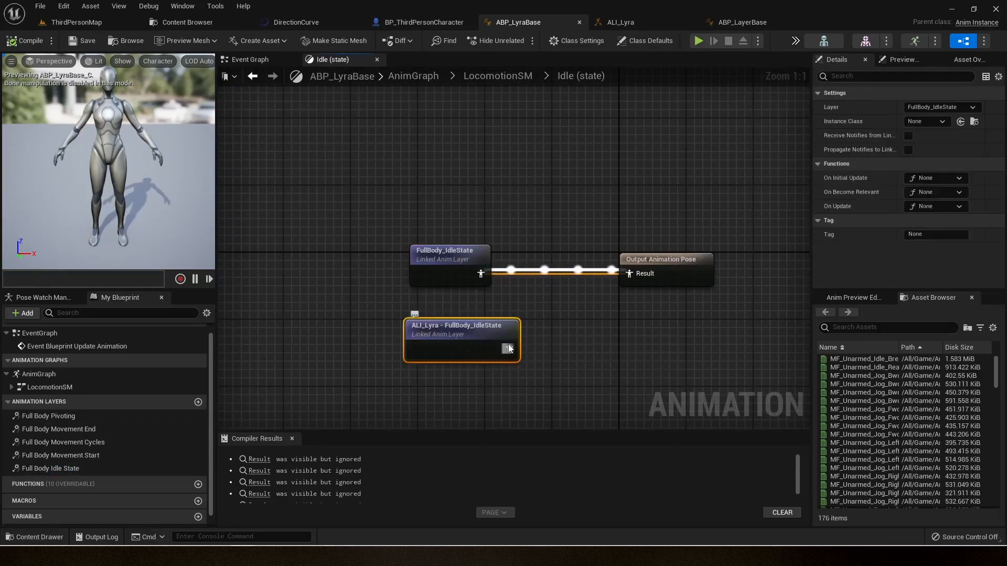
left_click_drag(509, 349, 630, 274)
left_click(479, 248)
key("Delete")
left_click_drag(464, 327, 467, 277)
left_click(24, 40)
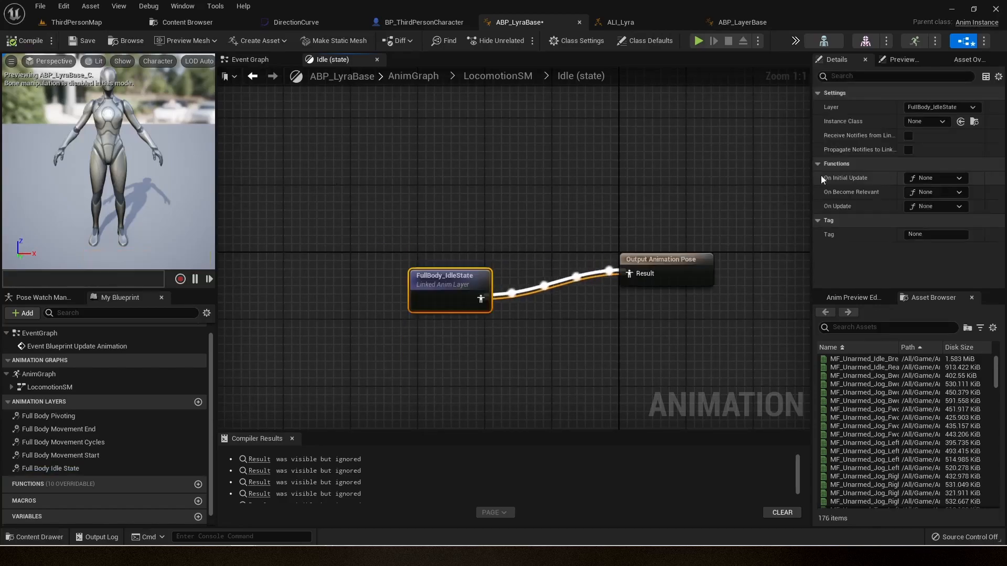
Set the FullBody_IdleState layer node's Instance Class to ABP_LayerBase, compile, check the preview pose, and save ABP_LyraBase
left_click_drag(811, 146, 764, 145)
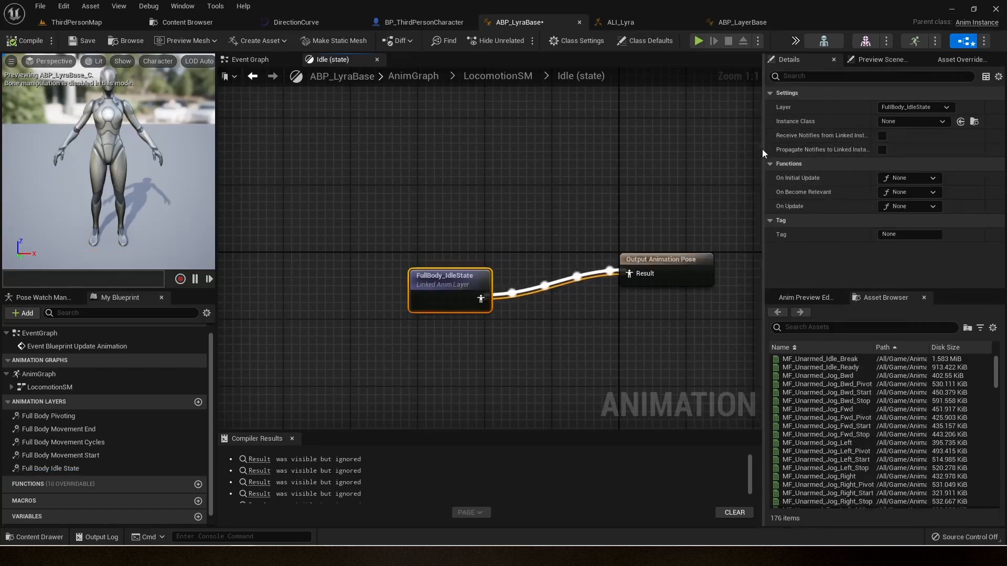
left_click(895, 121)
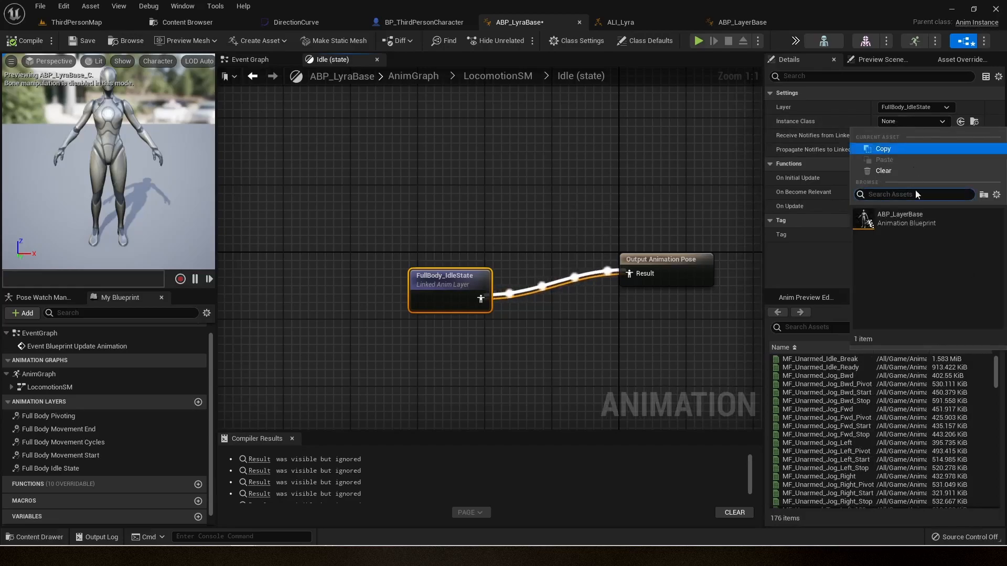
left_click(920, 224)
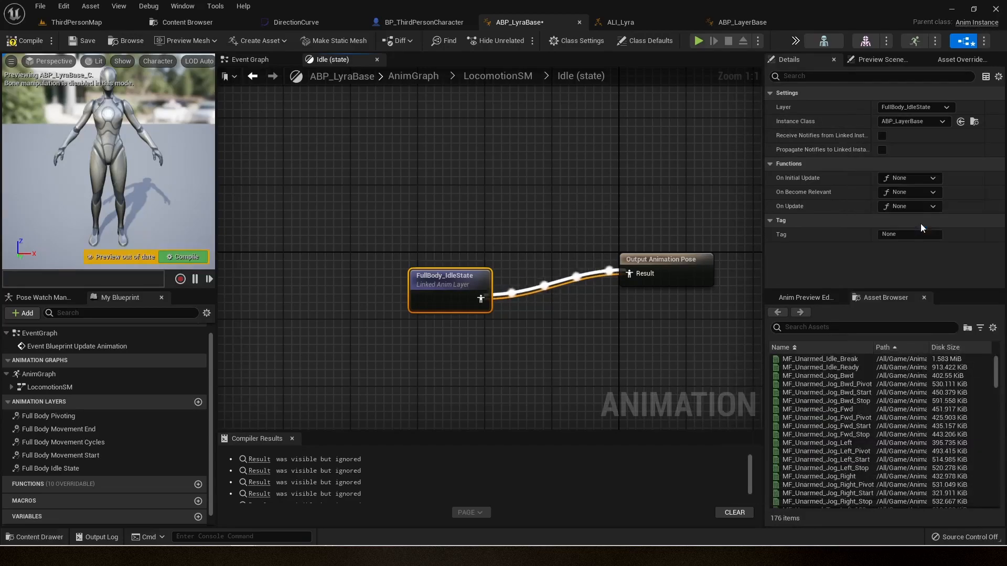
left_click(83, 41)
scroll(162, 171, "down", 4)
scroll(162, 171, "up", 6)
mouse_move(162, 171)
right_mouse_down()
mouse_move(197, 173)
mouse_move(167, 172)
right_mouse_up()
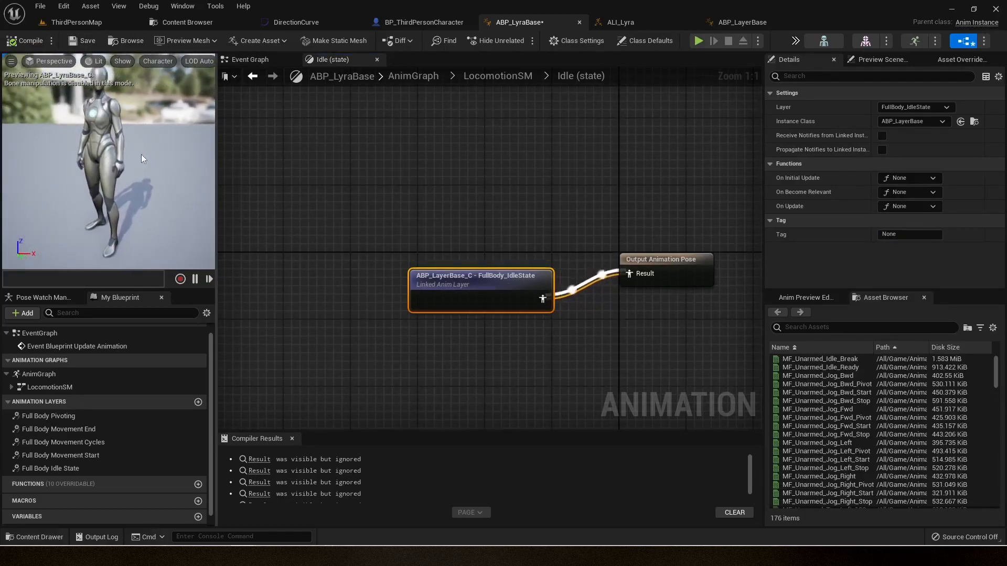
left_click(83, 40)
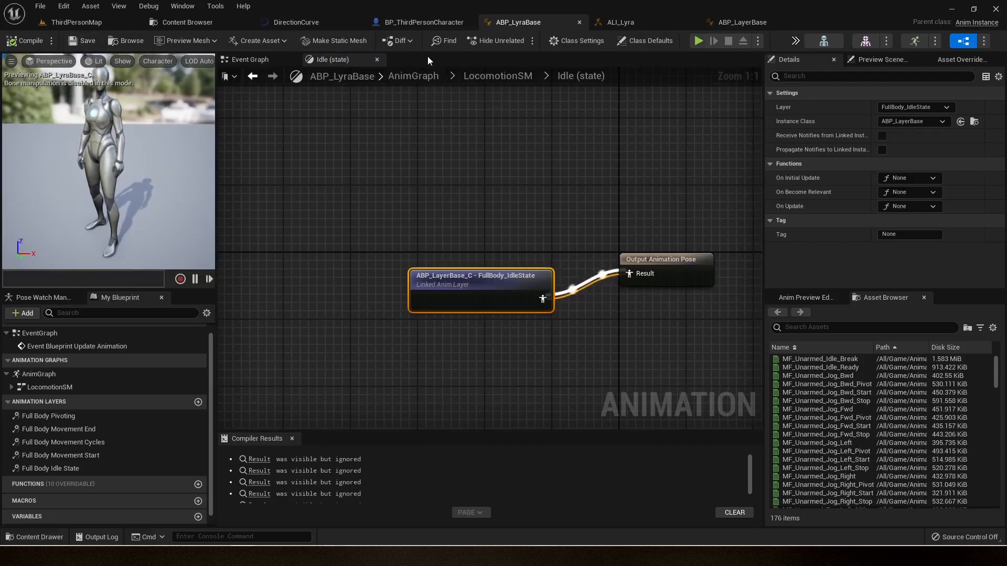
Assign ABP_LyraBase as the Anim Class of the Mesh in BP_ThirdPersonCharacter, then compile and save the character blueprint
left_click(414, 23)
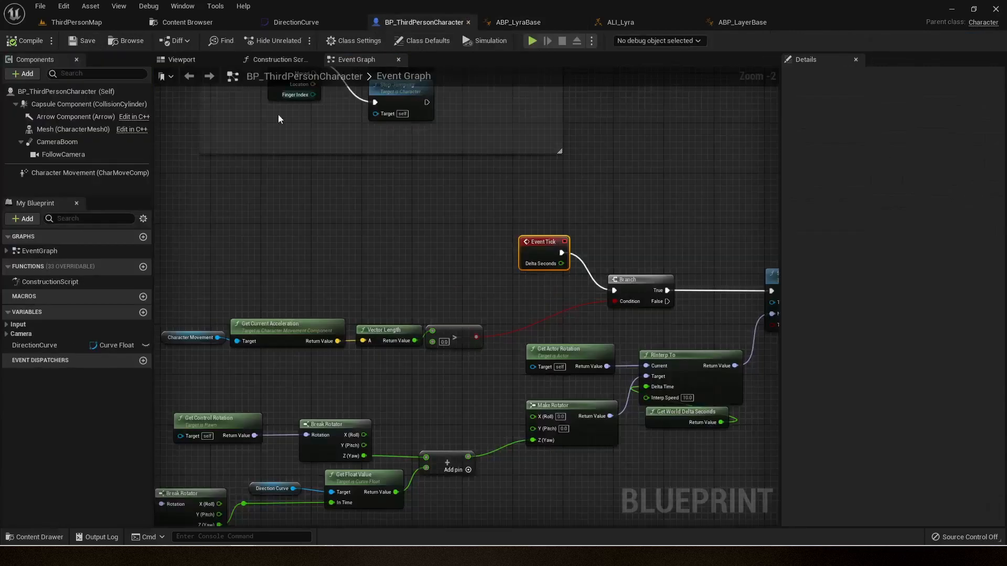
left_click(183, 59)
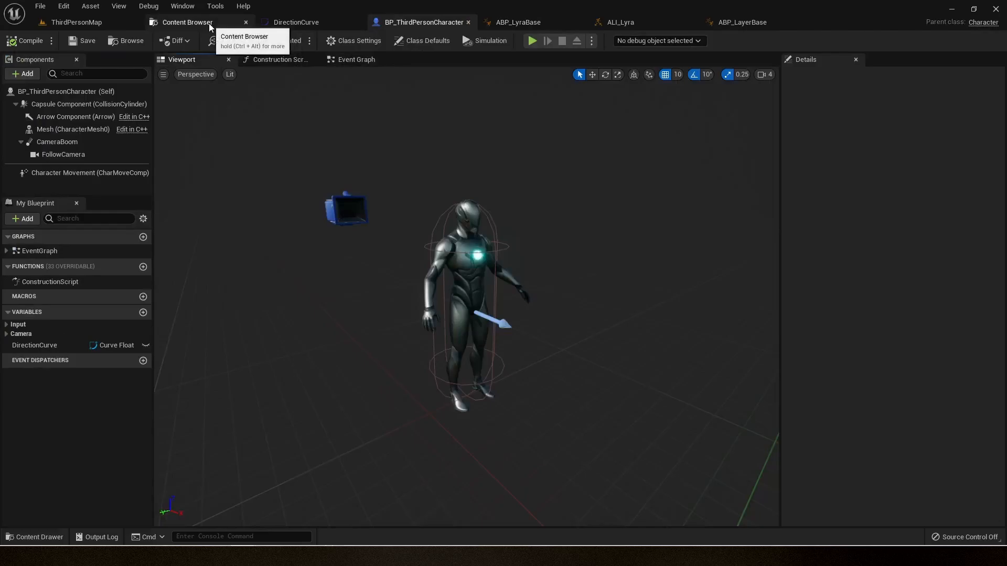
left_click(194, 22)
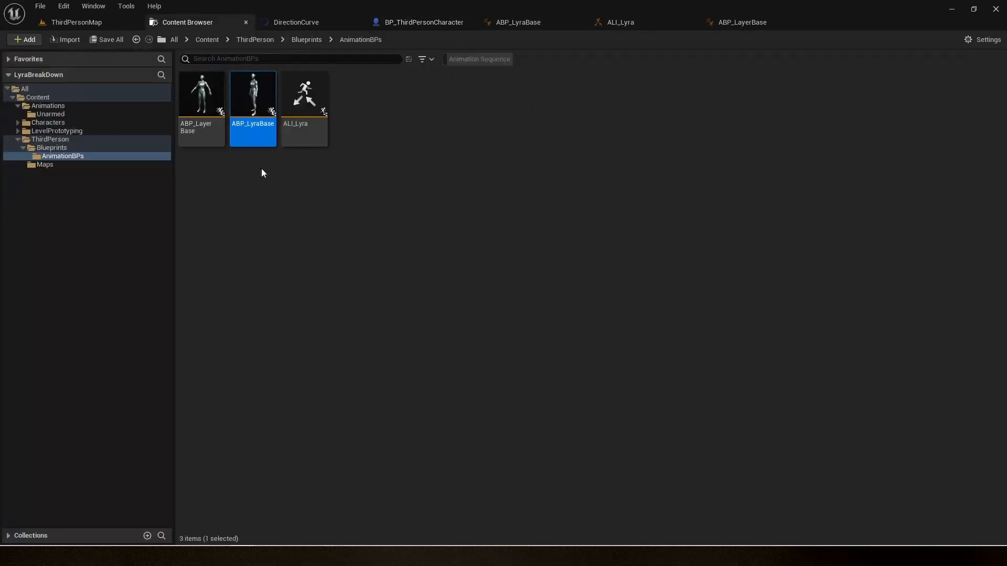
left_click(246, 163)
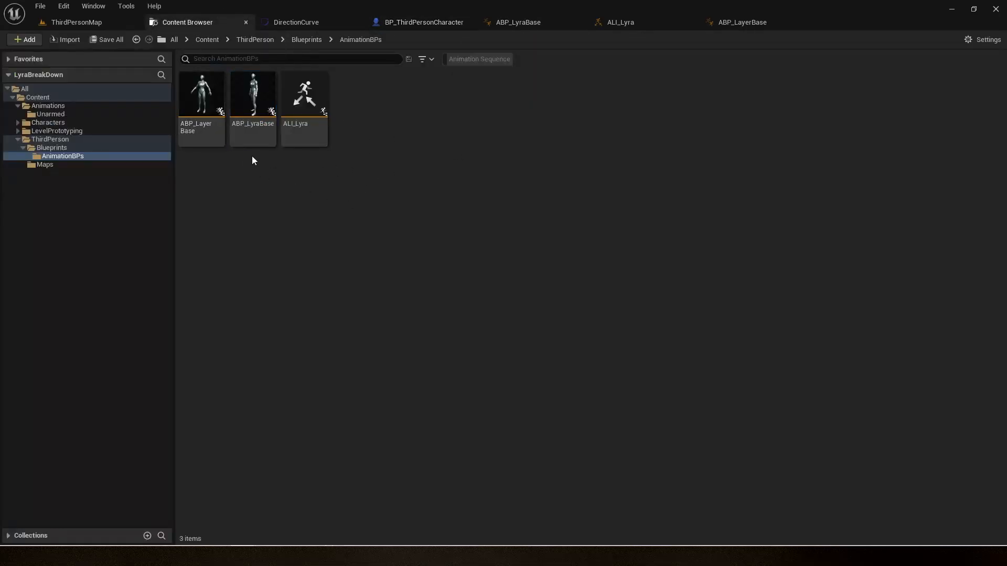
left_click(257, 134)
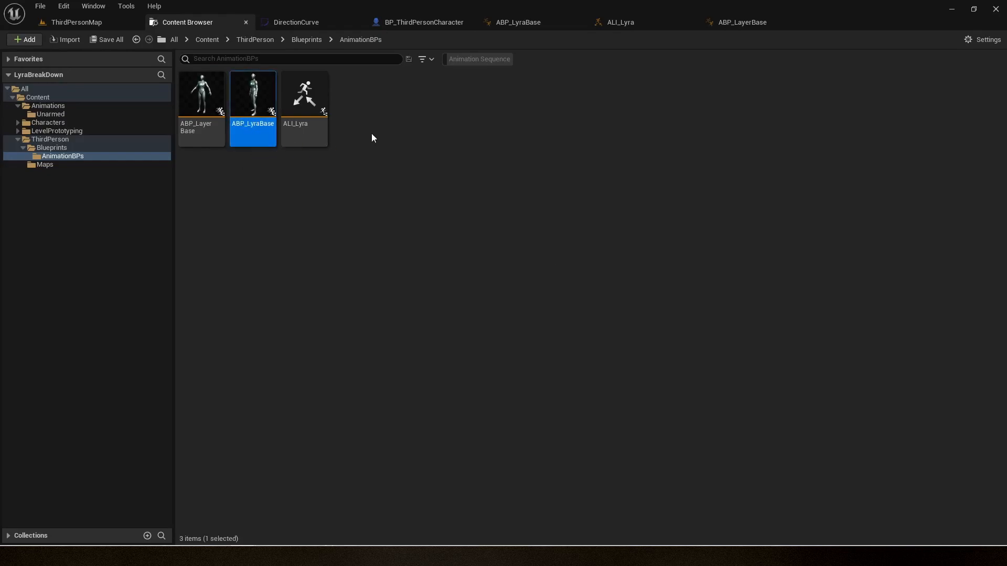
left_click(271, 153)
left_click(256, 140)
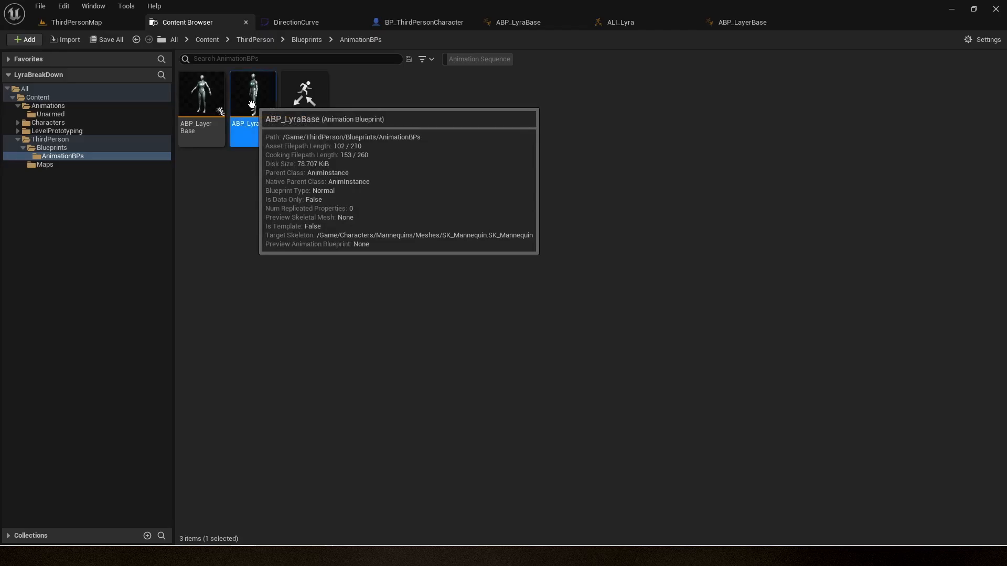
left_click(413, 27)
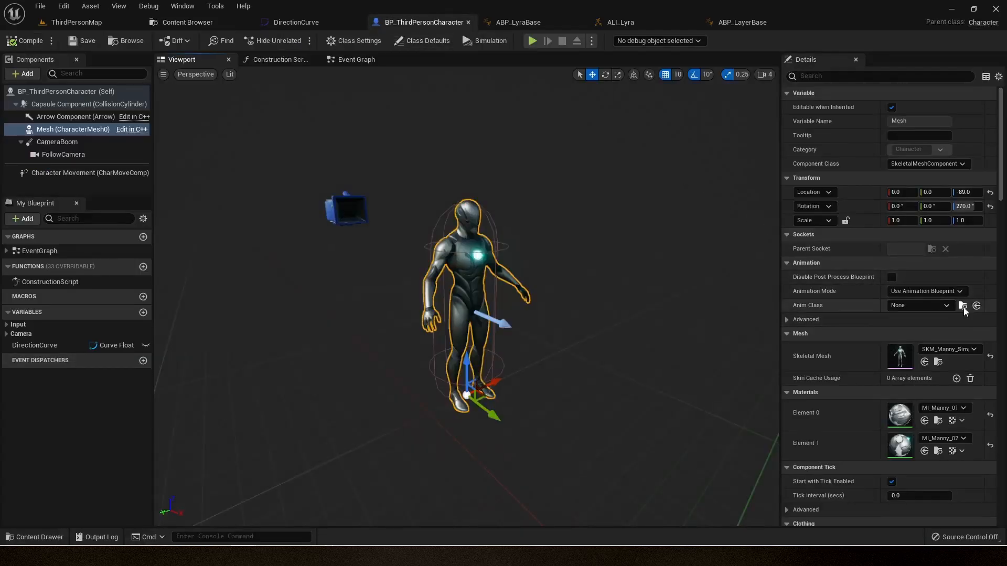
left_click(975, 307)
left_click(27, 41)
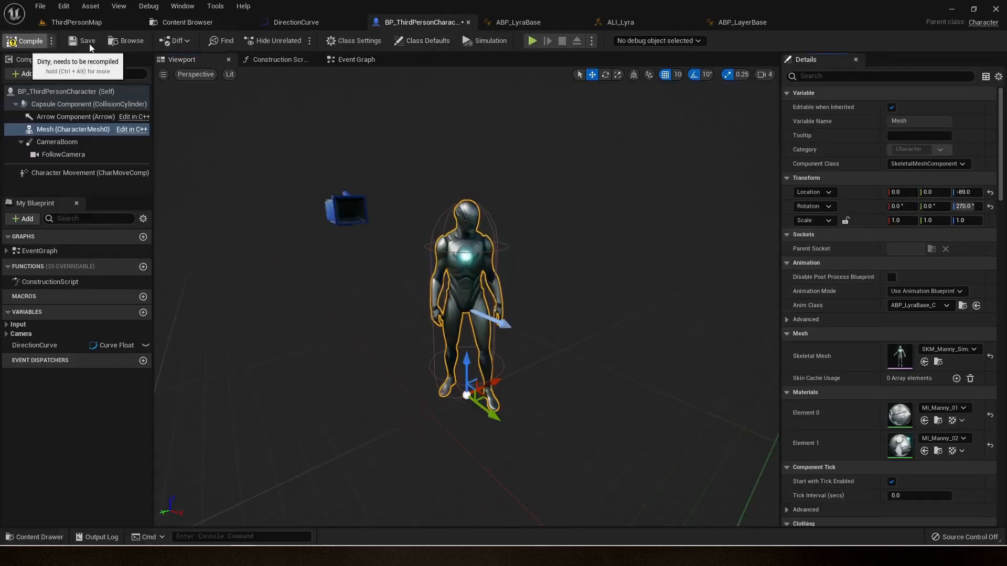
left_click(86, 41)
Play-test ThirdPersonMap to check the character's standing idle animation, and stop the session
left_click(89, 24)
left_click(225, 40)
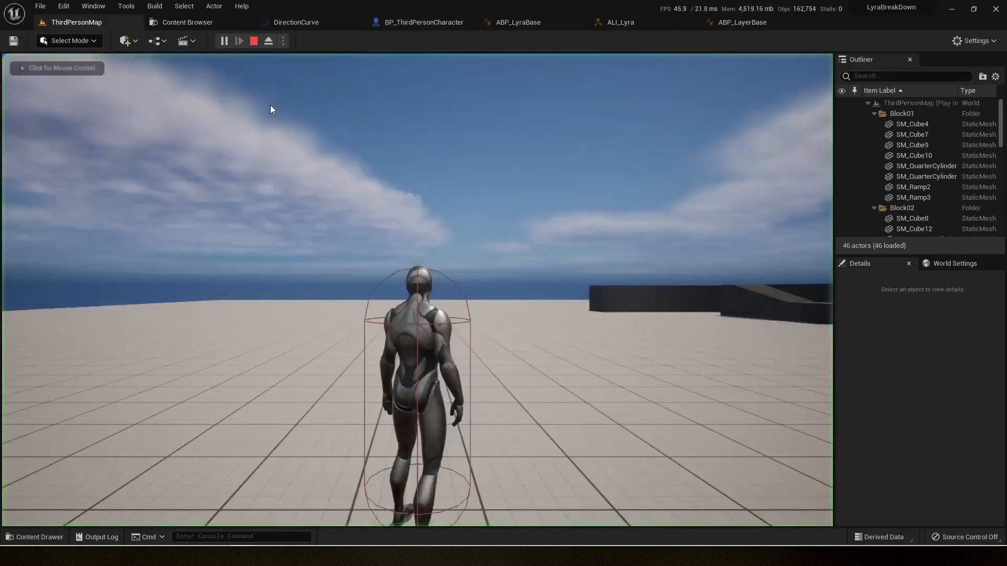
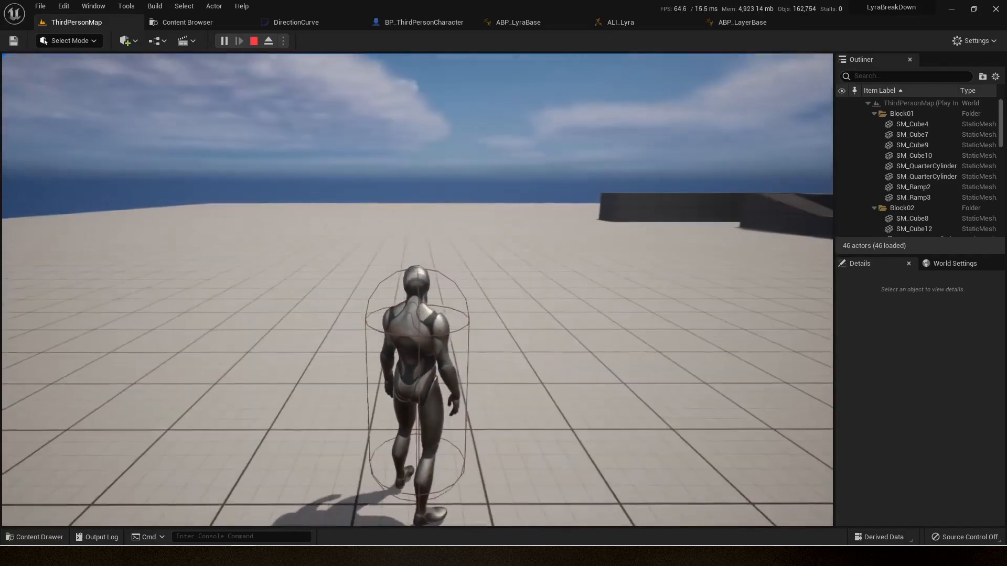
key("Escape")
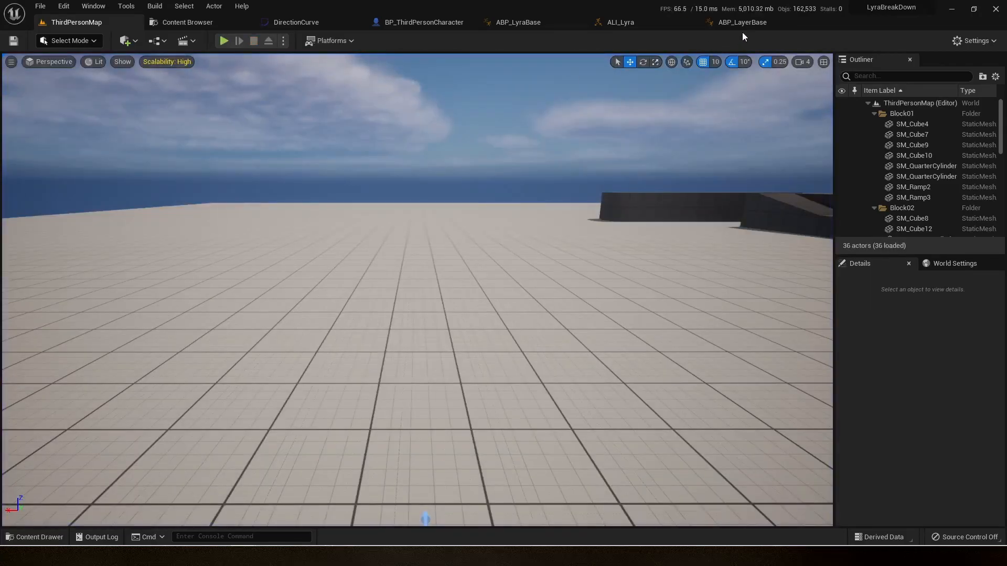
Set the Select node's Index to true in ABP_LayerBase's OnIdleAnim function
left_click(742, 26)
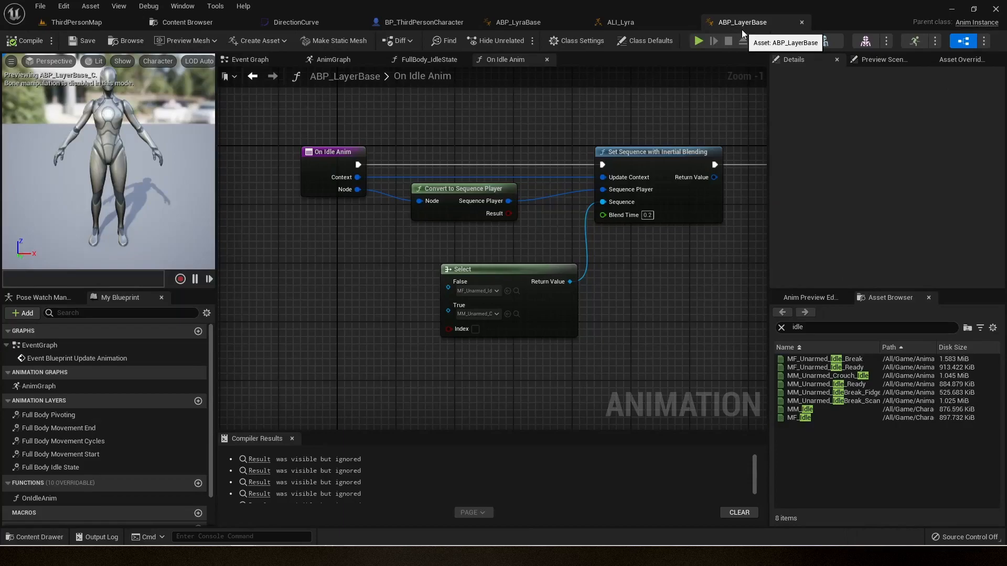
left_click(476, 330)
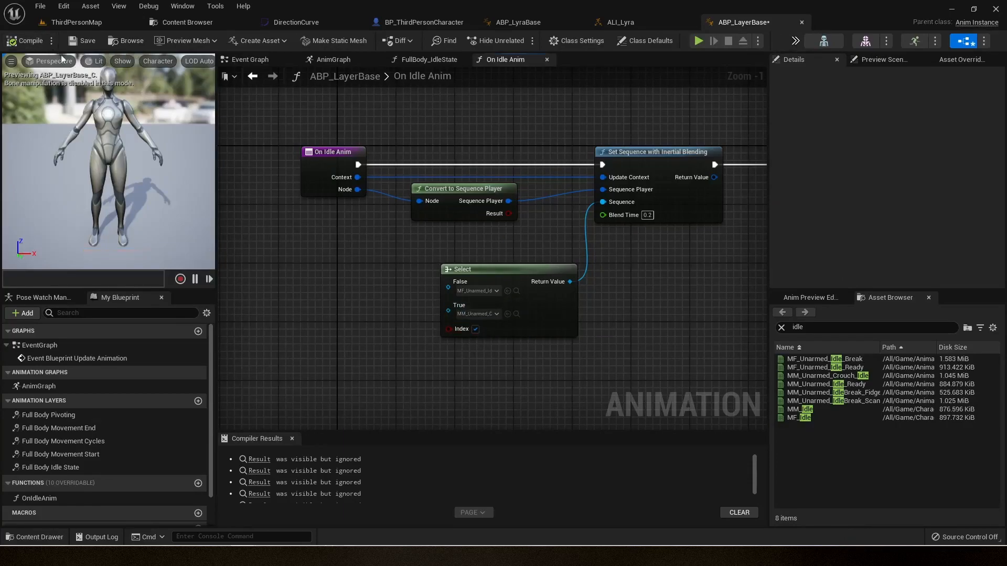
Check the crouch preview in ABP_LyraBase and align the FullBody_IdleState node level with Output Animation Pose
left_click(541, 23)
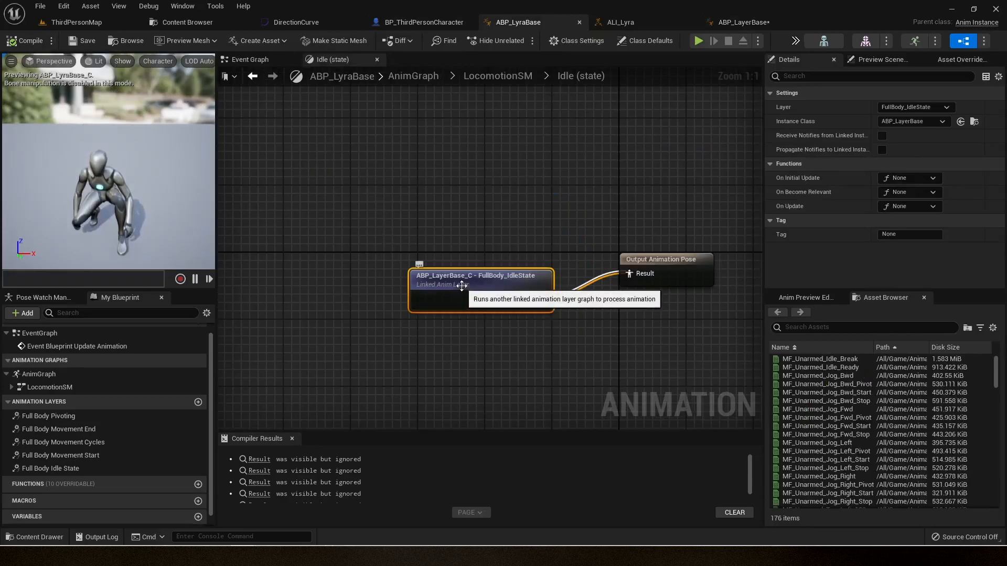
left_click_drag(461, 285, 448, 264)
left_click(433, 218)
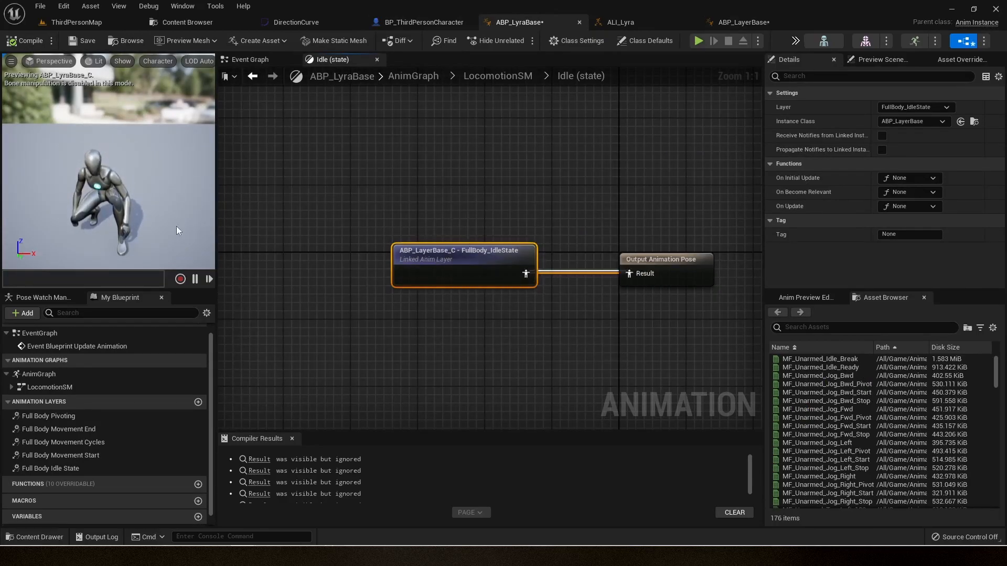
Play-test the crouching idle in ThirdPersonMap, stop the session, and return to ABP_LayerBase's OnIdleAnim graph
left_click(95, 23)
left_click(226, 41)
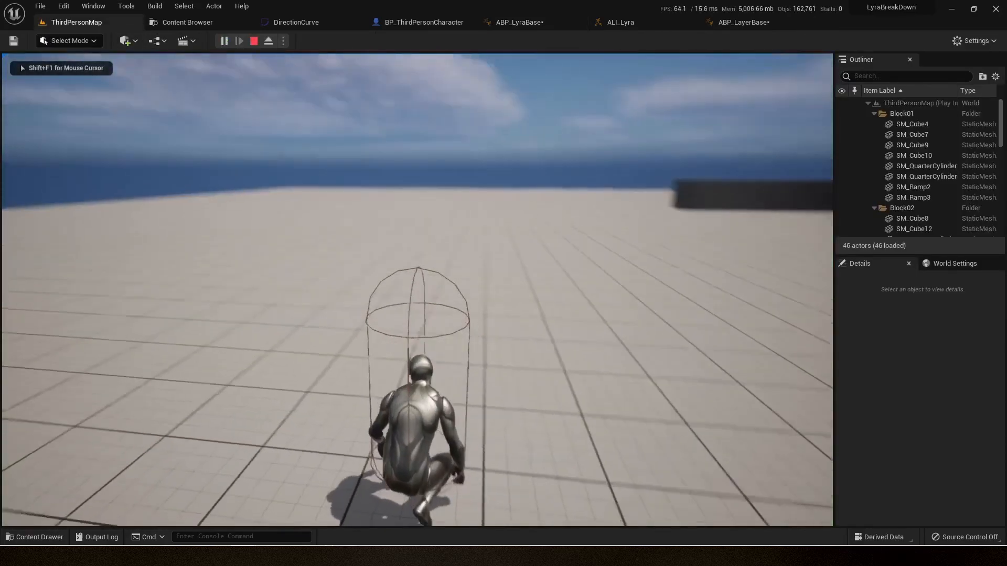
key("w")
key("shift+F1")
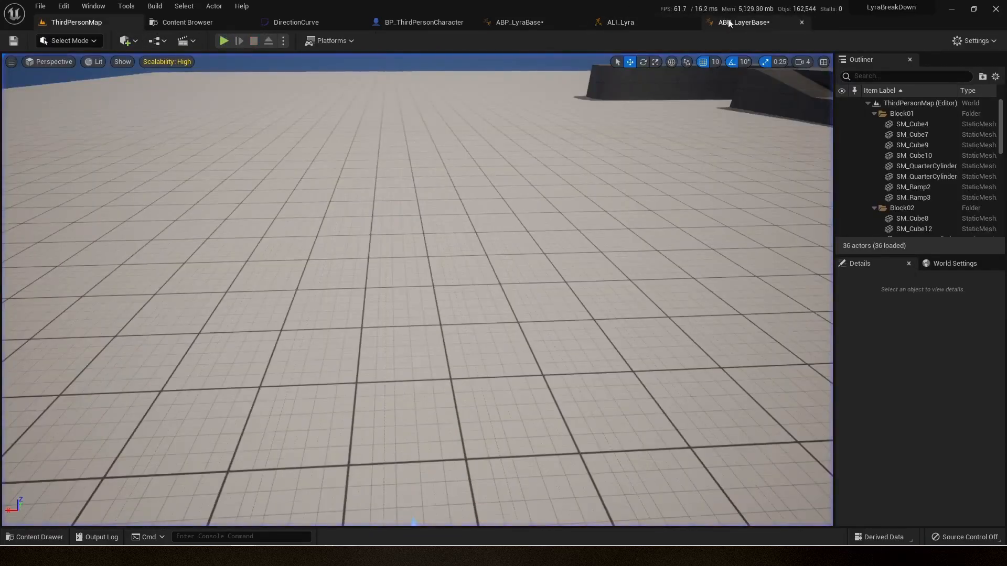
left_click(750, 22)
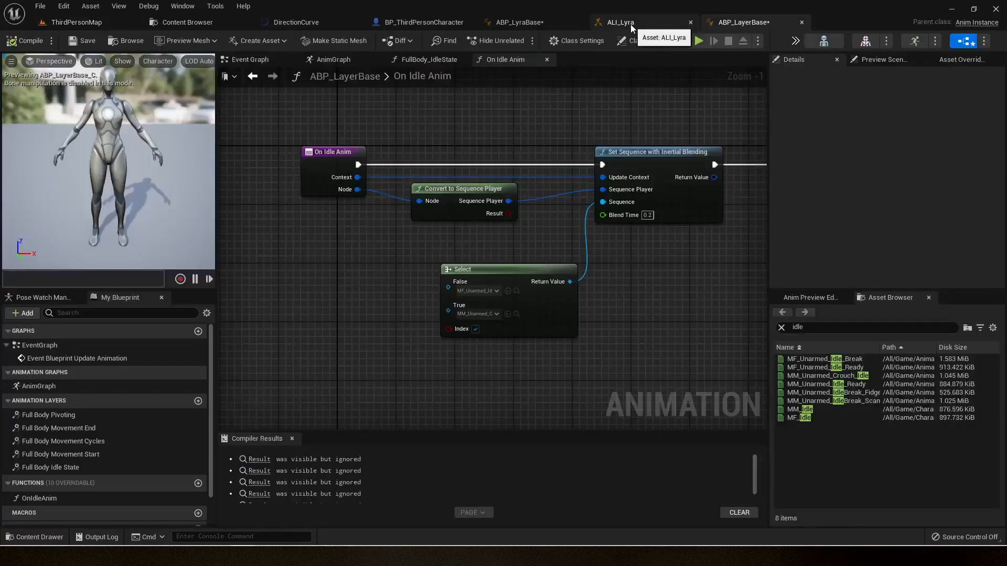
Open the LocomotionSM state machine in ABP_LyraBase and shift the Idle state slightly toward the Entry node
left_click(536, 28)
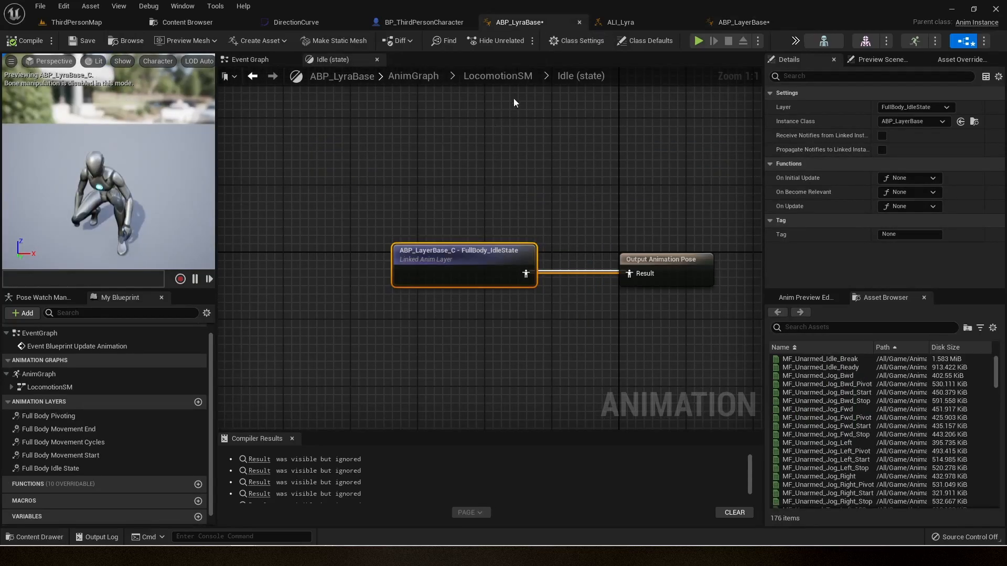
left_click(496, 76)
scroll(440, 199, "up", 4)
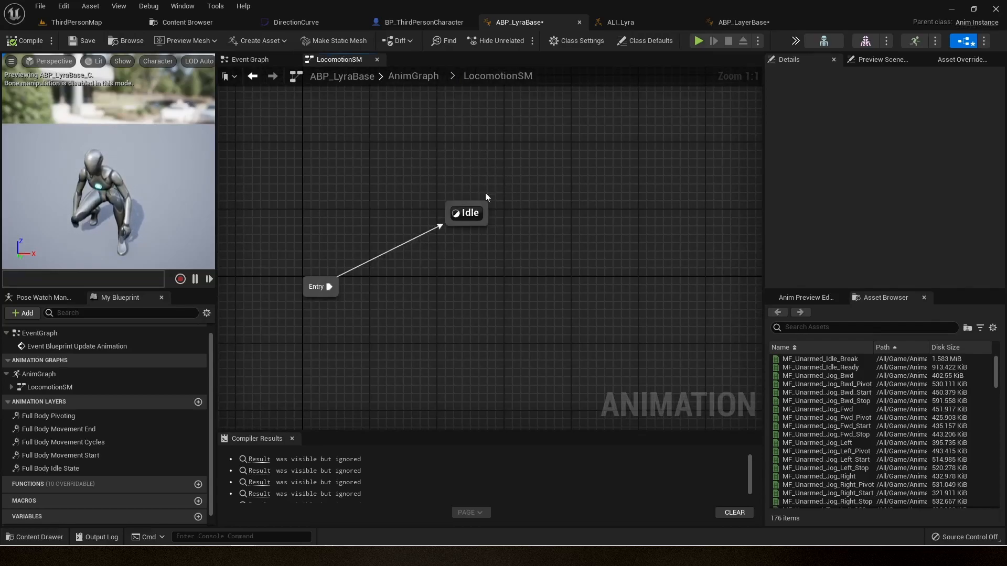
mouse_move(470, 213)
left_mouse_down()
mouse_move(454, 298)
mouse_move(461, 214)
left_mouse_up()
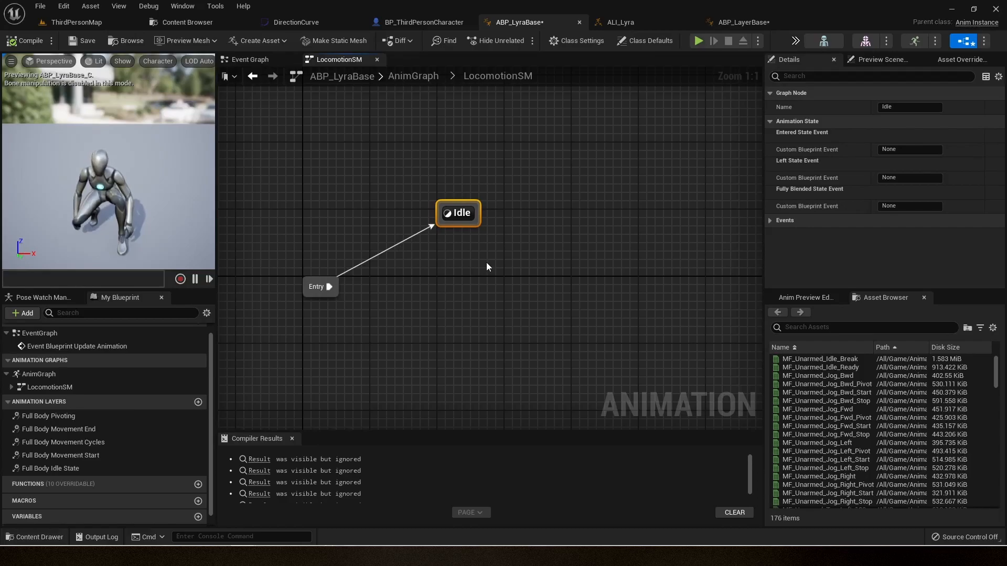
Save all modified assets from the Content Browser
left_click(206, 25)
left_click(117, 43)
left_click(597, 394)
left_click(466, 191)
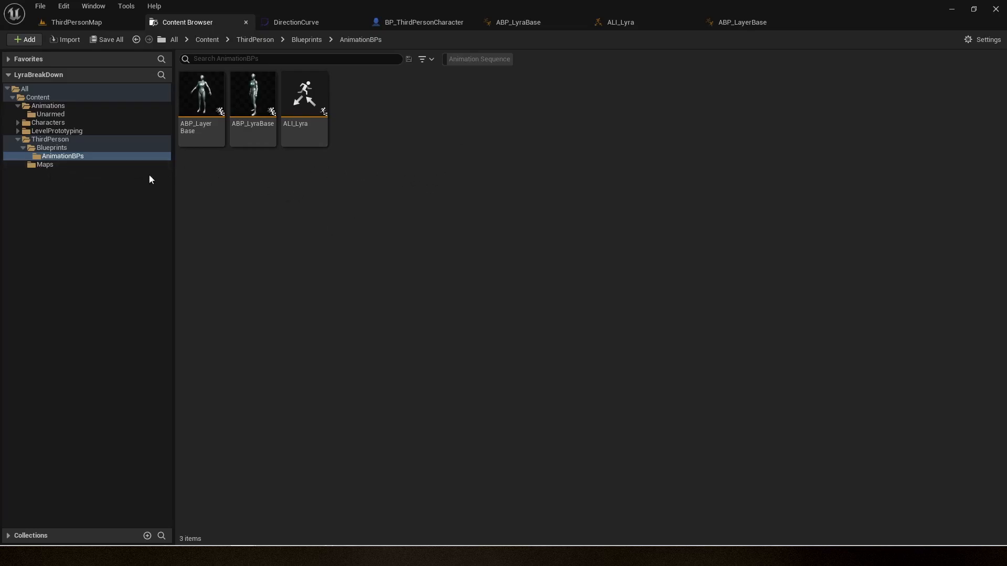
Create a child Blueprint class of ABP_LayerBase in the AnimationBPs folder and name it ABP_Unarmed
left_click(204, 128)
left_click(293, 218)
left_click(202, 128)
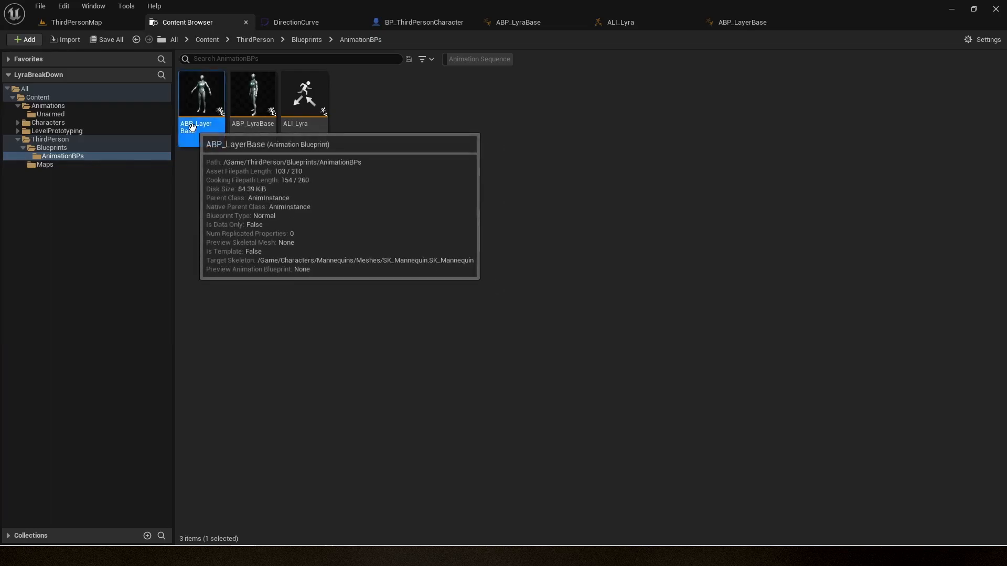
right_click(195, 122)
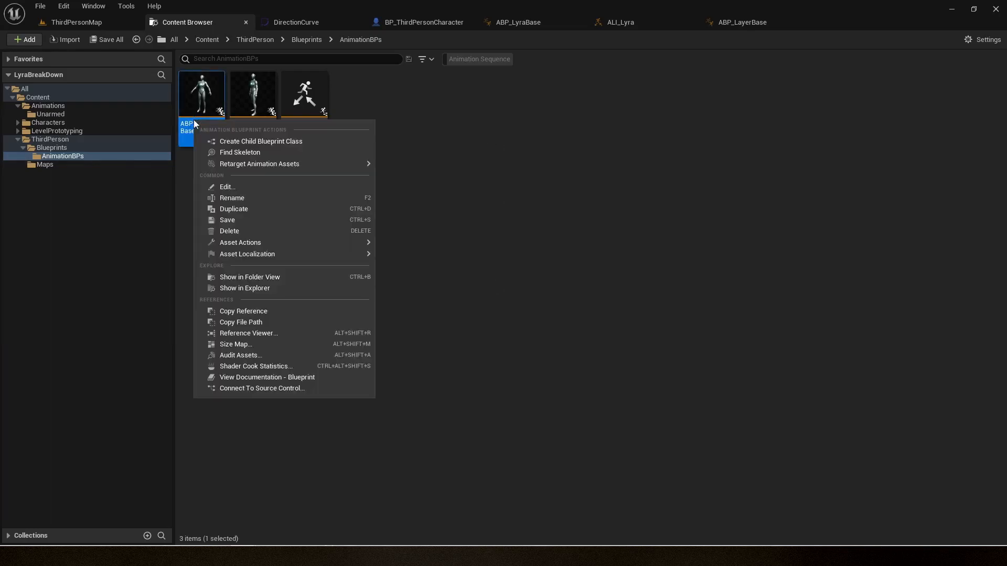
left_click(254, 141)
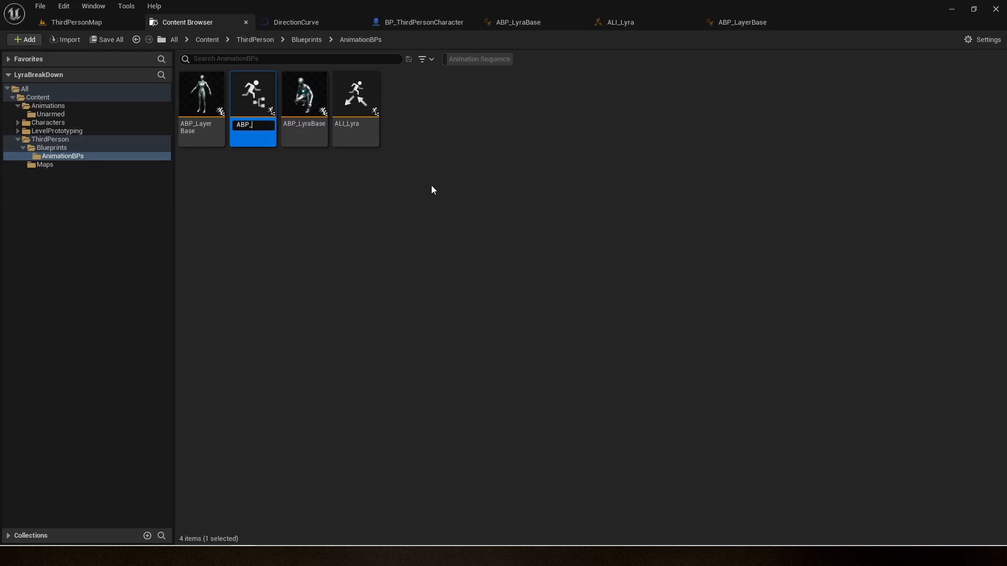
type("ed")
key("Return")
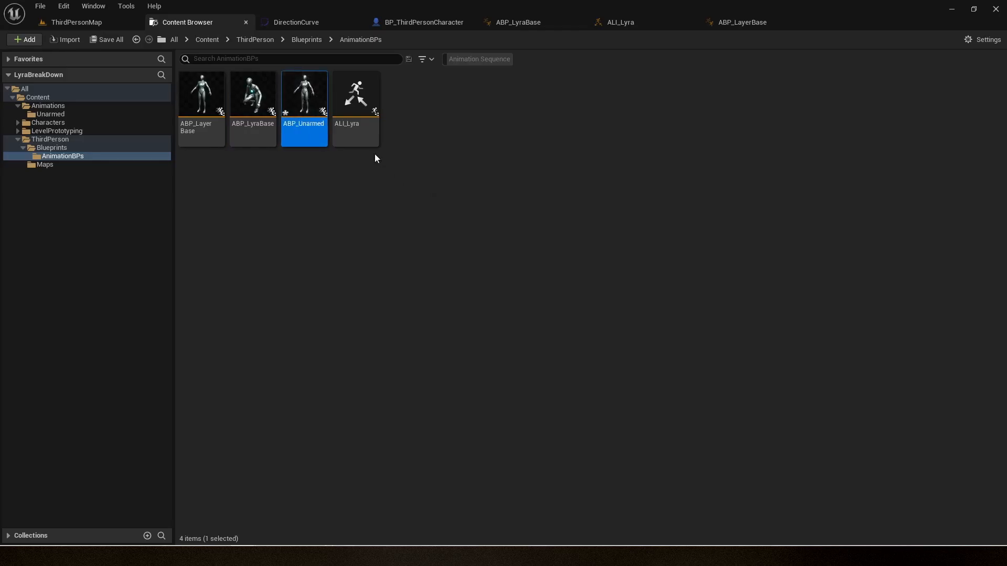
Open ABP_Unarmed, save it through the Content Browser's unsaved content list, and return to its Event Graph
double_click(304, 102)
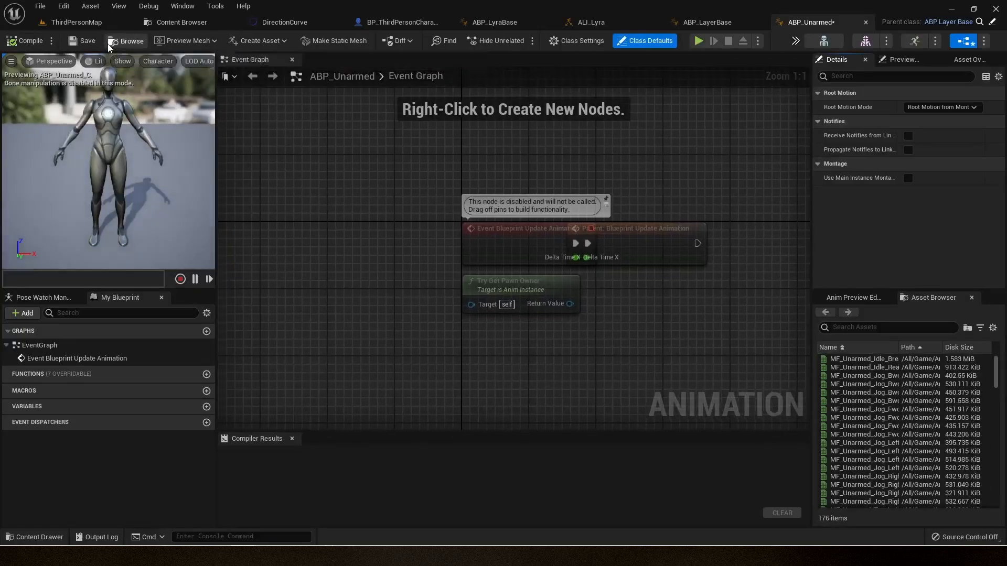
left_click(110, 45)
left_click(105, 40)
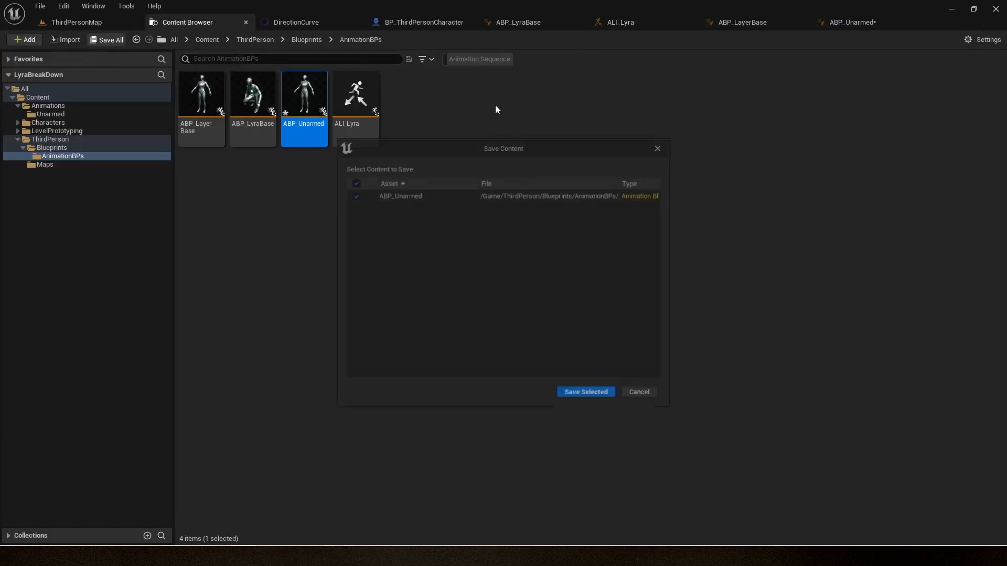
left_click(583, 398)
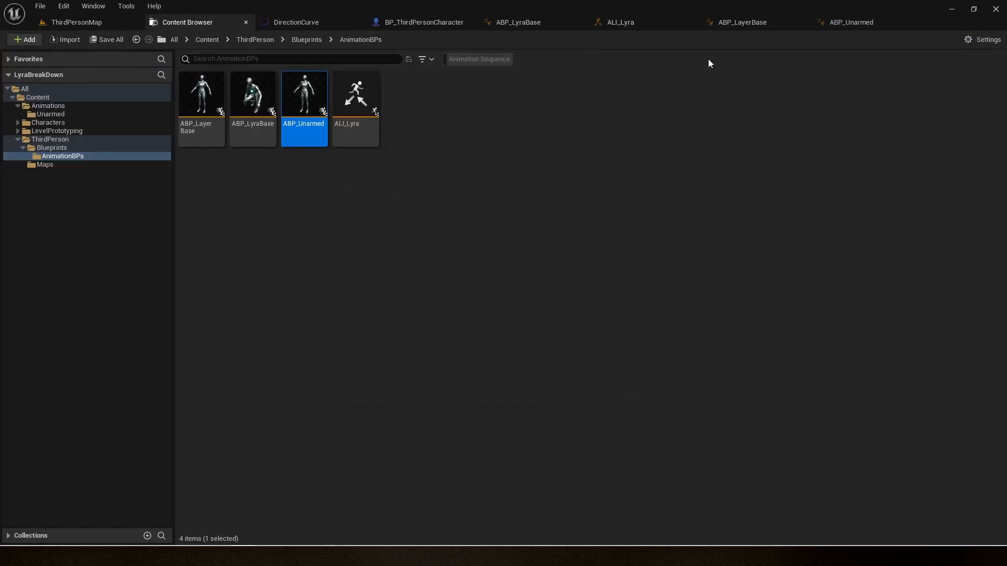
left_click(839, 22)
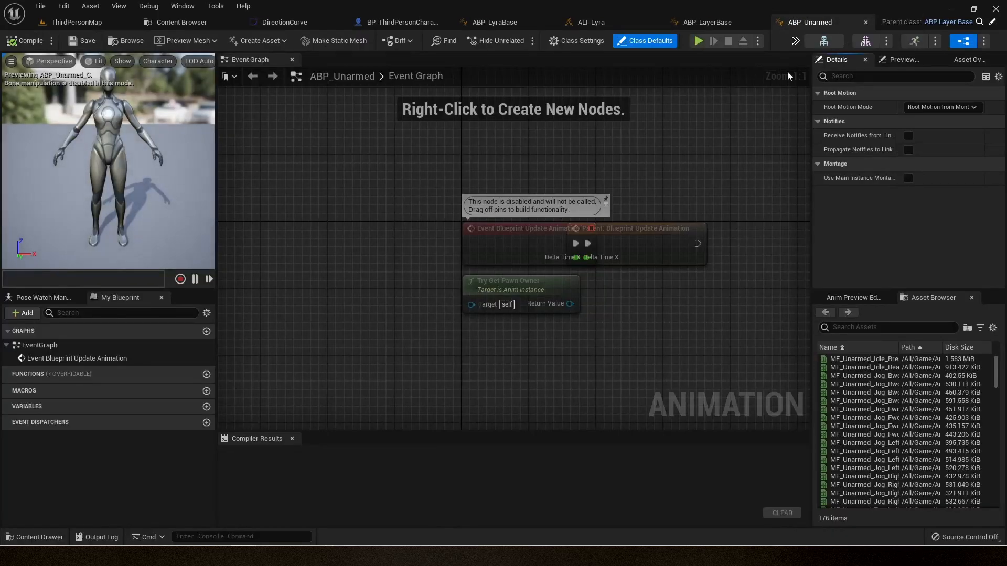
Move the Parent: Blueprint Update Animation node clear of the Event Blueprint Update Animation node in ABP_Unarmed's Event Graph
left_click_drag(627, 238, 703, 238)
right_click_drag(652, 182, 484, 183)
left_click_drag(325, 166, 636, 353)
left_click_drag(640, 350, 577, 338)
left_click(609, 327)
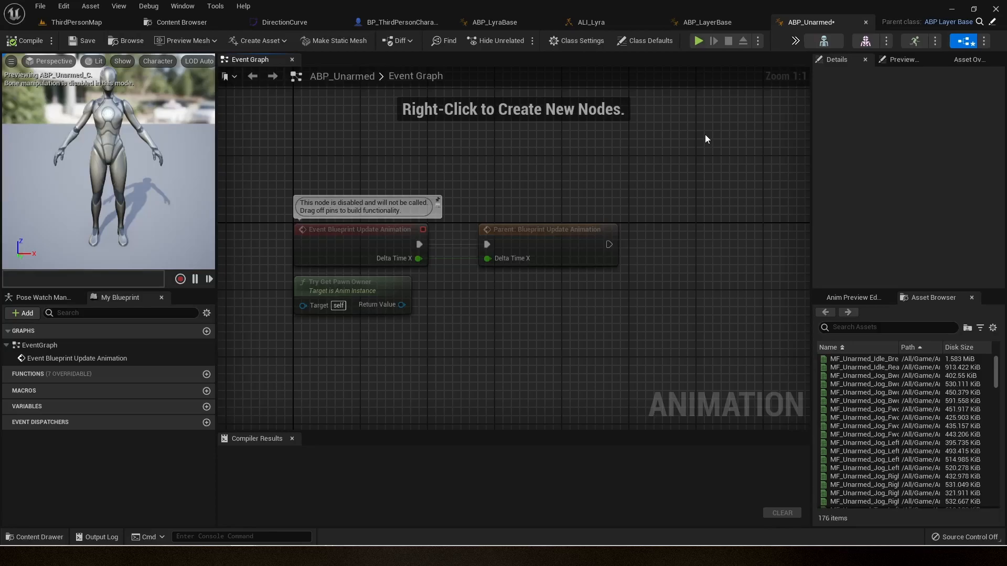
Promote the Select node's False input in ABP_LayerBase's OnIdleAnim function to a variable named StandingIdle
left_click(710, 27)
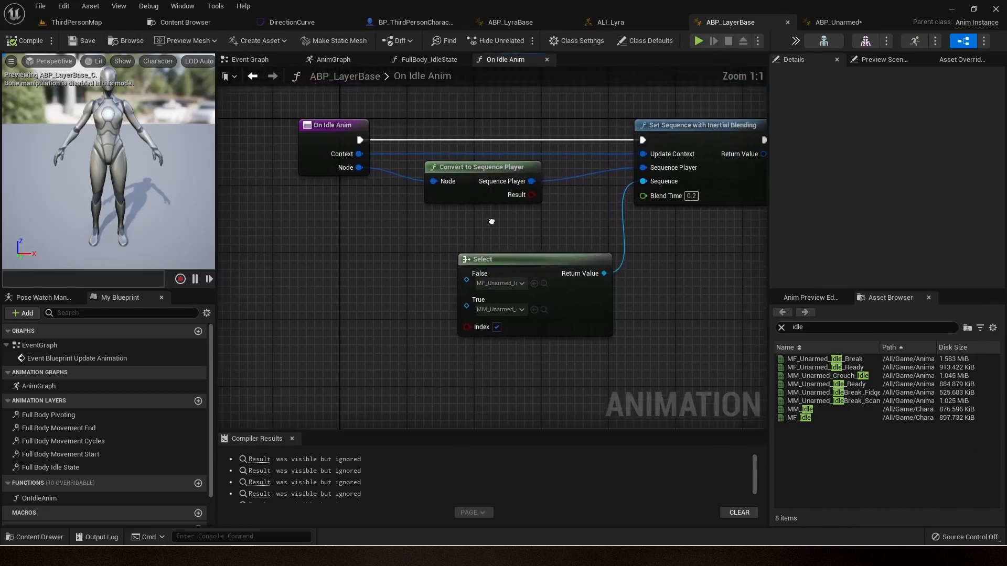
scroll(478, 242, "up", 1)
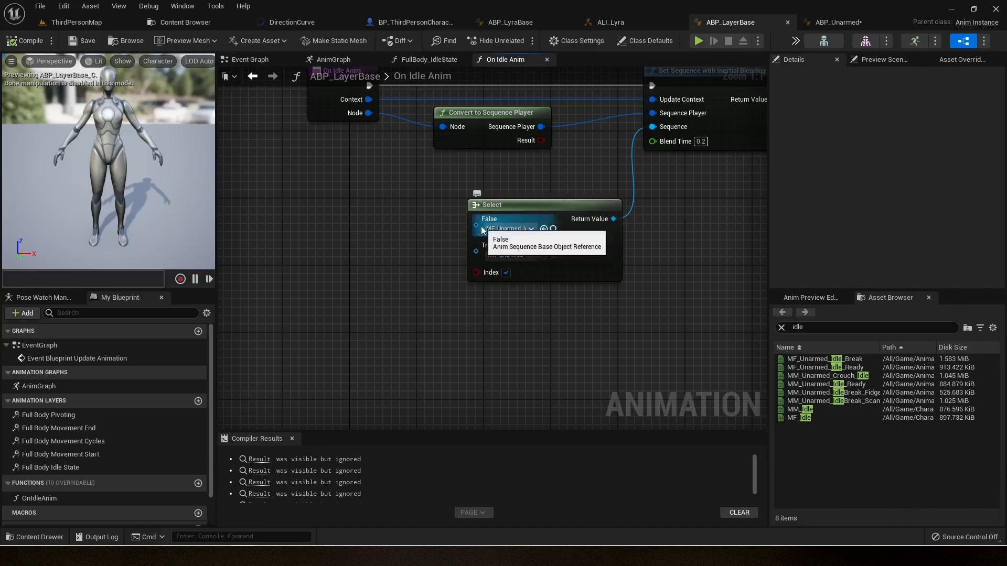
right_click(476, 225)
left_click(517, 256)
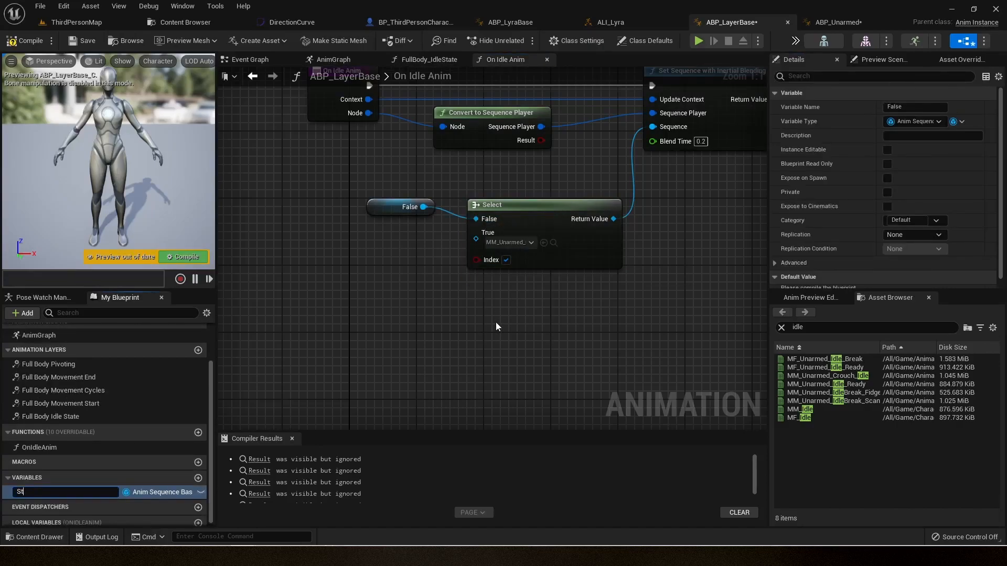
type("StandingIdle")
key("Return")
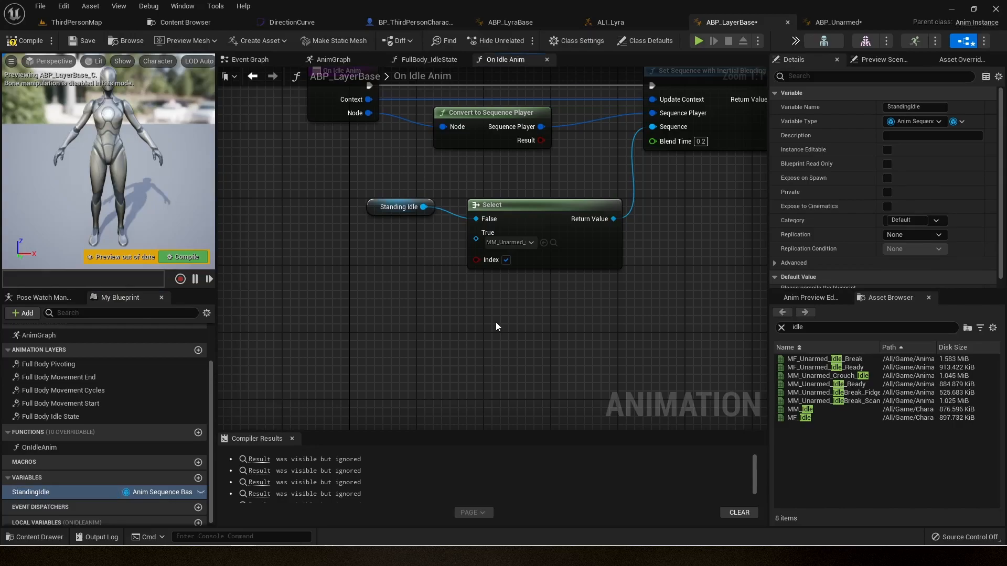
Promote the Select node's True input to a variable named CrouchIdle
right_click(476, 239)
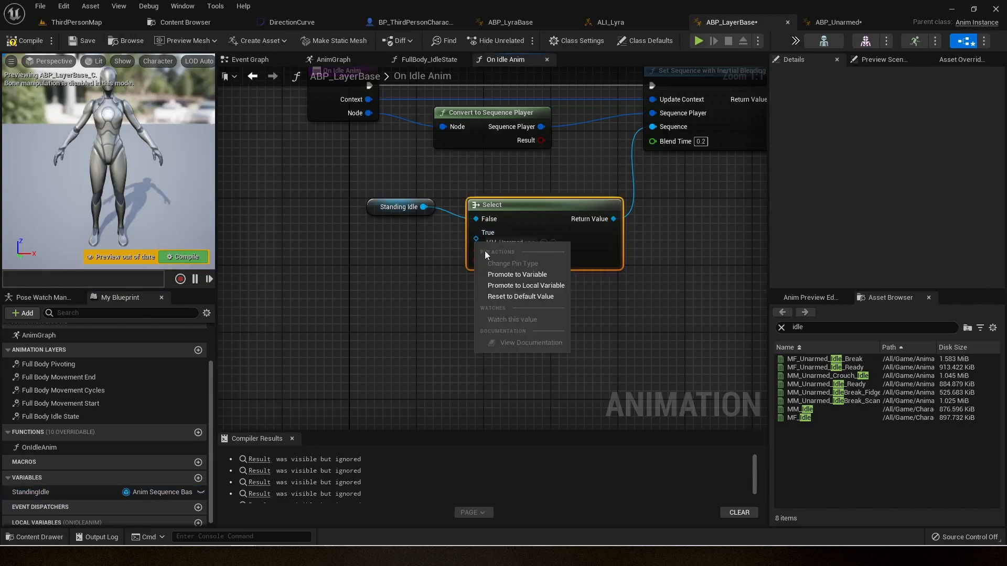
left_click(512, 275)
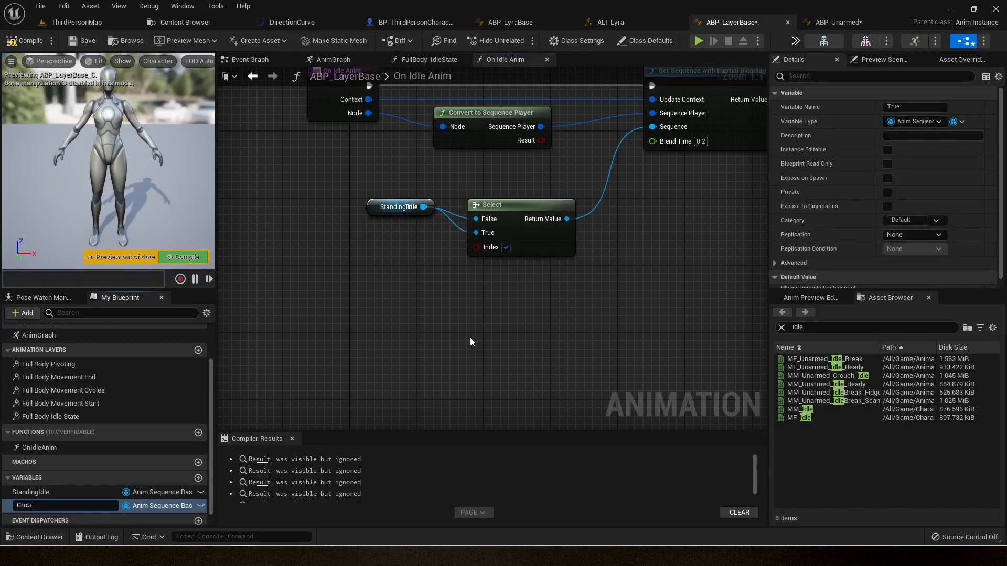
type("CrouchId")
key("Return")
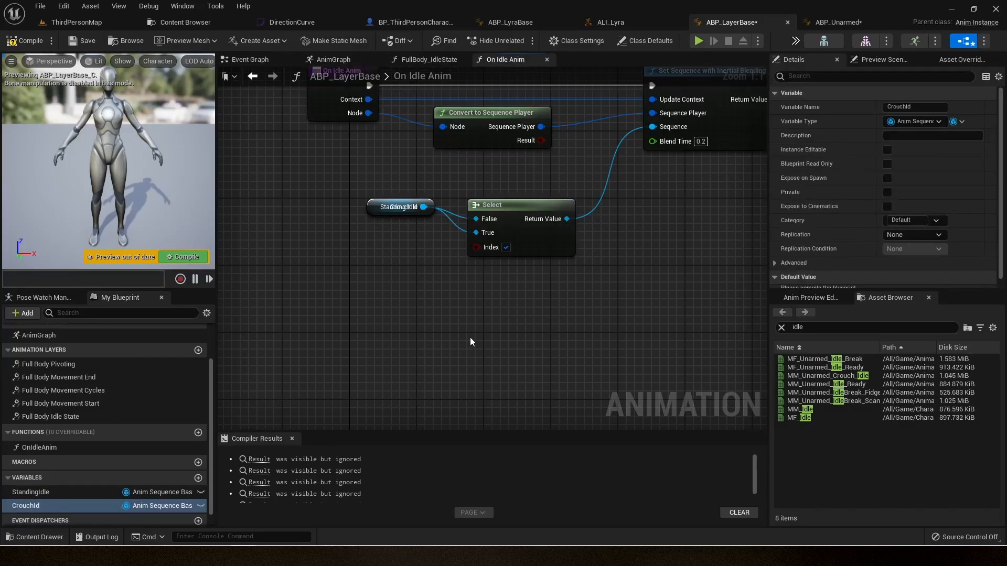
key("F2")
key("End")
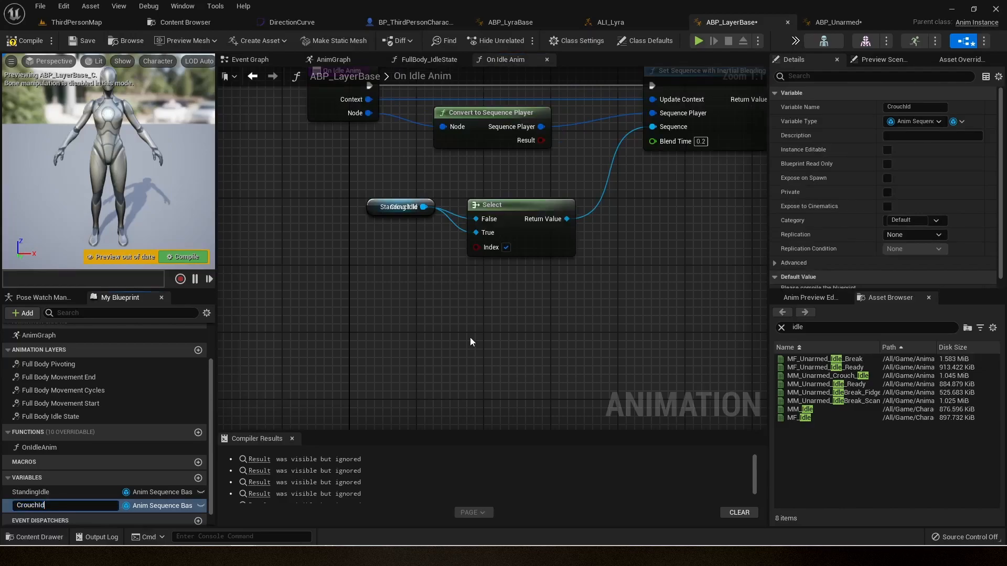
type("le")
key("Return")
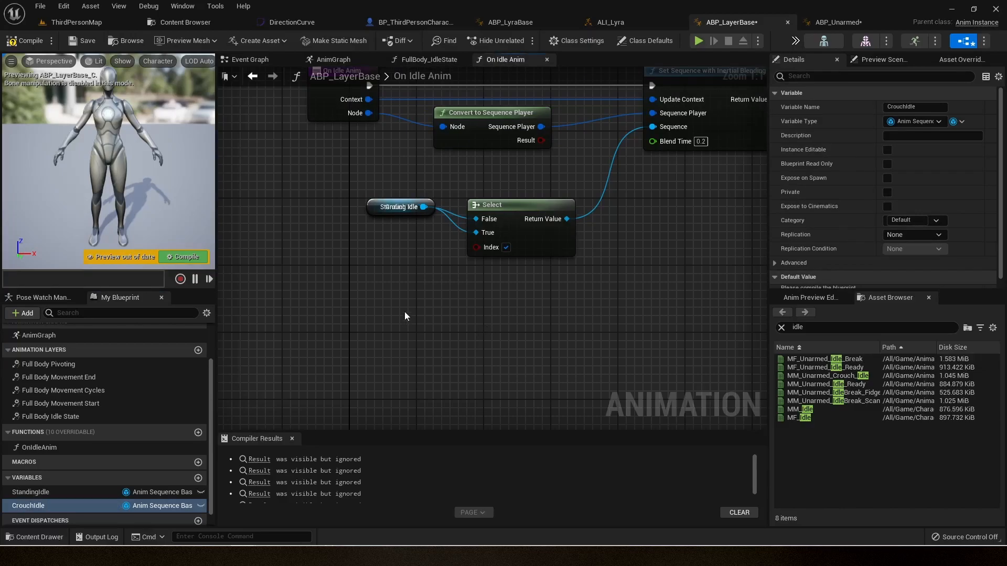
Place the Crouch Idle node below the Standing Idle node, and compile and save ABP_LayerBase
left_click_drag(365, 222, 369, 260)
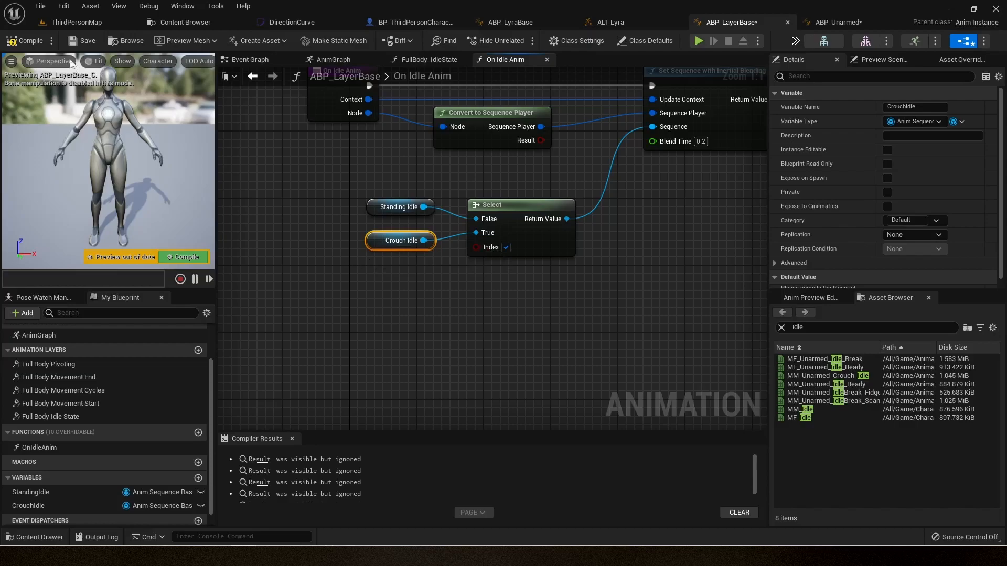
left_click_drag(269, 175, 579, 289)
left_click_drag(336, 181, 429, 270)
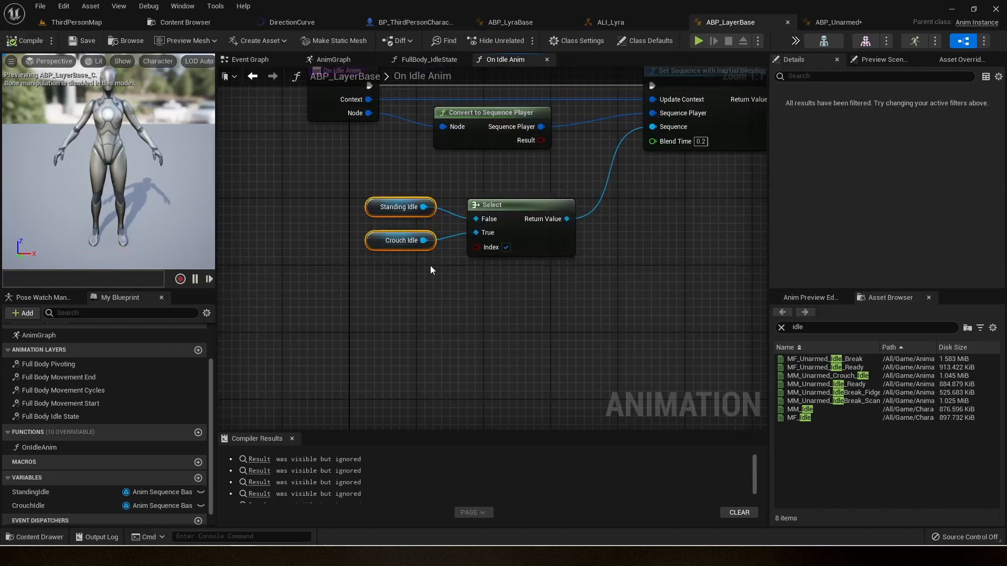
mouse_move(349, 188)
left_mouse_down()
mouse_move(557, 284)
mouse_move(335, 191)
left_mouse_up()
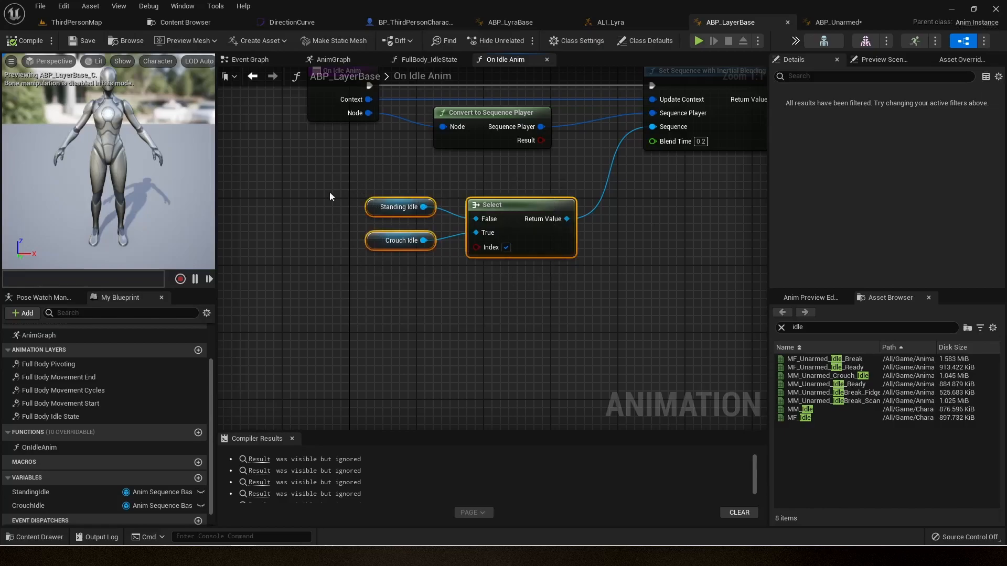
left_click(333, 189)
left_click(70, 40)
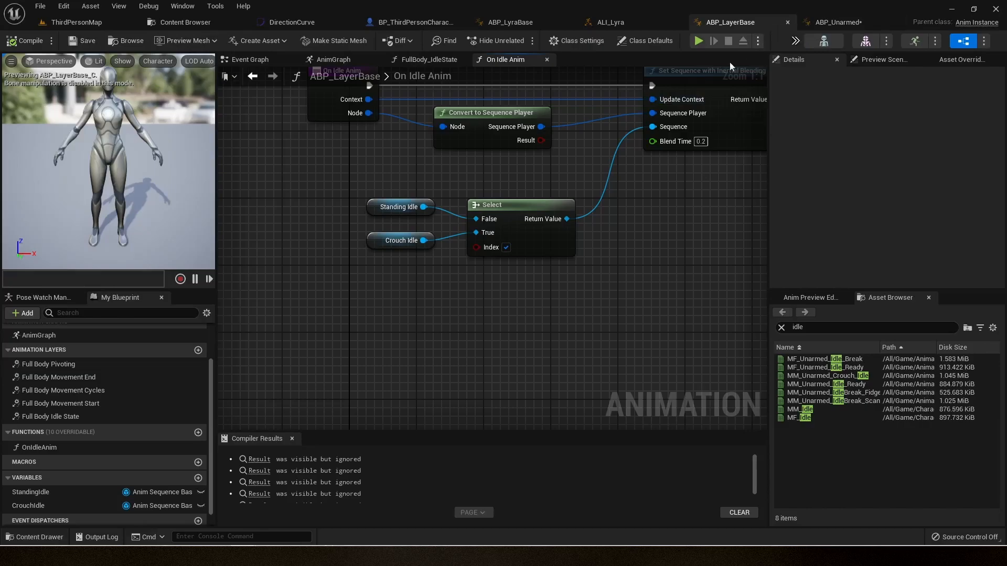
right_click_drag(614, 143, 475, 186)
Save all unsaved content from the Content Browser and reopen ABP_Unarmed
left_click(184, 22)
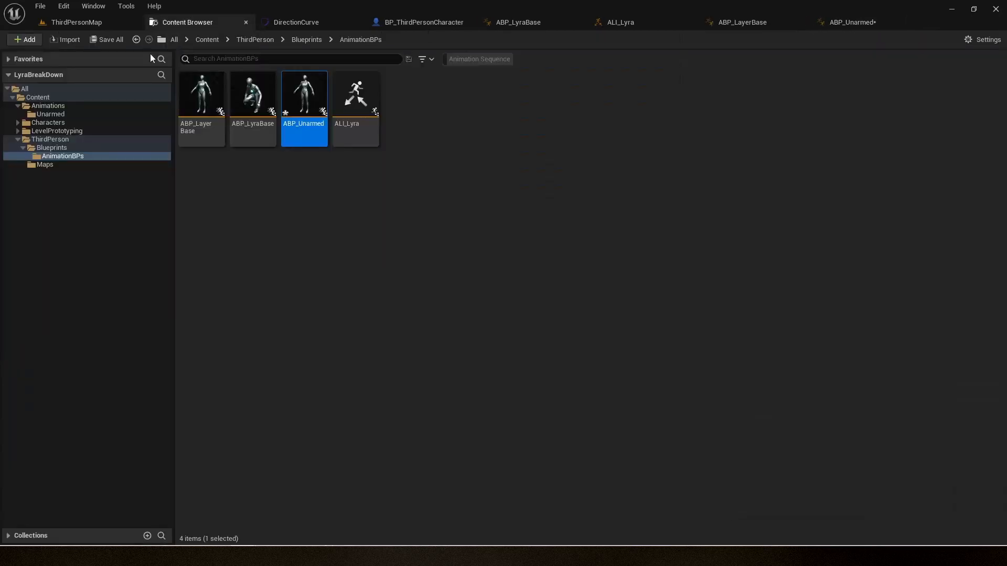
left_click(109, 40)
left_click(572, 399)
double_click(312, 131)
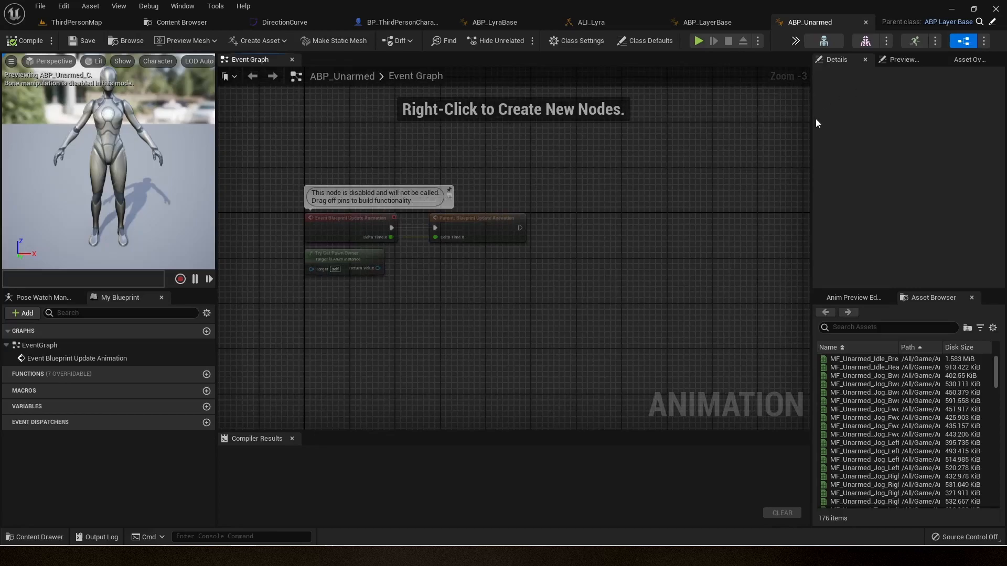
Enlarge the details area in ABP_Unarmed and examine the asset overrides inherited from ABP_LayerBase under FullBody_IdleState
left_click_drag(812, 135, 726, 220)
left_click_drag(791, 291, 791, 379)
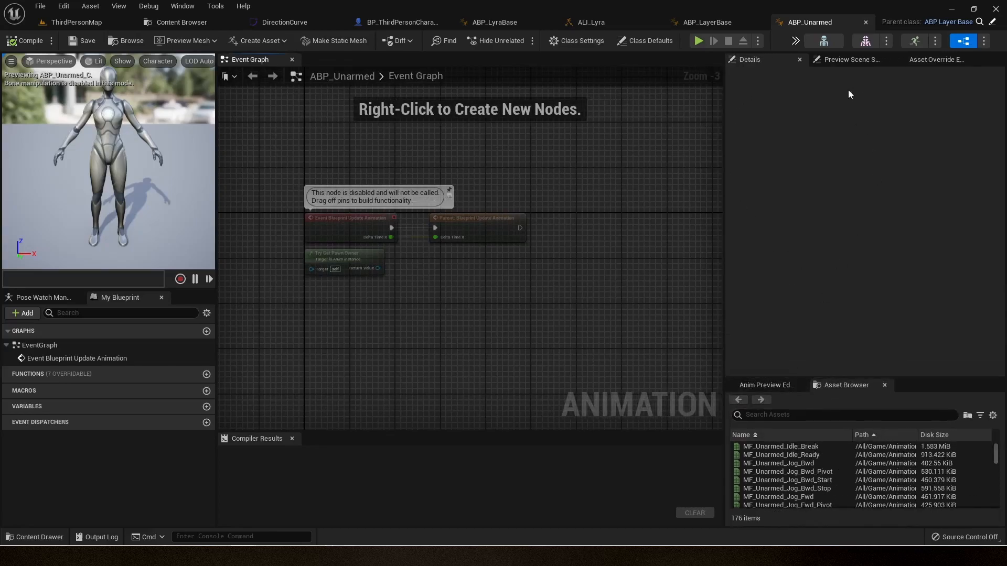
left_click(860, 60)
left_click(933, 59)
left_click(763, 61)
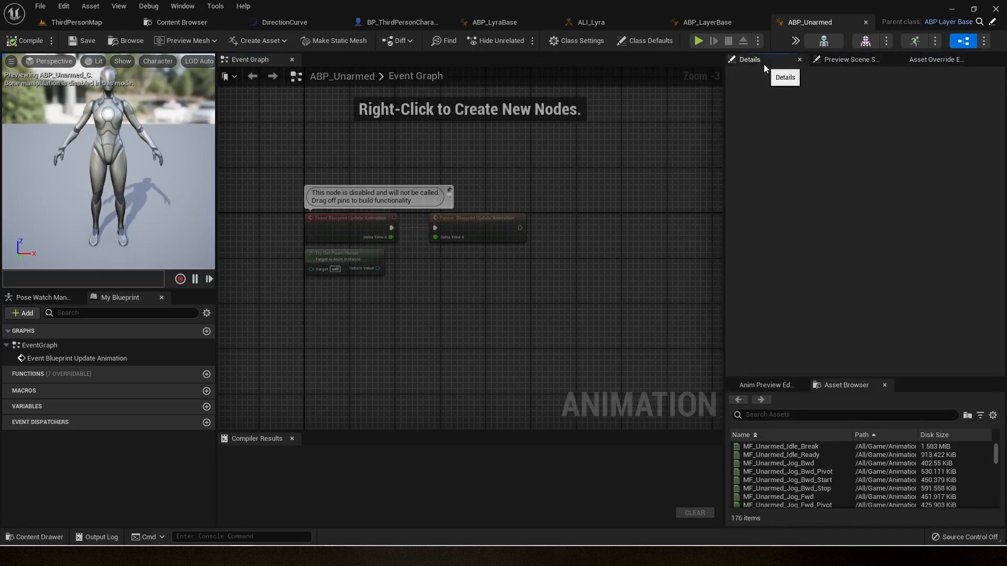
left_click(912, 61)
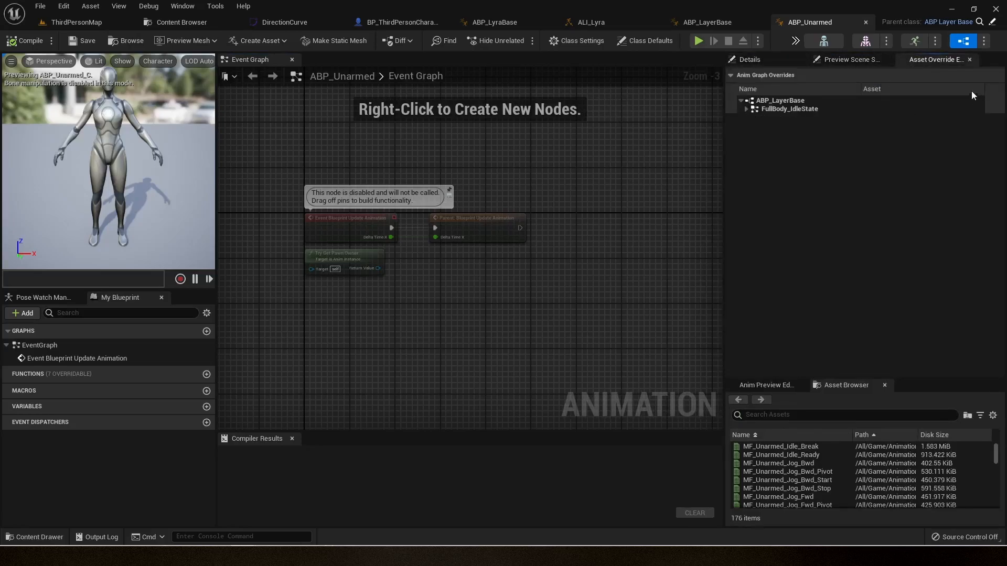
left_click(746, 109)
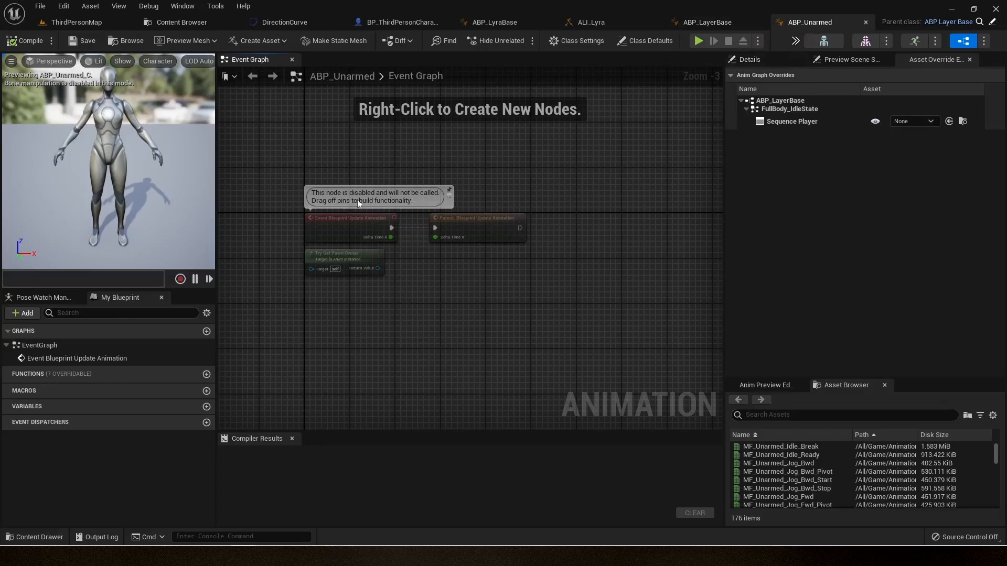
Check the StandingIdle variable's settings in ABP_LayerBase
left_click(701, 22)
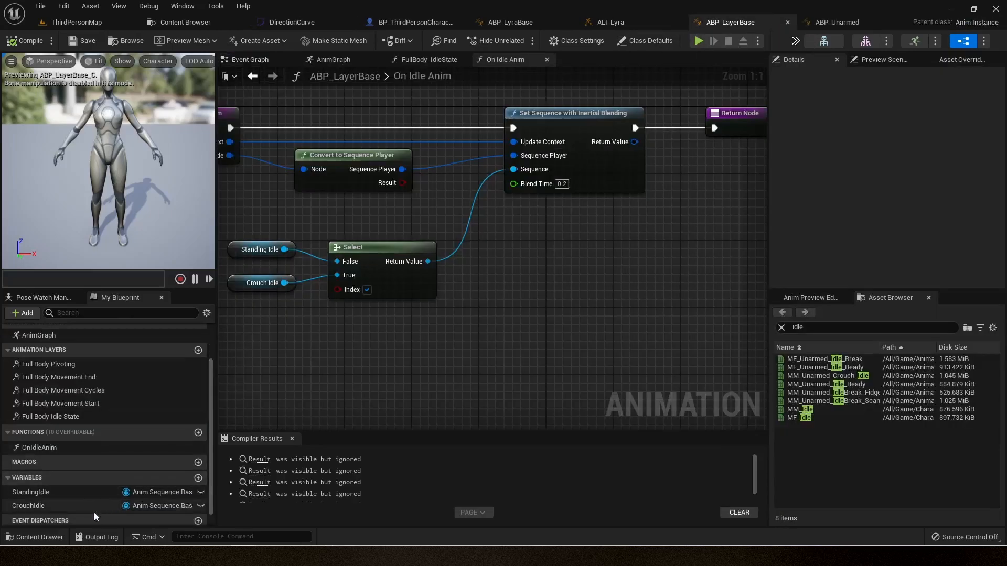
left_click(63, 493)
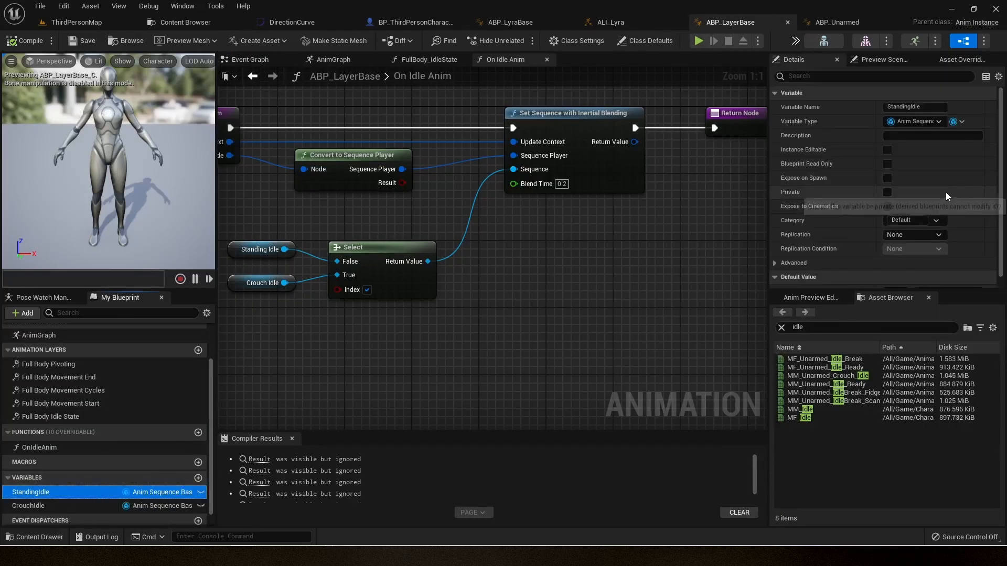
left_click(700, 252)
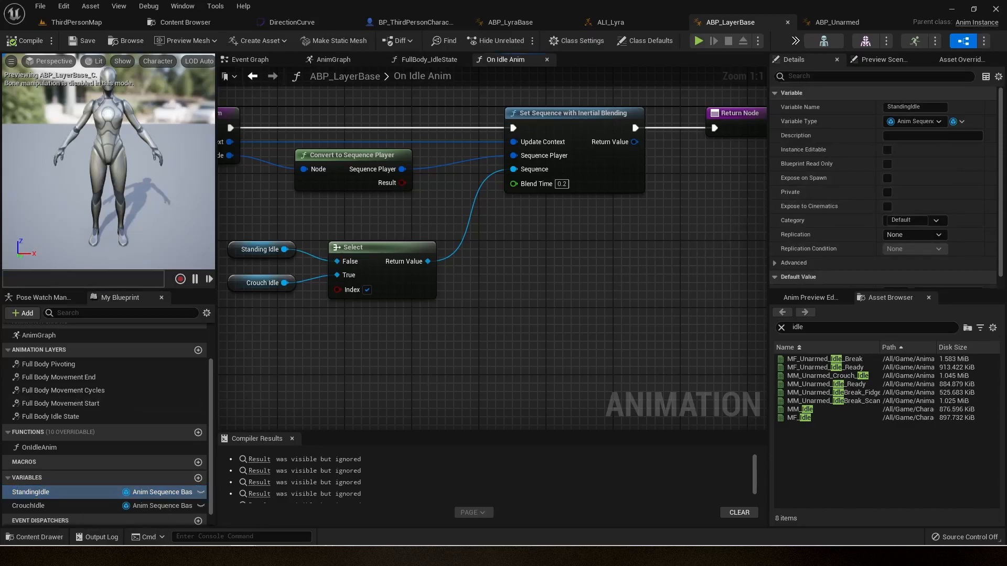
Review the nodes of the On Idle Anim function graph in ABP_LayerBase
scroll(659, 314, "down", 3)
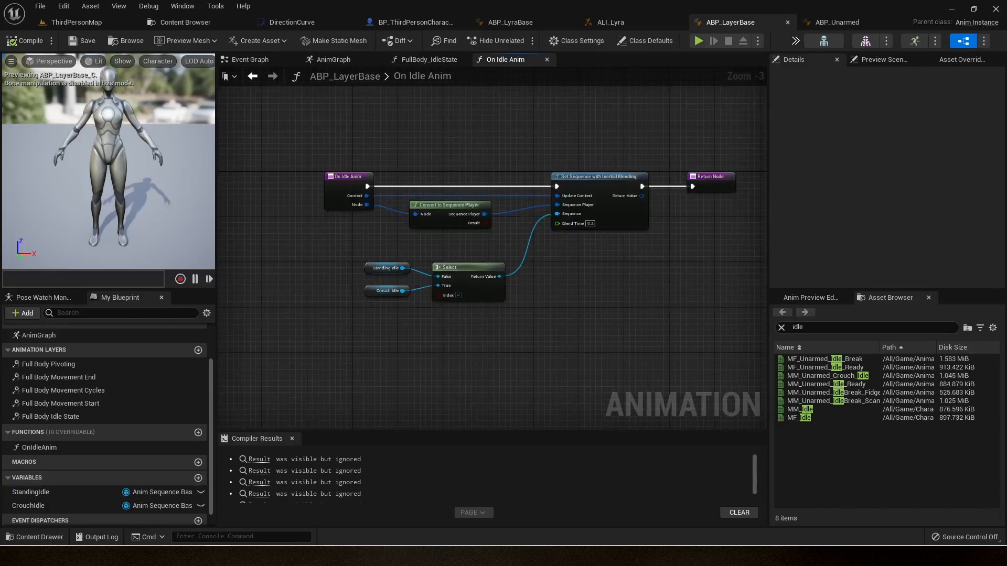
left_click_drag(315, 112, 600, 302)
left_click(468, 319)
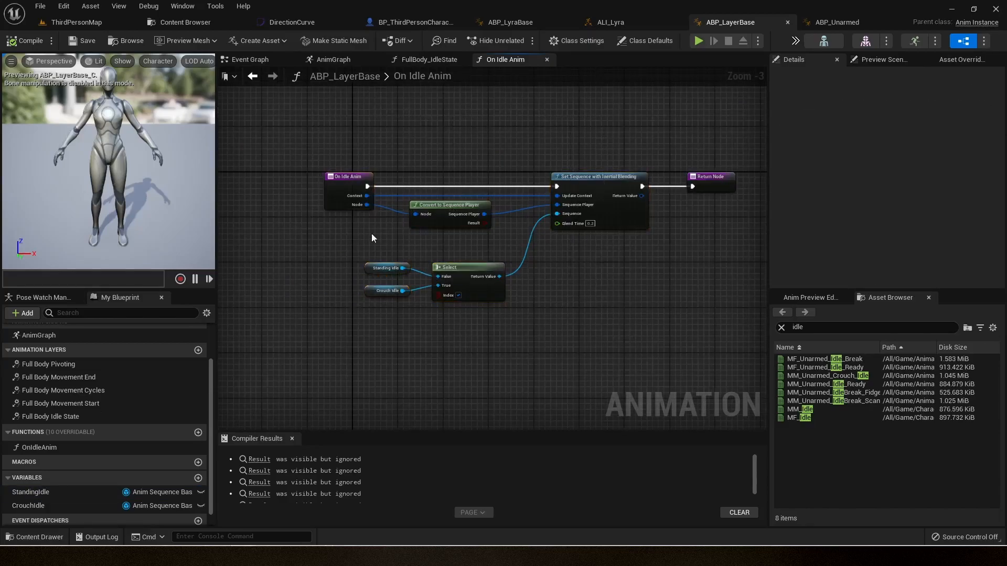
left_click_drag(309, 153, 708, 339)
left_click(596, 347)
Delete the existing ABP_Unarmed asset from the AnimationBPs folder
left_click(833, 22)
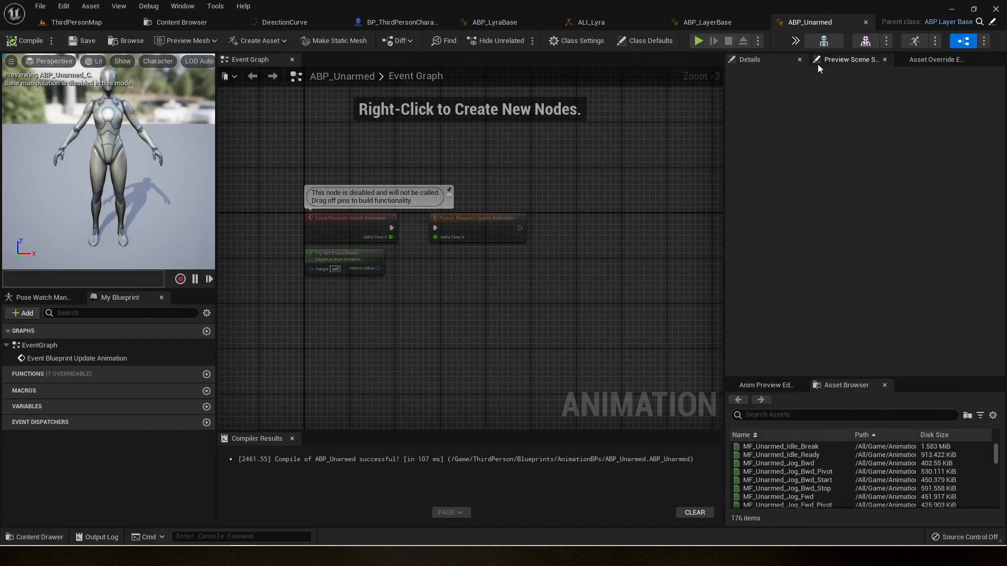
left_click(182, 22)
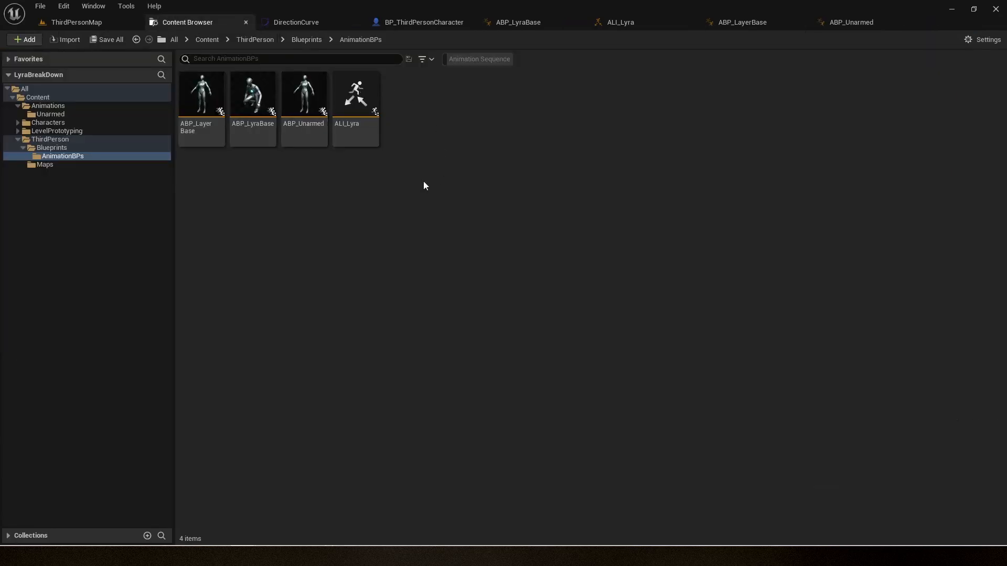
left_click(303, 129)
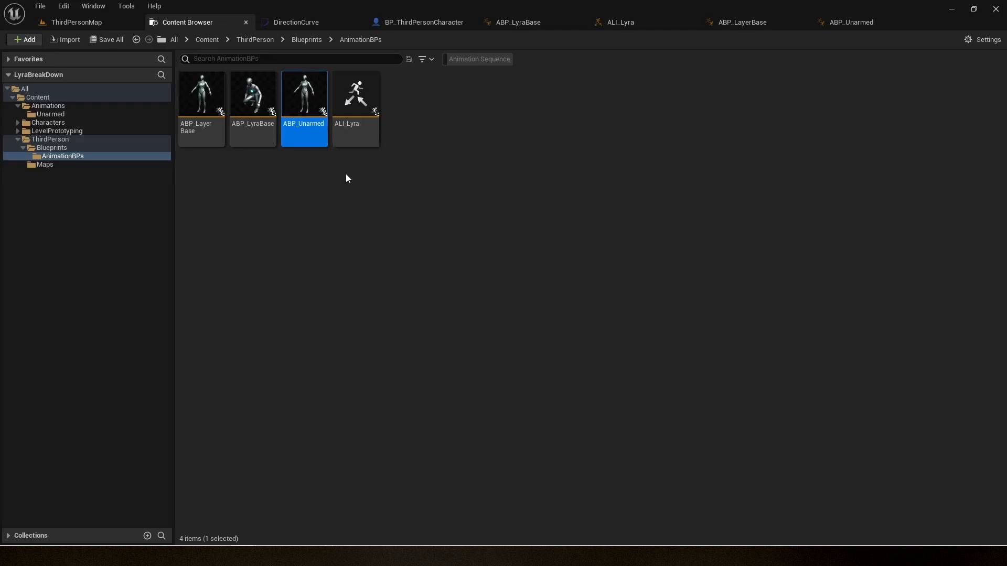
key("Delete")
left_click(448, 444)
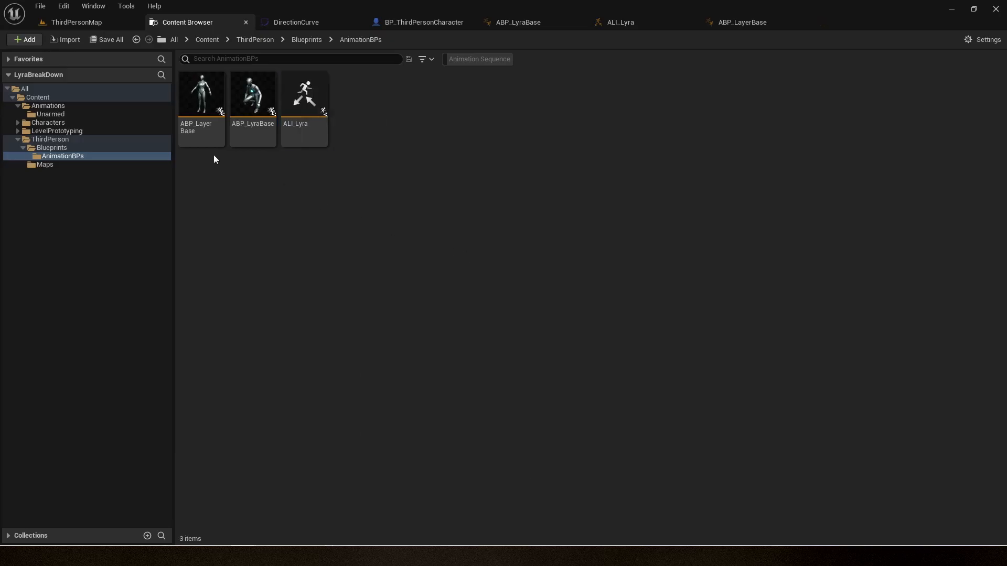
Create an Animation Blueprint in AnimationBPs for the SK_Mannequin skeleton with ABP_LayerBase as its parent class
right_click(428, 177)
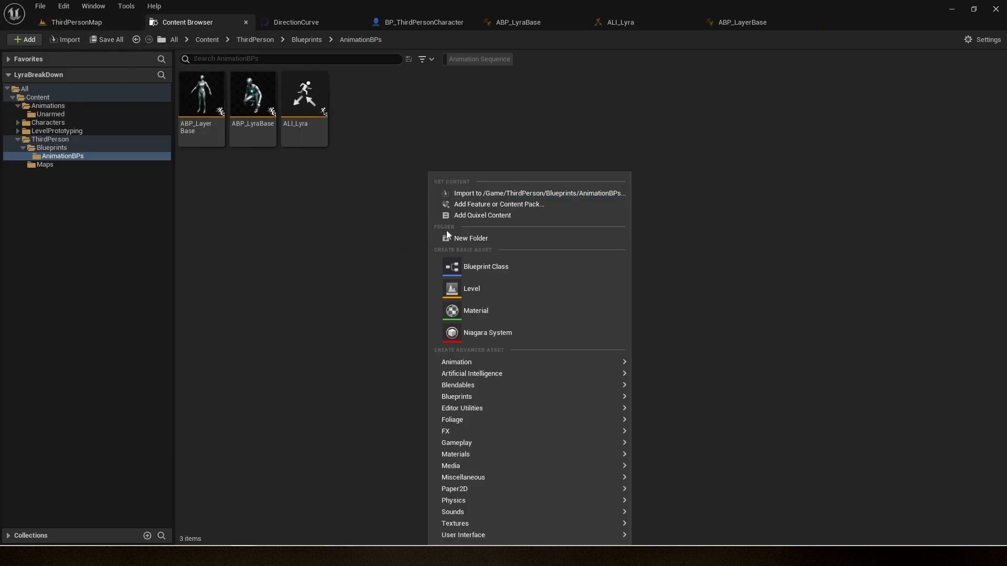
mouse_move(461, 362)
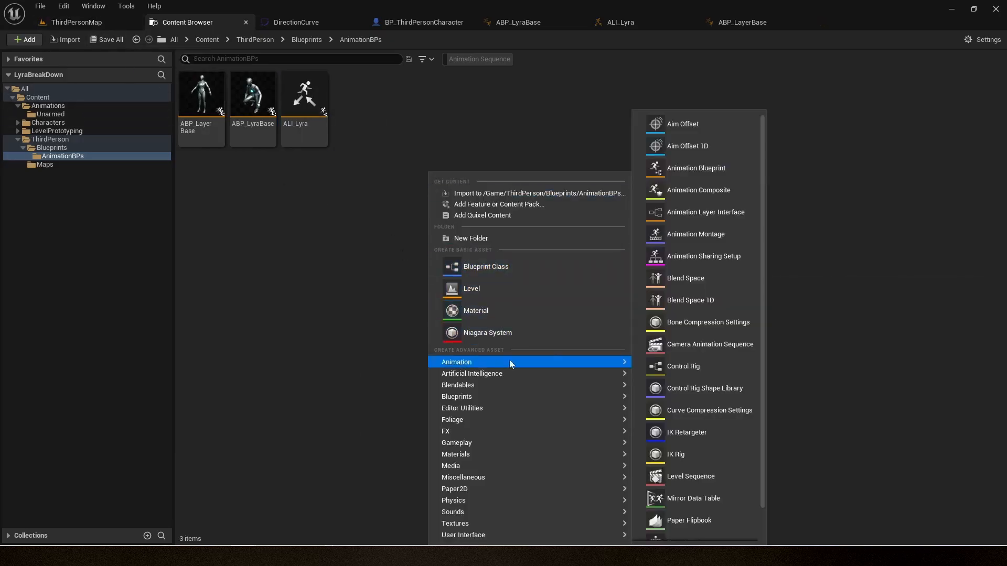
mouse_move(603, 362)
left_click(713, 169)
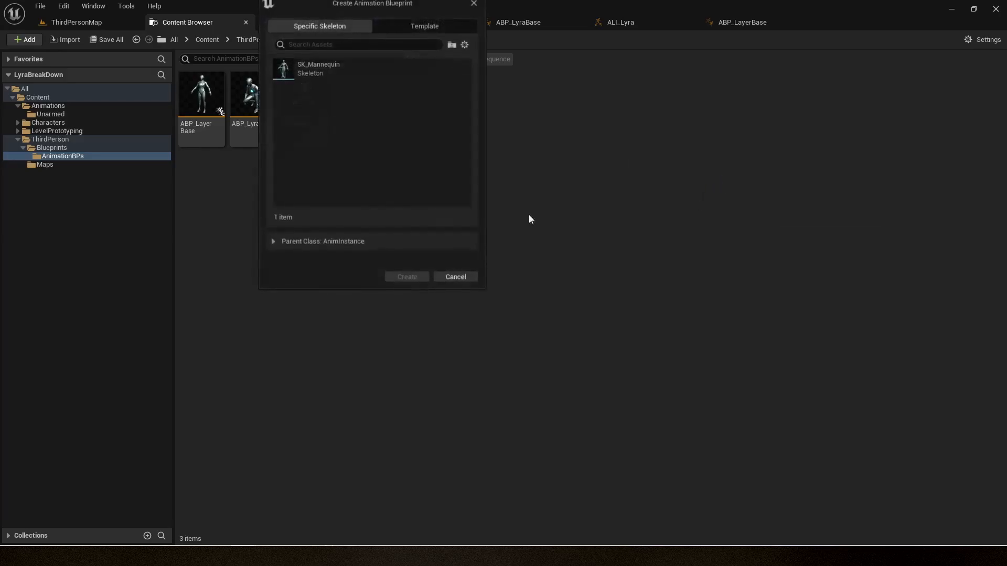
left_click_drag(383, 8, 687, 73)
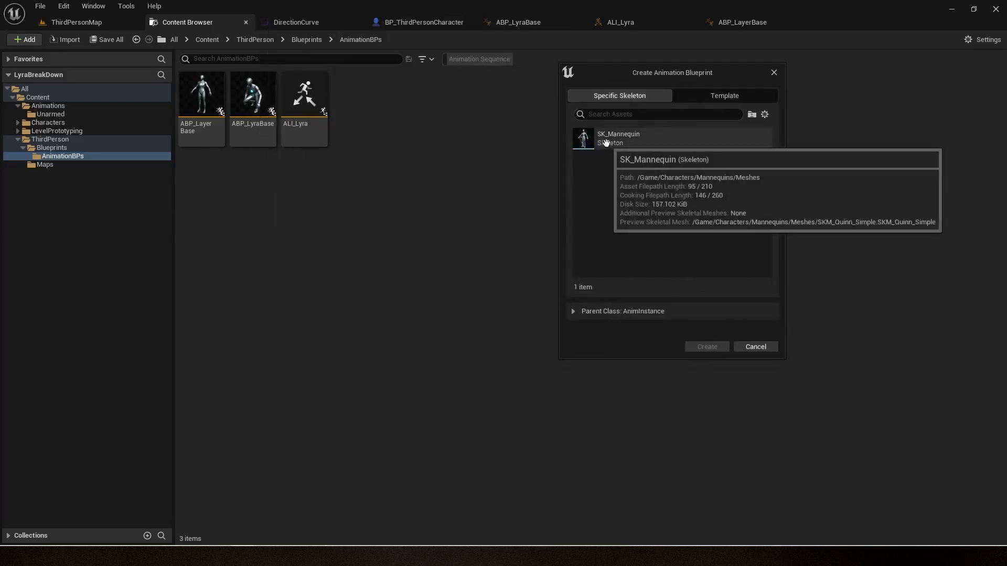
left_click(606, 141)
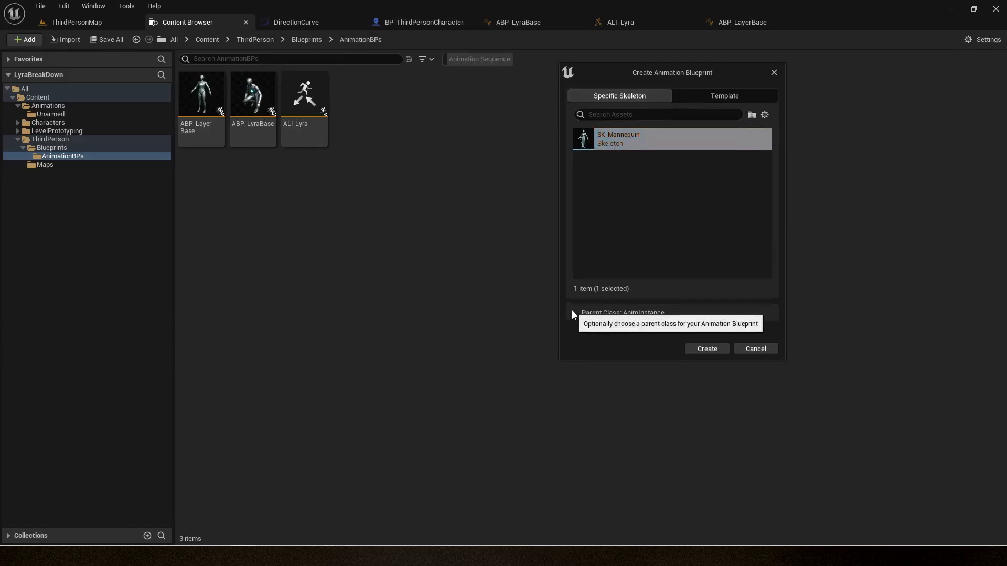
left_click(572, 313)
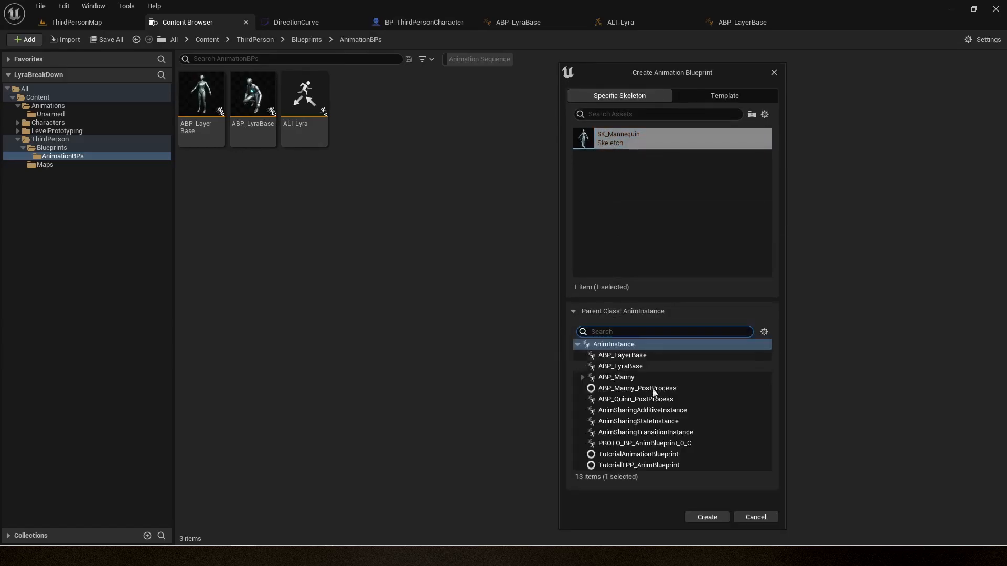
left_click(622, 357)
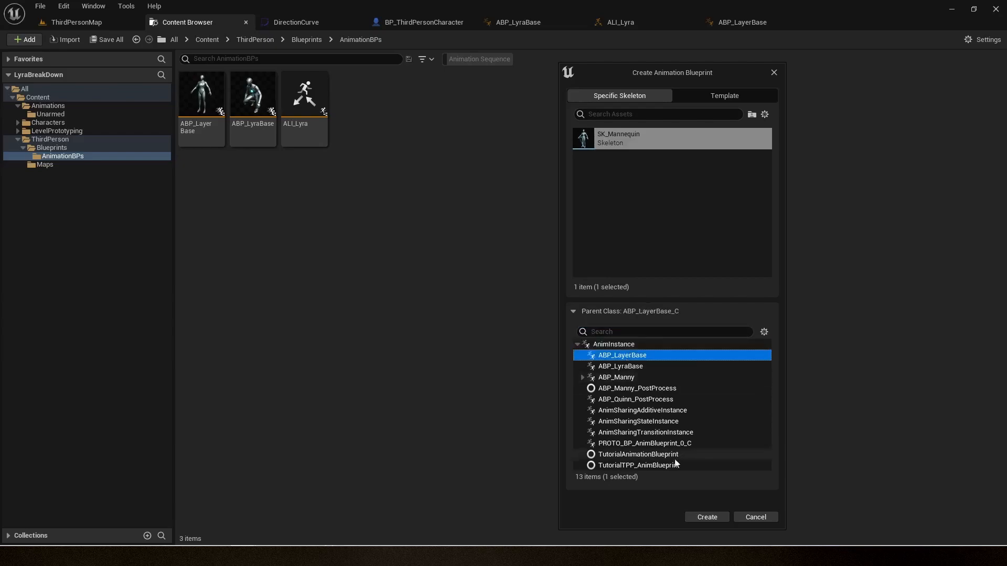
left_click(707, 517)
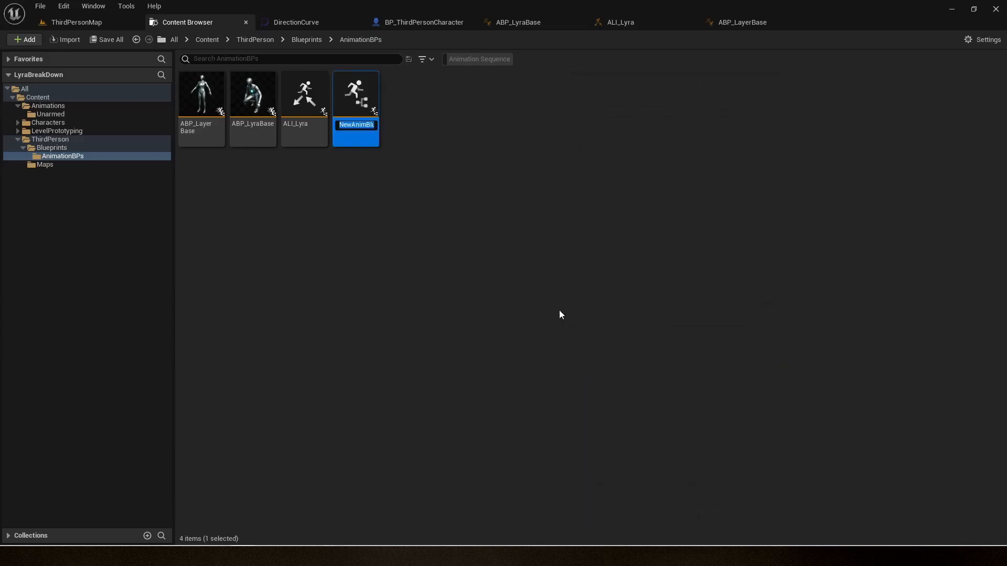
Name the new Animation Blueprint ABP_Unarmed, open it and save it
type("AB")
type("P_Unarmed")
key("Return")
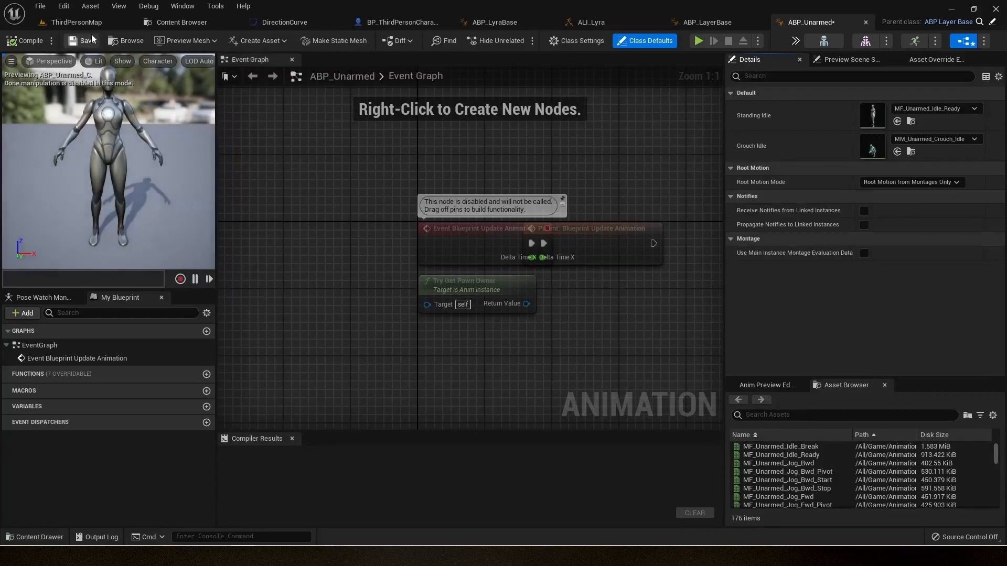
left_click(87, 41)
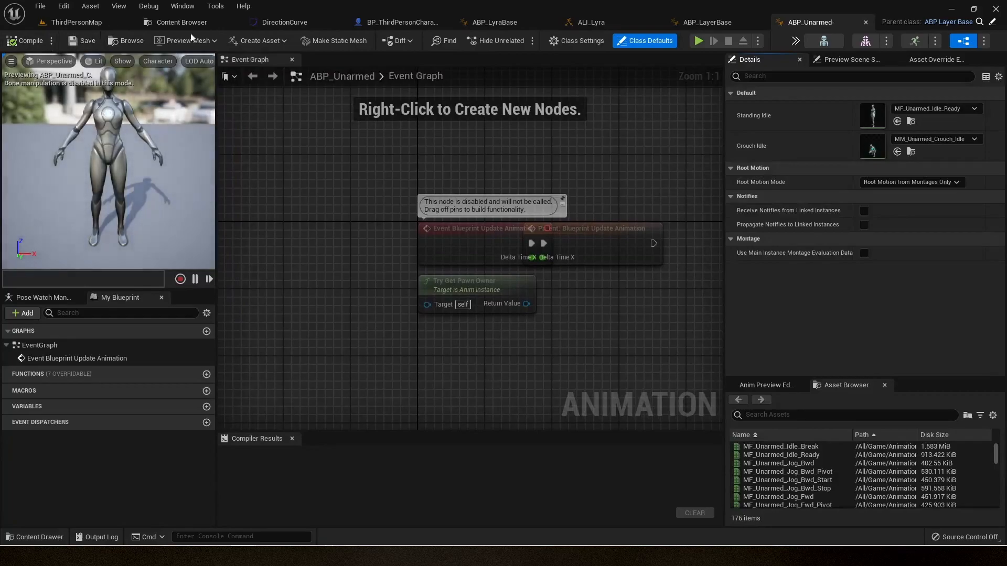
Move the Parent: Blueprint Update Animation node clear of the overlapping event node in the ABP_Unarmed Event Graph
right_click_drag(598, 150, 378, 151)
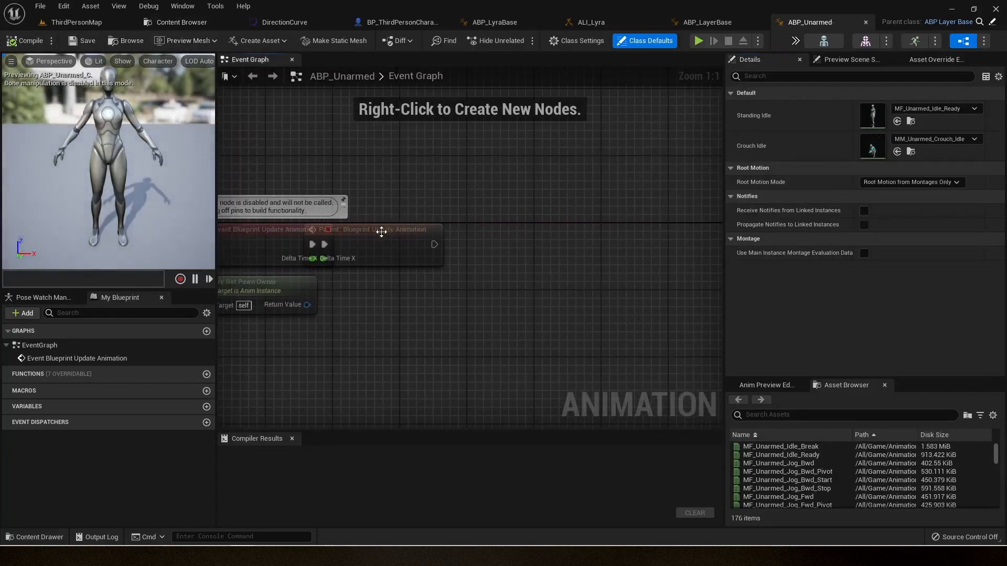
left_click_drag(382, 231, 445, 231)
left_click(463, 183)
left_click(838, 61)
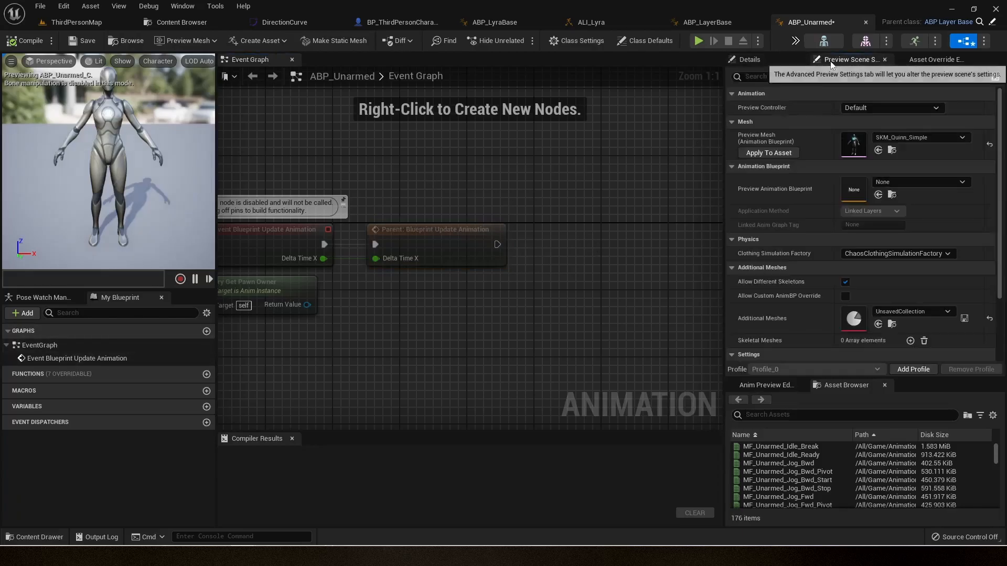
left_click(742, 61)
left_click(413, 246)
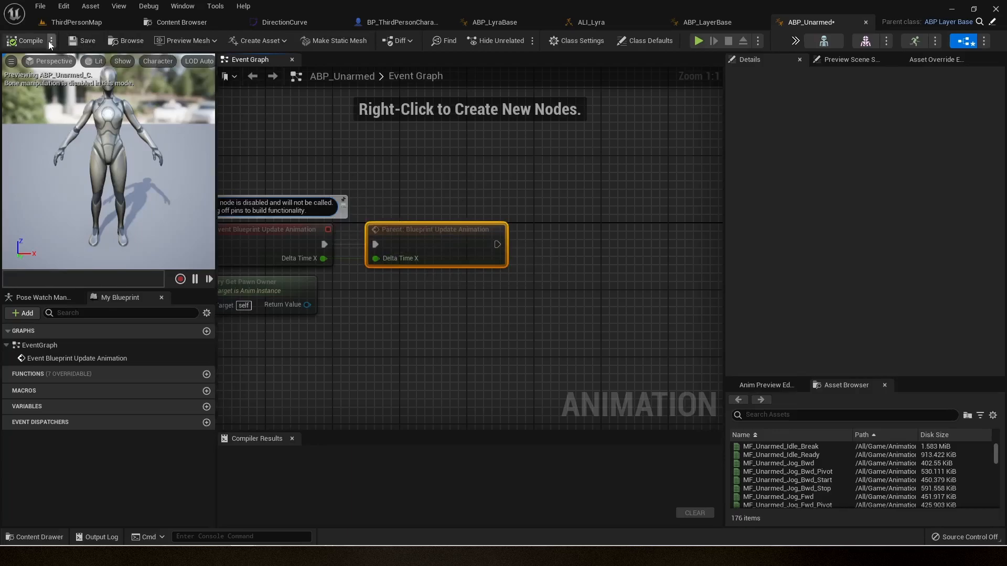
left_click(25, 40)
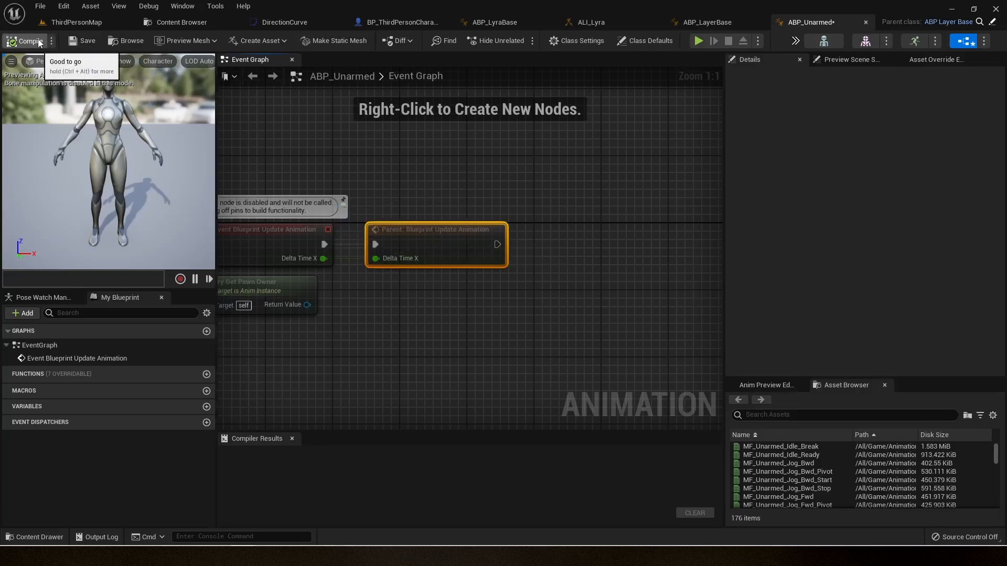
Close and reopen ABP_Unarmed, and check its class settings and class defaults
left_click(865, 23)
left_click(199, 22)
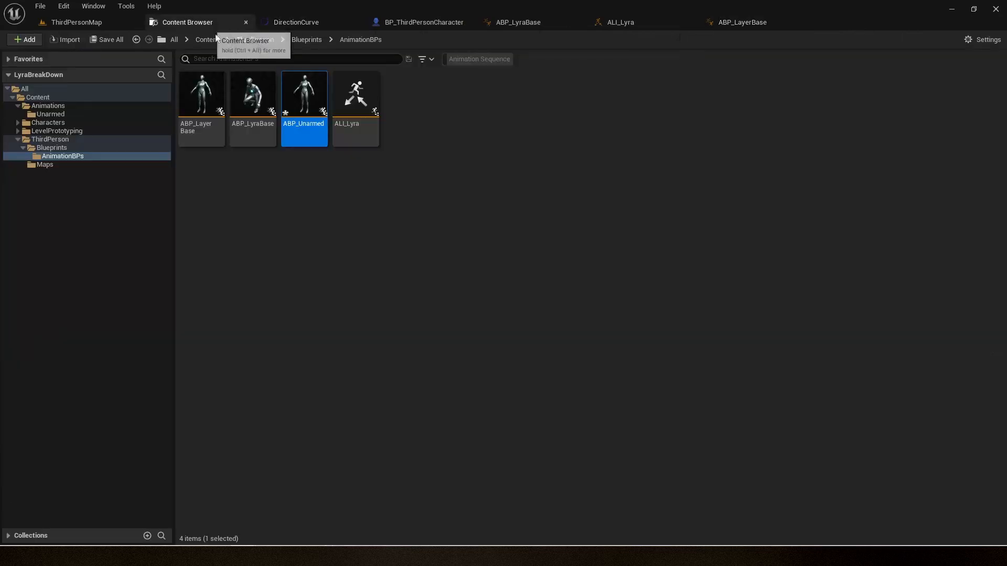
double_click(317, 99)
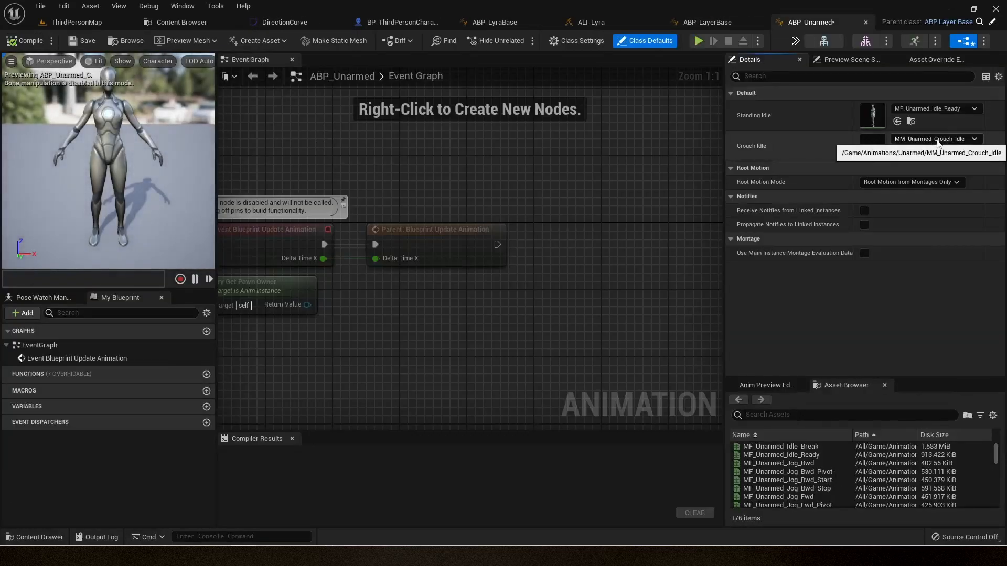
left_click(578, 41)
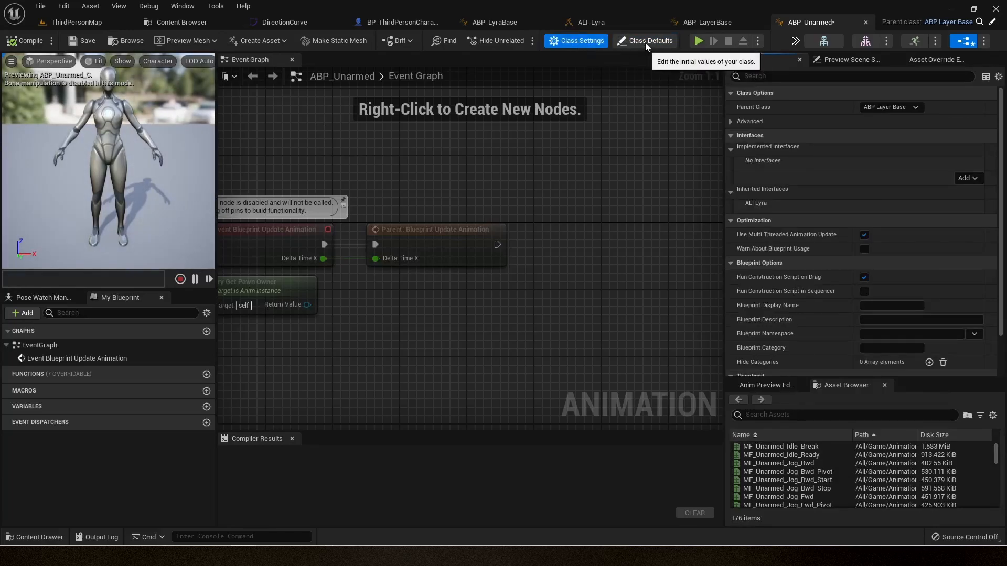
left_click(645, 42)
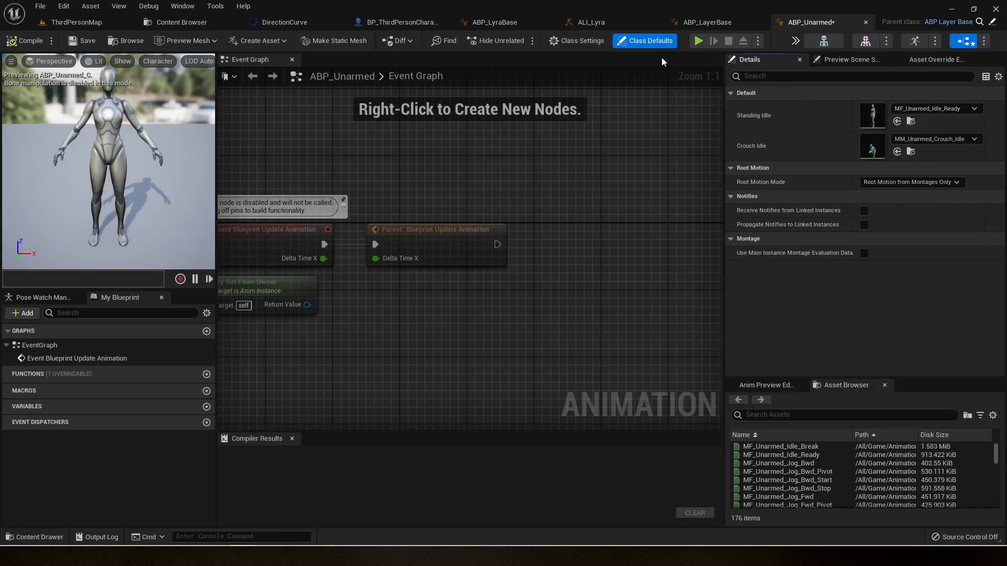
Close the ALI_Lyra editor and return to the ABP_Unarmed class defaults
left_click(493, 28)
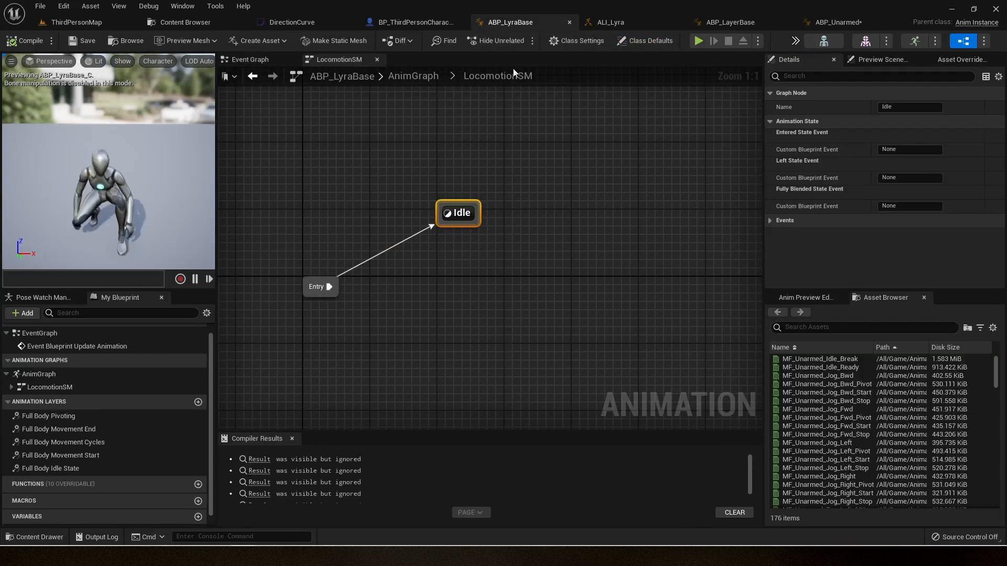
left_click(601, 26)
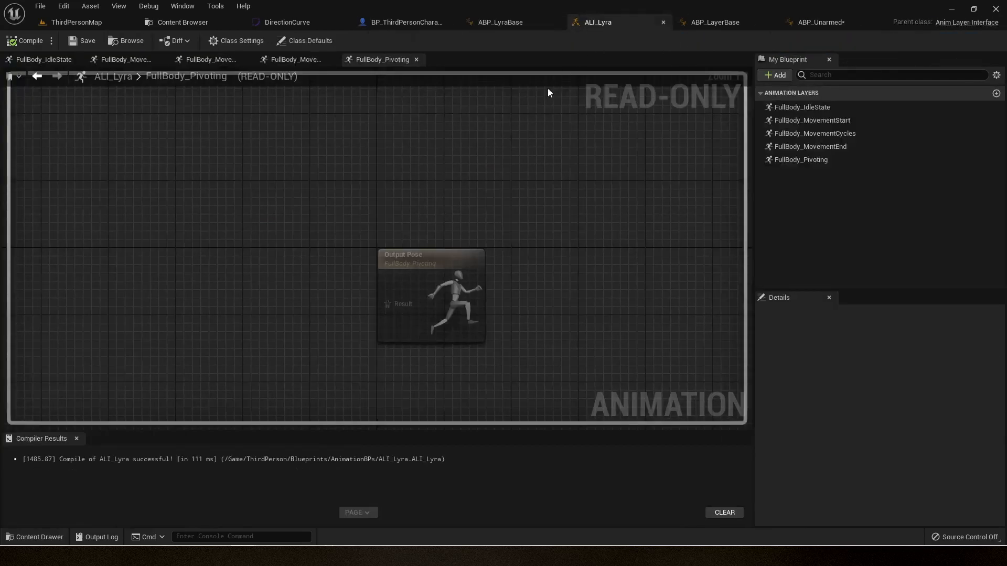
left_click(662, 22)
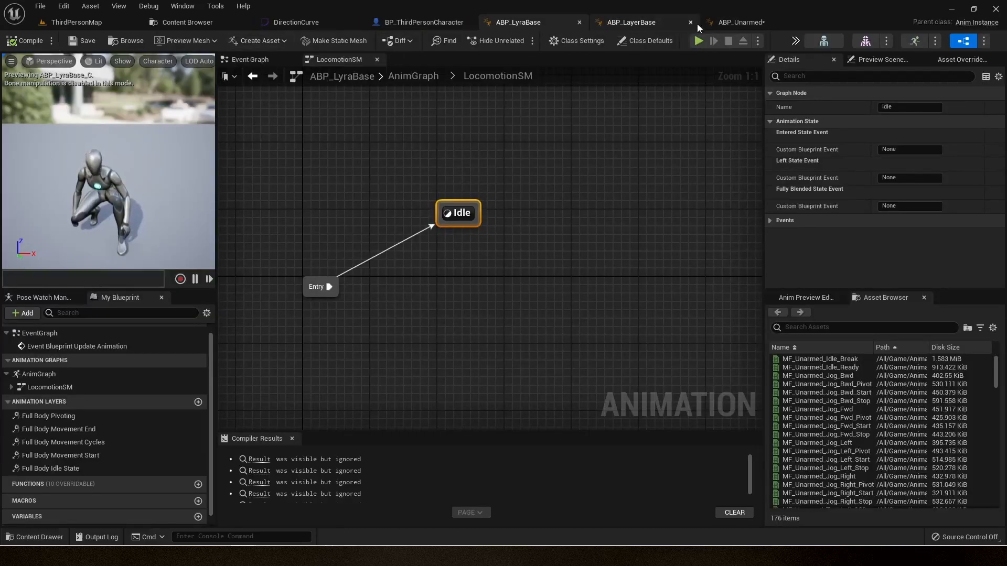
left_click(711, 19)
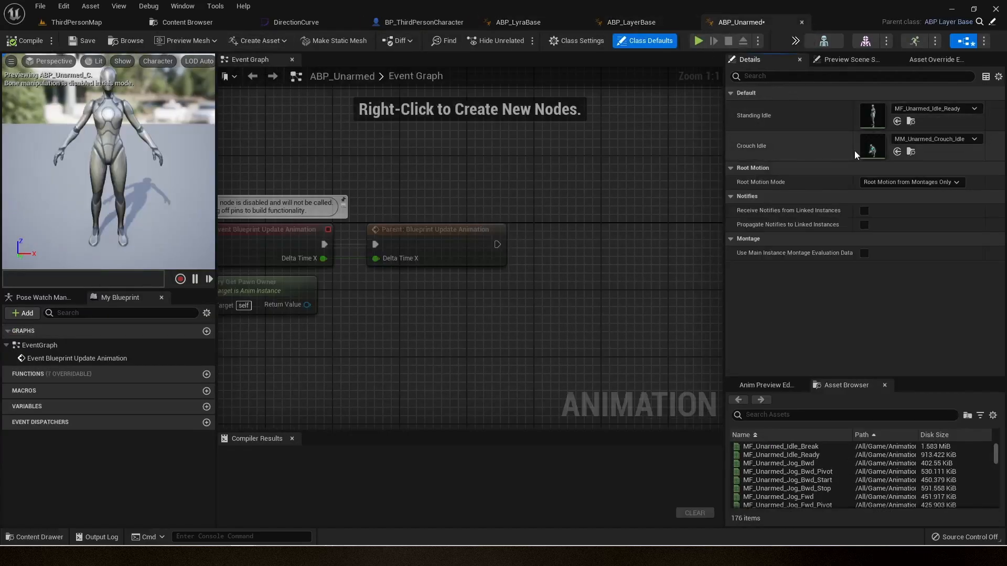
Set Standing Idle to MF_Run_Fwd in the ABP_Unarmed class defaults and compile
left_click(951, 109)
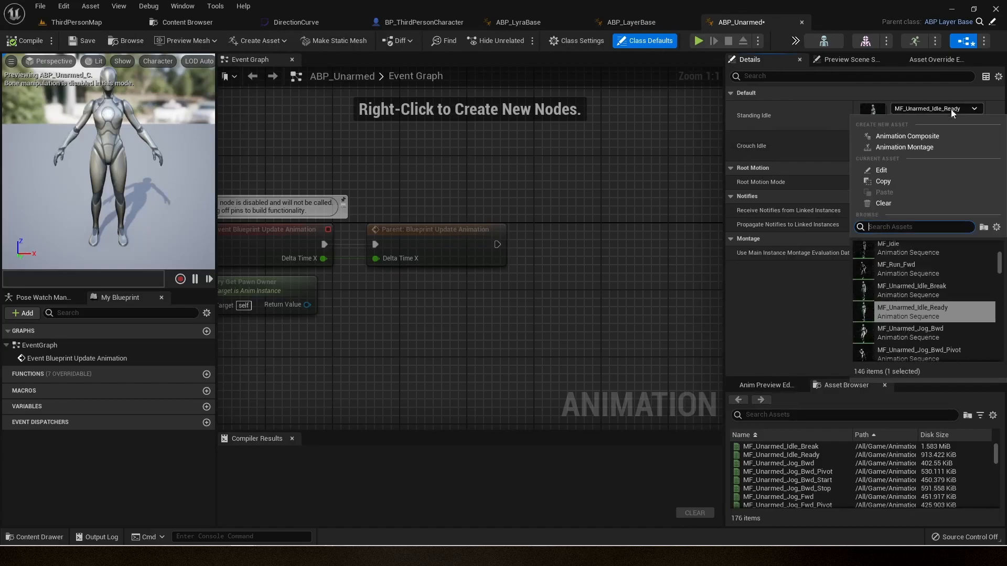
left_click(914, 267)
left_click(32, 39)
Play-test ThirdPersonMap briefly, and save ABP_Unarmed
left_click(76, 22)
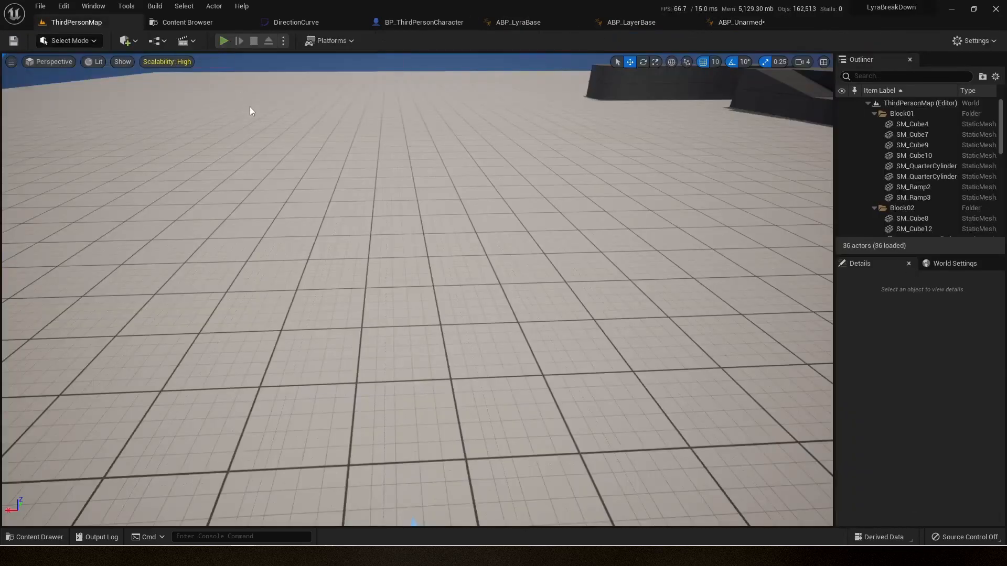
left_click(224, 41)
key("Escape")
left_click(756, 22)
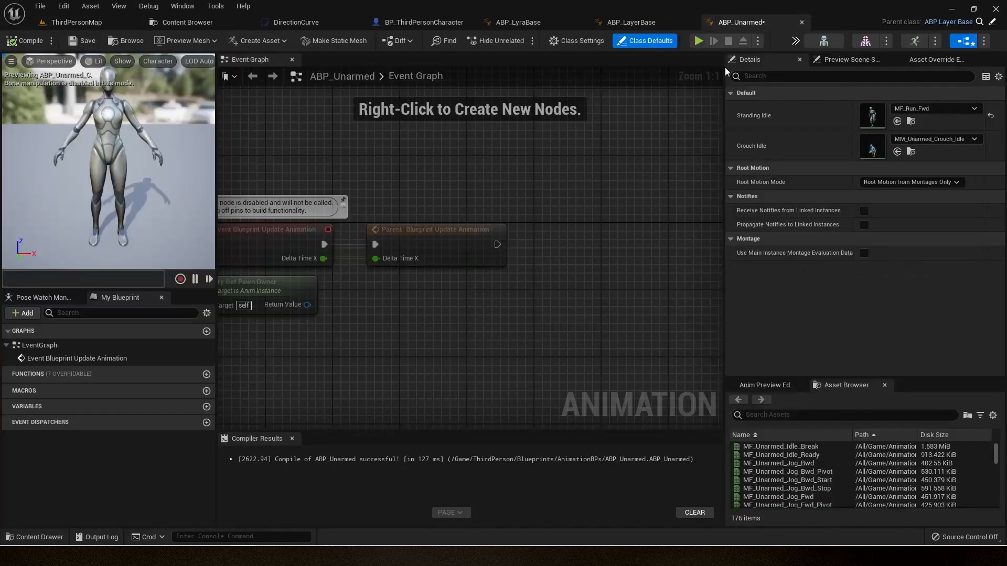
left_click(83, 41)
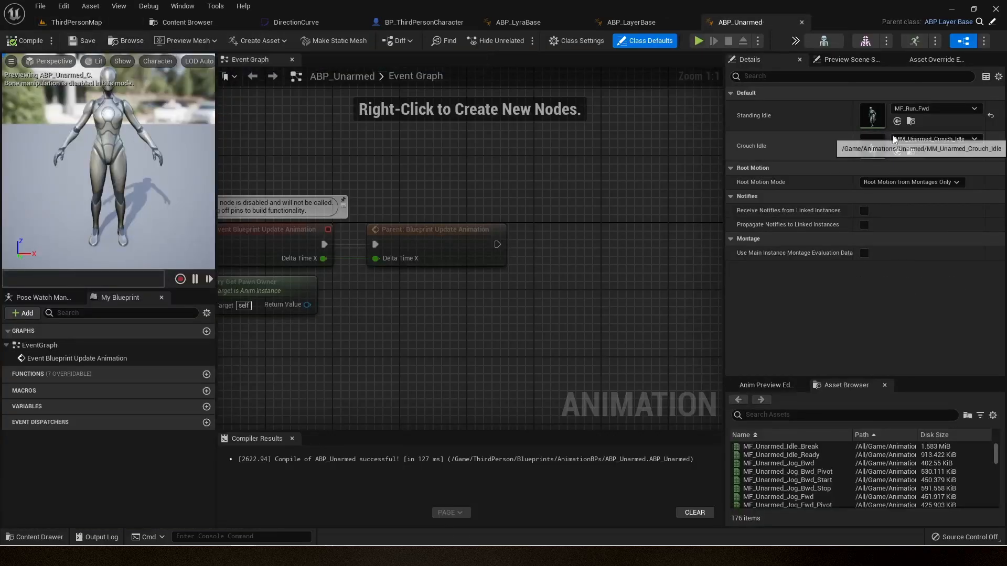
Align the Idle state with Entry in ABP_LyraBase's LocomotionSM, and open it to select the FullBody_IdleState layer node
left_click(508, 22)
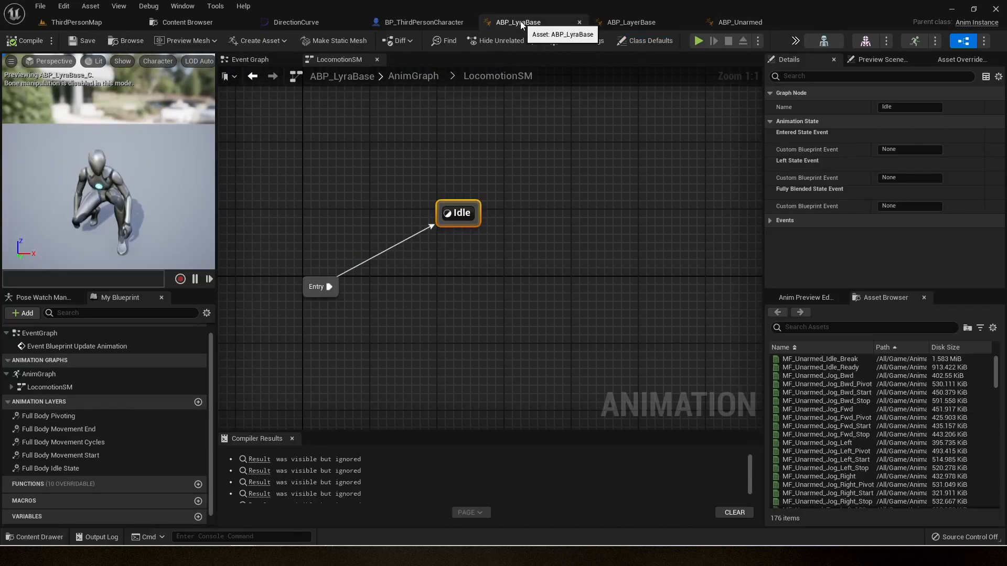
left_click_drag(459, 214, 476, 273)
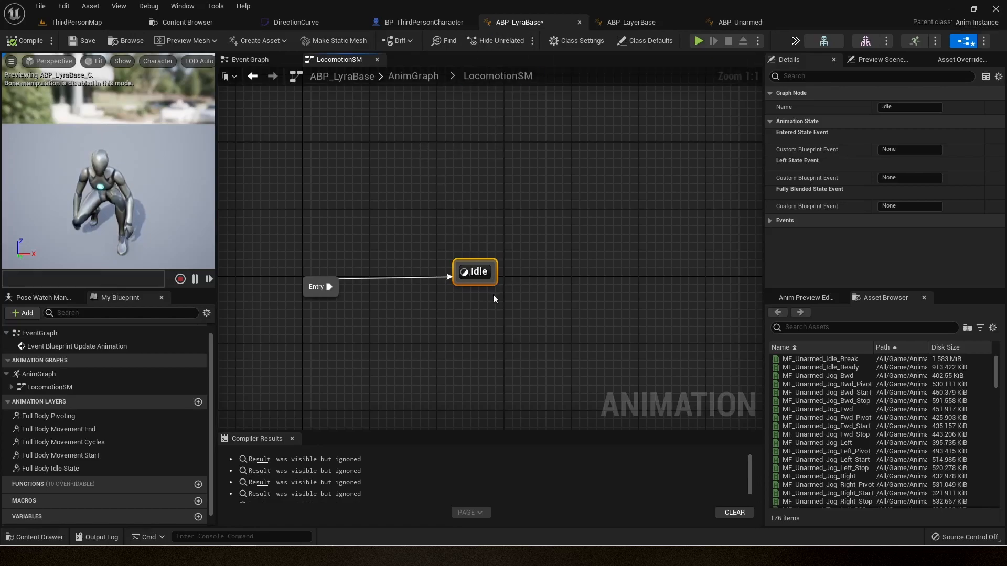
double_click(479, 273)
left_click_drag(336, 178, 363, 160)
left_click_drag(364, 155, 567, 353)
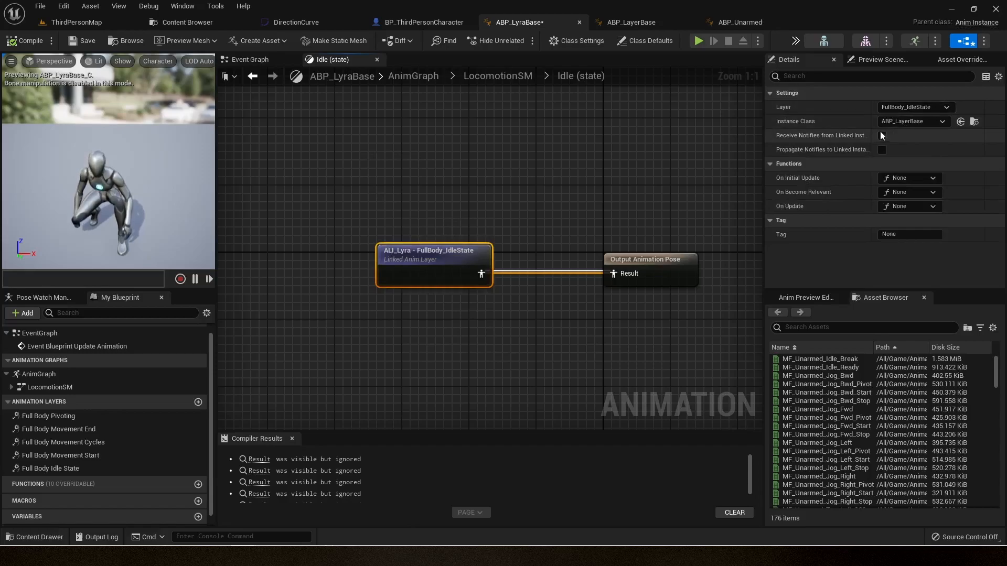
Set the FullBody_IdleState layer node's Instance Class to ABP_Unarmed in ABP_LyraBase, and play-test ThirdPersonMap briefly
left_click(891, 122)
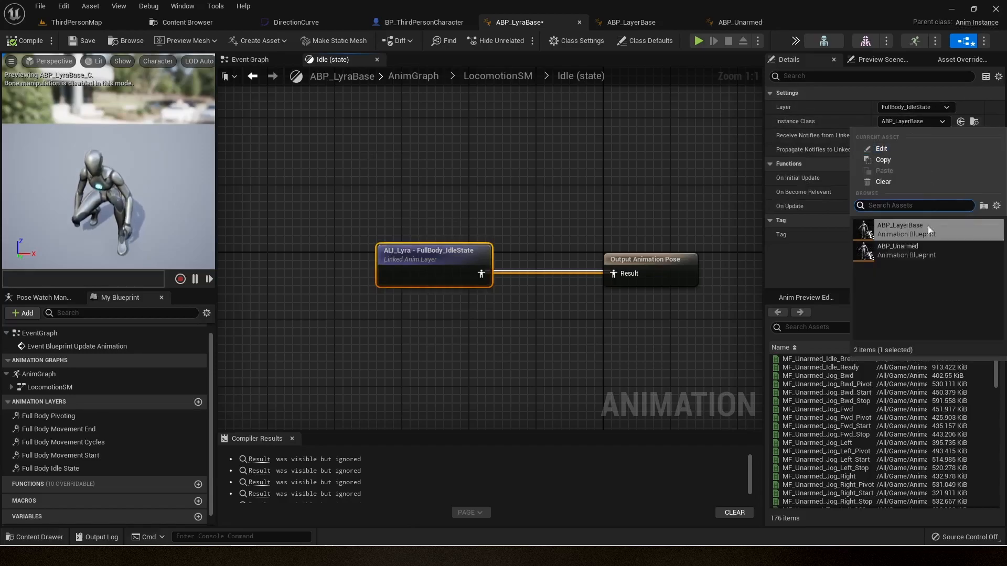
left_click(917, 254)
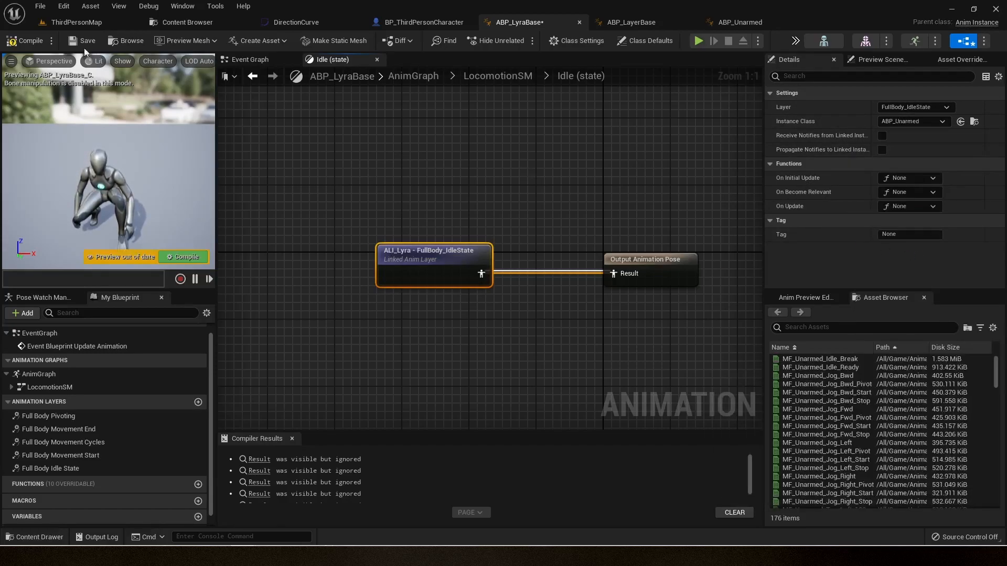
left_click(76, 22)
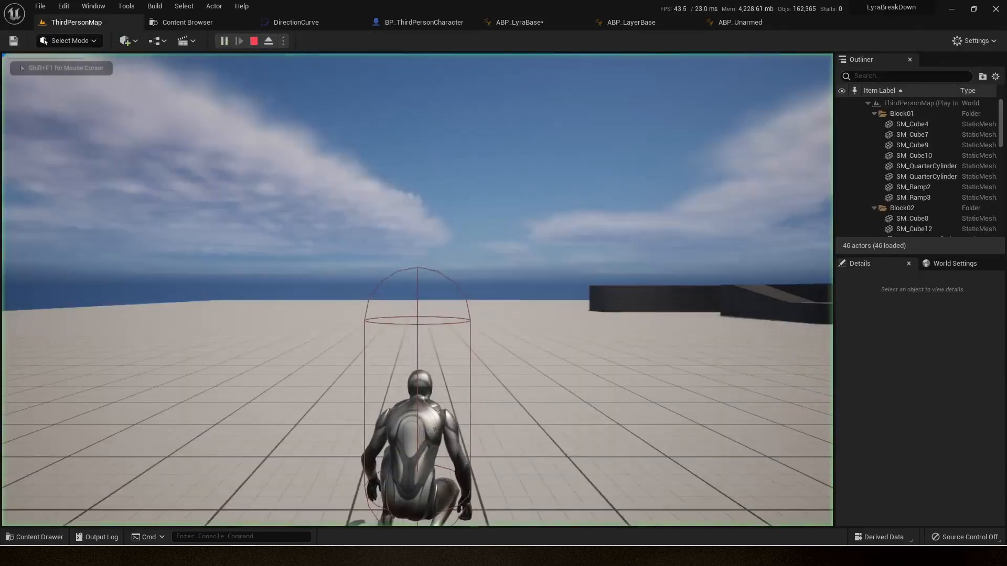
key("shift+F1")
key("Escape")
Recompile ABP_Unarmed and check the animations available for Crouch Idle, keeping the current choice
left_click(751, 23)
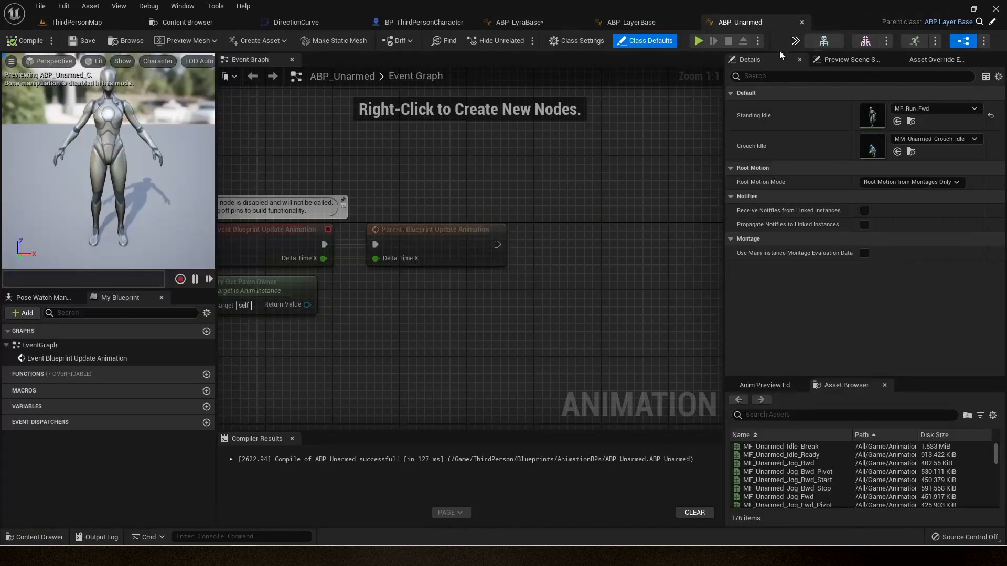
left_click(24, 41)
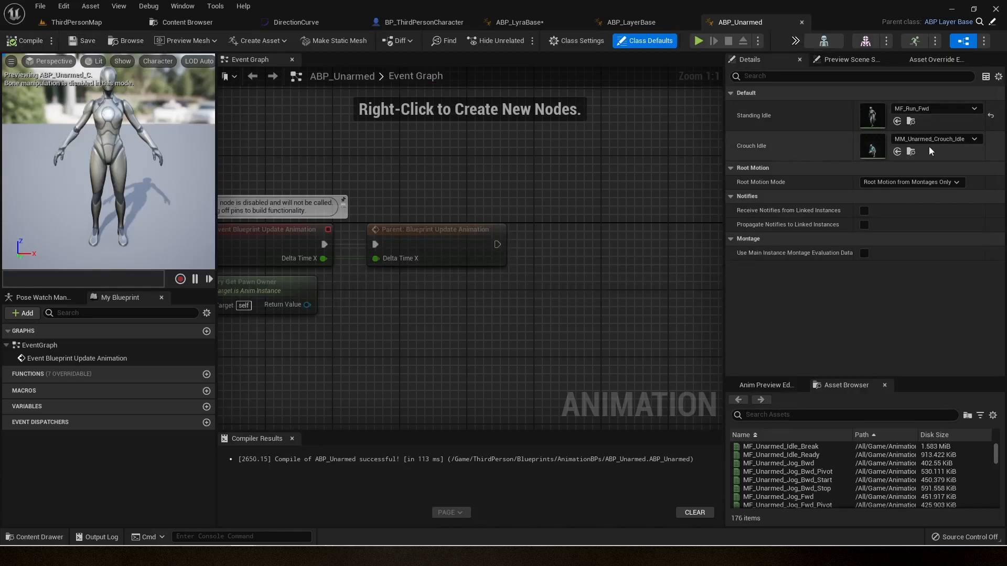
left_click(961, 140)
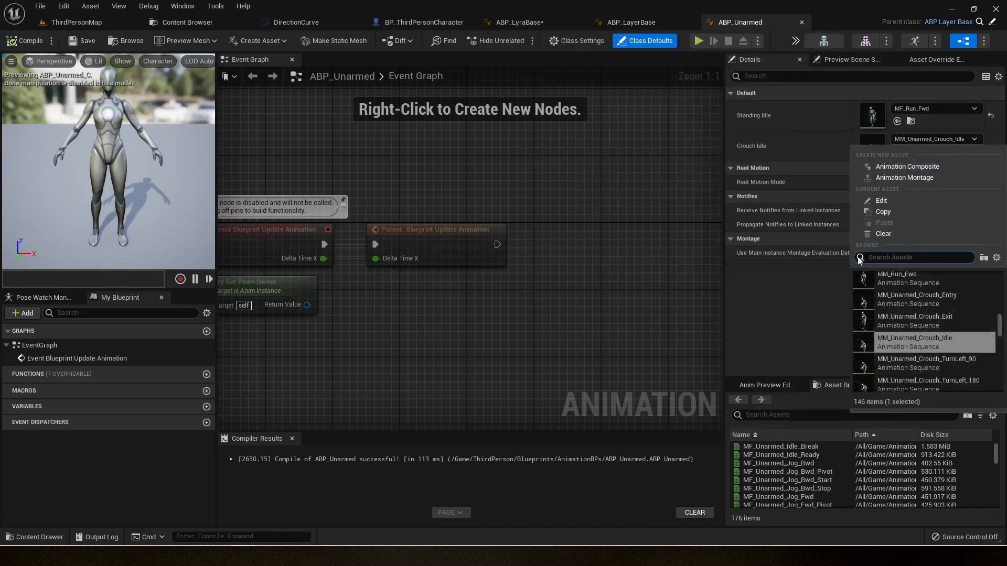
key("Escape")
Disconnect the Select node's Index input in ABP_LayerBase's On Idle Anim function, play-test ThirdPersonMap, and return to ABP_Unarmed
left_click(524, 22)
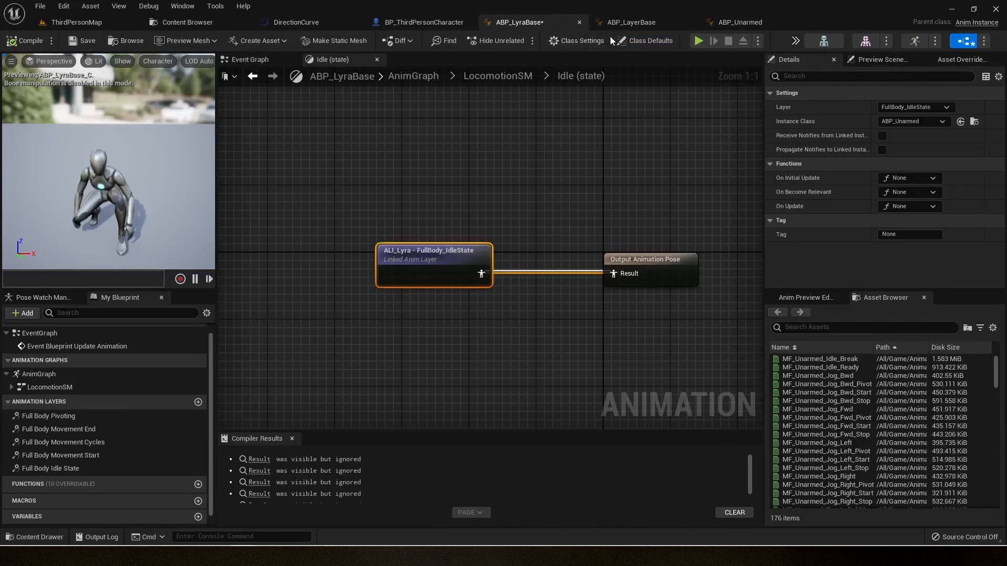
left_click(625, 22)
scroll(459, 296, "up", 4)
left_click(457, 295)
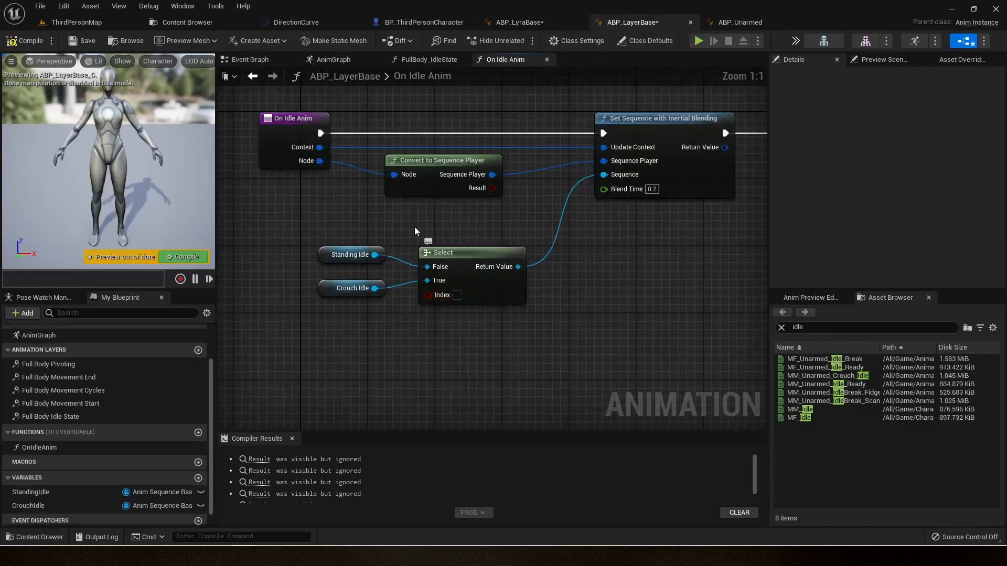
left_click(77, 22)
left_click(224, 40)
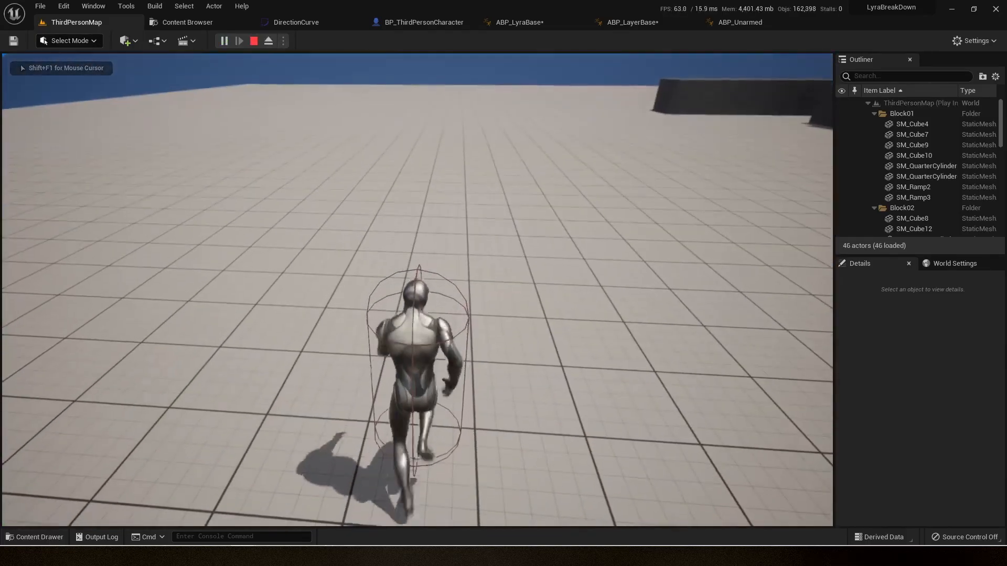
key("Escape")
left_click(765, 27)
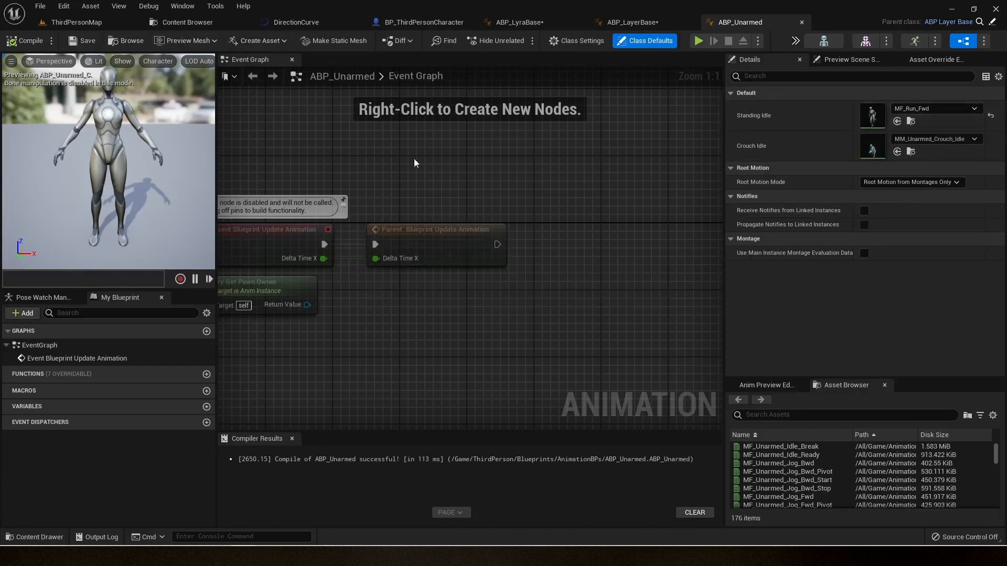
Create an Animation Blueprint in the AnimationBPs folder using the SK_Mannequin skeleton and ABP_LayerBase as parent class
left_click(187, 22)
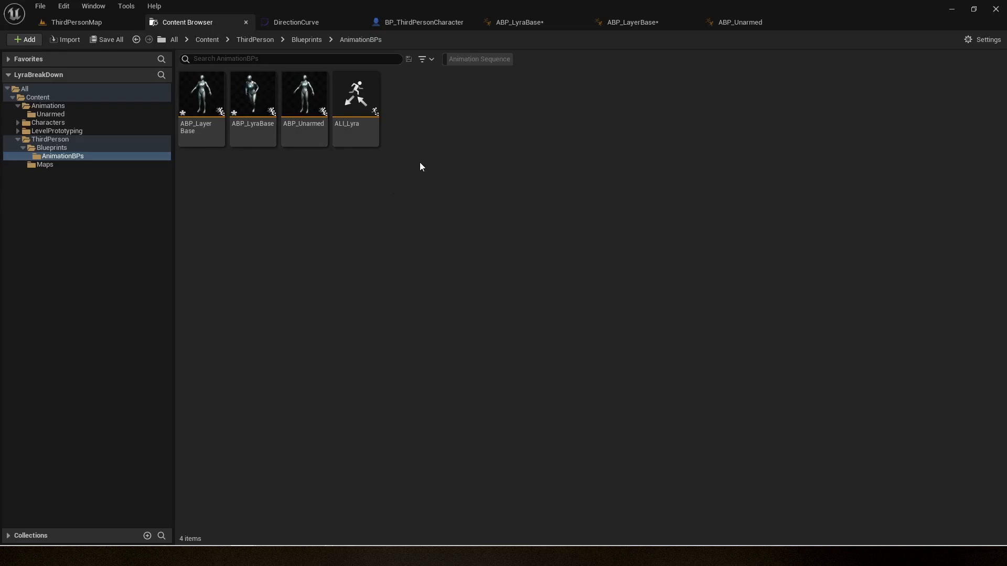
right_click(443, 127)
left_click(771, 200)
right_click(493, 210)
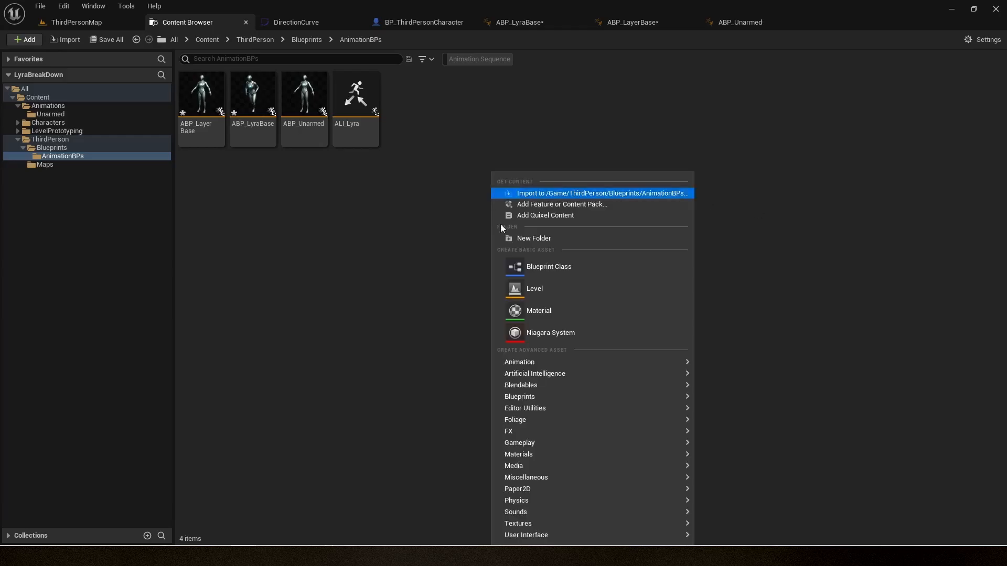
mouse_move(565, 363)
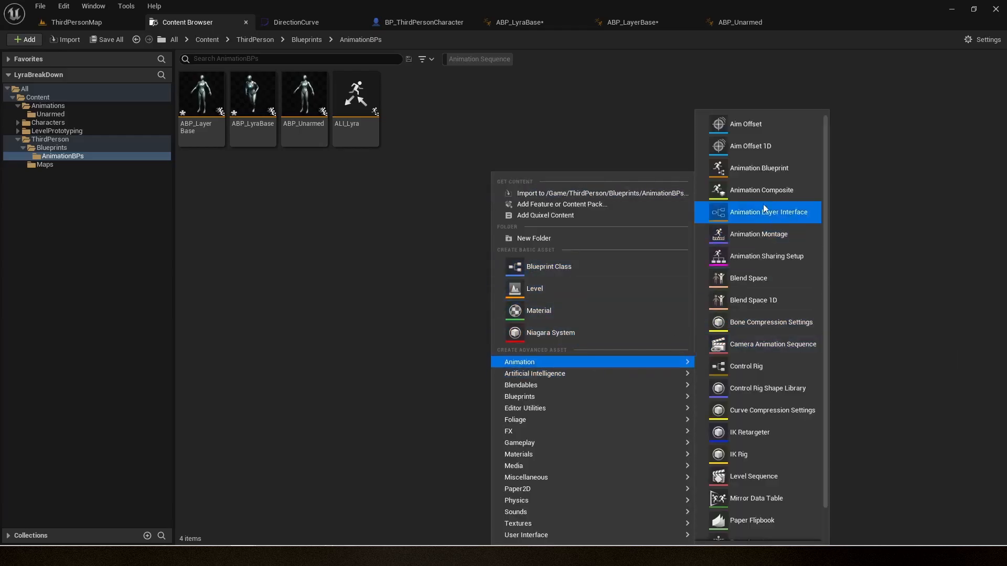
left_click(758, 168)
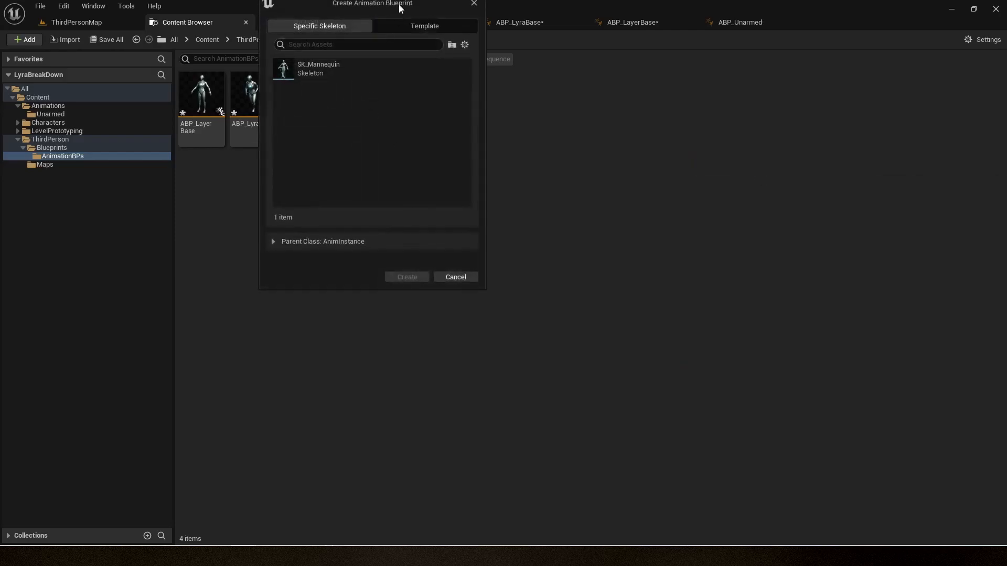
left_click_drag(399, 5, 710, 65)
left_click(624, 138)
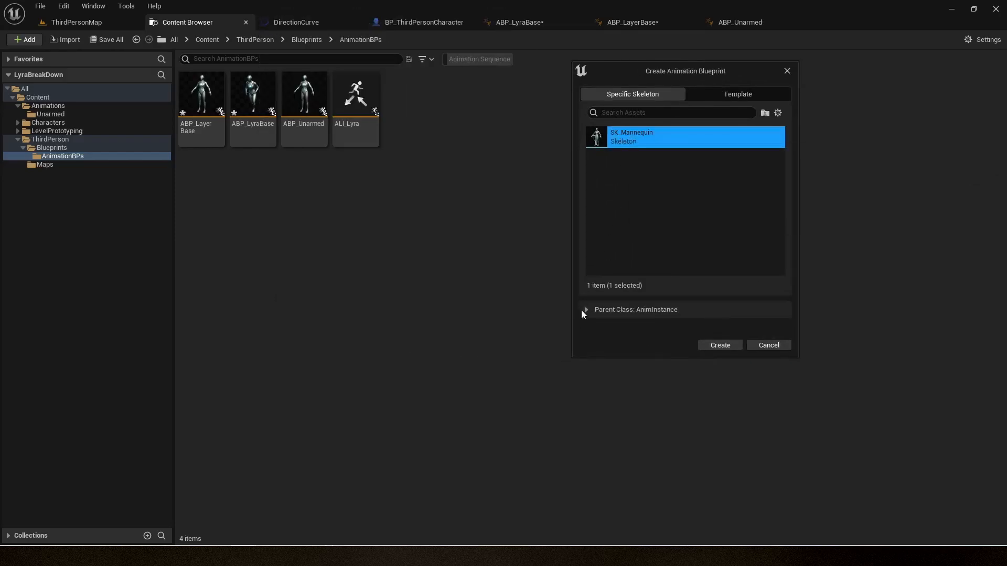
left_click(591, 312)
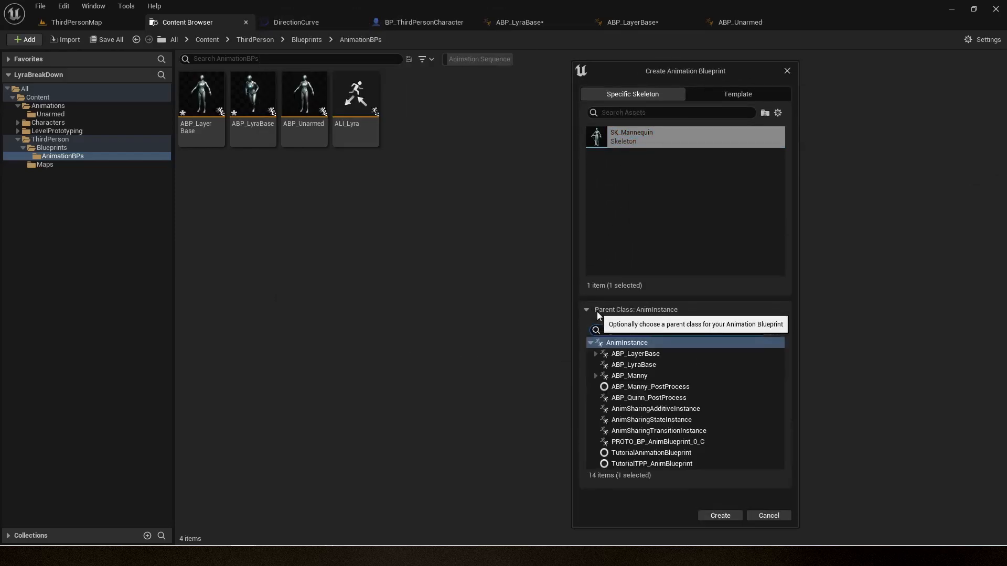
left_click(648, 354)
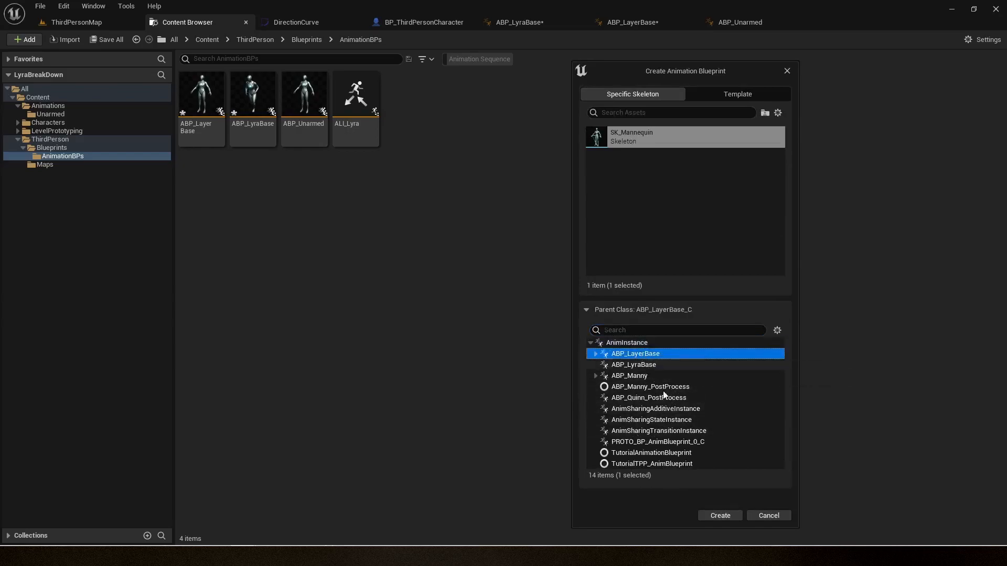
left_click(719, 516)
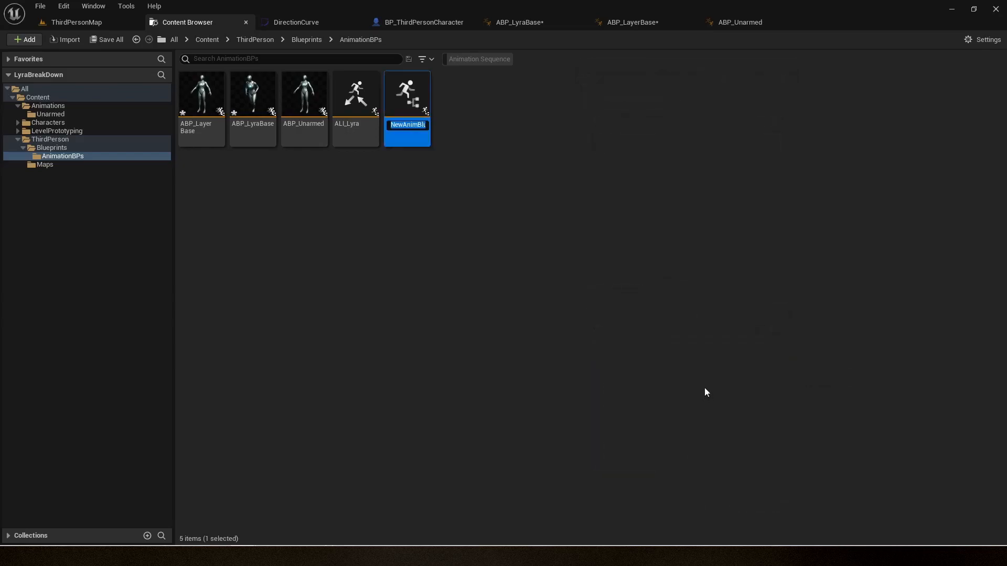
Name the new Animation Blueprint ABP_Rifle and open it
type("Rif")
key("BackSpace")
key("BackSpace")
key("BackSpace")
type("AB")
key("Return")
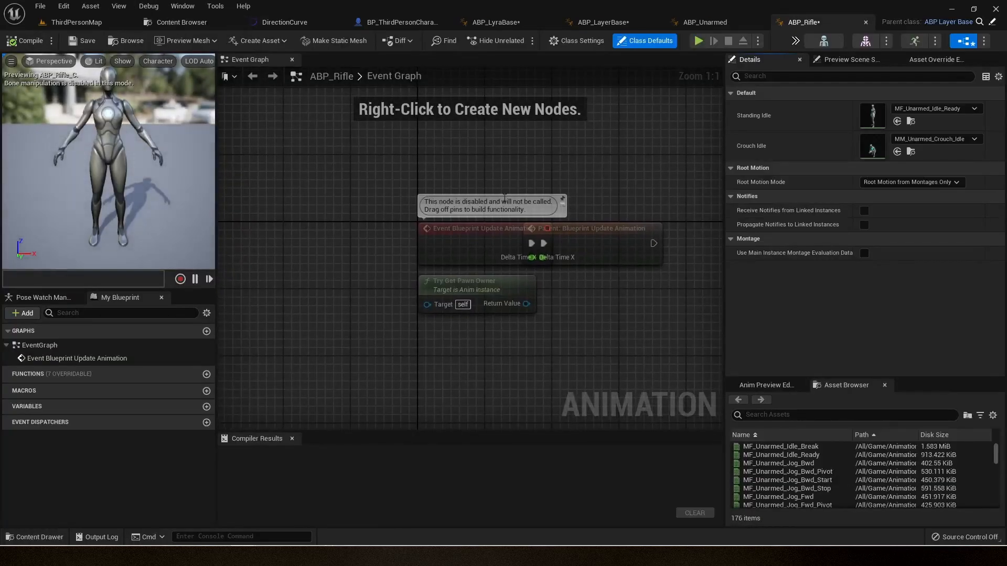
Move the parent Blueprint Update Animation node clear of the event node in ABP_Rifle's Event Graph, and save
right_click_drag(613, 232, 403, 188)
left_click_drag(403, 189, 479, 189)
left_click(96, 45)
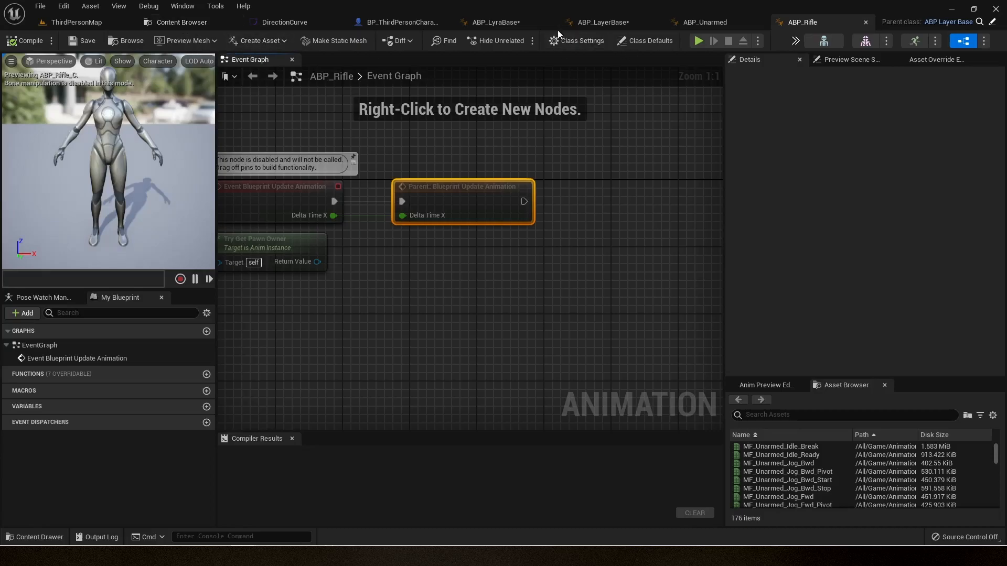
Close the ABP_LayerBase and ABP_Unarmed editors, and save the modified ABP_LayerBase and ABP_LyraBase assets
left_click(631, 25)
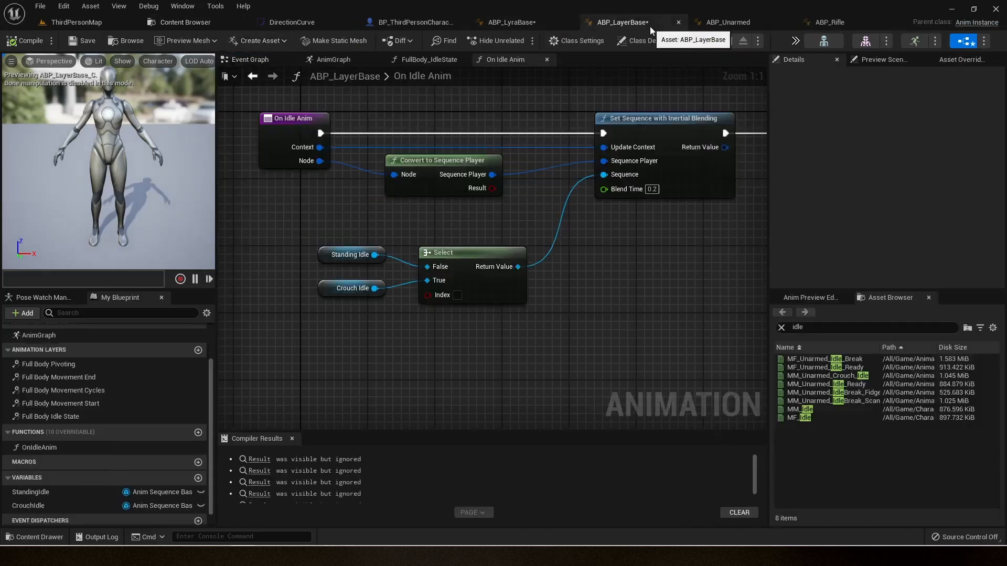
left_click(678, 23)
left_click(691, 25)
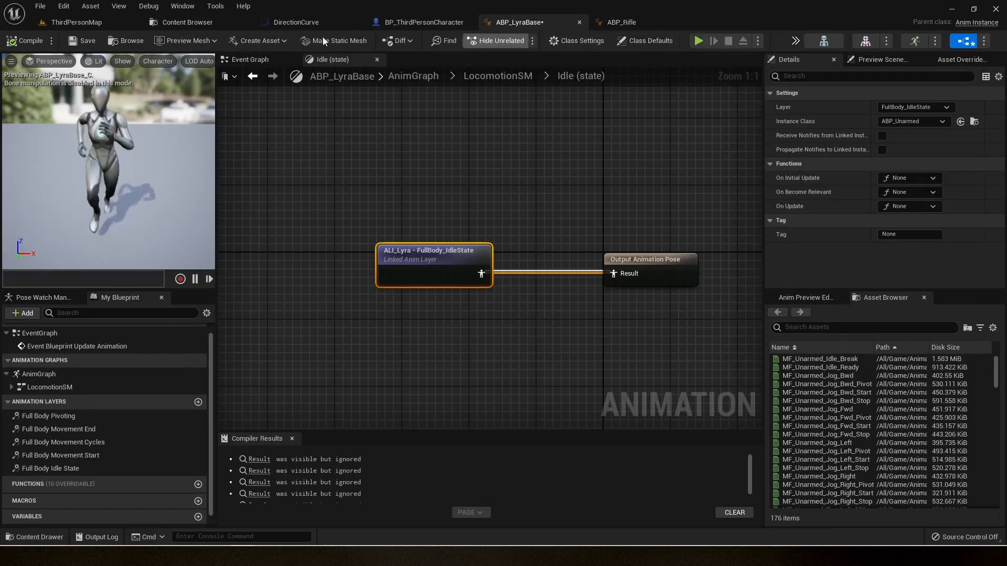
left_click(198, 23)
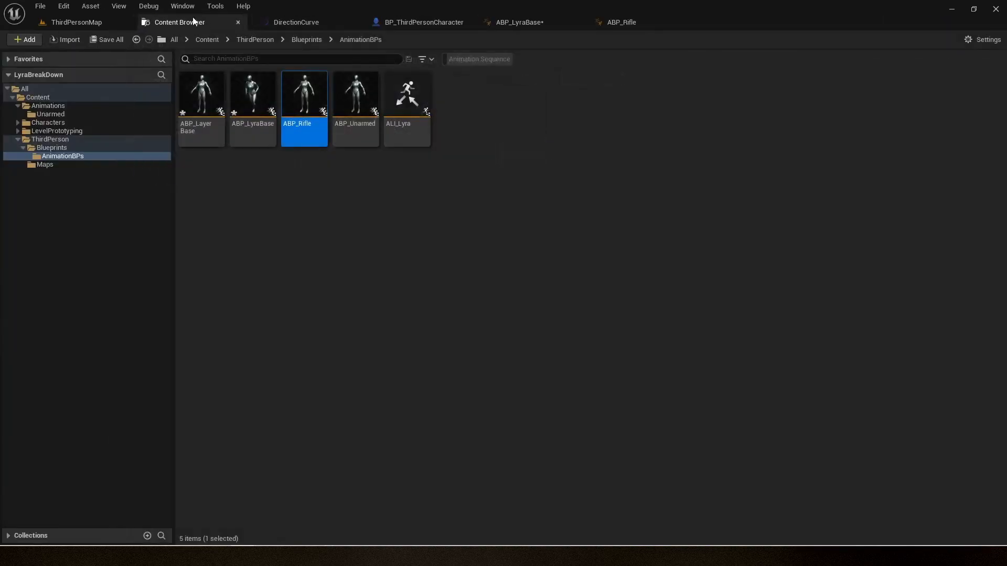
left_click(106, 39)
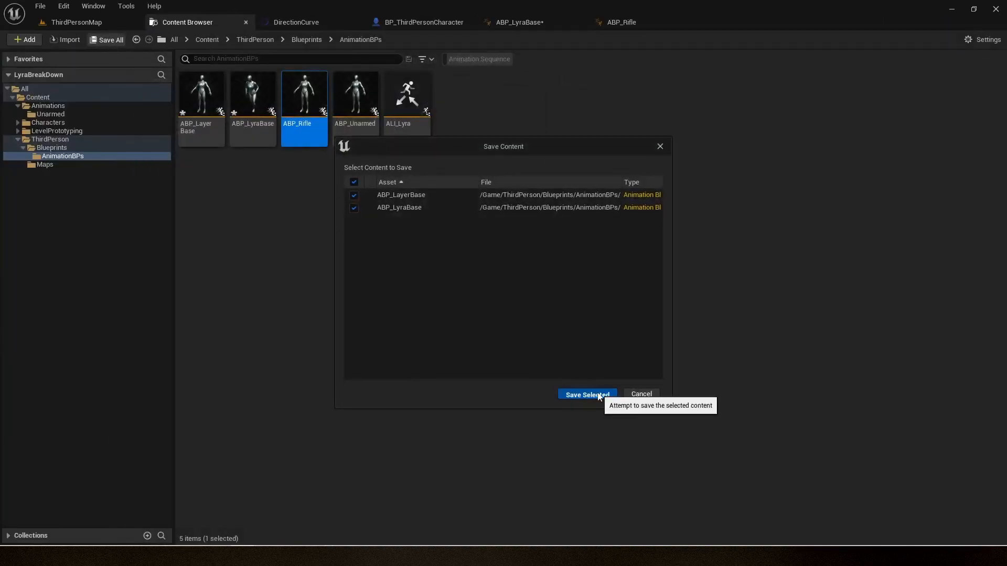
left_click(587, 395)
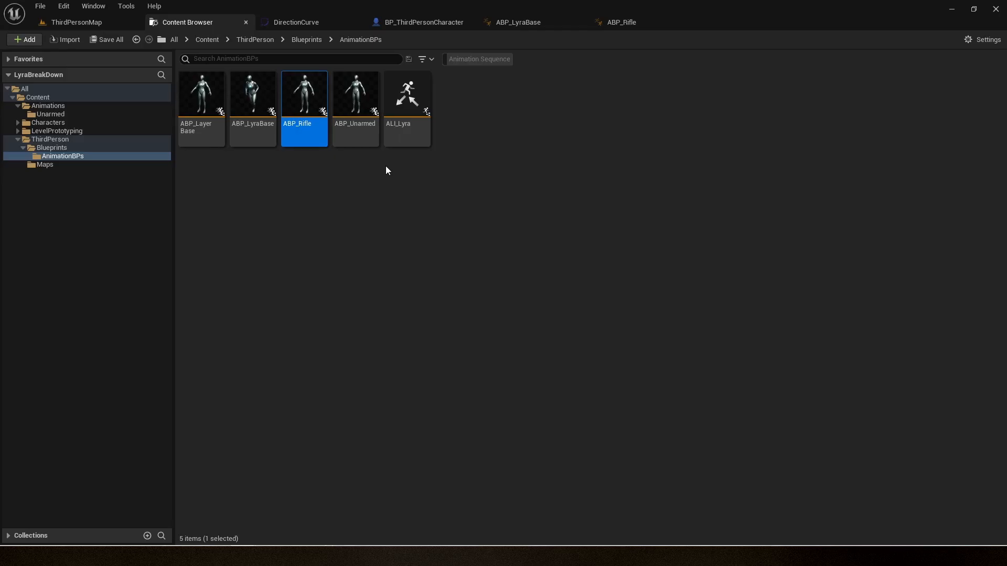
Open ABP_Rifle's class defaults and set Standing Idle to MF_Idle
double_click(308, 142)
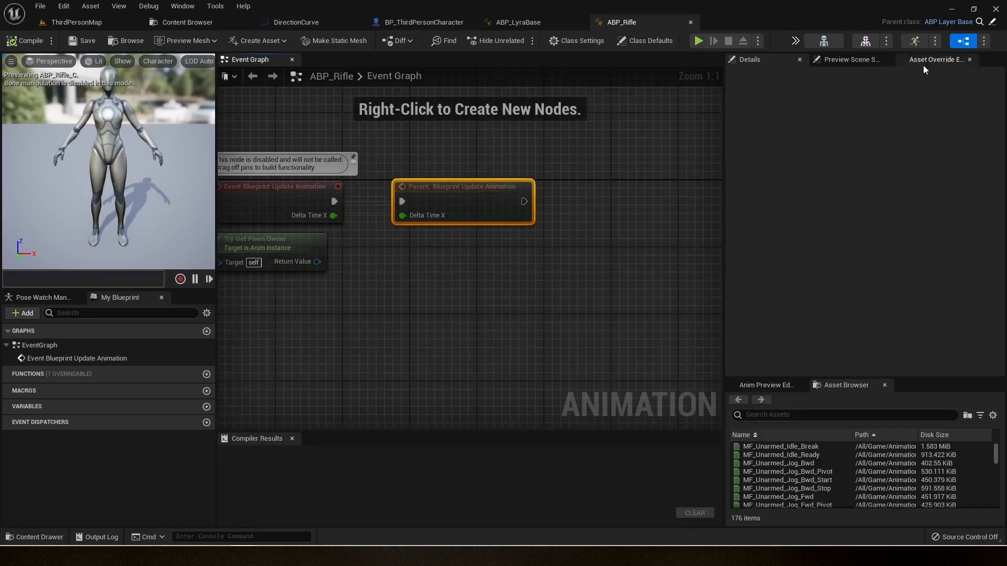
left_click(645, 42)
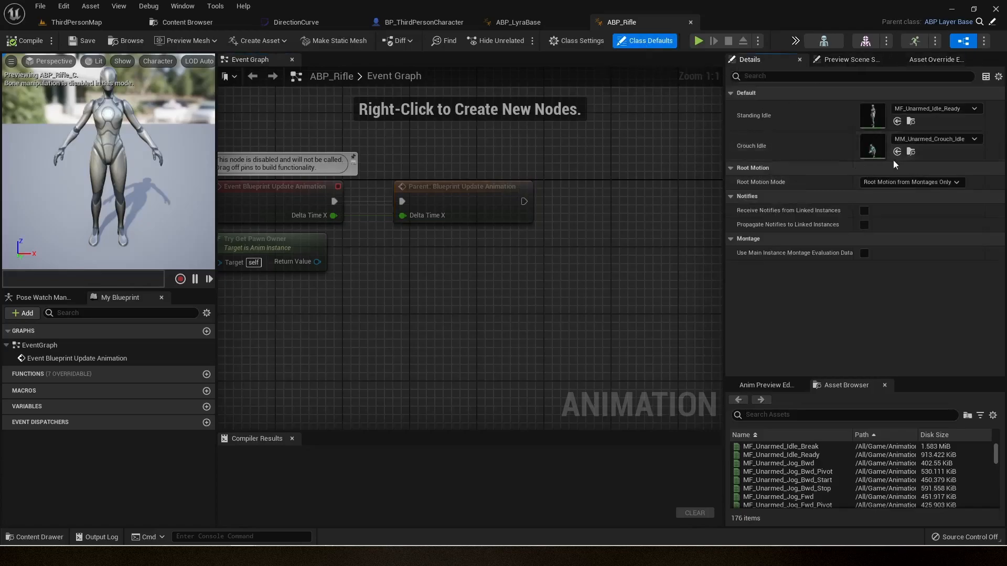
left_click(954, 109)
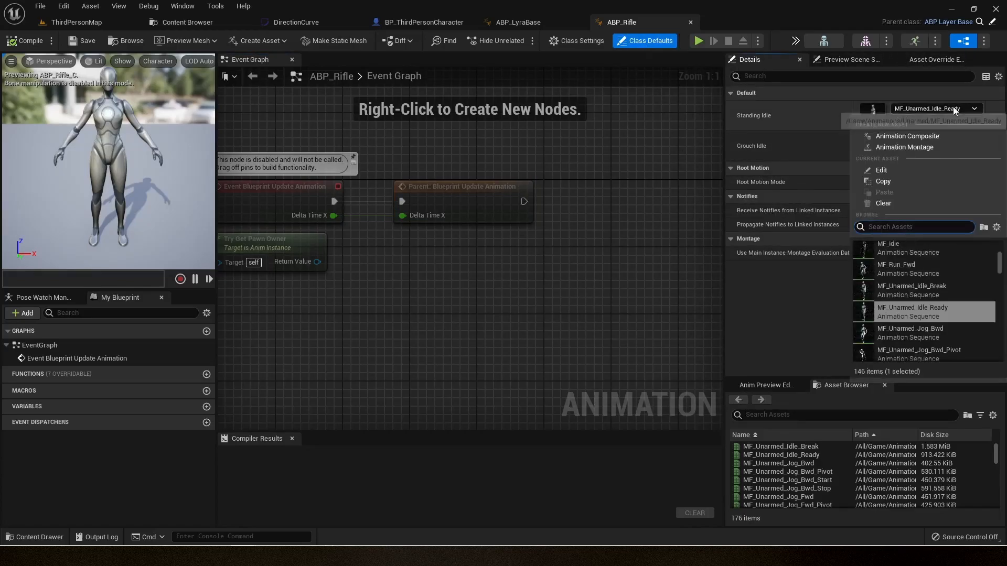
left_click(907, 299)
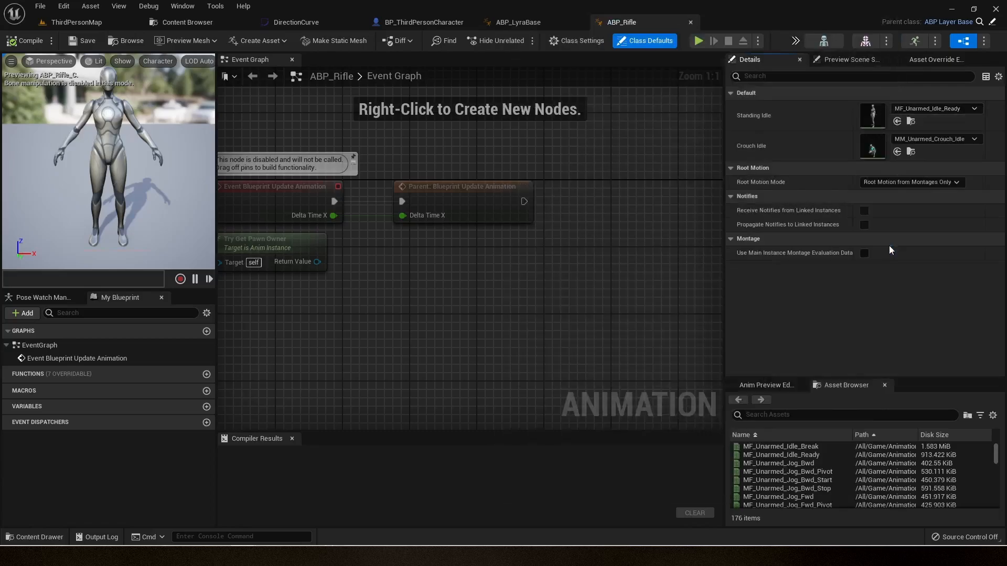
Set Crouch Idle to MM_Run_Fwd in ABP_Rifle's class defaults and compile
left_click(934, 139)
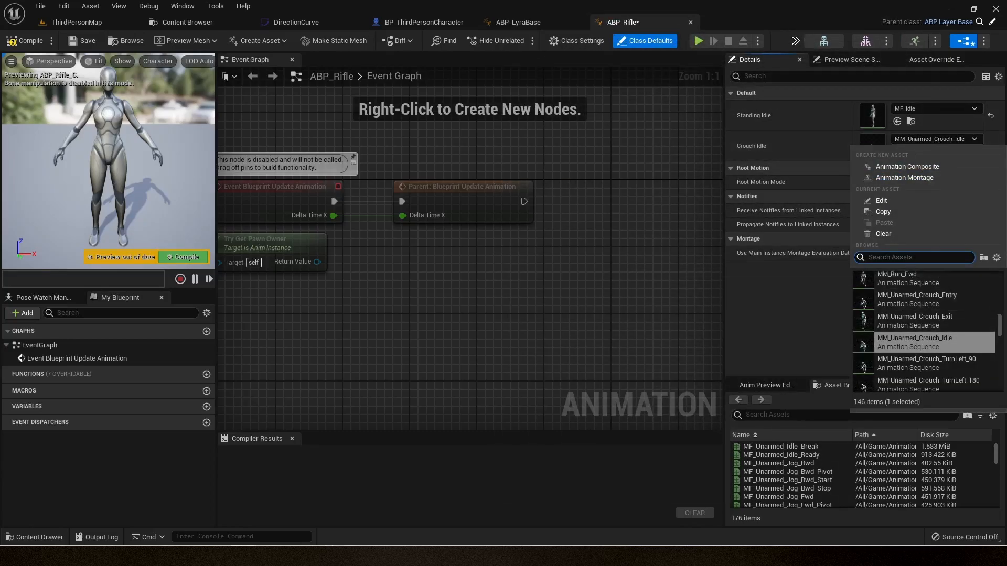
type("run_fwd")
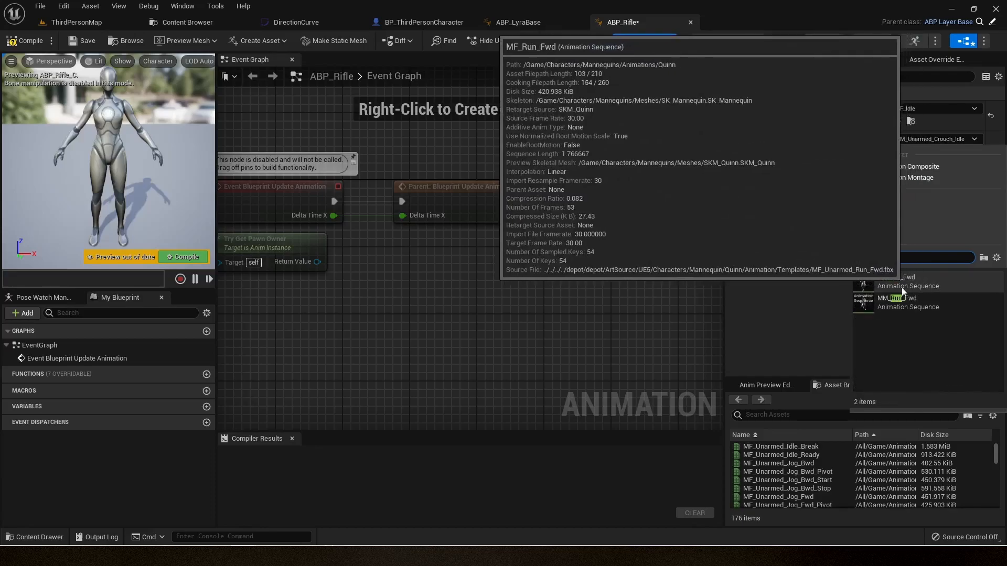
left_click(908, 308)
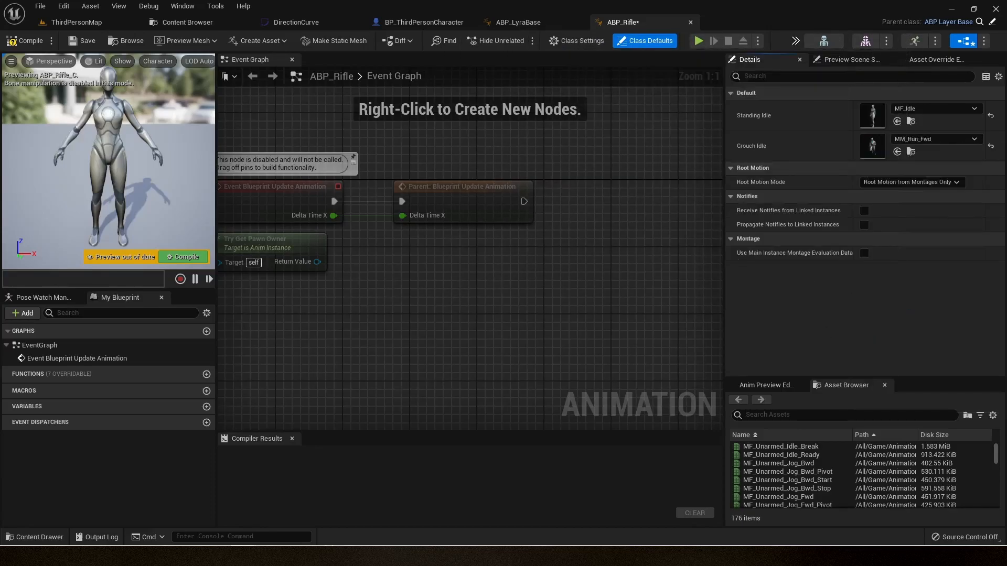
left_click(25, 41)
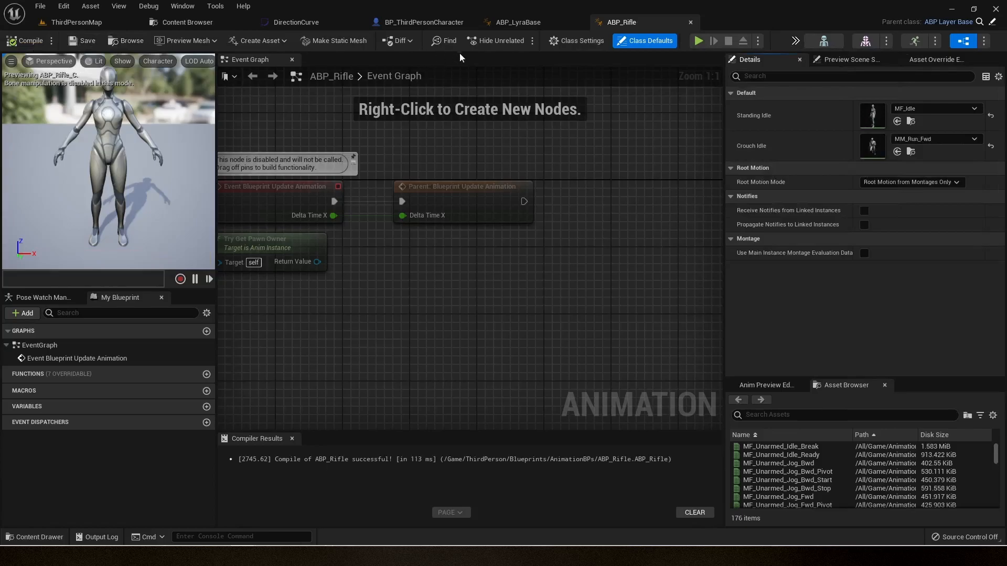
Set Standing Idle to MM_Idle in ABP_Unarmed's class defaults and compile
left_click(212, 23)
double_click(355, 100)
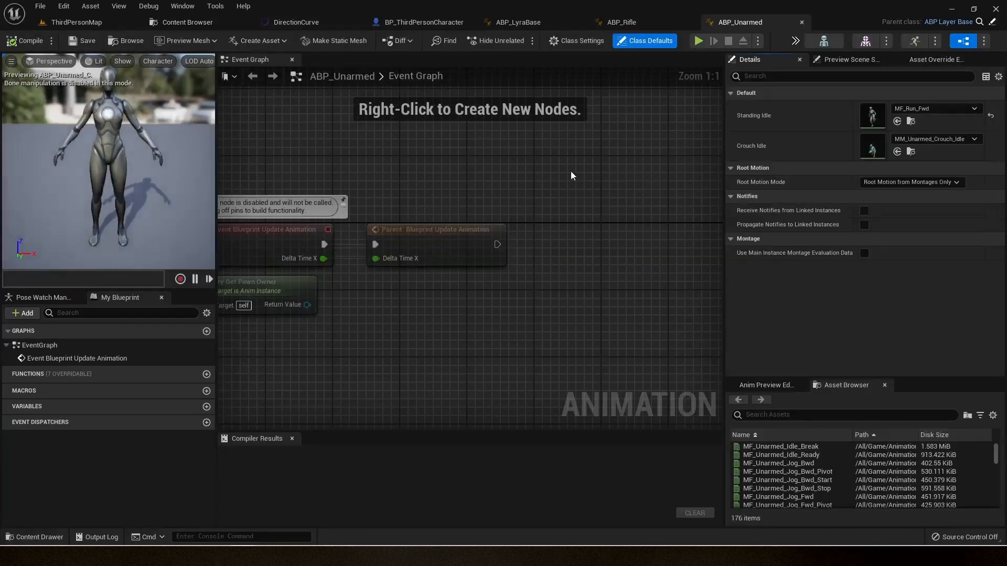
left_click(936, 109)
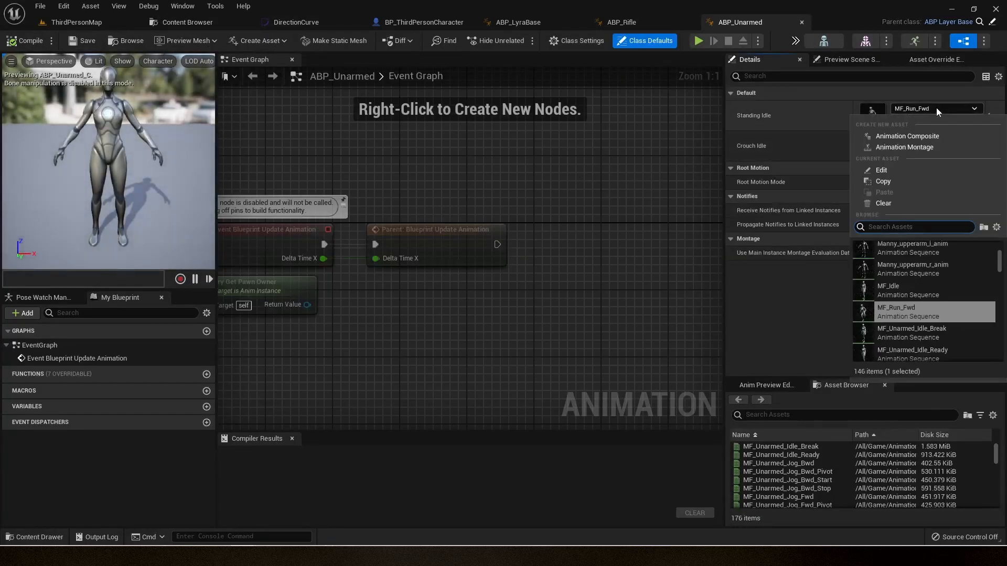
type("id")
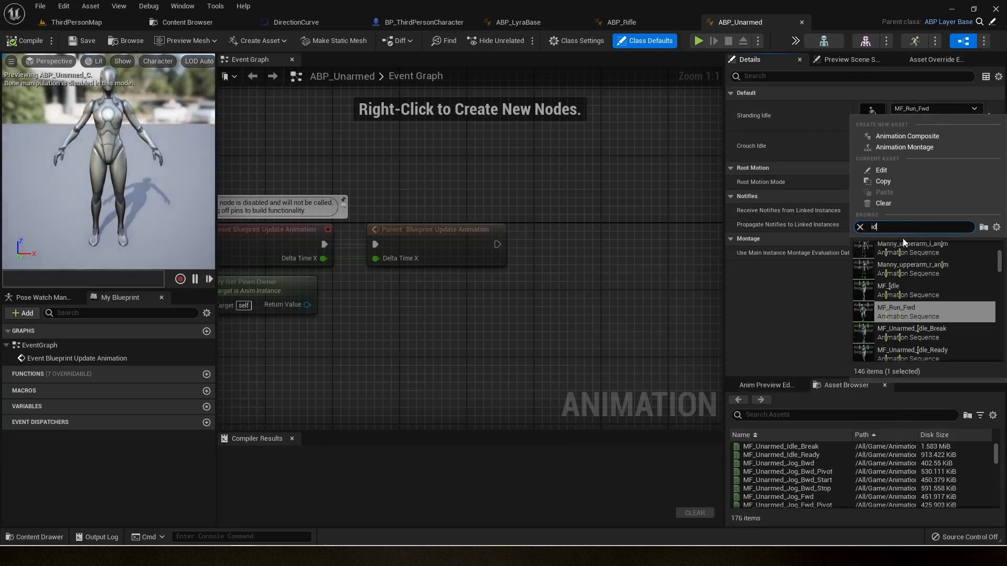
type("le")
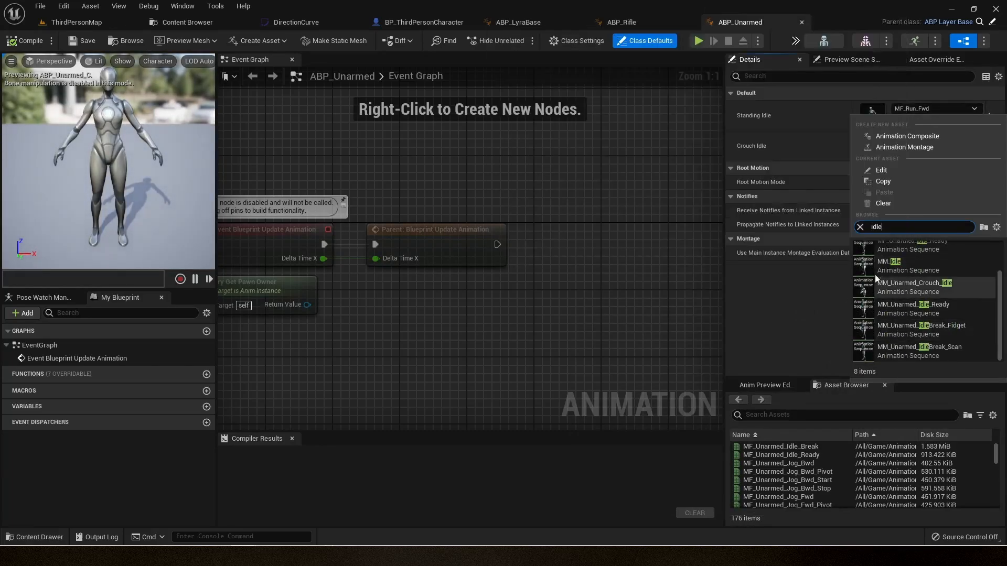
left_click(887, 265)
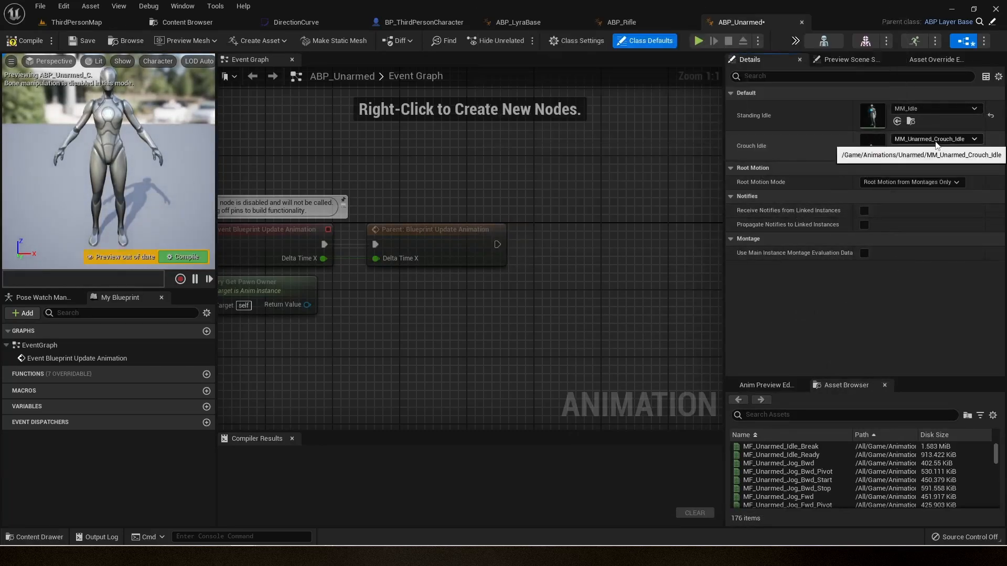
left_click(24, 41)
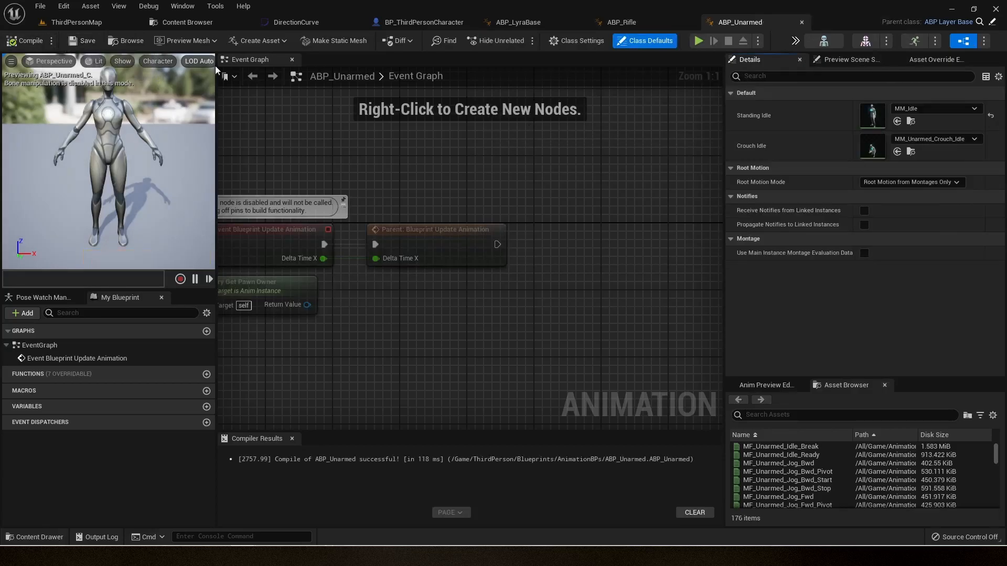
Play-test ThirdPersonMap to check the unarmed standing idle animation, and end the session
left_click(517, 23)
left_click(108, 22)
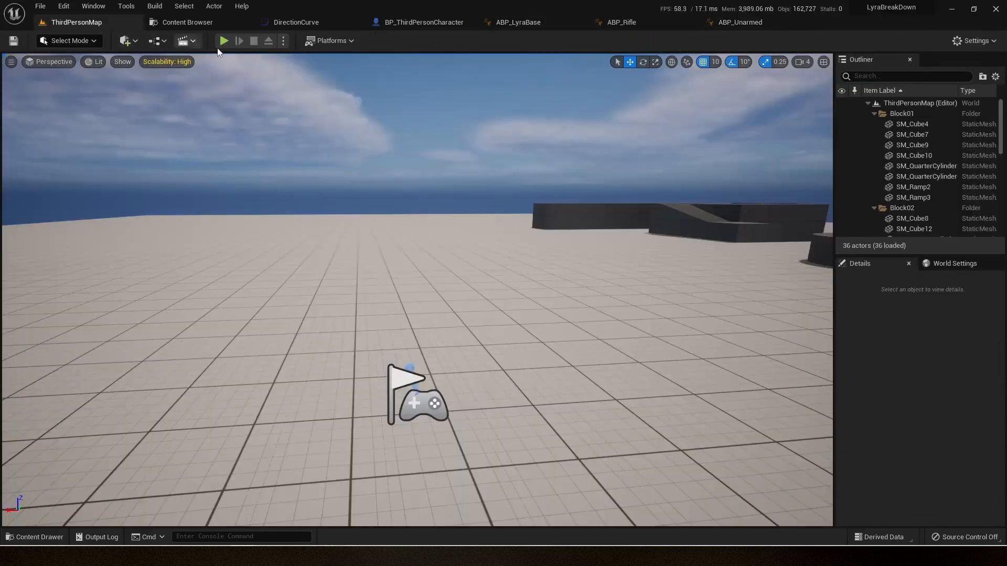
left_click(223, 42)
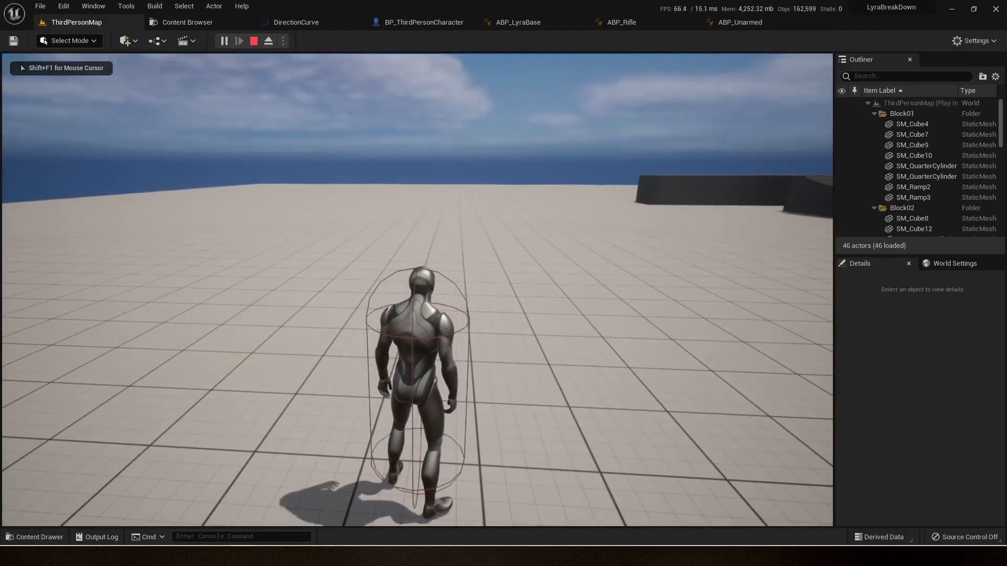
key("Escape")
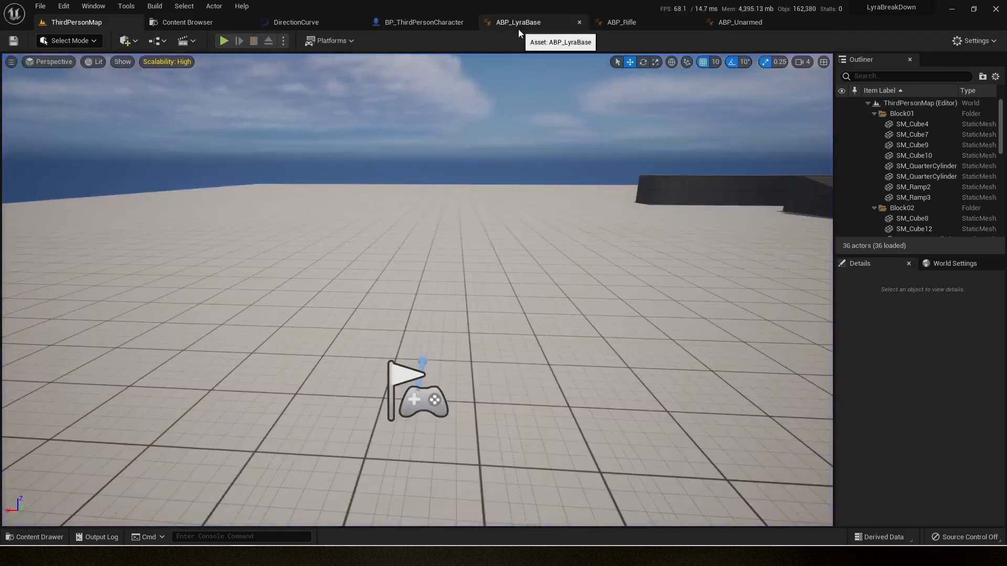
In ABP_LyraBase's Idle state, set the FullBody_IdleState linked layer node's Instance Class to ABP_Rifle
left_click(518, 24)
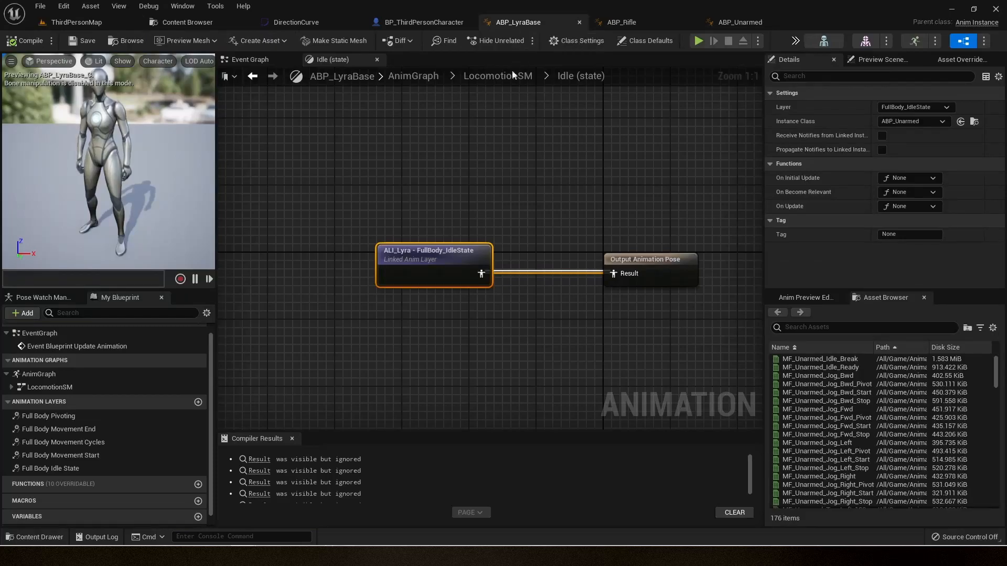
left_click(493, 154)
left_click(427, 268)
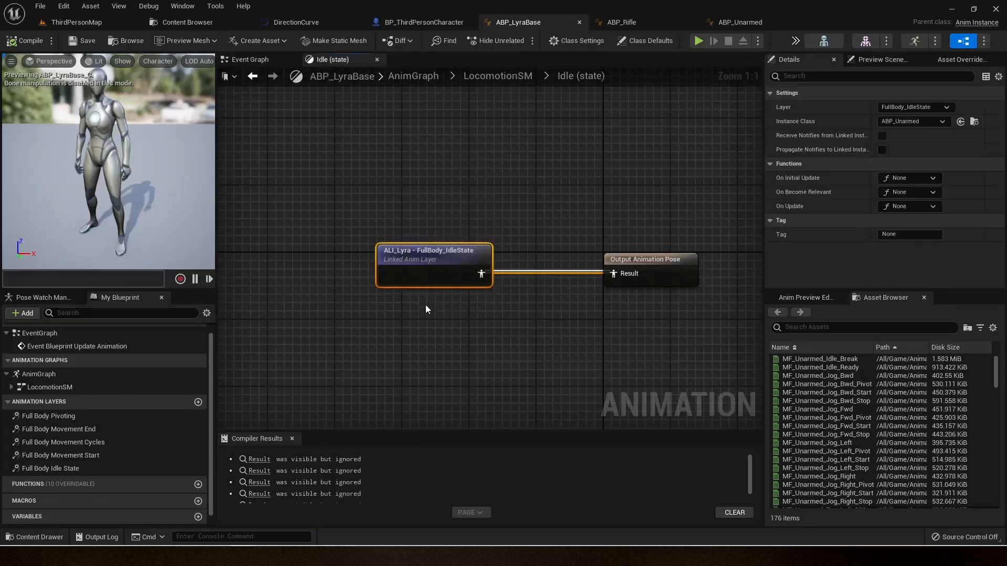
left_click(919, 120)
left_click(898, 250)
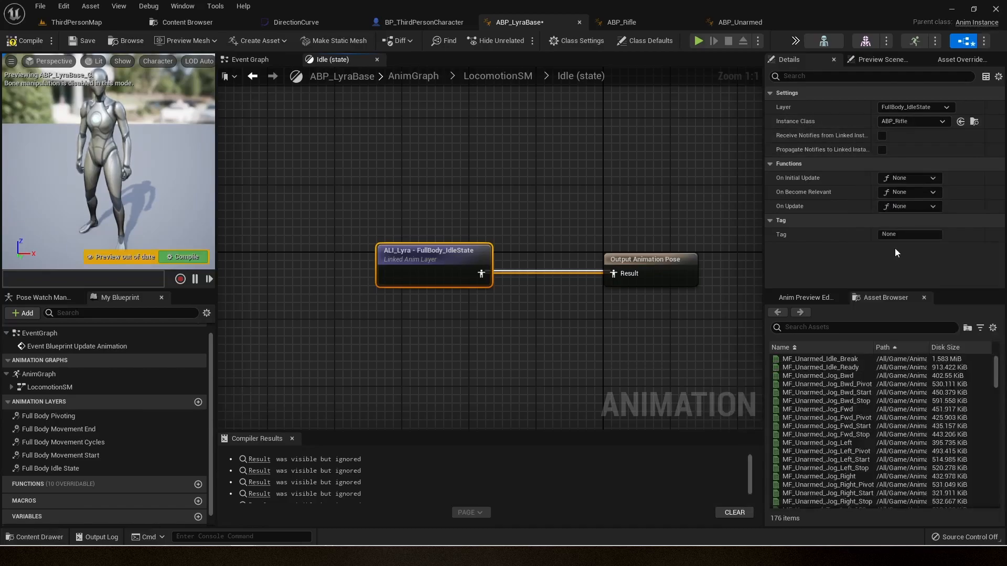
Play-test ThirdPersonMap with ABP_Rifle as the idle layer's instance class, and end the session
left_click(77, 22)
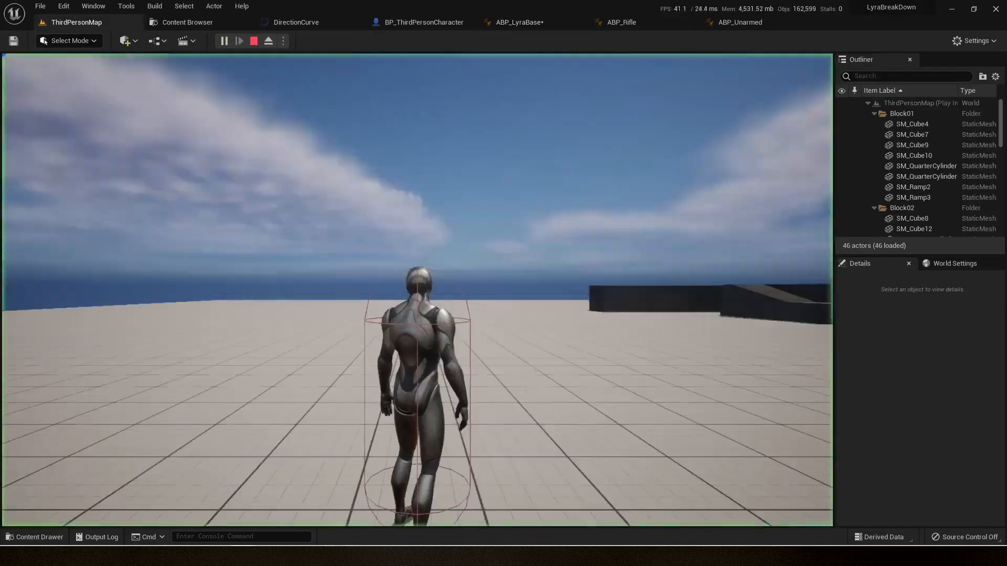
left_click(224, 41)
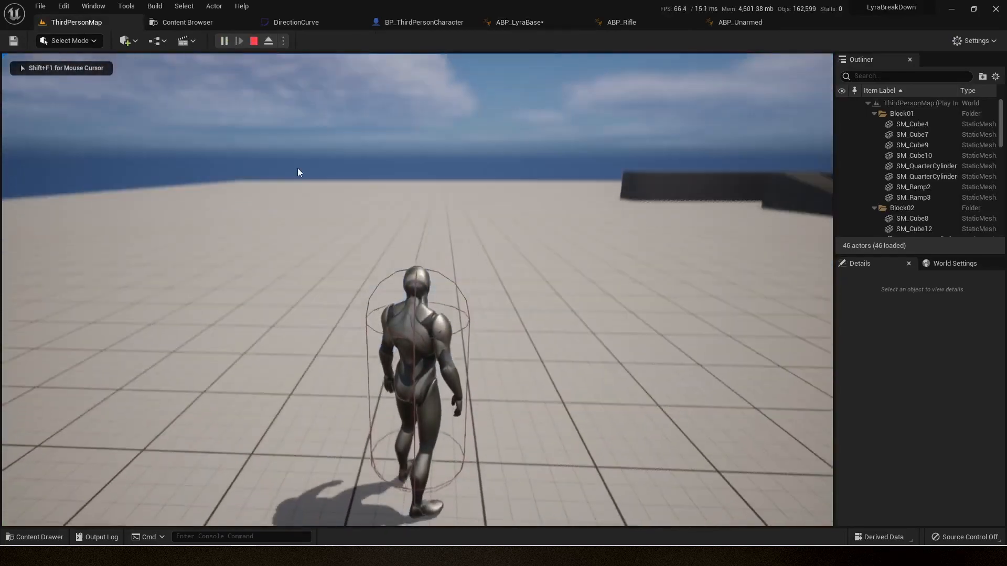
key("Escape")
Set Standing Idle to MF_Run_Fwd in ABP_Rifle's class defaults
left_click(652, 21)
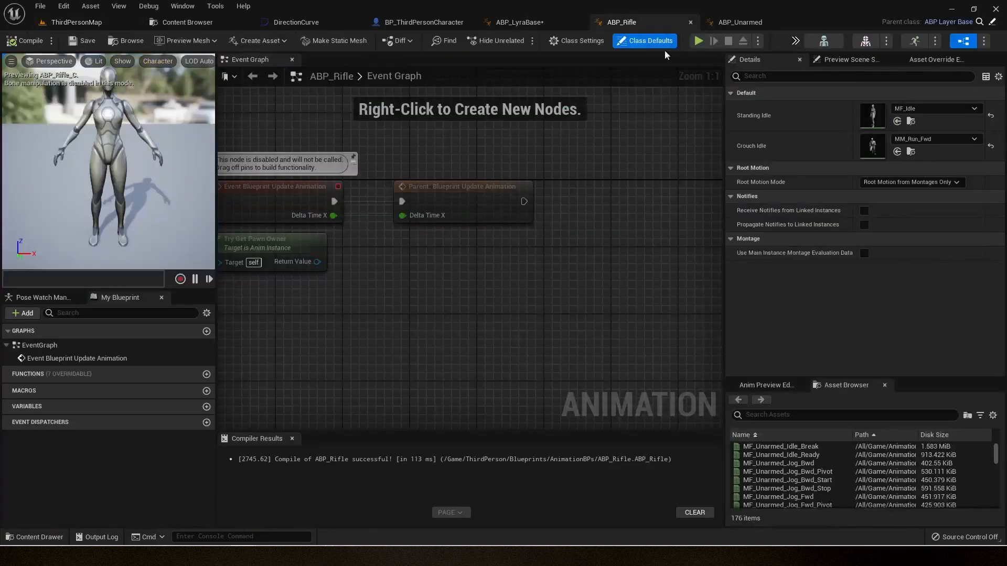
left_click(931, 112)
type("ru")
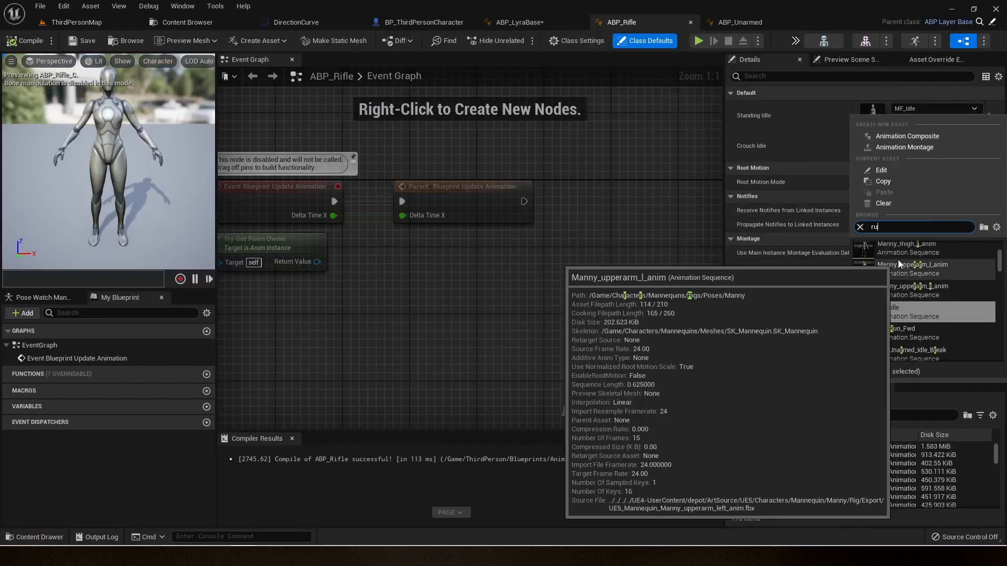
type("n")
left_click(915, 246)
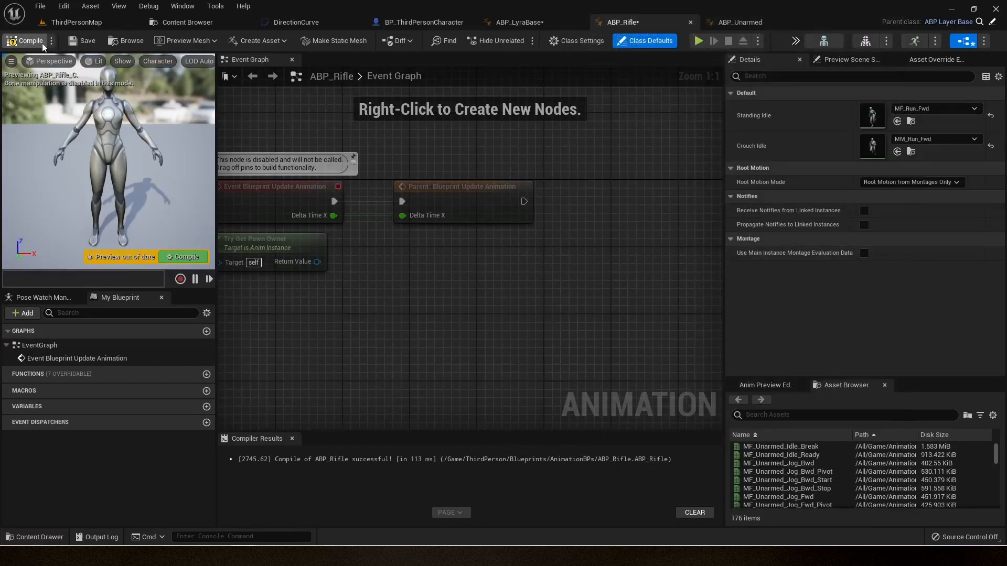
Play-test ThirdPersonMap to check ABP_Rifle's new standing idle animation, and end the session
left_click(76, 22)
left_click(226, 41)
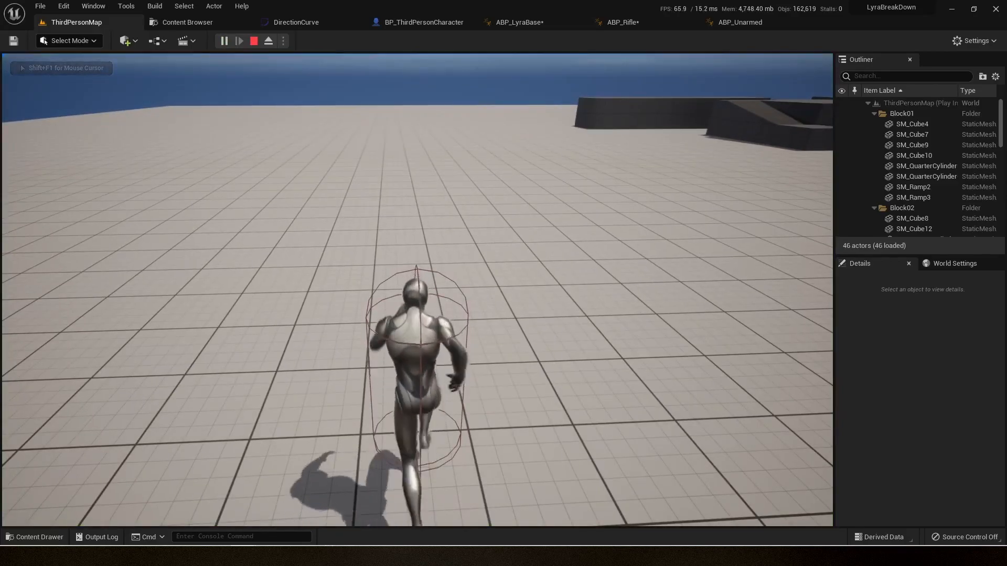
key("Escape")
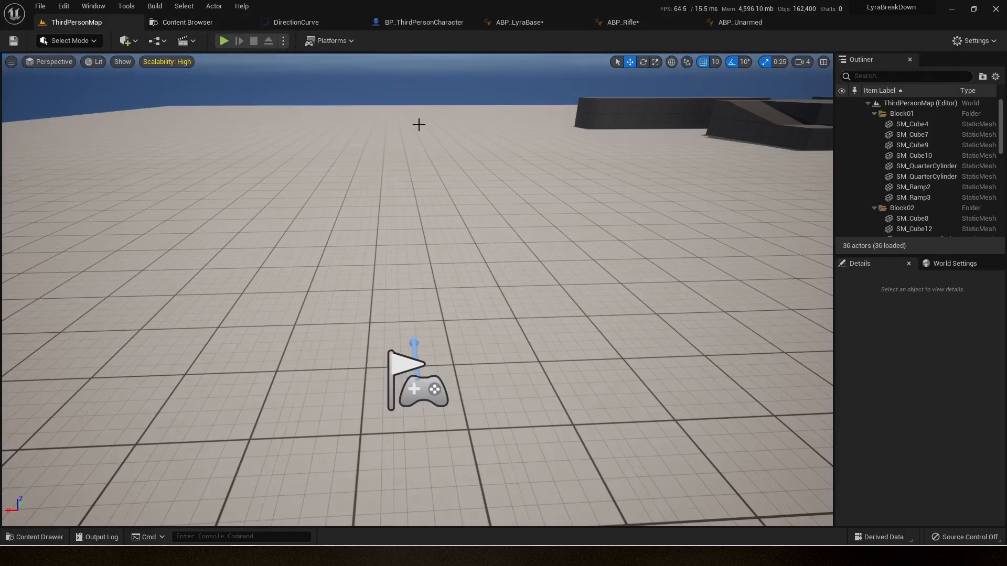
Save all modified assets from the Content Browser
left_click(179, 22)
left_click(108, 39)
left_click(568, 397)
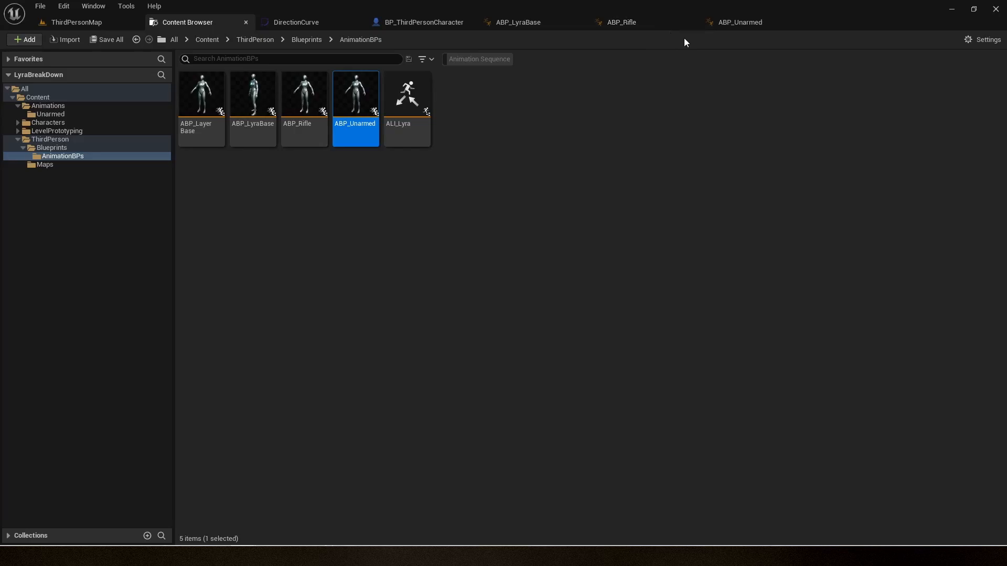
left_click(515, 189)
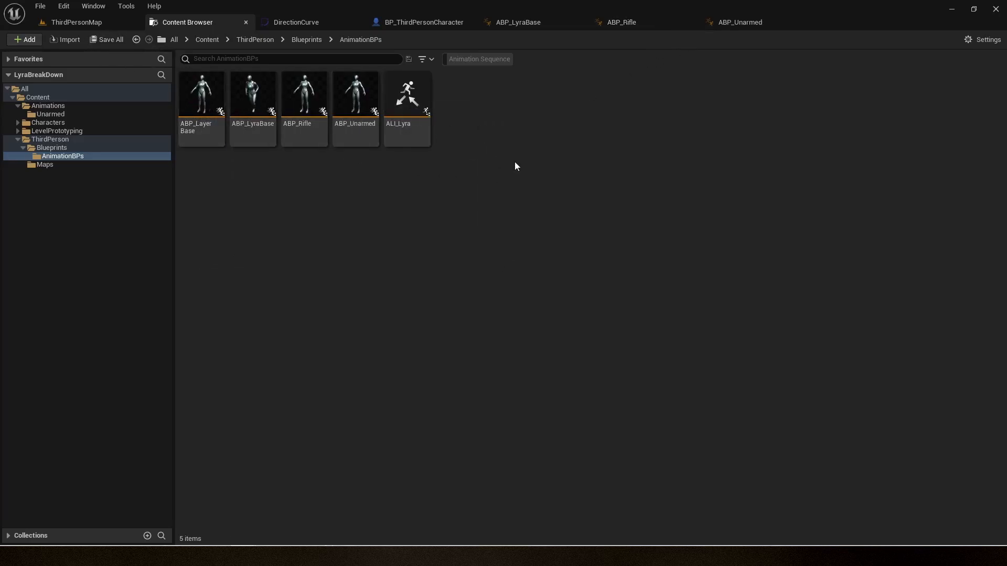
Close the ABP_Rifle, ABP_Unarmed, ABP_LyraBase, BP_ThirdPersonCharacter and DirectionCurve editors
left_click(654, 26)
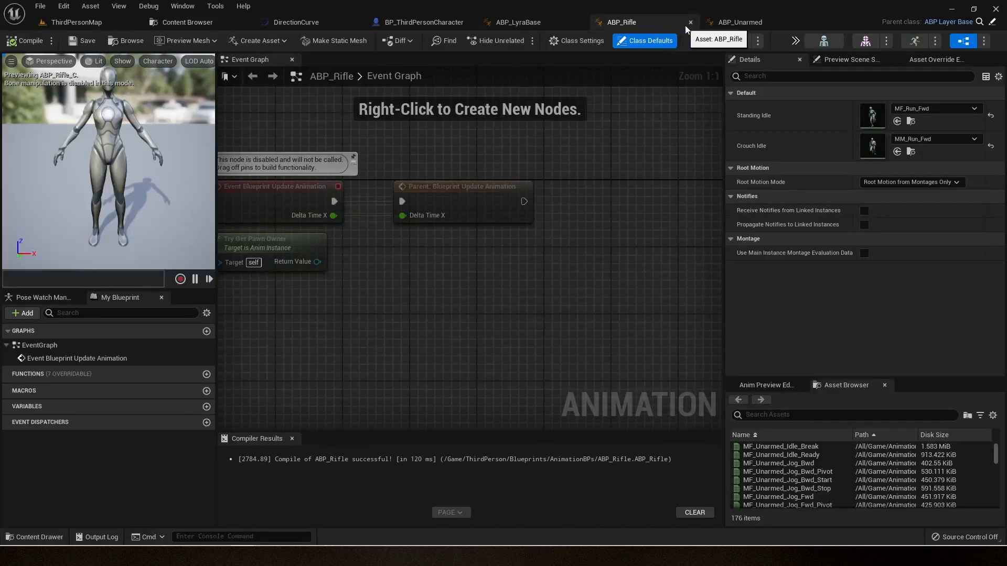
left_click(691, 24)
left_click(691, 22)
left_click(579, 23)
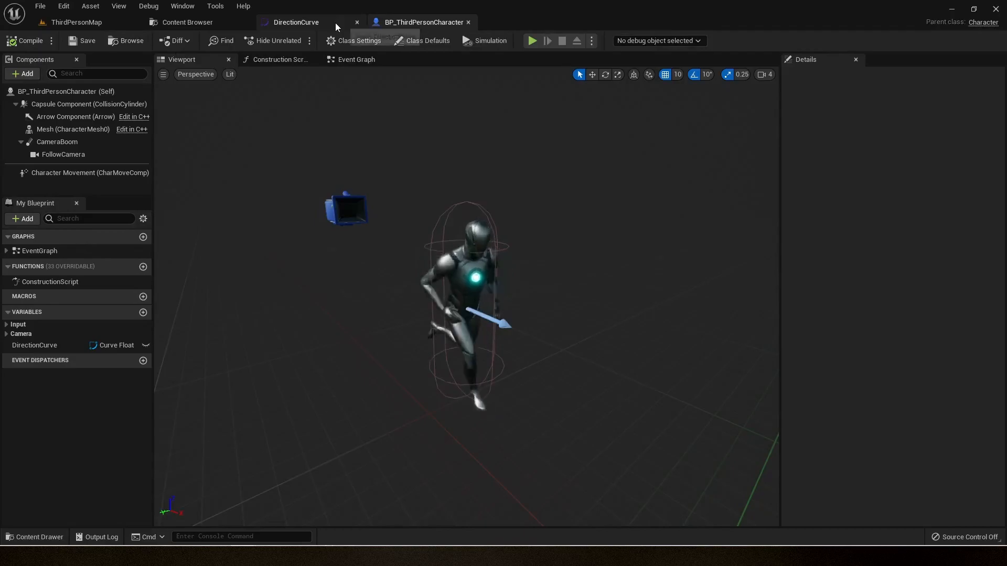
left_click(356, 23)
left_click(356, 22)
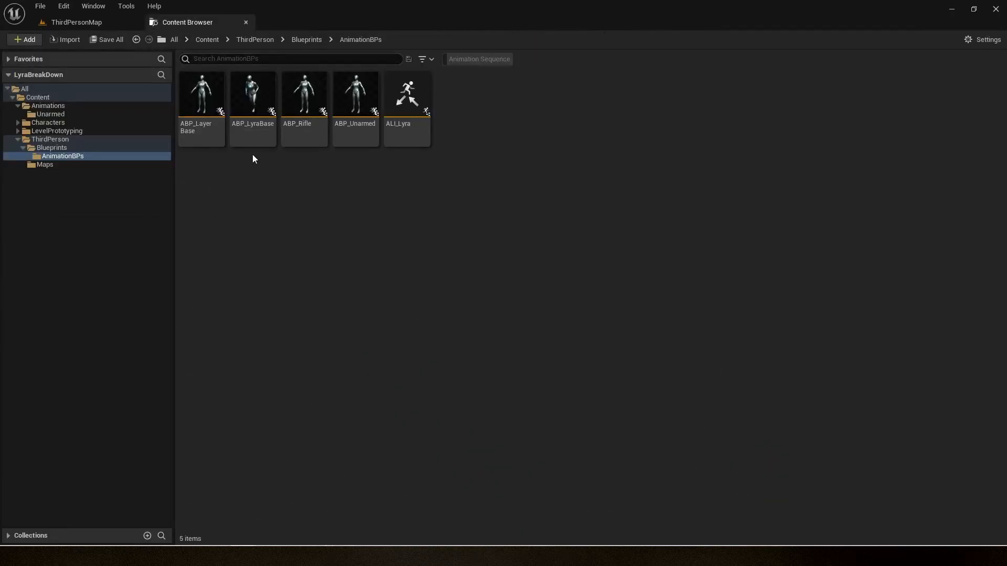
Reopen ABP_LyraBase, go into LocomotionSM's Idle state in the AnimGraph, and select the linked layer node
double_click(268, 122)
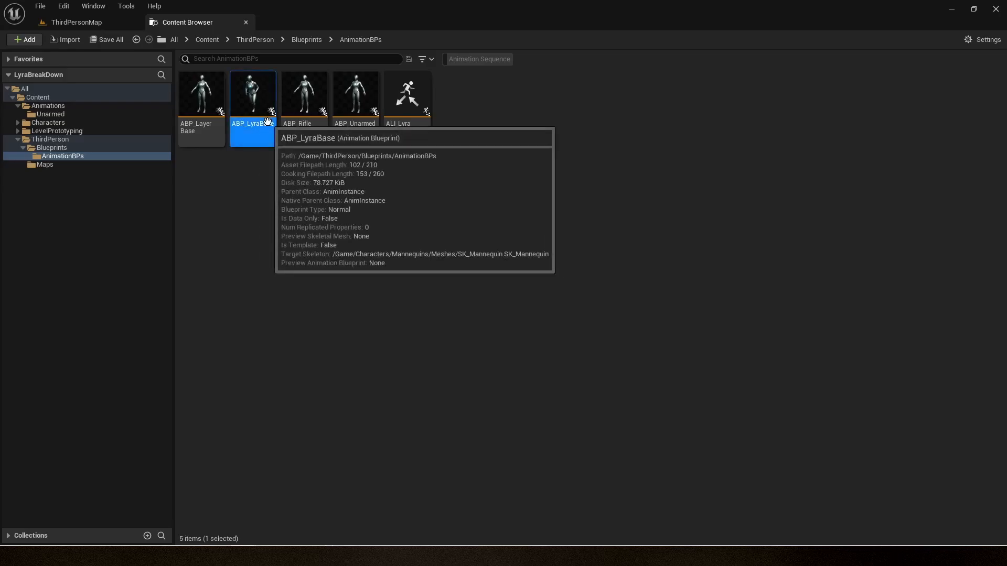
left_click(443, 82)
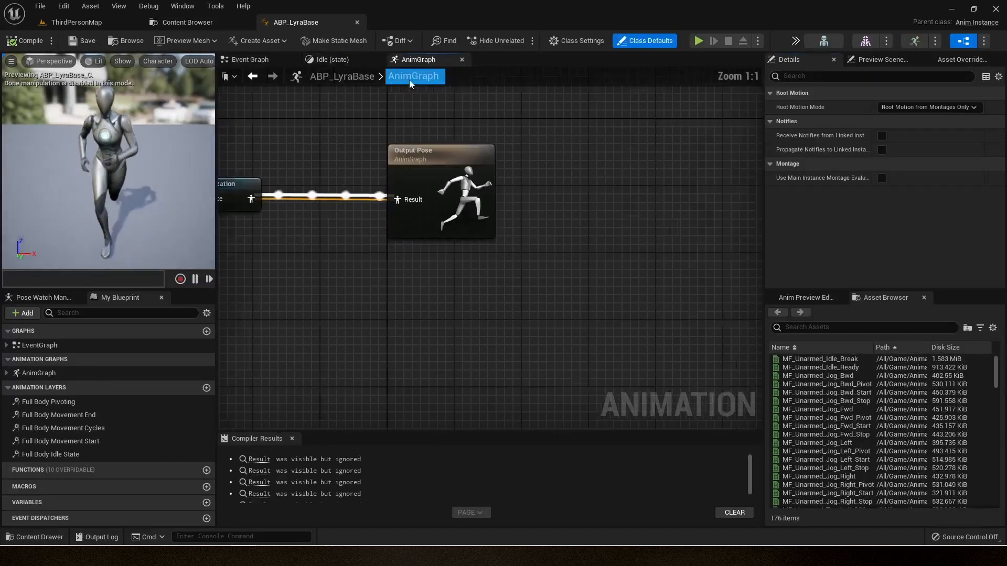
left_click(335, 273)
double_click(335, 272)
right_click_drag(437, 202, 357, 175)
double_click(479, 205)
left_click_drag(325, 136, 462, 307)
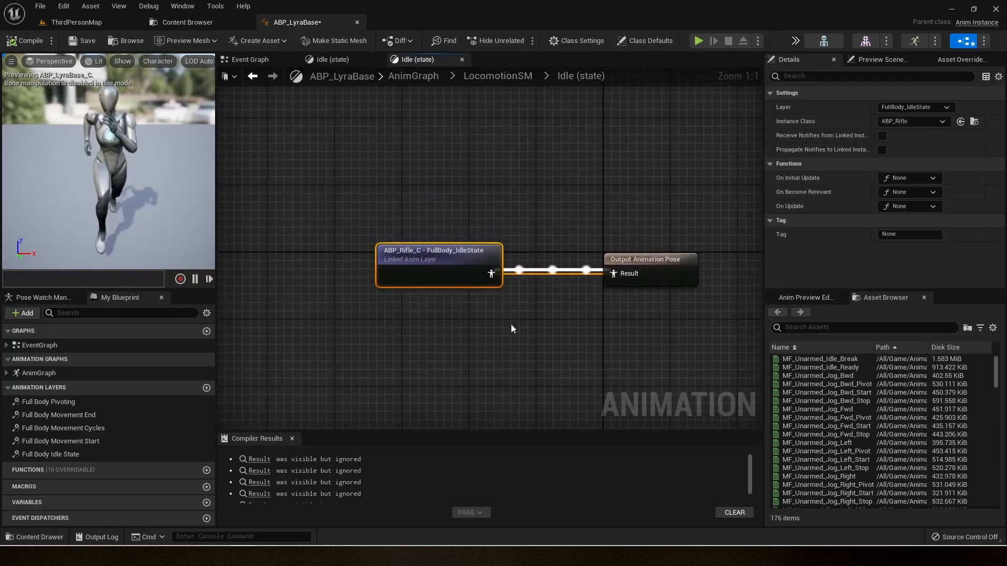
Open the ALI_Lyra interface to review its animation layers, and close it again
left_click(188, 22)
left_click(418, 106)
double_click(418, 106)
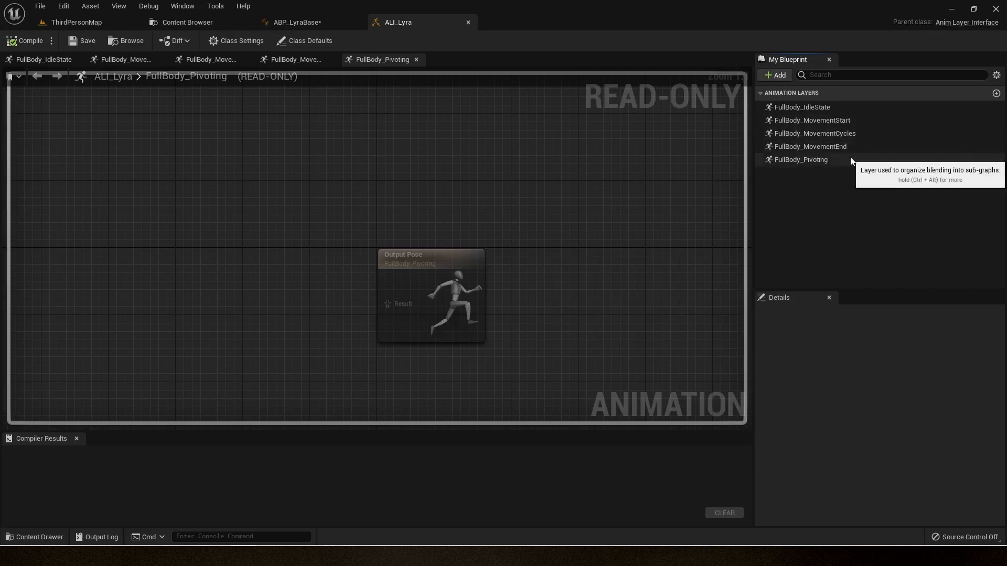
left_click(468, 22)
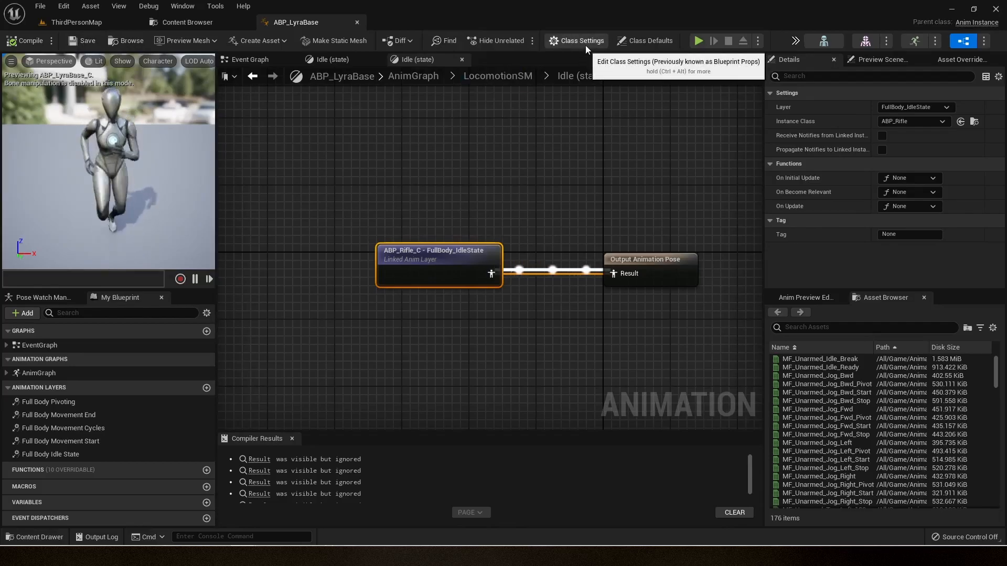
Replace the ABP_Rifle layer node in the Idle state with a new Full Body Idle State node connected to Output Animation Pose
left_click(484, 151)
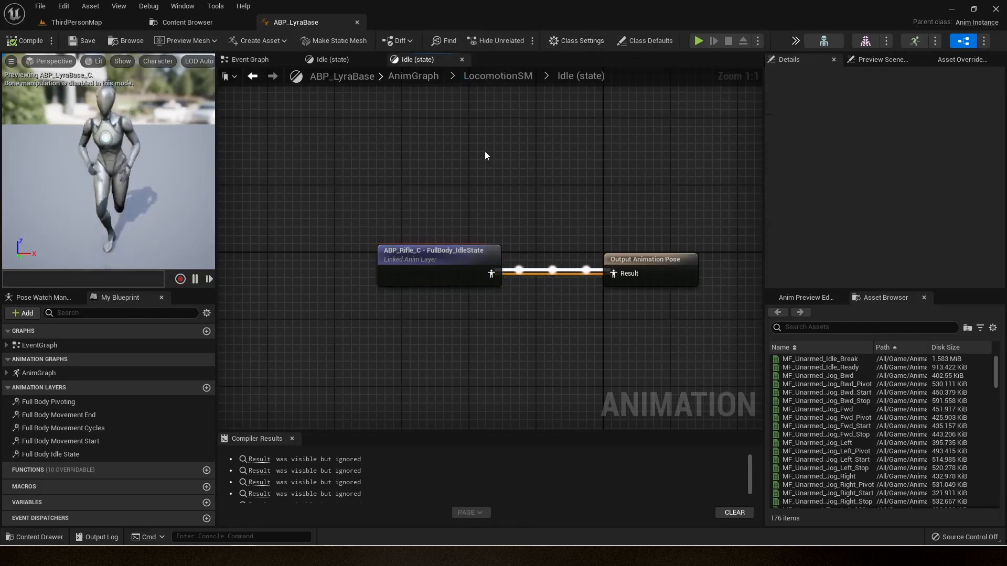
double_click(395, 212)
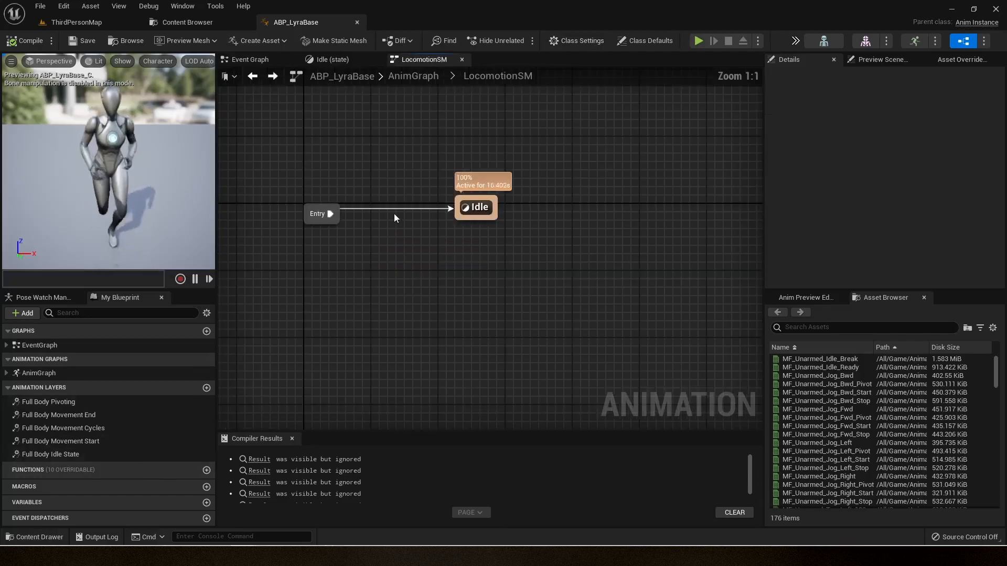
double_click(483, 206)
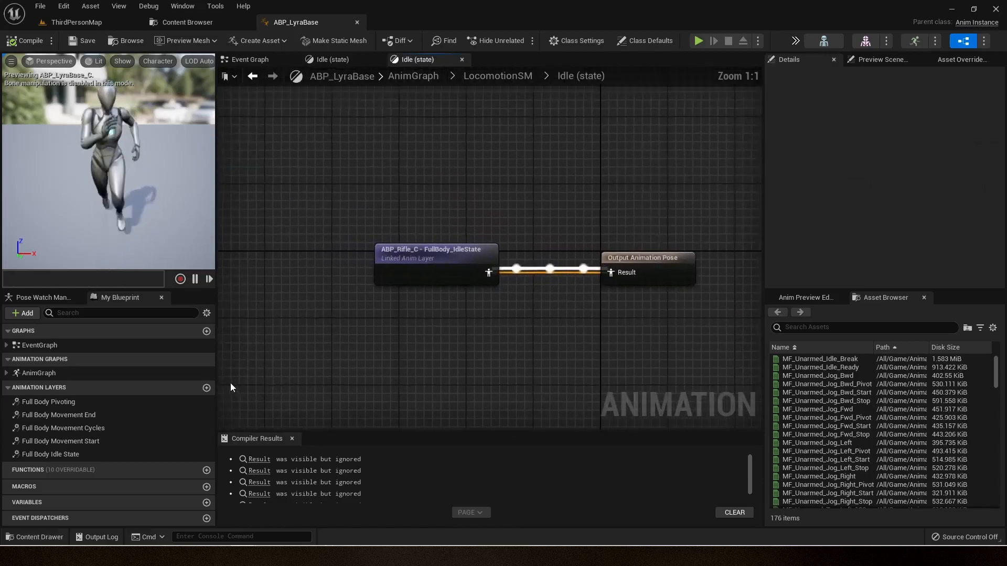
left_click_drag(67, 455, 429, 314)
left_click_drag(490, 316, 628, 278)
left_click(426, 267)
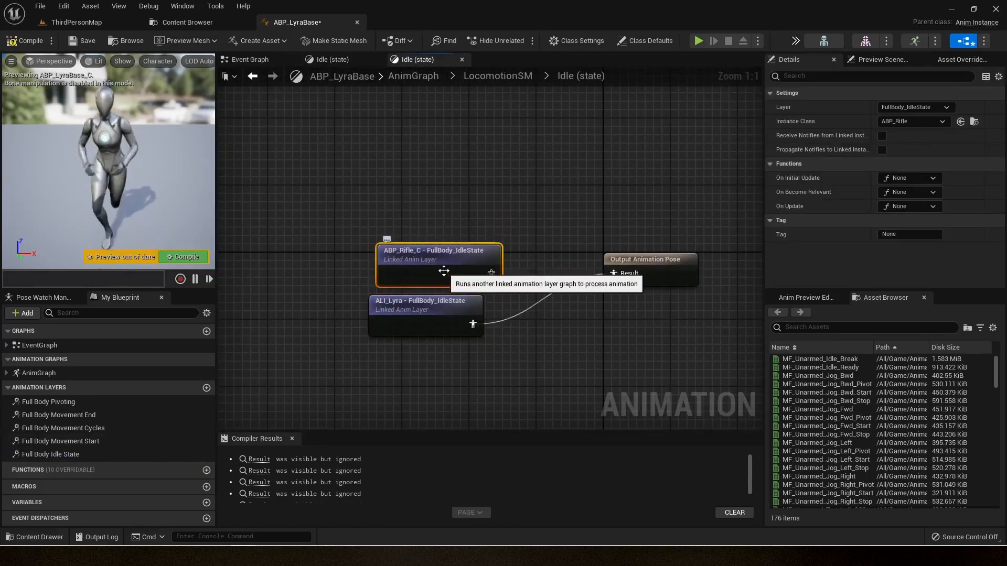
key("Delete")
left_click_drag(423, 303, 474, 253)
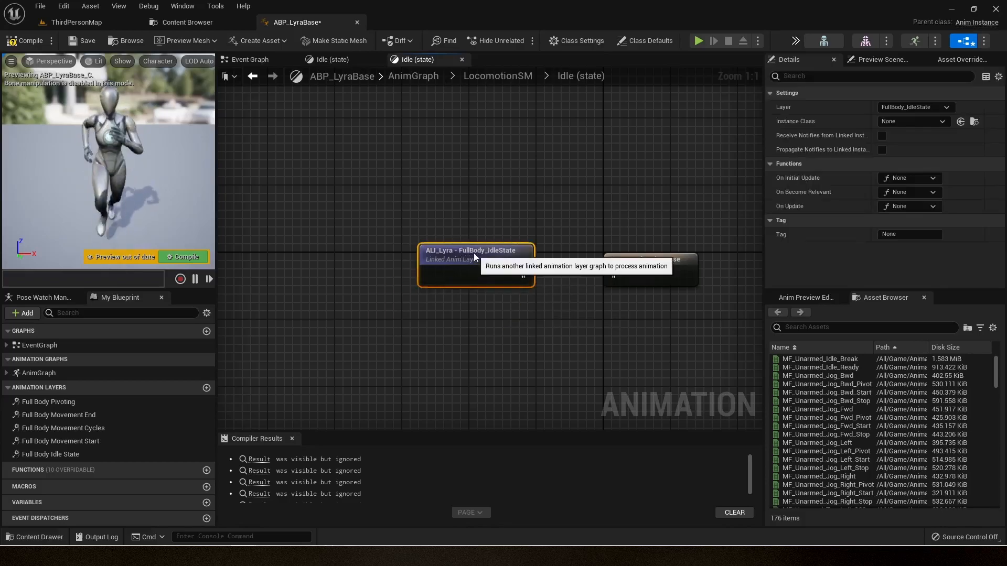
Set the FullBody_IdleState layer node's instance class to ABP_Unarmed, then compile and save the animation blueprint
left_click(911, 125)
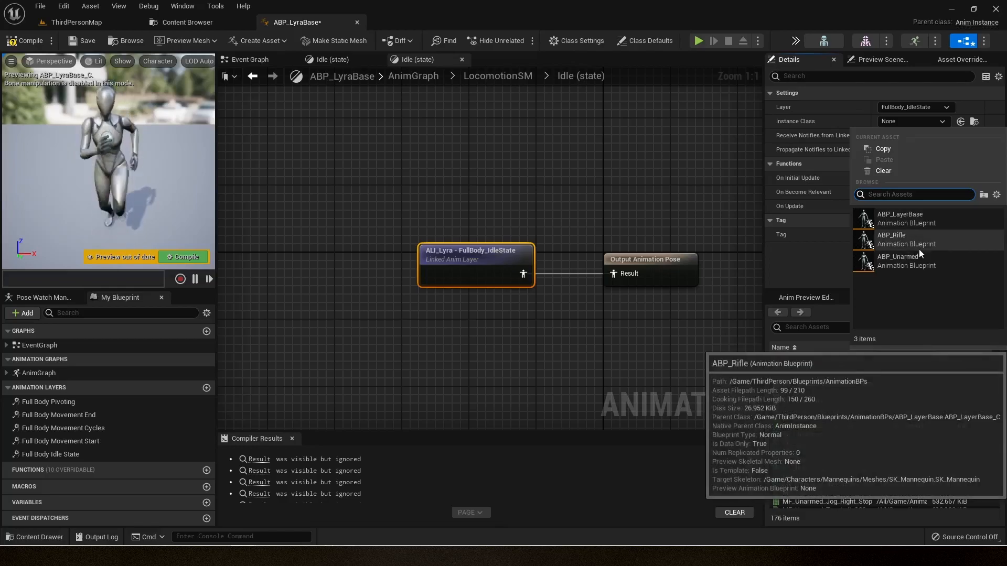
left_click(944, 264)
left_click(426, 193)
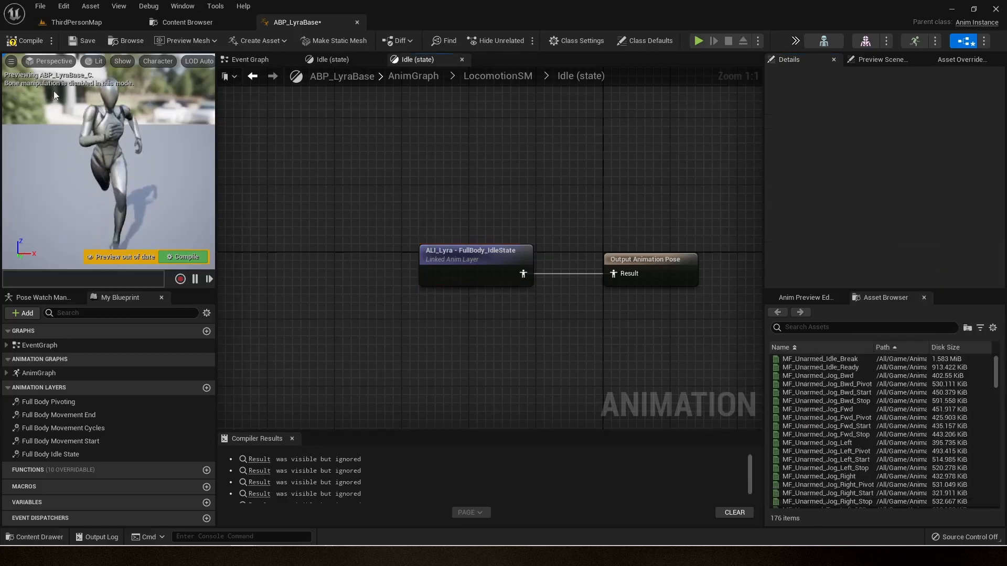
left_click(27, 43)
left_click(82, 41)
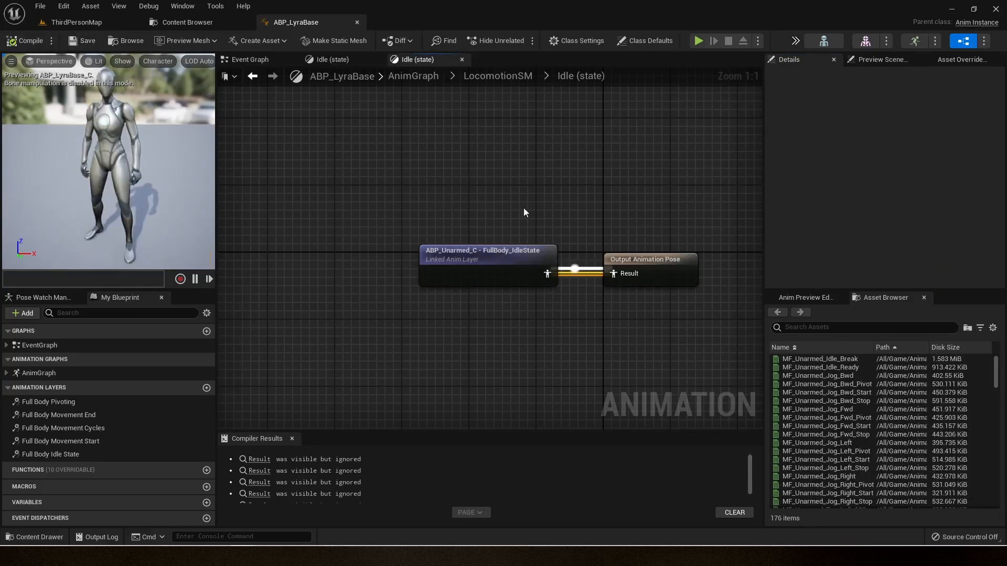
Play-test ThirdPersonMap, moving the character forward and sideways to check its unarmed idle animation, and end the session
left_click(87, 26)
left_click(224, 41)
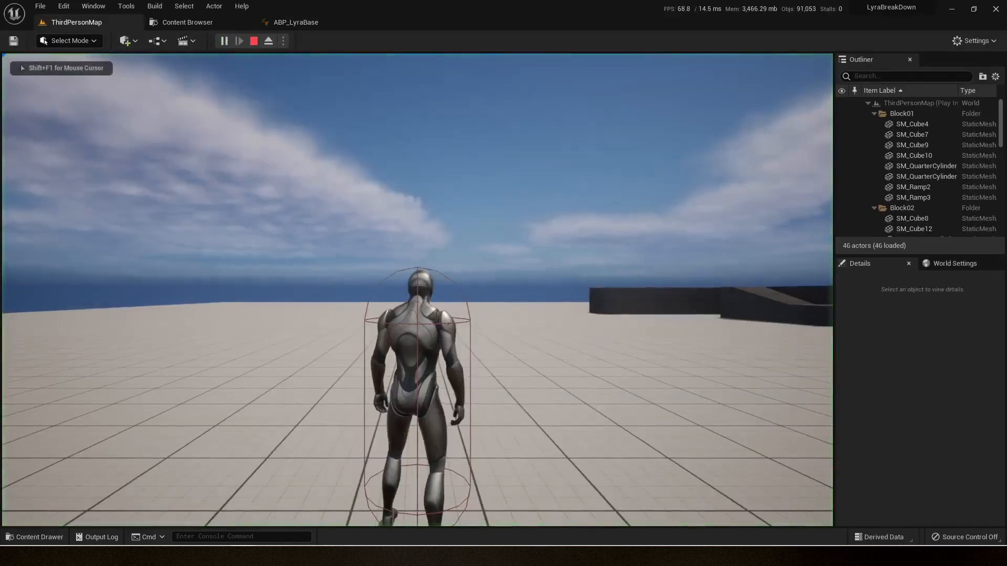
key("w")
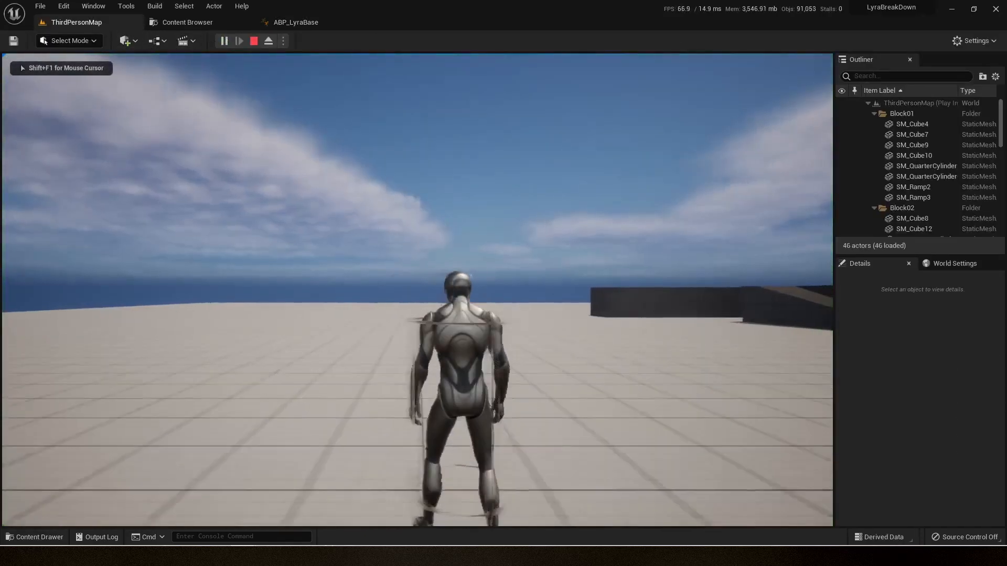
key("d")
key("a")
key("d")
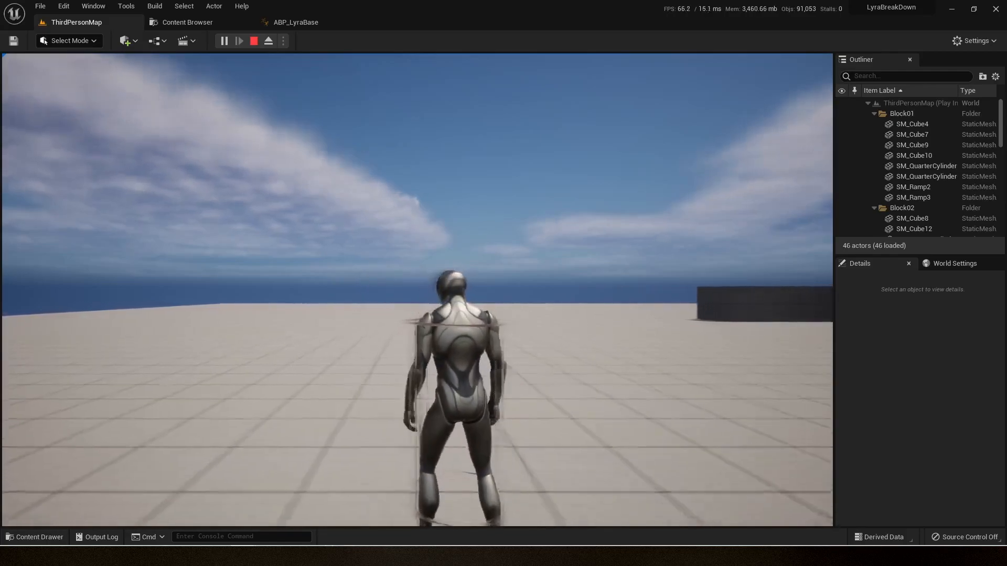
key("a")
key("d")
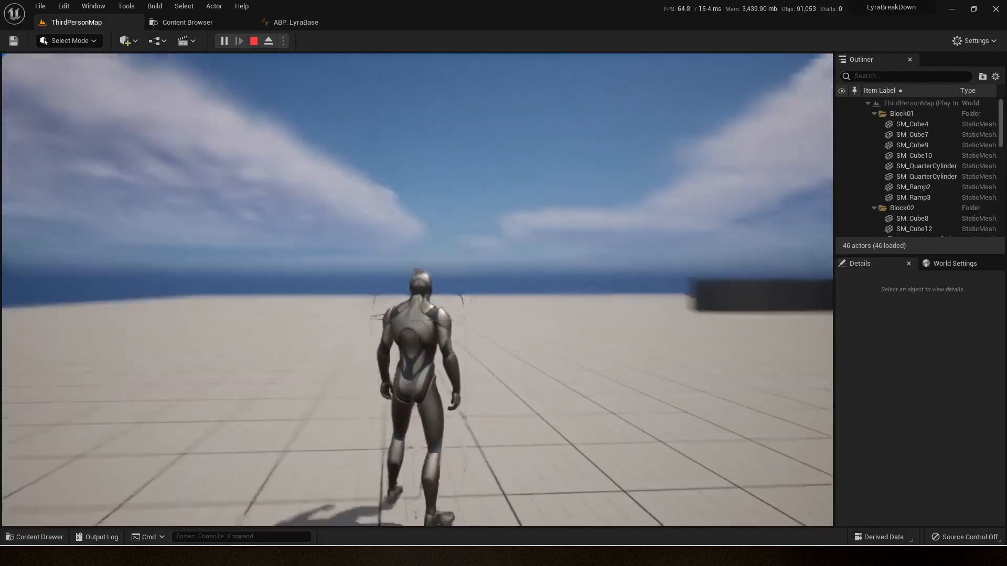
key("a")
key("Escape")
Go up to the LocomotionSM graph in ABP_LyraBase and locate the blueprint's asset in the Content Browser
left_click(187, 22)
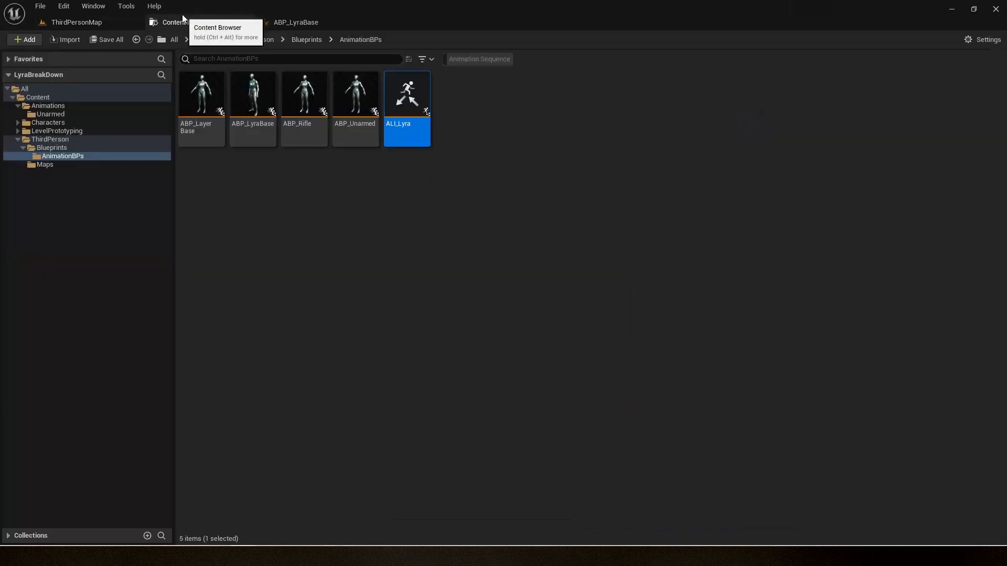
left_click(278, 23)
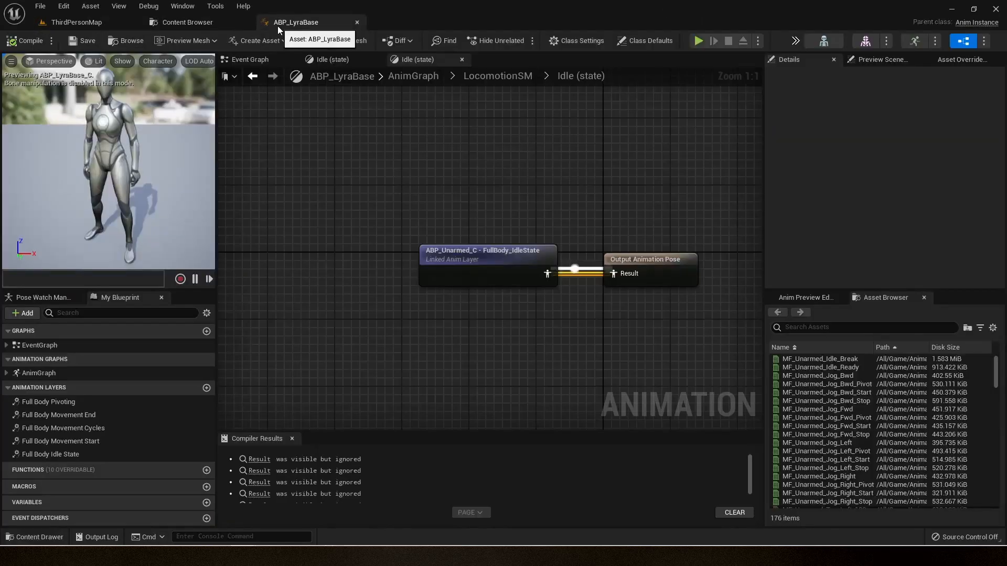
scroll(458, 210, "down", 1)
double_click(459, 207)
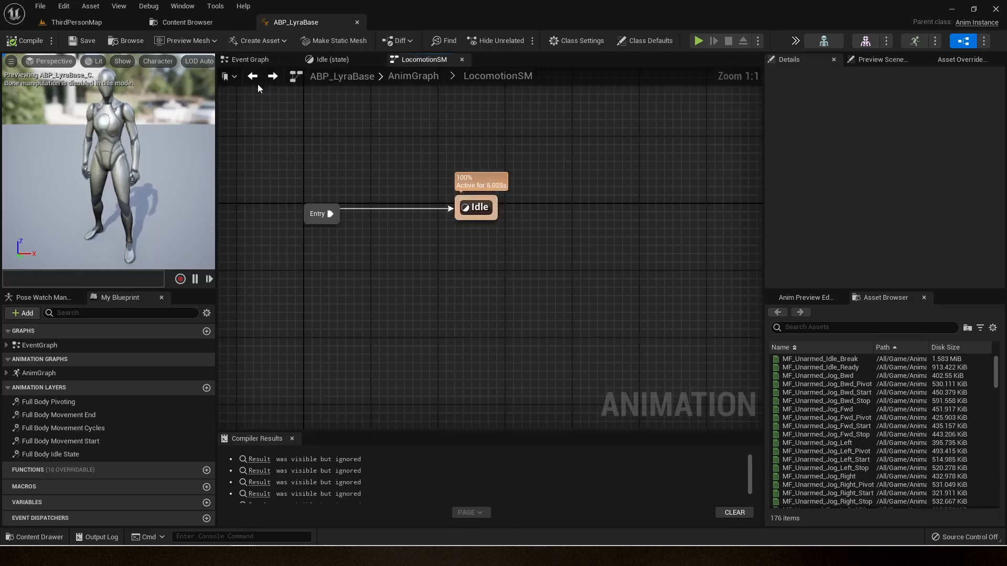
left_click(123, 45)
left_click(268, 23)
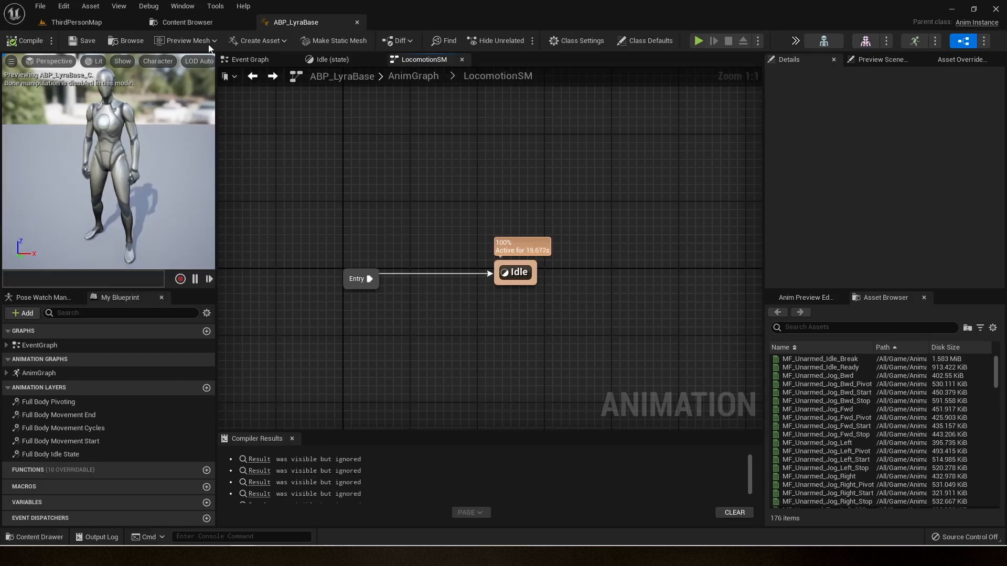
left_click(198, 21)
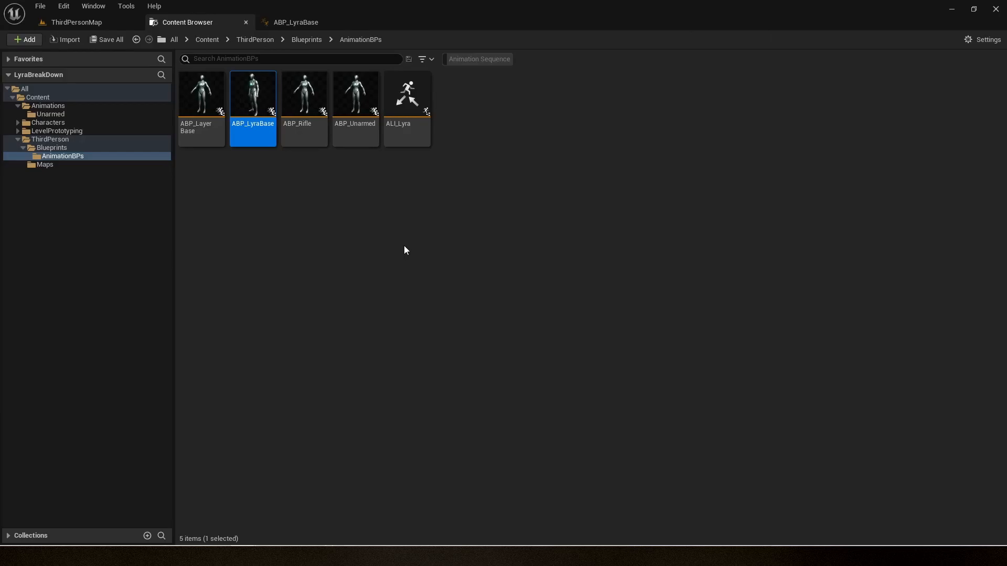
Reposition the Idle state slightly farther from Entry in ABP_LyraBase's LocomotionSM graph
left_click(307, 22)
right_click_drag(486, 149, 394, 154)
left_click_drag(316, 155, 520, 279)
left_click(521, 279)
left_click_drag(516, 217, 538, 223)
left_click(486, 183)
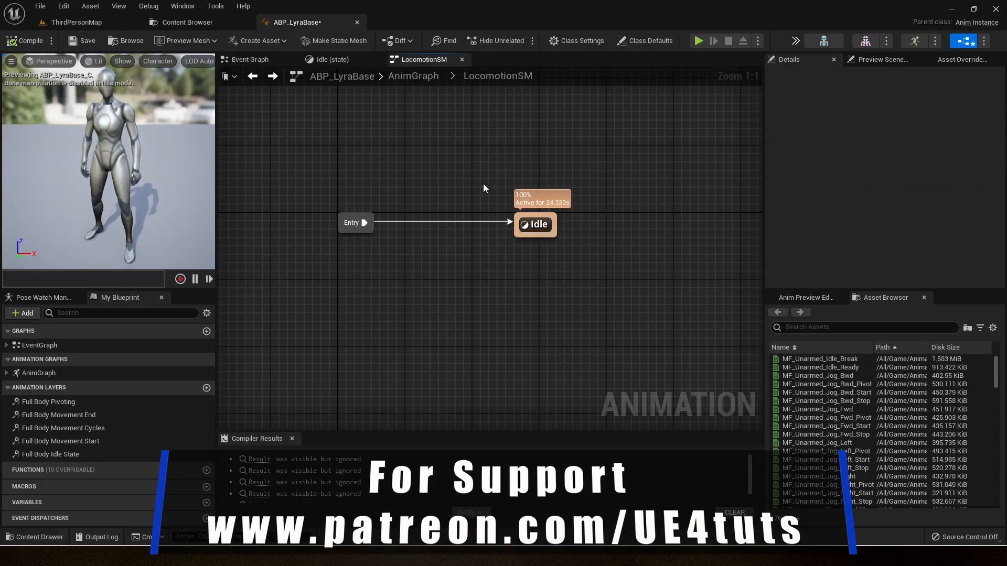
left_click_drag(530, 225, 523, 230)
left_click(403, 170)
left_click_drag(317, 162, 485, 318)
left_click(613, 315)
left_click(565, 336)
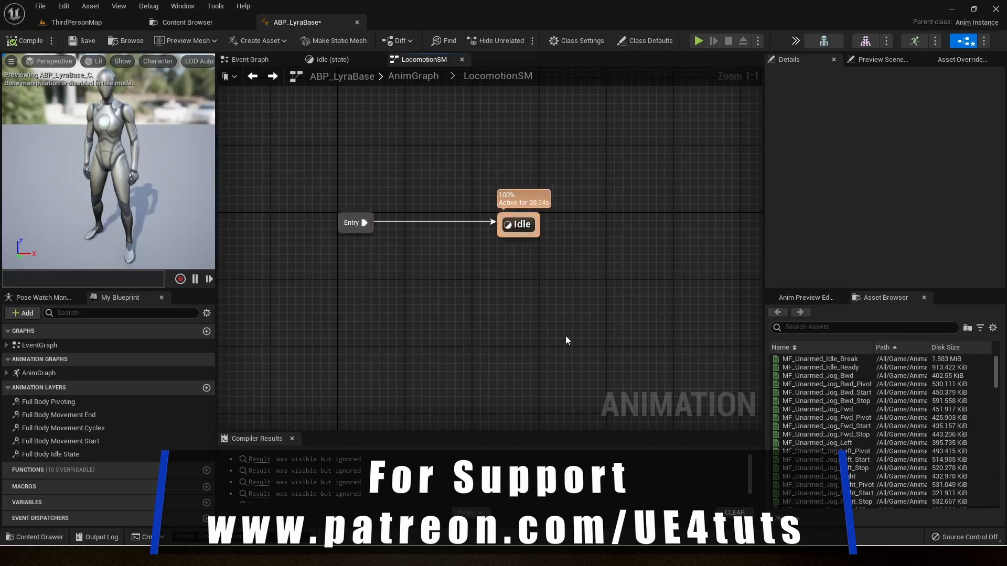